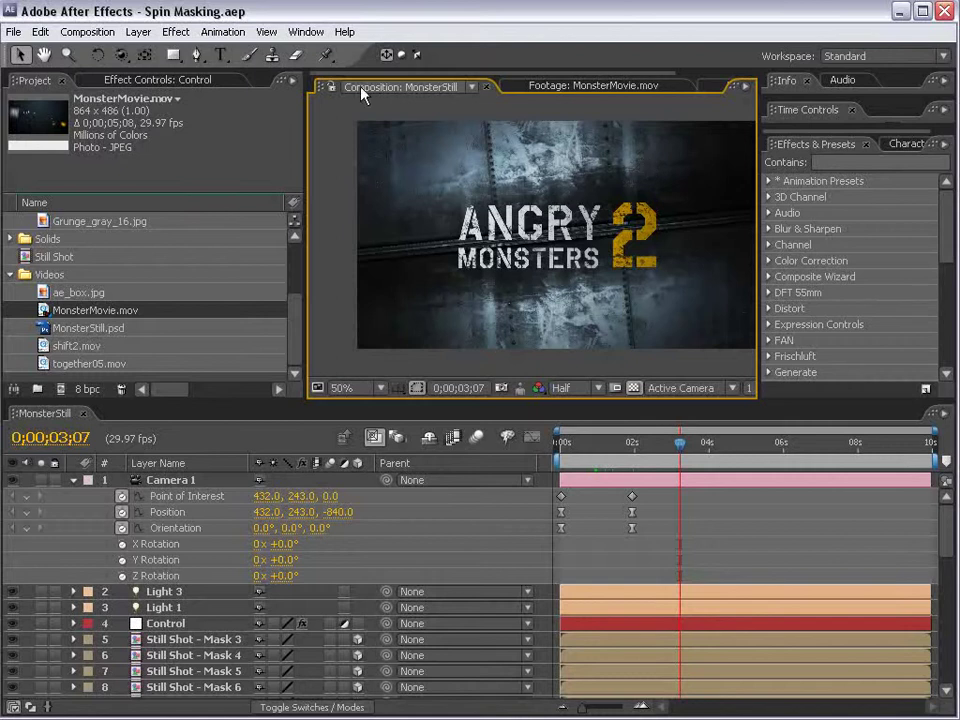
Preview the MonsterMovie.mov footage by scrubbing through its title animation.
left_click(563, 88)
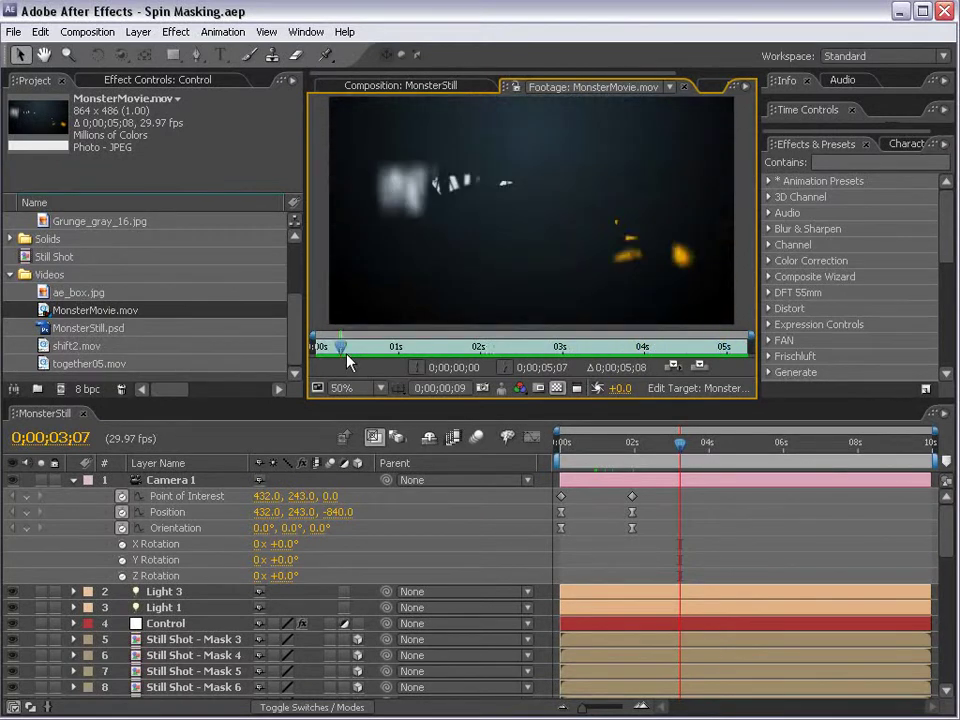
left_click_drag(503, 349, 518, 348)
key("space")
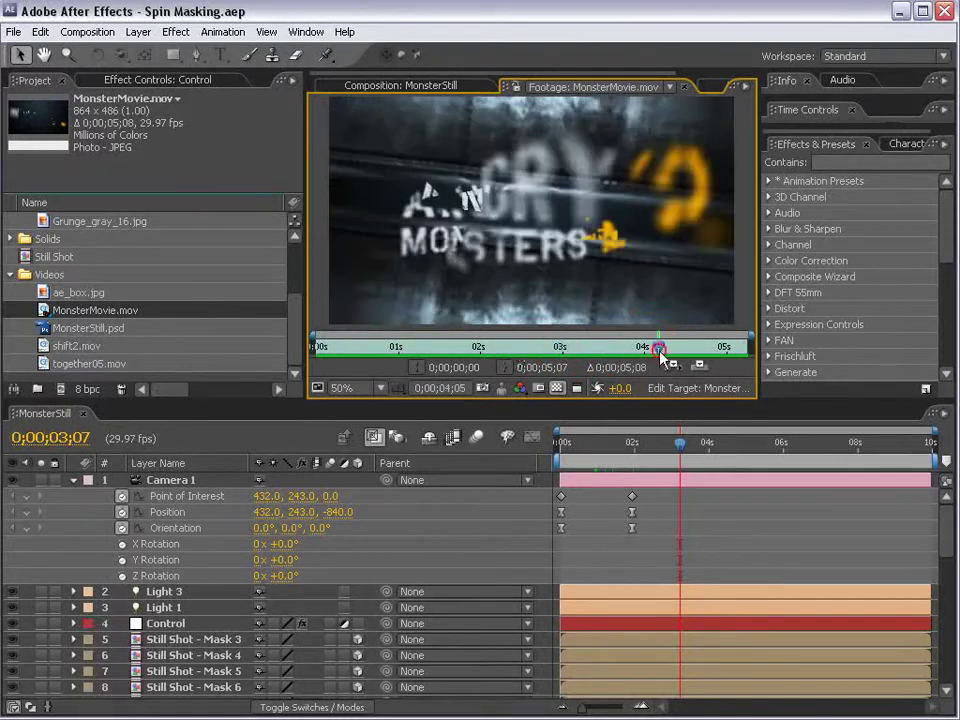
left_click(414, 349)
left_click(384, 349)
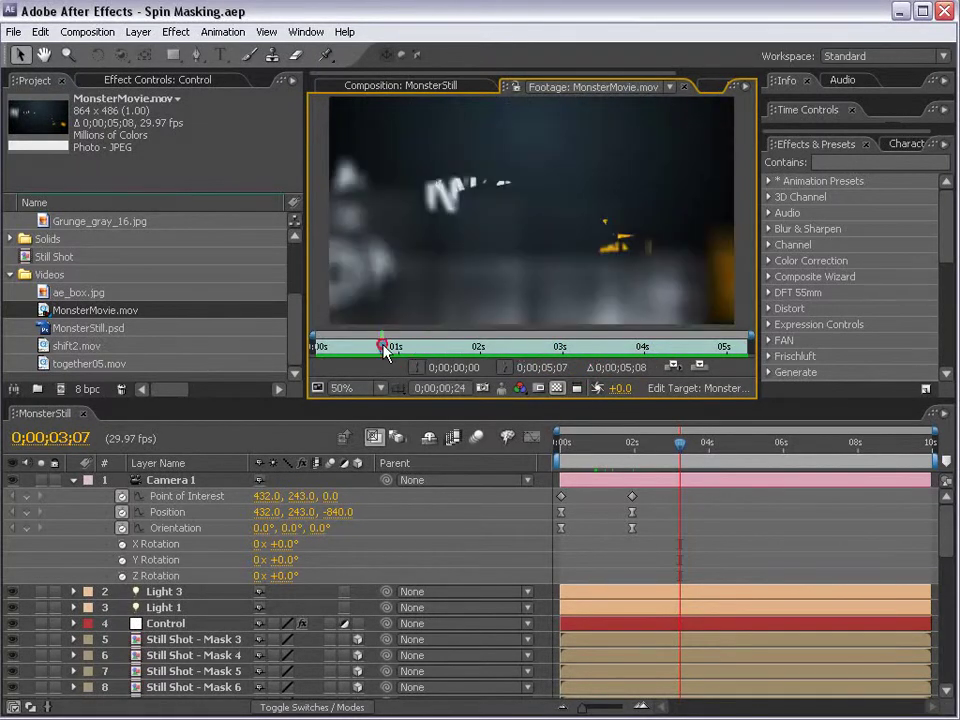
left_click_drag(416, 346, 455, 346)
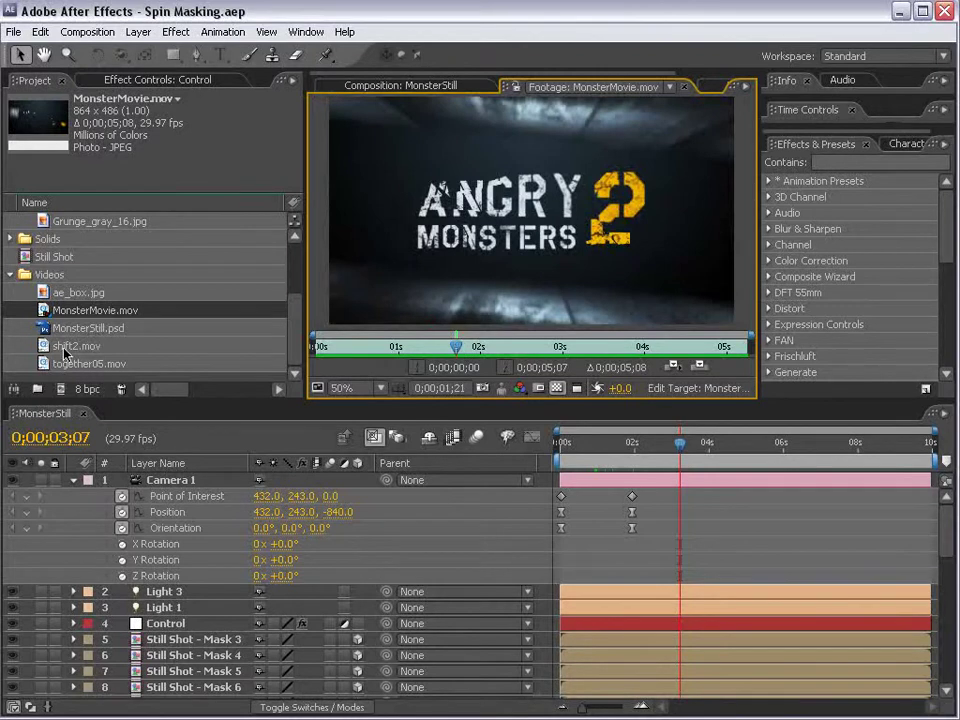
Preview the shift2.mov and together05.mov reference clips by scrubbing through each one.
double_click(40, 346)
left_click_drag(376, 353, 435, 350)
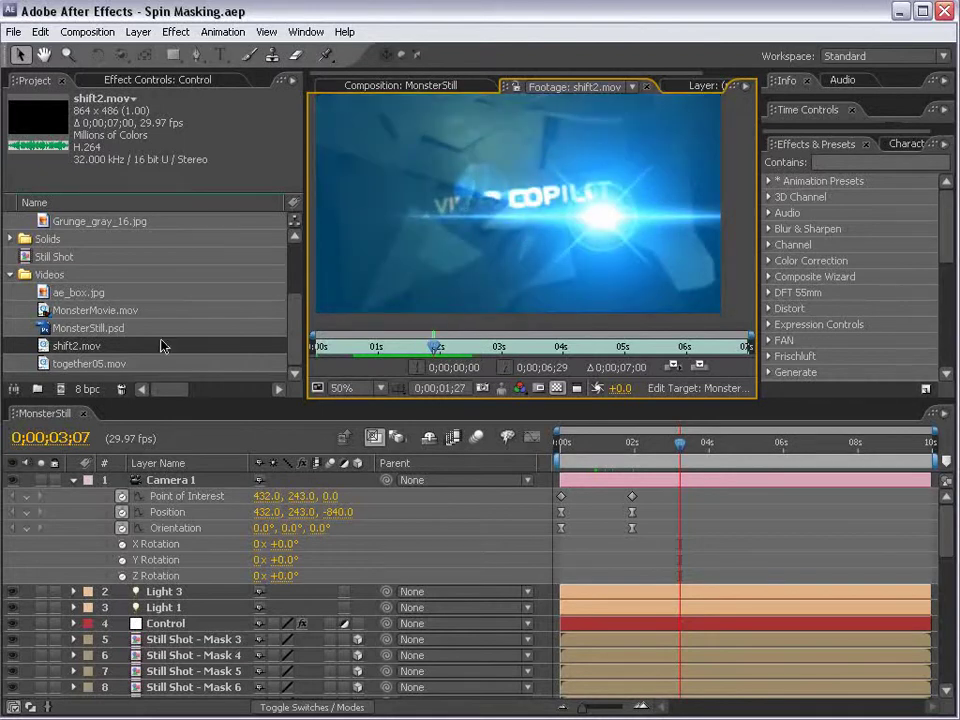
double_click(75, 364)
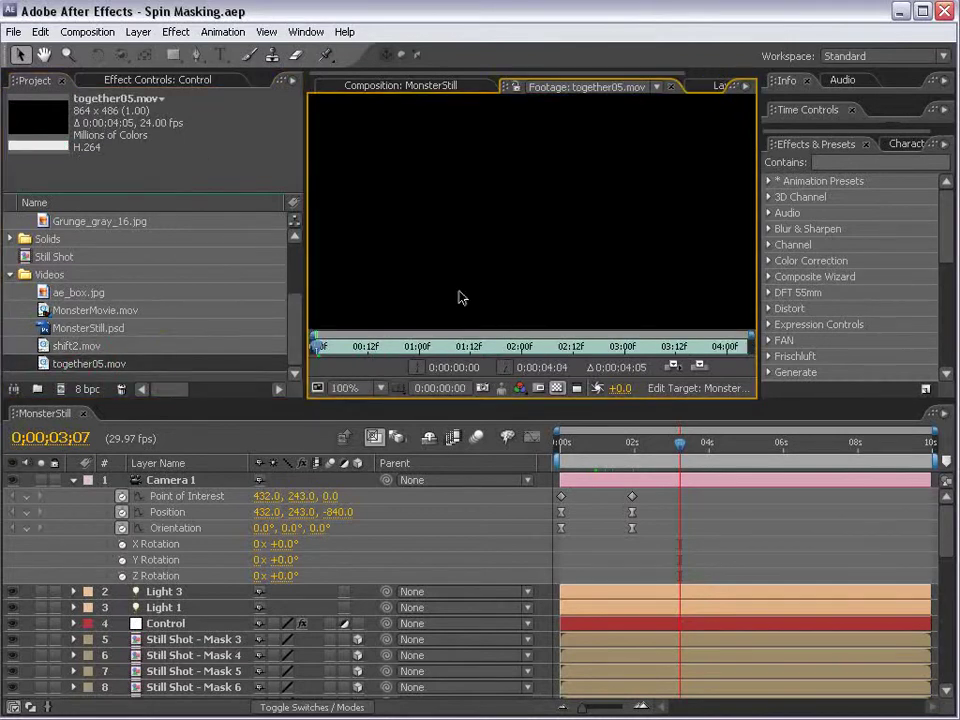
scroll(456, 294, "down", 1)
left_click_drag(320, 347, 457, 348)
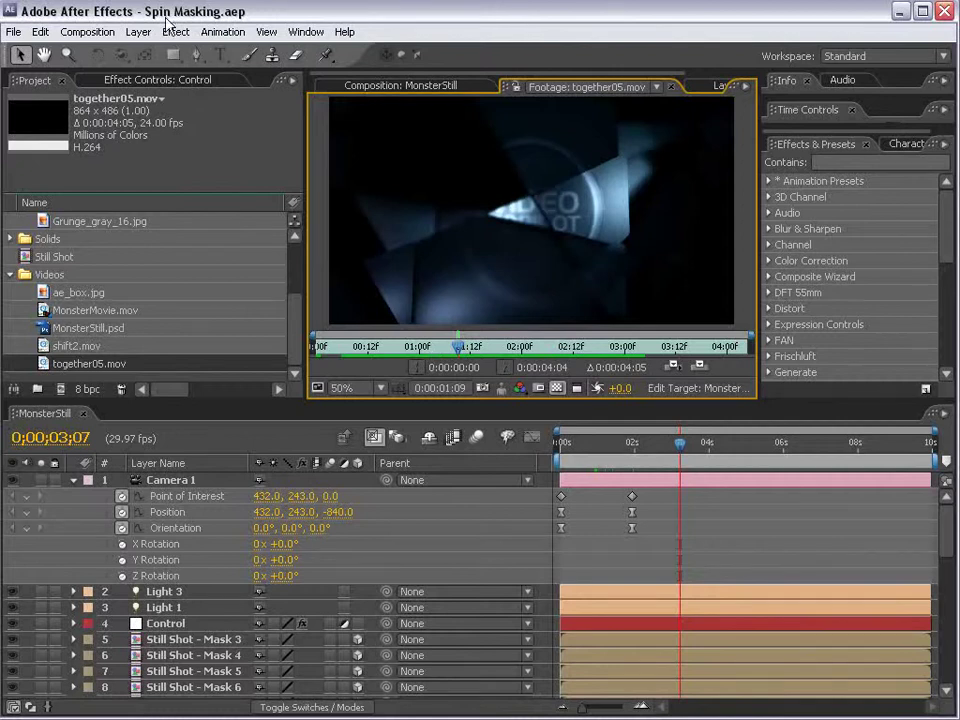
Create a new composition with the NTSC D1 Widescreen Square Pixel preset and a frame rate of 24 fps.
left_click(87, 32)
left_click(104, 50)
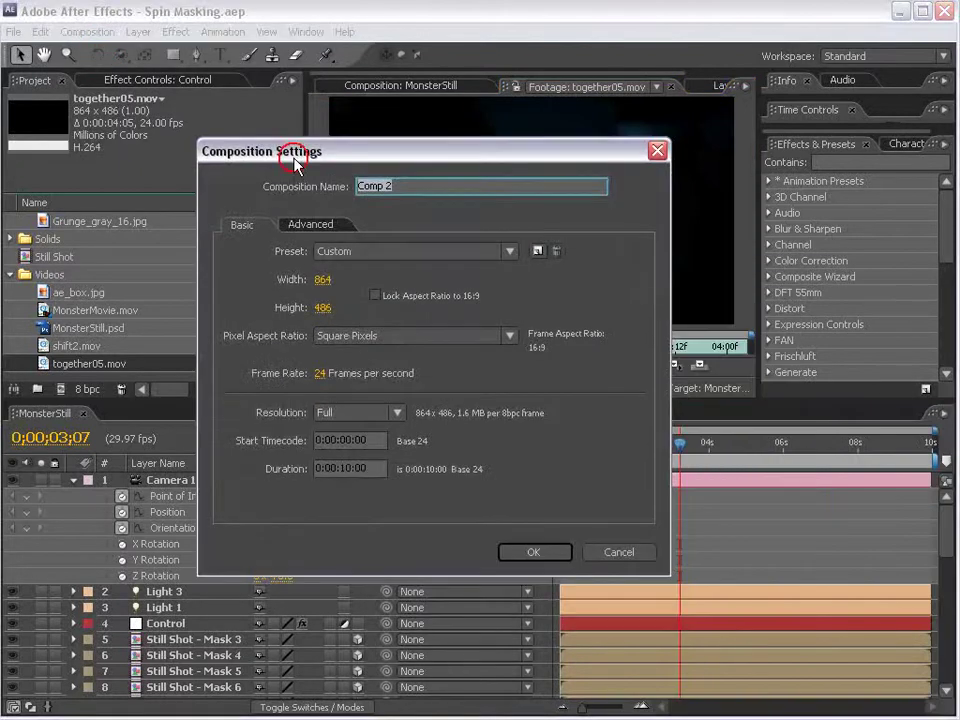
left_click(360, 251)
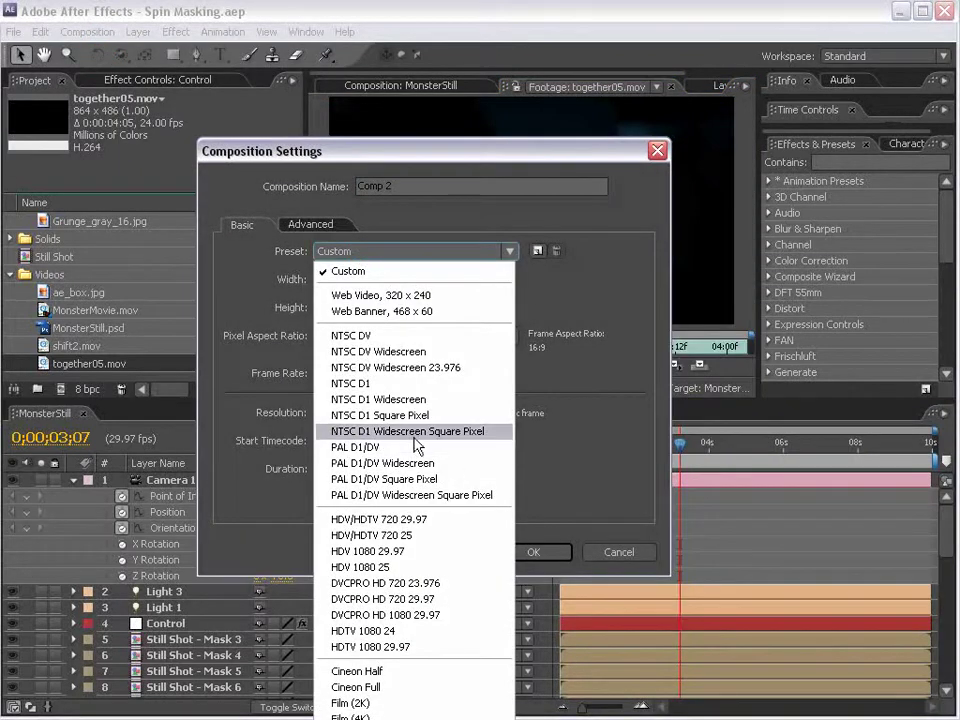
left_click(350, 432)
left_click(327, 373)
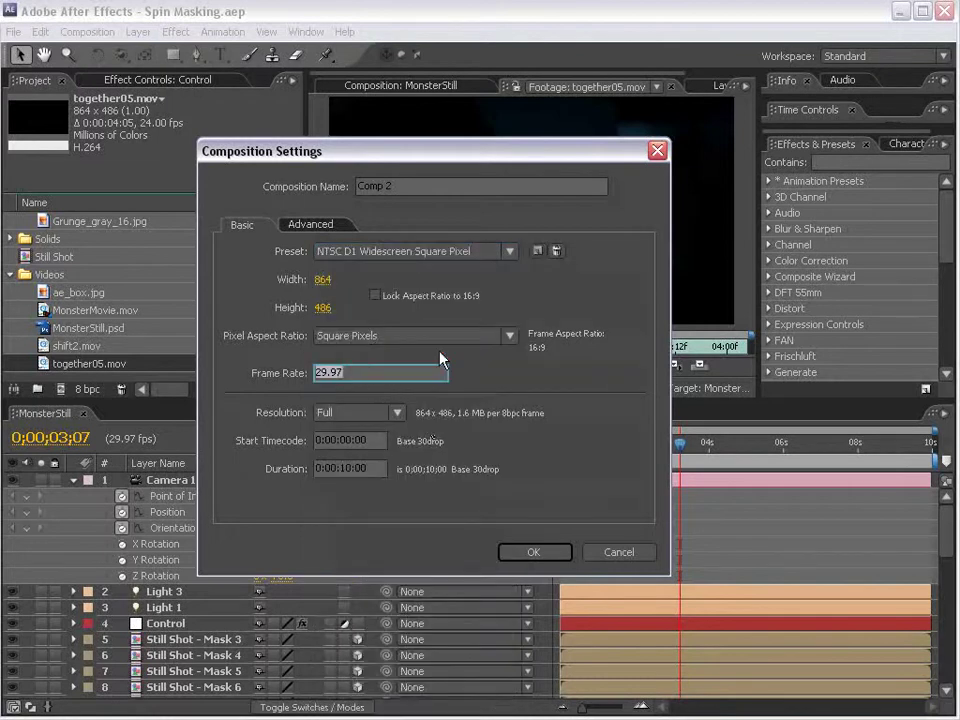
type("24")
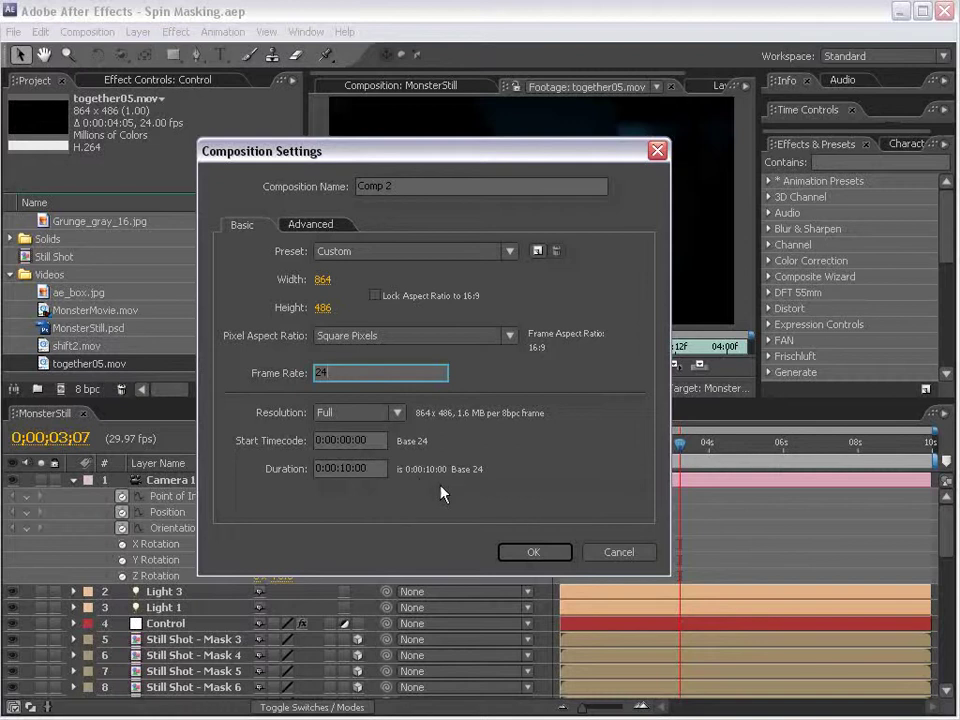
left_click(533, 556)
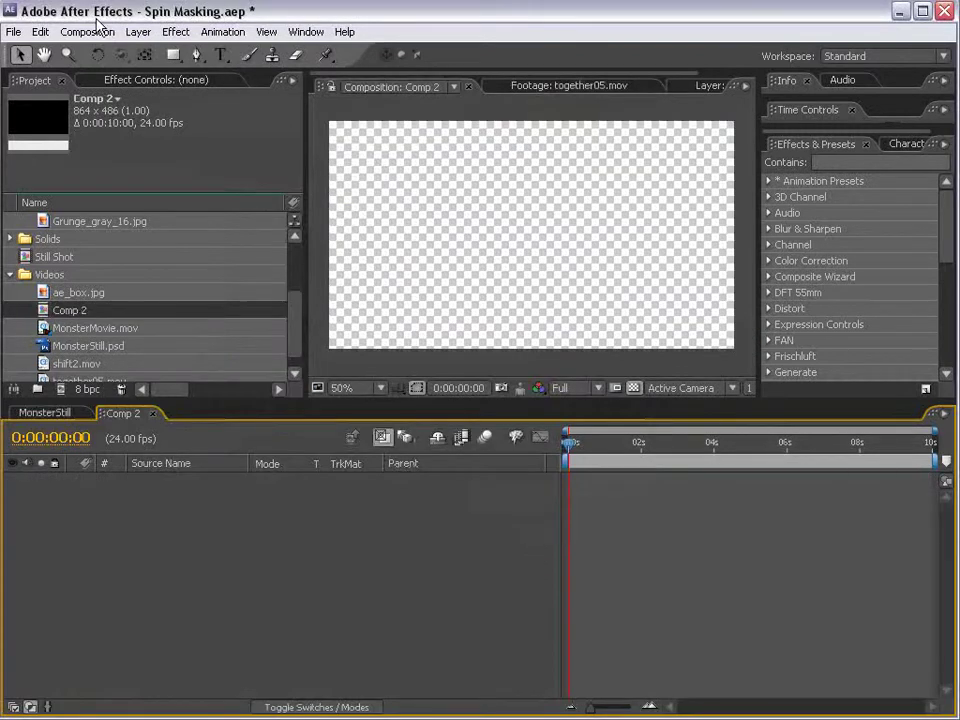
Reset the user interface brightness to its default in the preferences.
left_click(40, 32)
mouse_move(200, 421)
left_click(377, 580)
left_click_drag(597, 361, 474, 228)
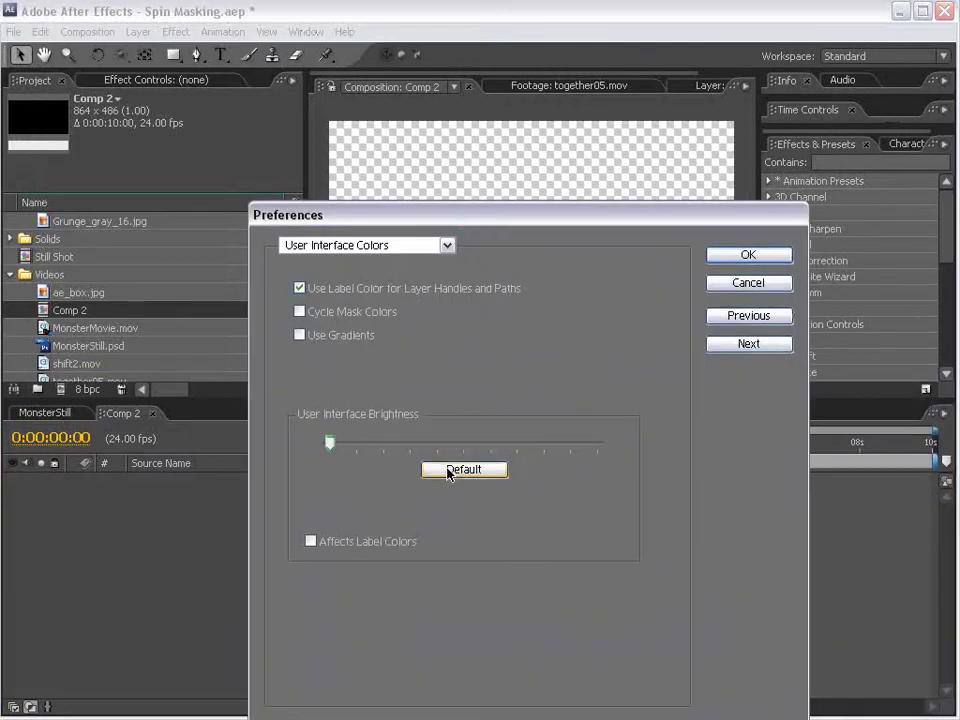
left_click(463, 469)
left_click(737, 254)
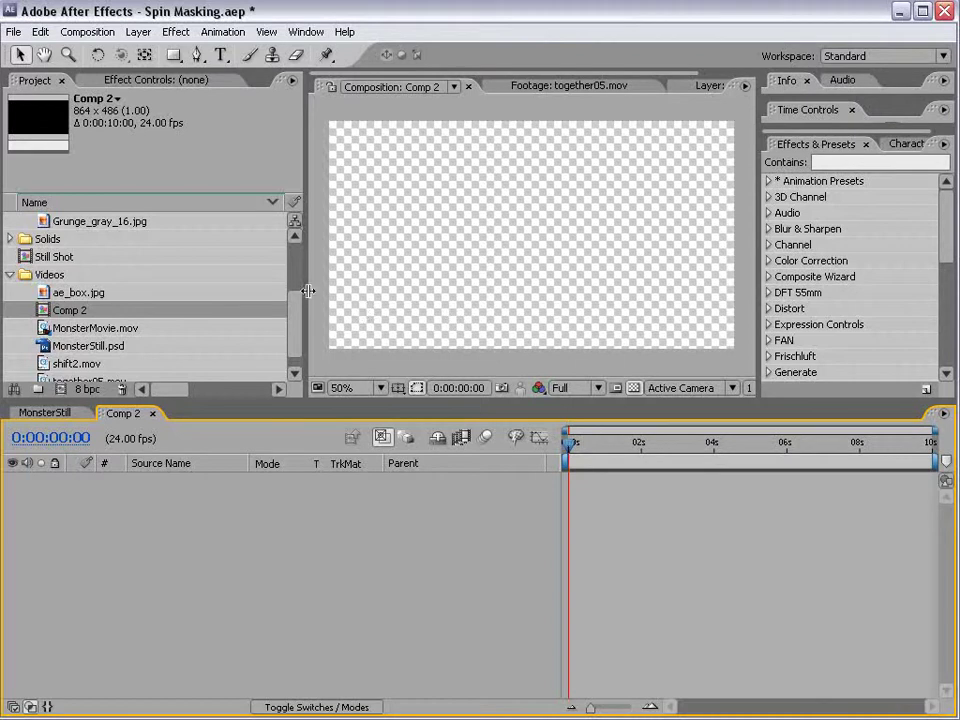
Add MonsterStill.psd to the Comp 2 composition and enlarge the composition viewer area.
scroll(150, 325, "down", 1)
left_click(88, 329)
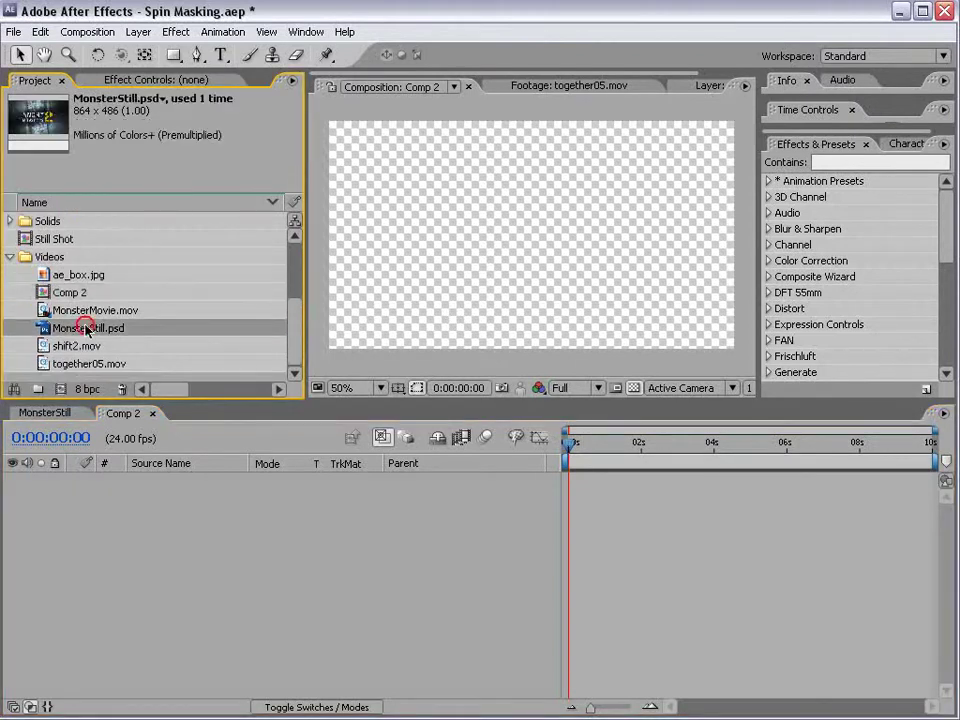
left_click_drag(93, 335, 481, 218)
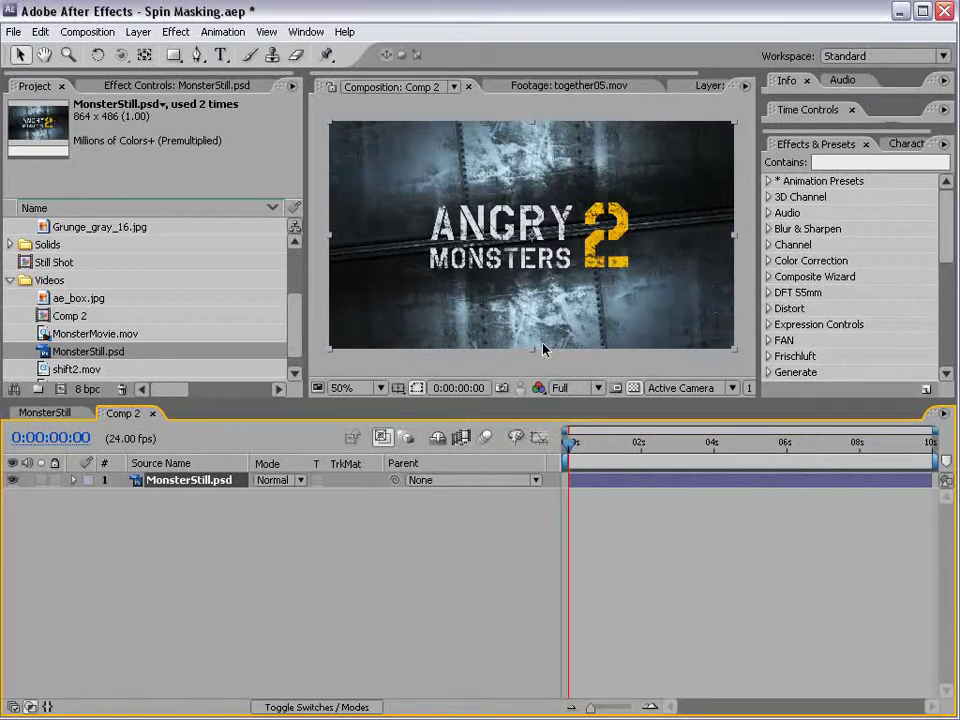
left_click_drag(304, 290, 208, 300)
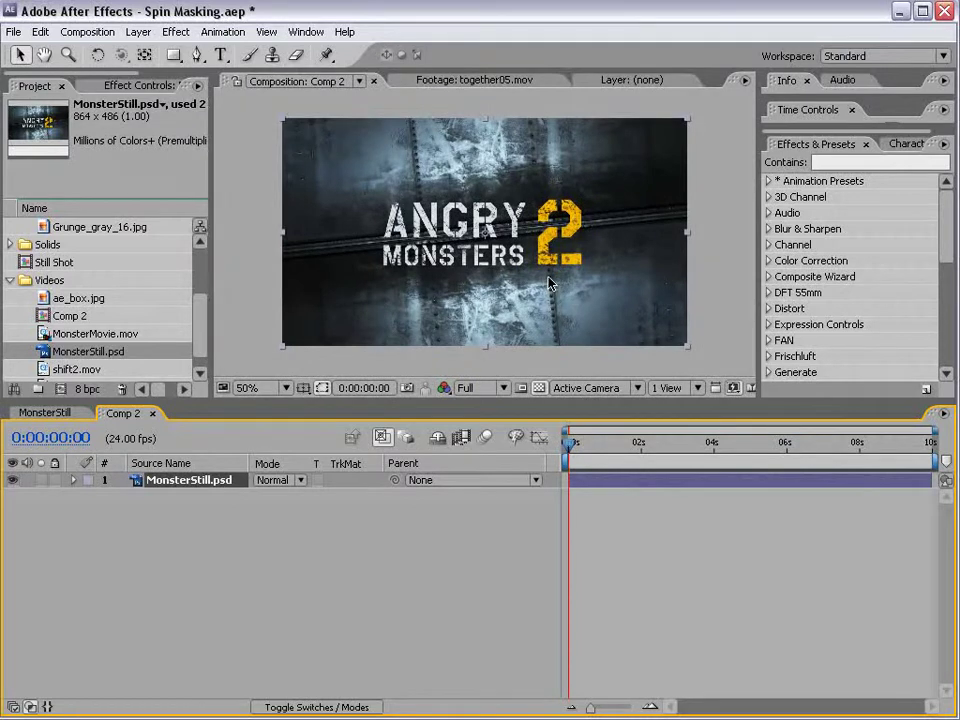
left_click_drag(433, 398, 418, 459)
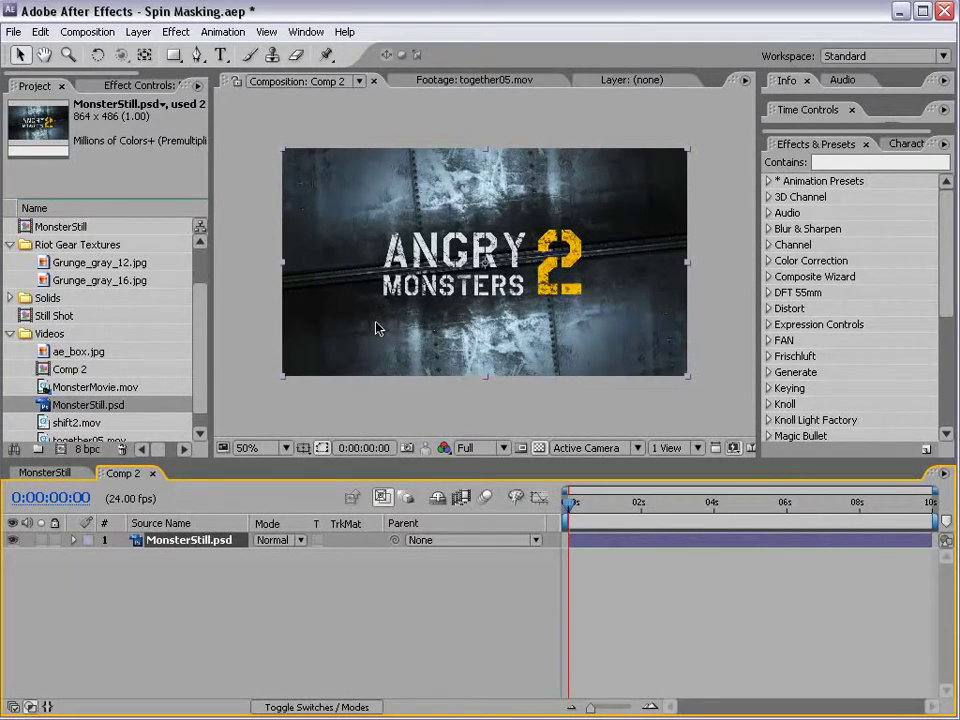
Pre-compose the MonsterStill.psd layer as "Shot", moving all attributes into the new composition.
left_click(138, 31)
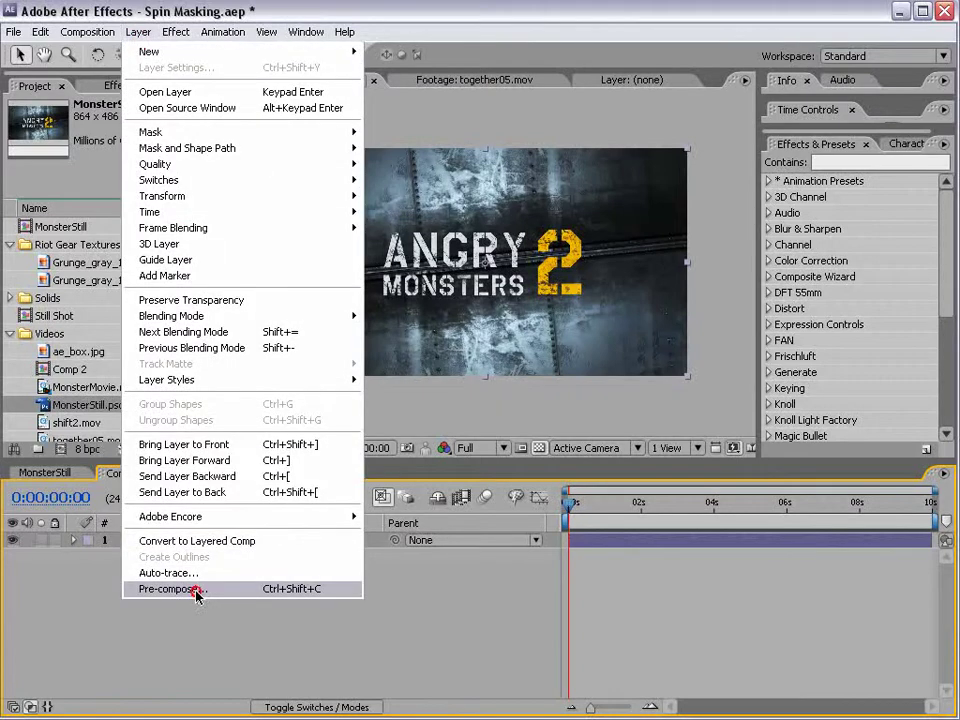
left_click(199, 589)
type("Shot")
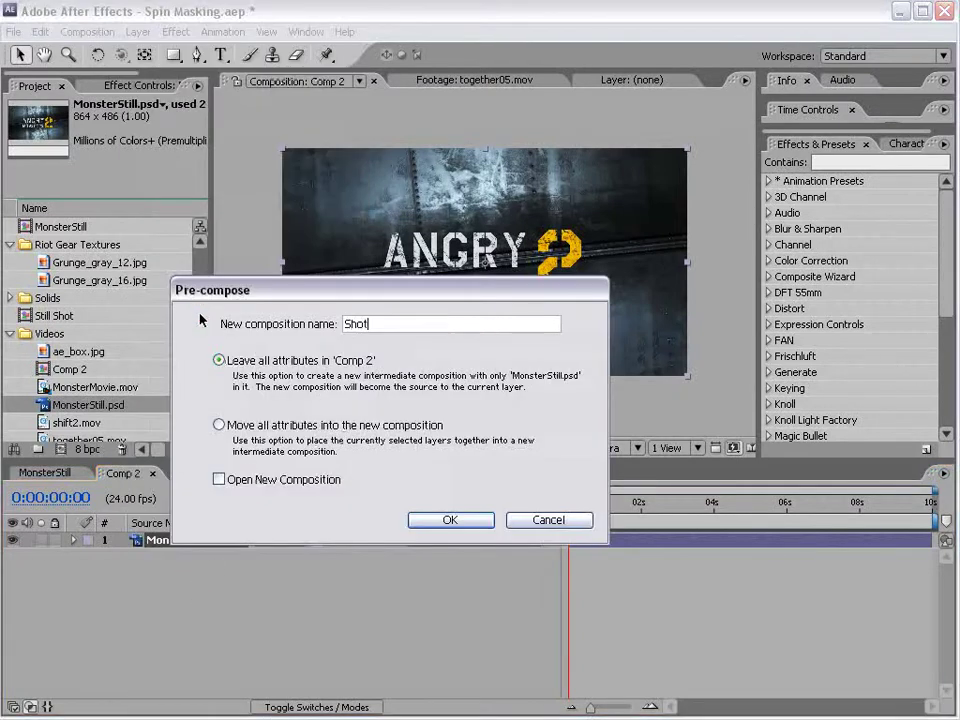
left_click(219, 425)
left_click(450, 521)
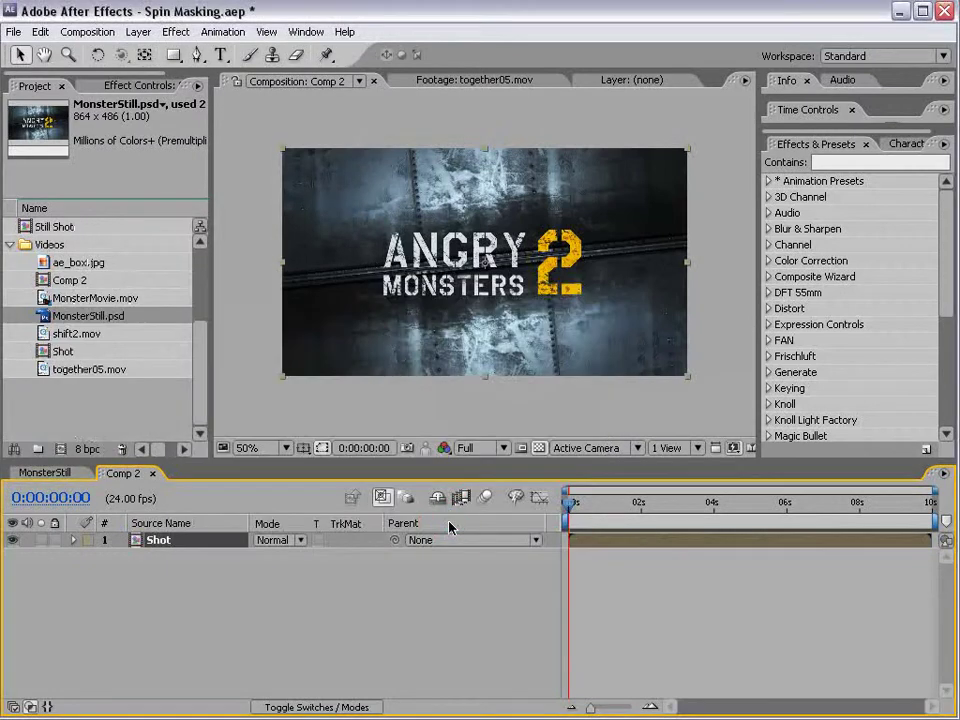
Draw a closed, self-crossing ten-point mask on the Shot layer with the Pen tool, placing its corners outside the frame.
left_click(198, 56)
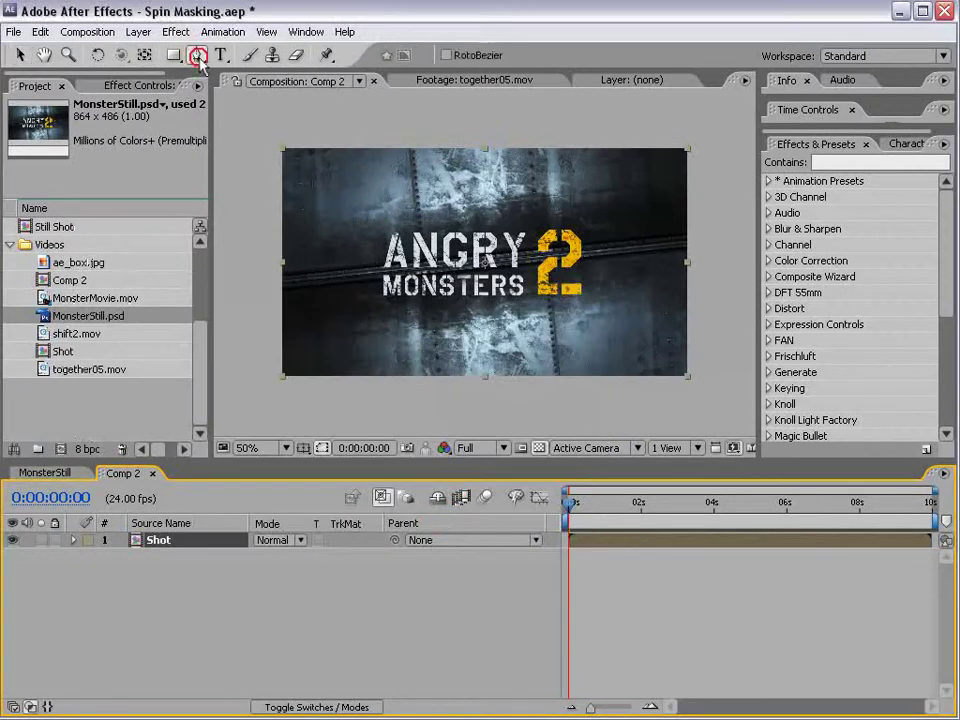
scroll(334, 226, "down", 1)
scroll(334, 226, "up", 1)
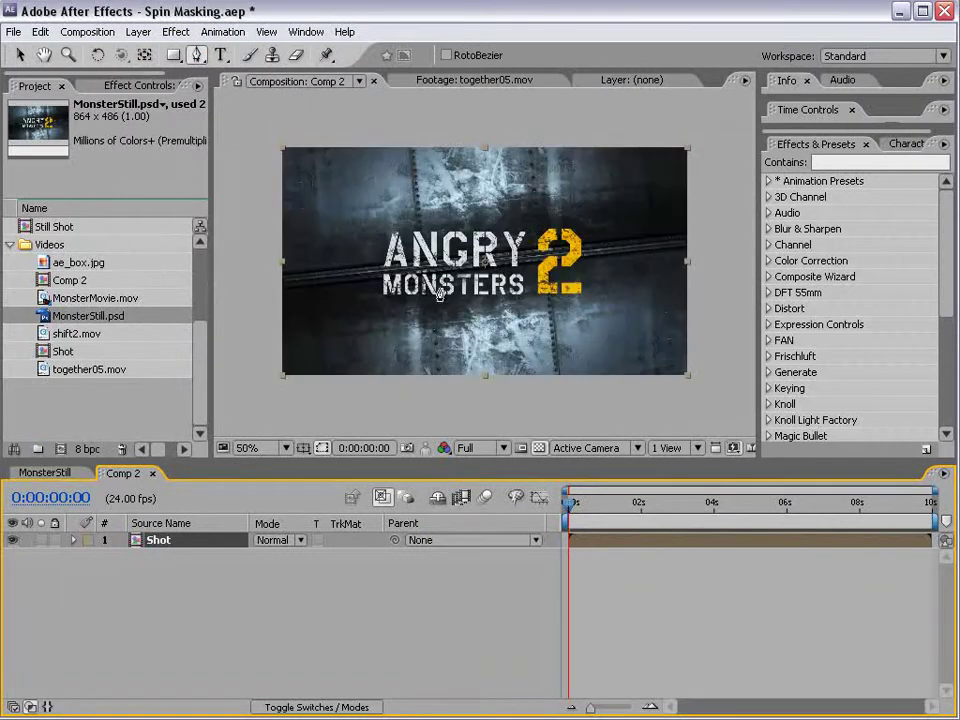
left_click(320, 108)
left_click(572, 396)
left_click(349, 396)
left_click(538, 115)
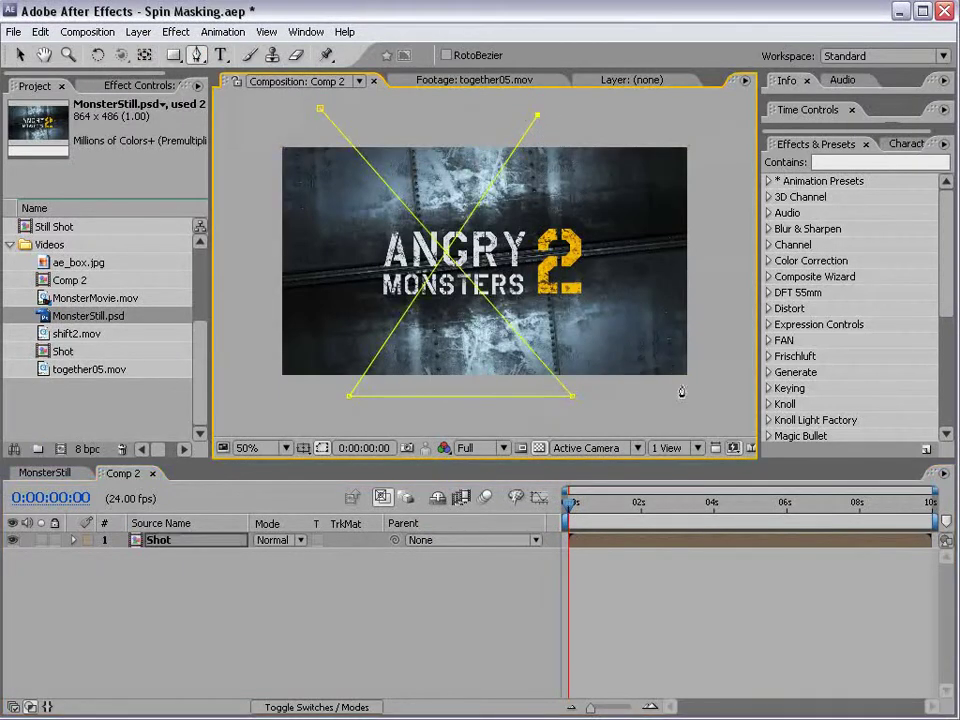
left_click(729, 363)
left_click(244, 297)
left_click(468, 111)
left_click(712, 235)
left_click(453, 415)
left_click(222, 166)
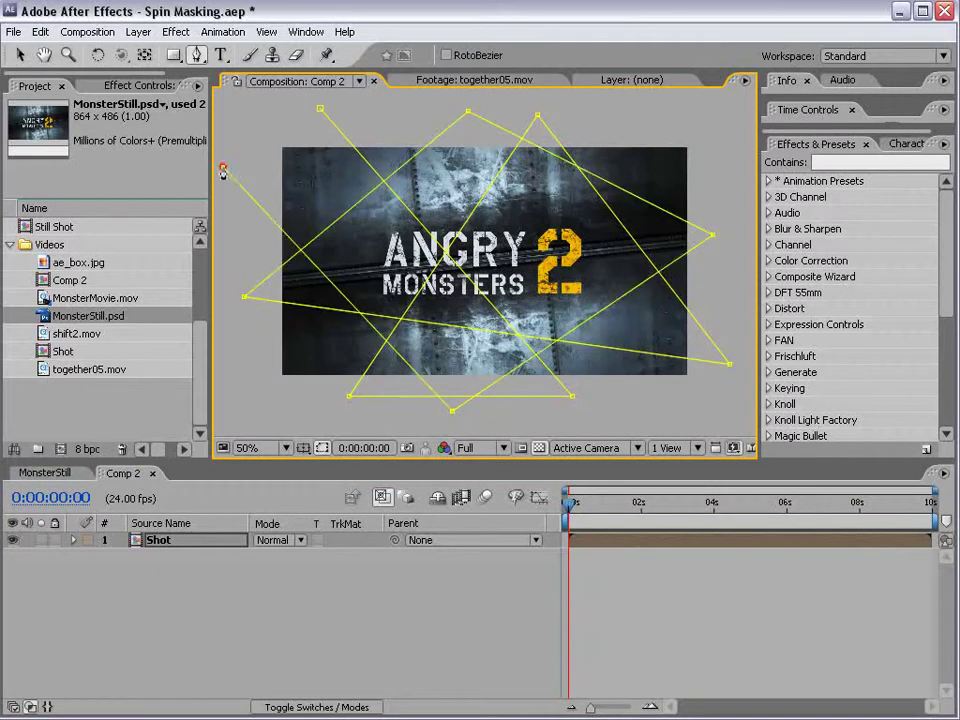
left_click(319, 108)
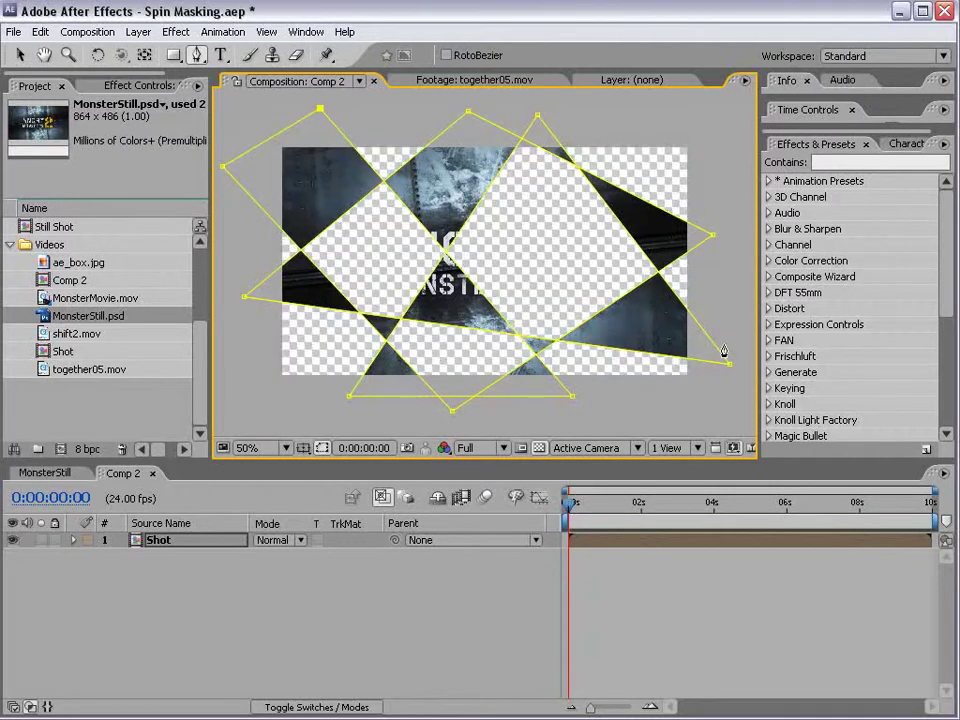
Reposition three mask points along the frame's upper and lower edges to even out the shard shapes, then deselect the layer.
left_click(19, 55)
left_click_drag(730, 364, 695, 408)
left_click_drag(538, 117, 600, 115)
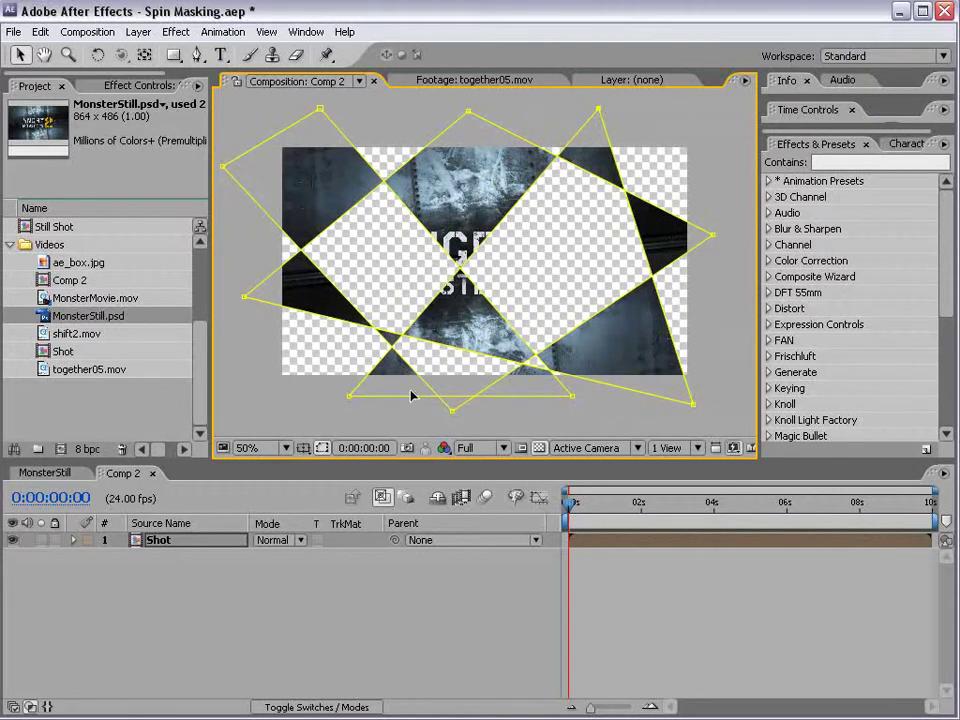
left_click_drag(570, 398, 611, 401)
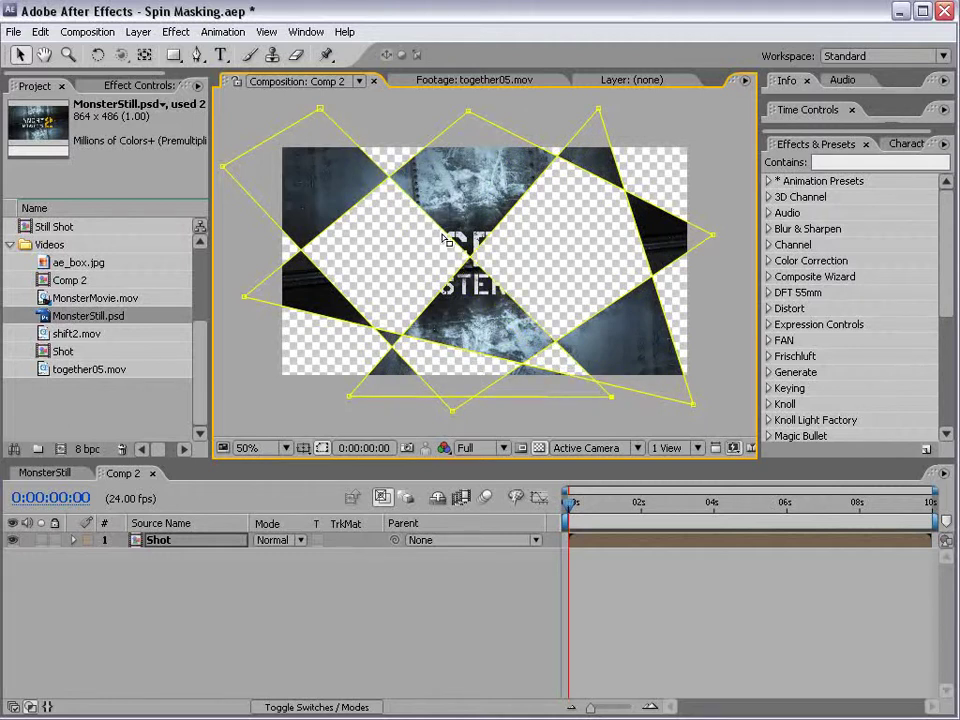
left_click(356, 598)
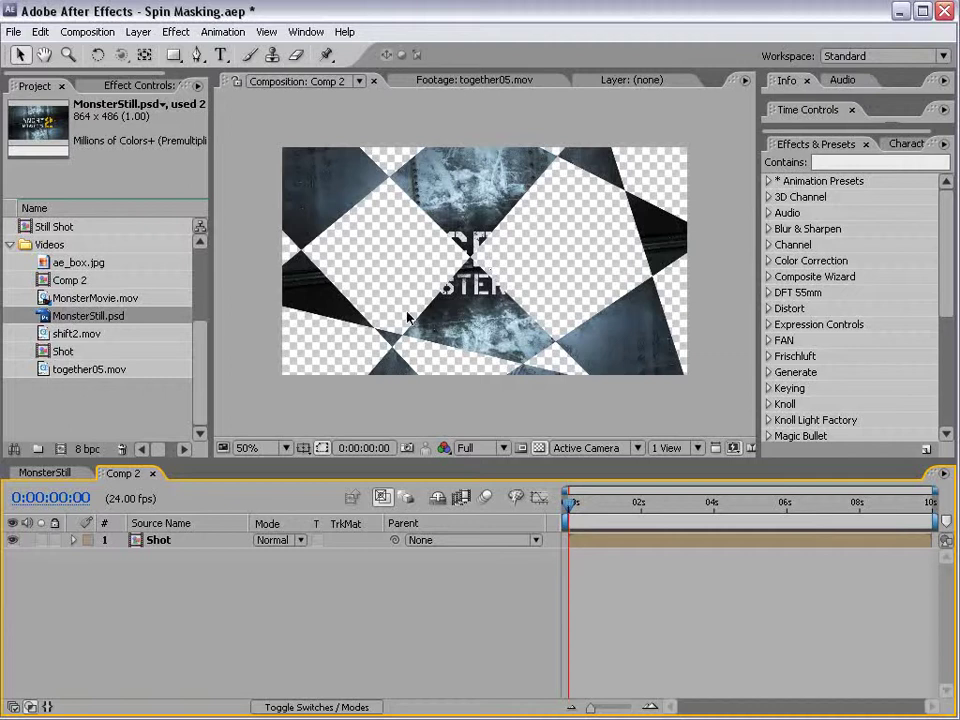
Duplicate Mask 1 on the Shot layer, invert the duplicate, and inspect the seams at 100% magnification.
left_click_drag(306, 459, 298, 404)
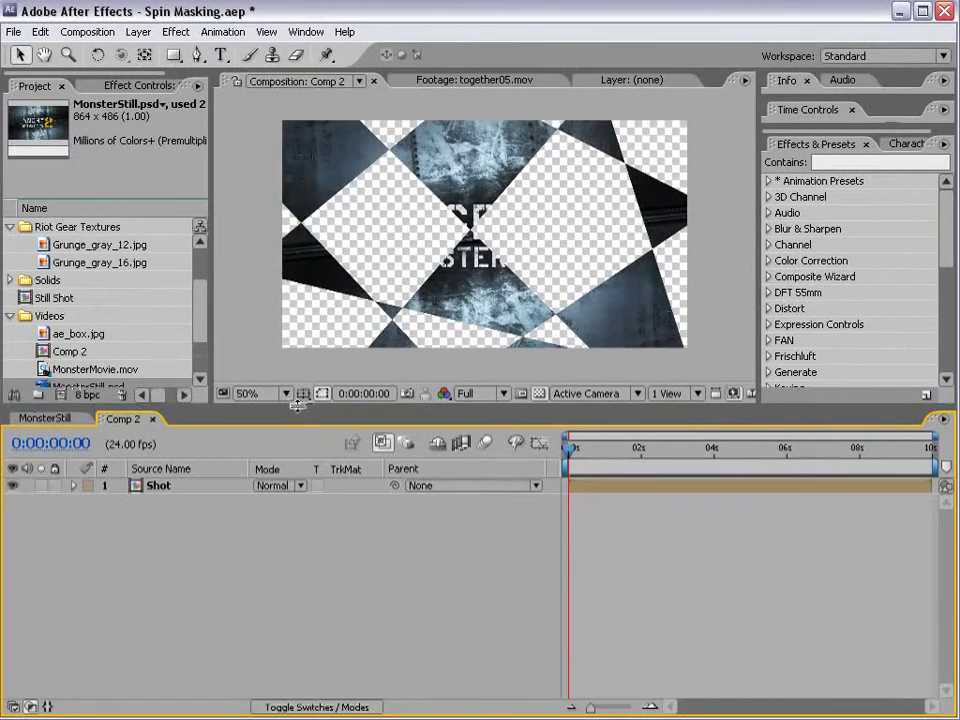
left_click(174, 486)
key("m")
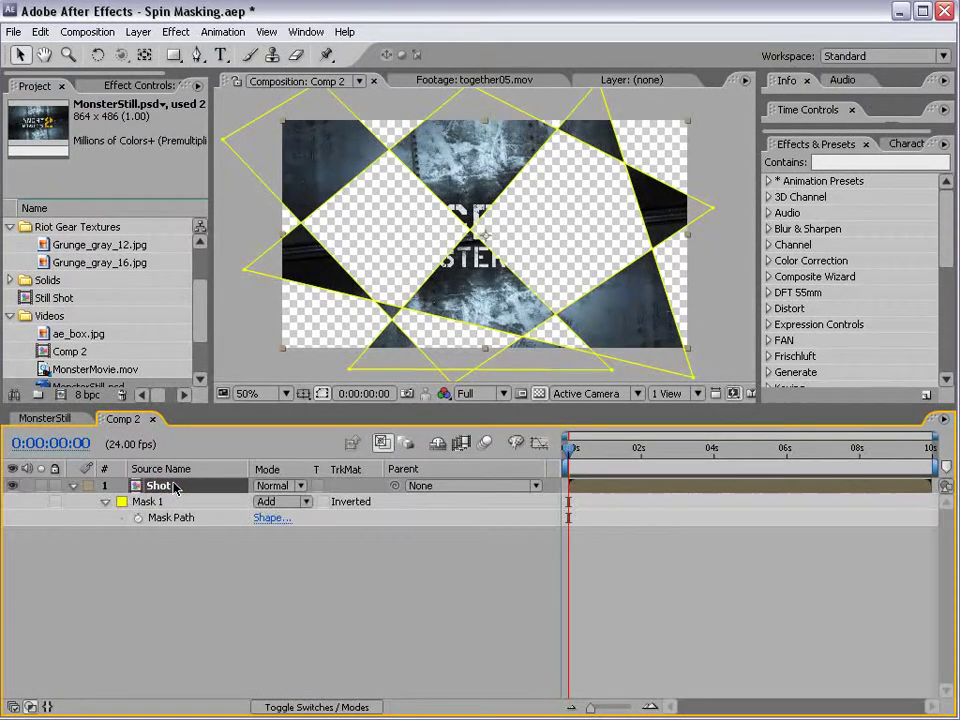
left_click(160, 503)
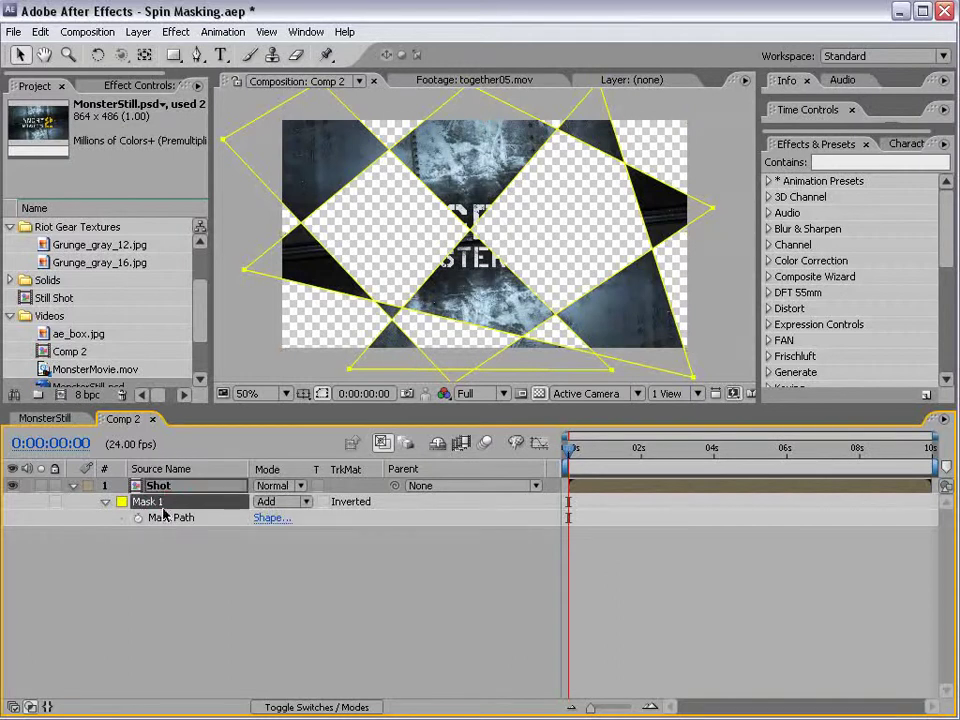
left_click(37, 31)
left_click(65, 196)
left_click(300, 630)
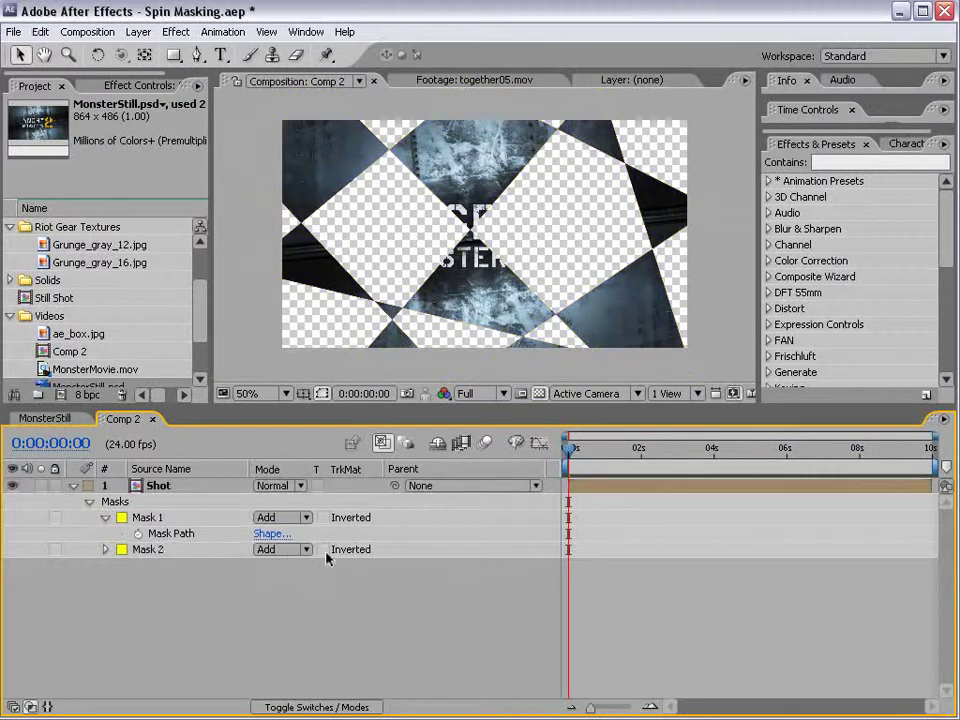
left_click(322, 549)
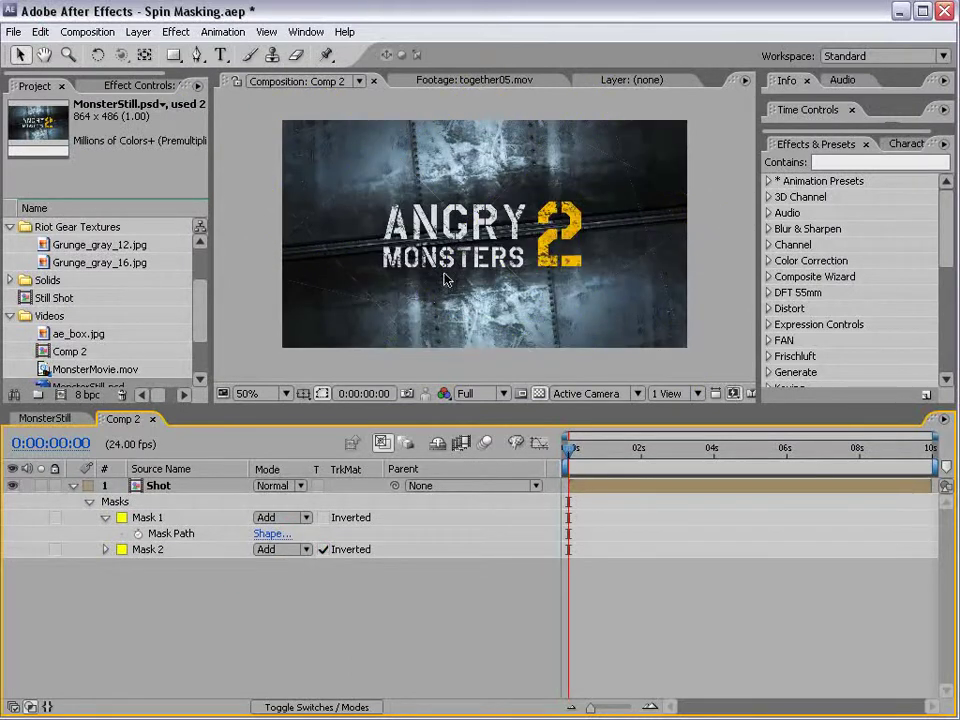
key("period")
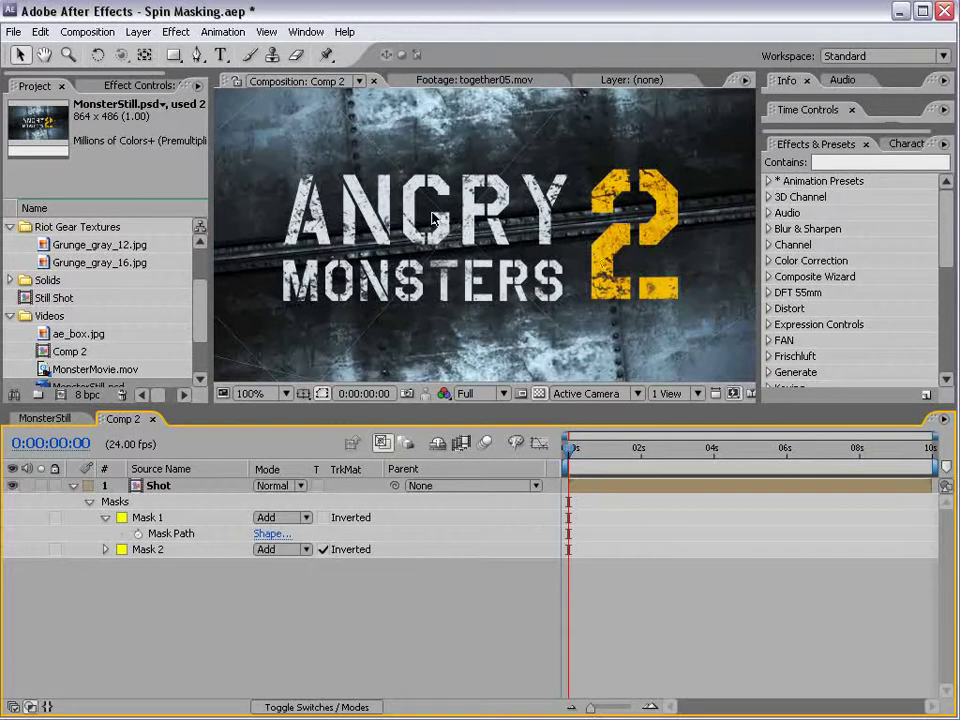
Reveal the properties of both masks on the Shot layer and set Mask 1's expansion to -1.5 pixels.
key("comma")
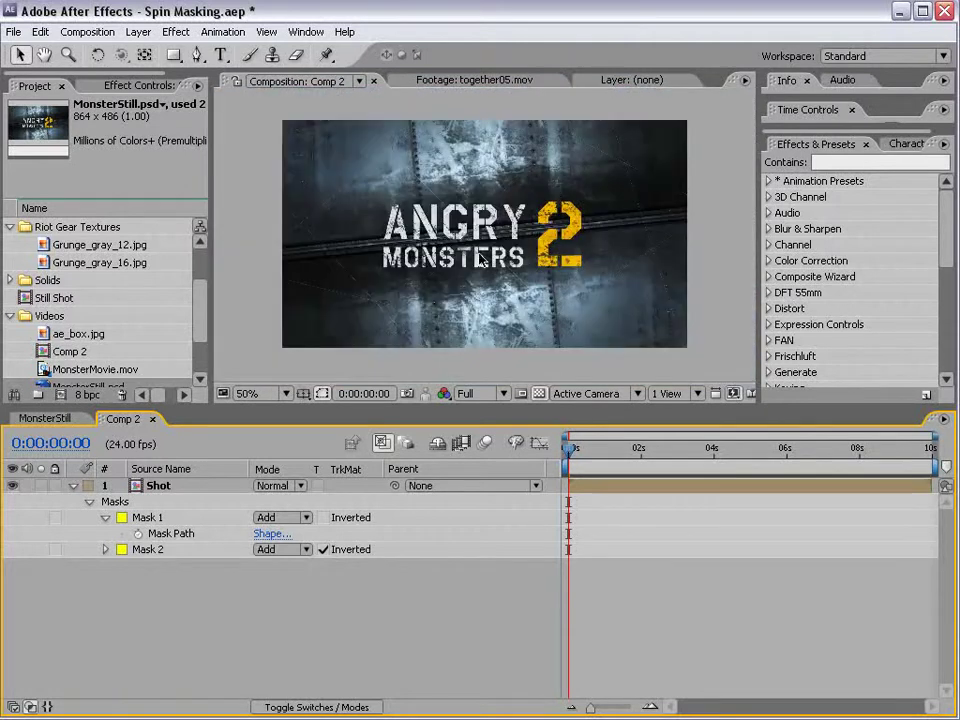
left_click(105, 549)
left_click(105, 517)
left_click(105, 517)
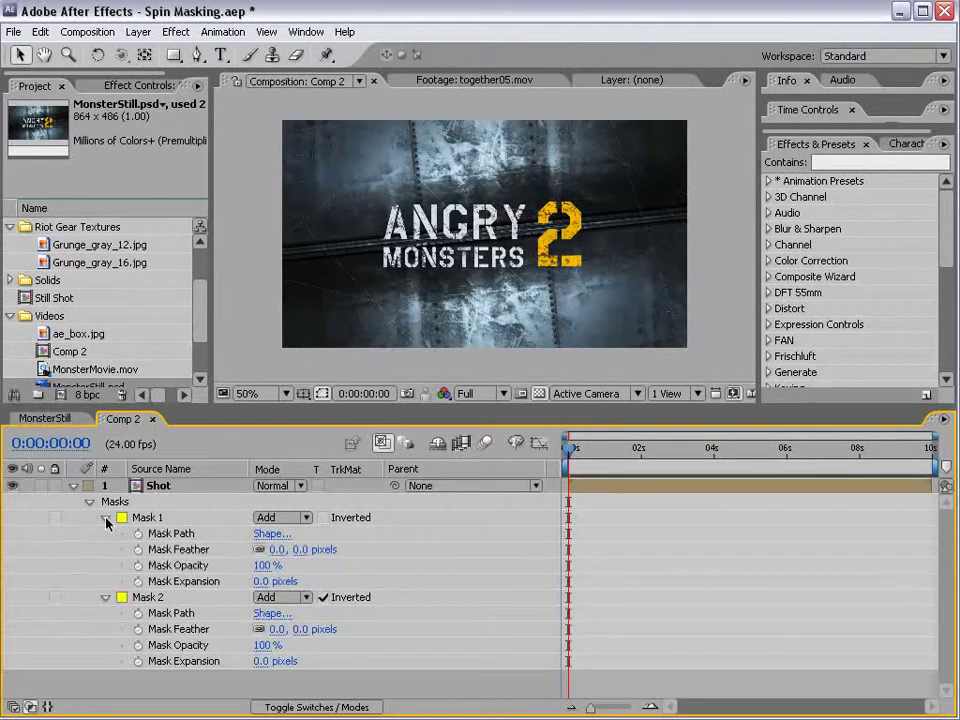
left_click(259, 583)
type("-1.5")
key("Return")
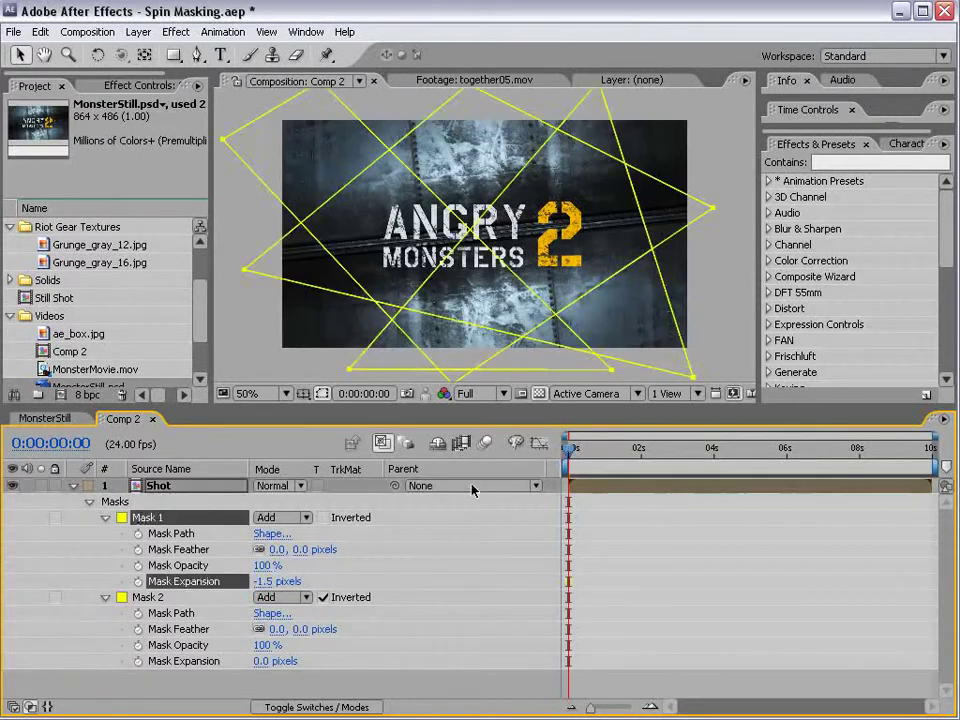
Hide the mask outlines in the composition view and set the inverted Mask 2's expansion to 1.5 pixels.
left_click(321, 393)
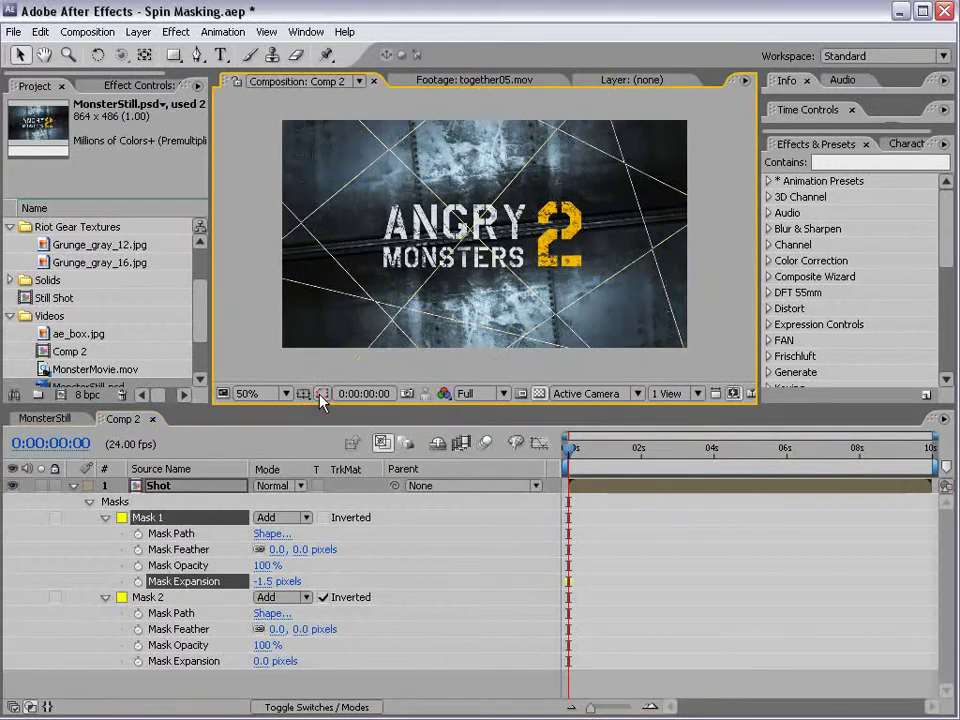
left_click_drag(336, 407, 336, 392)
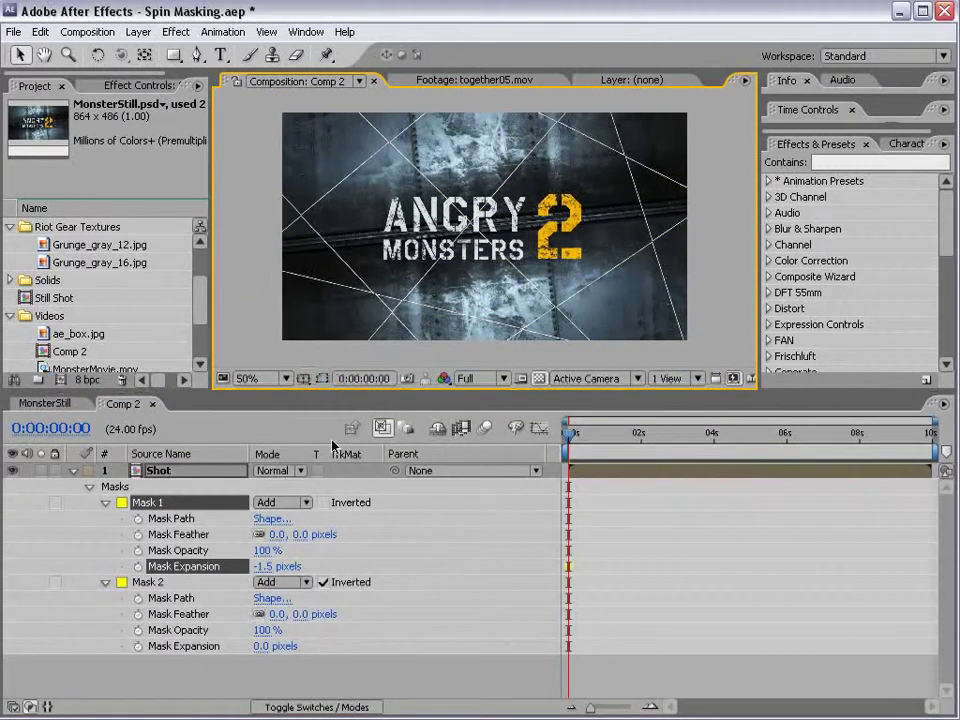
left_click(262, 646)
type("1")
key("Return")
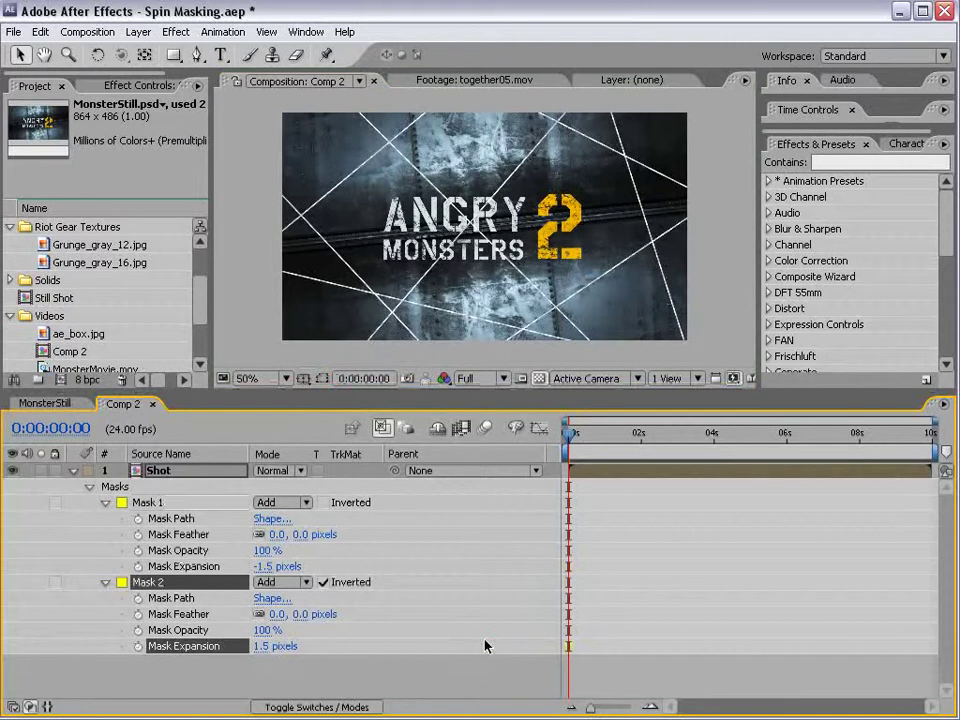
Examine the gaps between the shards at 100% magnification, with the transparency grid off and on and in a maximized view.
key("period")
scroll(484, 340, "up", 1)
scroll(429, 336, "down", 1)
left_click(539, 379)
key("space")
left_click_drag(468, 228, 497, 275)
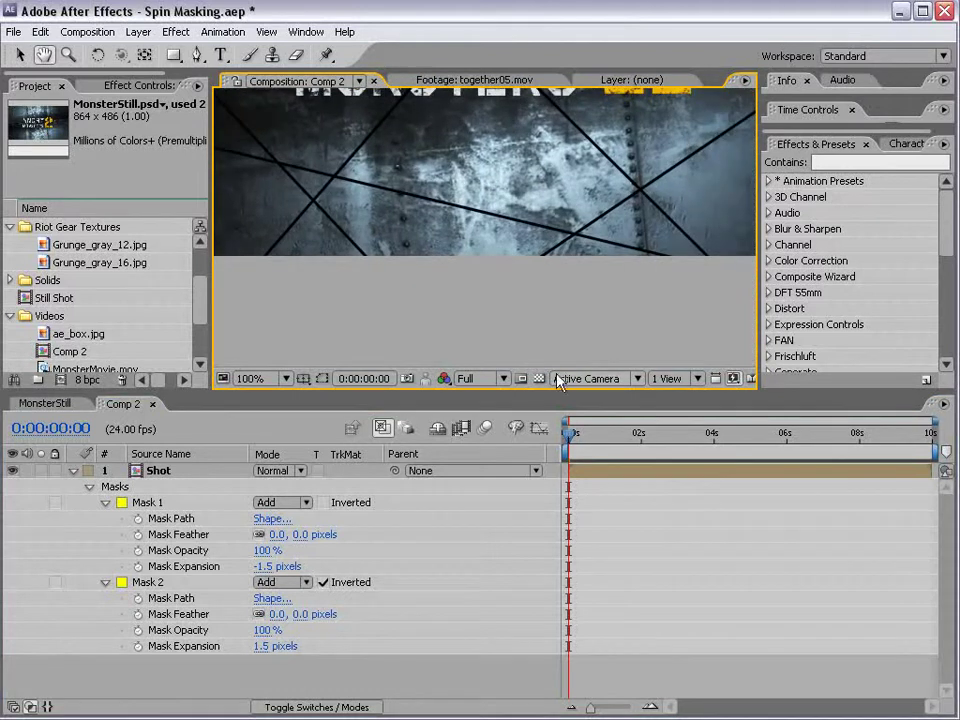
left_click(539, 379)
key("space")
left_click_drag(414, 214, 420, 305)
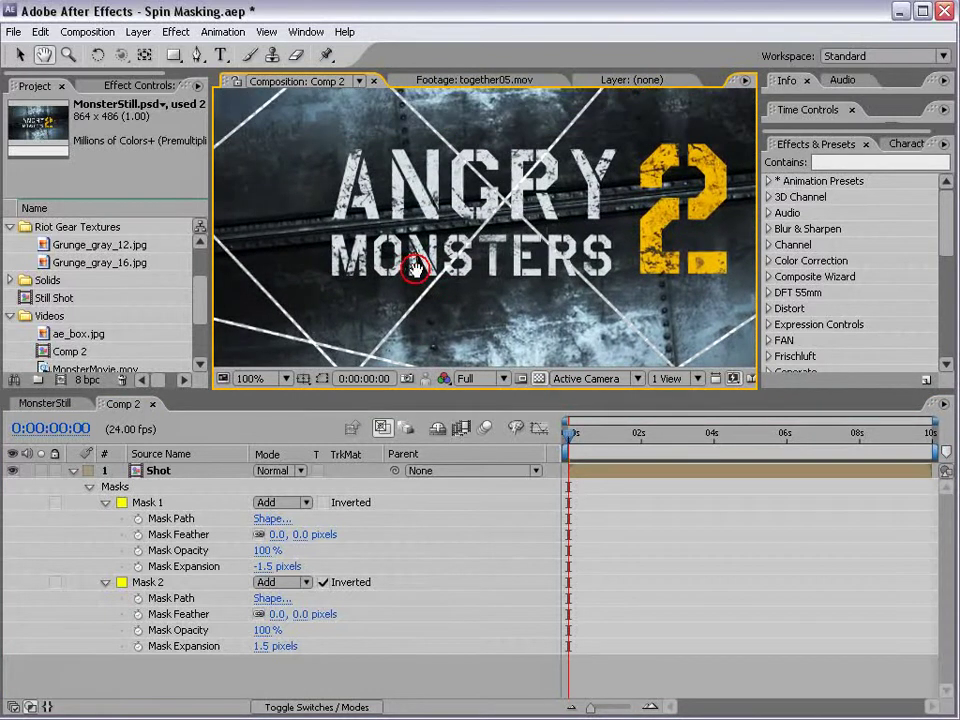
key("grave")
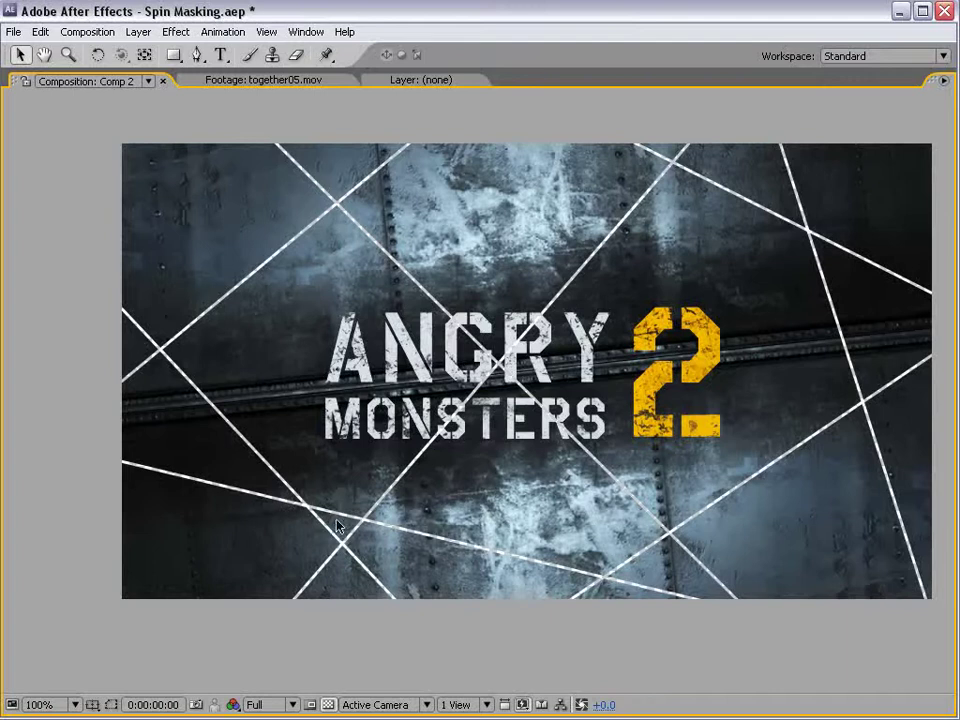
key("comma")
key("grave")
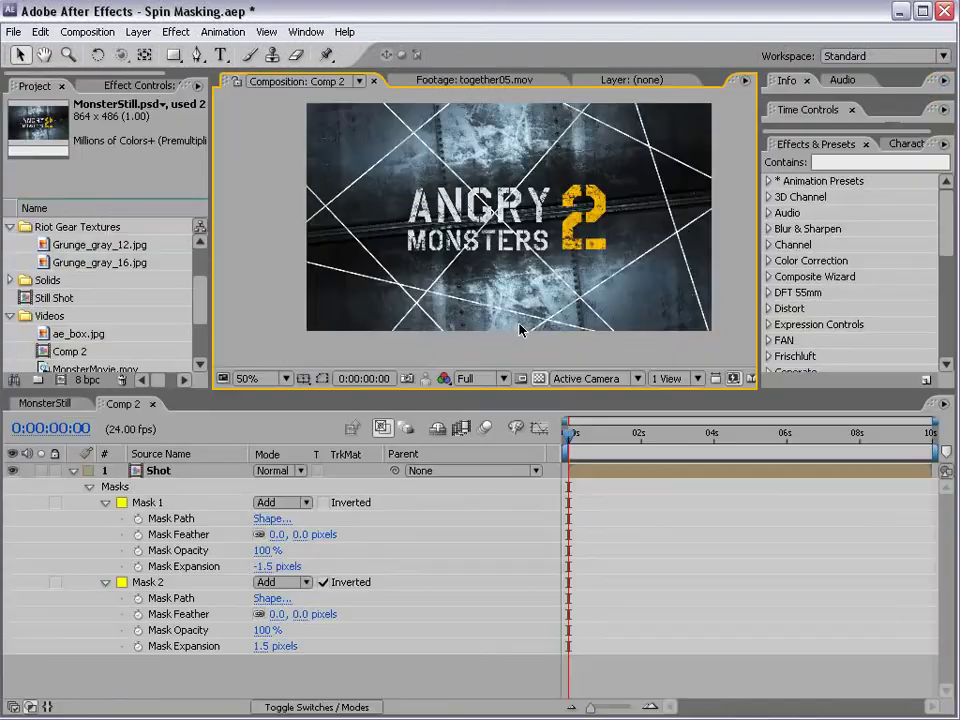
Auto-trace the Shot layer on the current frame using the Alpha channel, checking the traced outlines with the preview.
left_click(585, 473)
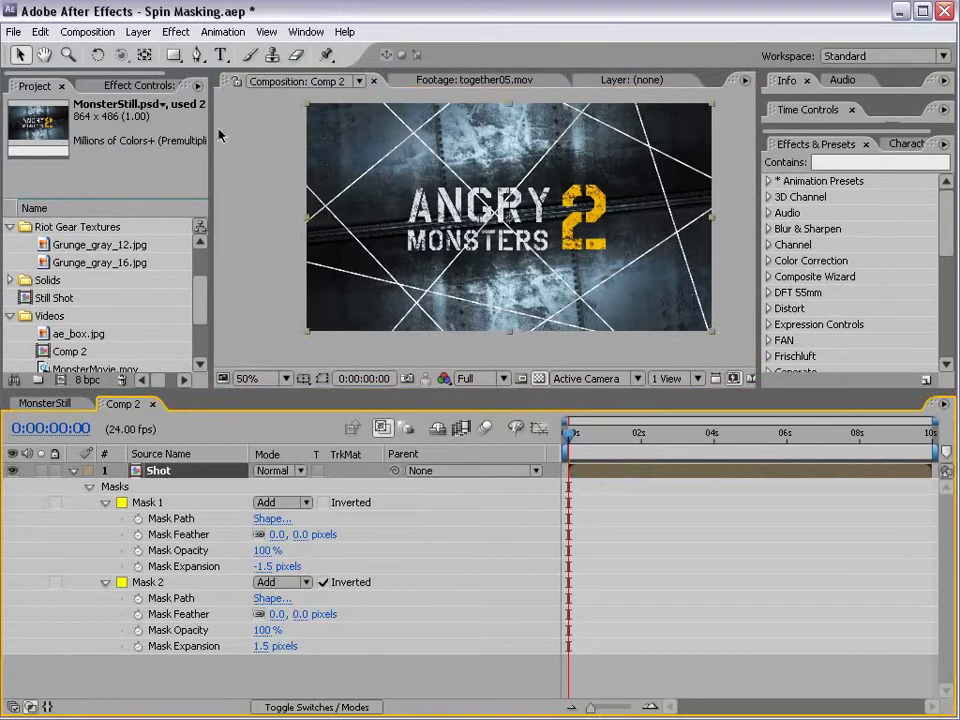
left_click(137, 32)
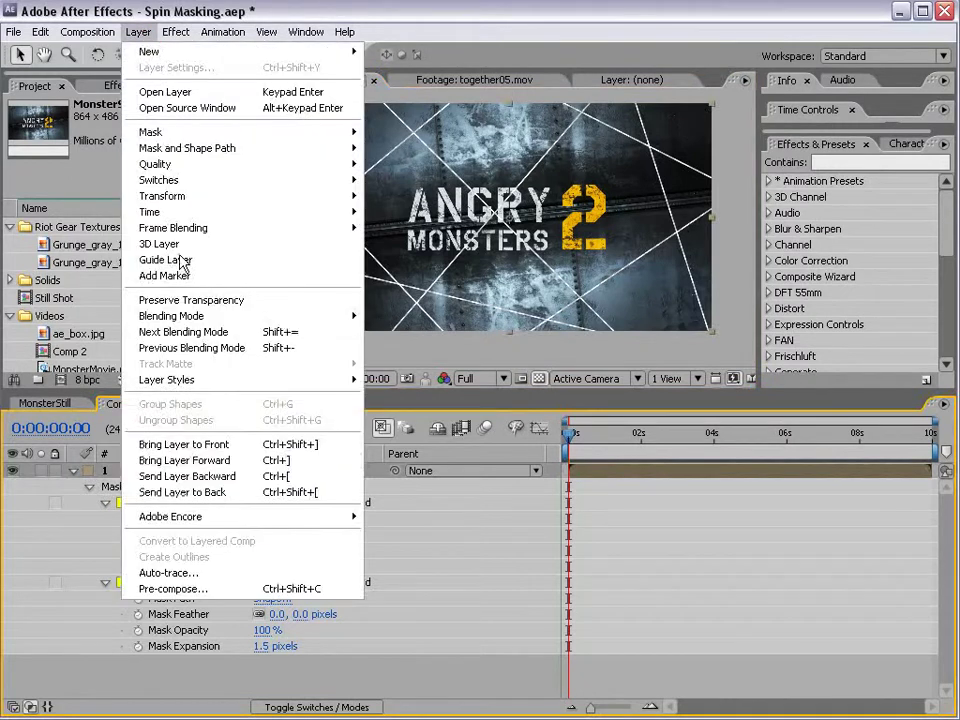
left_click(197, 573)
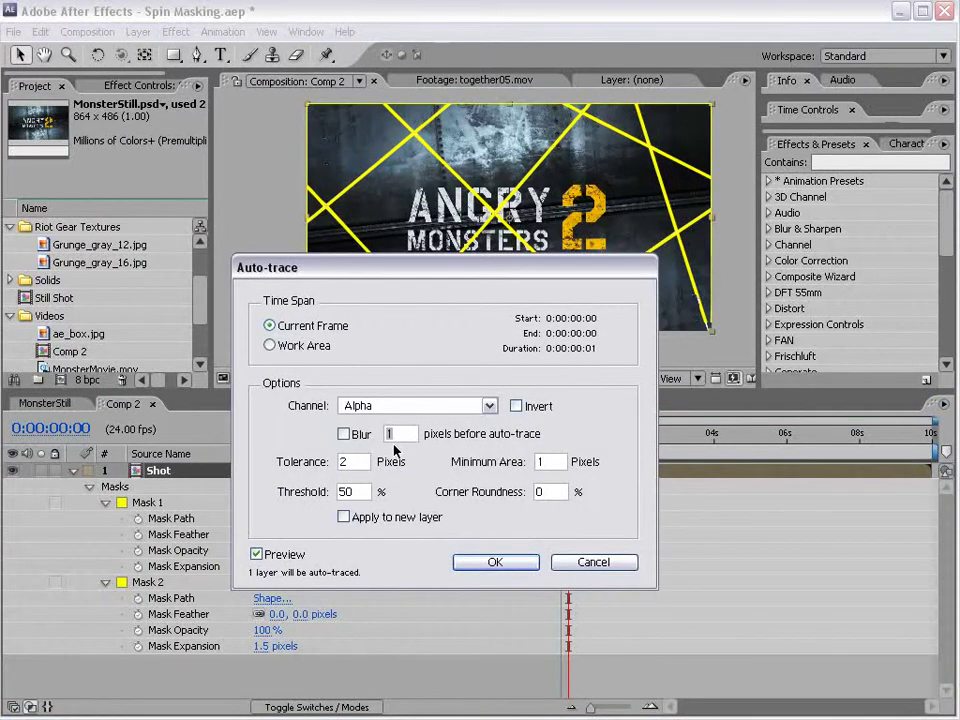
left_click_drag(345, 267, 623, 317)
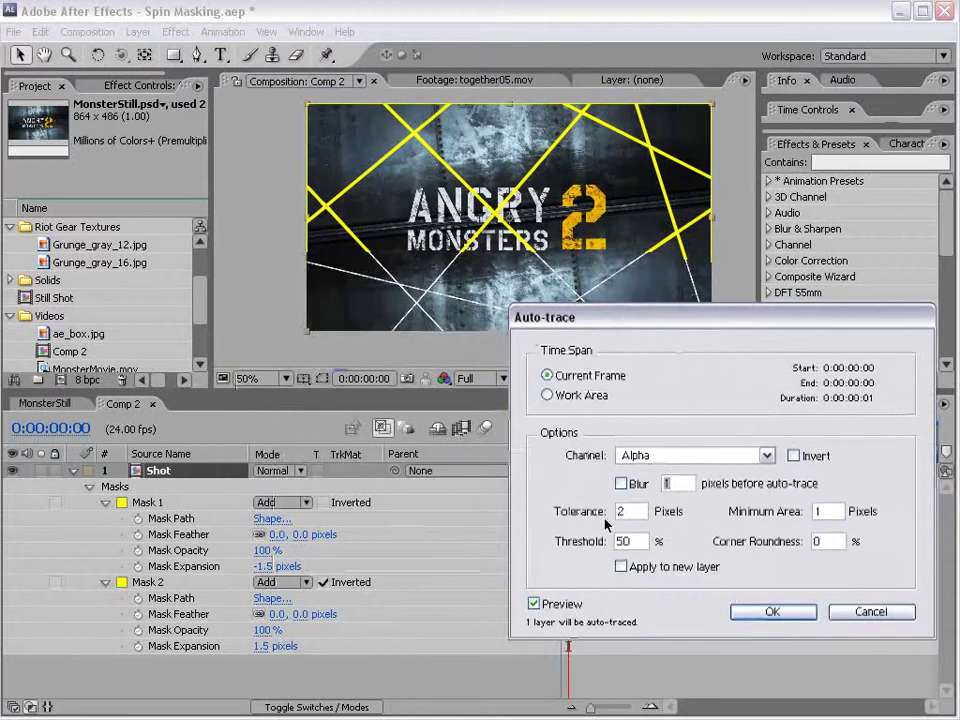
left_click(534, 604)
left_click(534, 604)
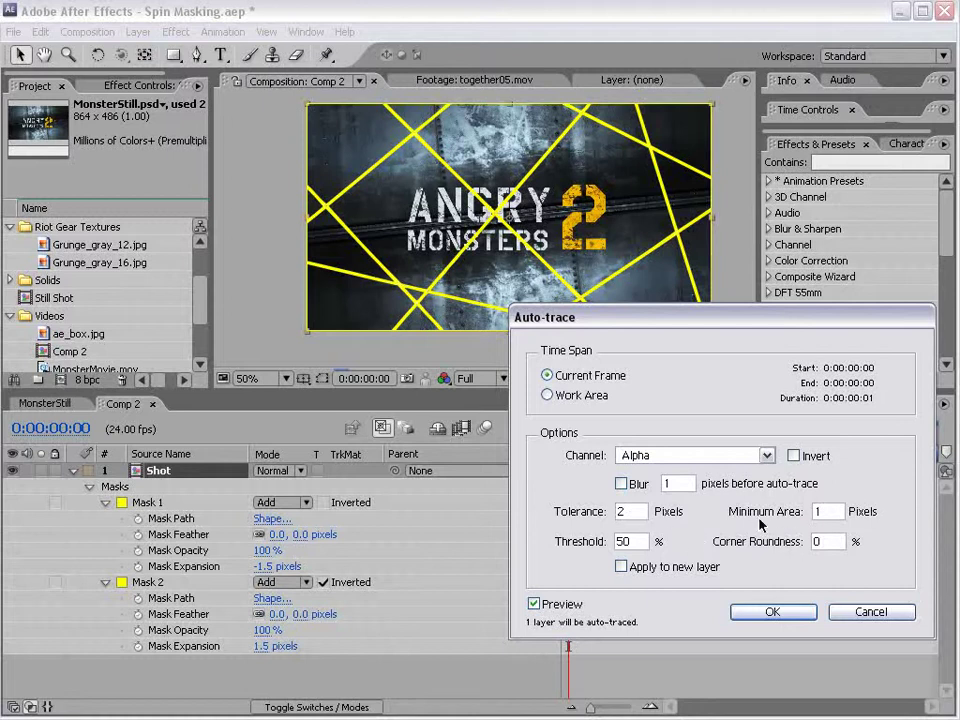
left_click(643, 456)
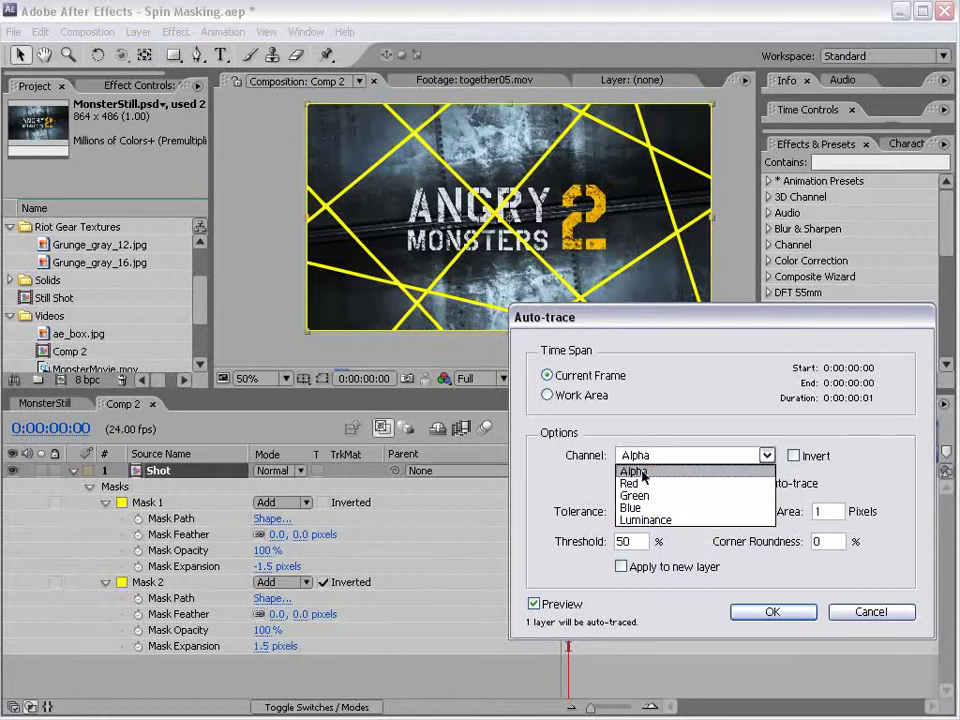
left_click(641, 472)
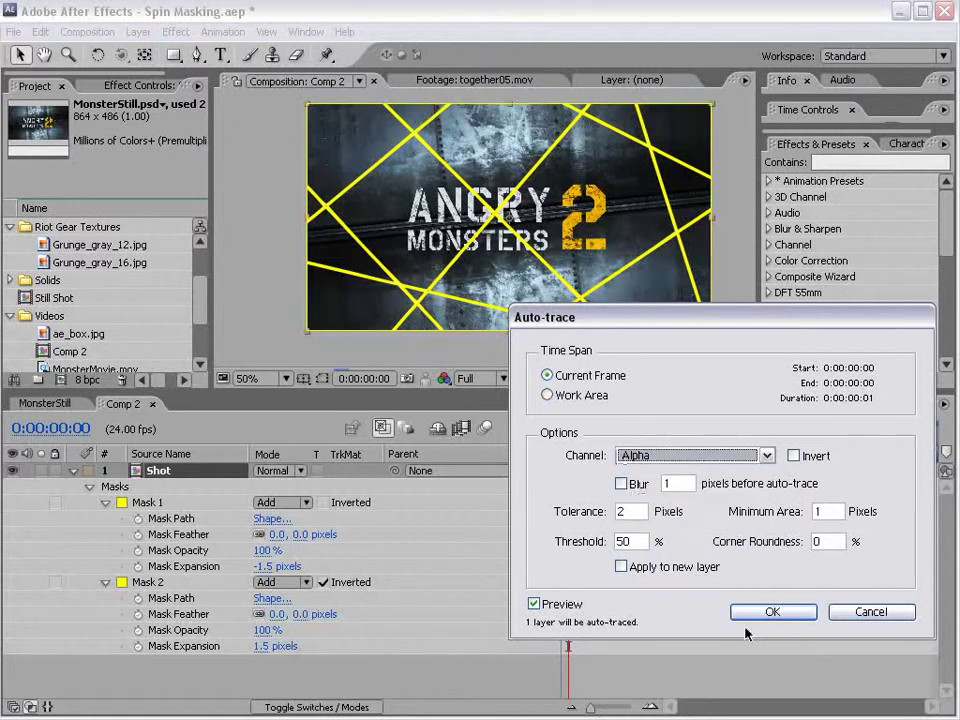
left_click(773, 612)
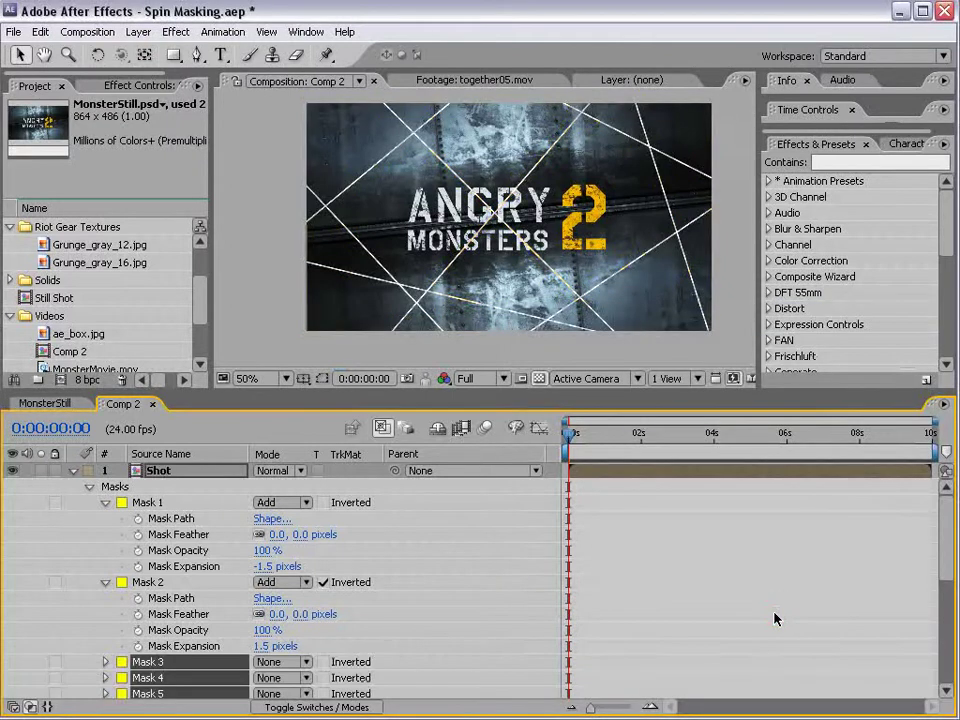
Review the list of traced masks and delete the original Mask 1 and Mask 2 from the Shot layer.
left_click_drag(948, 507, 945, 619)
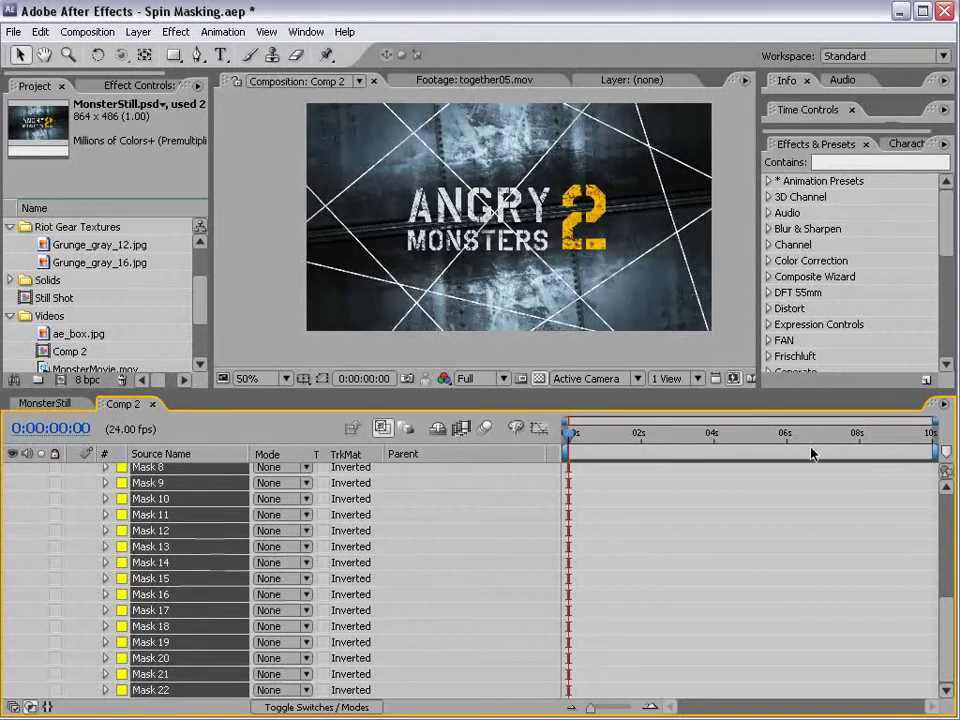
left_click_drag(943, 632, 950, 533)
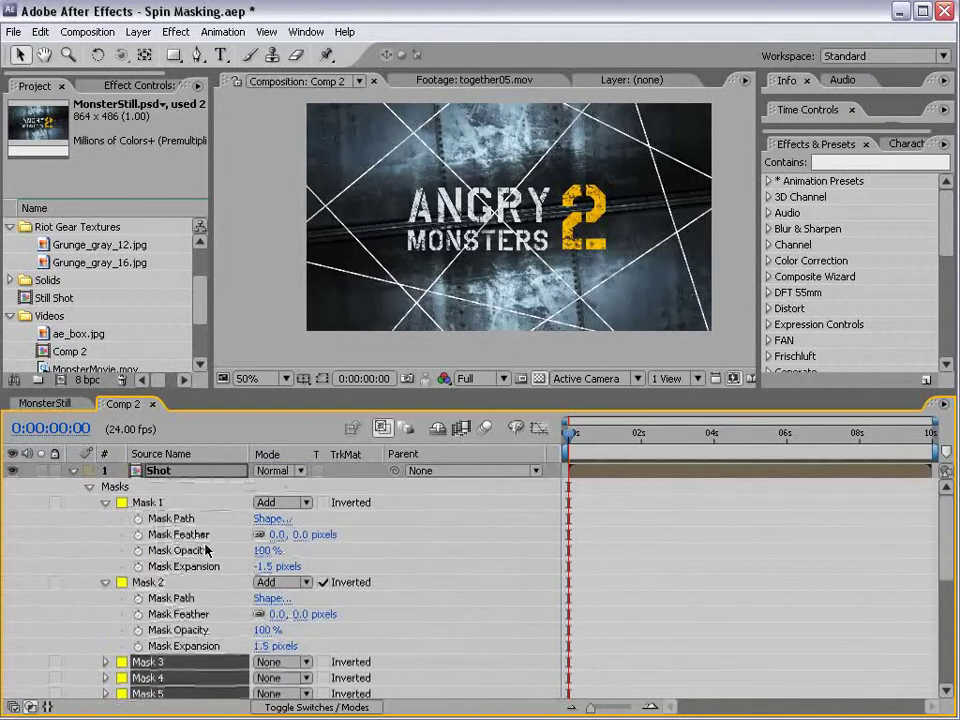
left_click(128, 582)
left_click(145, 502, "shift")
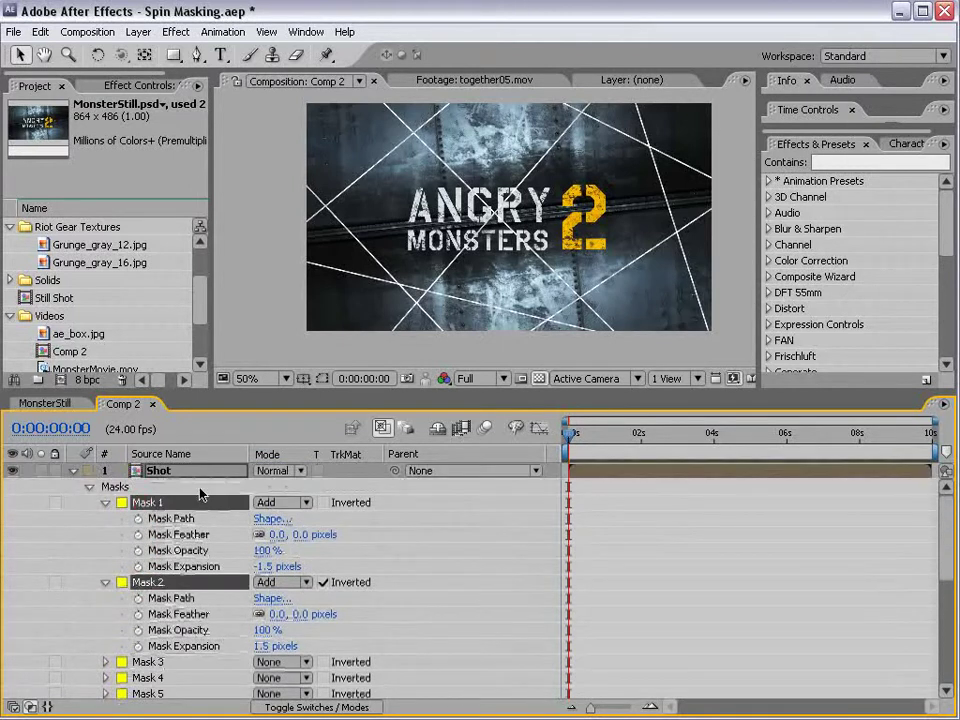
key("Delete")
Select all the traced masks, Mask 3 through Mask 22, and set their mode to Add.
left_click(150, 502)
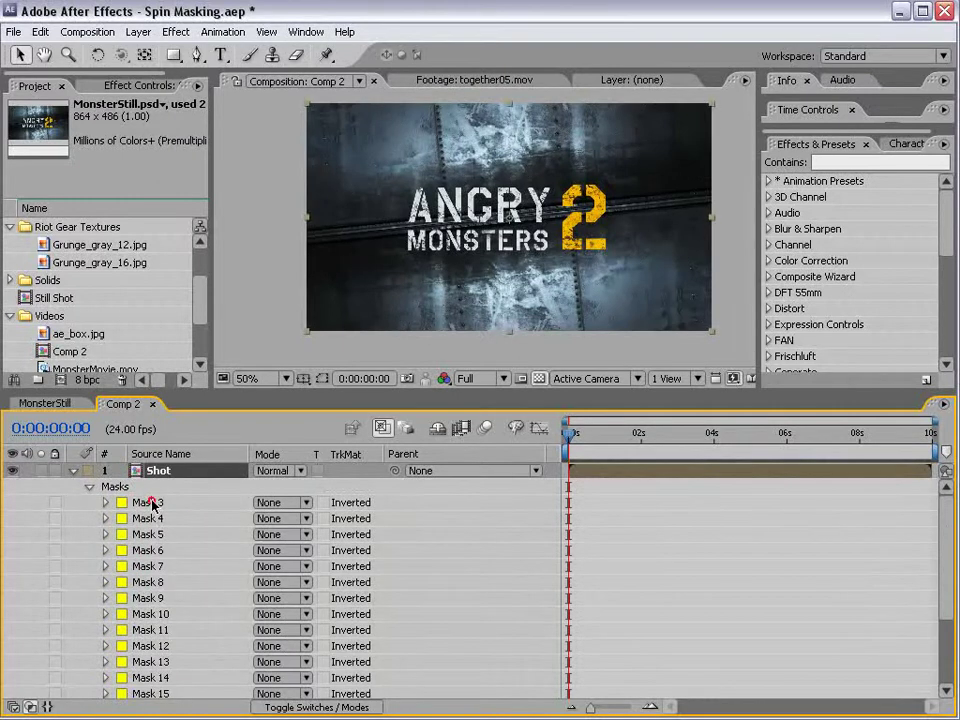
left_click_drag(945, 518, 943, 619)
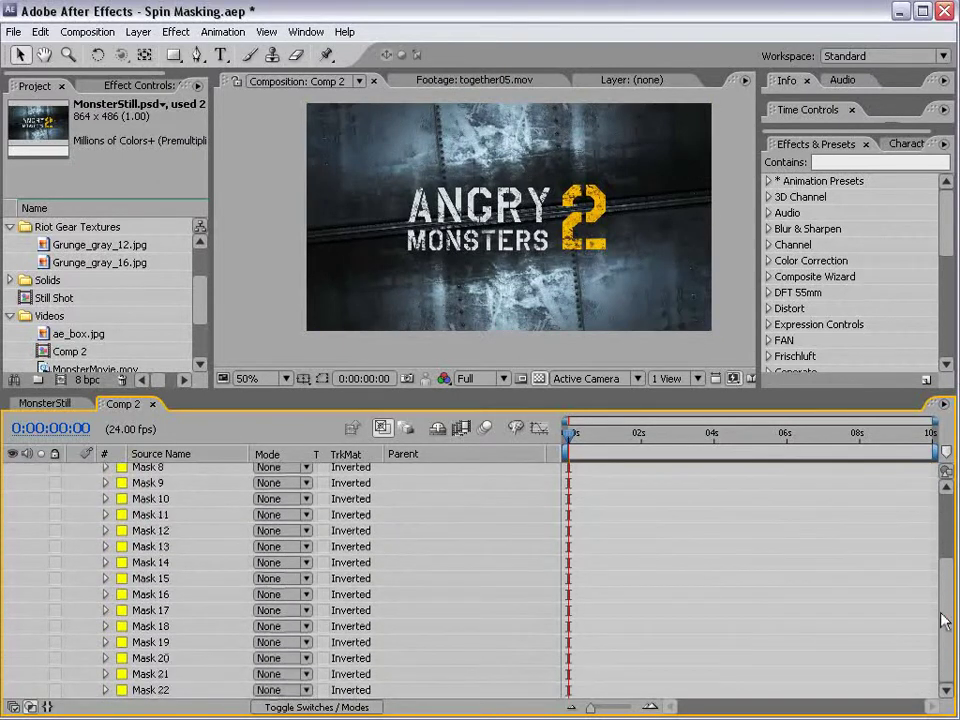
left_click(149, 692, "shift")
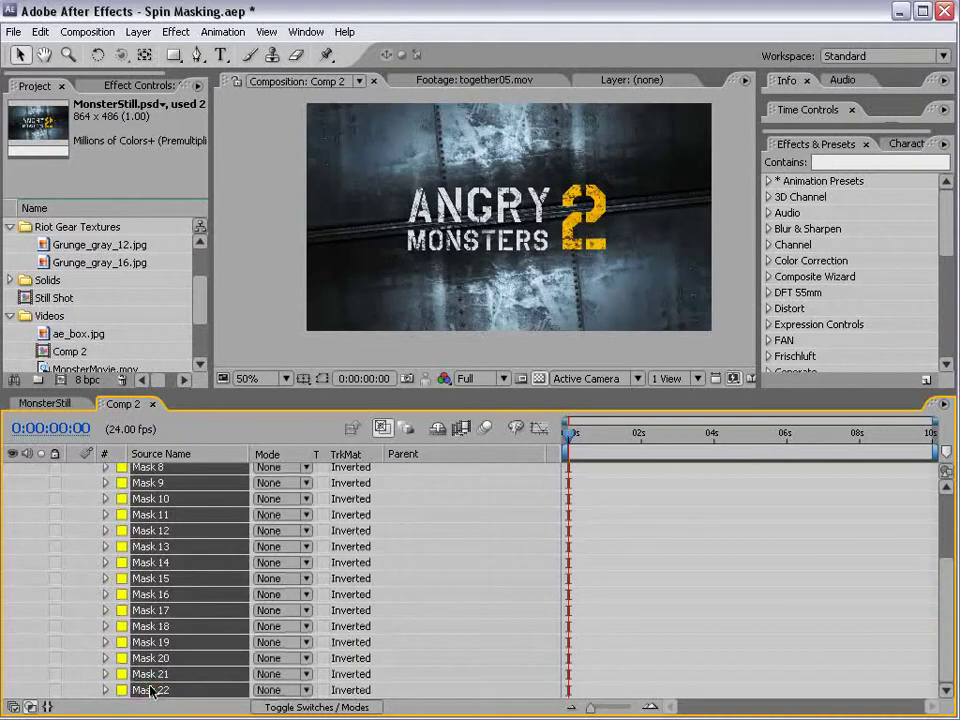
left_click(278, 547)
left_click(281, 568)
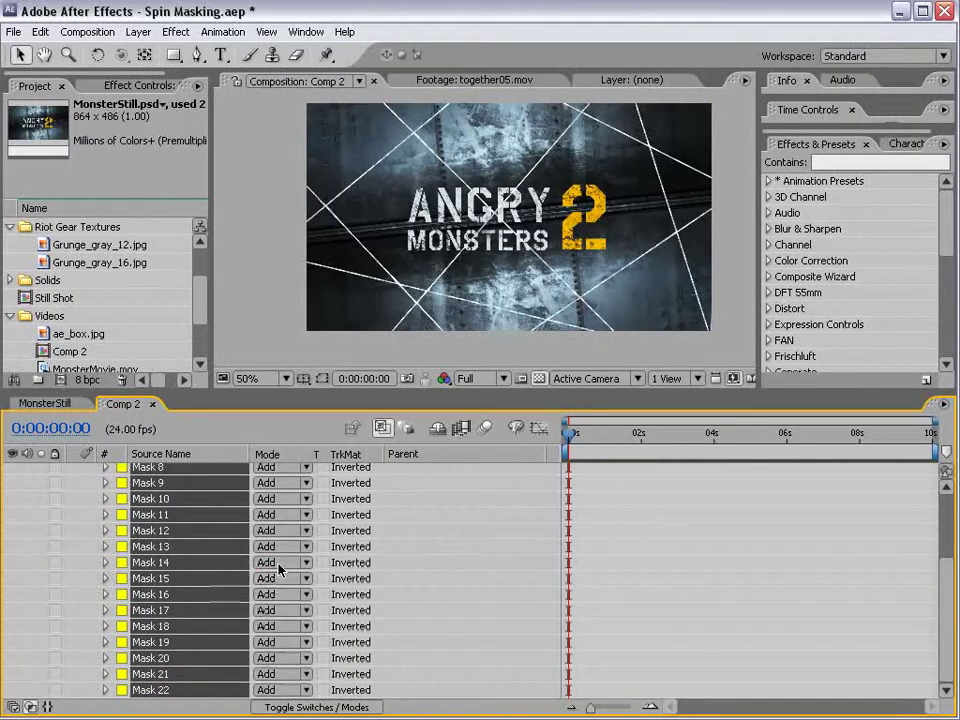
Set the mask expansion of all the selected traced masks to 3 pixels to close the gaps between shards.
key("period")
key("period")
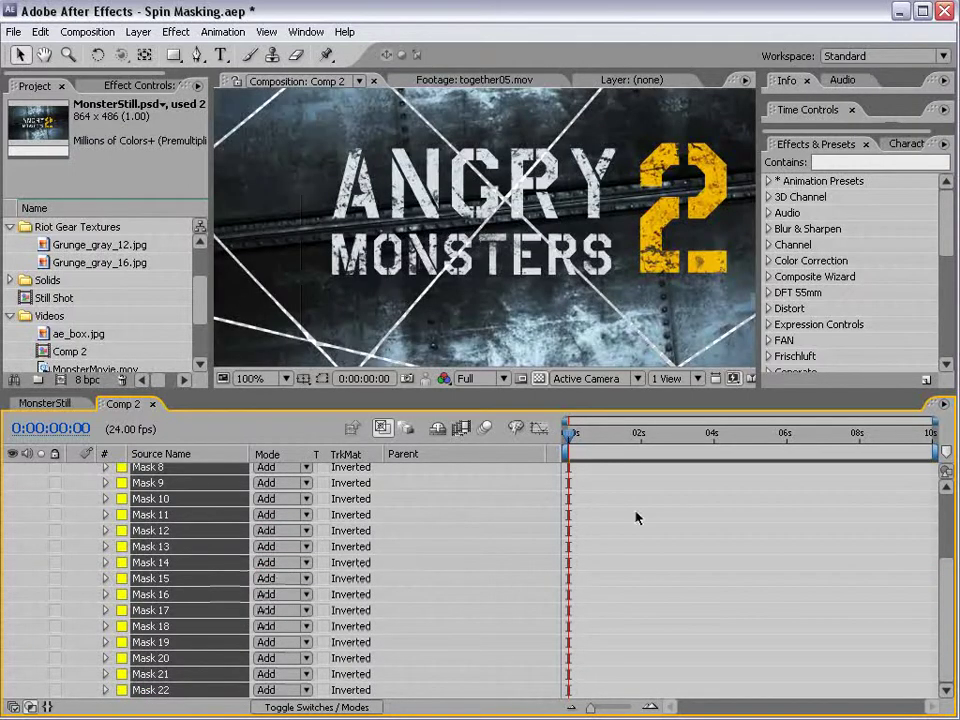
left_click_drag(945, 591, 951, 508)
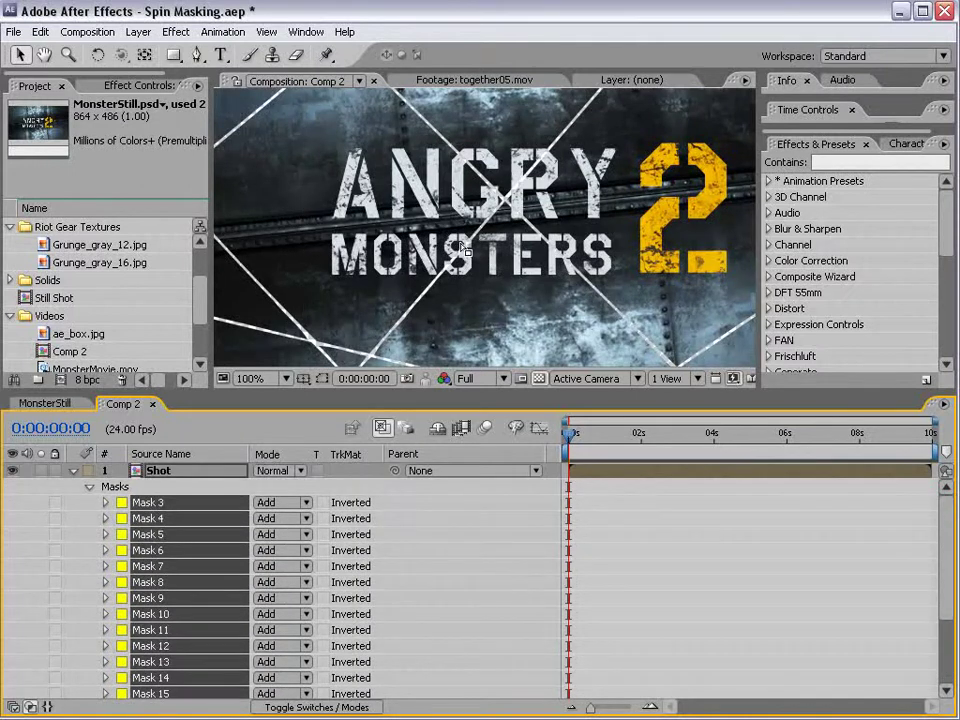
key("m")
key("m")
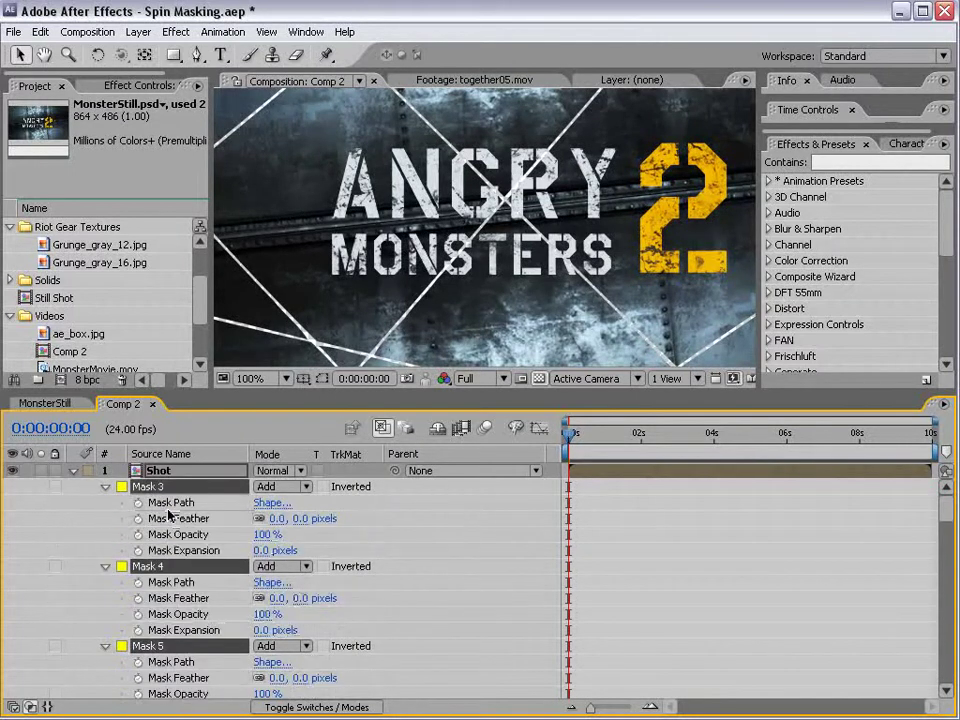
left_click(262, 550)
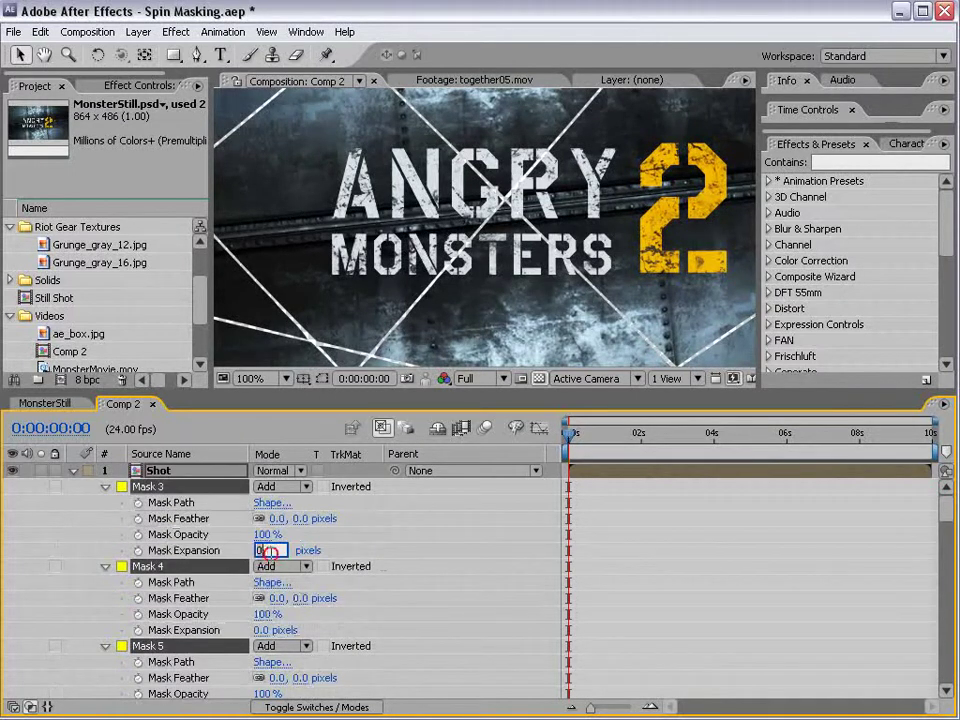
type("3")
key("Return")
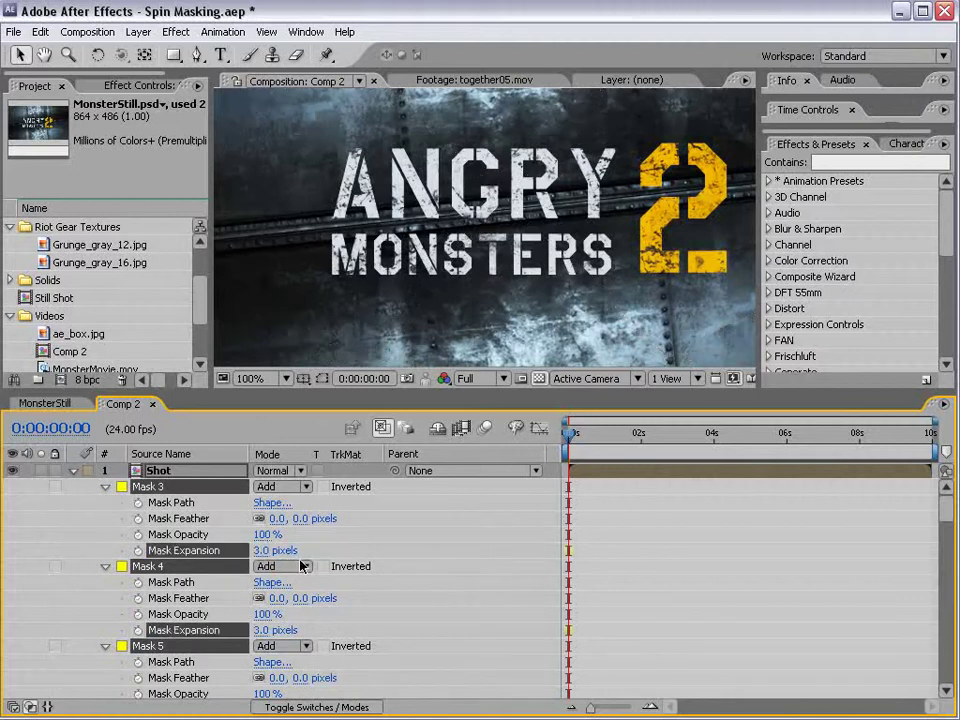
Try other expansion amounts on the selected masks and set the value back to 3 pixels.
mouse_move(290, 551)
left_mouse_down()
mouse_move(236, 550)
mouse_move(305, 550)
left_mouse_up()
scroll(346, 134, "down", 2)
left_click(310, 550)
type("3")
key("Return")
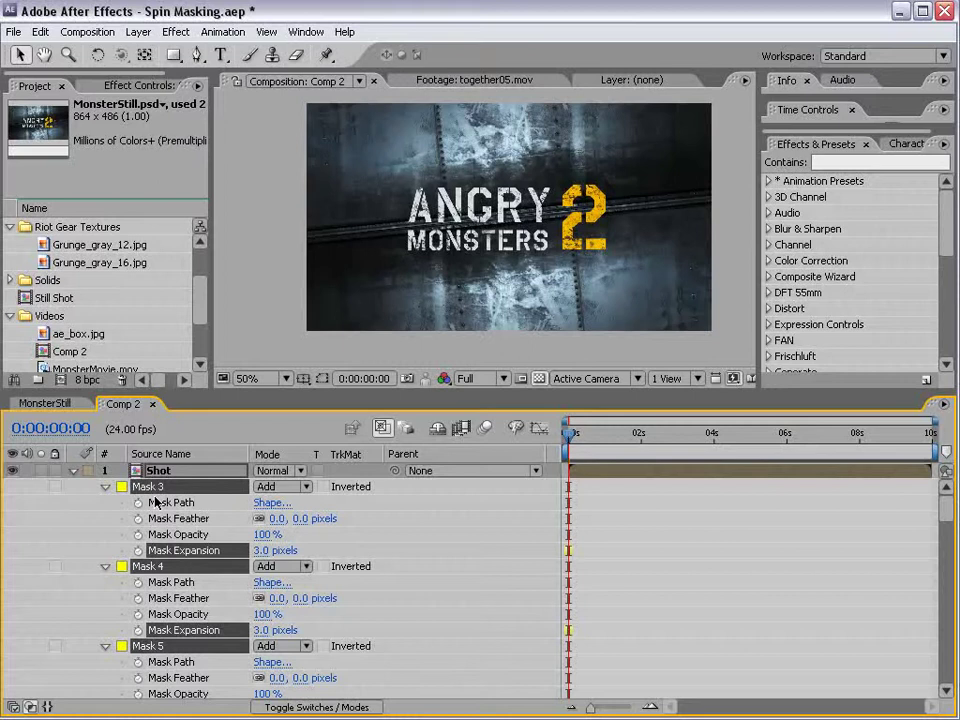
Collapse the Shot layer's properties and reselect the layer with its mask outlines shown, giving the timeline more room.
left_click(74, 472)
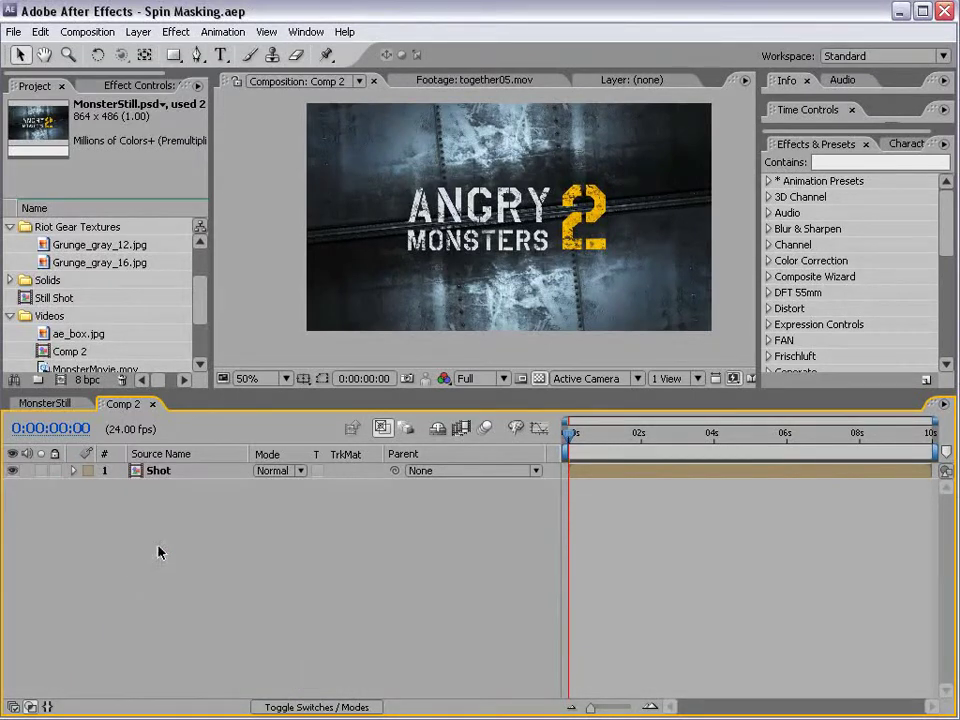
left_click(144, 472)
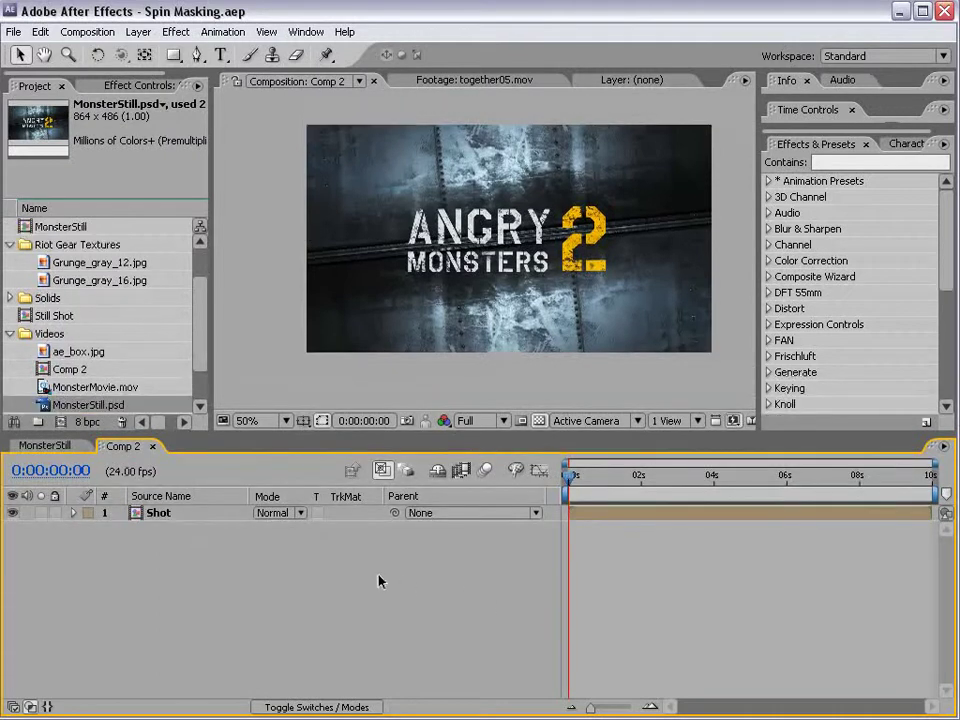
left_click(192, 513)
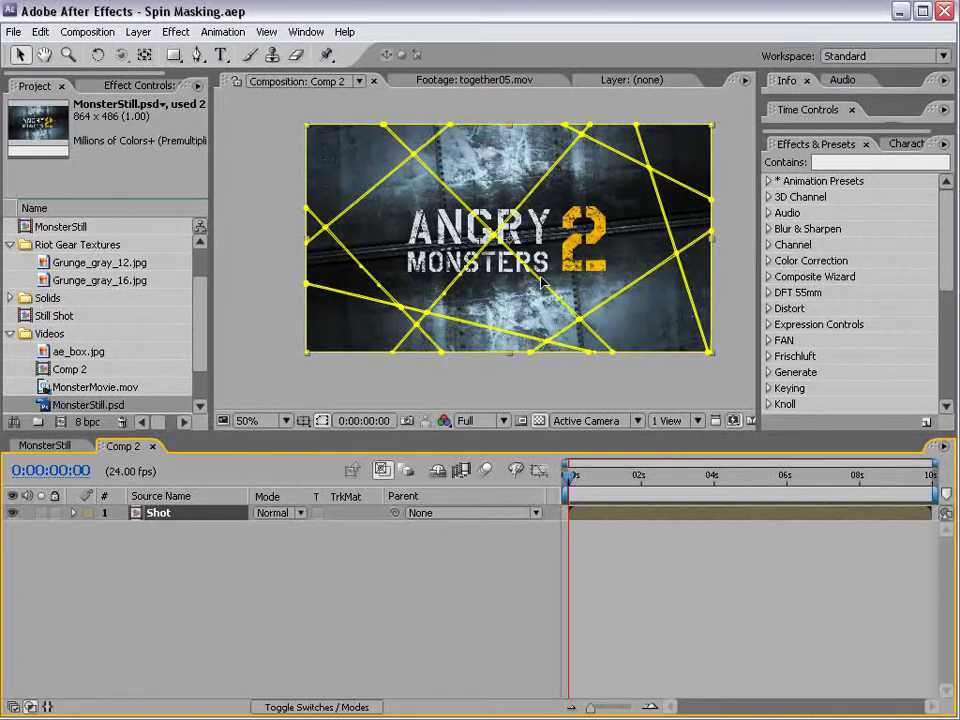
left_click_drag(324, 433, 315, 392)
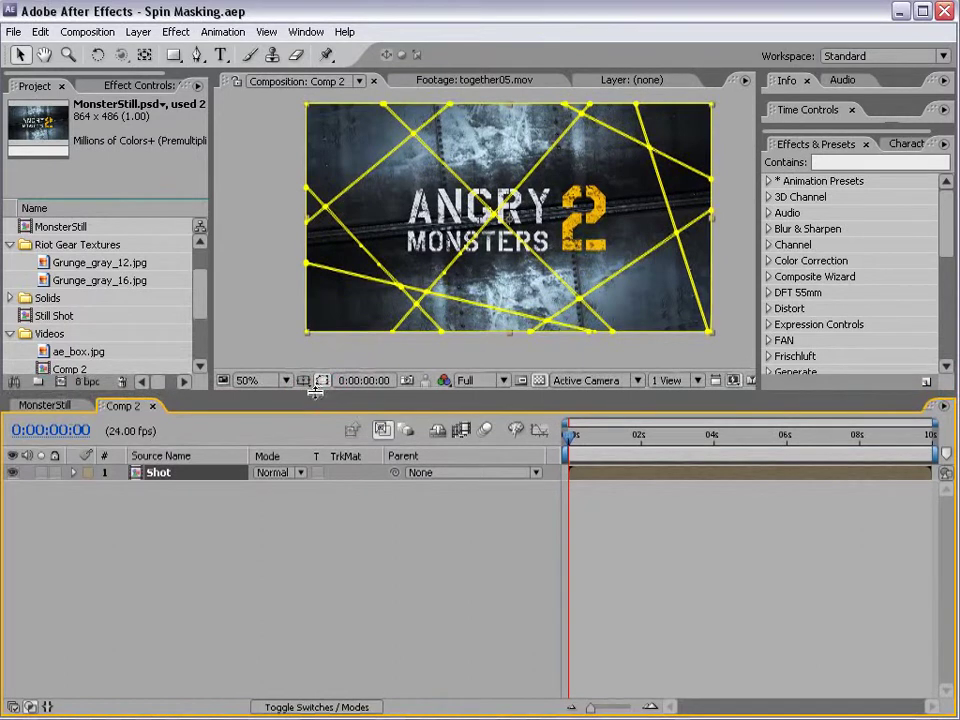
Run the MasksToLayers.jsx script on the Shot layer to split its masks into separate layers.
left_click(648, 578)
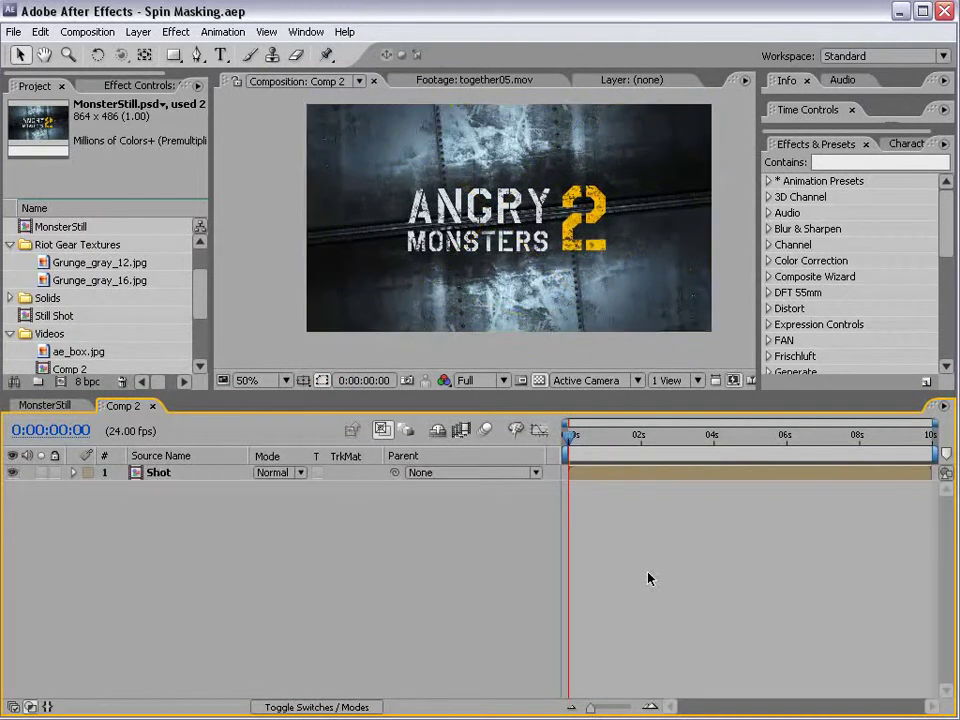
left_click(600, 472)
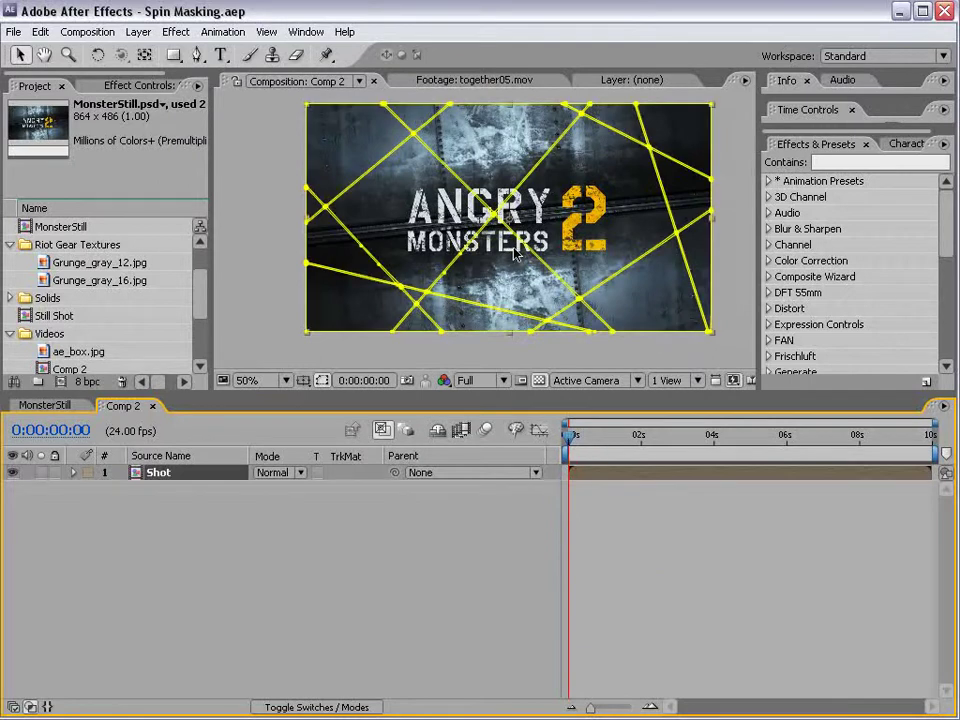
left_click(13, 31)
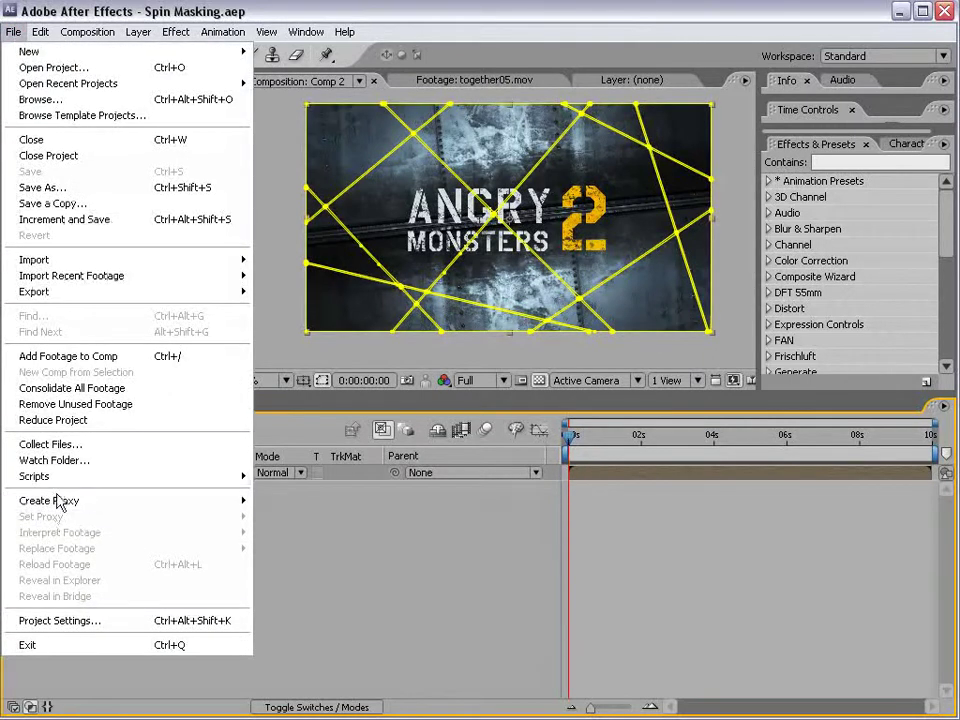
mouse_move(55, 478)
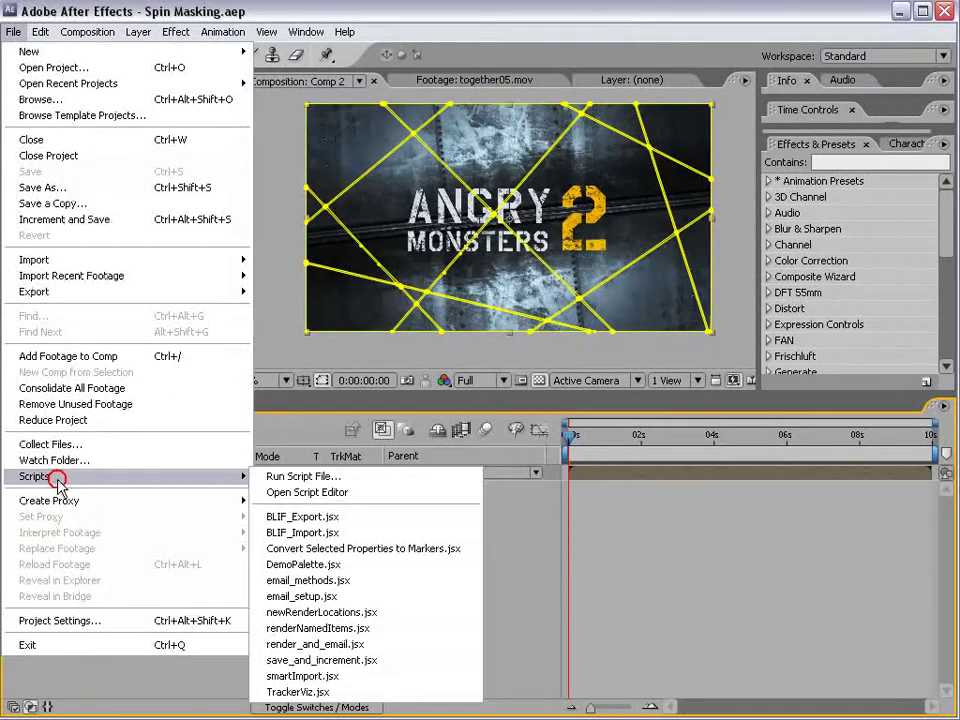
left_click(351, 479)
left_click(158, 118)
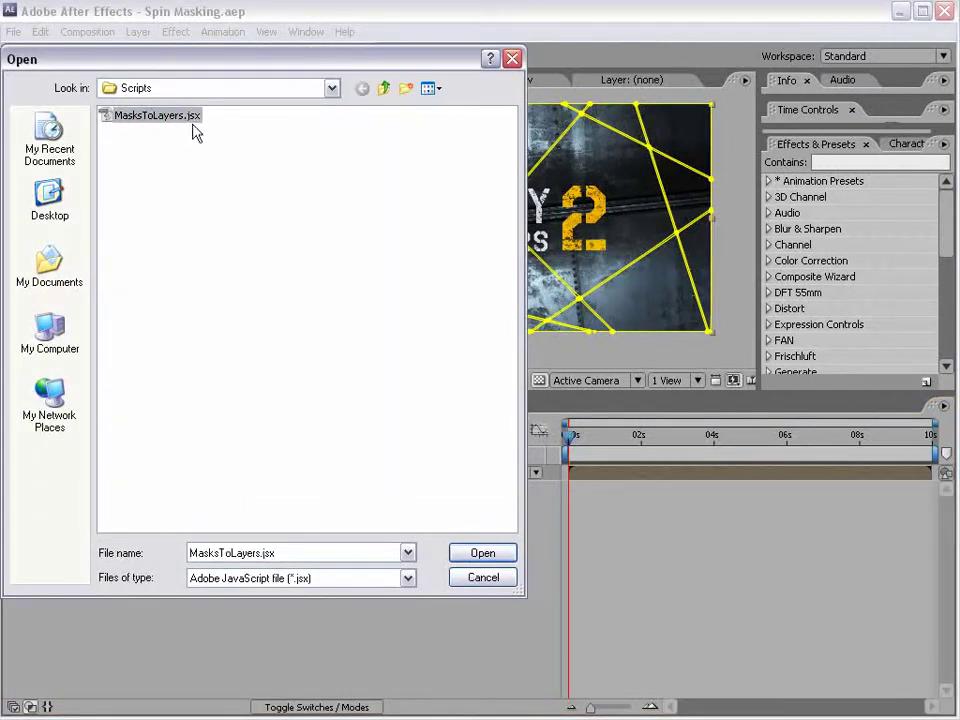
left_click(481, 553)
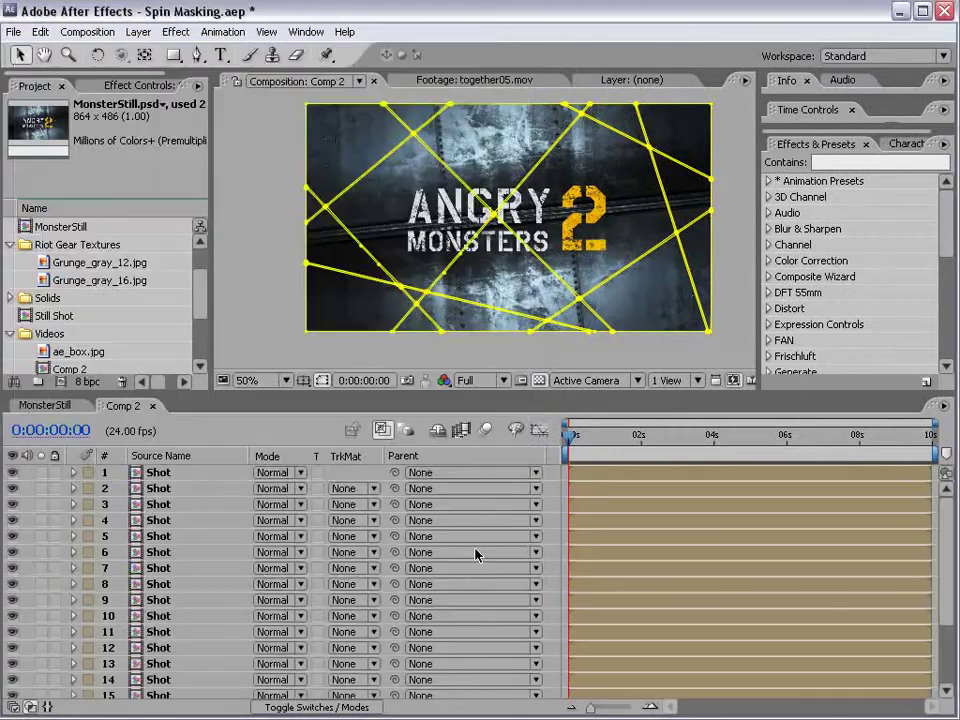
Rename the hidden source layer beneath the split mask layers as Original.
left_click_drag(538, 397, 530, 356)
left_click_drag(945, 478, 943, 561)
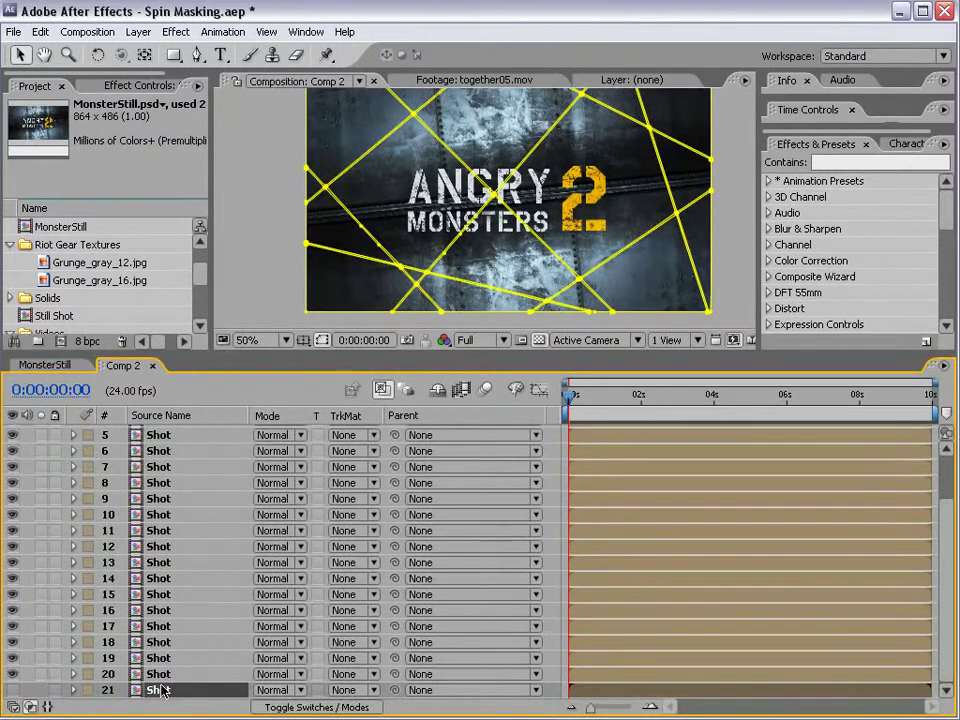
key("Return")
type("Original")
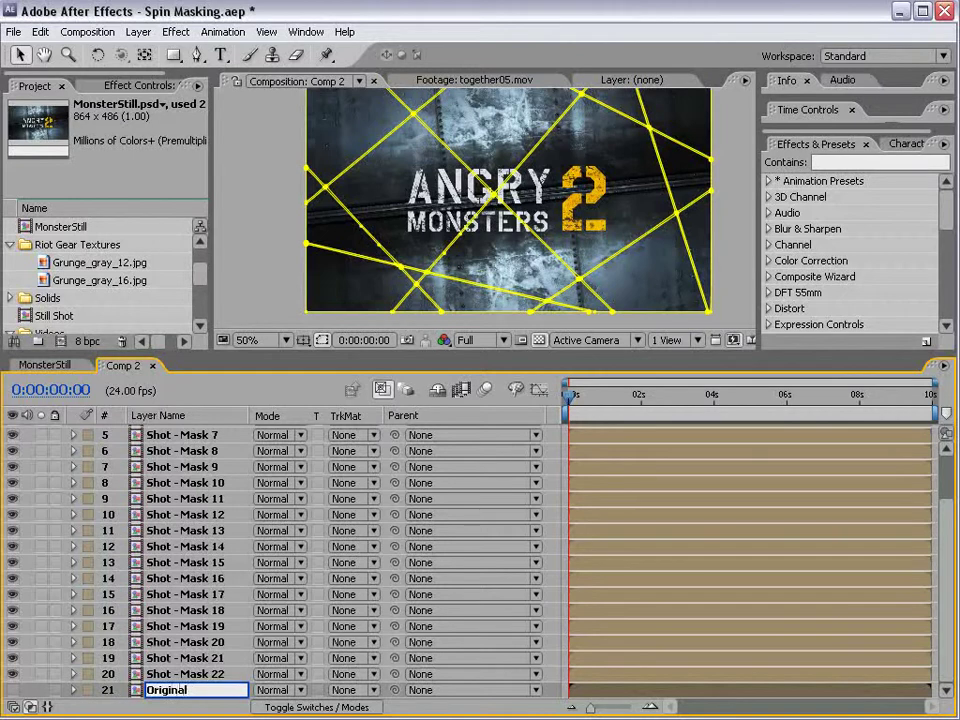
left_click(38, 697)
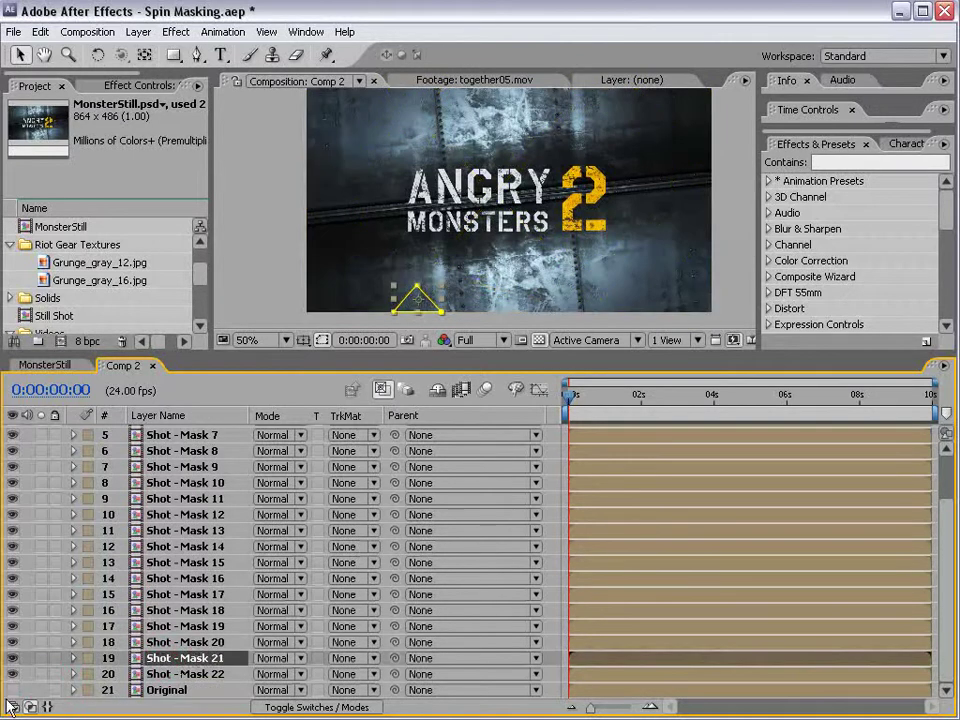
Examine the mask outlines of the Original layer and of several split layers, such as Shot - Mask 15.
left_click(100, 690)
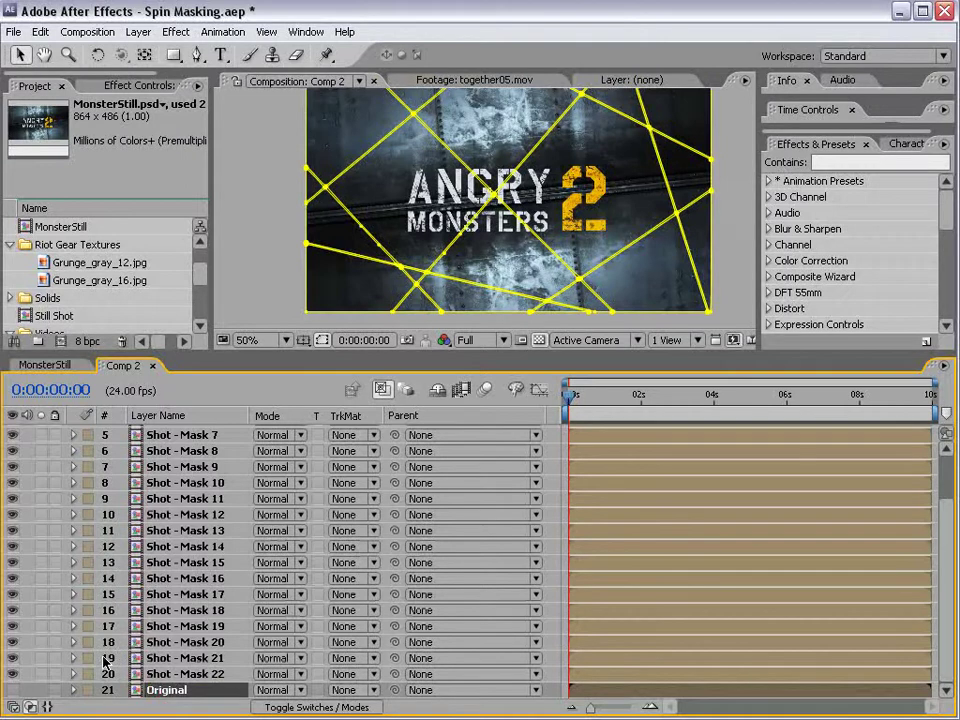
left_click(247, 339)
left_click_drag(247, 350, 247, 288)
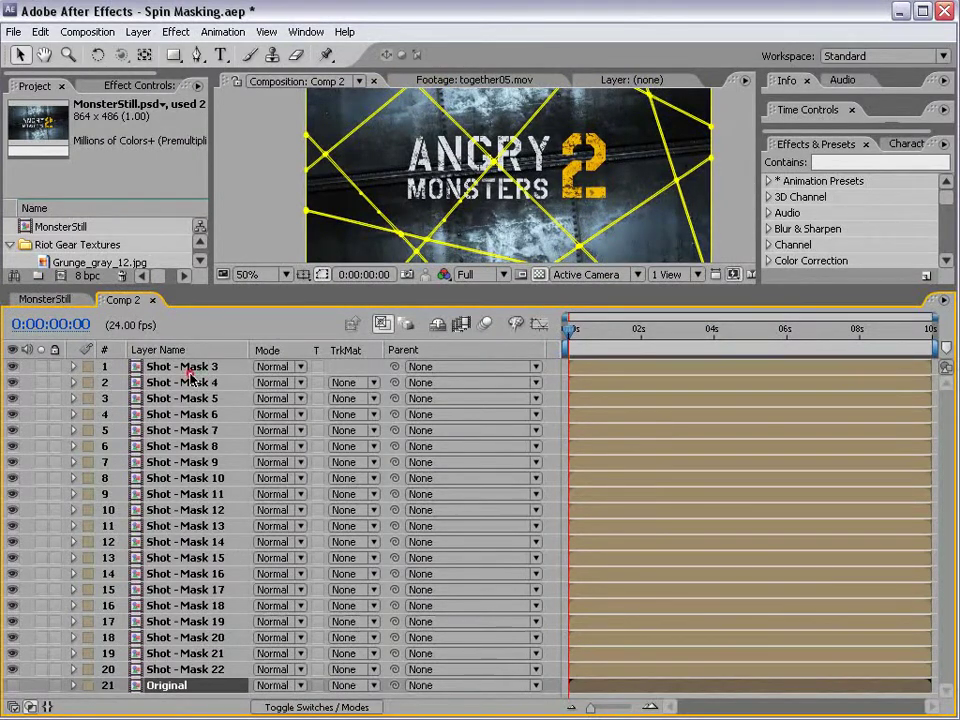
left_click(189, 429)
left_click(185, 479)
left_click(170, 558)
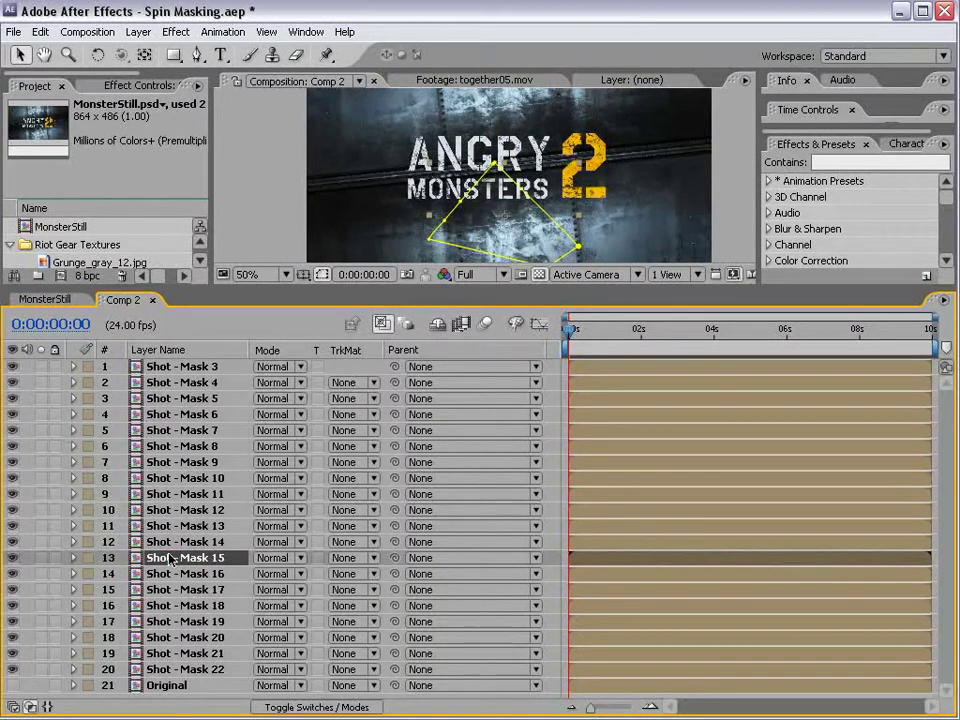
Delete the split layers Shot - Mask 3 through Shot - Mask 22 and turn the Original layer's visibility back on.
left_click(166, 670)
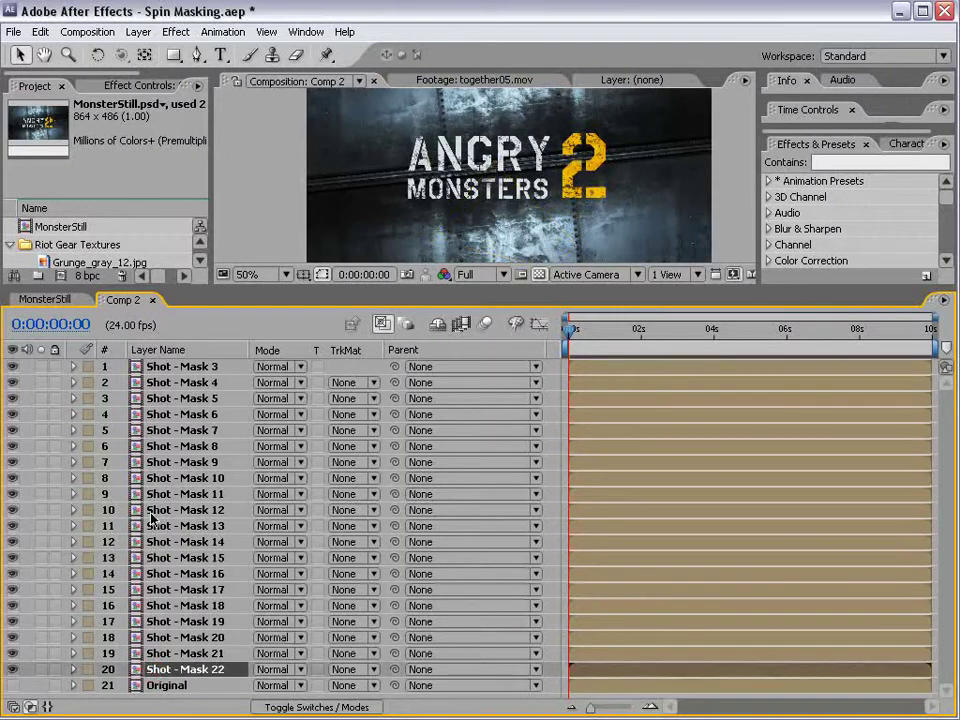
left_click(165, 373, "shift")
key("Delete")
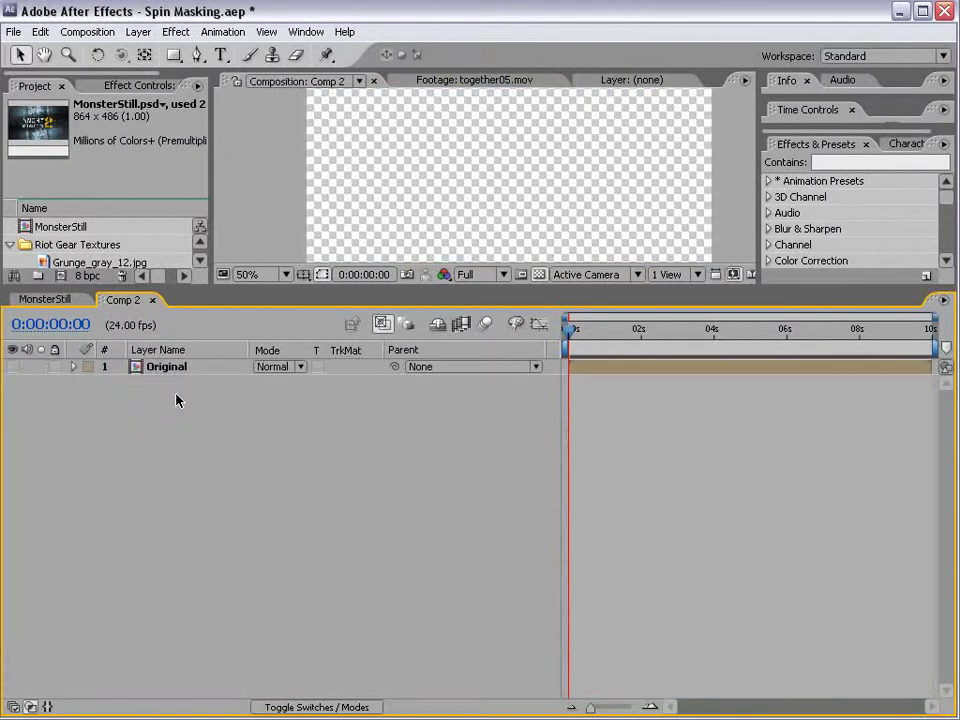
left_click_drag(195, 287, 195, 436)
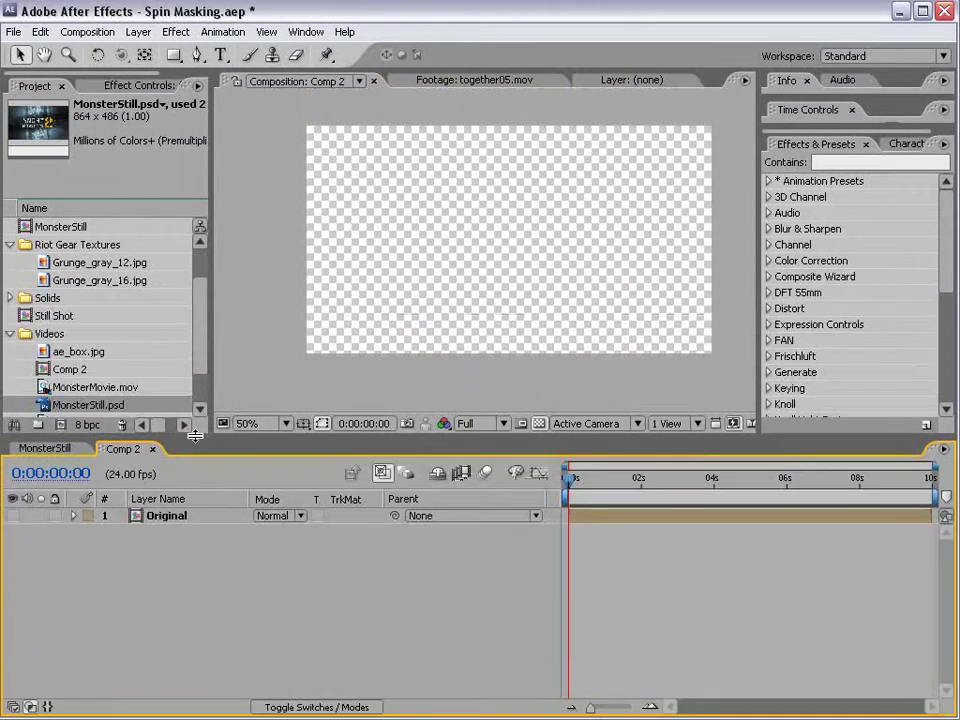
left_click(12, 515)
left_click(161, 516)
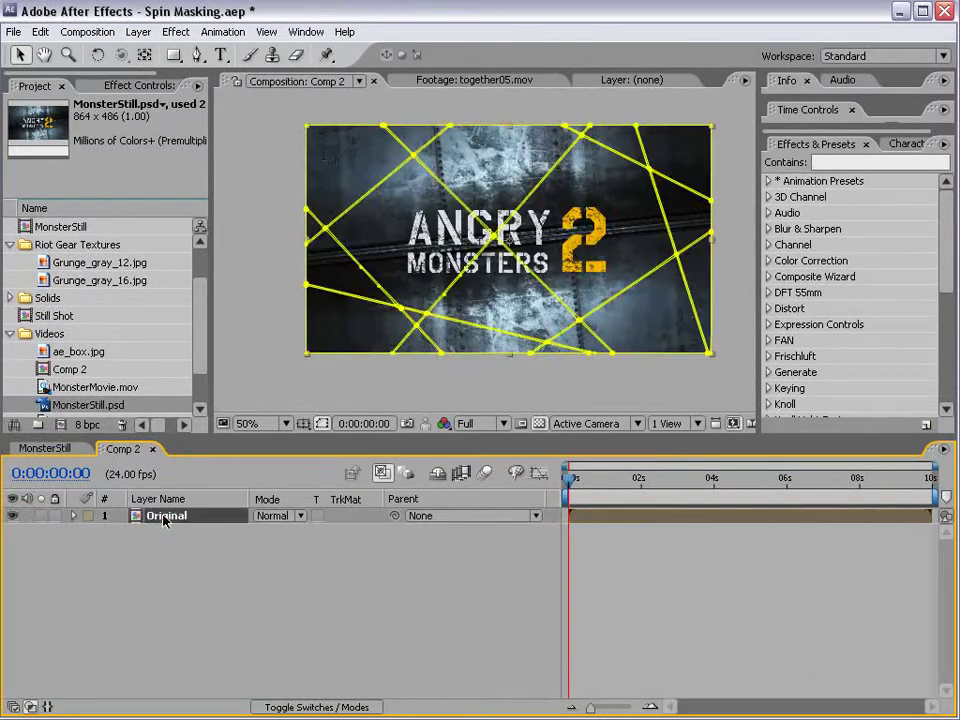
left_click_drag(230, 447, 230, 459)
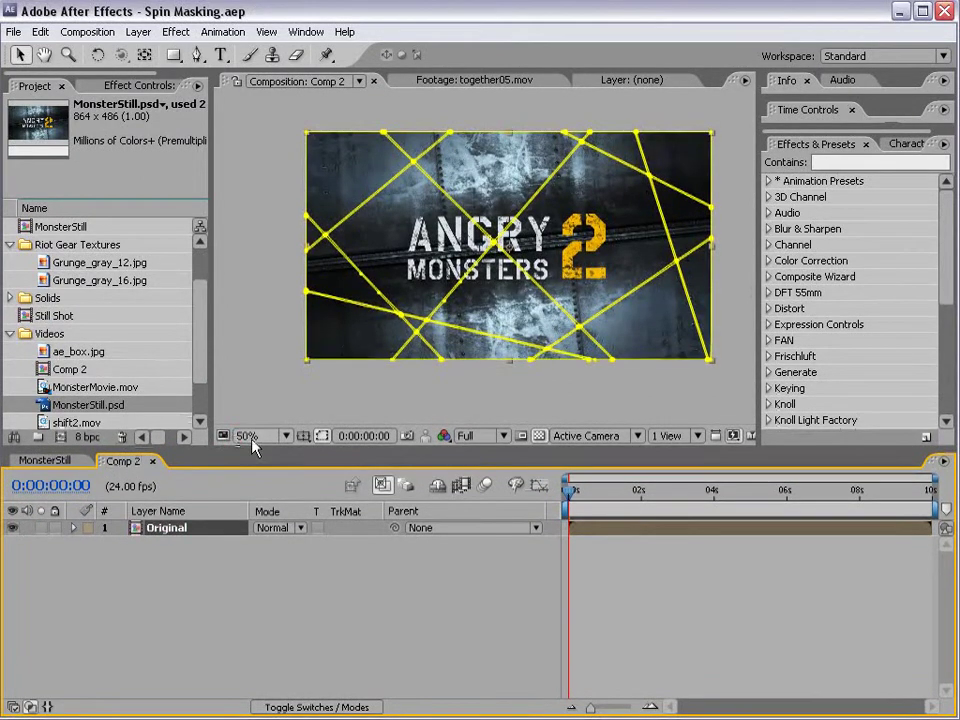
Add a new adjustment layer above the Original layer and name it Control.
left_click(290, 578)
left_click(138, 31)
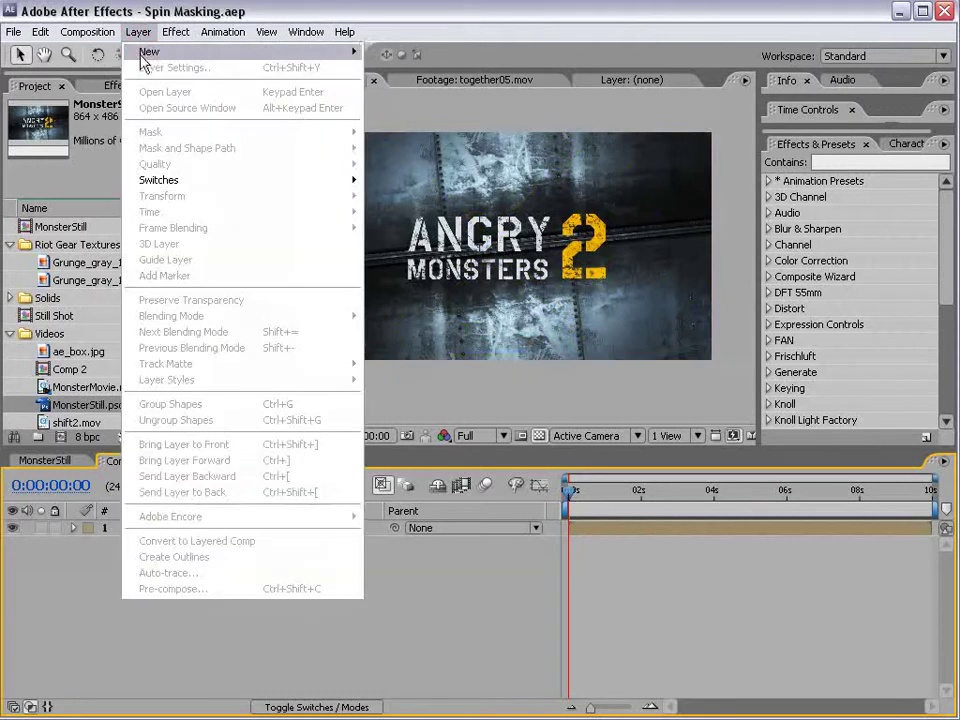
mouse_move(200, 51)
left_click(455, 147)
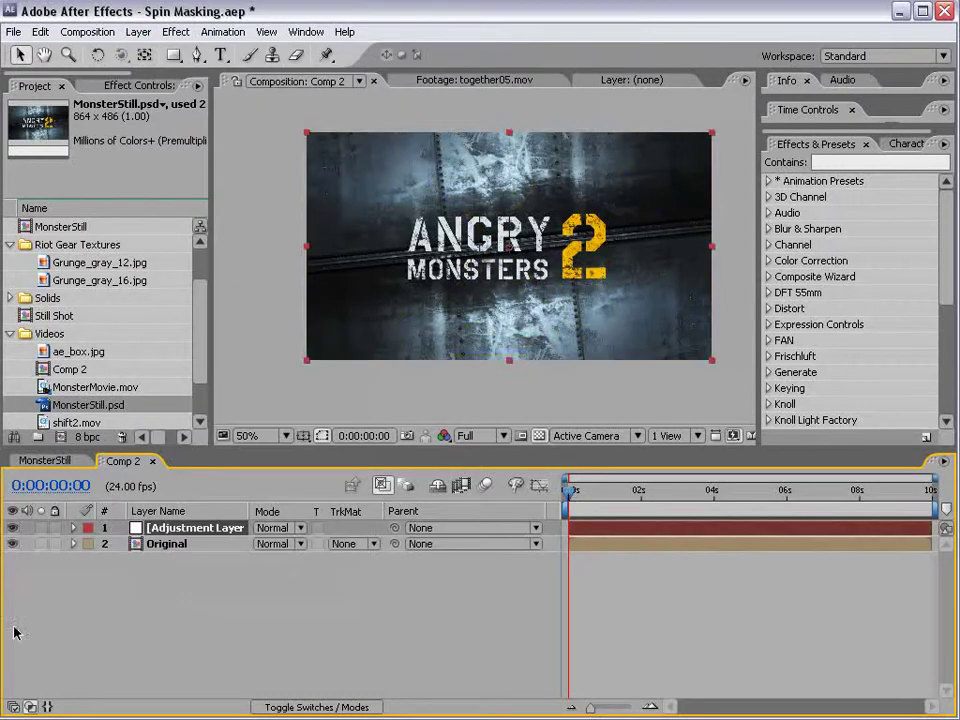
key("Return")
type("Control")
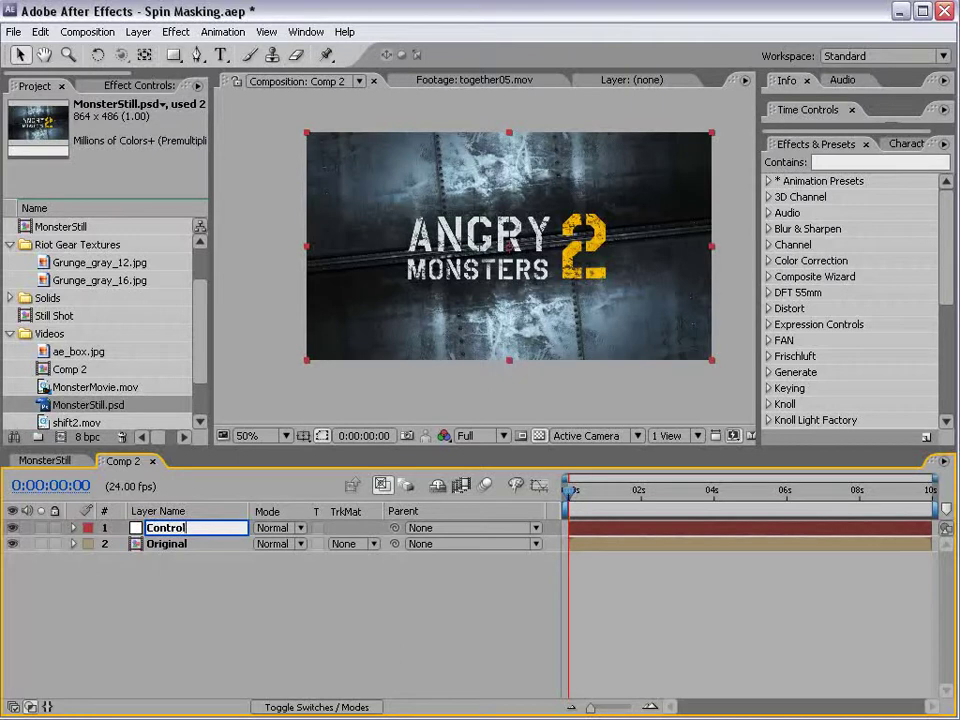
key("Return")
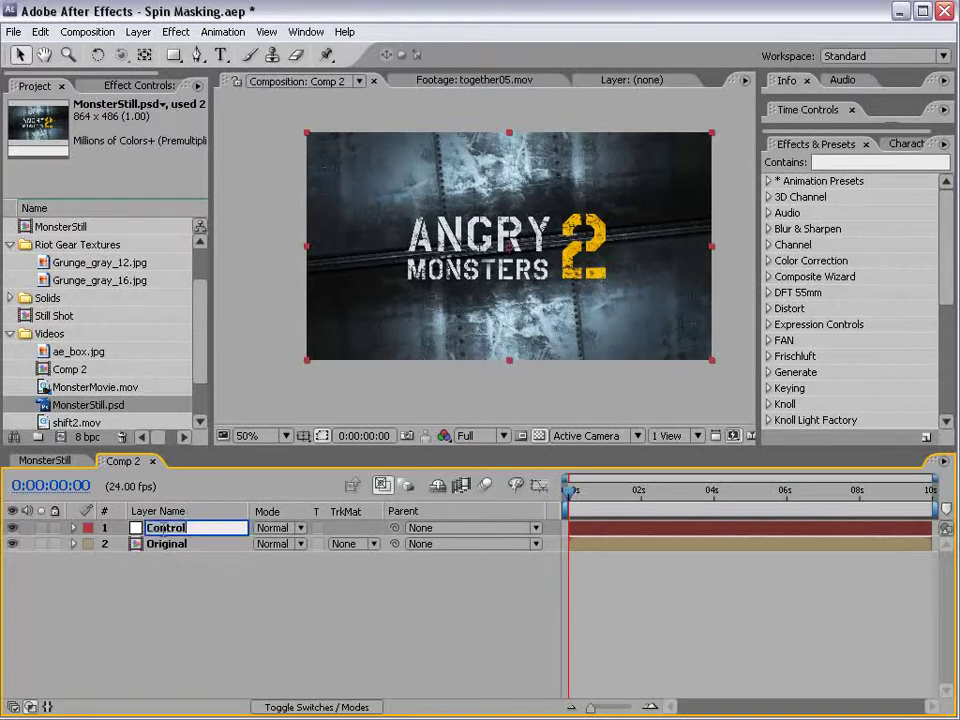
Apply a Slider Control effect to the Control layer and name it Position.
left_click(166, 540)
left_click(174, 528)
left_click(175, 32)
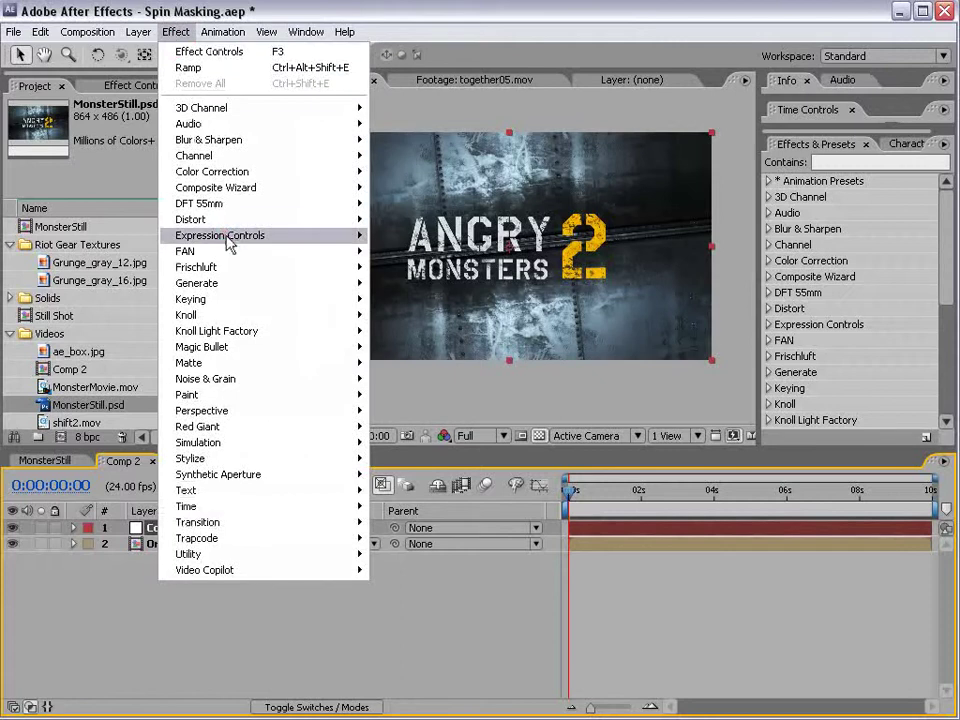
mouse_move(228, 238)
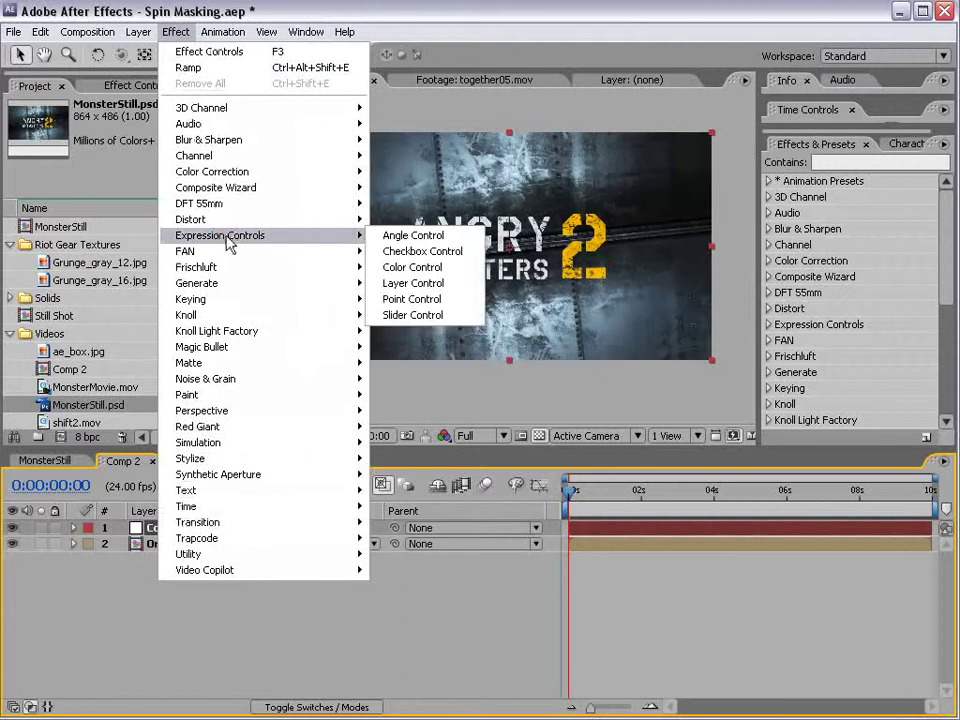
left_click(456, 316)
left_click_drag(210, 247, 314, 263)
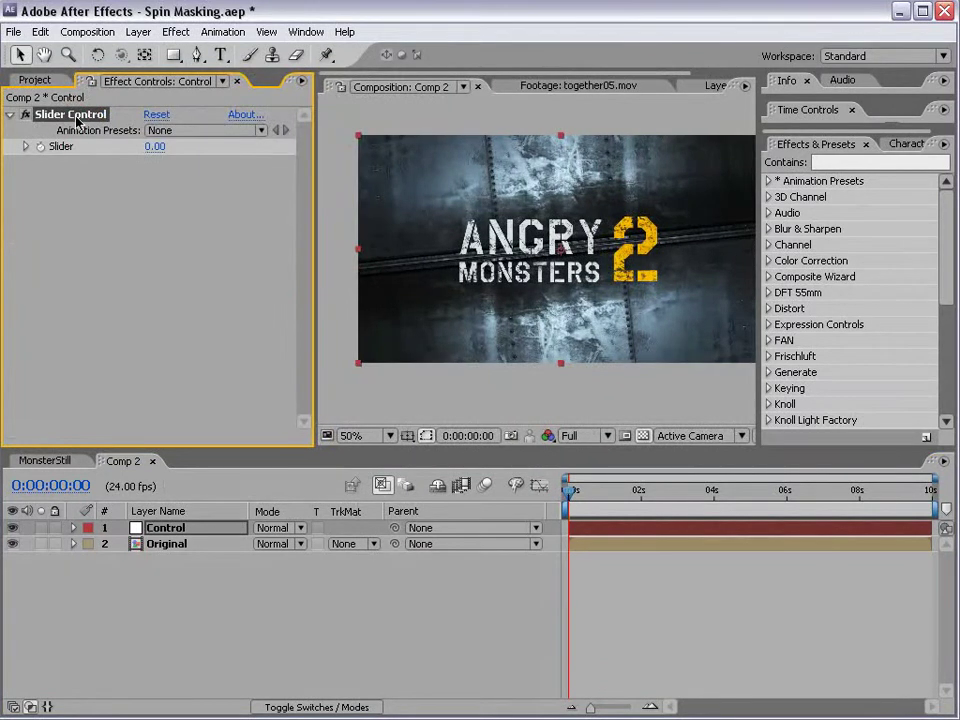
key("Return")
type("Position")
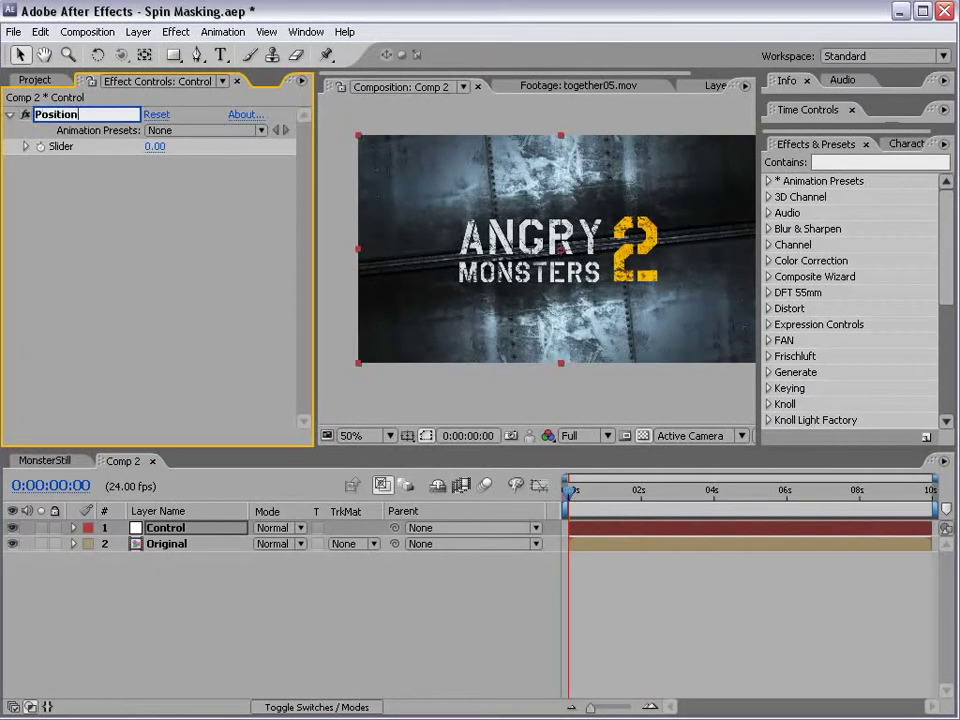
key("Return")
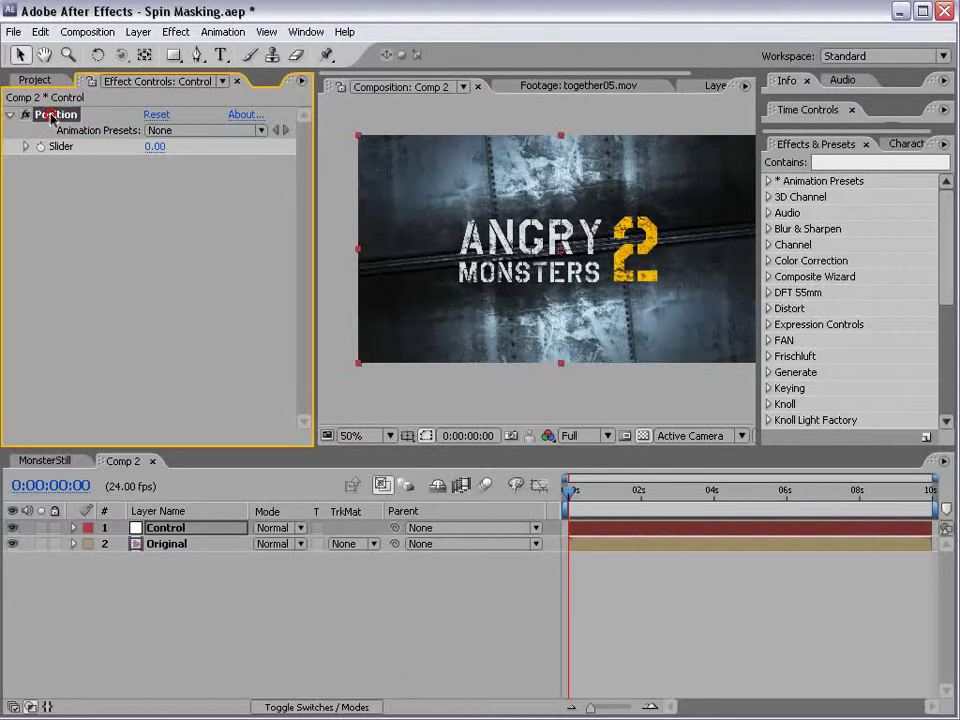
Add a second Slider Control effect to the Control layer and name it Rotation.
left_click(178, 31)
mouse_move(221, 236)
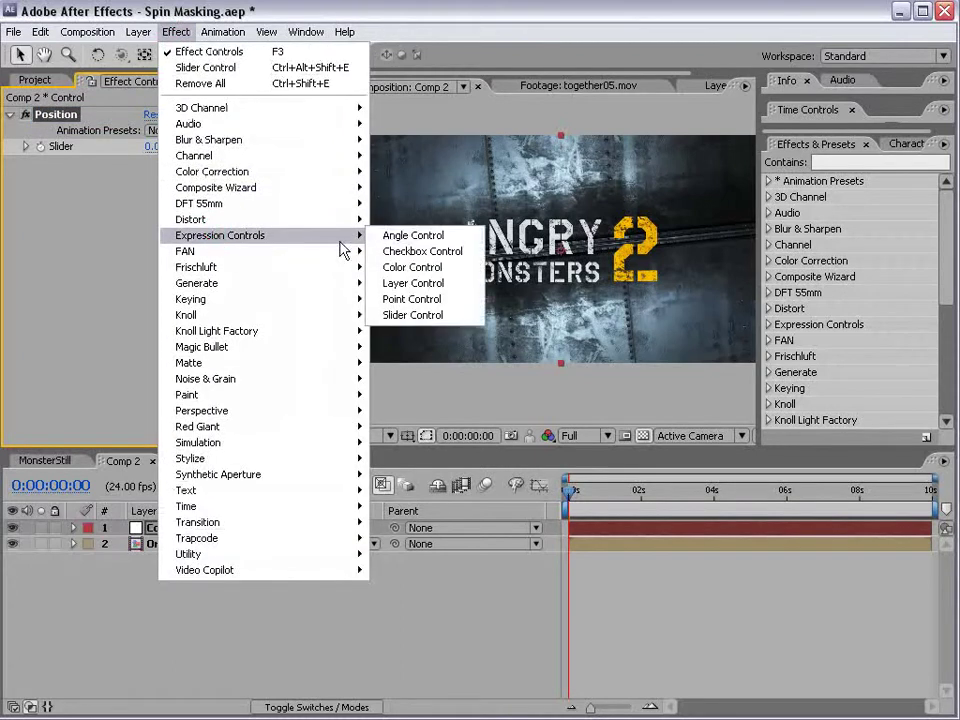
left_click(424, 318)
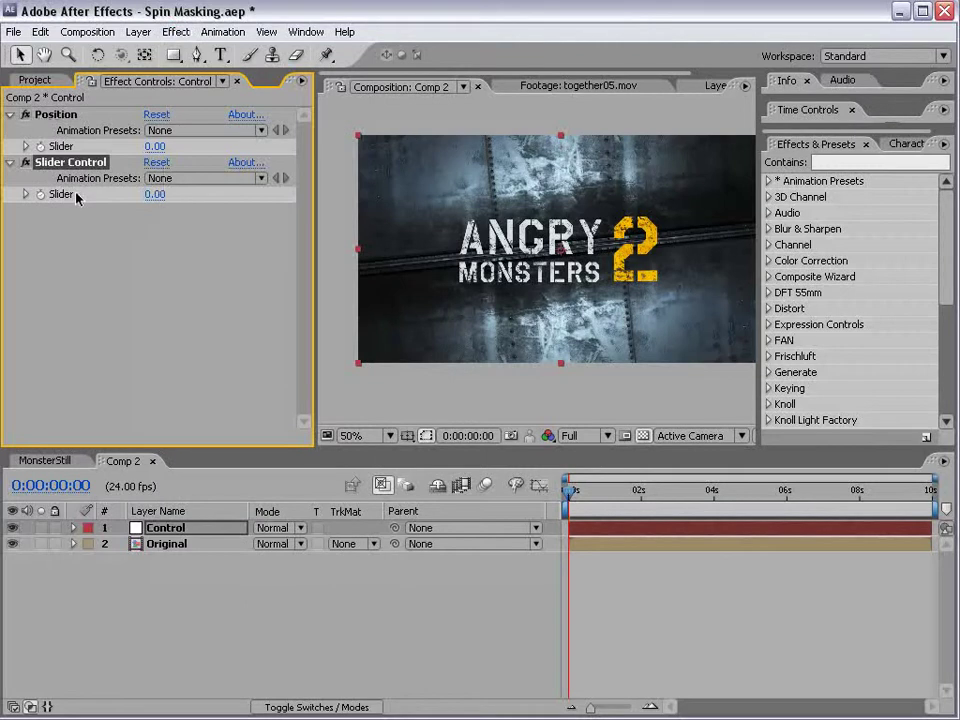
key("Return")
type("Rotation")
key("Return")
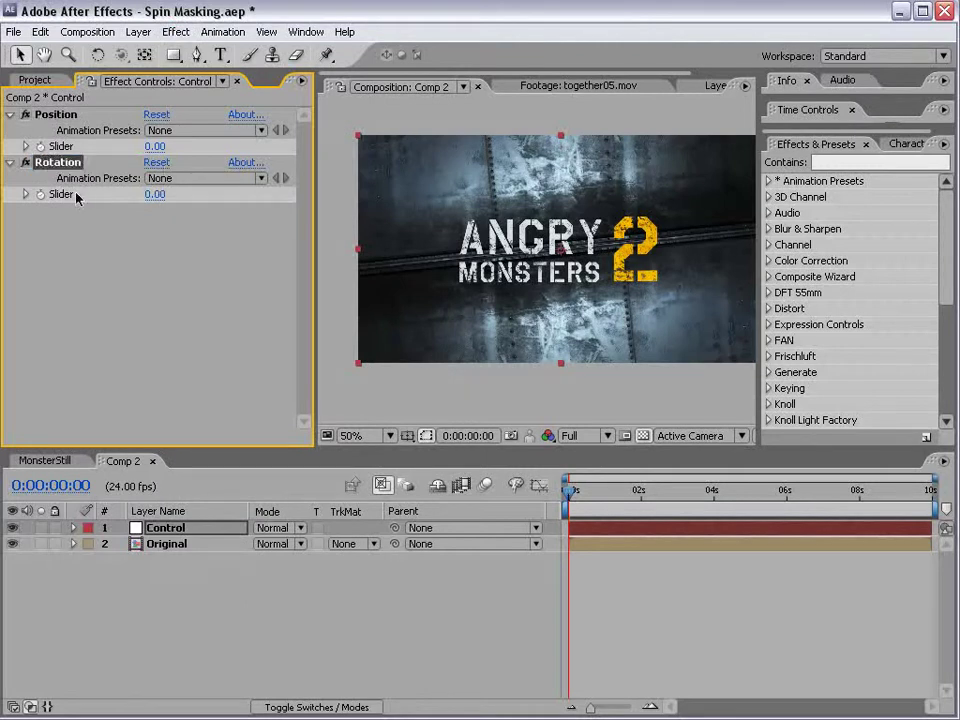
Duplicate the Rotation slider on the Control layer and name the copy Random.
key("ctrl+d")
key("Return")
type("Random")
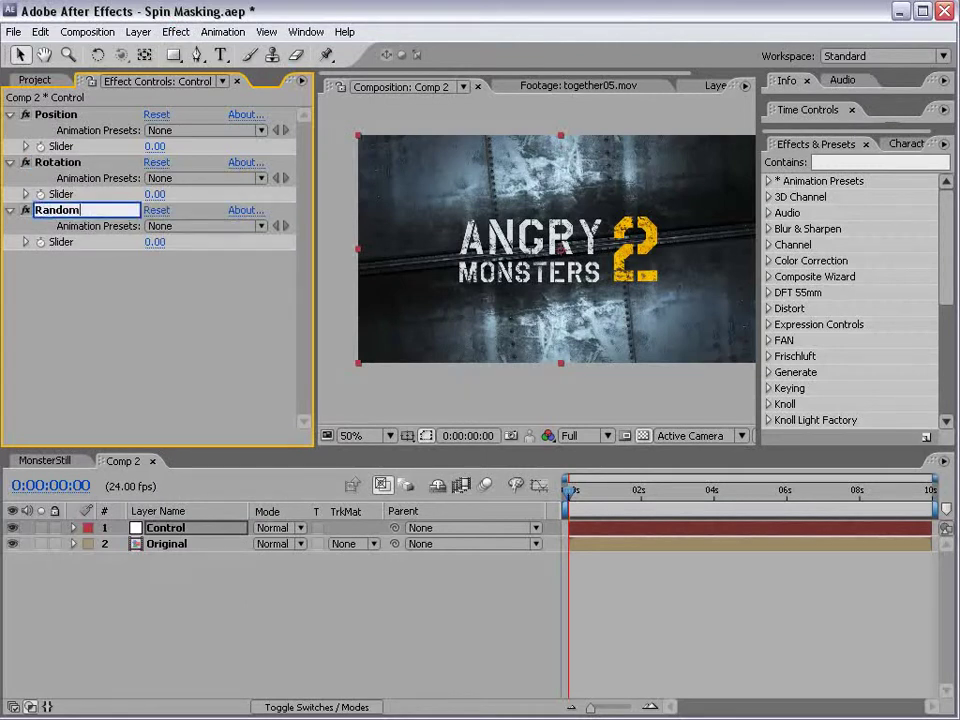
left_click(77, 326)
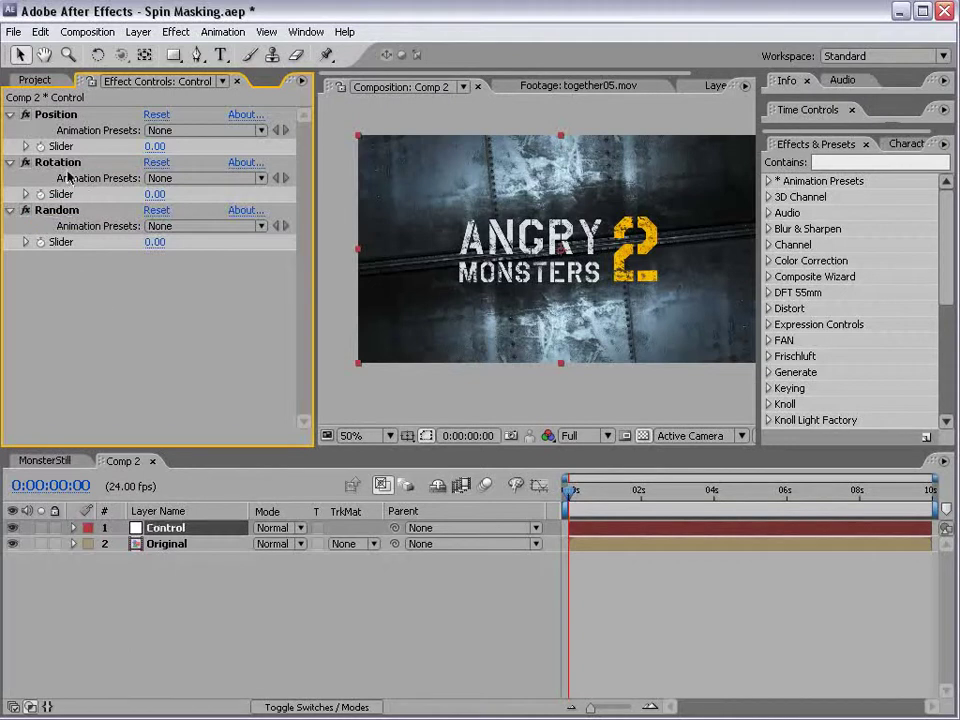
Give the timeline more room, show the layer switches and make the Original layer 3D.
left_click_drag(190, 452, 192, 393)
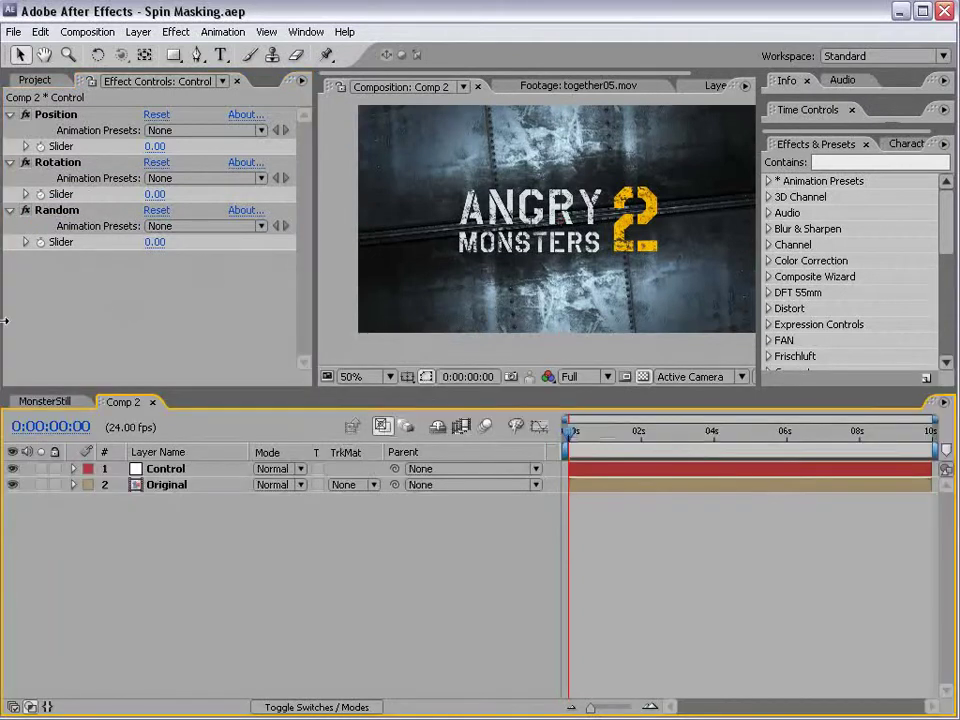
left_click(155, 485)
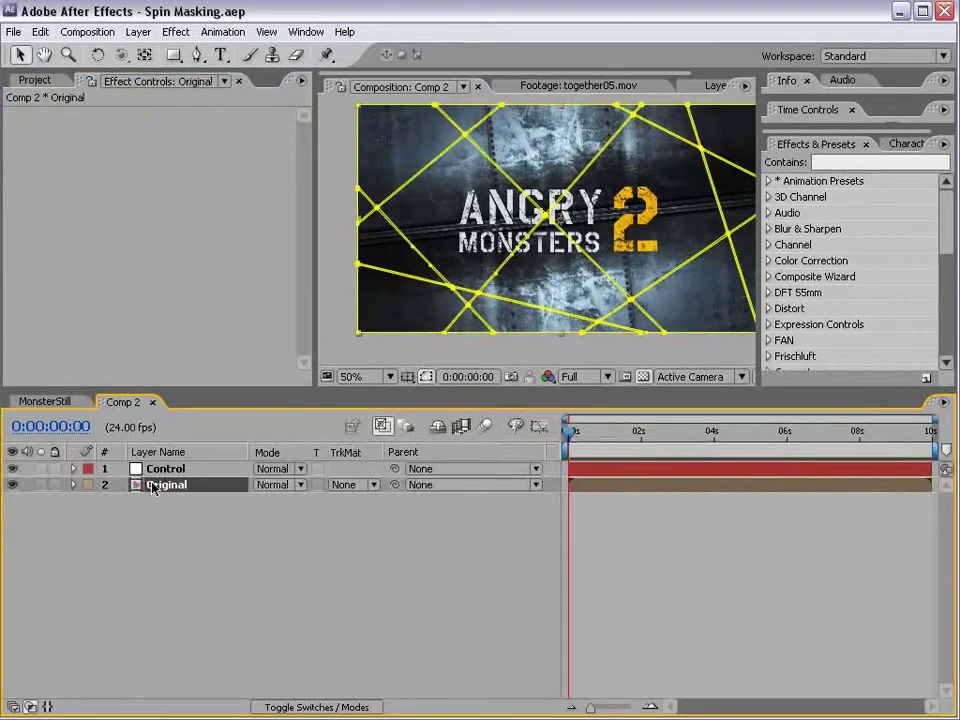
key("F4")
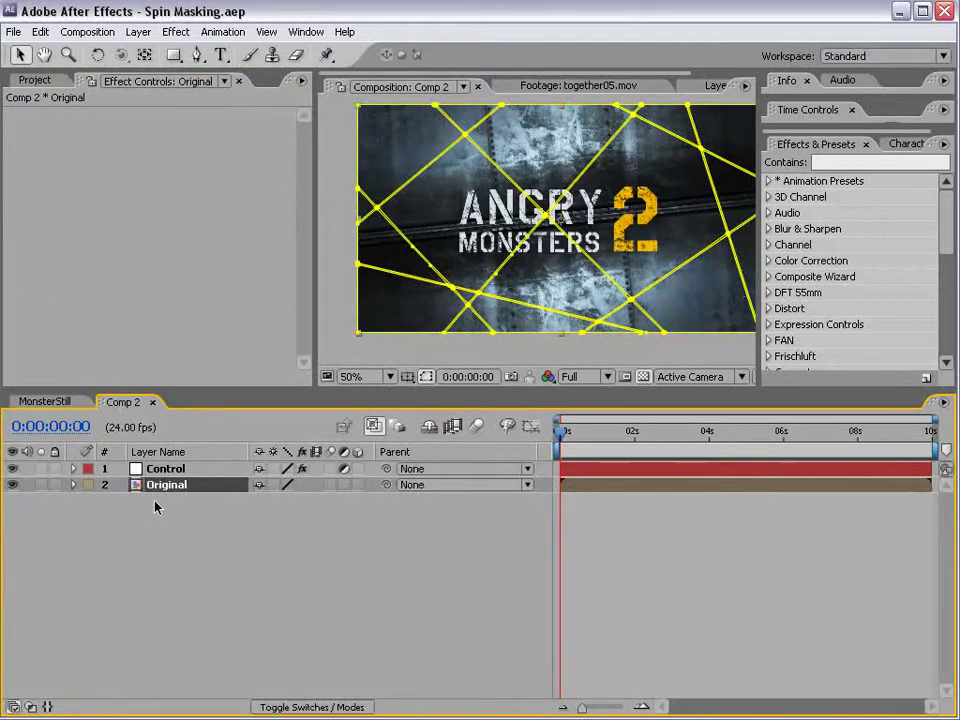
left_click(358, 485)
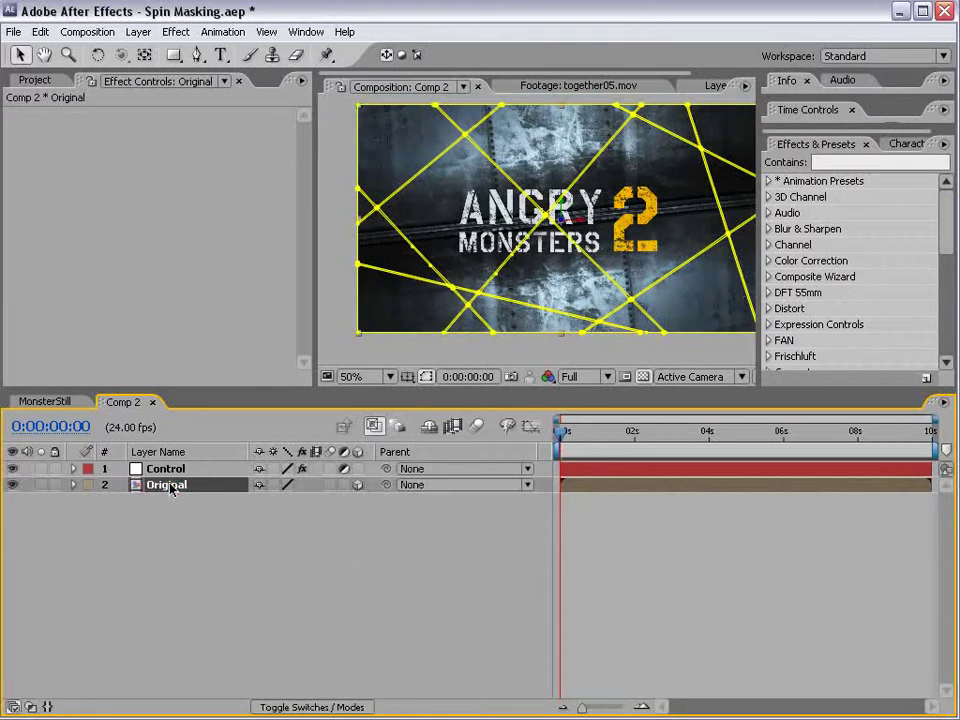
Reveal the Original layer's position and rotation properties together with the sliders of the Control layer's three effects.
key("p")
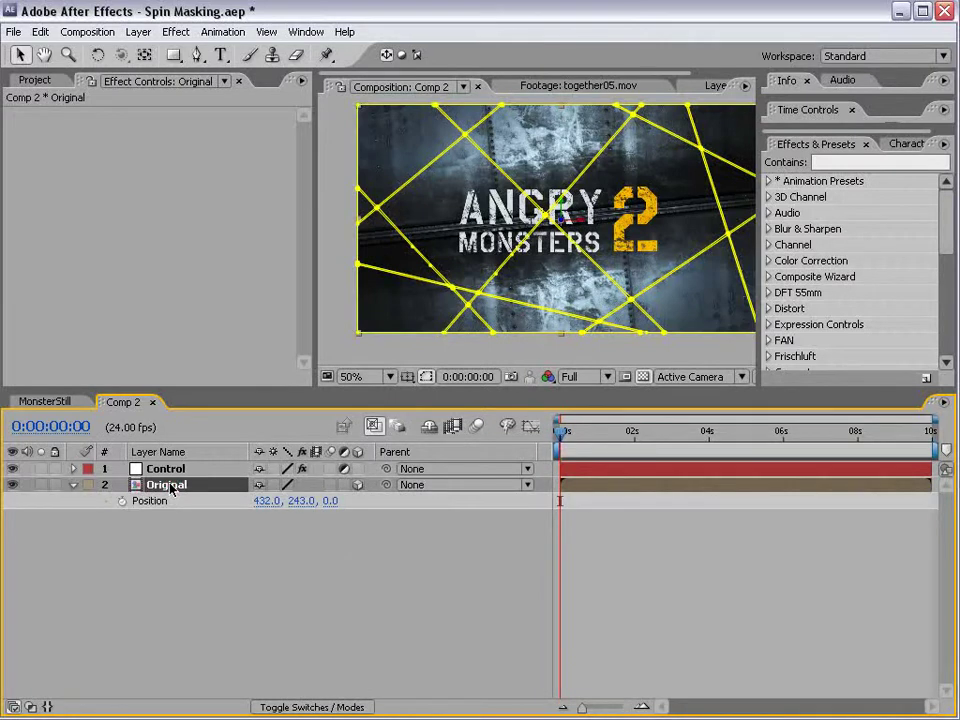
key("shift+r")
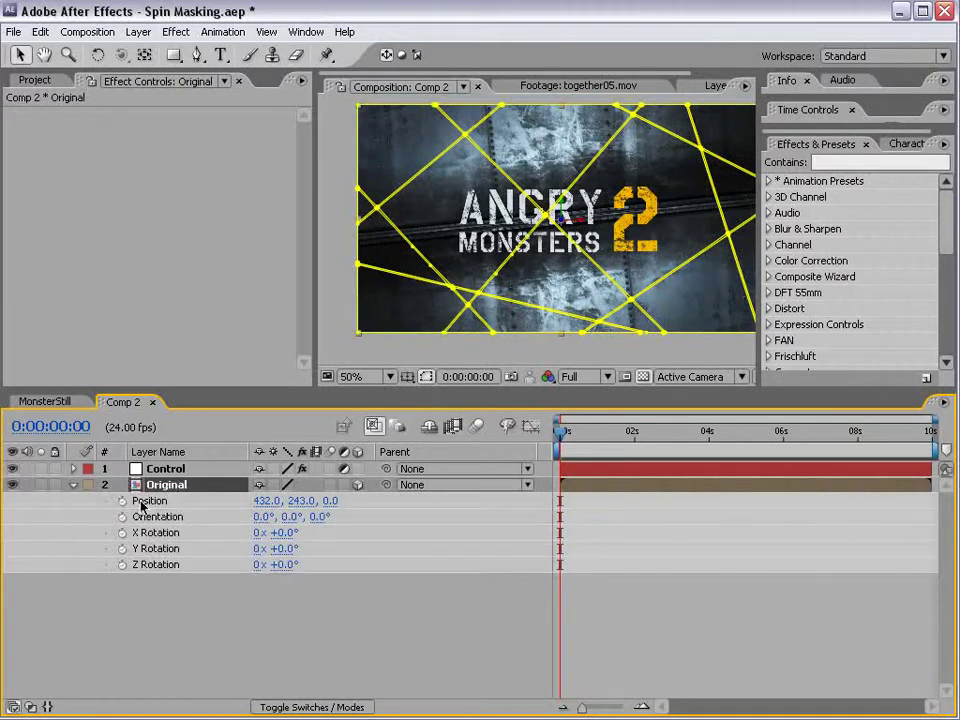
key("ctrl+Up")
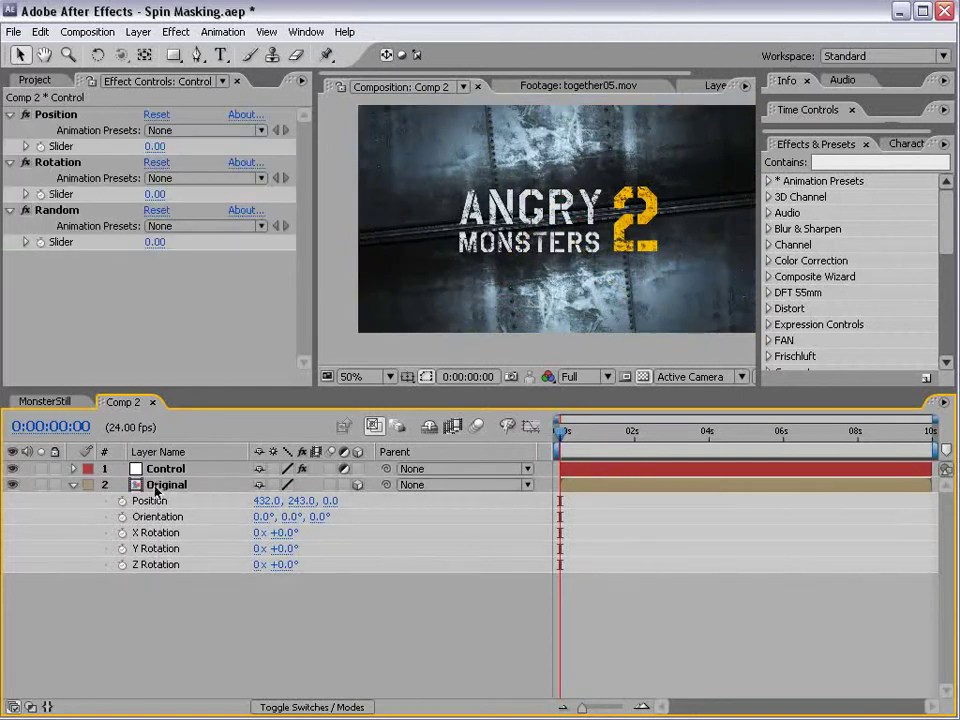
key("e")
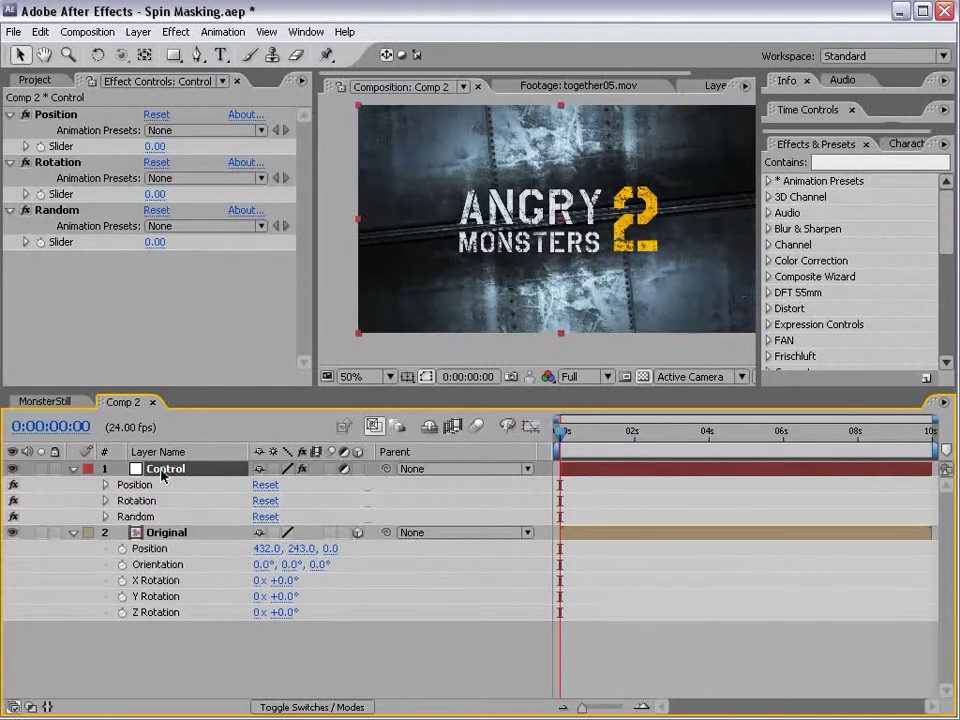
left_click(105, 516)
left_click(105, 500)
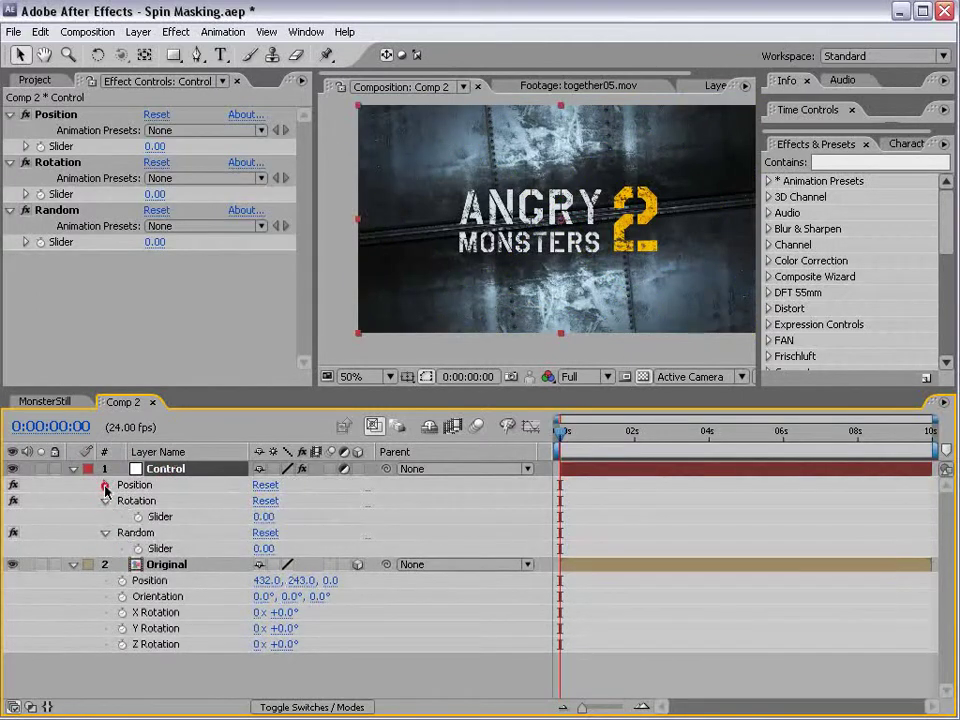
left_click(105, 485)
mouse_move(219, 388)
left_mouse_down()
mouse_move(219, 323)
mouse_move(219, 371)
left_mouse_up()
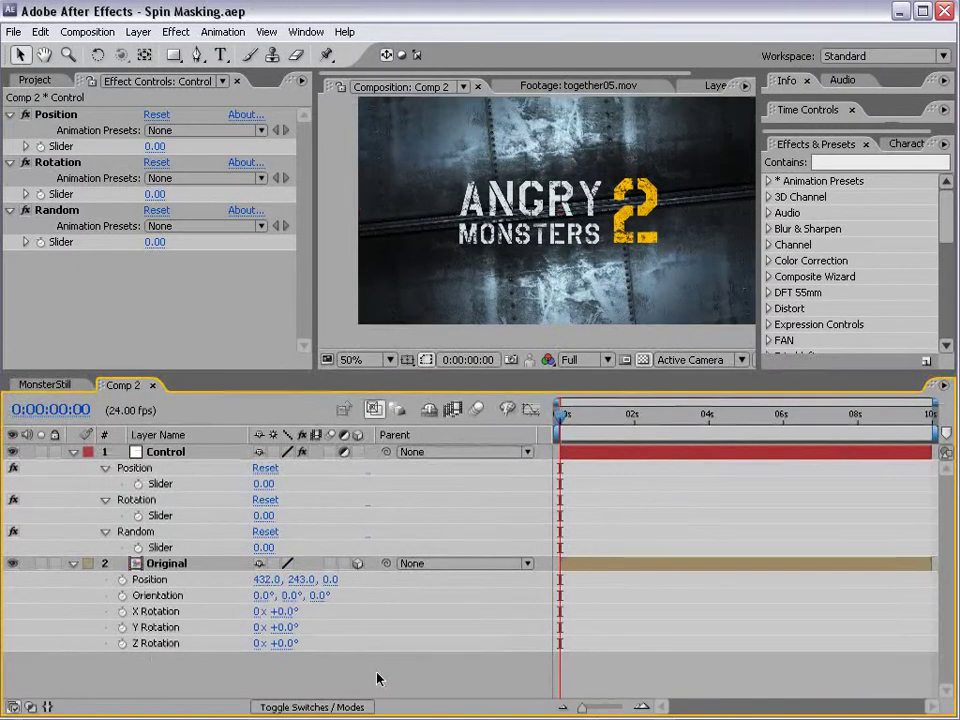
Add the expression value+[0,0,0] to the Original layer's Position property.
left_click(122, 580, "alt")
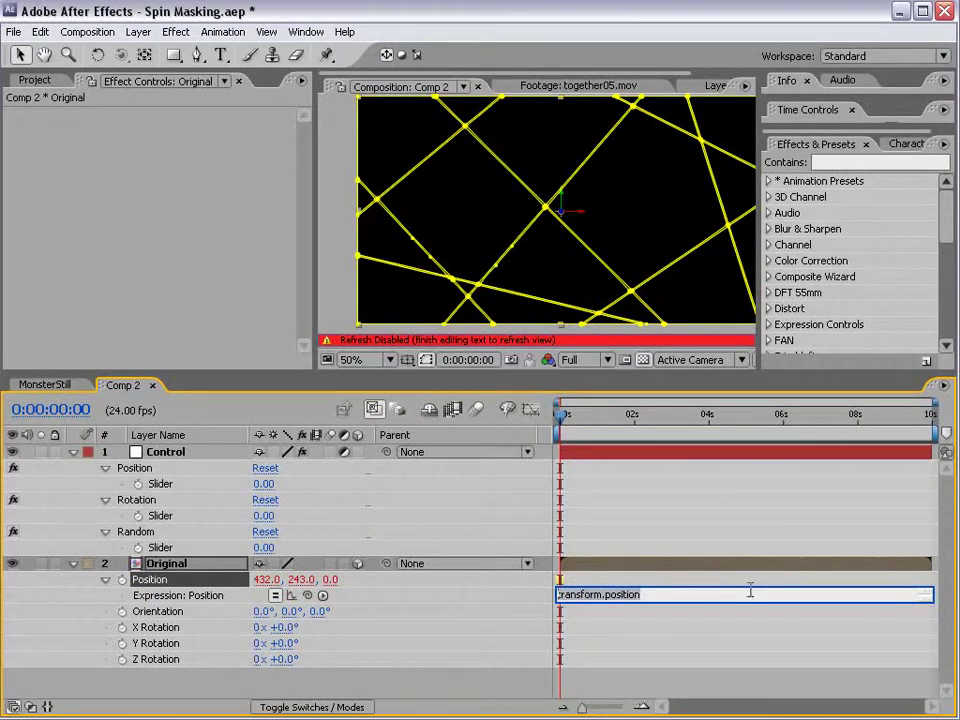
type("value+[0,0,0")
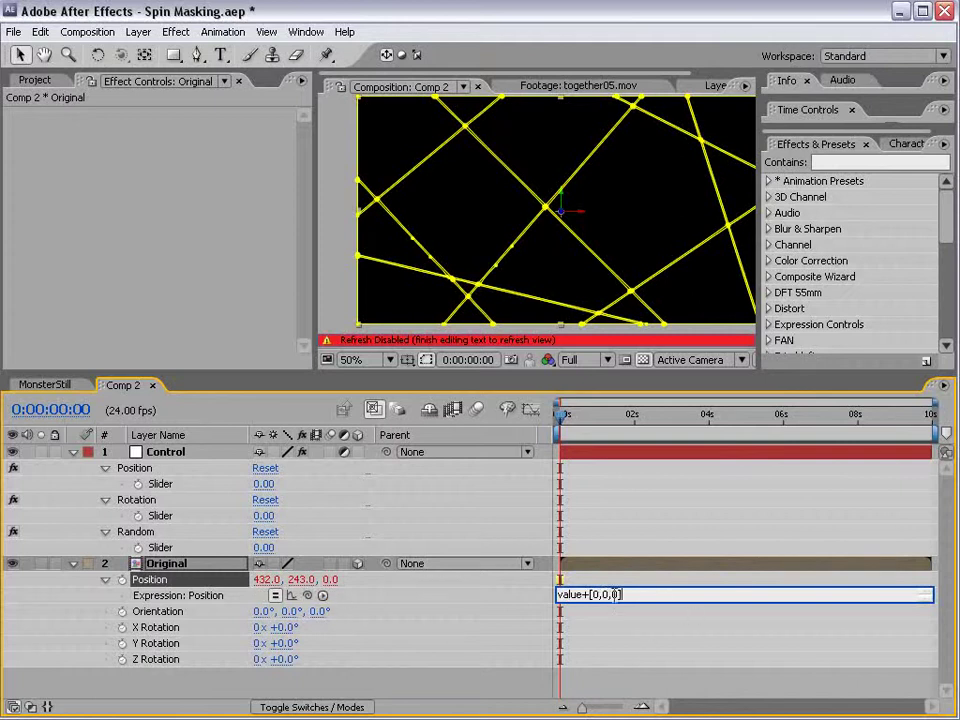
left_click(594, 672)
Try Z offsets of 500 and 200 in the Original layer's Position expression.
left_click(612, 595)
key("BackSpace")
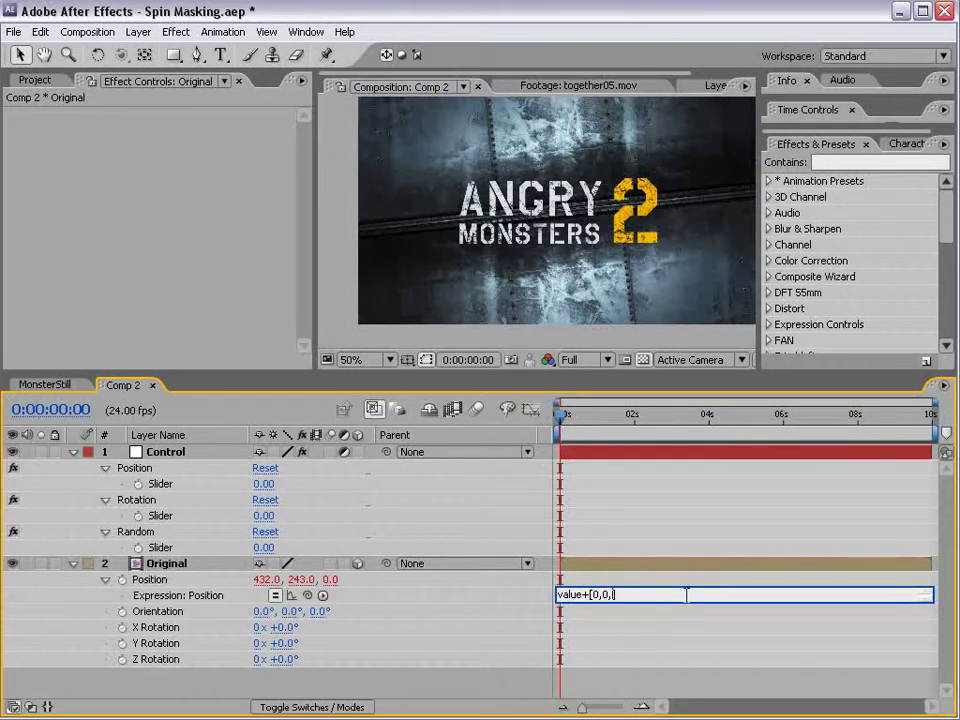
type("500")
left_click(672, 618)
left_click(612, 594)
double_click(612, 594)
type("200")
left_click(692, 598)
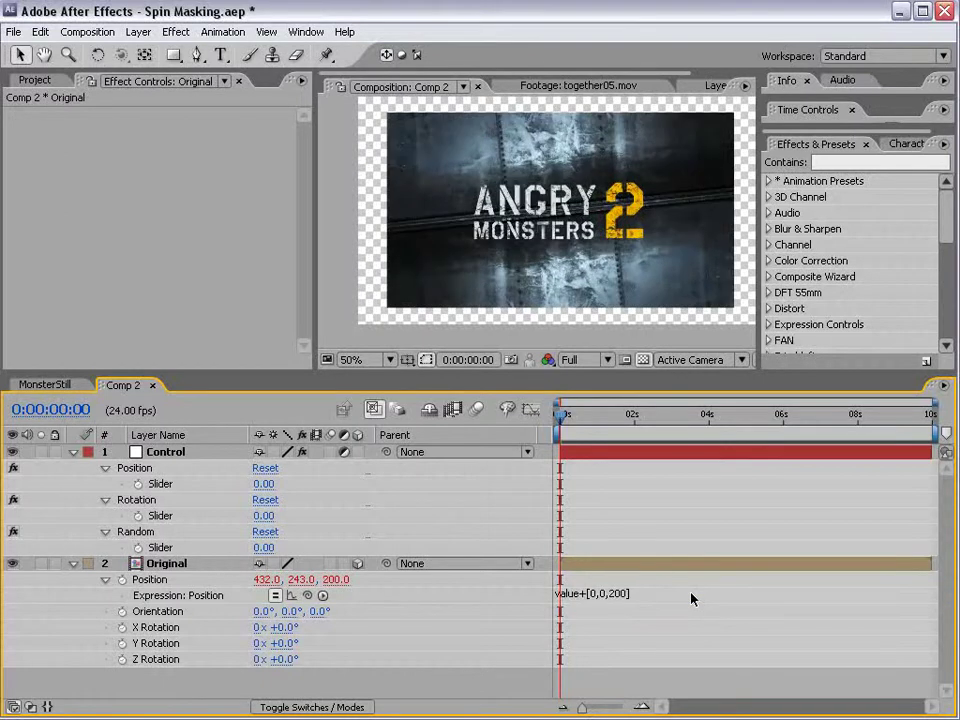
Replace the Z offset in Original's Position expression with a zero-frequency wiggle whose amplitude references Control's Position slider, indexed with [2].
left_click(655, 592)
key("BackSpace")
key("BackSpace")
key("BackSpace")
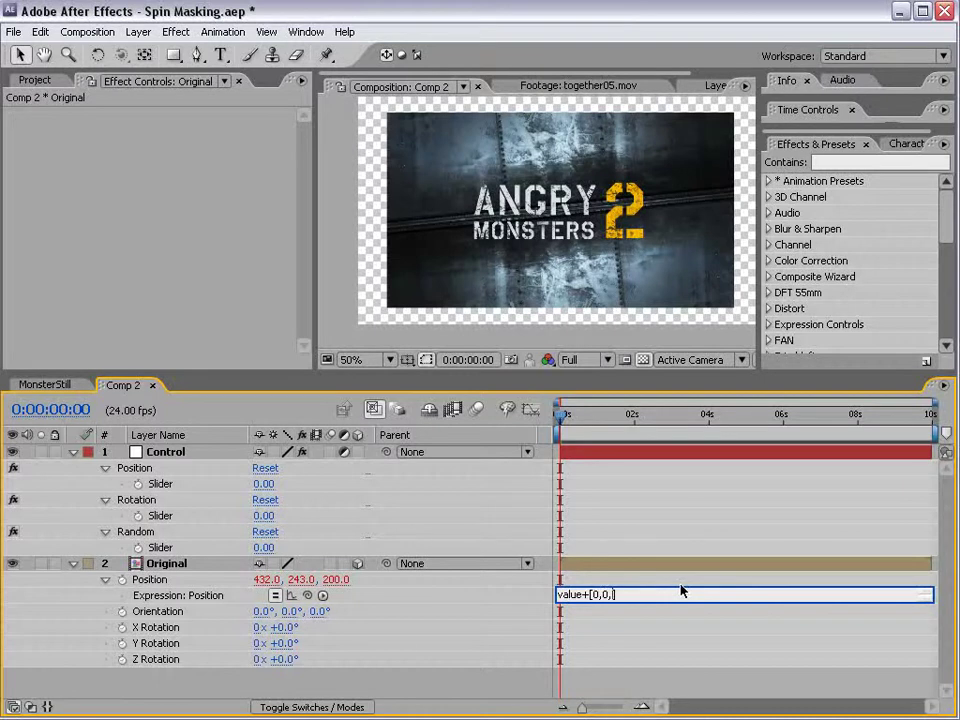
type("wiggle(0,")
left_click_drag(308, 595, 172, 484)
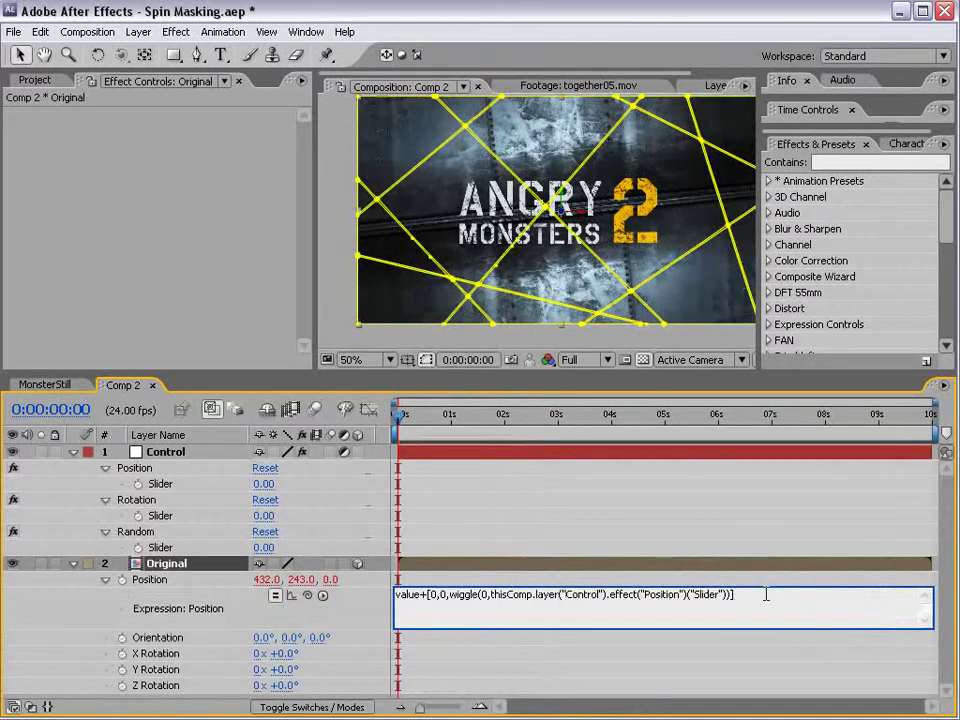
type("[2]")
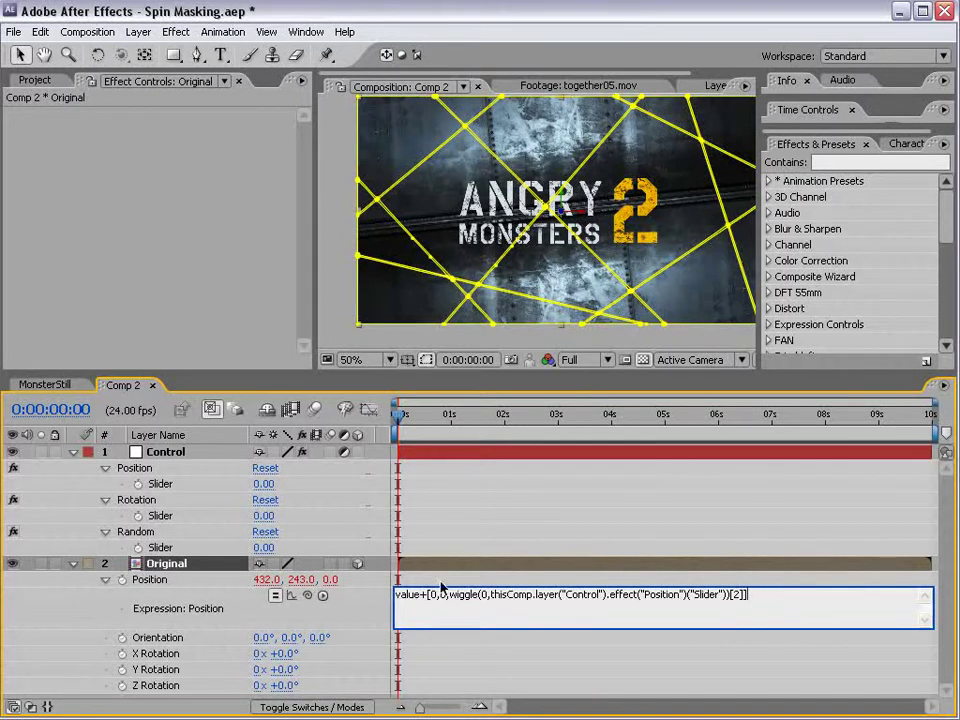
left_click(694, 430)
Switch to Firefox, browse the Expressions tutorials on the Video Copilot site, and return to After Effects.
key("alt+Tab")
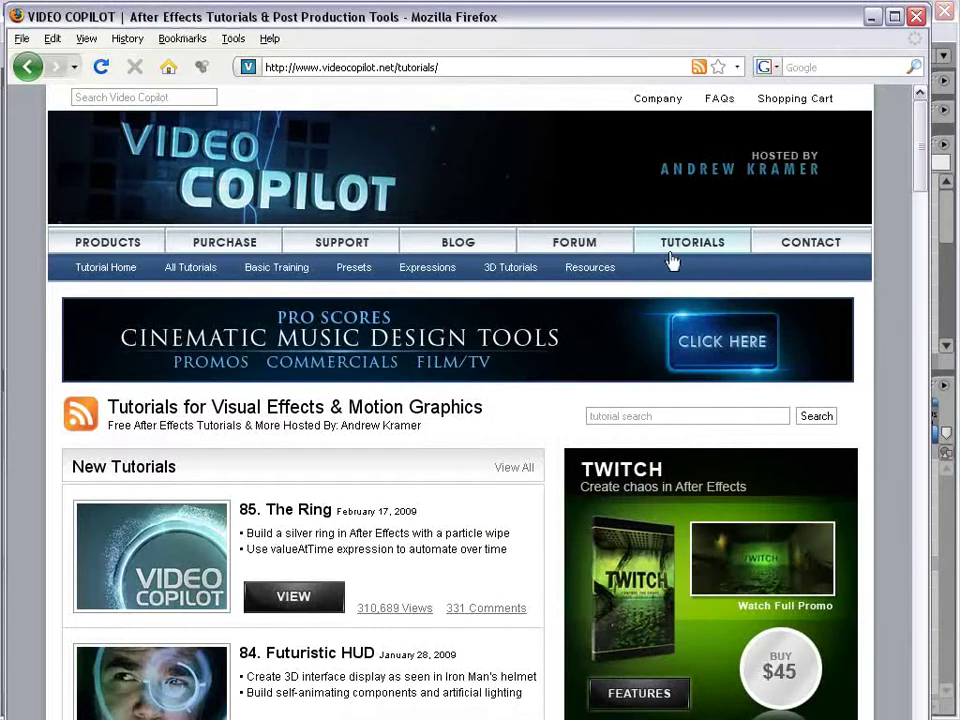
left_click(425, 270)
left_click_drag(918, 175, 902, 249)
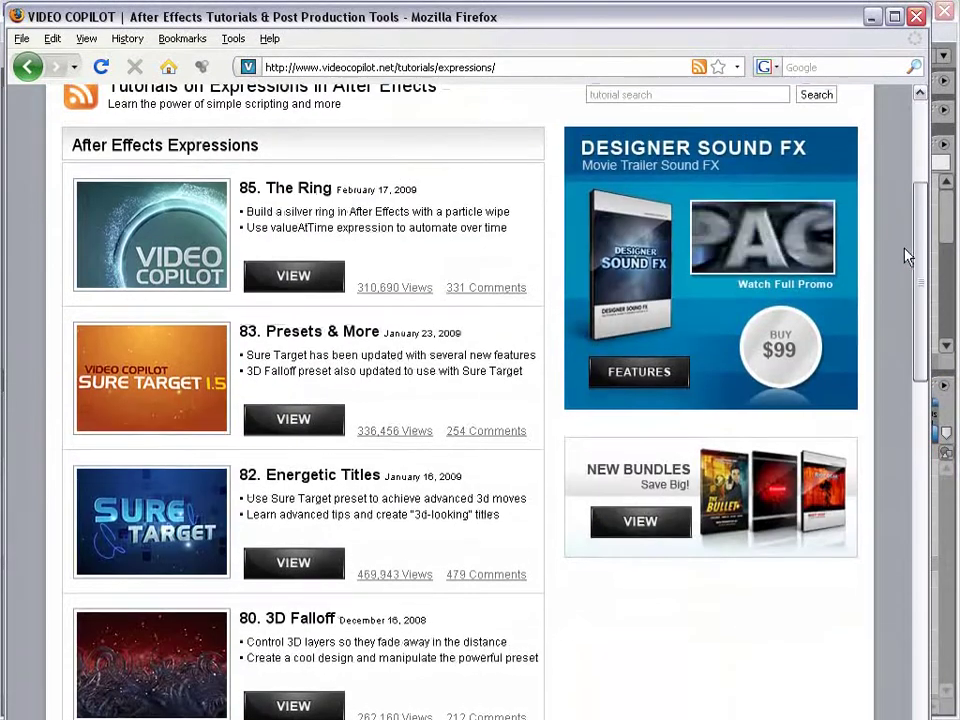
scroll(283, 386, "down", 7)
scroll(489, 422, "down", 6)
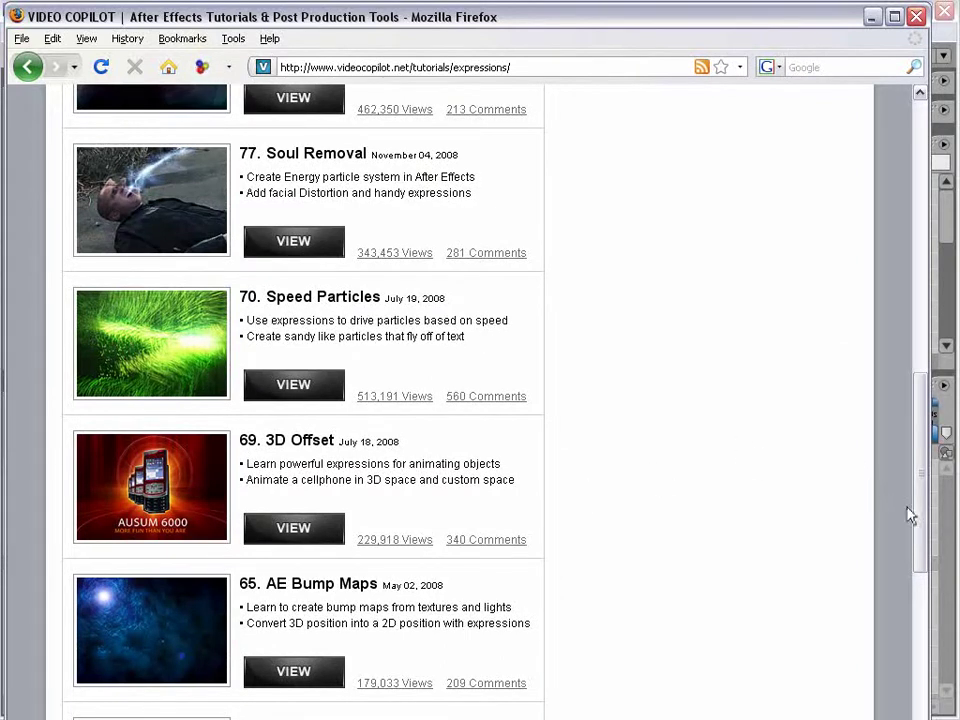
scroll(905, 580, "down", 9)
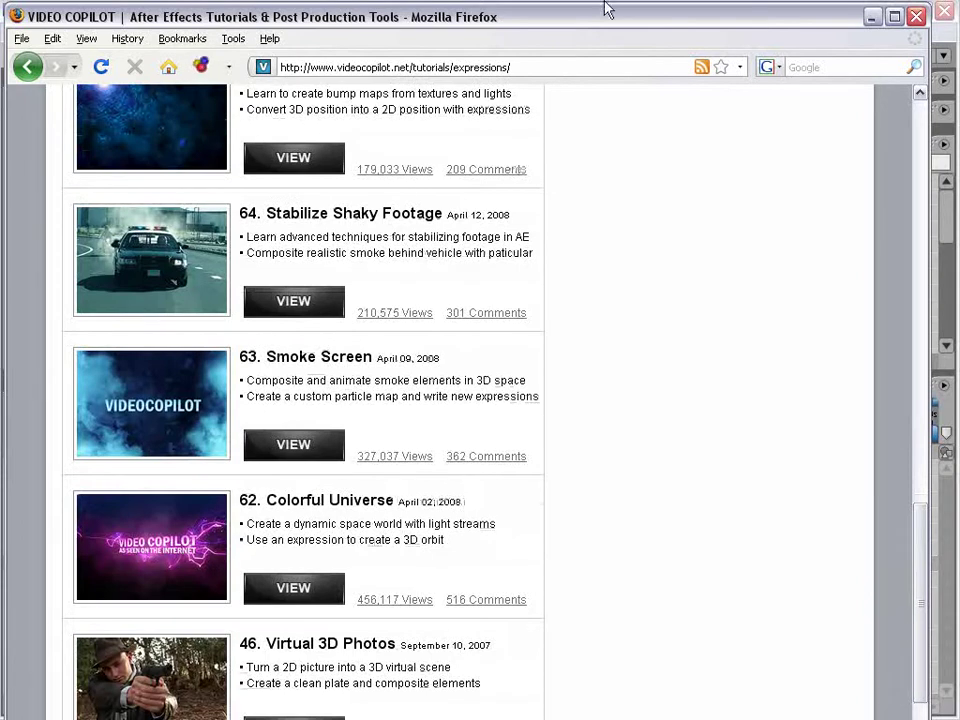
double_click(606, 8)
left_click(597, 54)
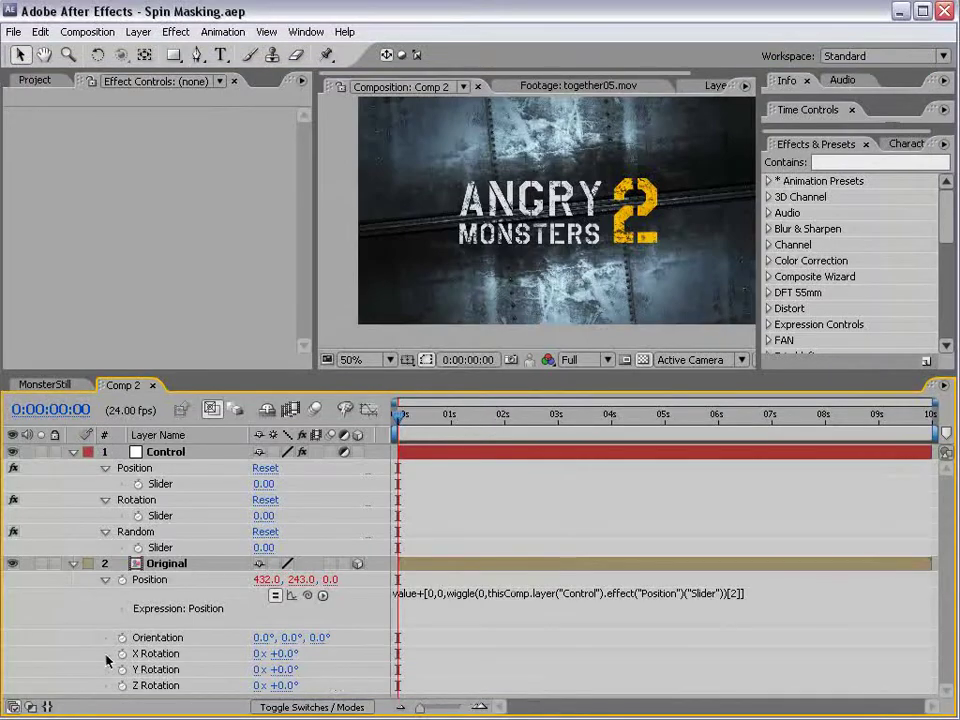
Give Original's Y Rotation a wiggle expression with frequency 0 and its amplitude linked to Control's Rotation slider.
left_click(153, 670)
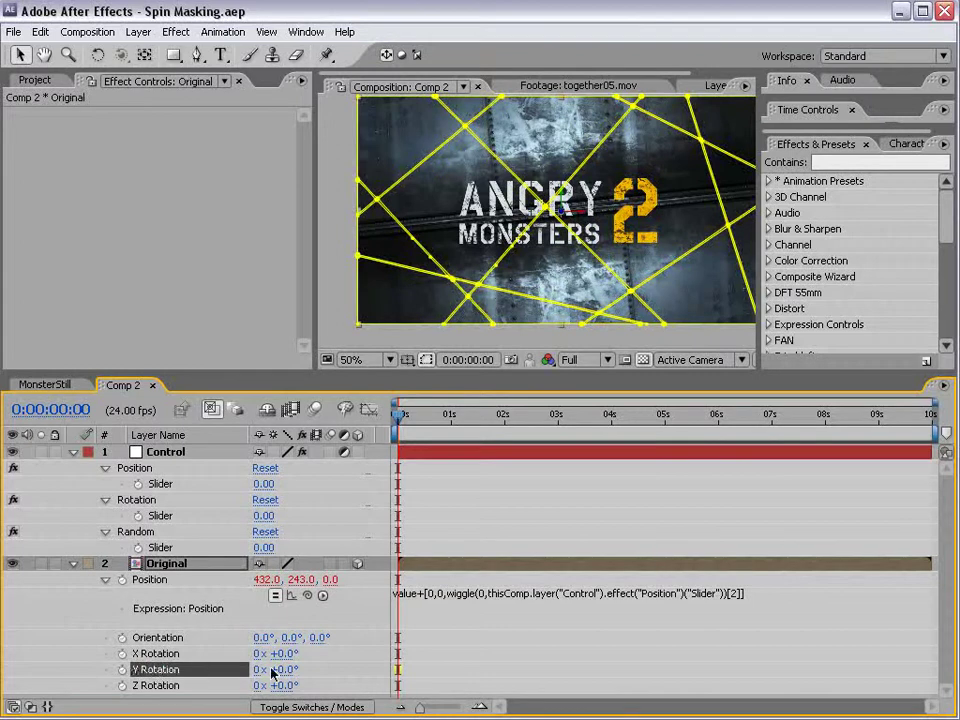
left_click_drag(285, 670, 323, 668)
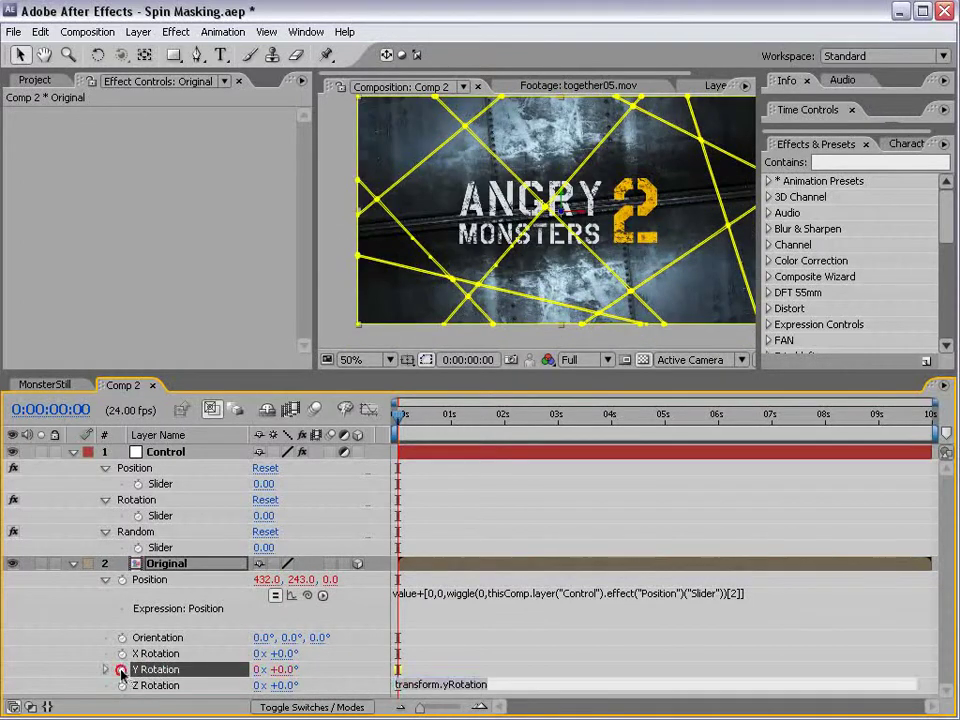
left_click(122, 669, "alt")
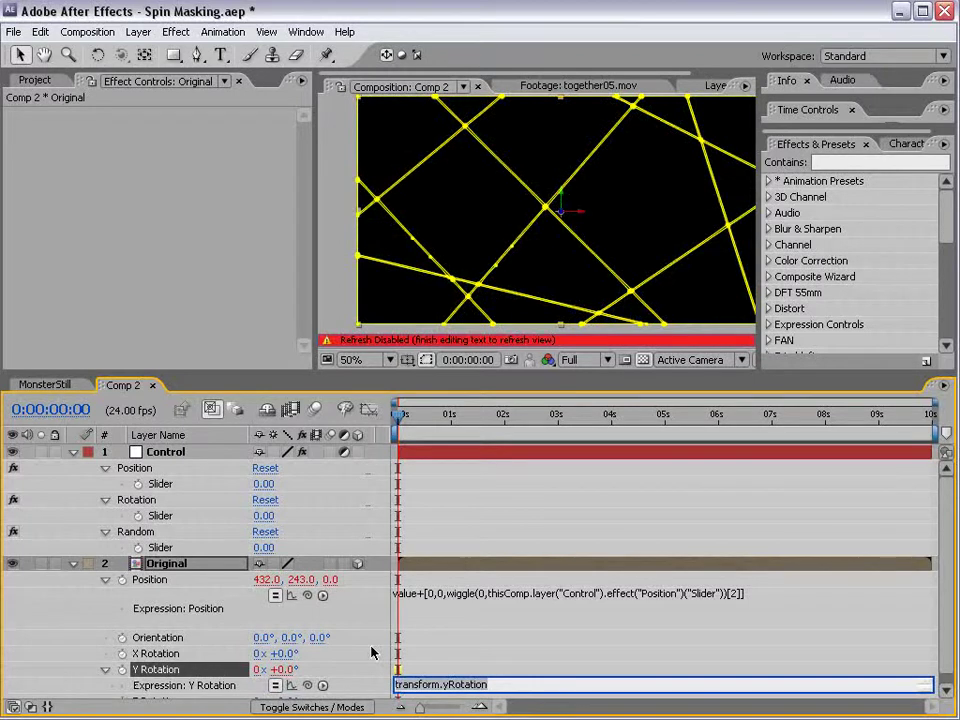
type("wiggle(0,")
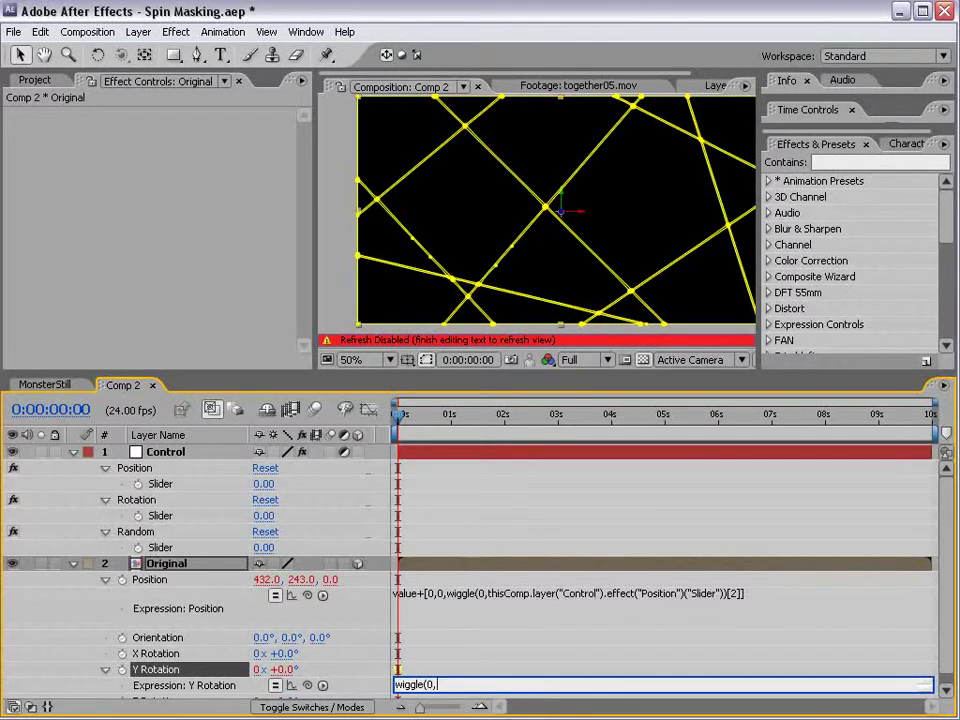
left_click_drag(315, 690, 176, 522)
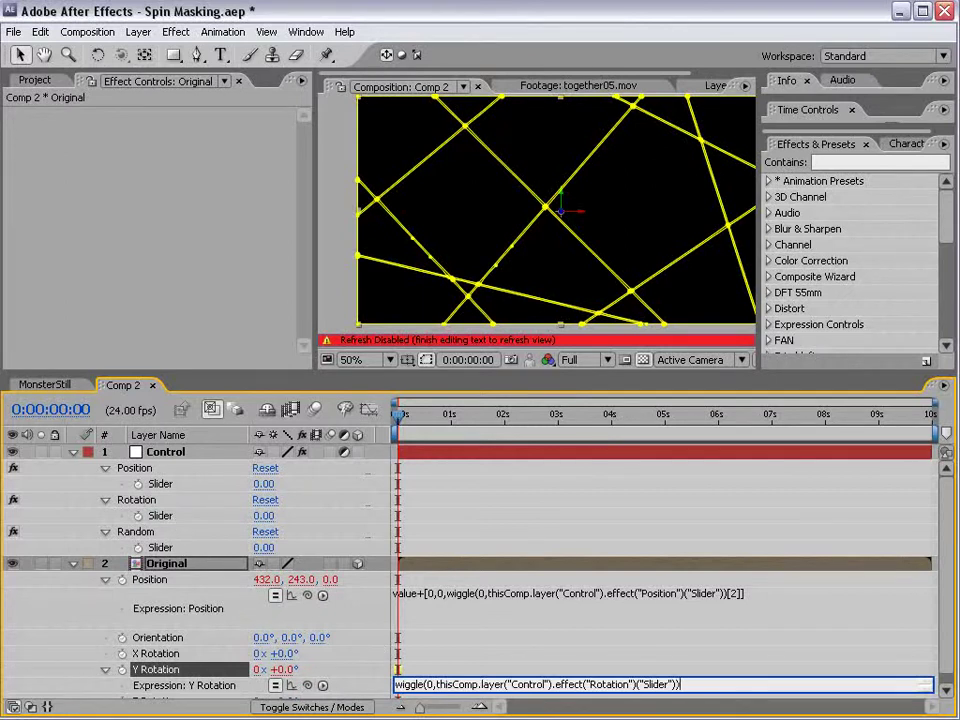
left_click(438, 676)
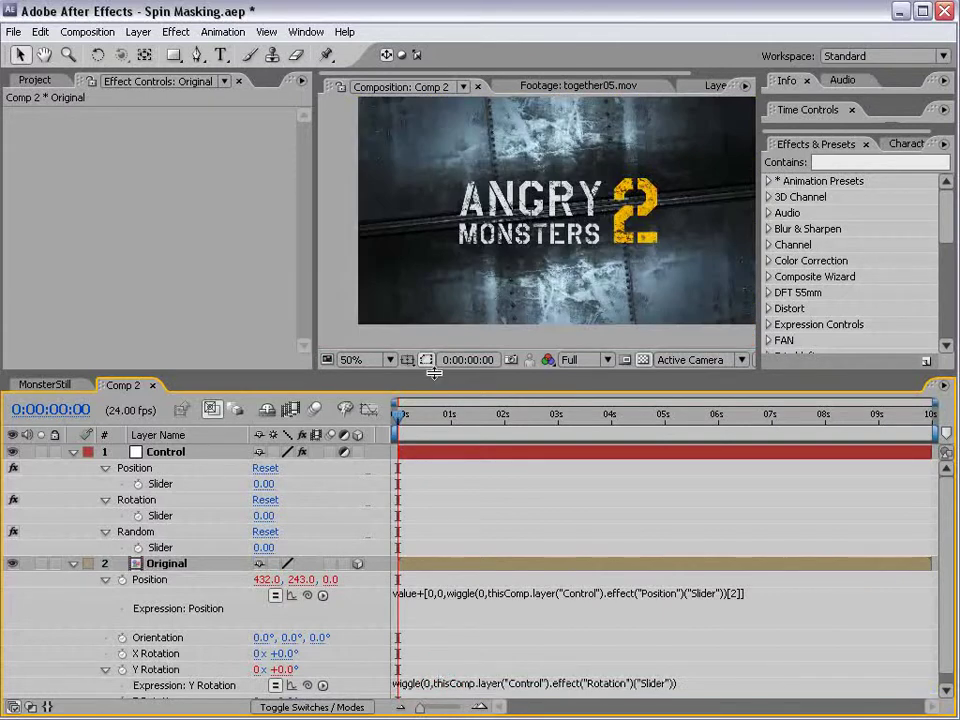
Begin Original's Position expression with a seedRandom line that uses Control's Random slider plus index.
left_click_drag(429, 372, 429, 352)
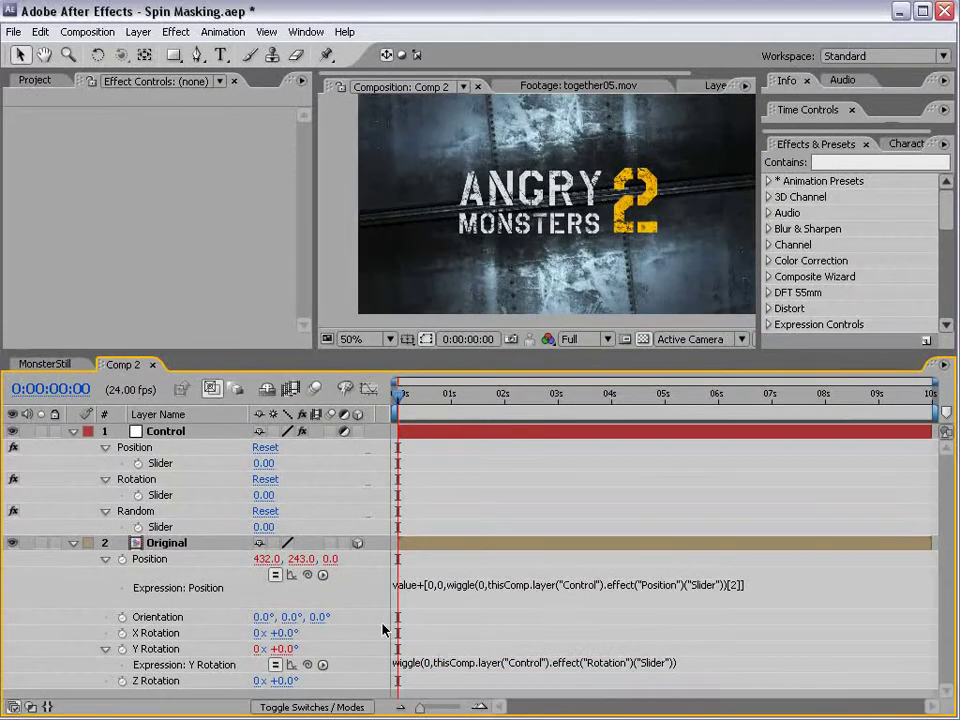
left_click(152, 513)
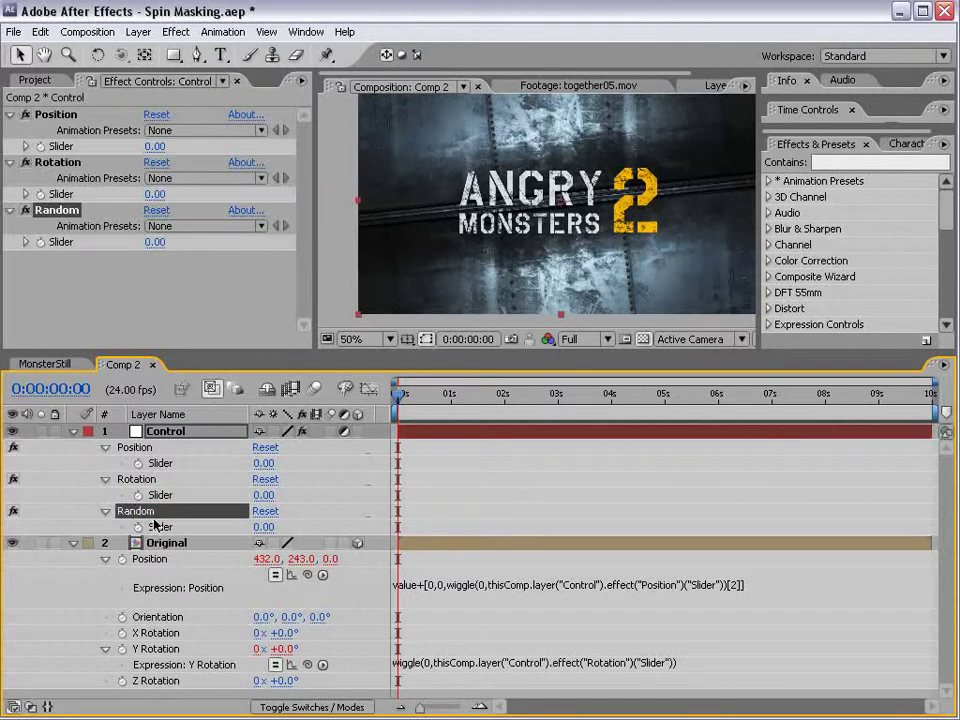
left_click(408, 585)
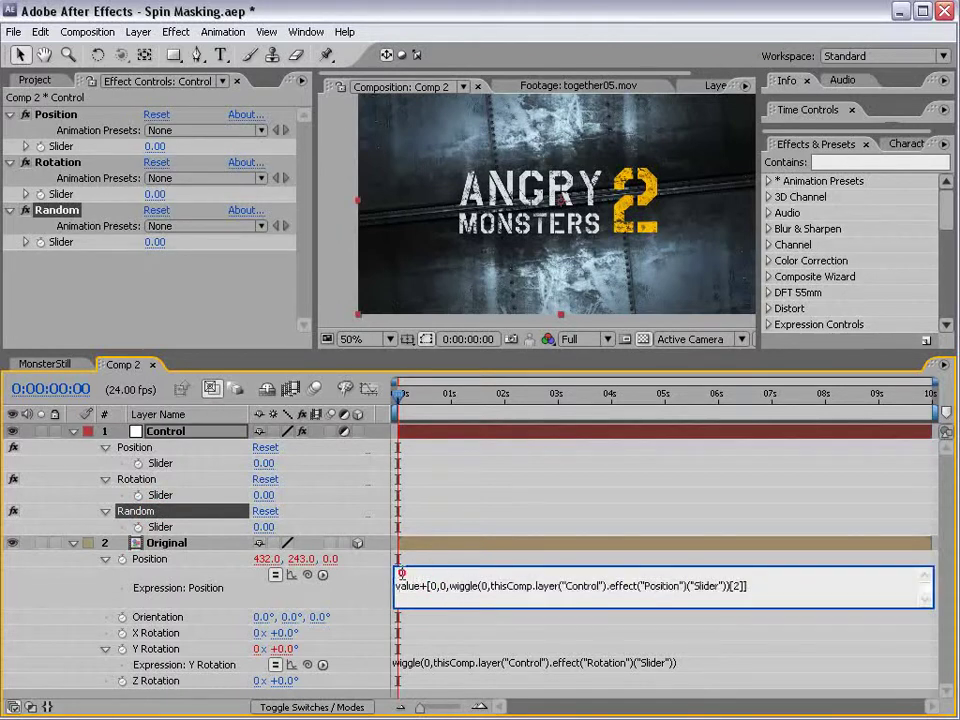
type("seedRandom(")
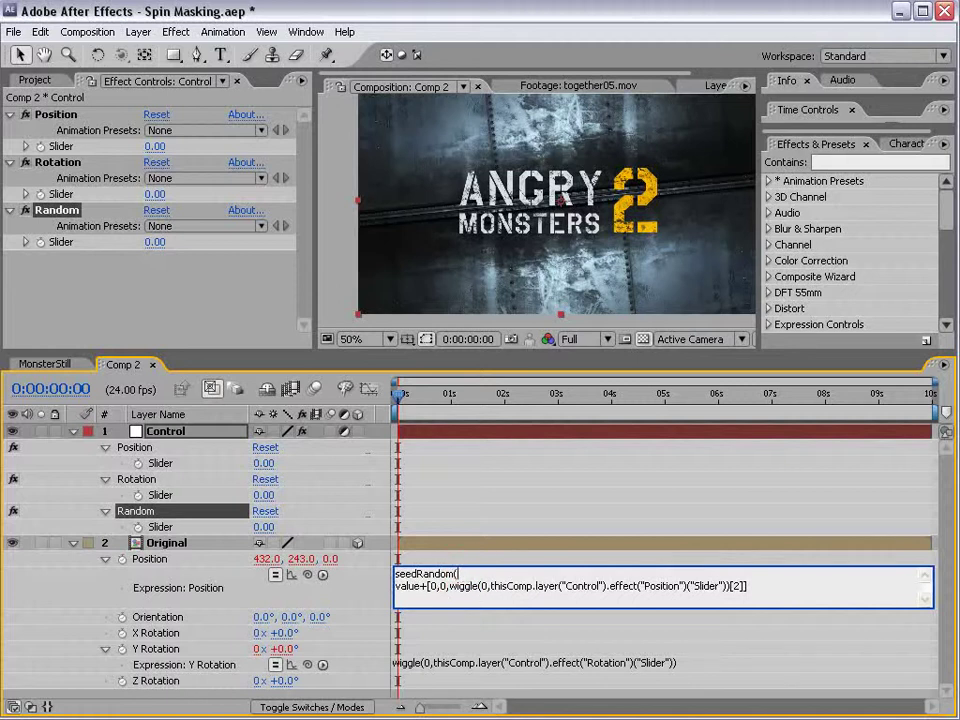
left_click_drag(308, 575, 193, 530)
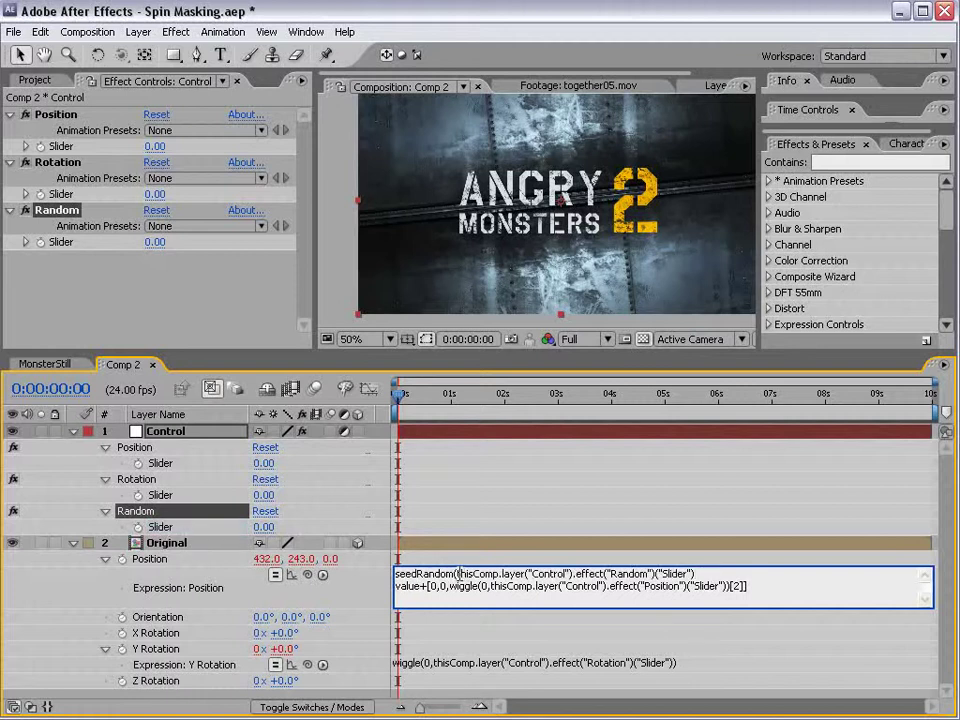
left_click(708, 574)
type("+index")
left_click(678, 558)
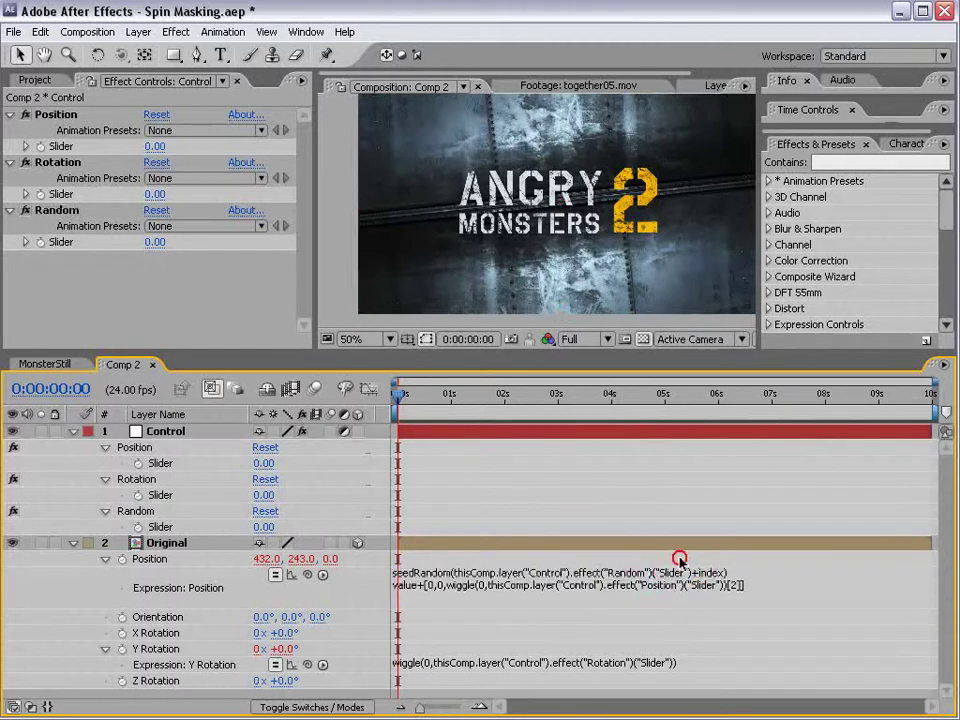
Copy the seedRandom line from the Position expression to above the wiggle in Y Rotation, and enlarge the timeline area.
left_click_drag(722, 577, 393, 573)
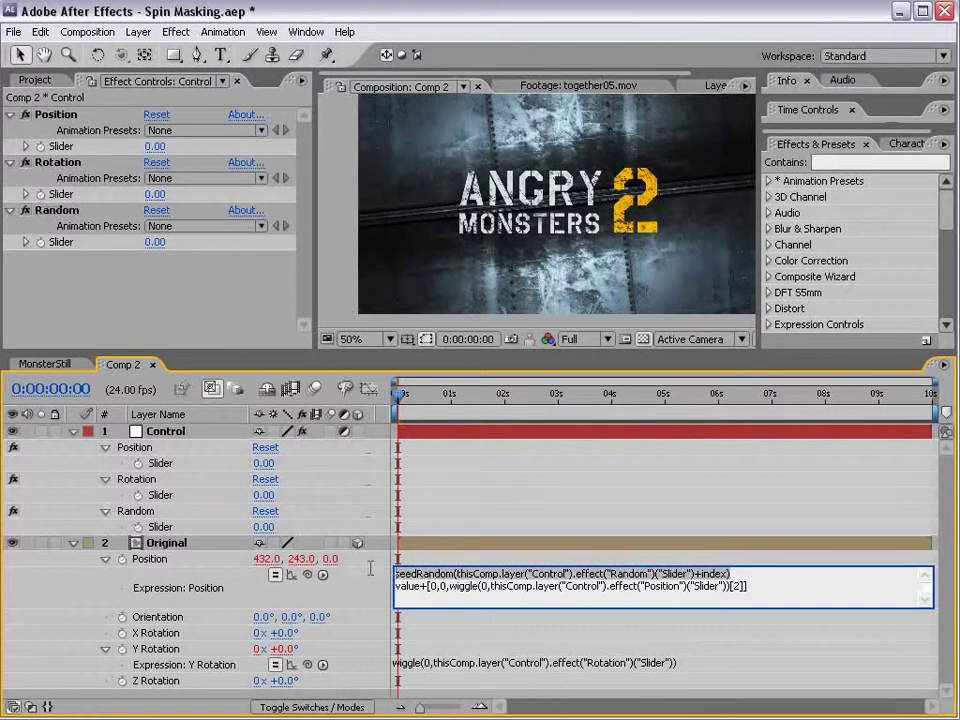
right_click(425, 578)
left_click(450, 622)
left_click(399, 664)
left_click(463, 658)
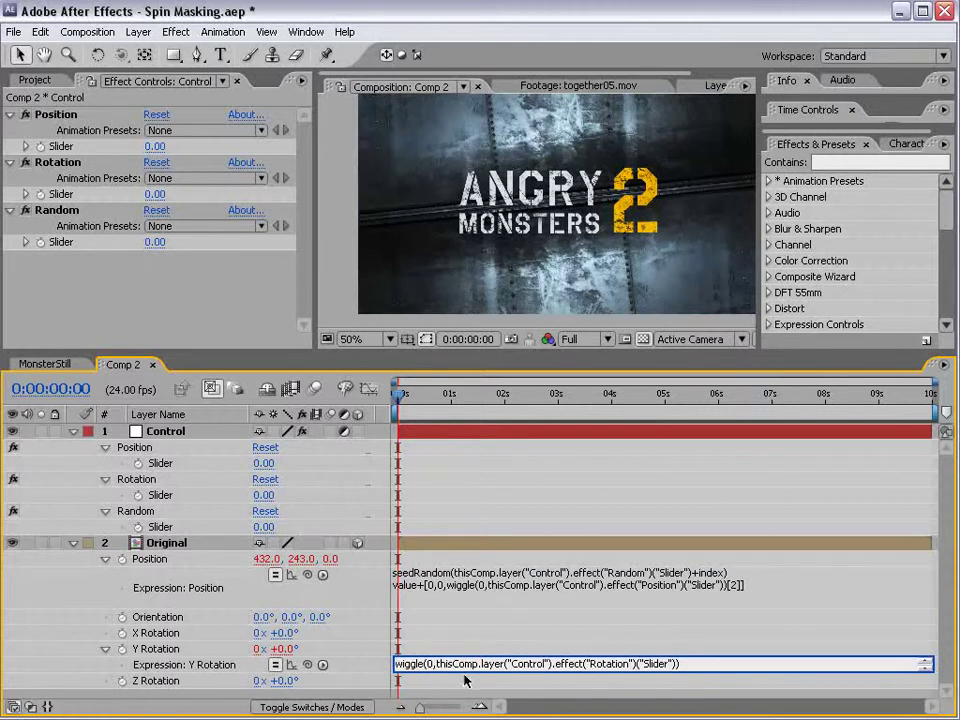
key("Return")
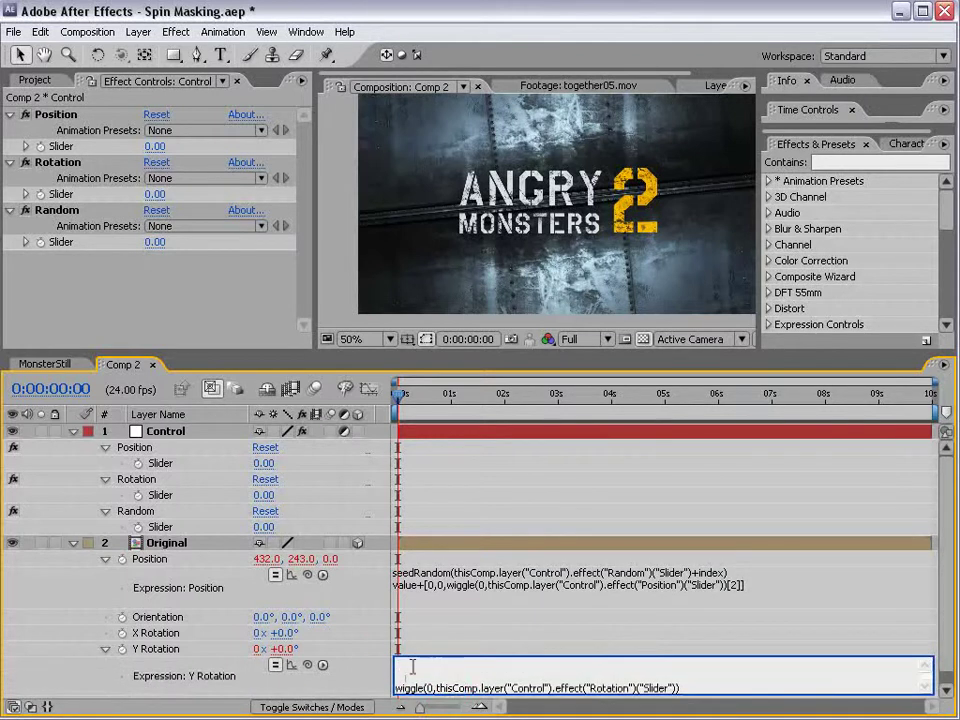
key("ctrl+v")
left_click(553, 643)
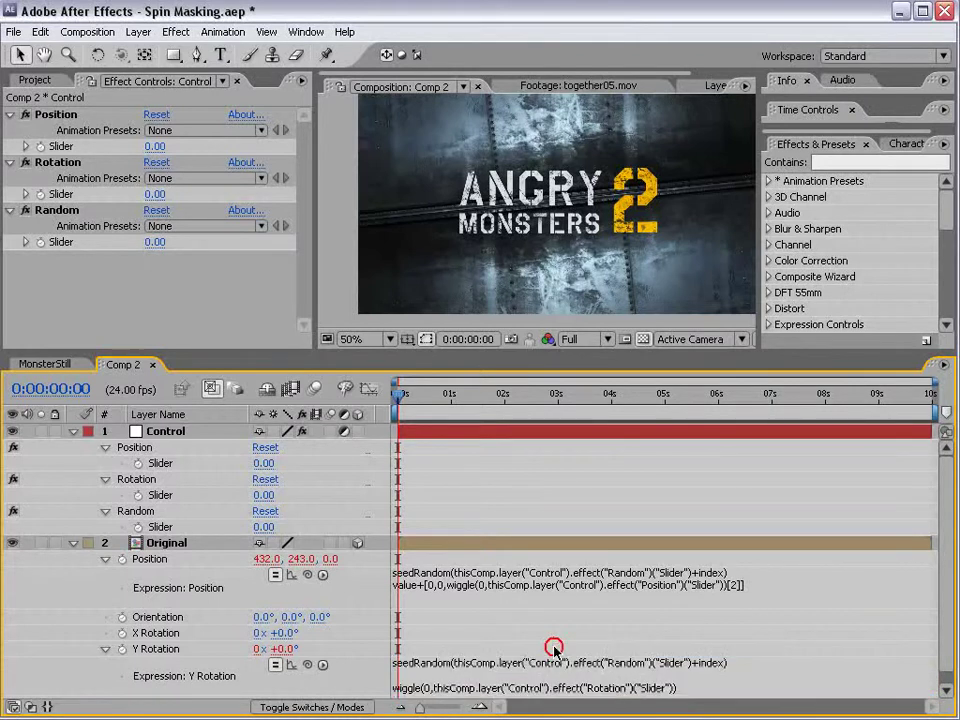
left_click_drag(455, 351, 451, 315)
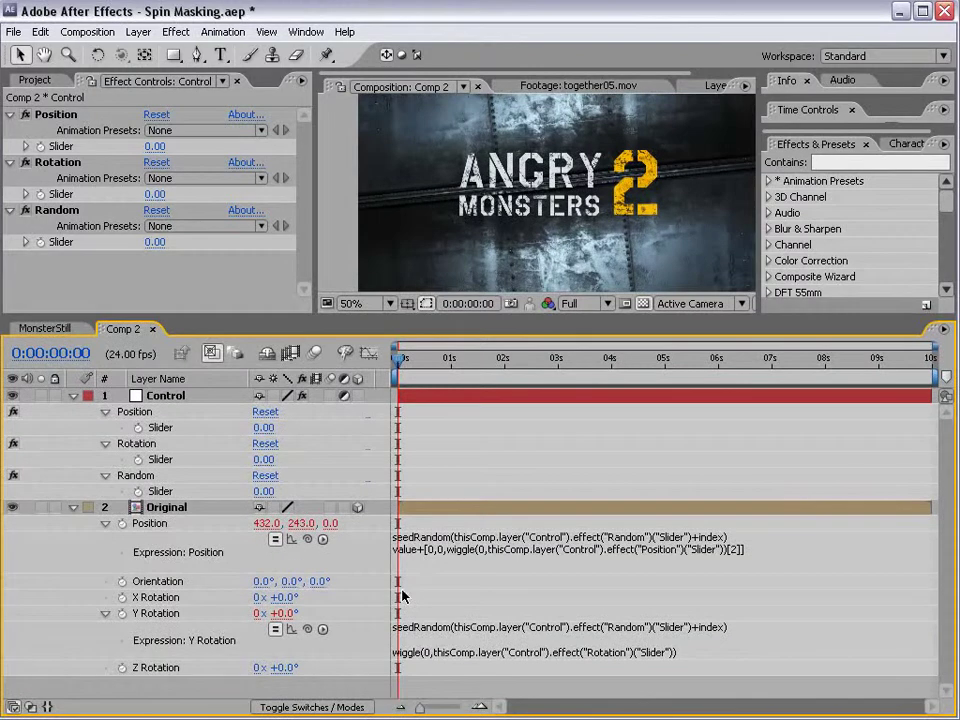
Collapse the Control and Original properties and run the MasksToLayers.jsx script to split Original's masks into separate layers.
left_click(73, 395)
left_click(73, 411)
left_click_drag(212, 330, 200, 448)
left_click(14, 31)
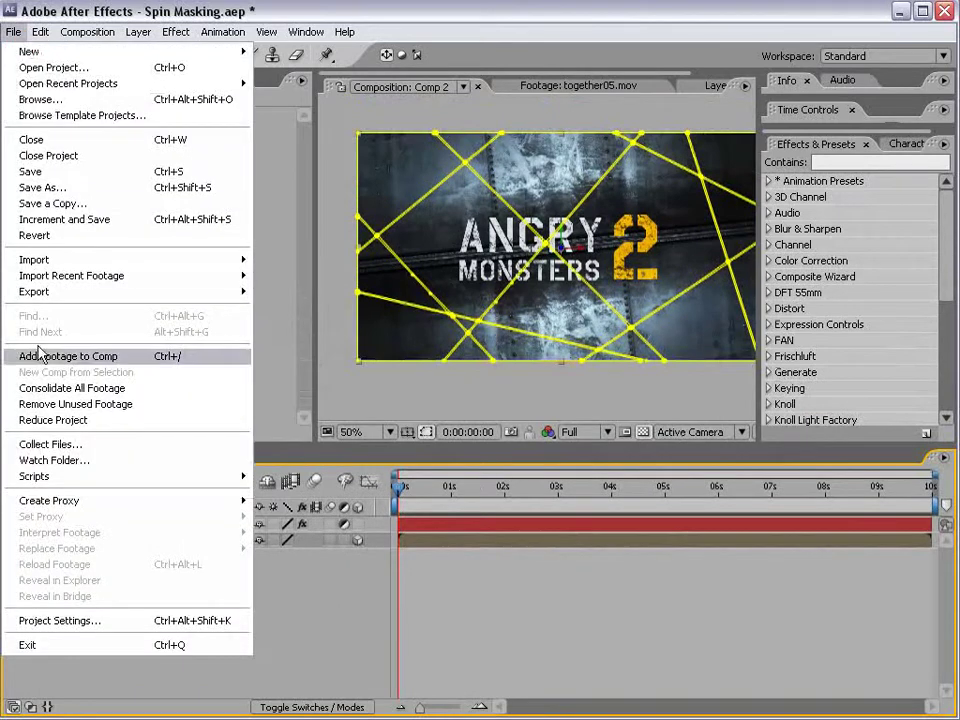
mouse_move(50, 478)
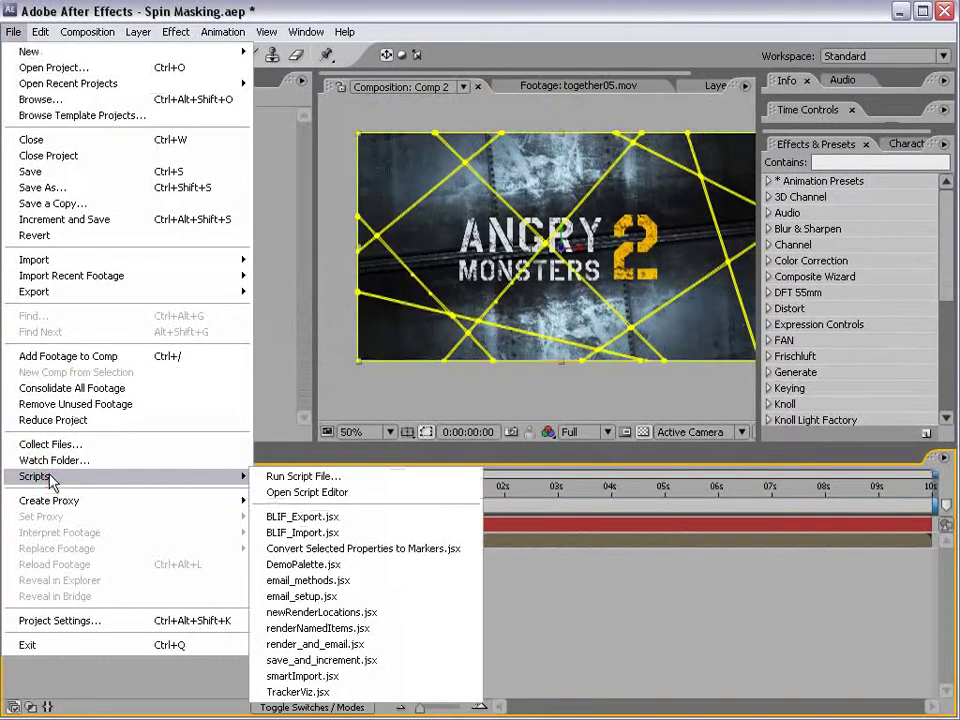
left_click(340, 477)
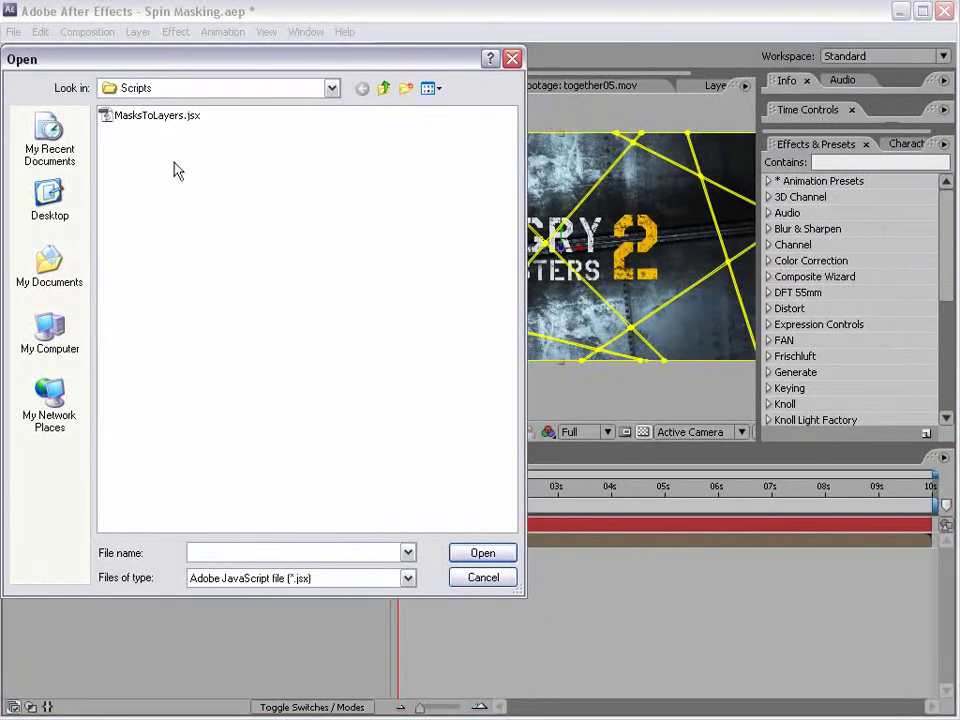
left_click(150, 117)
left_click(477, 555)
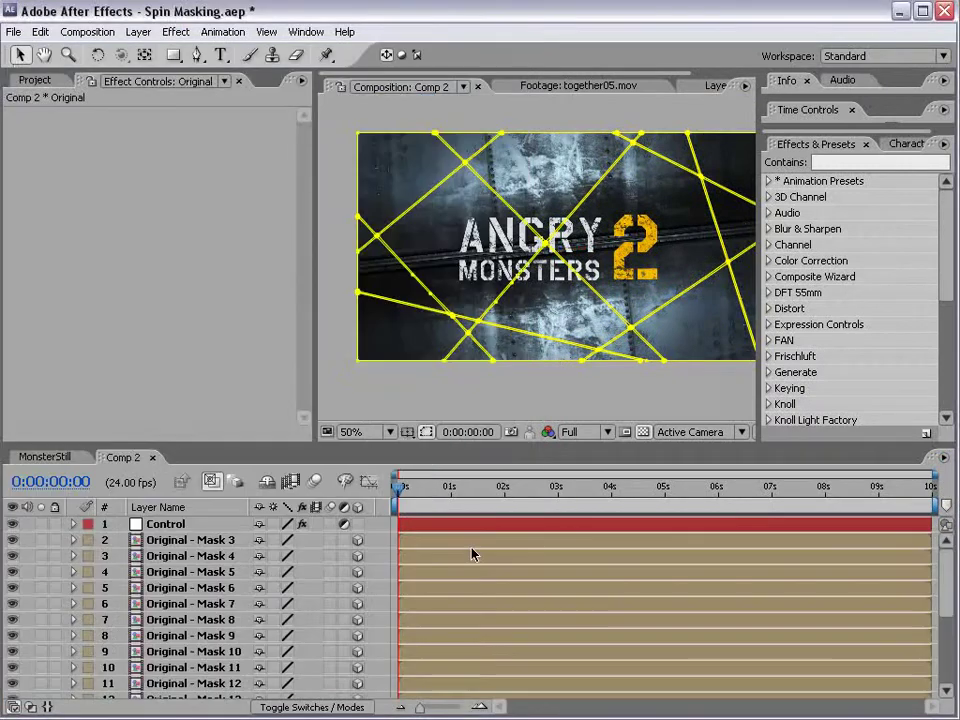
left_click_drag(369, 447, 302, 277)
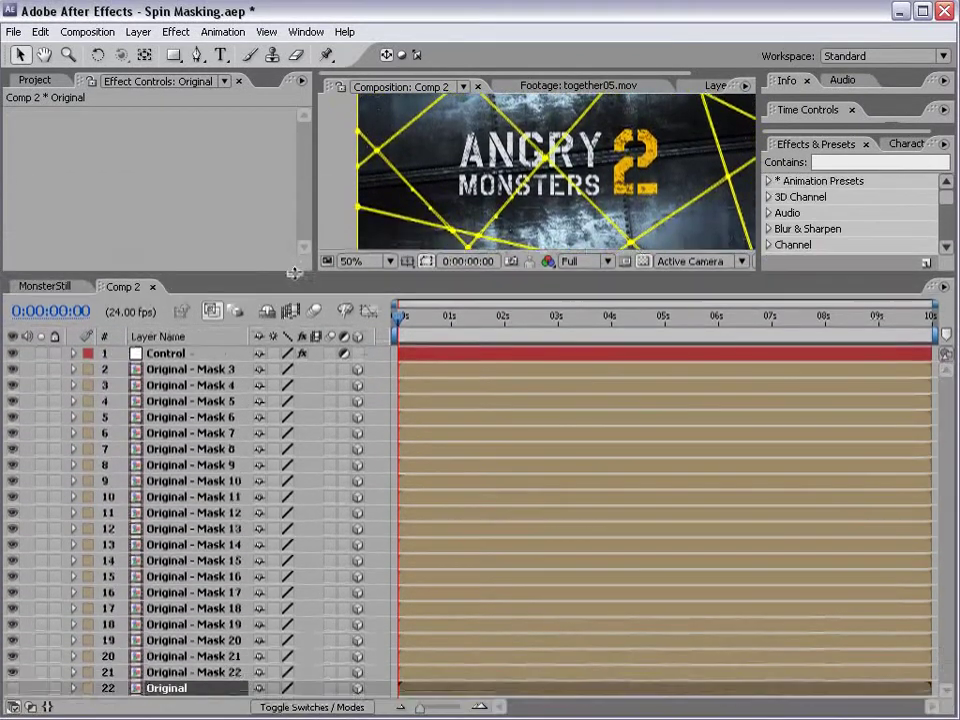
left_click_drag(418, 280, 415, 360)
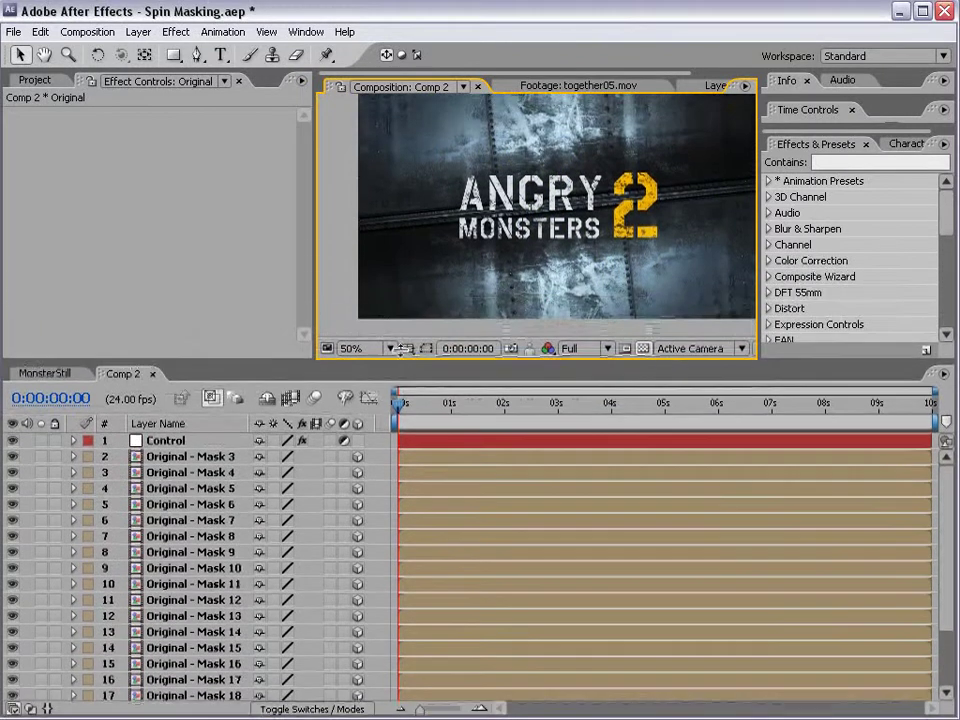
Create a new black solid layer in Comp 2 and apply the Ramp effect to it.
left_click(138, 32)
mouse_move(141, 57)
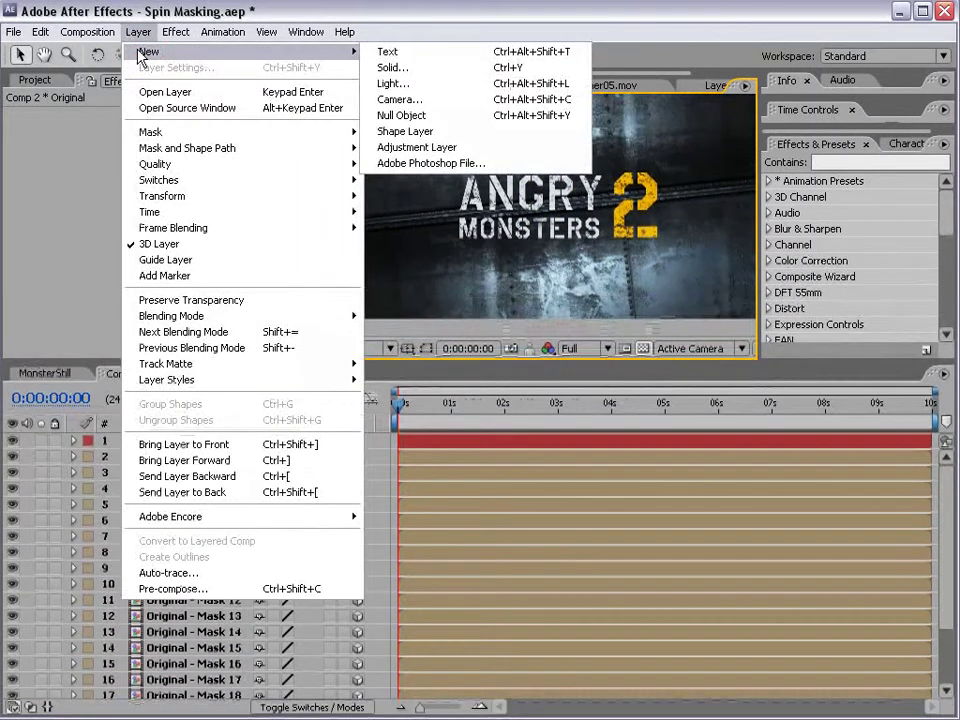
left_click(424, 68)
left_click(543, 640)
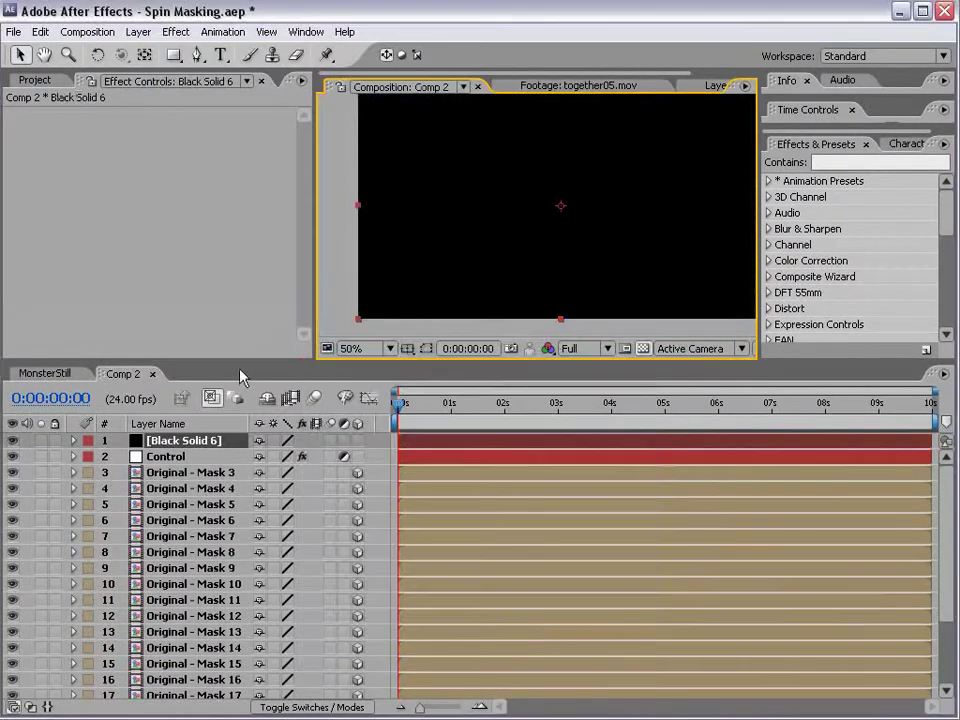
left_click(176, 32)
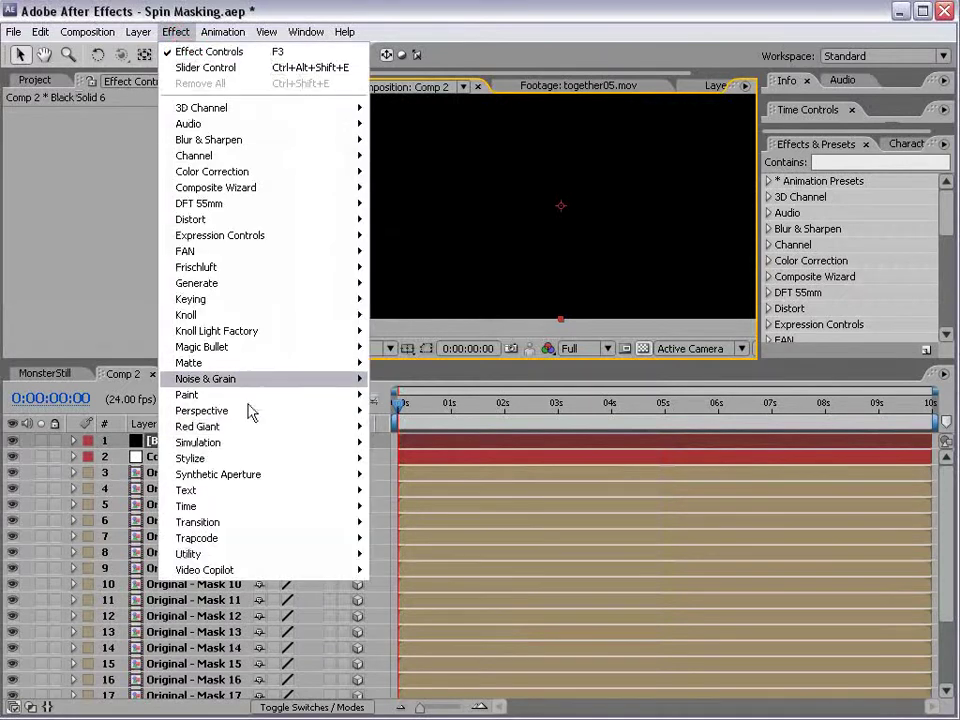
mouse_move(234, 289)
left_click(424, 619)
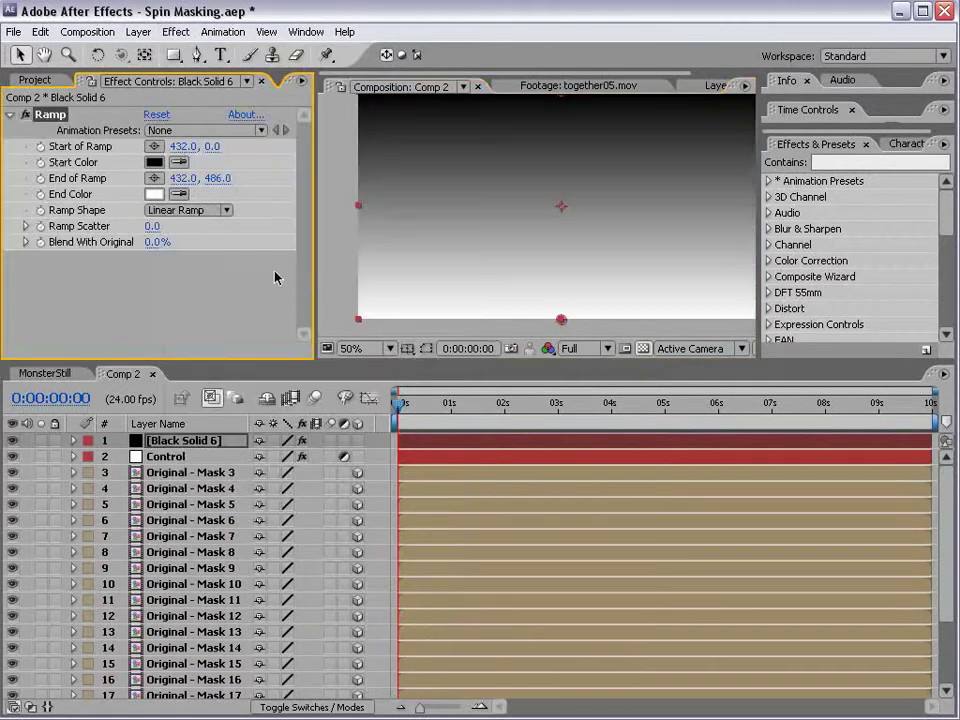
Set the Ramp's start color to dark blue 19222A and its end color to black 000000.
left_click(156, 162)
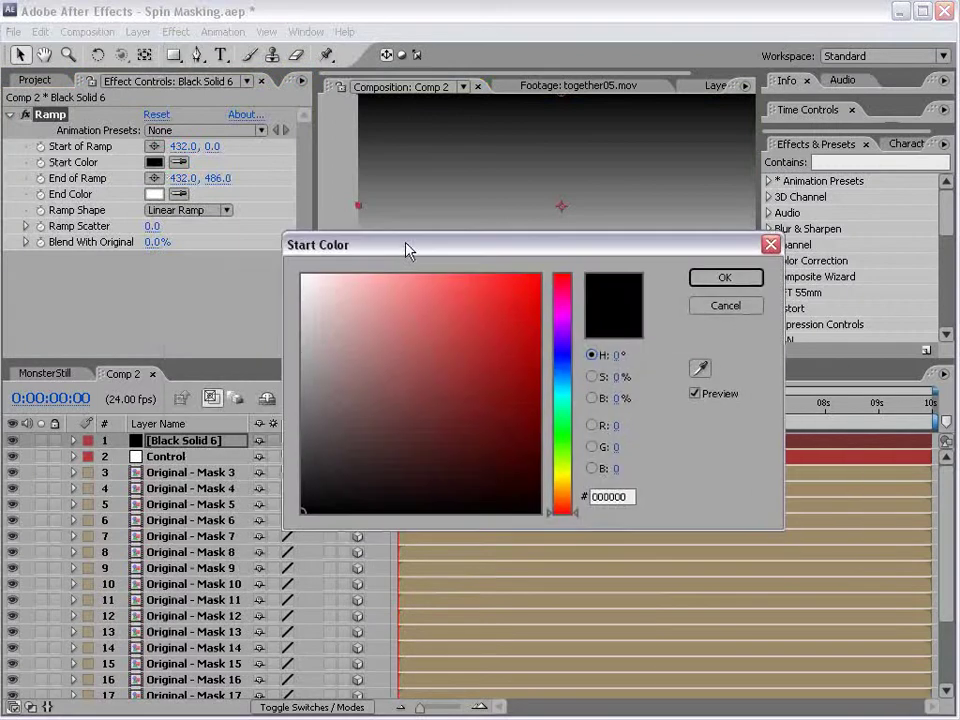
left_click(563, 376)
left_click(386, 451)
left_click(396, 472)
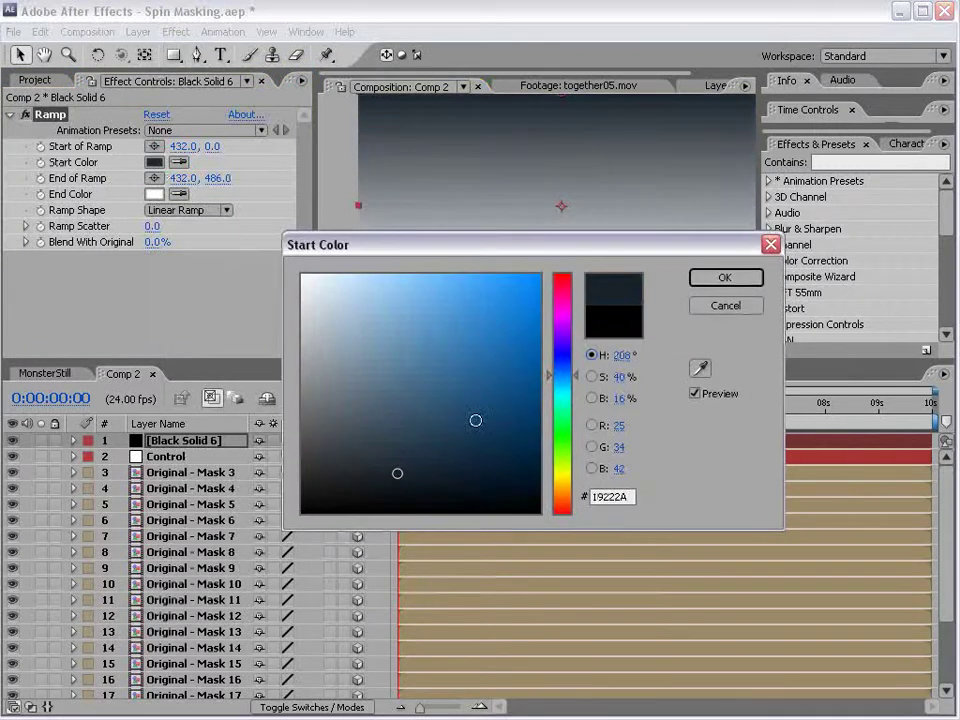
left_click(752, 277)
left_click(154, 194)
left_click_drag(443, 476, 654, 561)
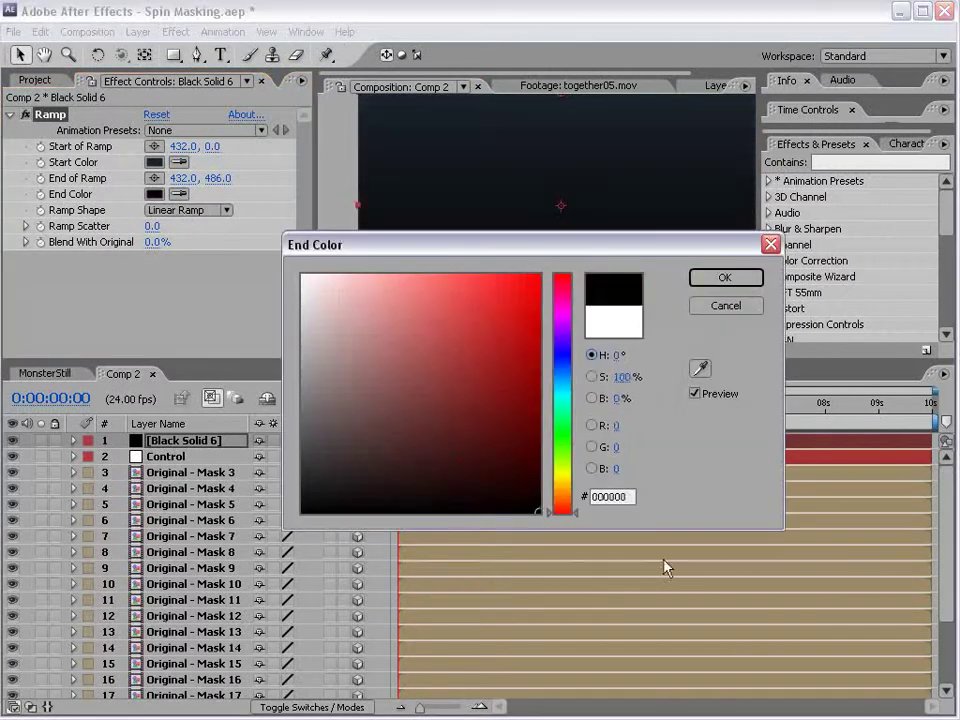
left_click(724, 277)
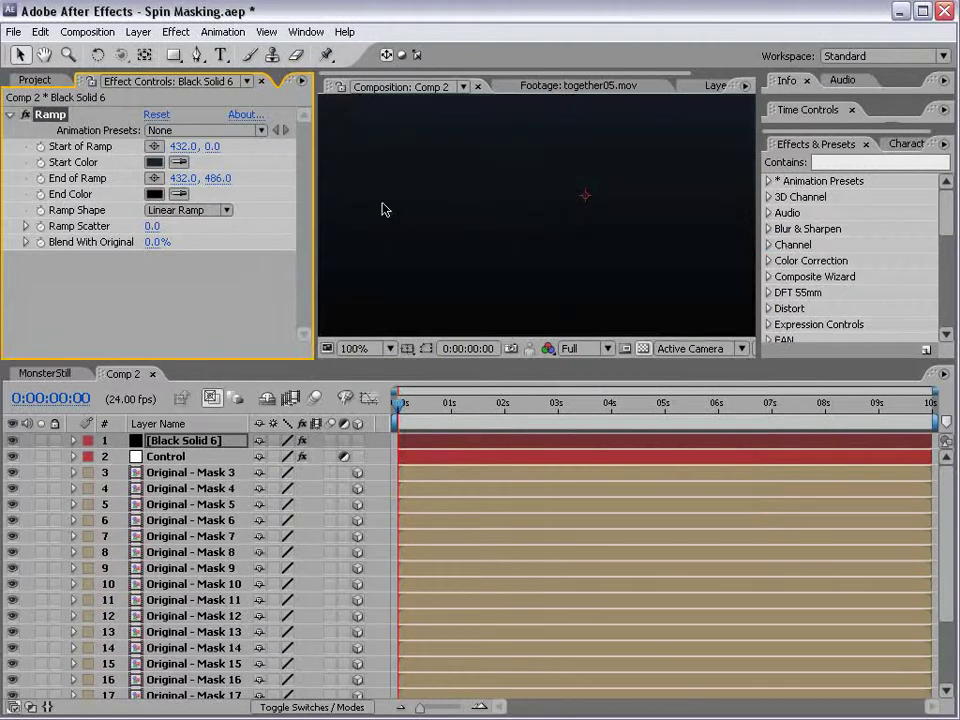
Lighten the Ramp's dark blue start color slightly and change the ramp shape to Radial Ramp.
scroll(462, 213, "down", 1)
left_click_drag(606, 178, 581, 193)
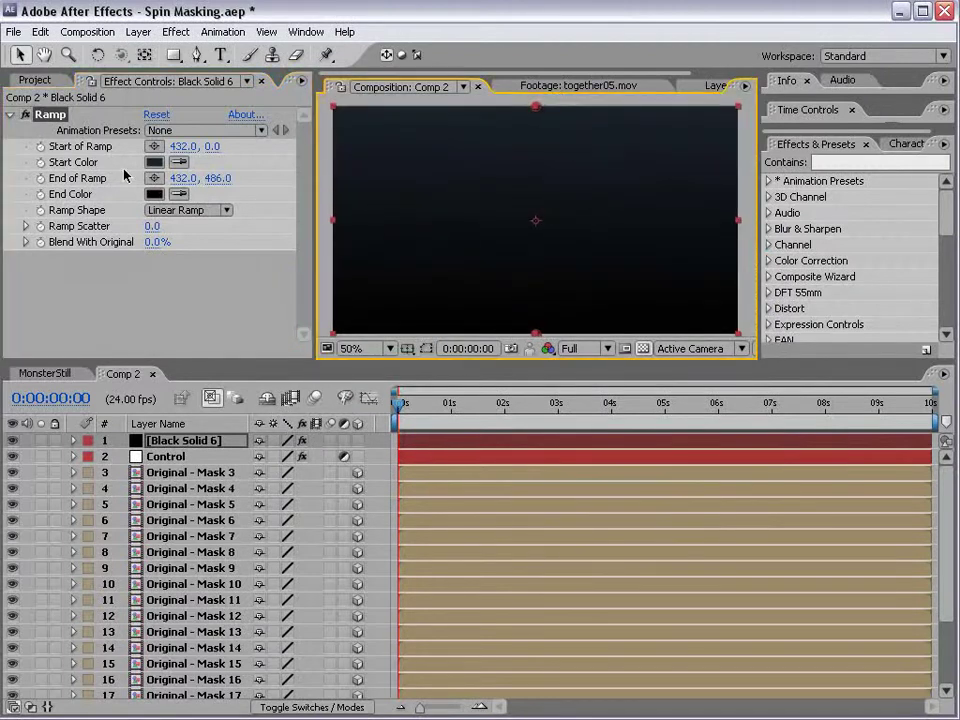
left_click(154, 162)
left_click_drag(392, 450, 386, 452)
left_click(725, 278)
left_click(180, 210)
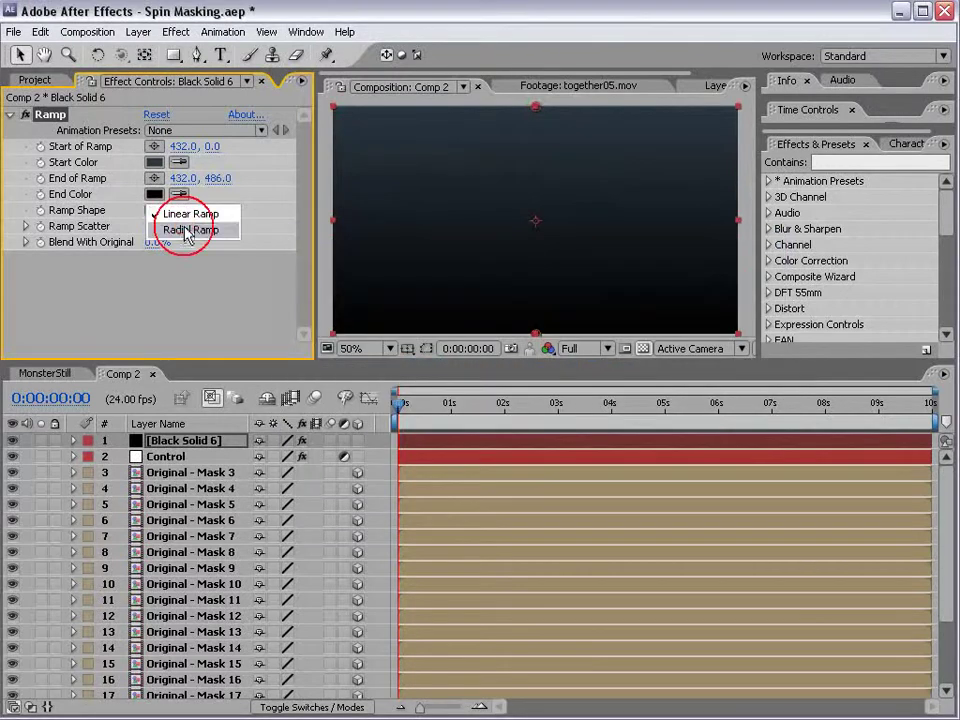
left_click(183, 227)
Move the end of the radial ramp down to 432, 750 and its start to 432, 96.
key("comma")
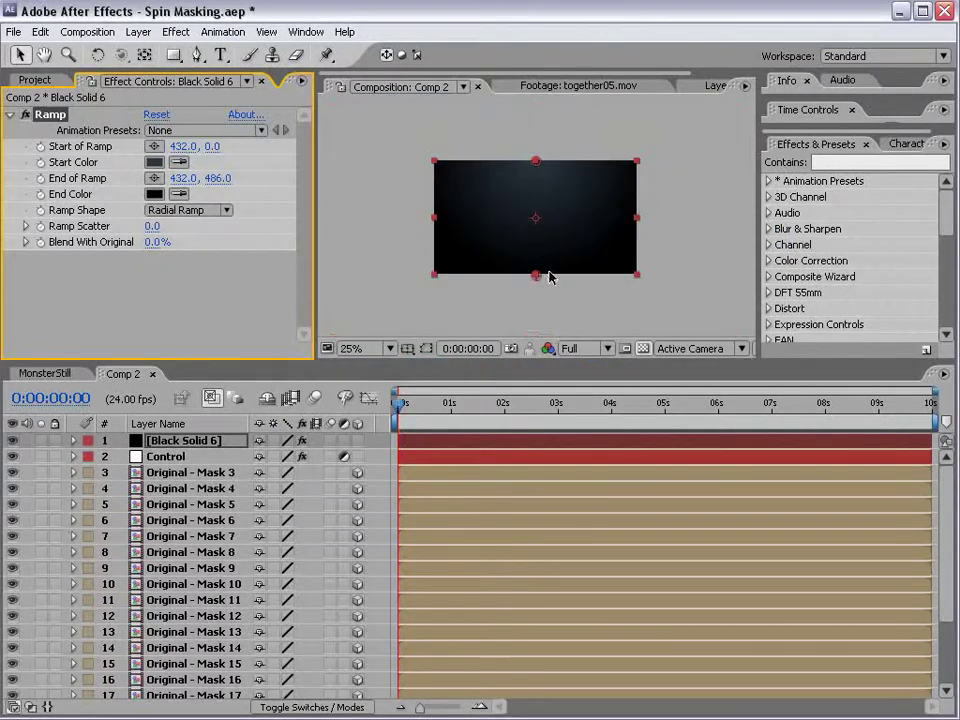
left_click_drag(538, 279, 538, 340)
left_click_drag(537, 166, 536, 188)
key("period")
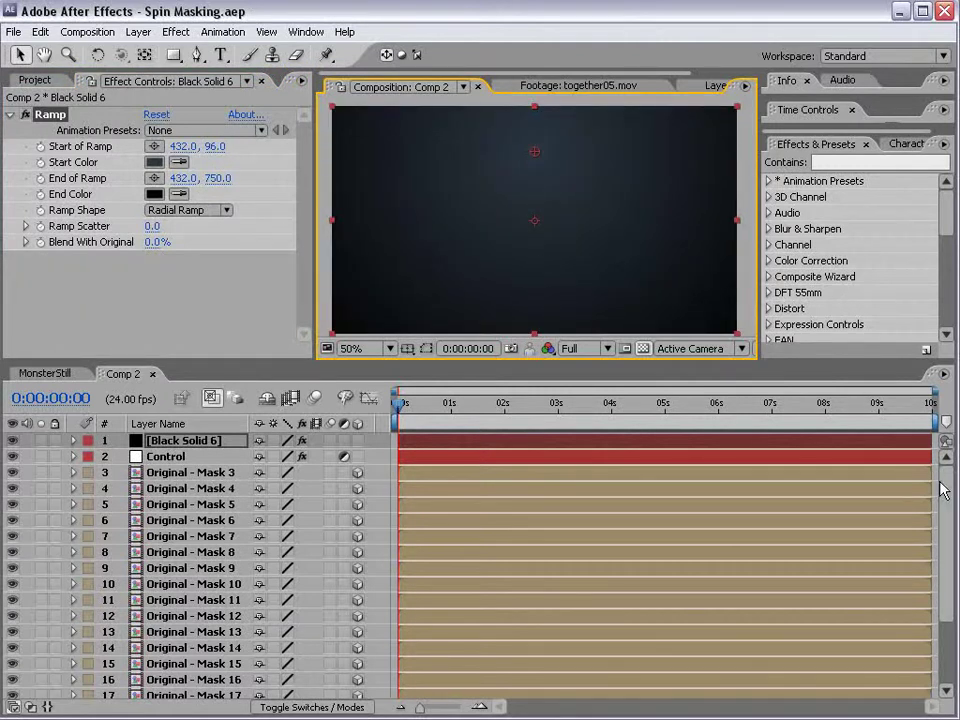
Rename the gradient solid to BG and move it below all other layers in the stack.
left_click_drag(189, 363, 189, 305)
left_click(175, 383)
key("Return")
type("BG")
key("Return")
scroll(185, 670, "down", 3)
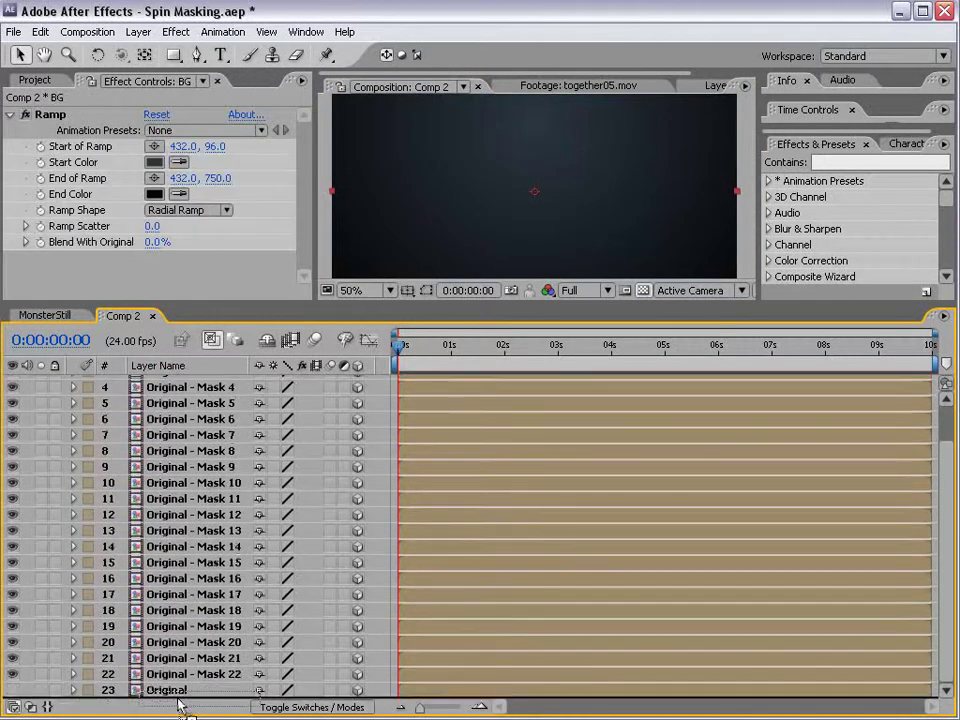
key("ctrl+shift+bracketleft")
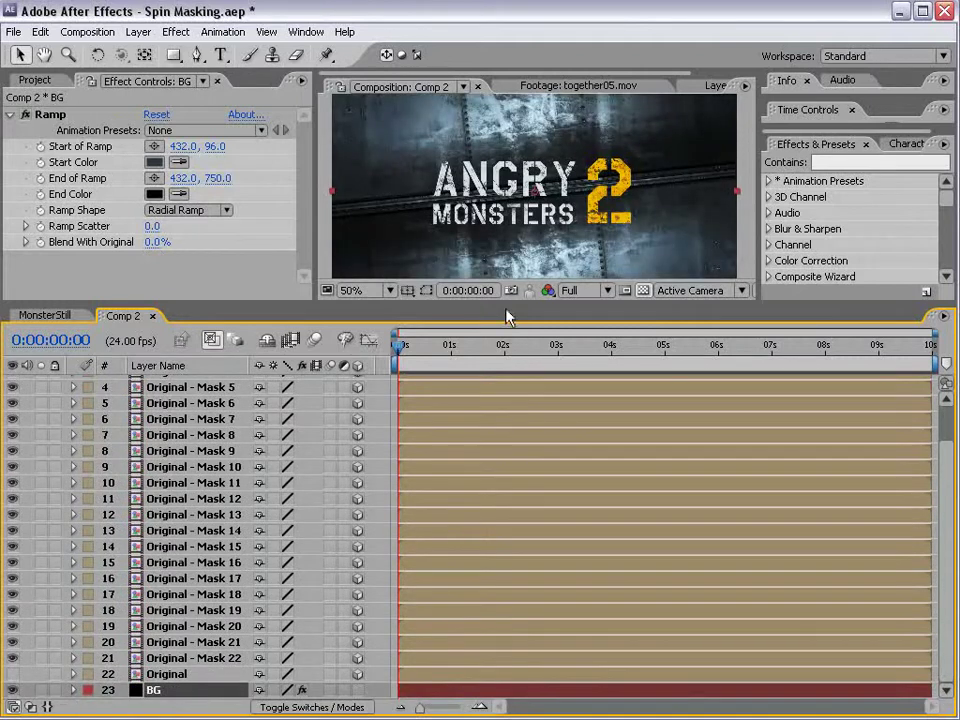
left_click_drag(508, 318, 491, 375)
Add a new camera layer to Comp 2 using the 24mm preset.
scroll(422, 495, "up", 3)
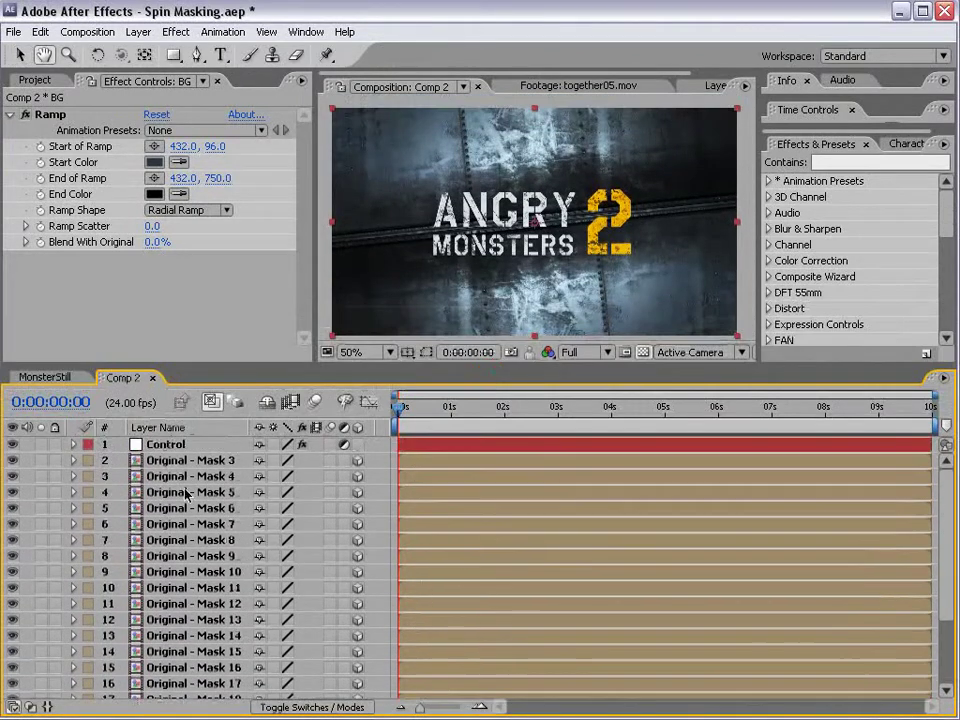
left_click(168, 445)
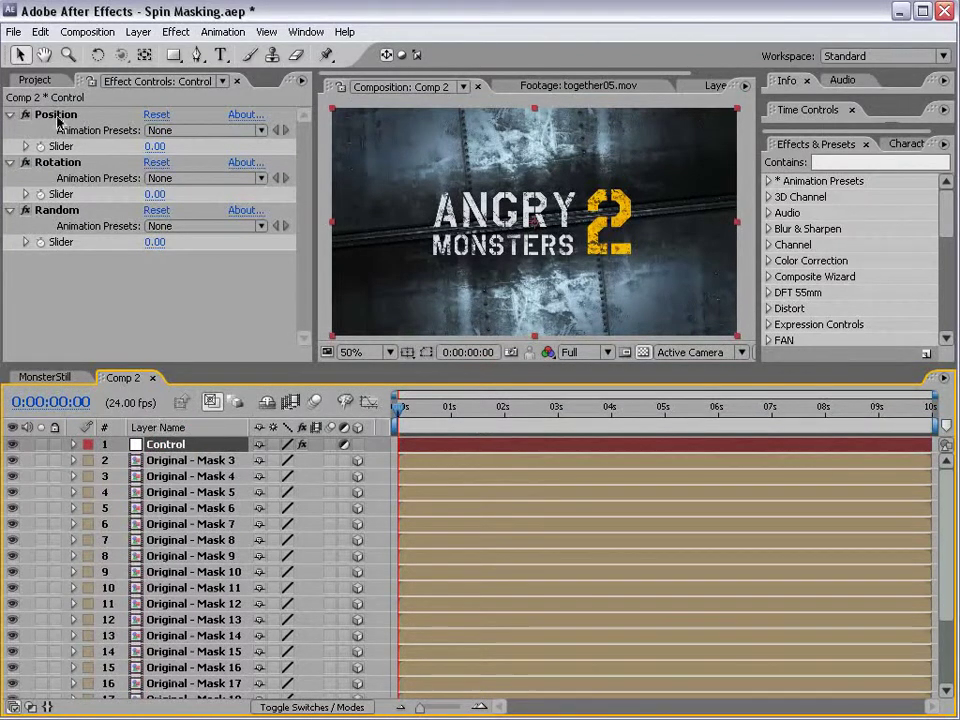
left_click(108, 113)
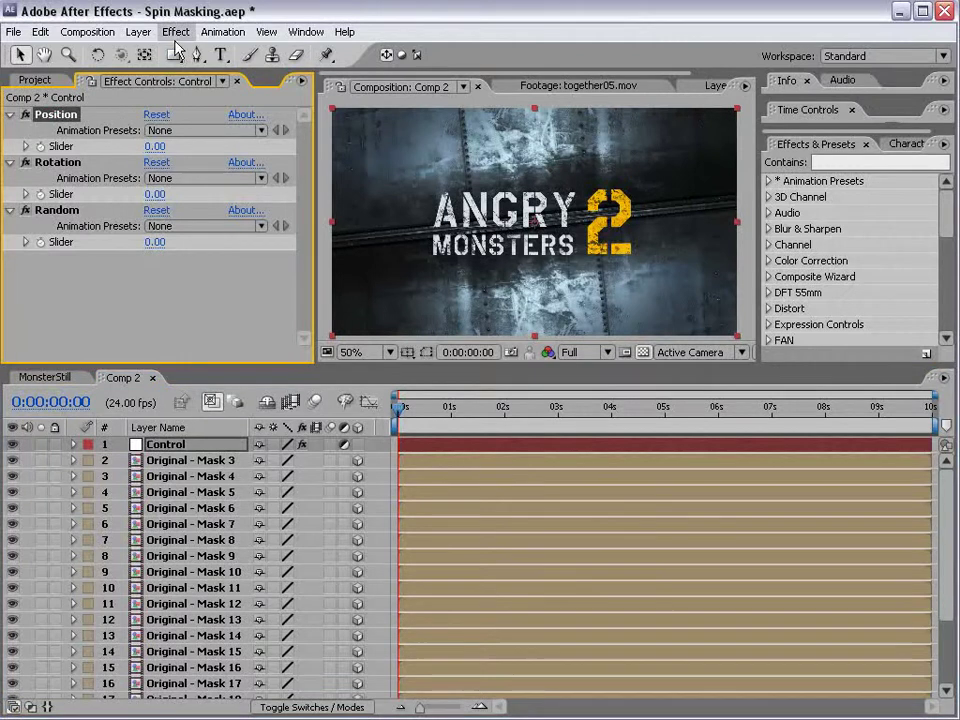
left_click(138, 31)
mouse_move(150, 51)
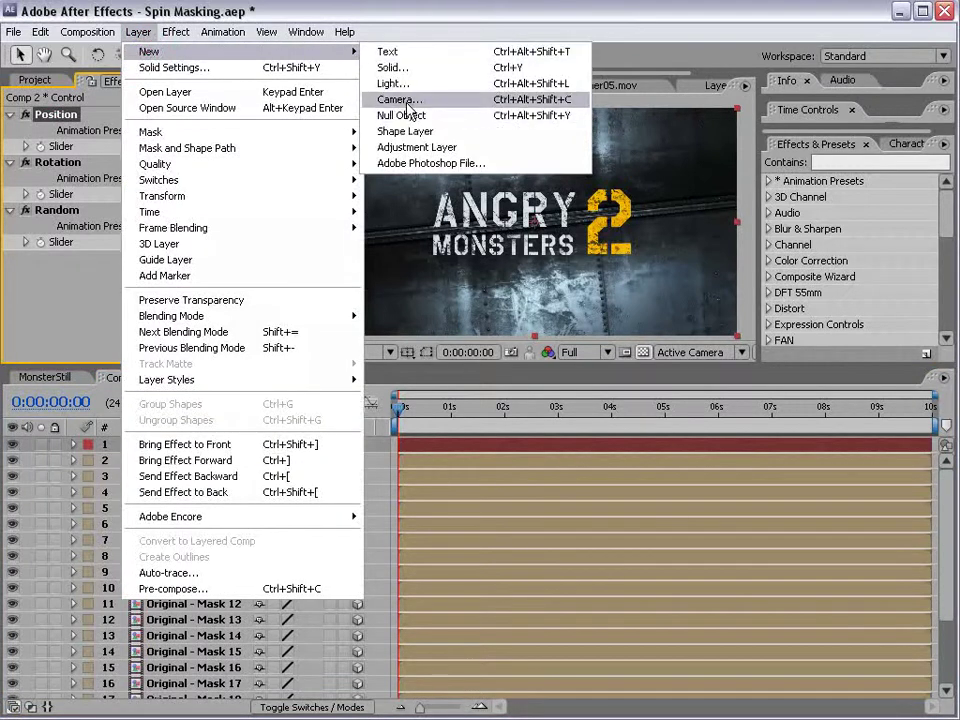
left_click(406, 101)
left_click_drag(950, 354, 223, 203)
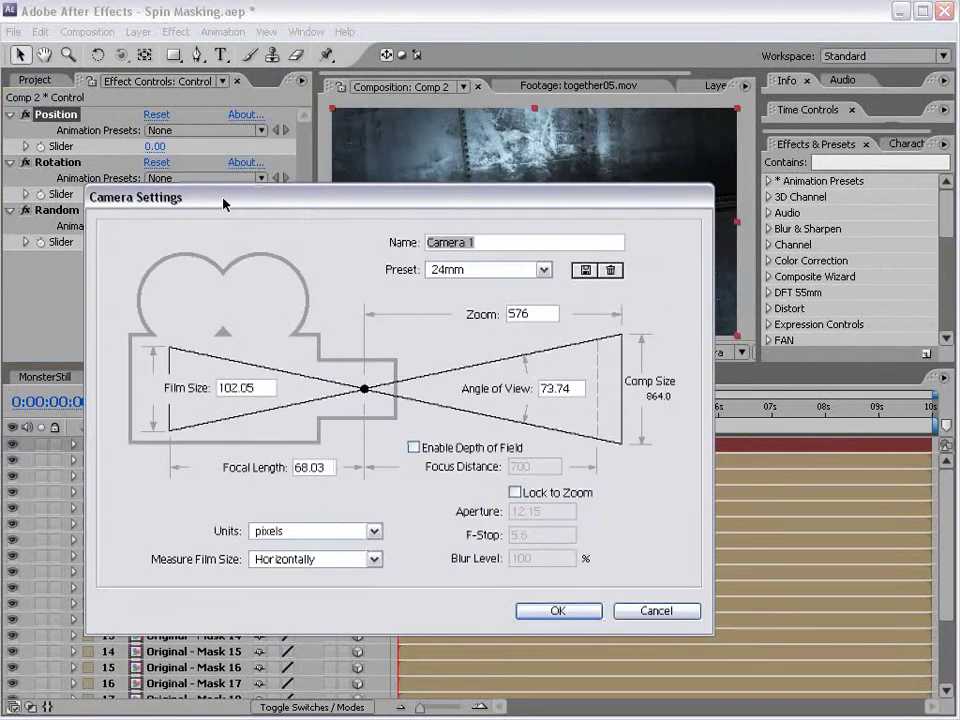
left_click(558, 611)
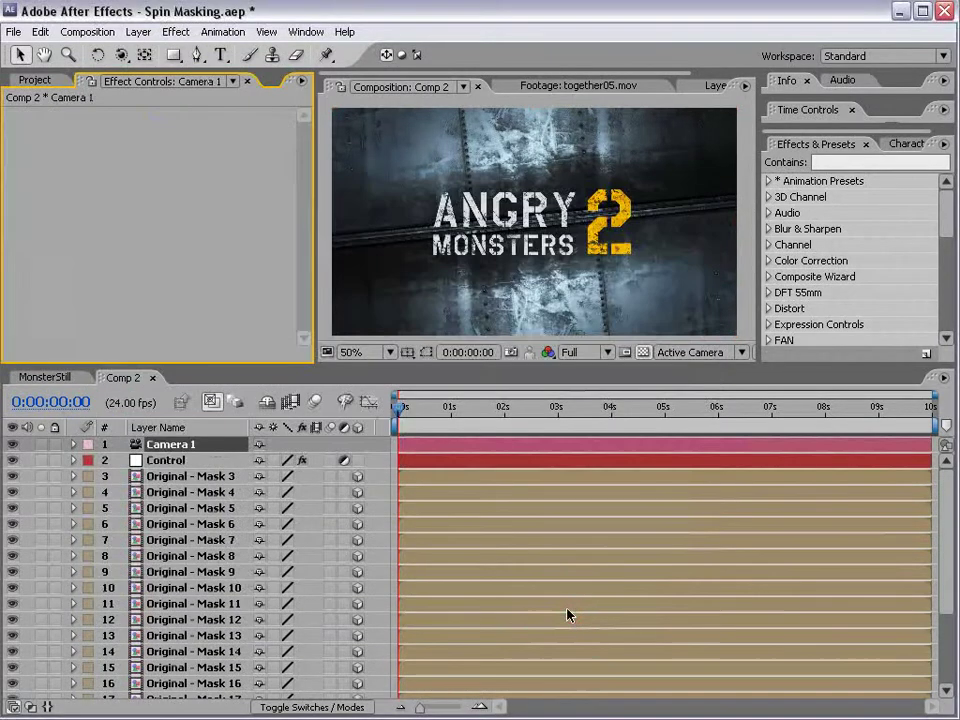
Add a Point light with 100% intensity and shadow casting off, and position it just above the yellow 2.
left_click(139, 33)
mouse_move(147, 51)
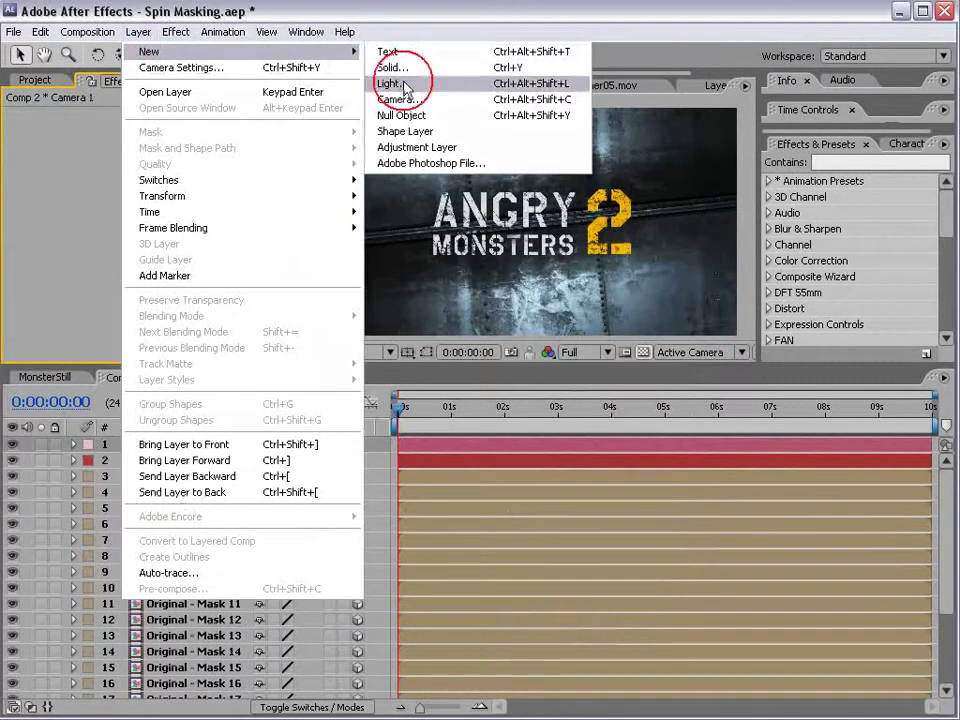
left_click(400, 81)
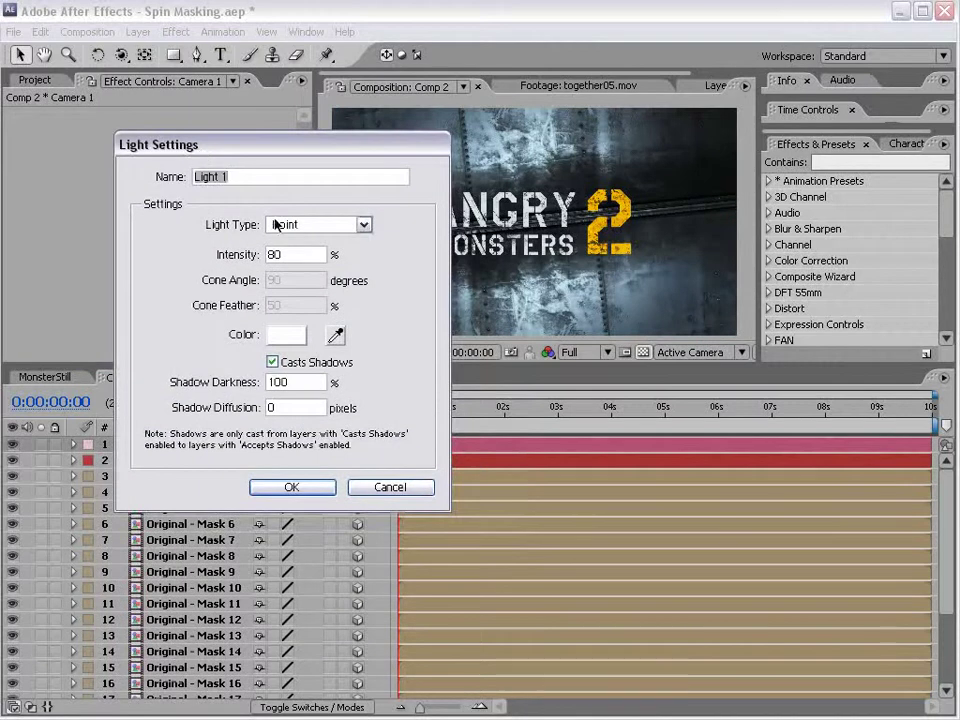
left_click(326, 222)
left_click(287, 265)
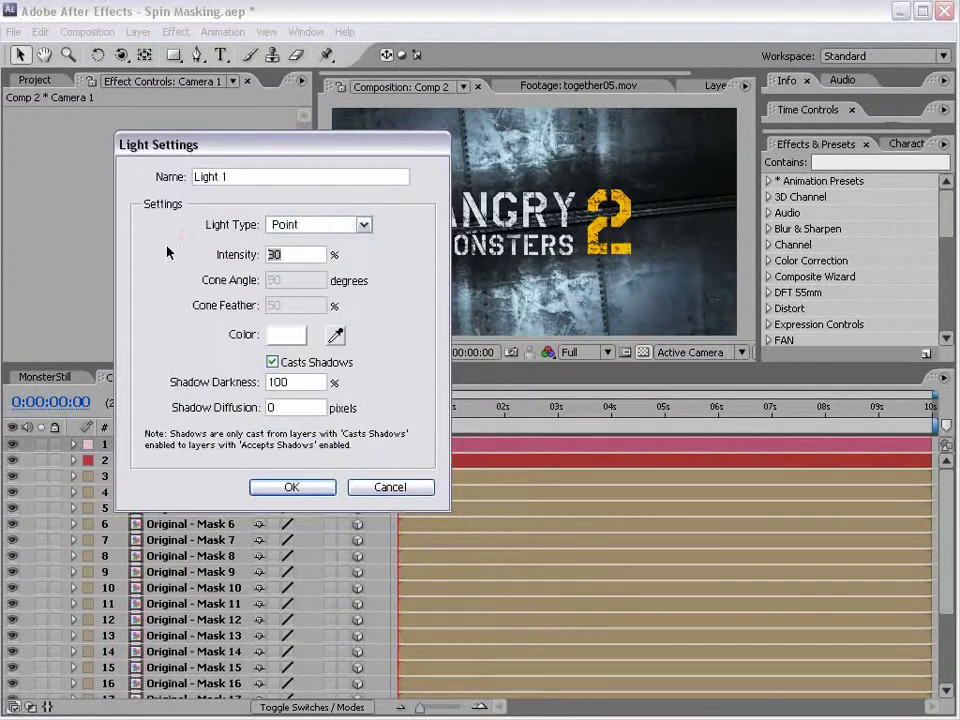
left_click(285, 361)
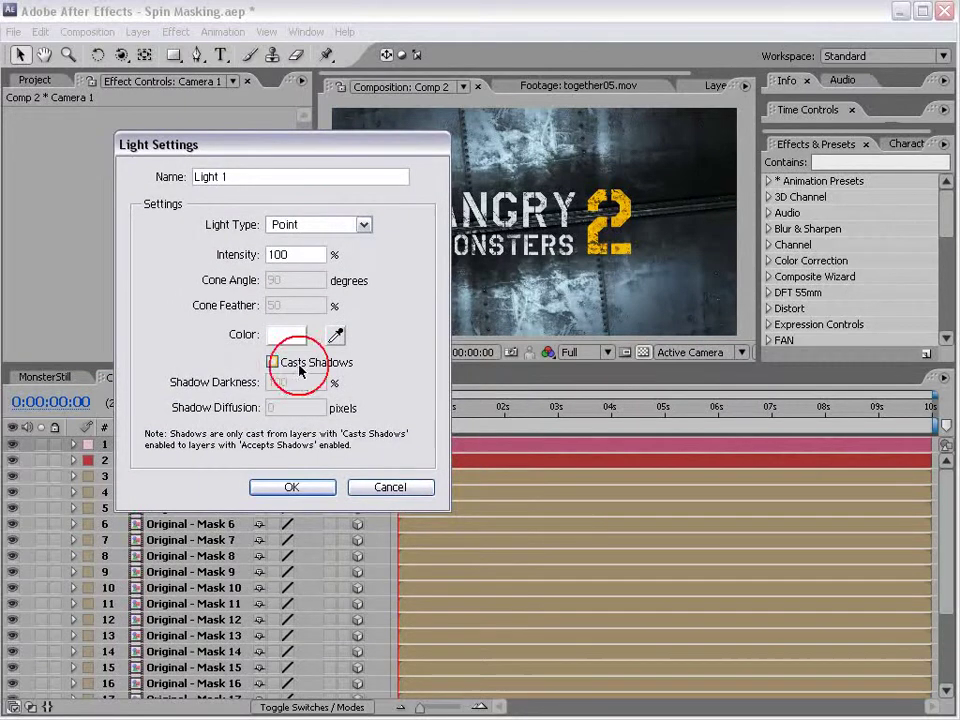
left_click(292, 486)
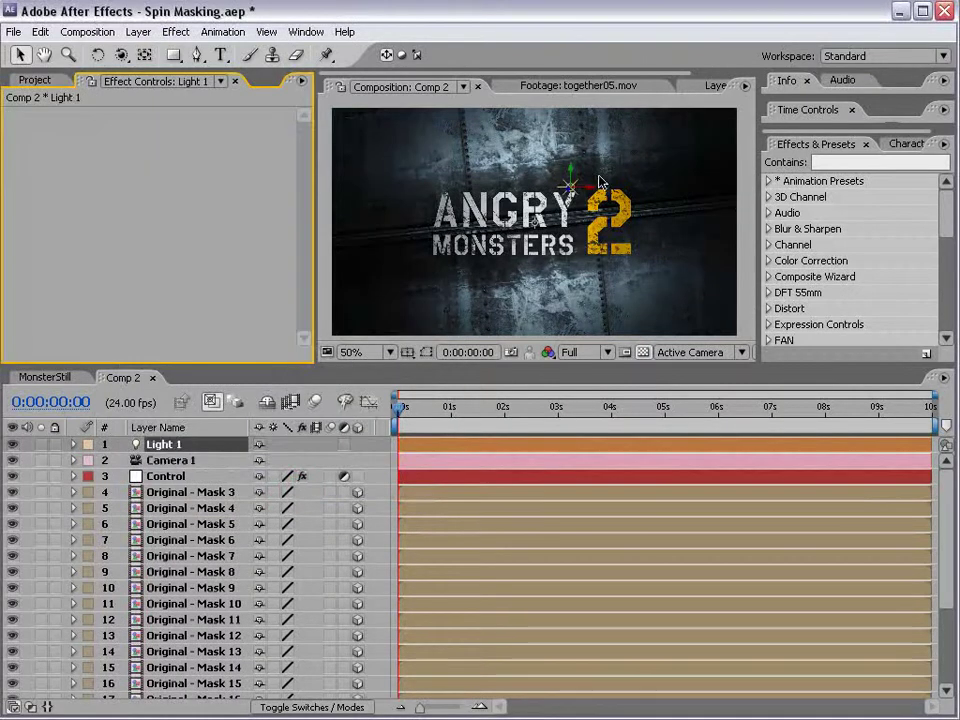
left_click_drag(590, 192, 626, 162)
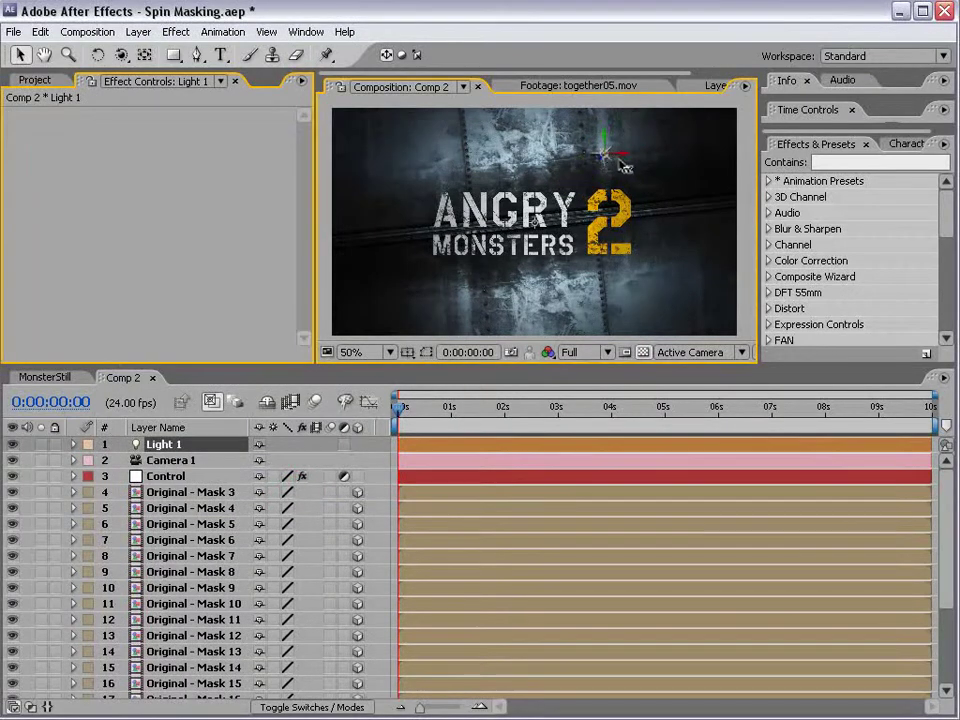
Scatter the shard layers in depth by changing Control's Position slider to about -789.
left_click(175, 447)
left_click(152, 477)
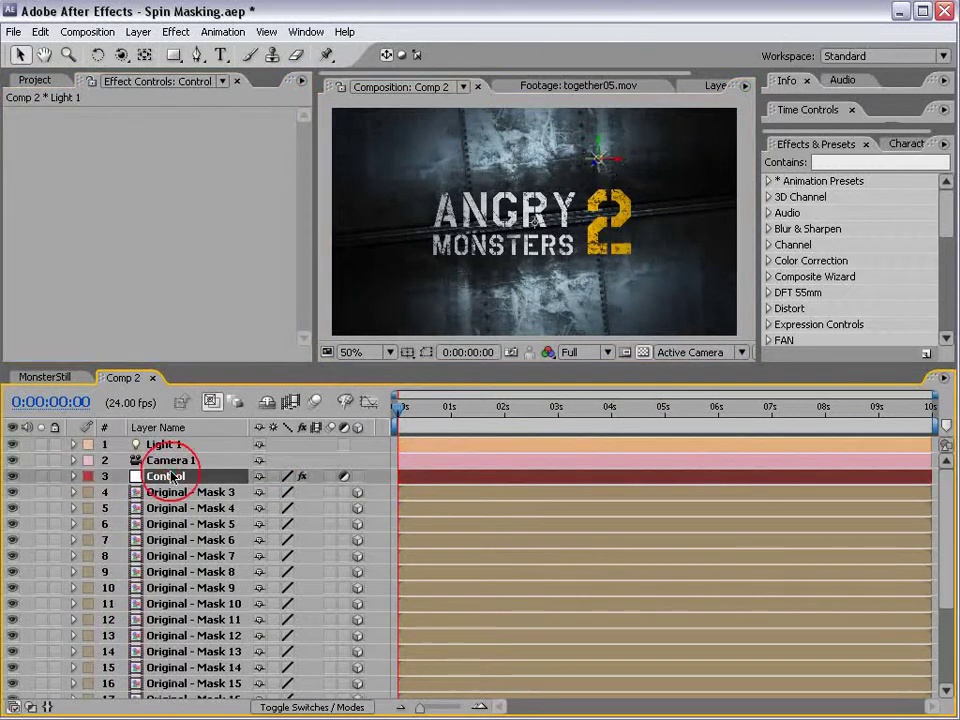
left_click(50, 114)
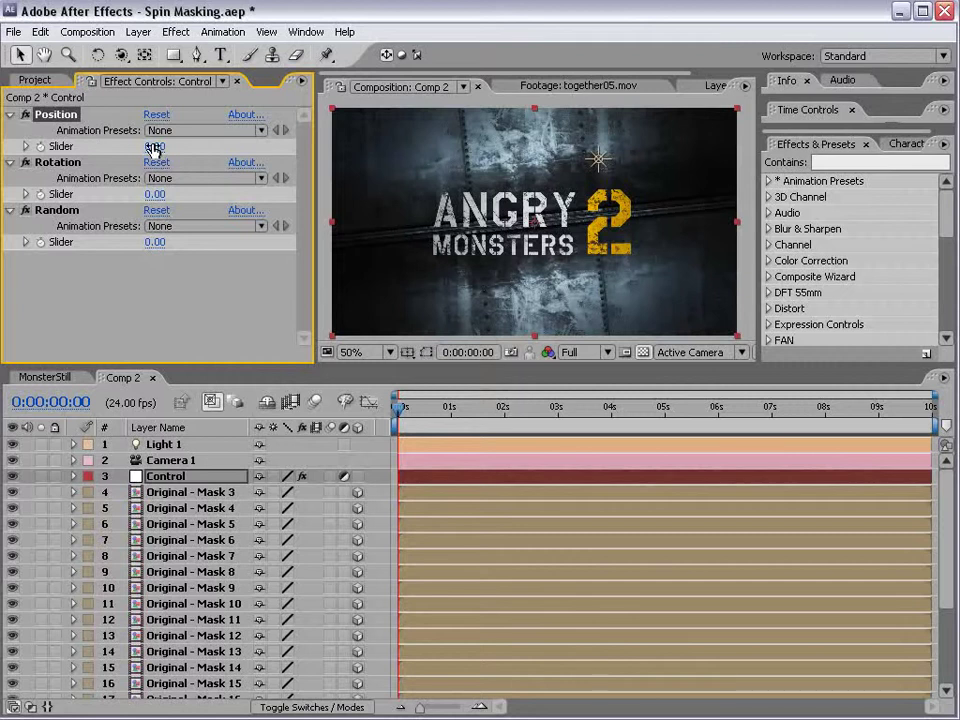
left_click_drag(155, 146, 103, 146)
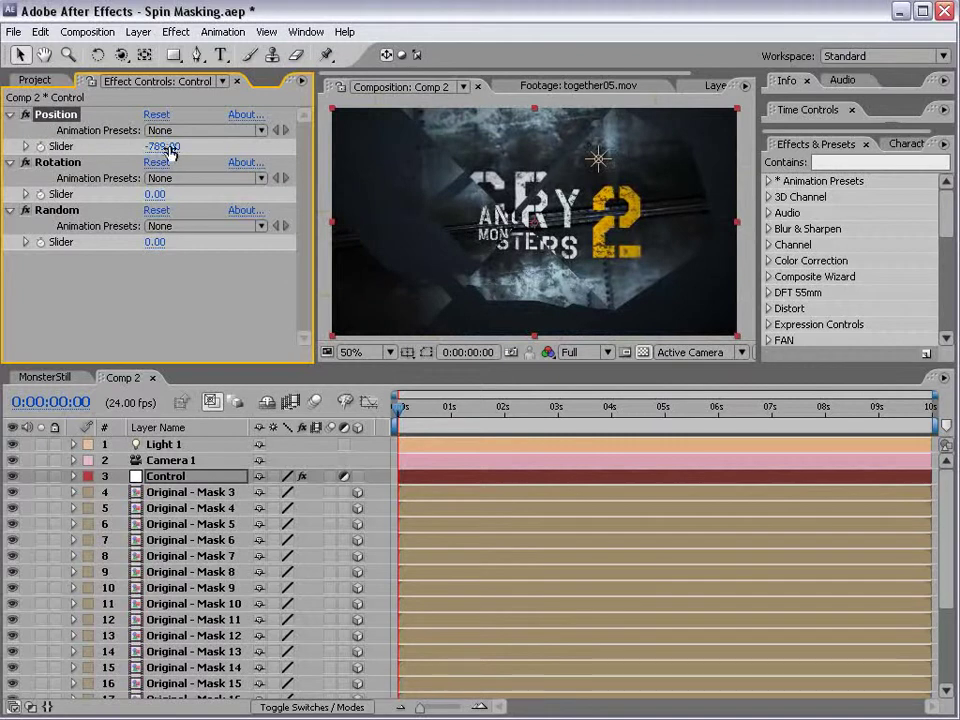
Set Control's Rotation slider to 147 and its Position slider to -679 to spin and scatter the shards.
left_click(58, 165)
left_click_drag(155, 194, 232, 178)
left_click_drag(309, 178, 260, 179)
left_click_drag(161, 146, 195, 146)
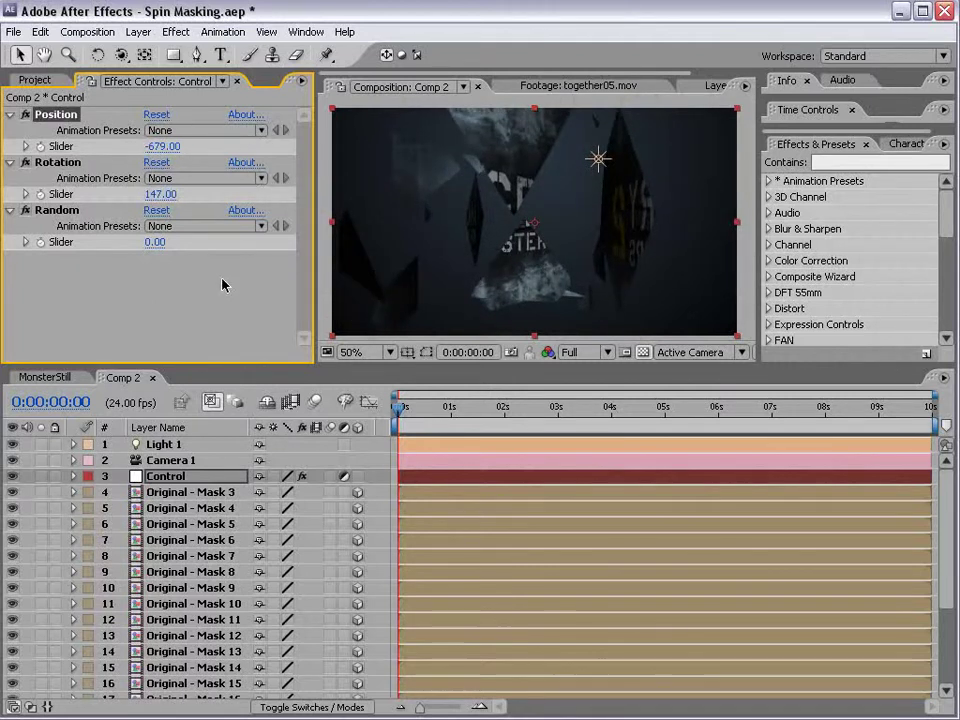
Reveal Control's effect sliders in the timeline and start keyframing Position and Rotation at 0:00:00:00.
left_click(174, 476)
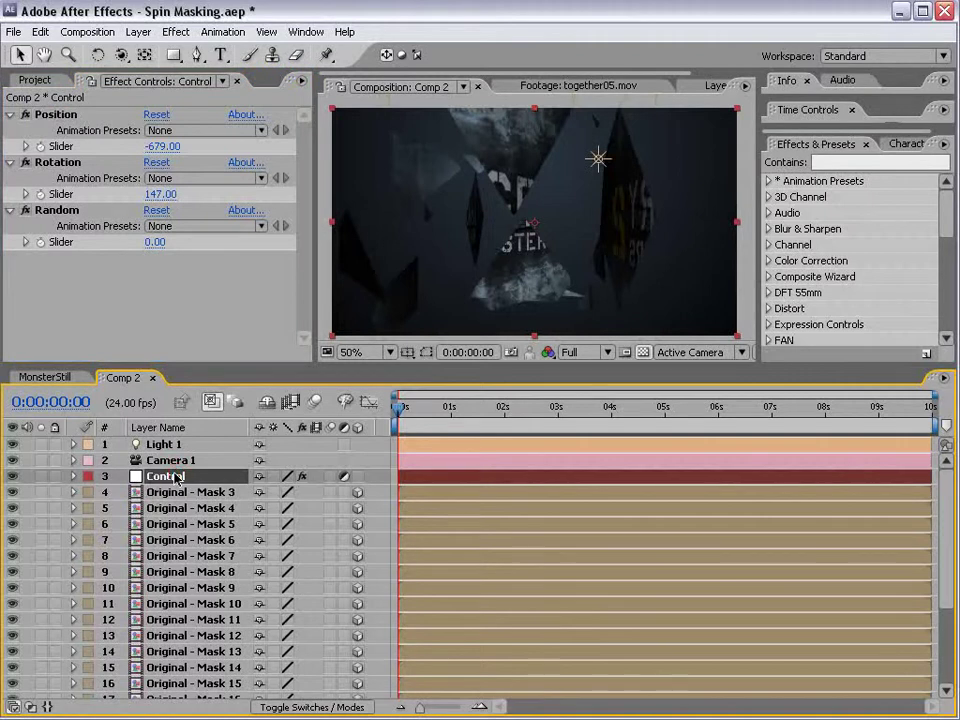
key("e")
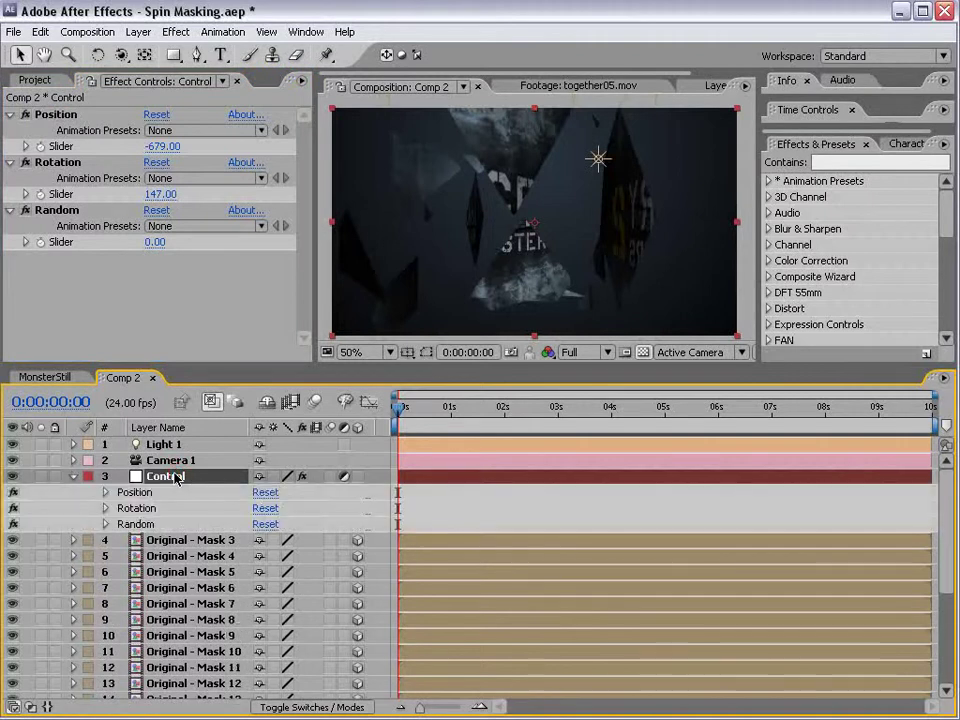
left_click(103, 508)
left_click(105, 493)
left_click(130, 492)
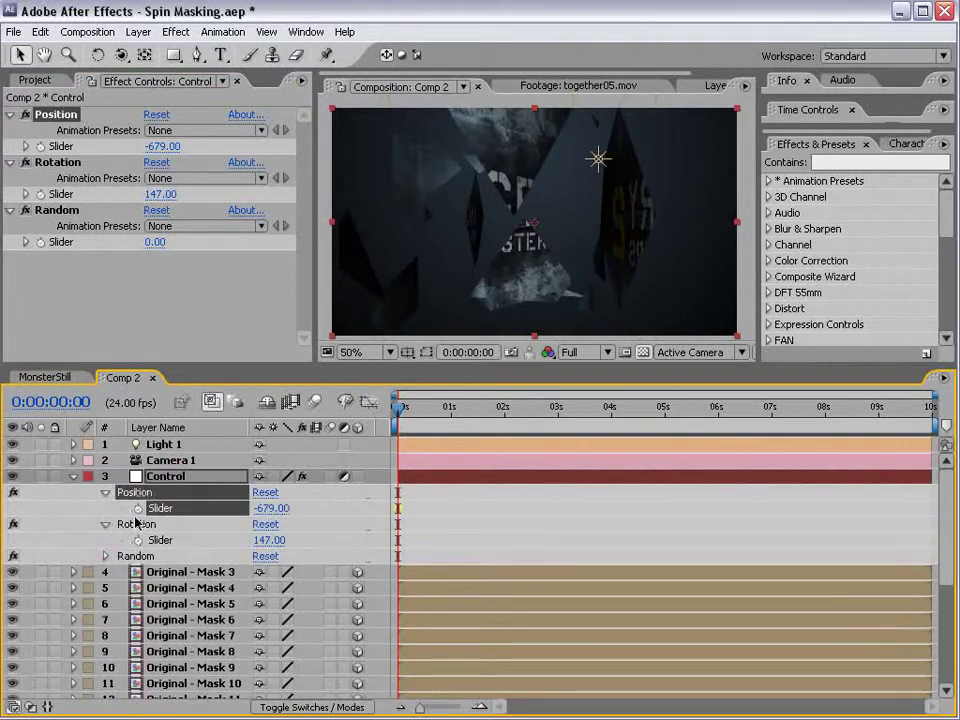
left_click(138, 508)
left_click(138, 540)
Set Control's Position and Rotation sliders to 0 at 0:00:01:20 and preview the assembling title.
mouse_move(489, 408)
left_mouse_down()
mouse_move(519, 416)
mouse_move(497, 420)
left_mouse_up()
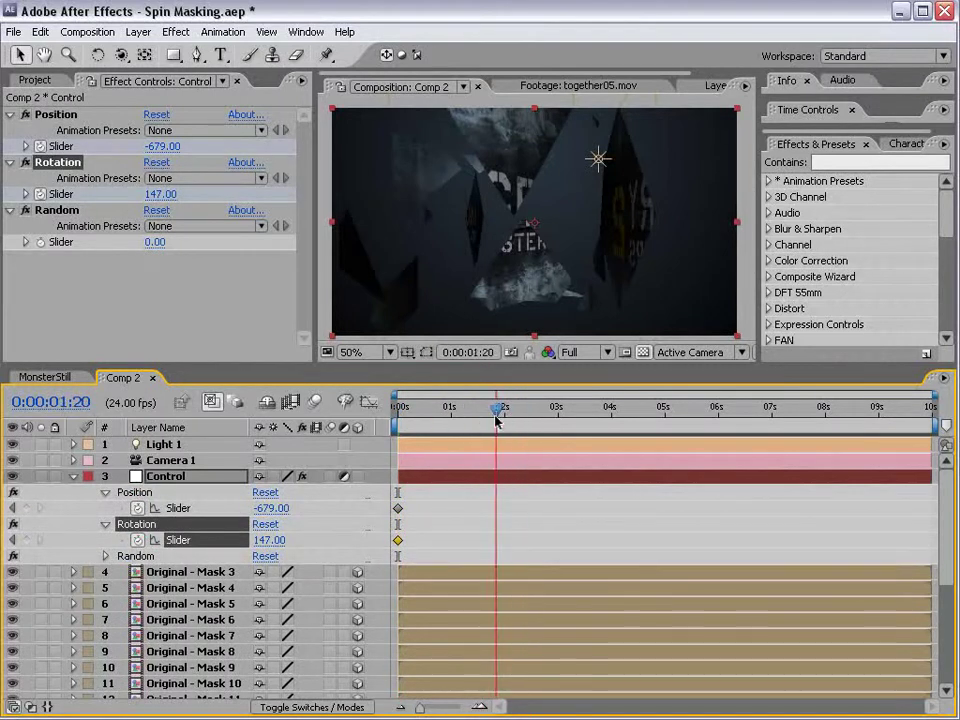
left_click(158, 114)
left_click(158, 195)
key("Return")
left_click_drag(514, 499, 476, 552)
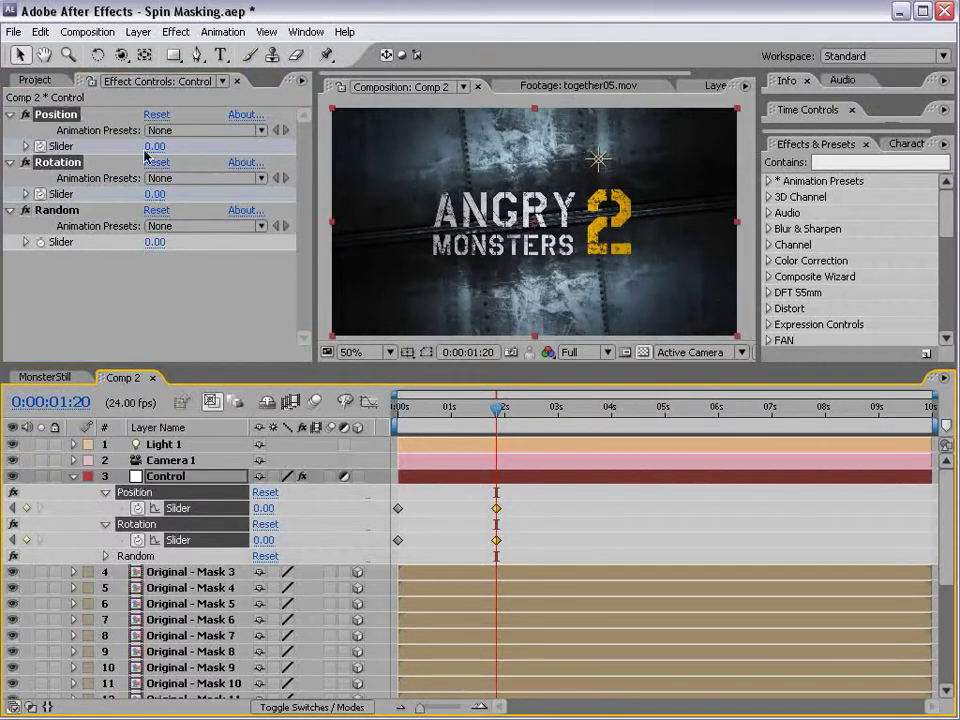
left_click_drag(474, 416, 497, 411)
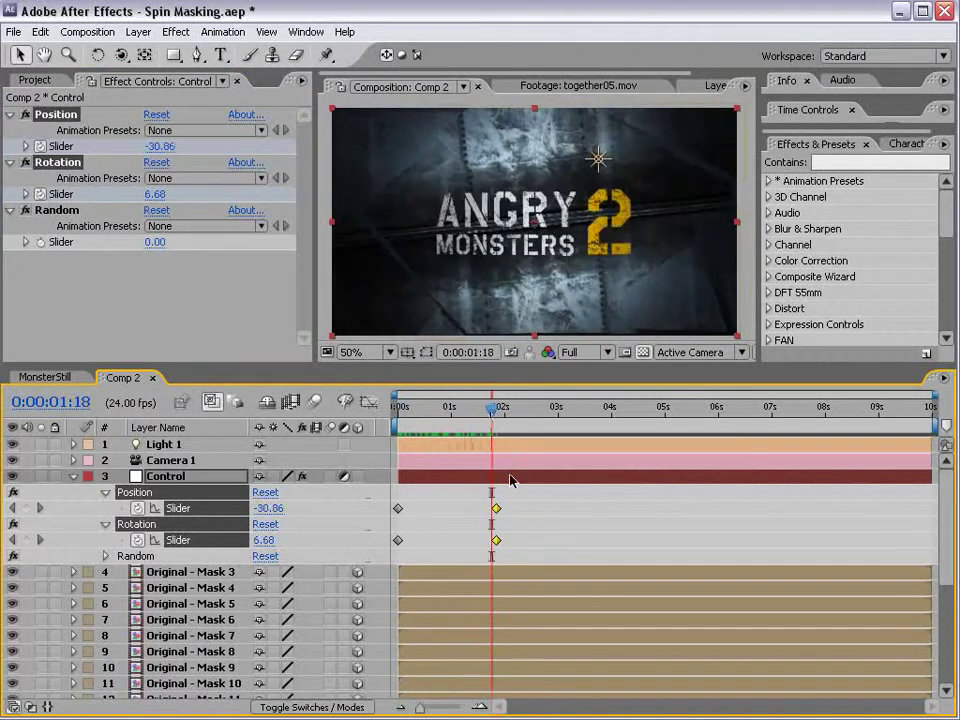
Try Easy Ease on Control's two end keyframes, preview the motion, and undo the easing.
left_click(499, 510)
left_click_drag(501, 515, 476, 556)
right_click(497, 510)
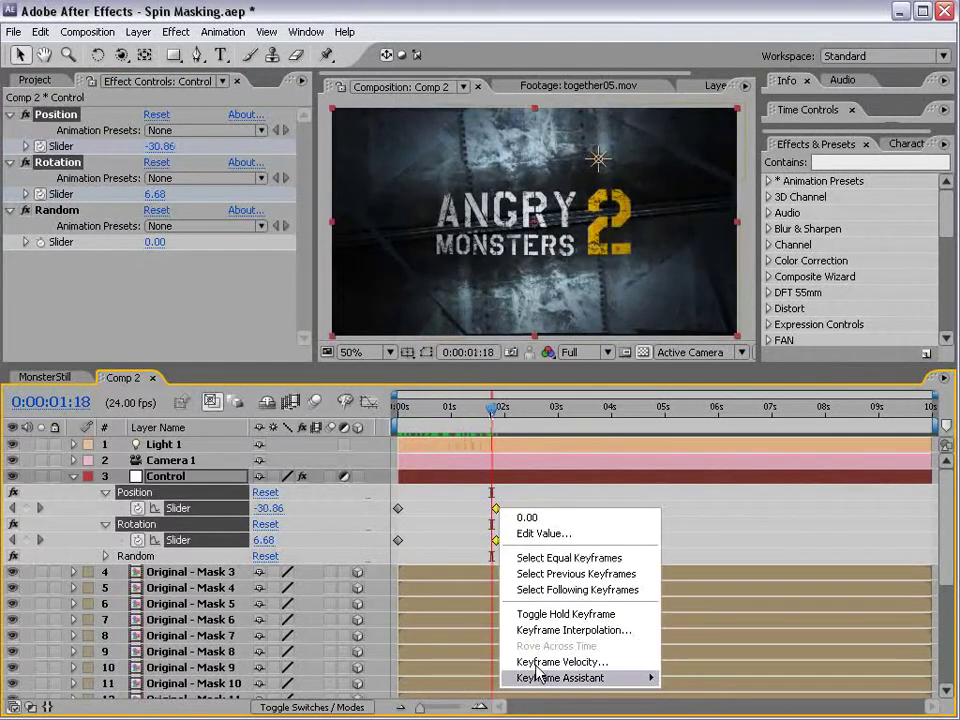
mouse_move(546, 678)
left_click(697, 709)
left_click_drag(491, 408, 472, 434)
key("ctrl+z")
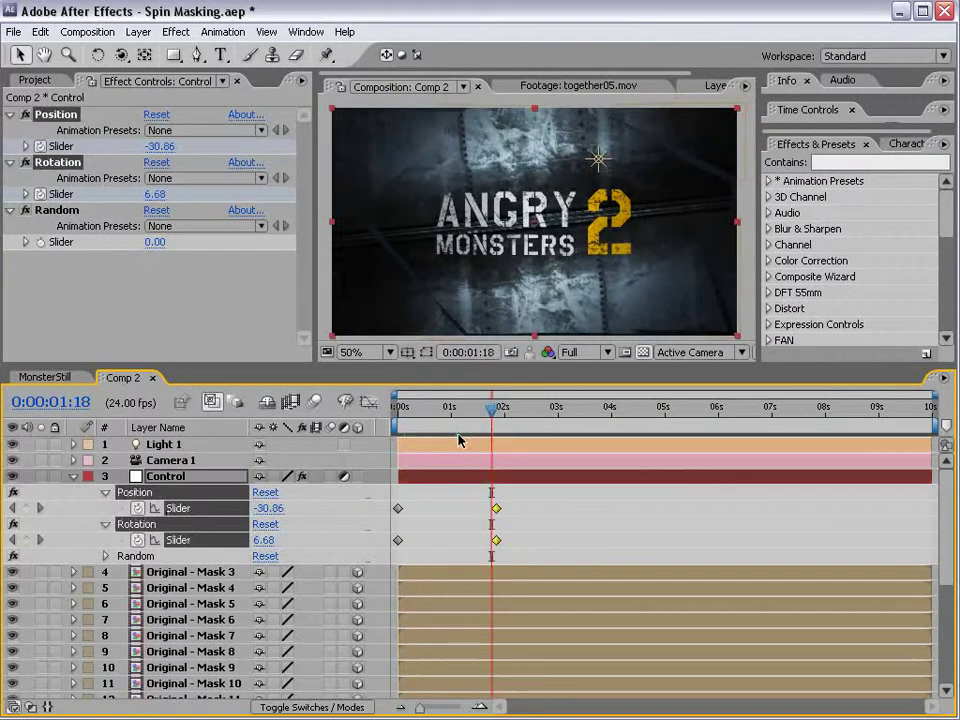
Apply Easy Ease to Control's Position and Rotation keyframes at 0:00:01:20 and return to the first frame.
right_click(497, 510)
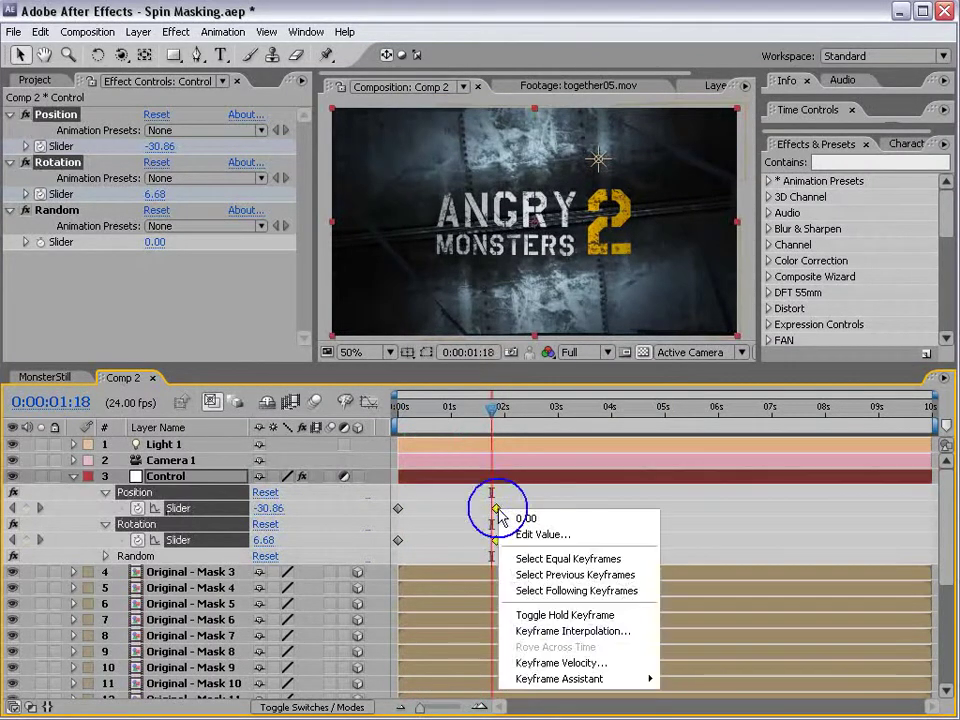
mouse_move(540, 679)
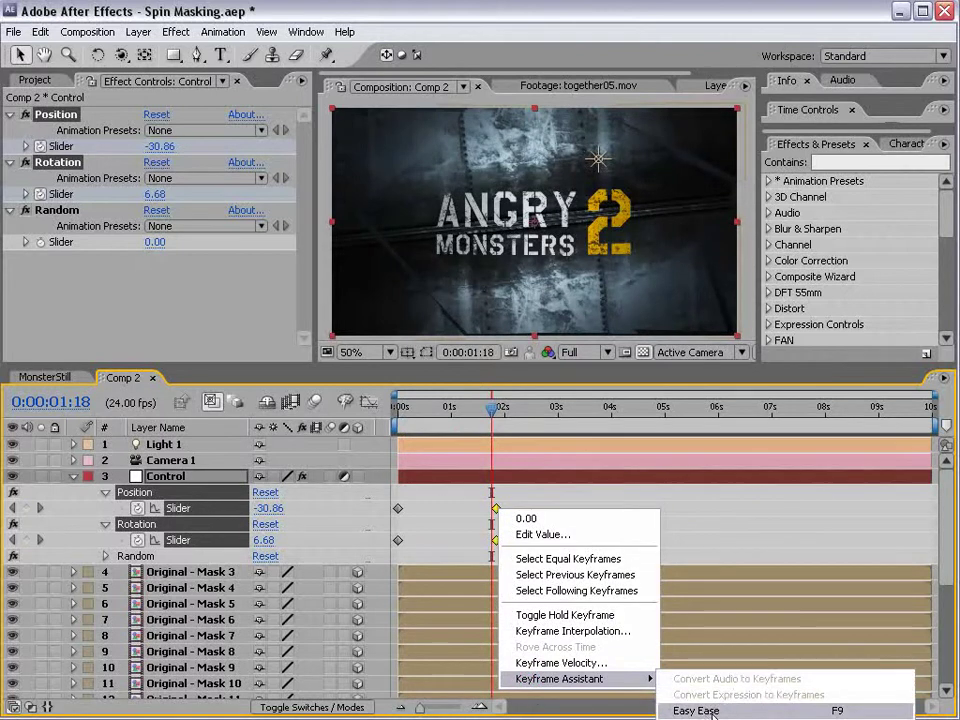
left_click(727, 710)
left_click_drag(491, 408, 389, 424)
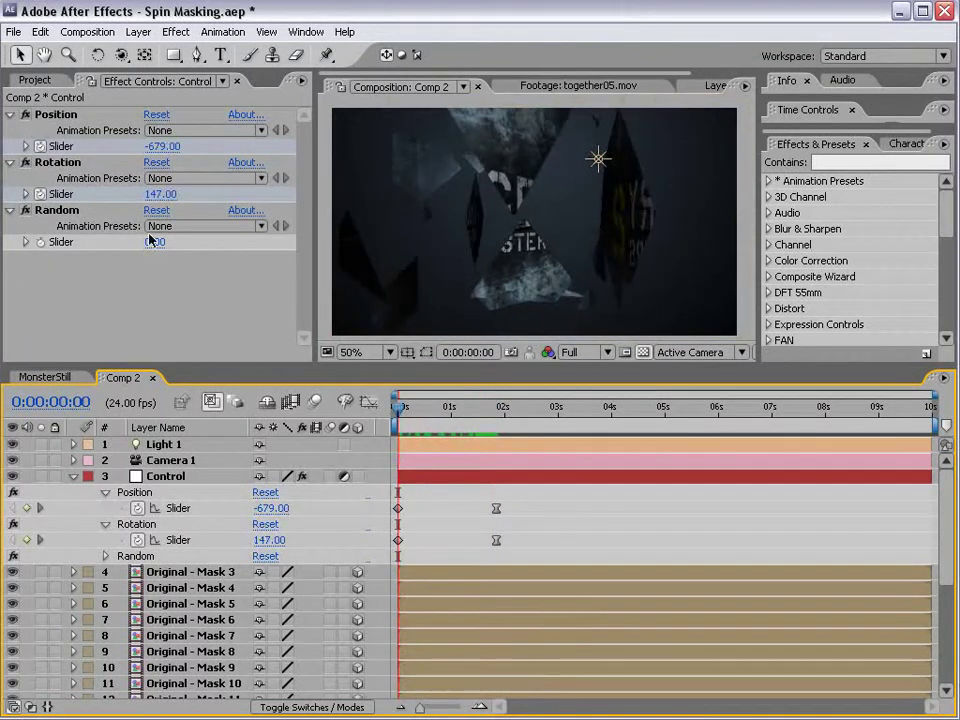
Set Control's first keyframes to Rotation 0 and Position -2599, and preview the position-only scatter.
left_click(158, 195)
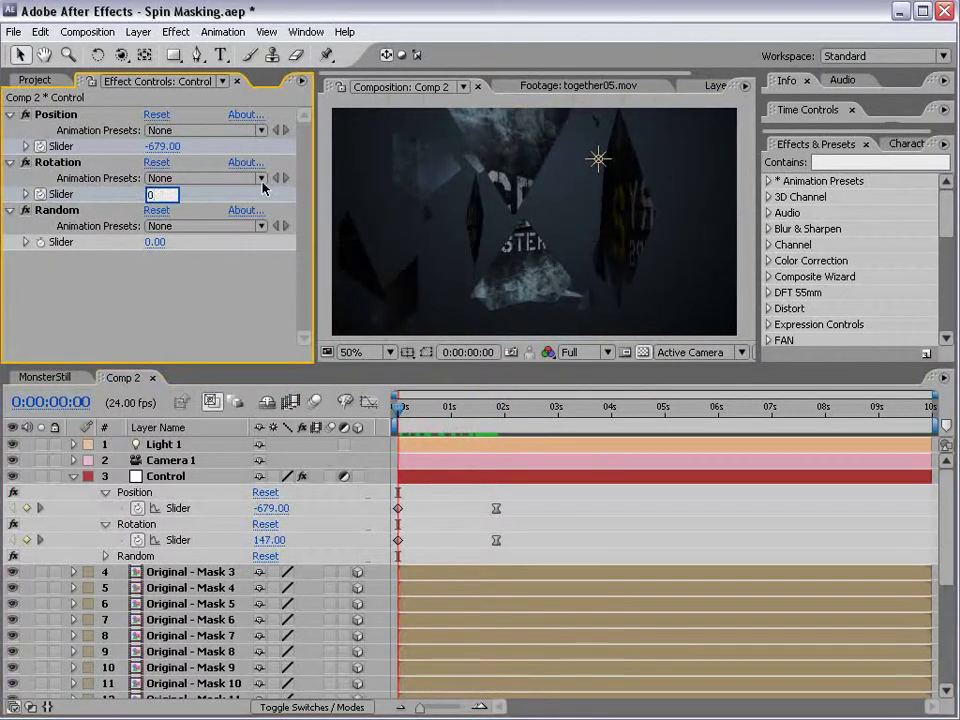
key("Return")
left_click_drag(160, 150, 2, 170)
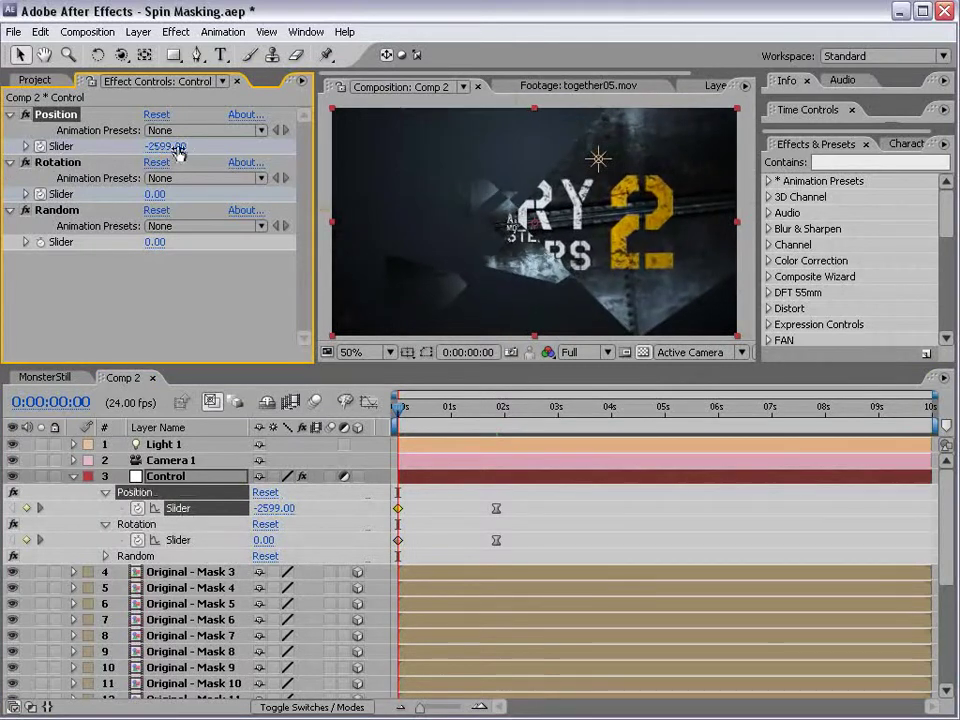
mouse_move(406, 412)
left_mouse_down()
mouse_move(496, 410)
mouse_move(414, 407)
left_mouse_up()
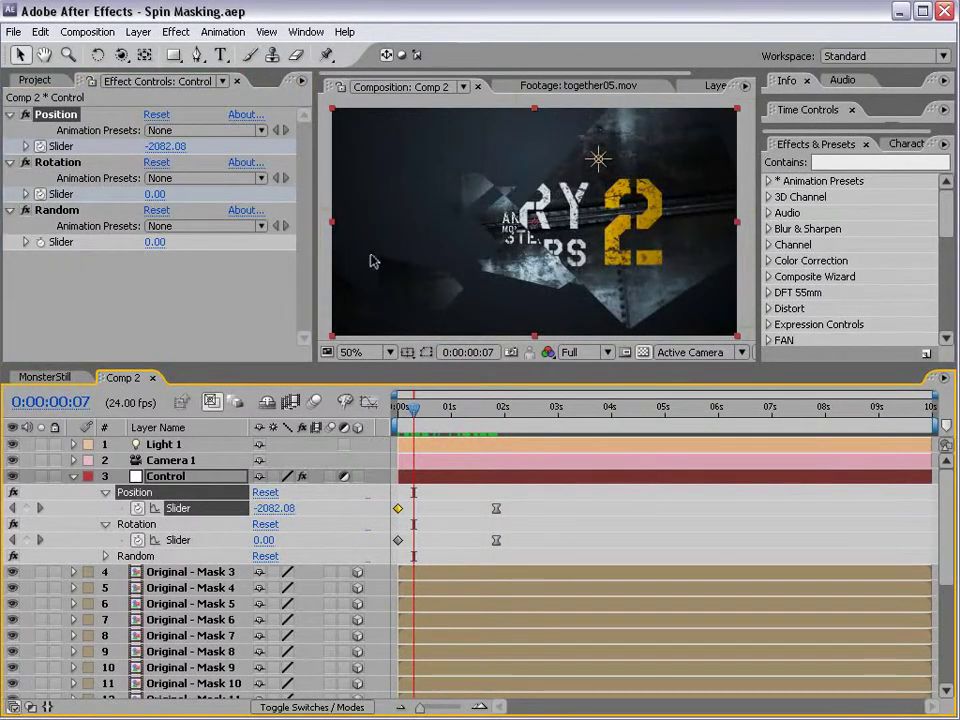
Try values of 13, 24 and 9 for Control's Random slider, previewing the different shard scatters.
left_click(52, 212)
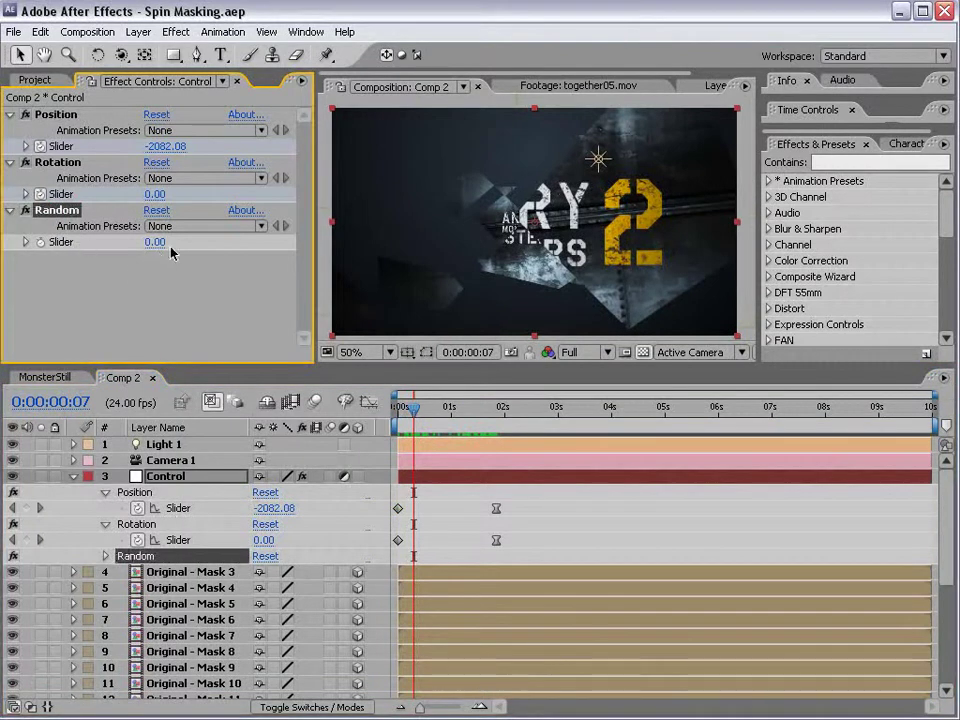
left_click_drag(157, 243, 160, 242)
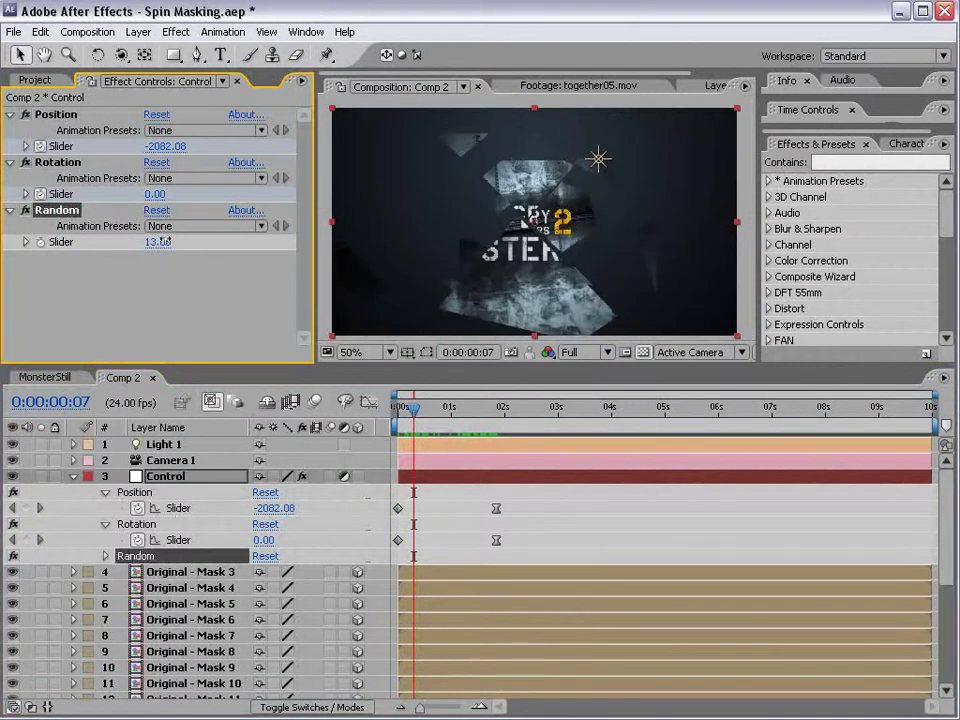
mouse_move(406, 408)
left_mouse_down()
mouse_move(483, 410)
mouse_move(398, 410)
left_mouse_up()
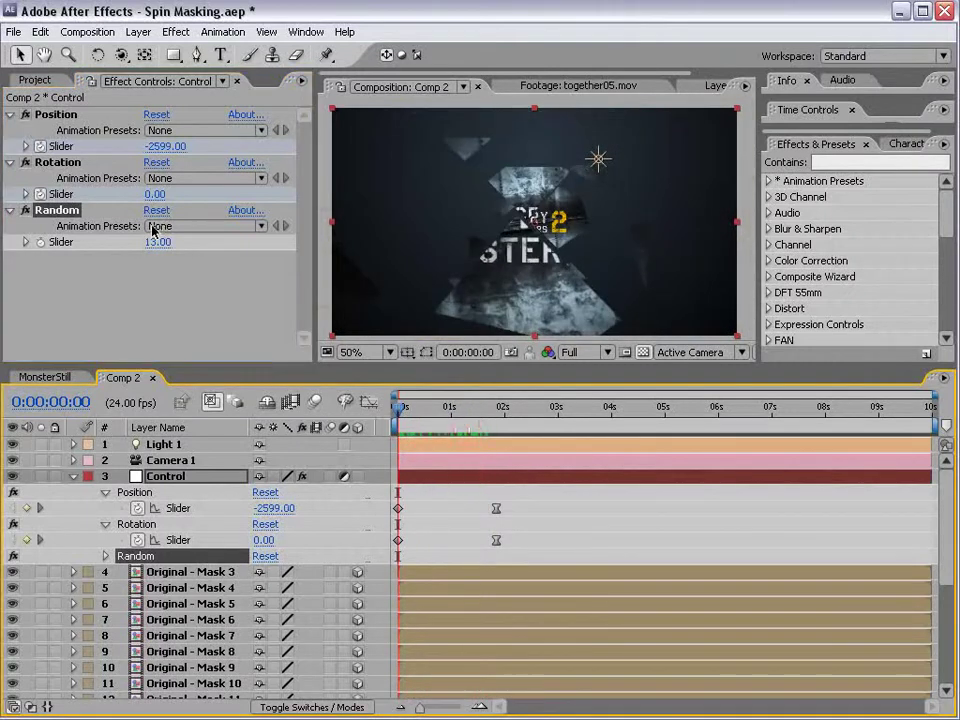
left_click_drag(155, 242, 160, 242)
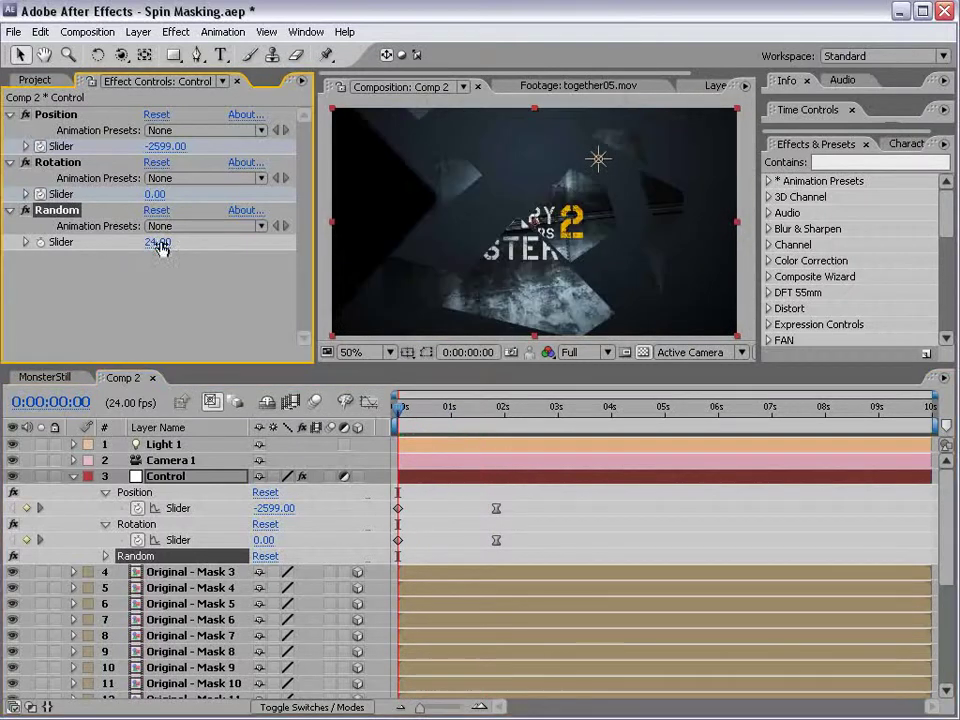
left_click_drag(398, 408, 260, 389)
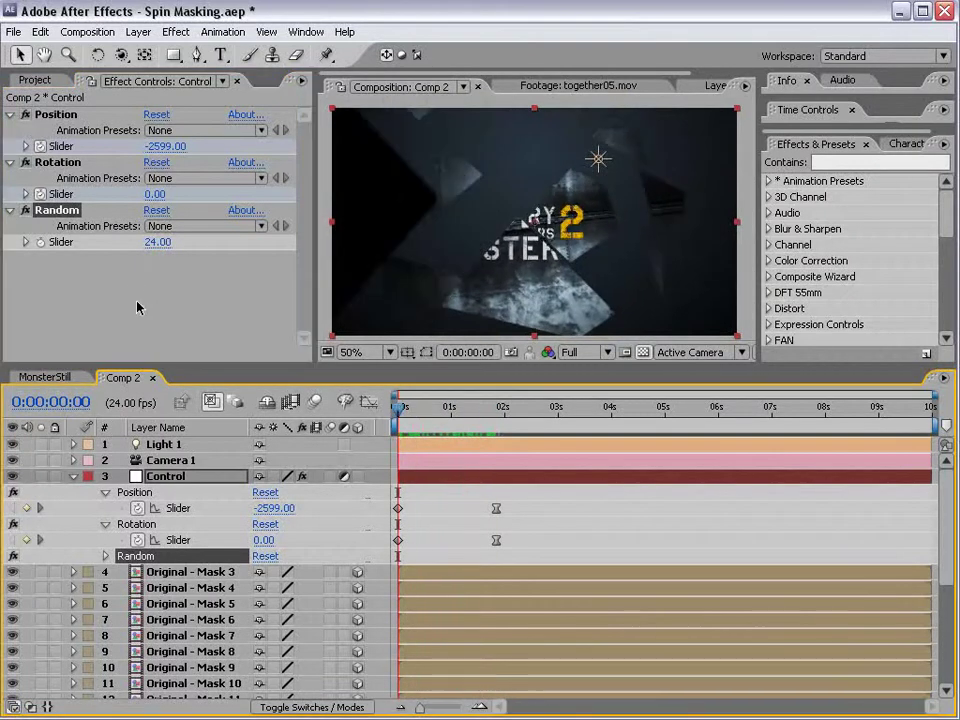
left_click_drag(154, 242, 148, 242)
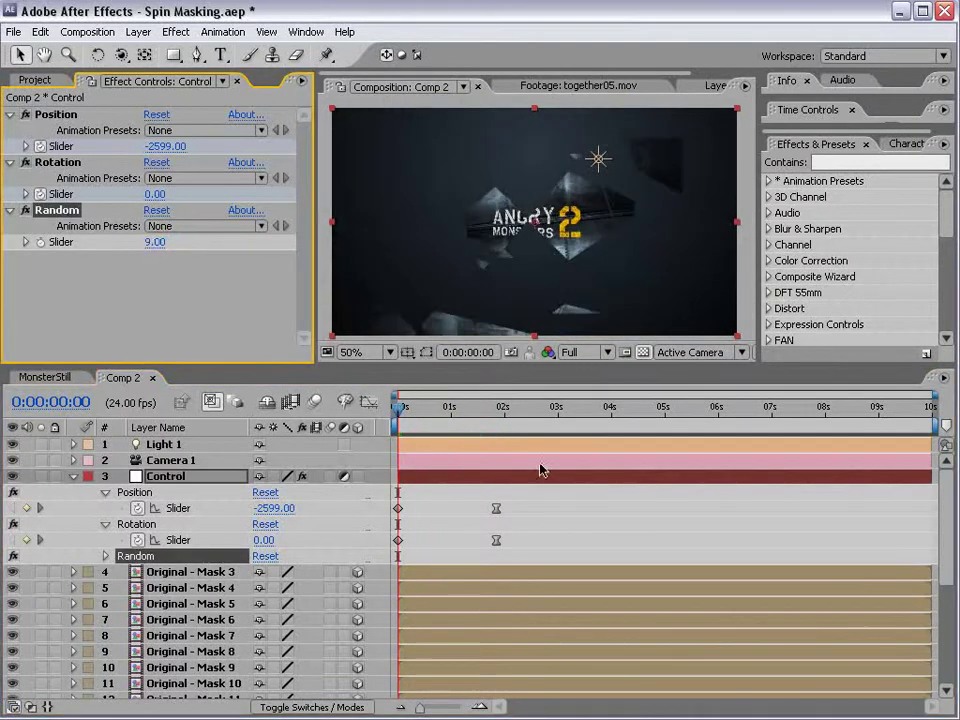
left_click_drag(420, 411, 352, 427)
Set Control's Random slider to 1 and preview the animation up to 0:00:01:20.
left_click(143, 248)
left_click(150, 243)
type("9")
left_click(207, 221)
left_click_drag(420, 423, 497, 415)
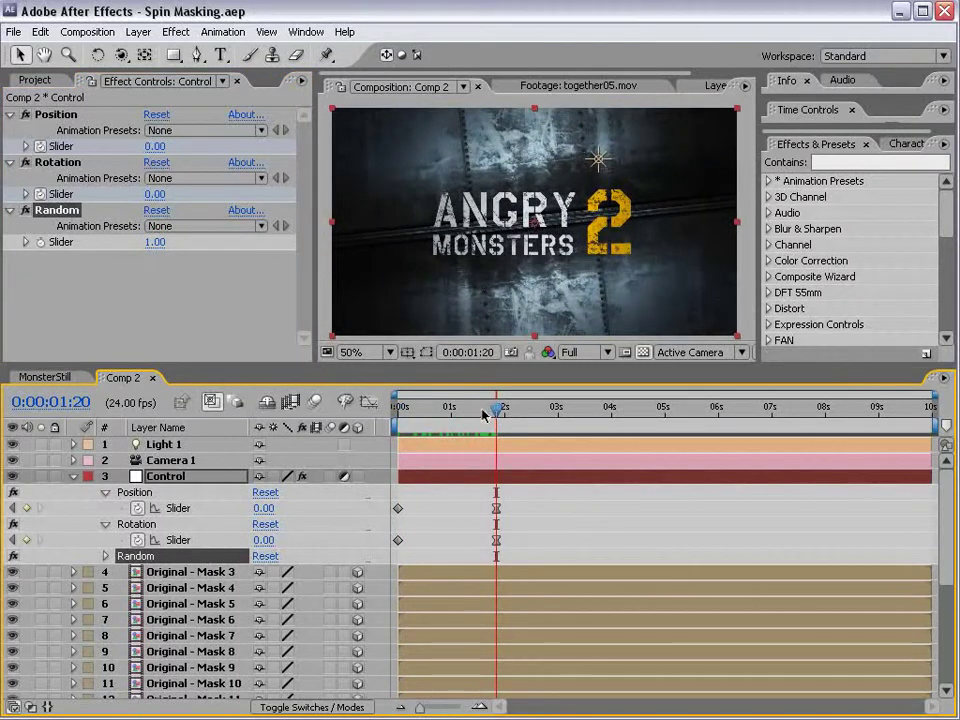
At the first frame, set Control's Rotation slider to 157 and Position slider to 0, and preview up to 0:00:01:00.
left_click(597, 162)
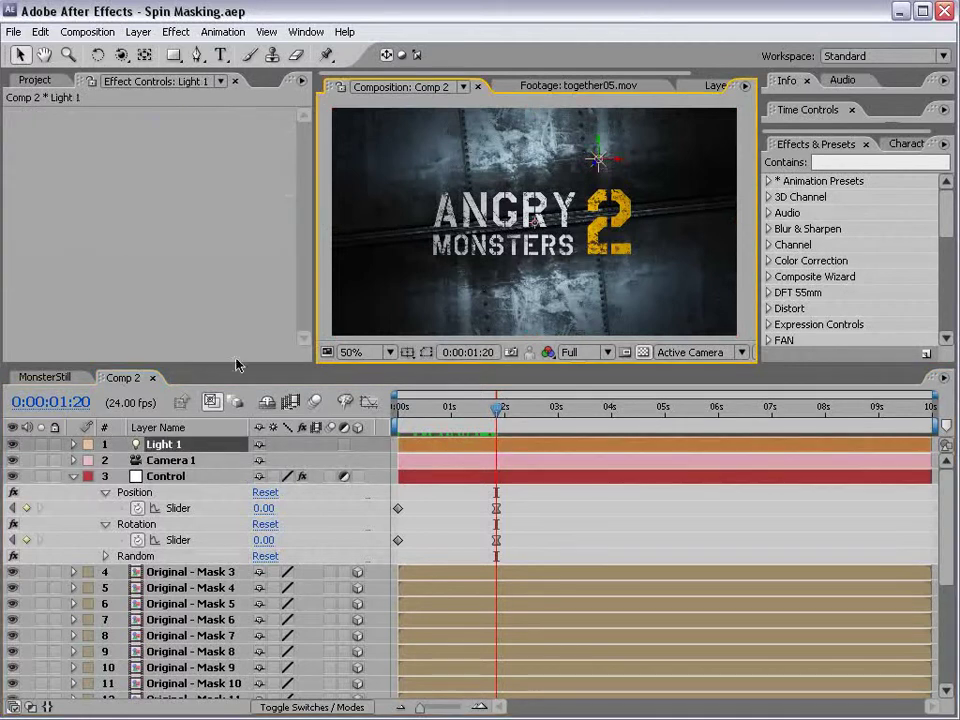
left_click(165, 478)
key("Home")
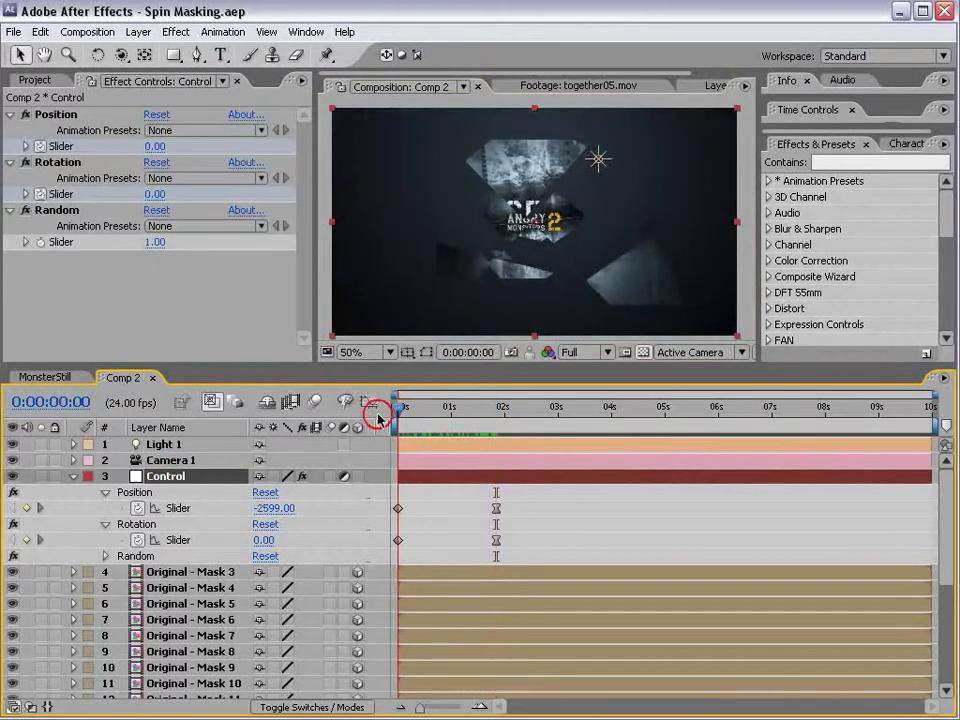
left_click_drag(150, 199, 409, 456)
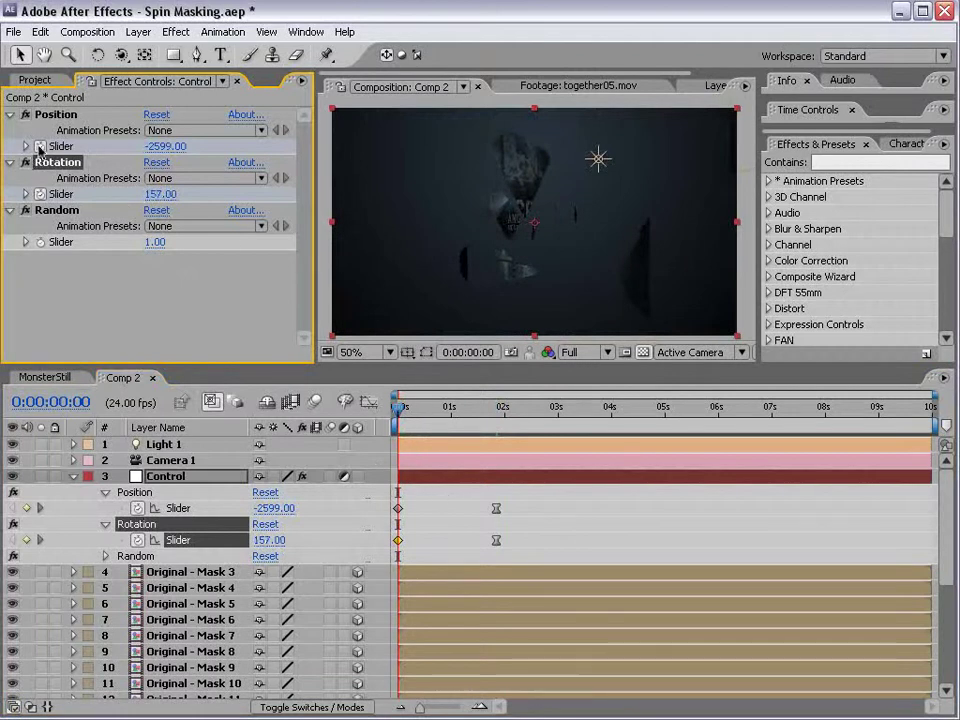
left_click(155, 146)
type("0")
key("Return")
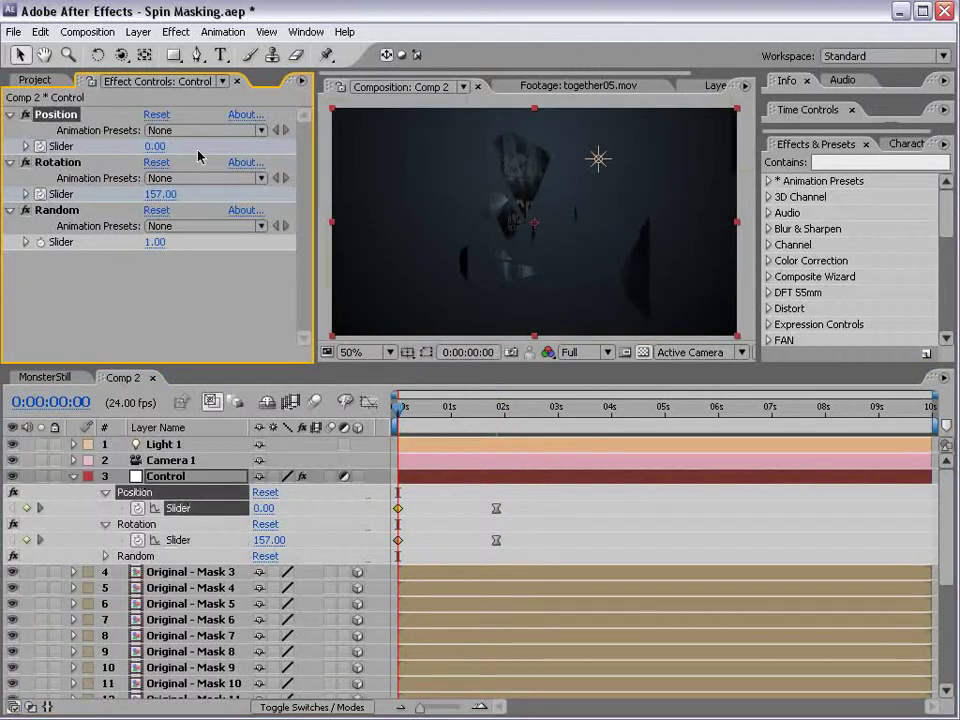
left_click_drag(409, 413, 451, 417)
Duplicate Light 1 and move the copy over the first letters of ANGRY.
left_click(161, 446)
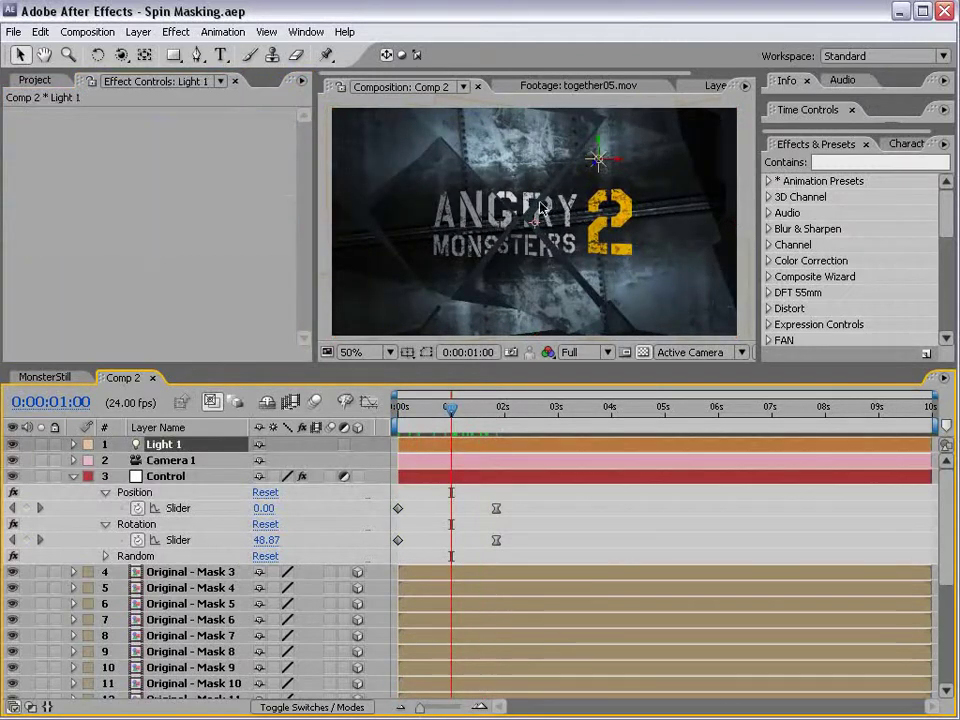
left_click(40, 32)
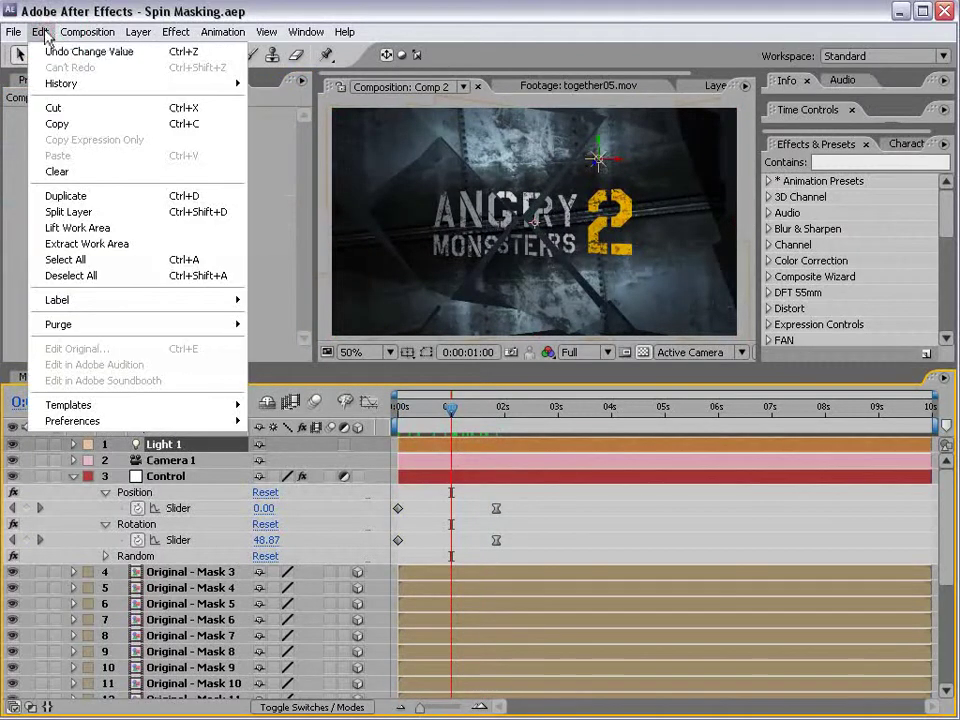
left_click(66, 196)
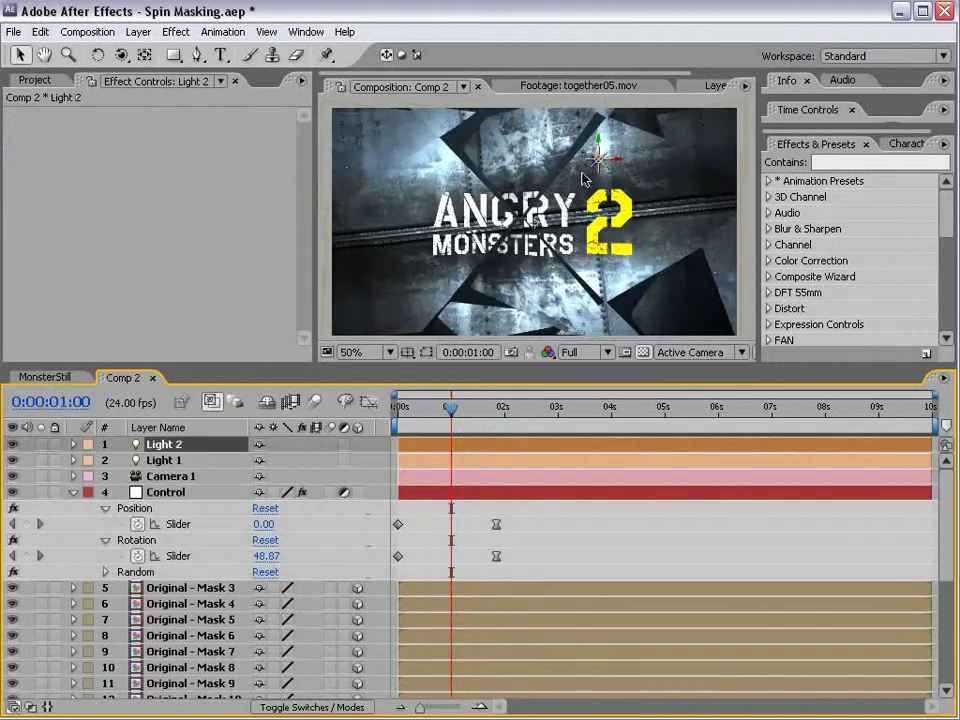
left_click_drag(598, 162, 547, 205)
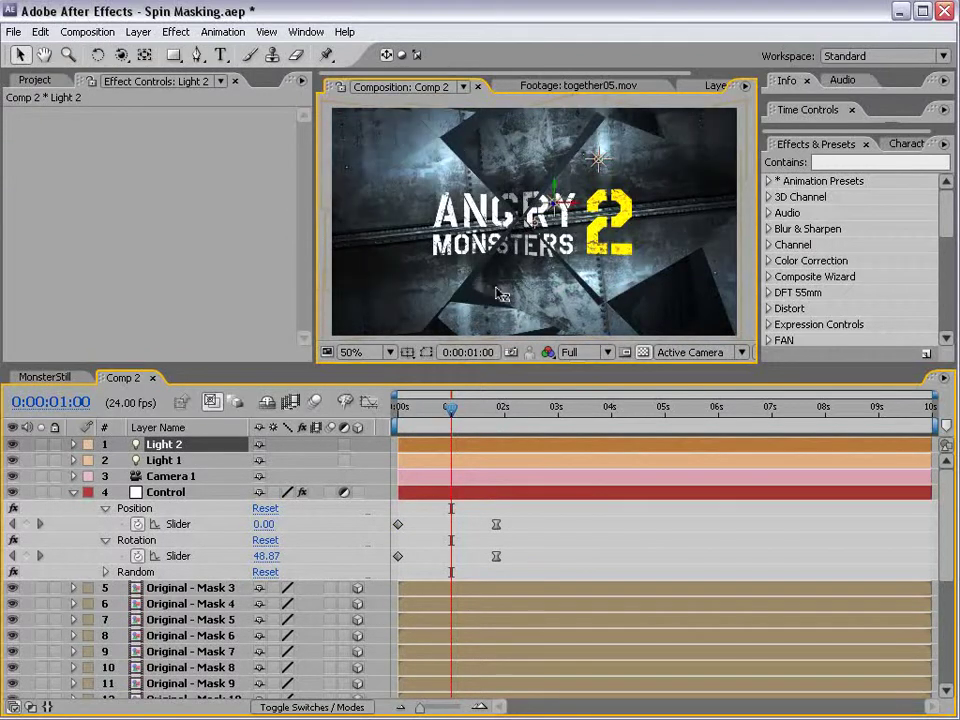
left_click_drag(565, 215, 455, 213)
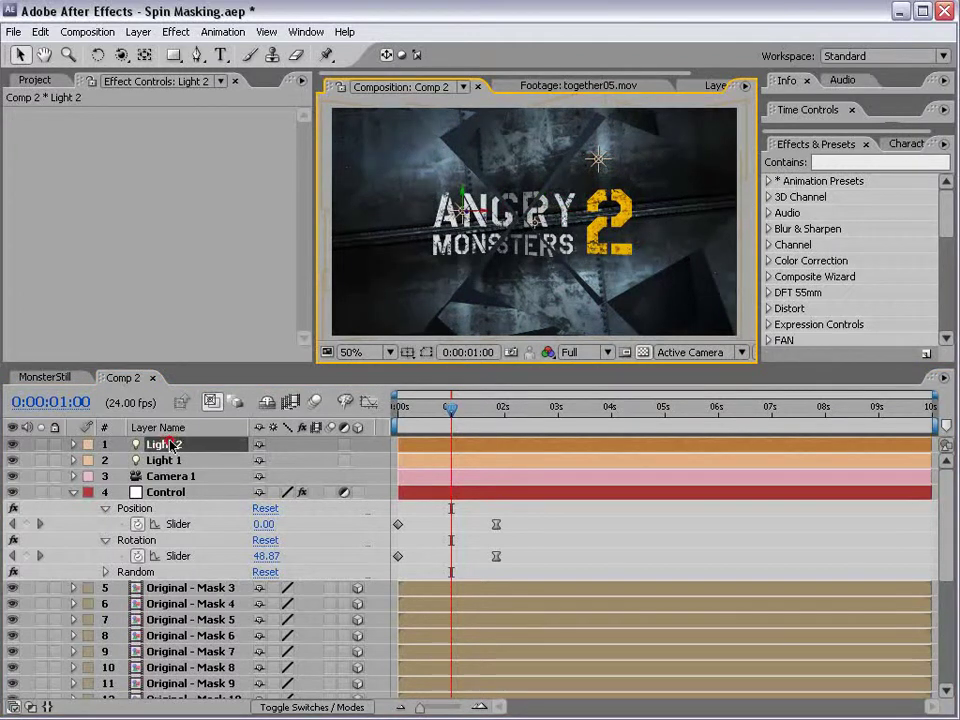
Set Light 2's color to orange F2A500.
key("a")
key("a")
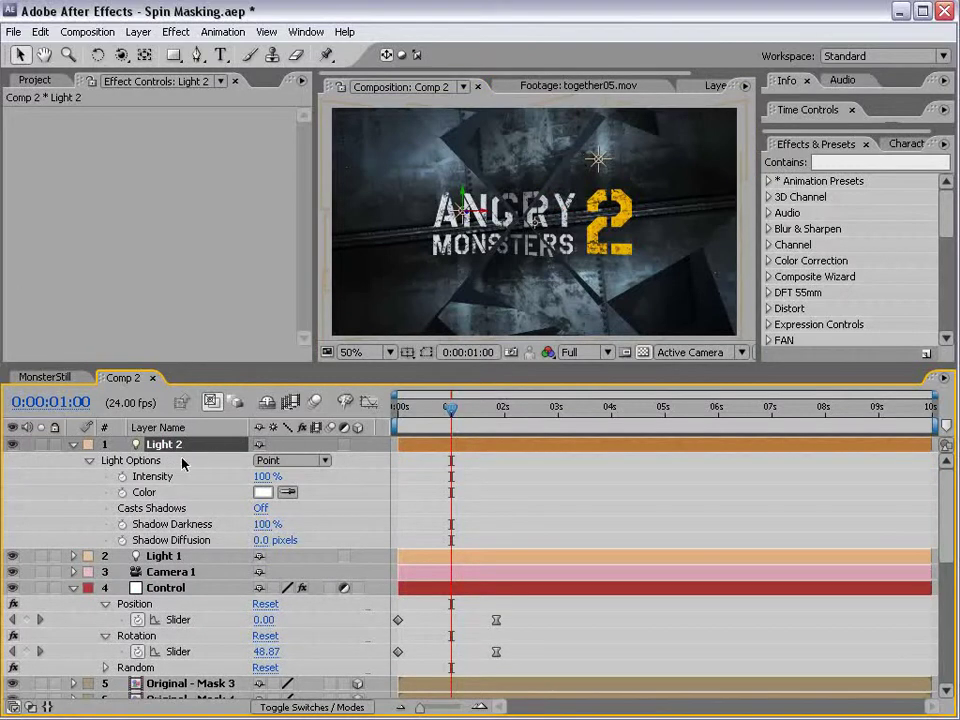
left_click(264, 493)
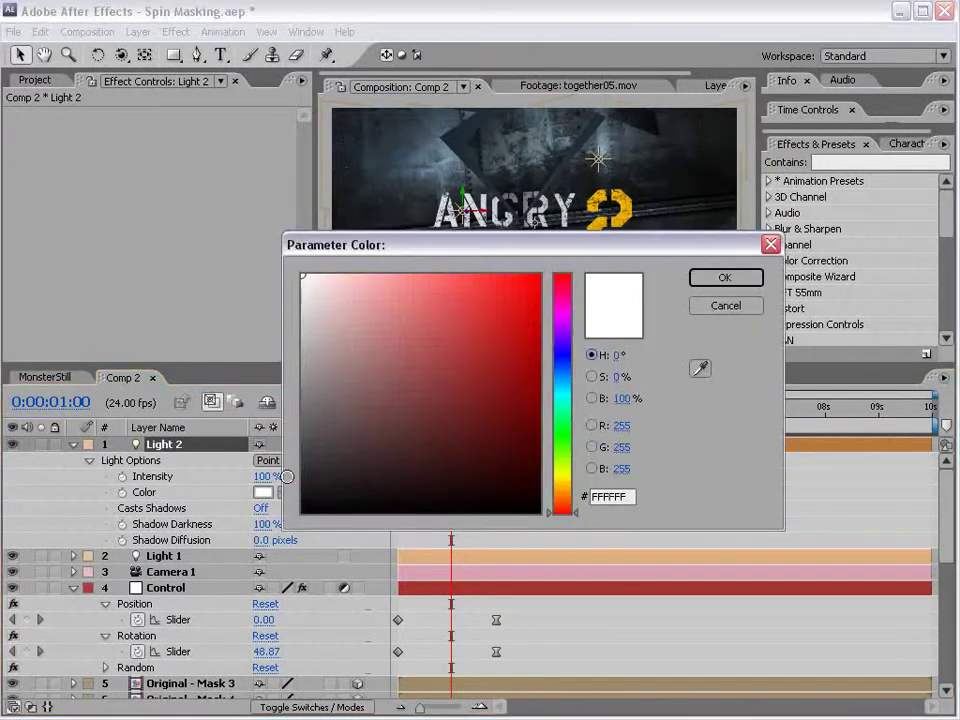
left_click(563, 485)
left_click(540, 283)
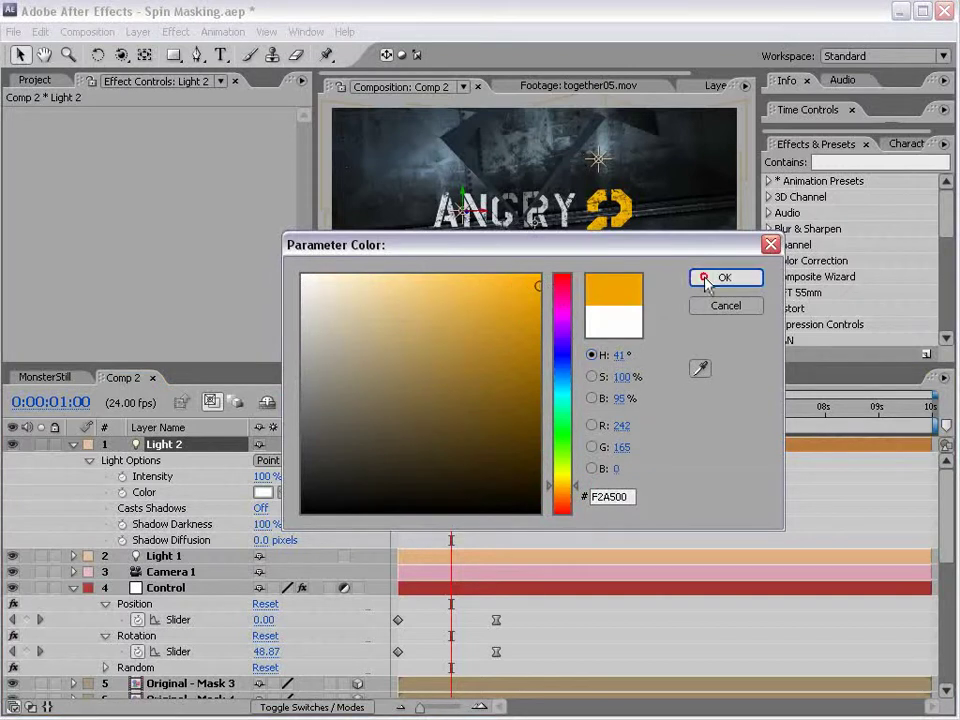
left_click(700, 279)
Try Light 2 intensities of 392% and 290%, previewing the lighting up to 0:00:01:04.
left_click_drag(266, 476, 296, 471)
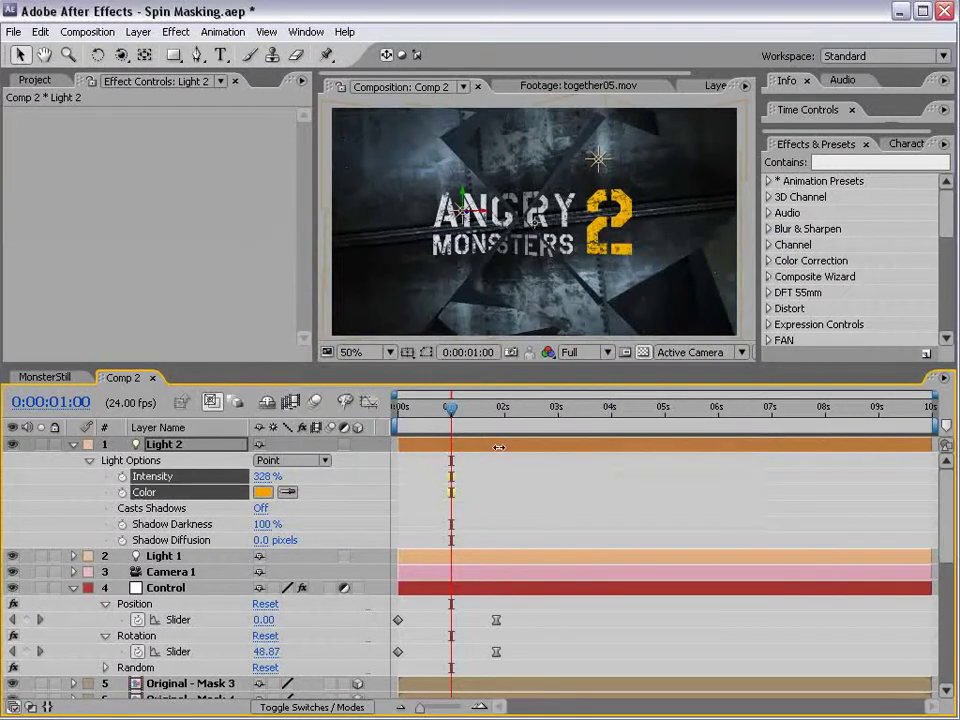
left_click_drag(451, 407, 413, 408)
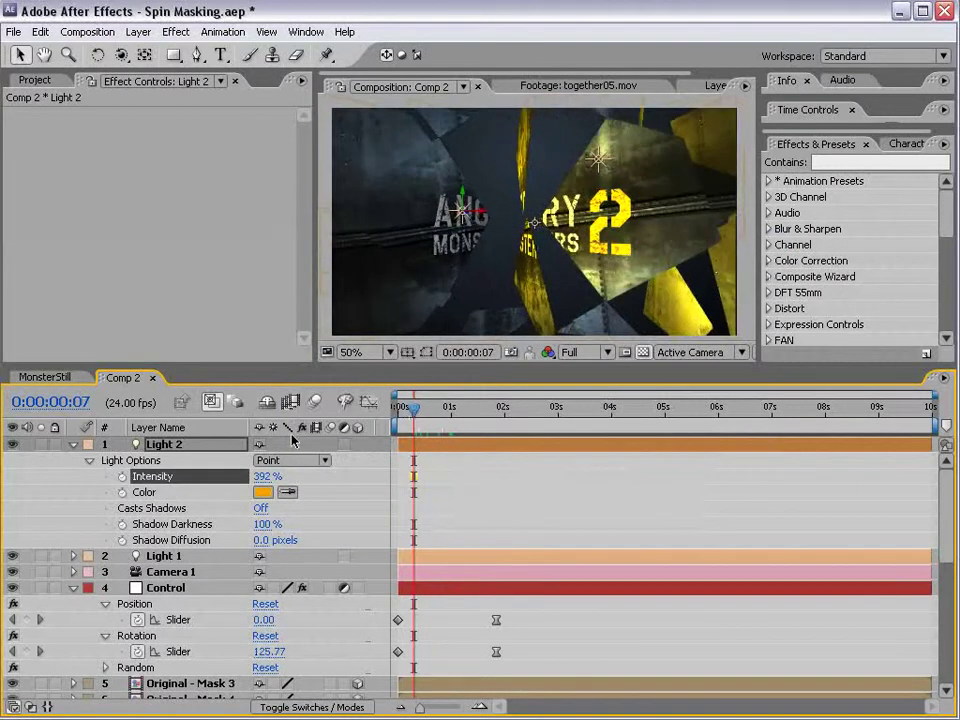
left_click_drag(266, 477, 200, 476)
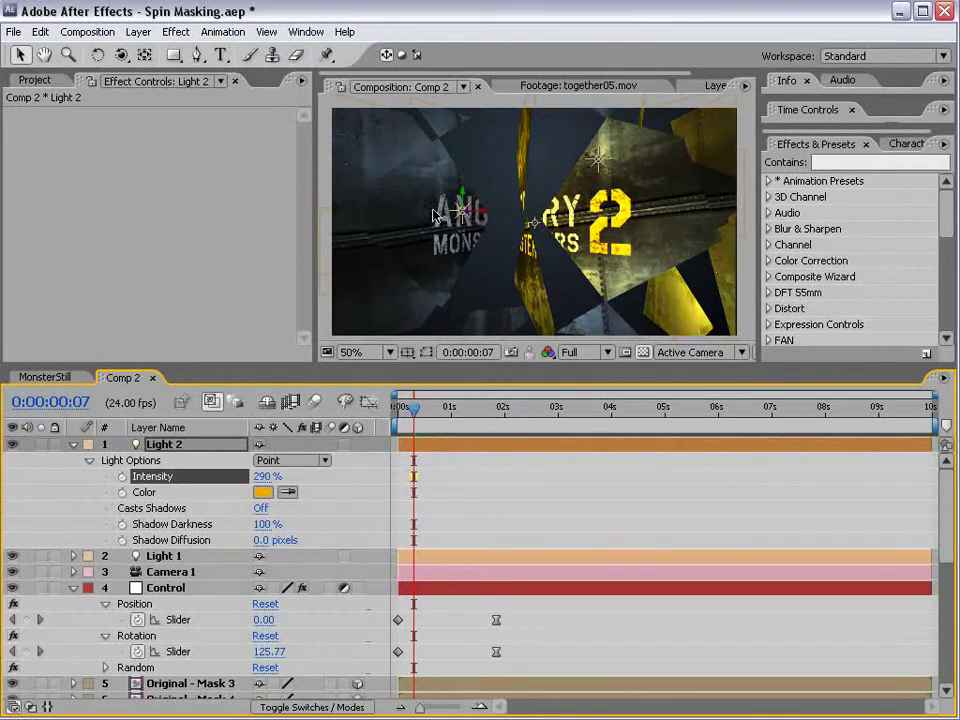
left_click_drag(409, 396, 459, 410)
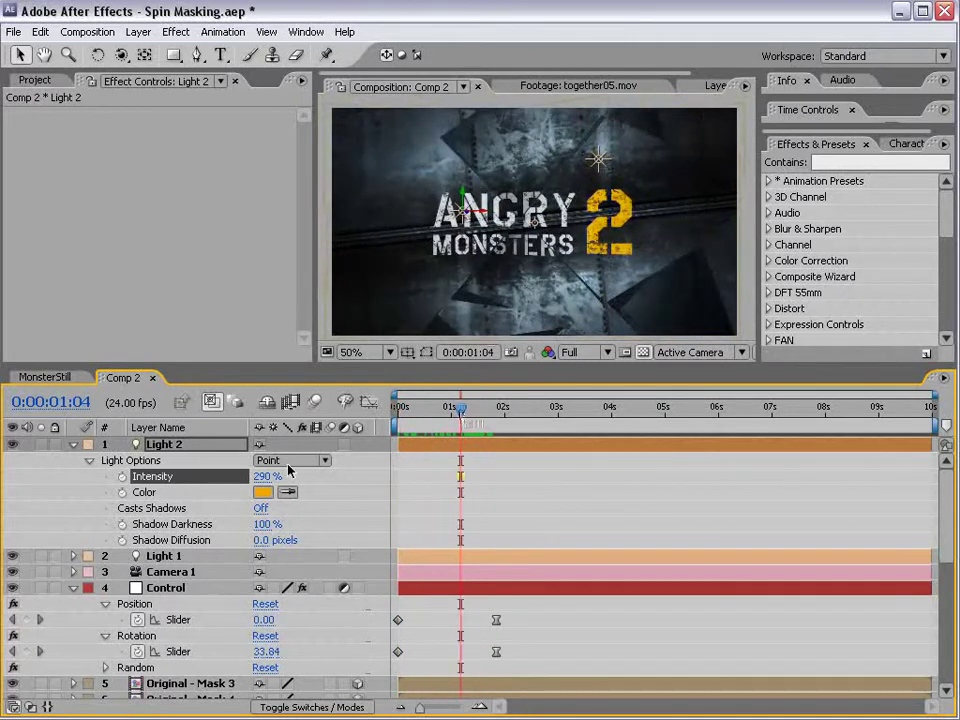
Move Light 2 beyond the composition's left edge to X -72, Y 207 and edit its Z position.
left_click(167, 445)
scroll(430, 150, "down", 1)
scroll(437, 231, "up", 2)
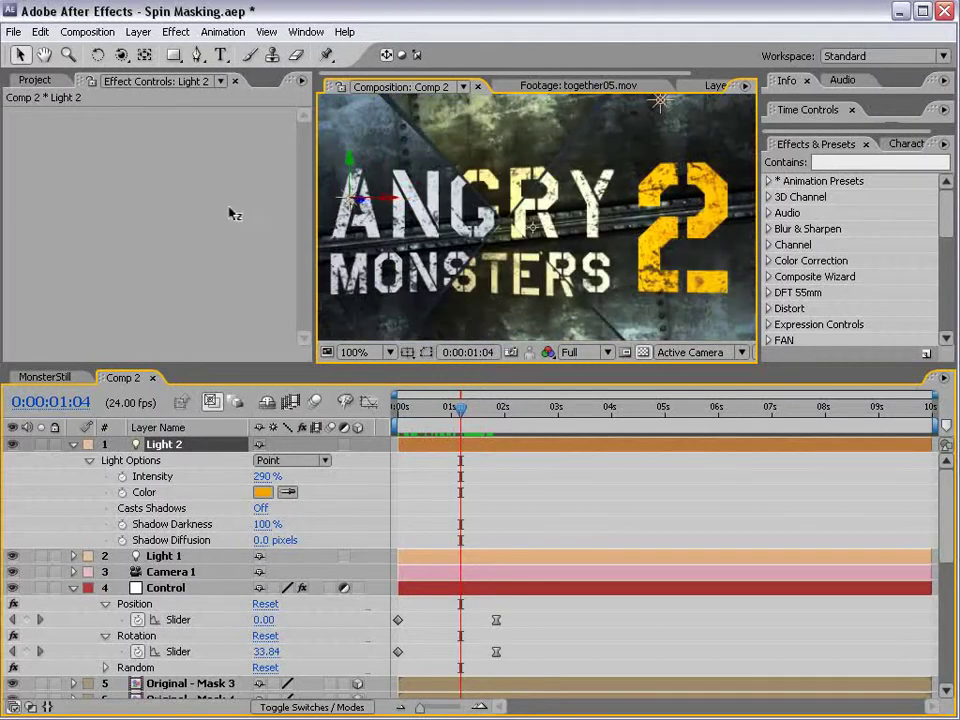
left_click(181, 444)
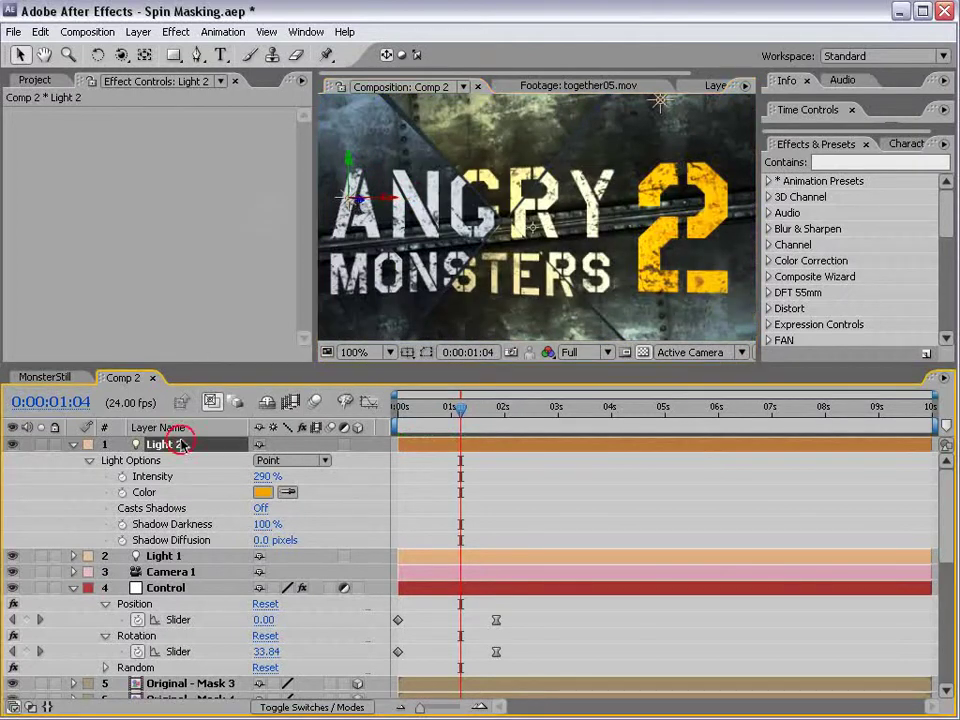
key("p")
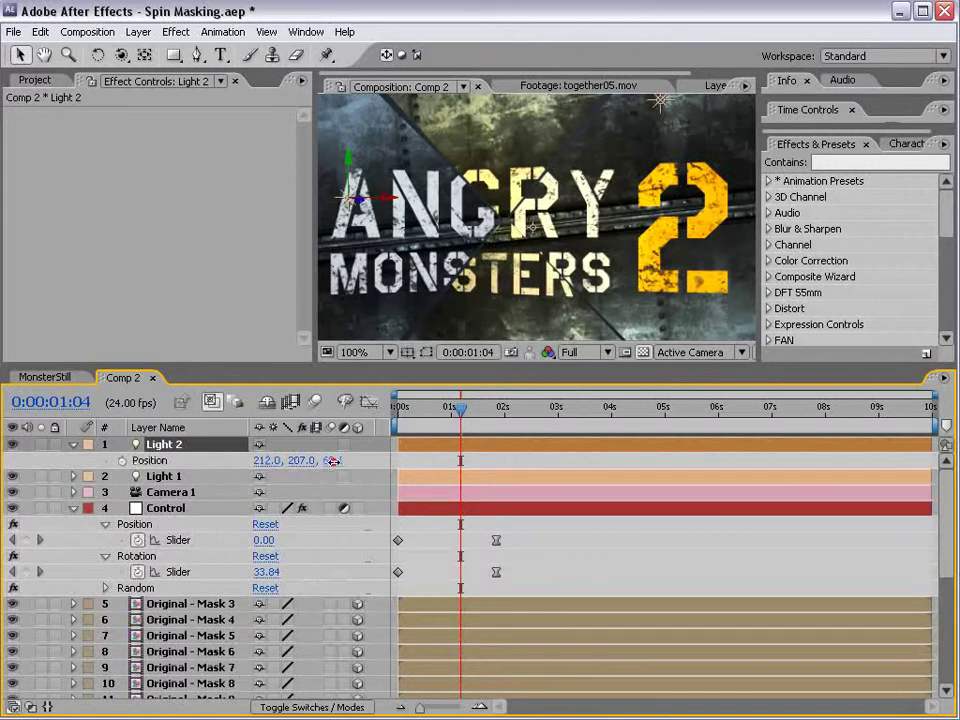
left_click(149, 460)
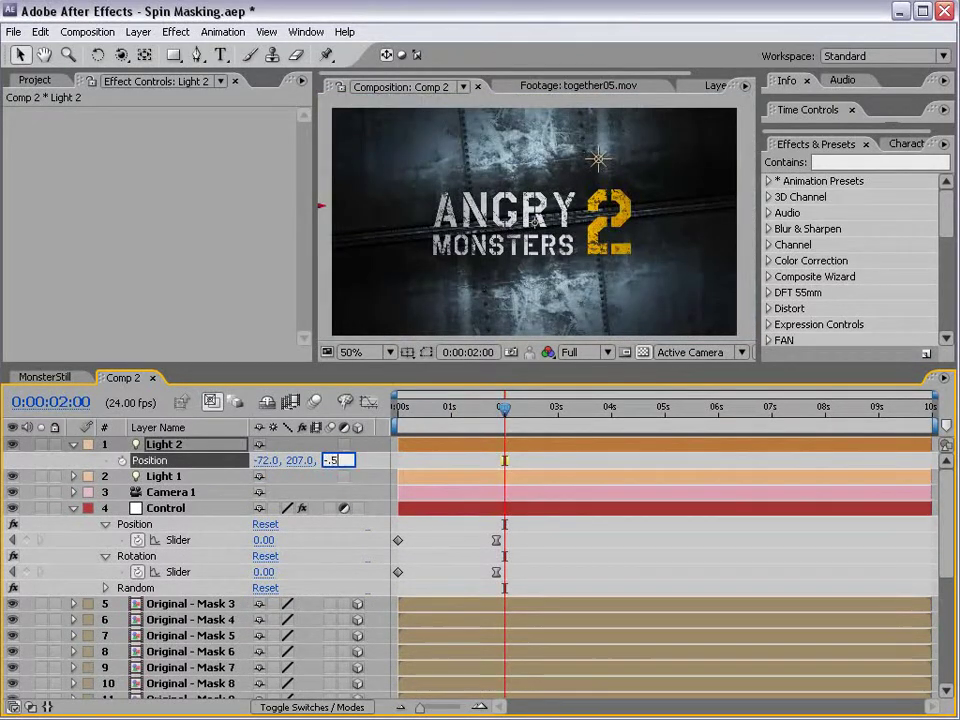
left_click(325, 460)
Set Light 2's intensity to 125% and preview the shards up to 0:00:00:21.
left_click_drag(505, 412, 422, 418)
key("a")
key("a")
mouse_move(263, 476)
left_mouse_down()
mouse_move(180, 476)
mouse_move(245, 476)
left_mouse_up()
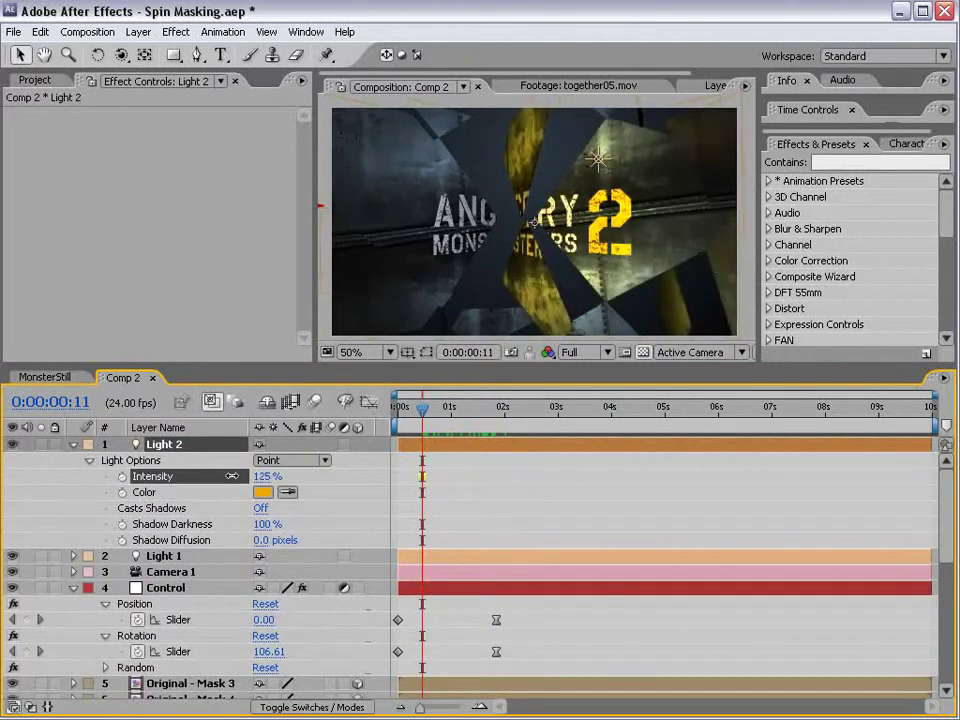
left_click_drag(400, 412, 445, 412)
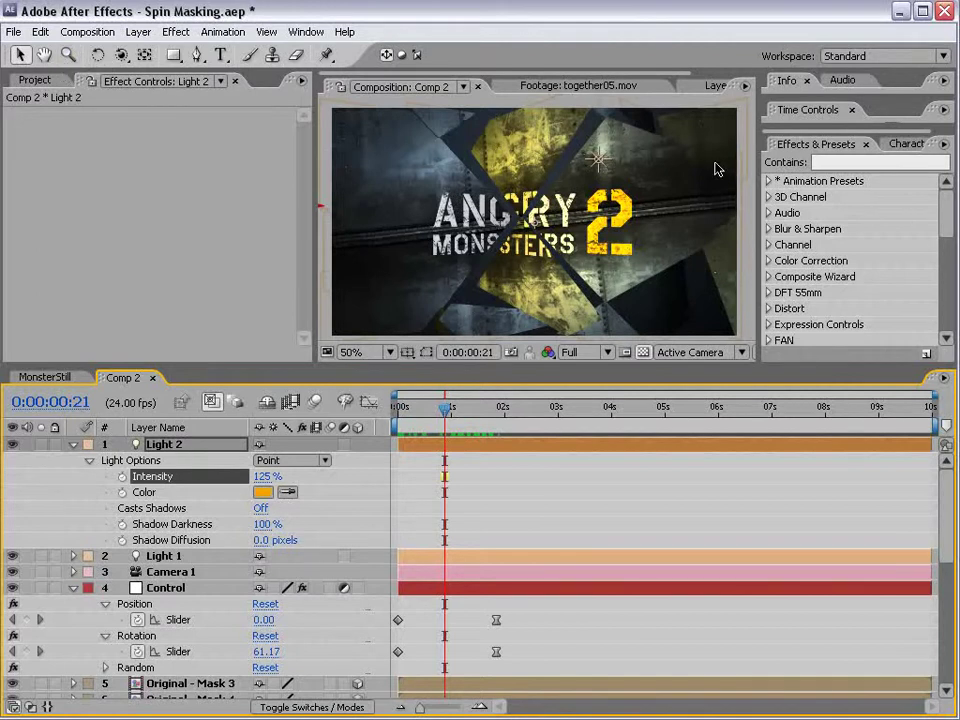
Change Light 2's color to blue 36A4D2 and preview the animation up to 0:00:01:08.
left_click(263, 492)
left_click(265, 493)
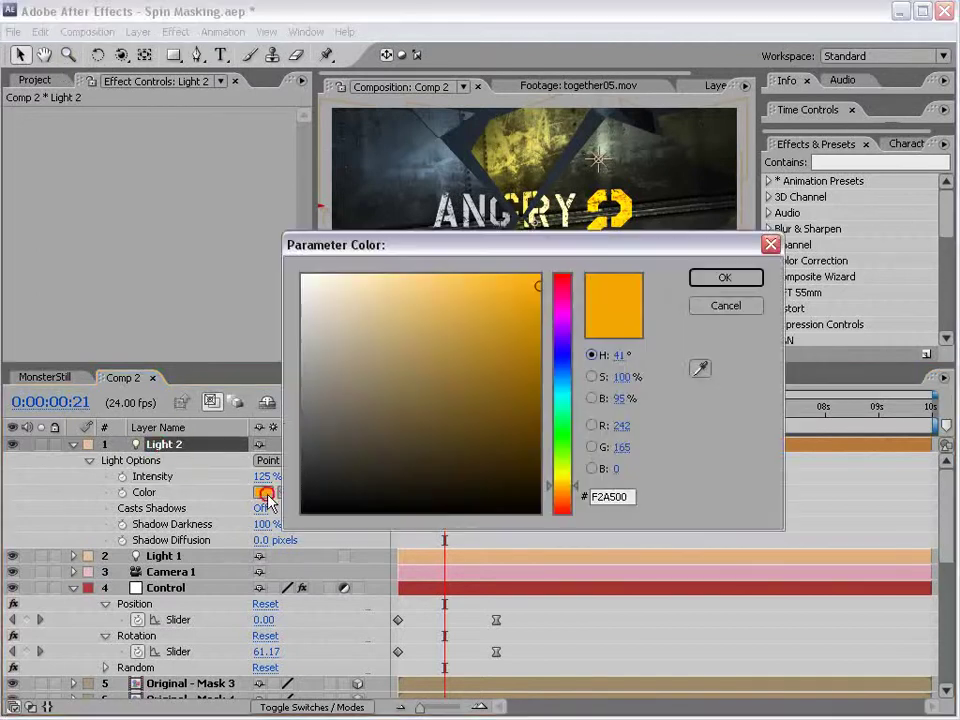
left_click_drag(563, 390, 563, 405)
left_click(476, 315)
left_click(697, 277)
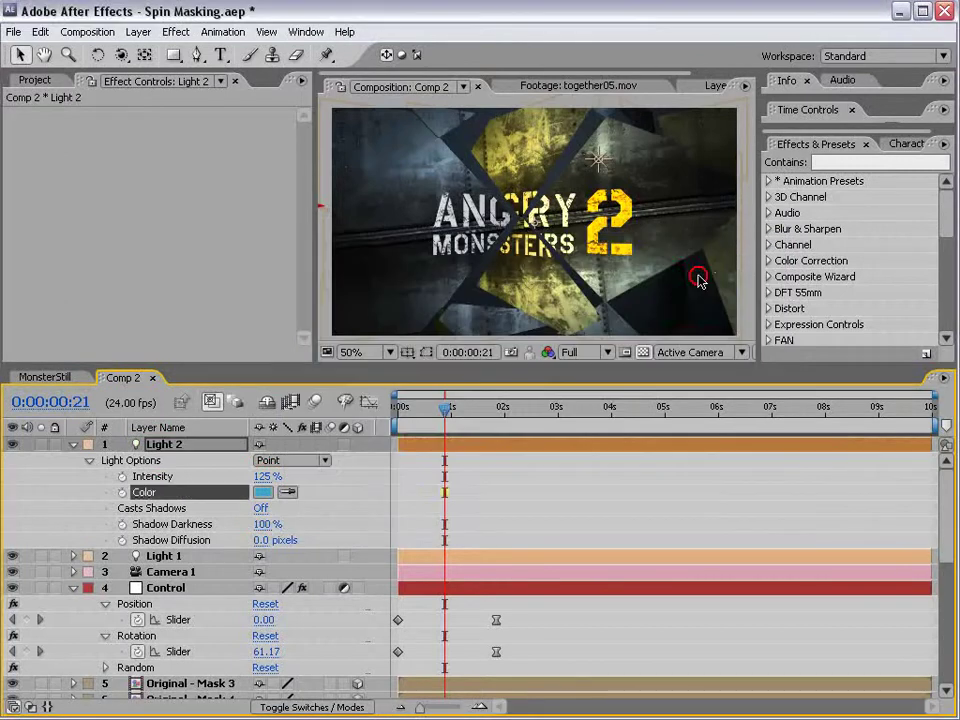
mouse_move(444, 408)
left_mouse_down()
mouse_move(421, 418)
mouse_move(464, 421)
mouse_move(448, 430)
left_mouse_up()
Change Light 2's color to a muted orange and save the project.
left_click(265, 492)
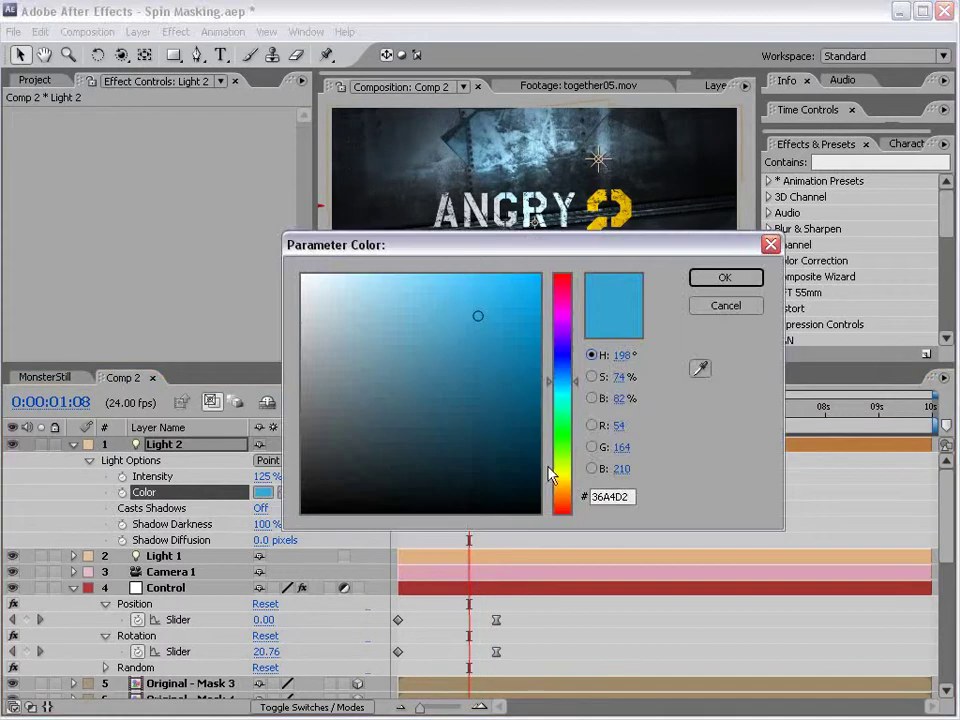
left_click(556, 484)
left_click(692, 278)
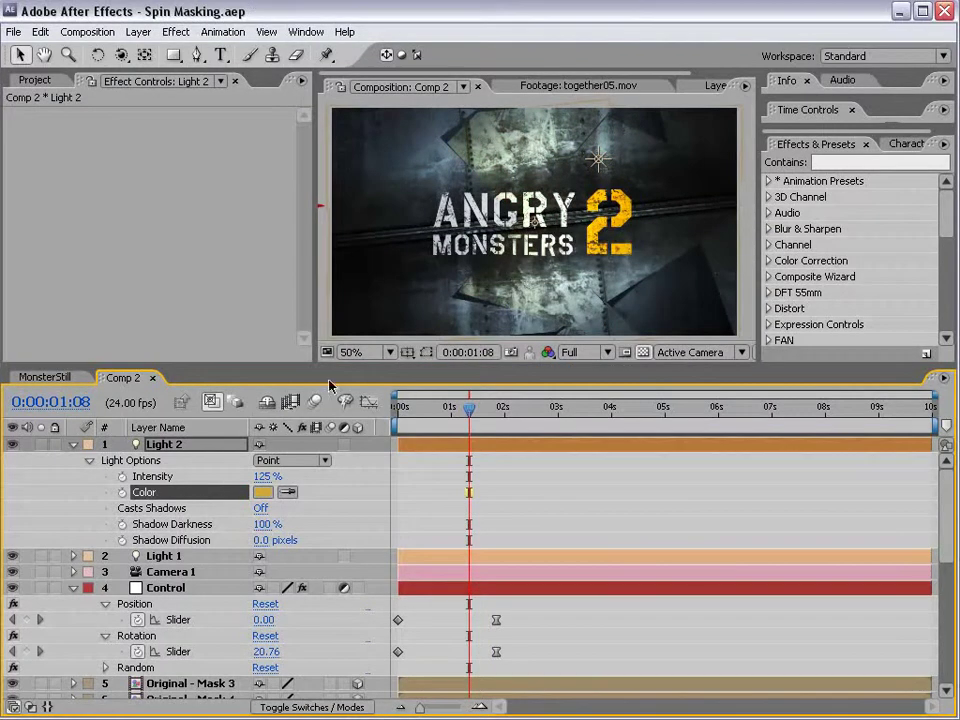
Collapse Light 2's properties and turn on Depth of Field for Camera 1.
left_click(73, 445)
left_click(160, 476)
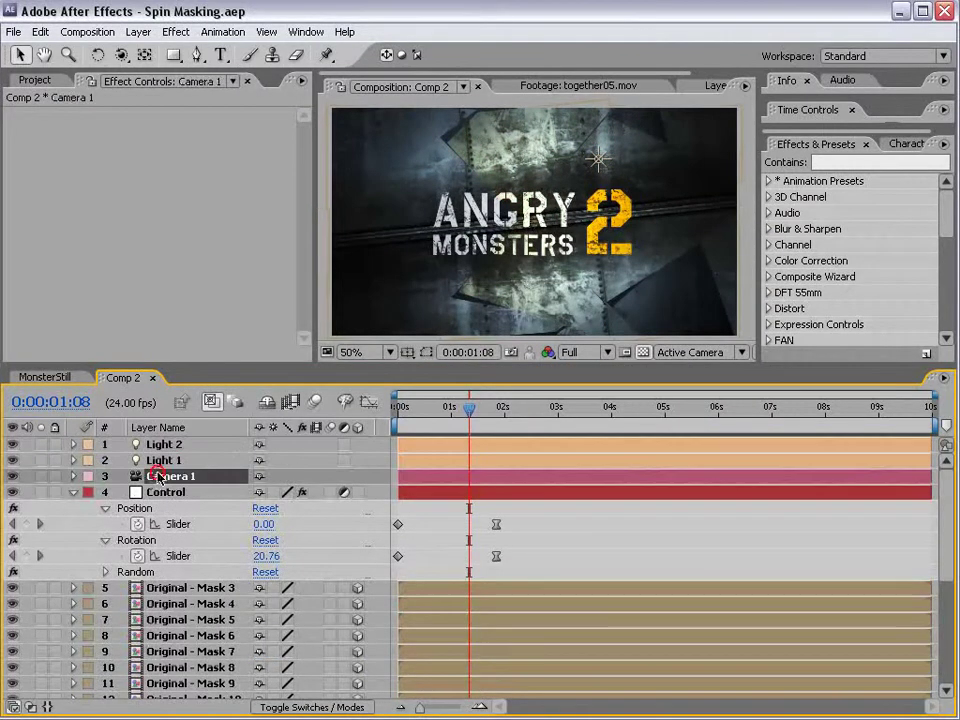
key("a")
key("a")
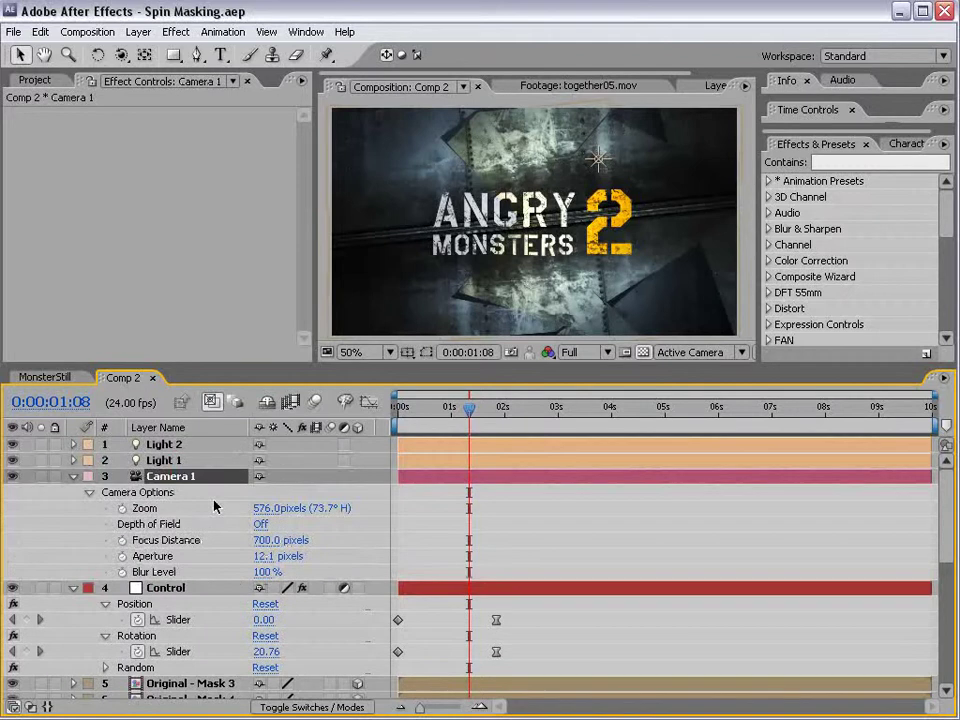
left_click(262, 526)
At the first frame, set Control's Position slider to 980 and Rotation slider to 6, and preview up to 0:00:01:05.
left_click(172, 588)
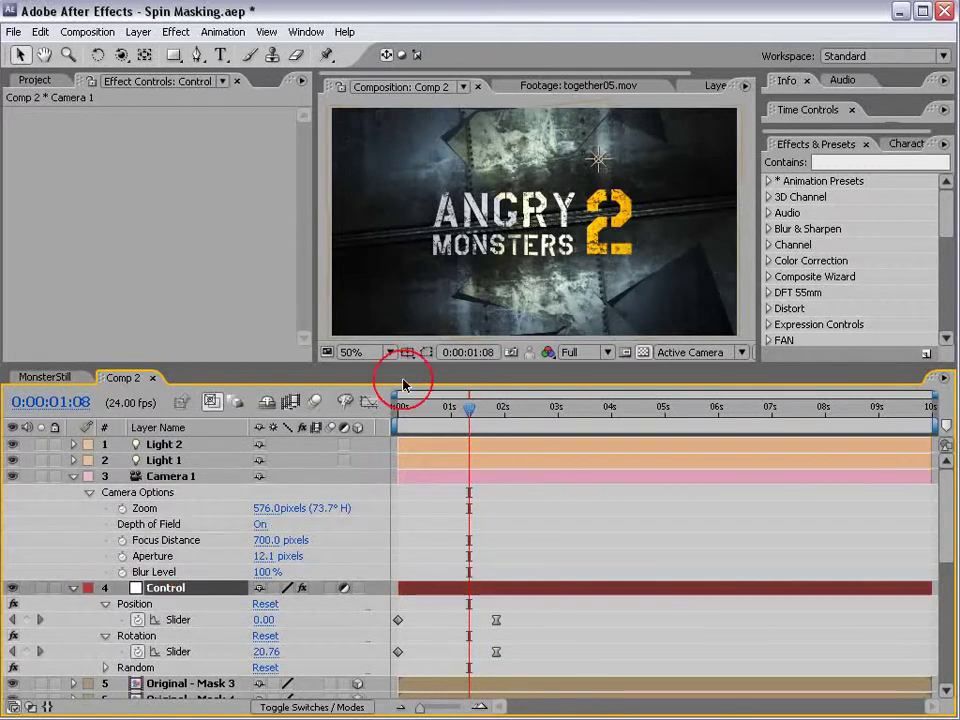
left_click_drag(410, 408, 399, 409)
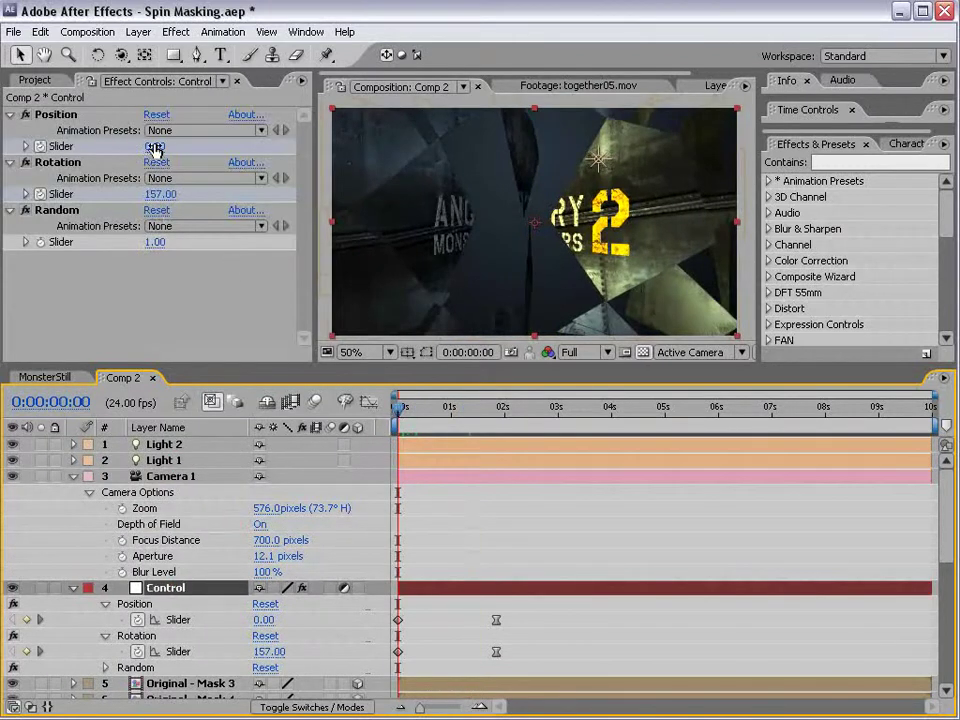
left_click_drag(155, 146, 229, 152)
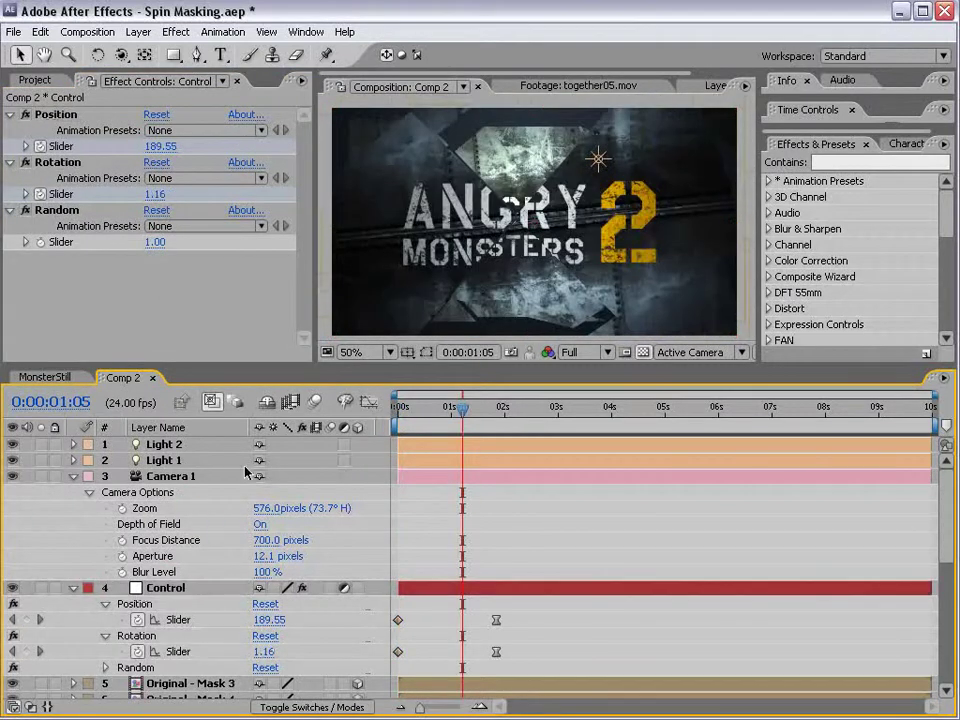
At 0:00:00:16, set Camera 1's Aperture to 285.1 pixels and inspect the title's sharpness at 0:00:02:00.
left_click_drag(491, 404, 435, 414)
left_click_drag(257, 556, 497, 528)
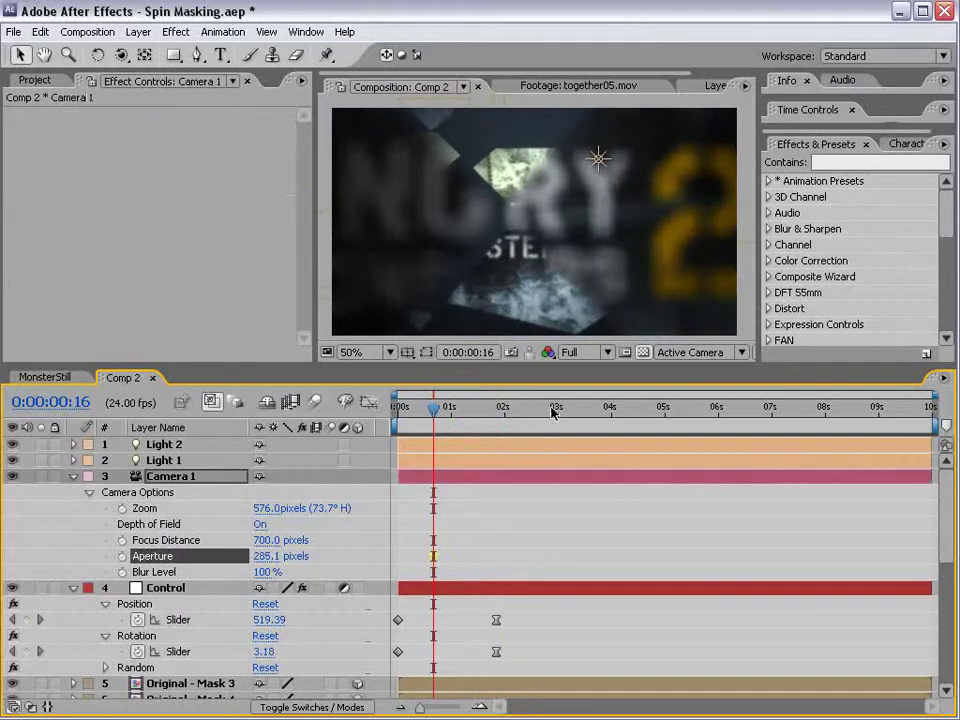
left_click_drag(455, 411, 504, 409)
scroll(560, 268, "up", 2)
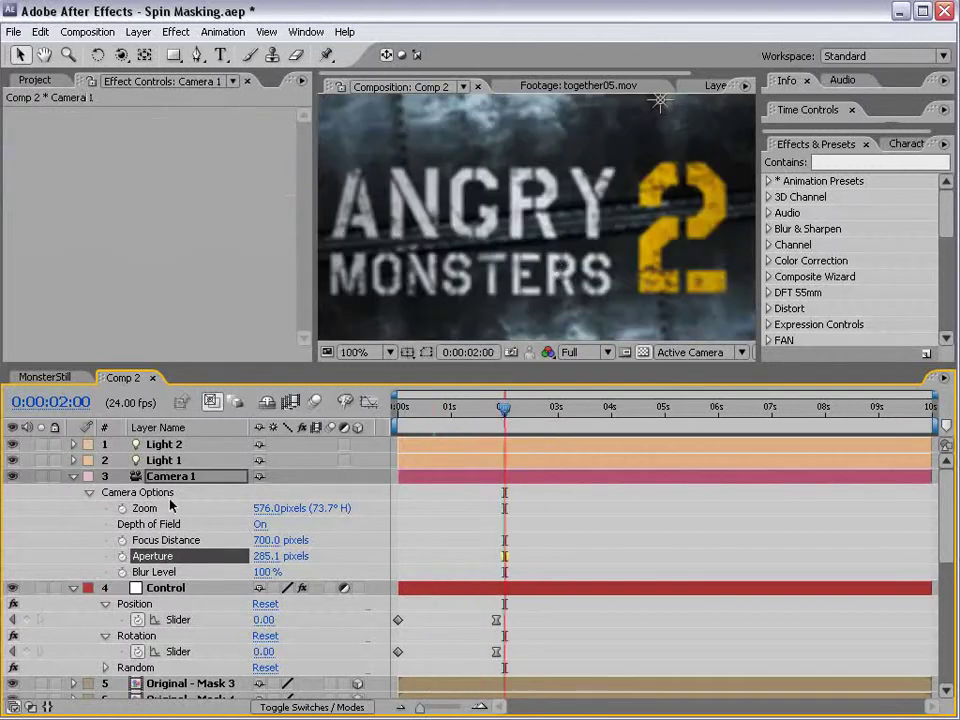
Set Camera 1's Focus Distance to 604 pixels, check the title's focus and return to the first frame.
left_click_drag(260, 543, 169, 540)
scroll(465, 296, "down", 2)
scroll(465, 300, "up", 2)
scroll(465, 300, "down", 2)
left_click_drag(484, 416, 398, 415)
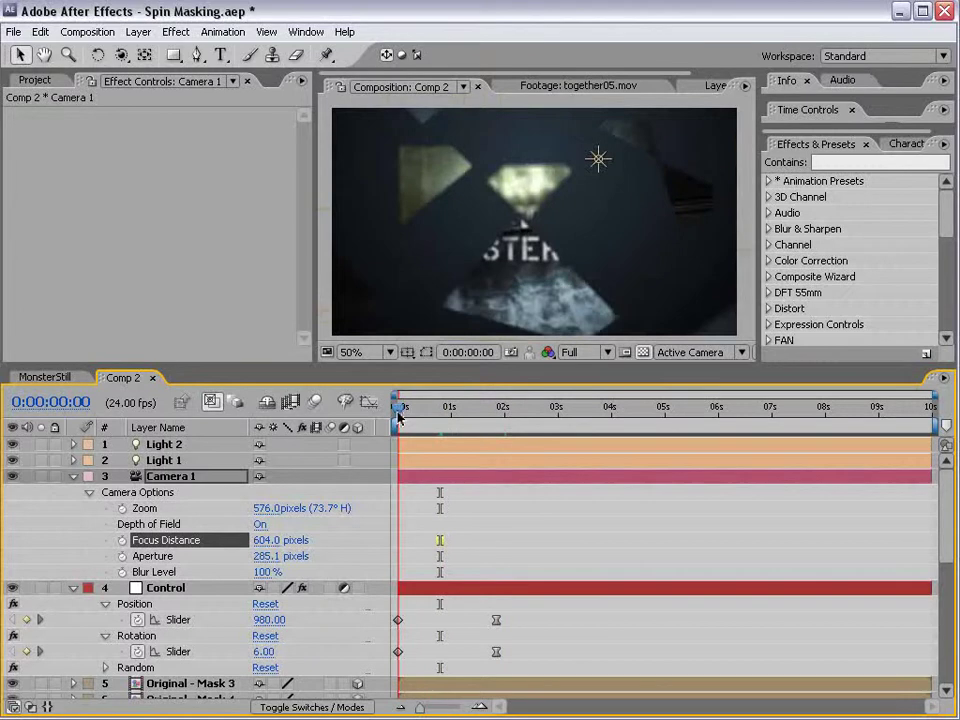
Set Control's Random slider to 21, adjust its Rotation slider at the first frame, preview up to 0:00:01:22 and save the project.
left_click(160, 588)
left_click_drag(156, 242, 176, 242)
left_click_drag(156, 194, 535, 528)
left_click_drag(405, 410, 501, 418)
key("ctrl+s")
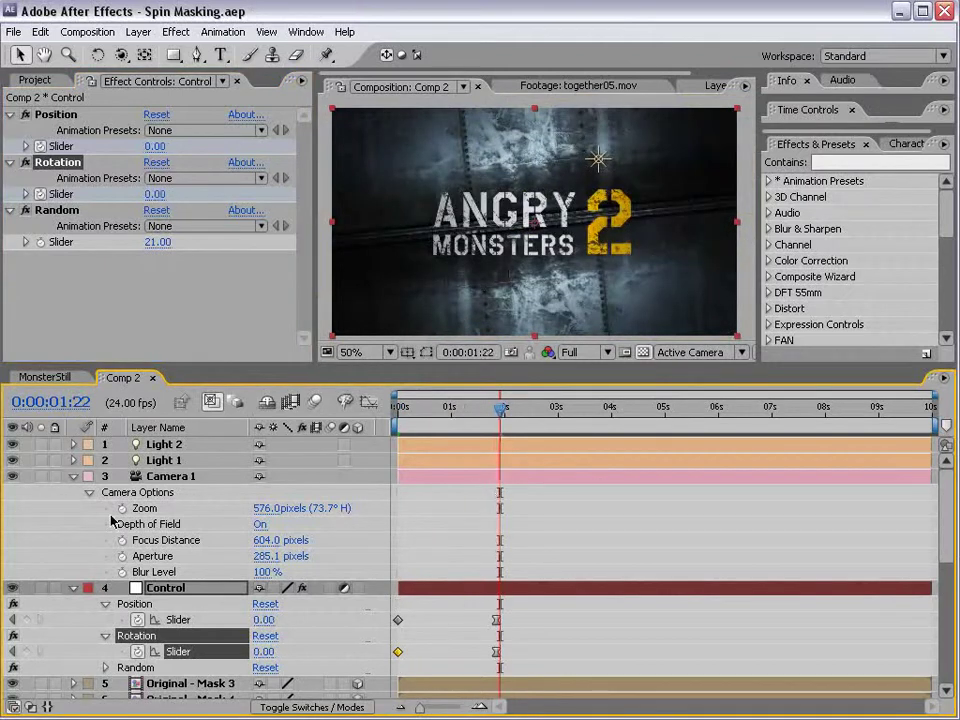
Collapse the properties of Camera 1 and Control and move the time to 0:00:01:21.
left_click(73, 478)
left_click(73, 492)
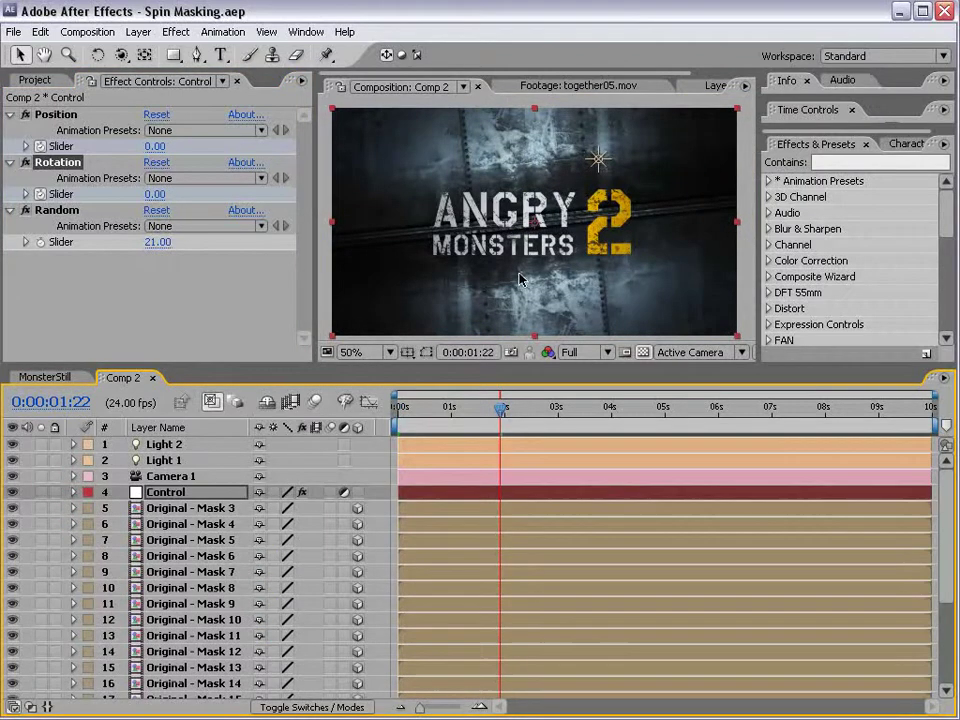
mouse_move(501, 408)
left_mouse_down()
mouse_move(399, 418)
mouse_move(499, 410)
left_mouse_up()
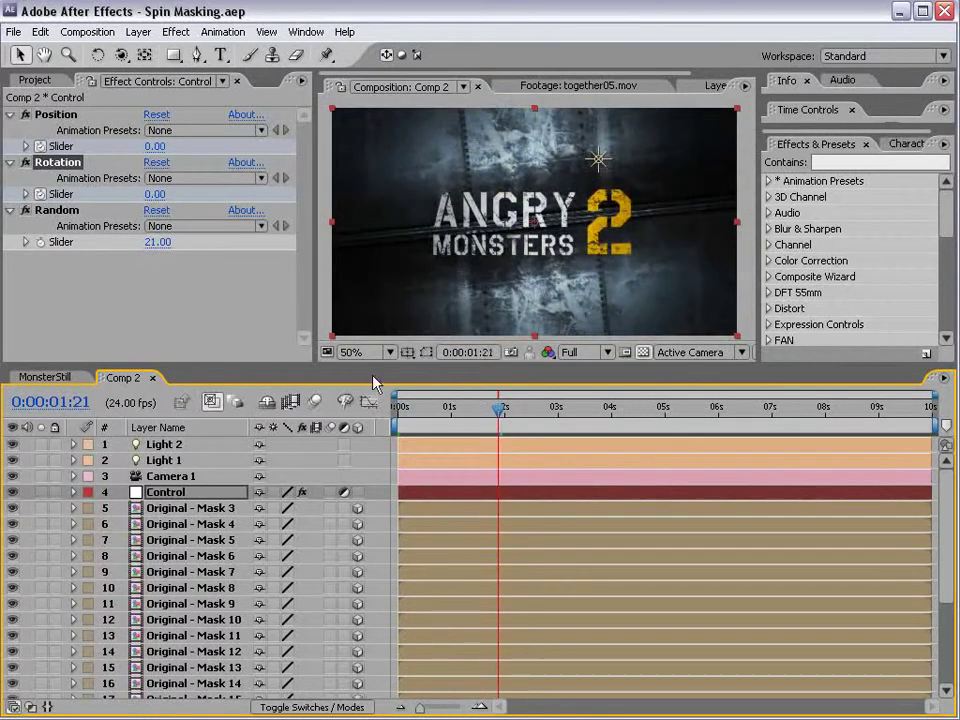
Turn on mask outlines and examine the shards of the Original - Mask 6, 13, 7 and 8 layers.
left_click_drag(377, 365, 378, 298)
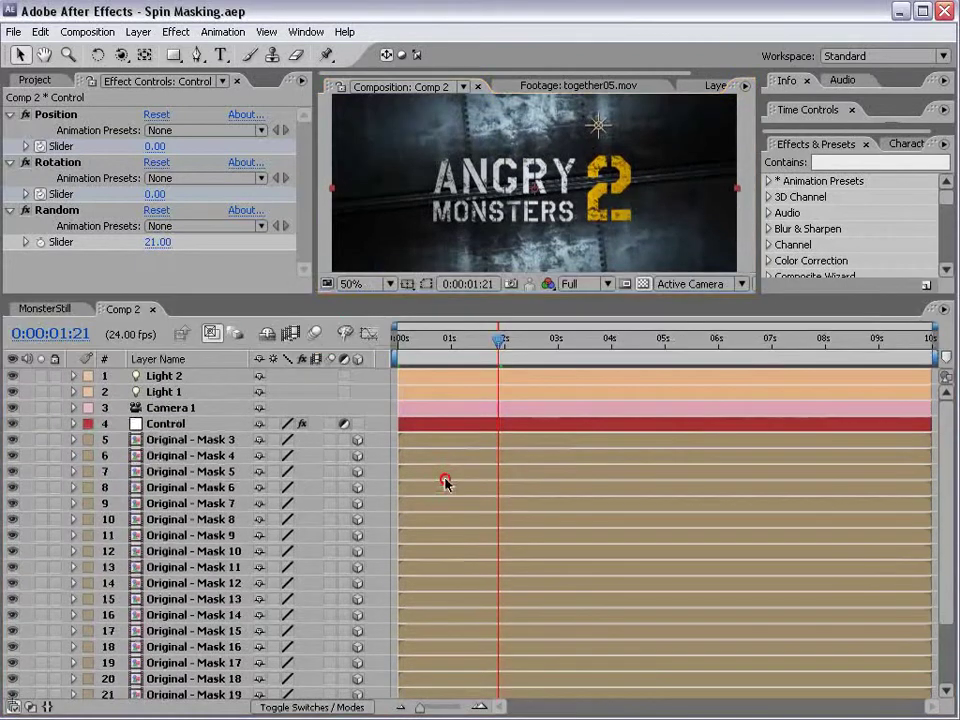
left_click(447, 488)
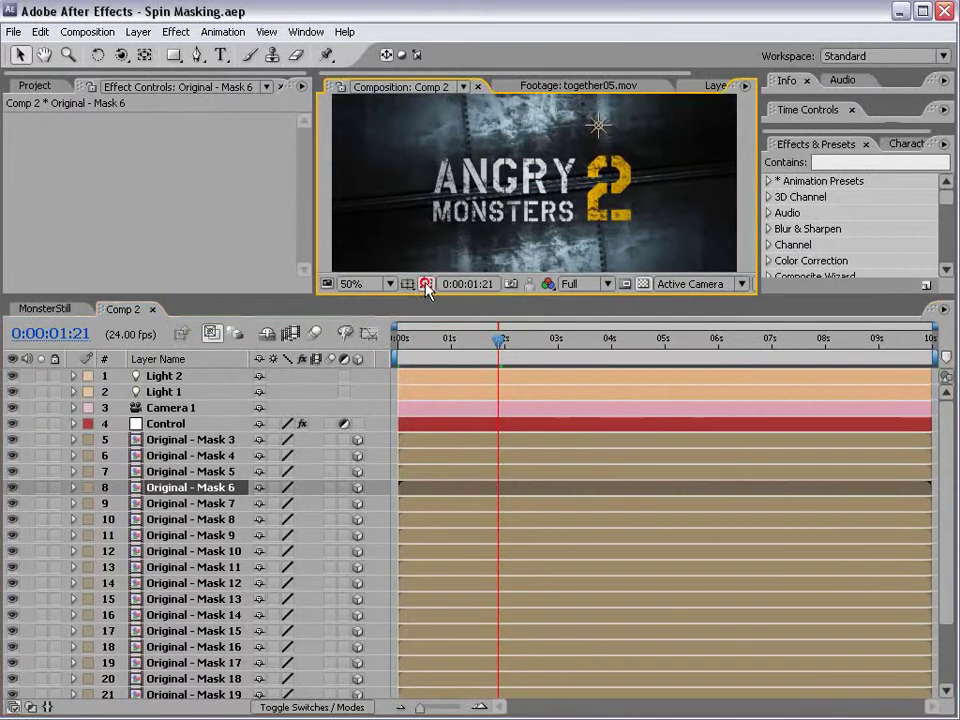
left_click_drag(489, 297, 482, 364)
left_click(585, 666)
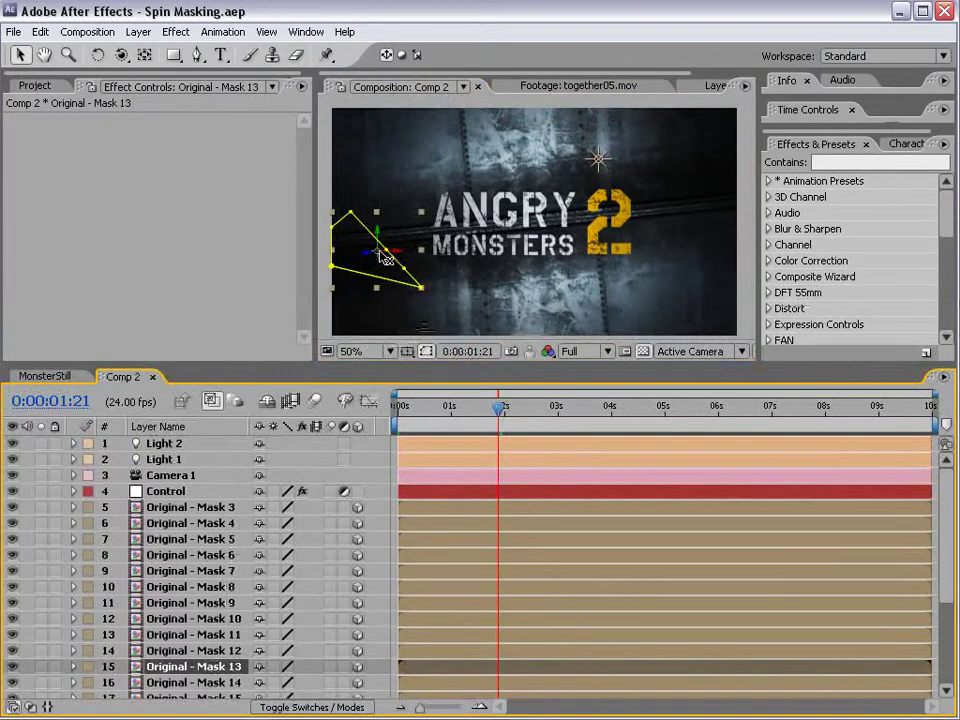
left_click(489, 571)
left_click(529, 553)
left_click(507, 589)
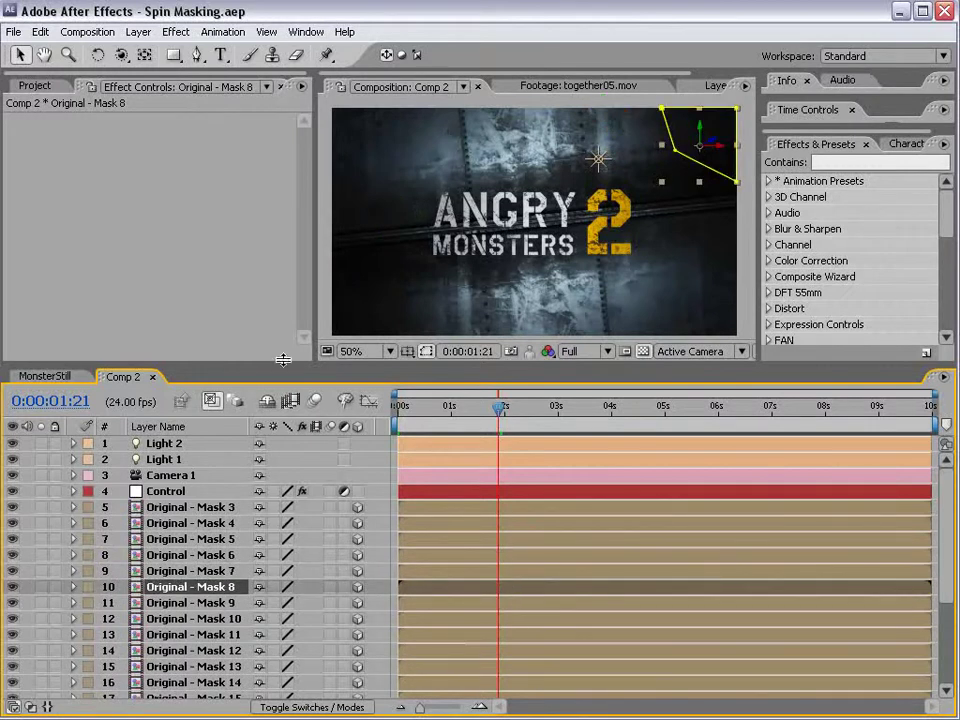
Find shift2.mov among the project items and open it in the footage viewer to examine the sample animation.
left_click_drag(282, 366, 263, 312)
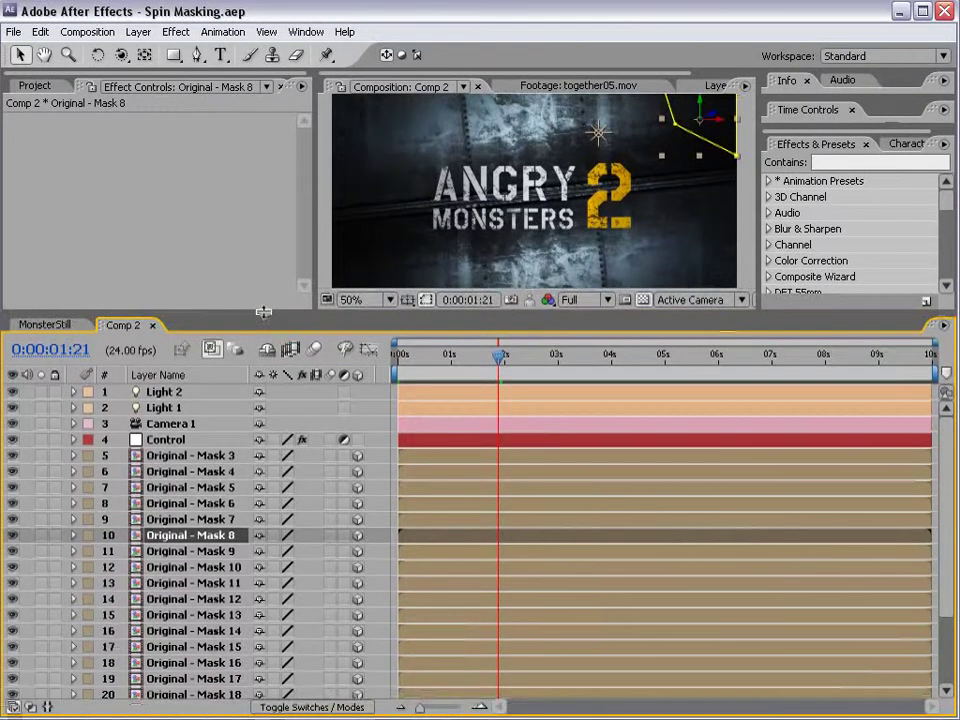
left_click(33, 86)
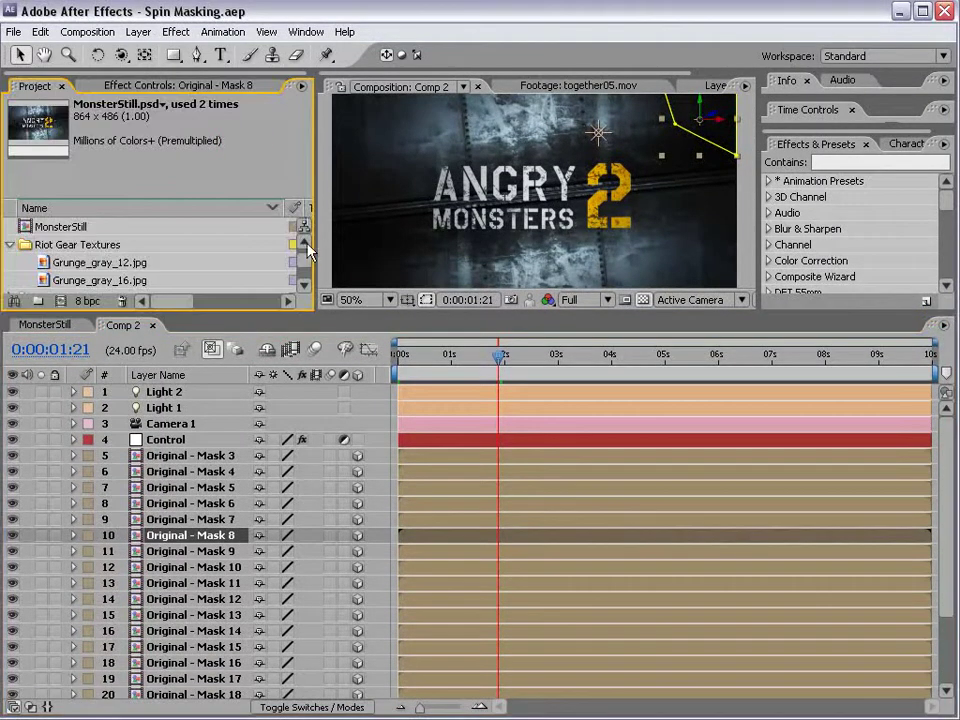
left_click(301, 268)
double_click(72, 244)
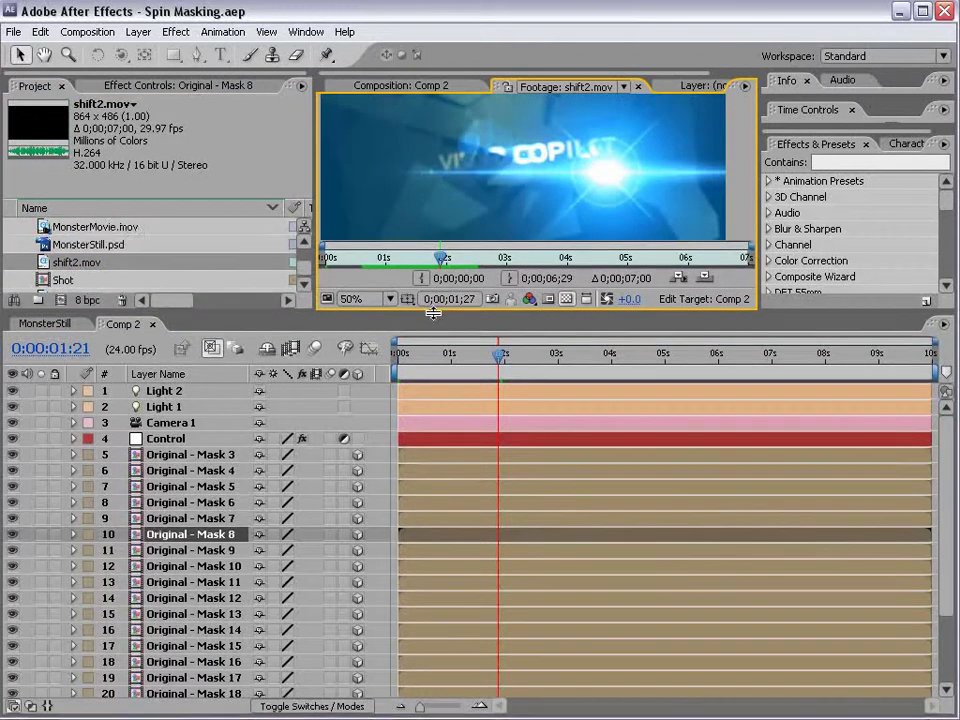
Enlarge the footage viewer and scrub shift2.mov between about 0;00;05;14 and 0;00;05;22 to examine how the shards rotate.
left_click_drag(433, 310, 430, 444)
left_click_drag(433, 397, 671, 393)
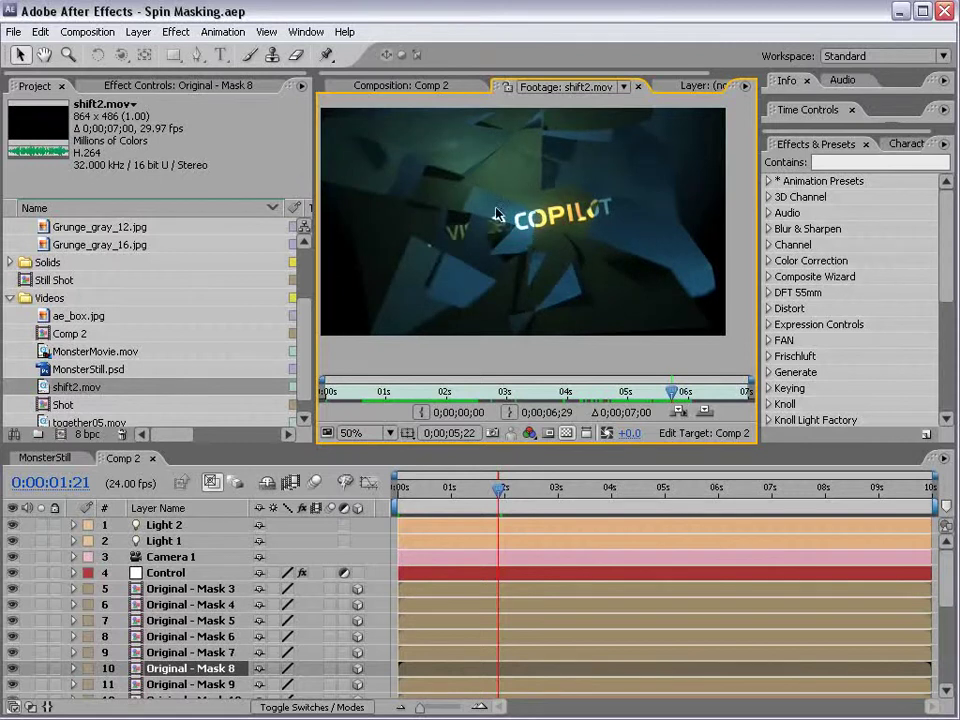
left_click_drag(691, 393, 662, 394)
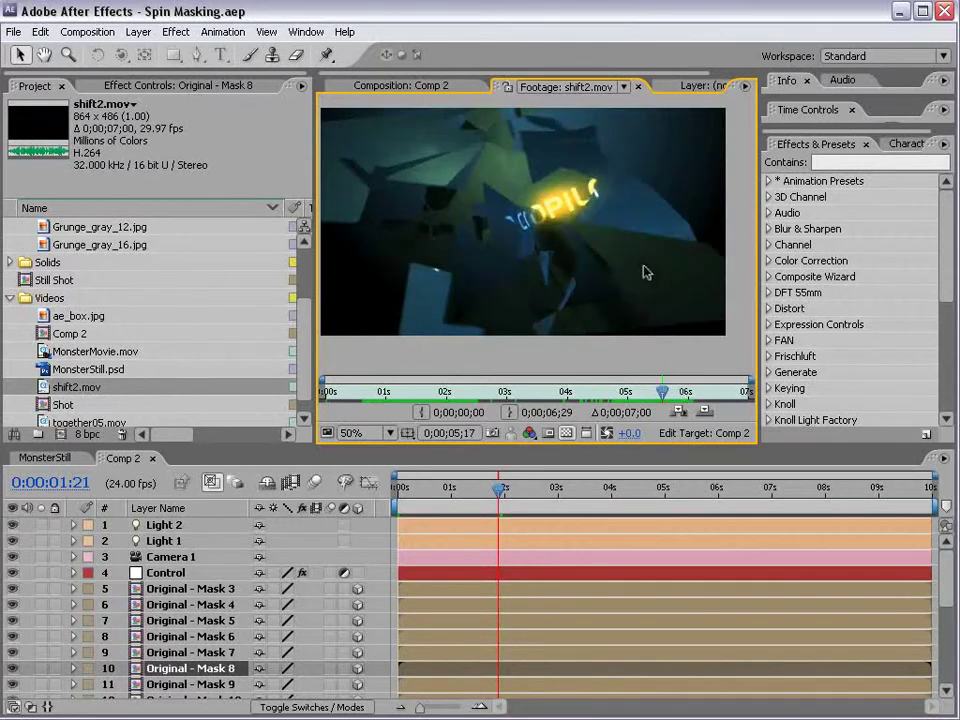
left_click_drag(660, 393, 658, 390)
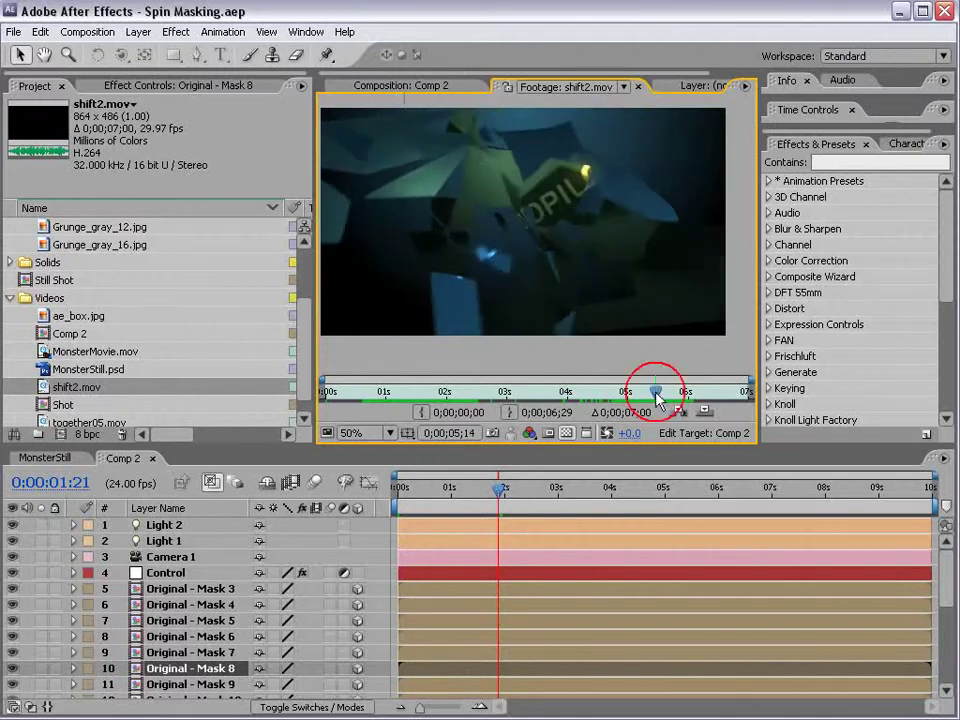
Return to the Comp 2 composition and delete the Original - Mask 3 through Original - Mask 22 layers.
left_click(403, 88)
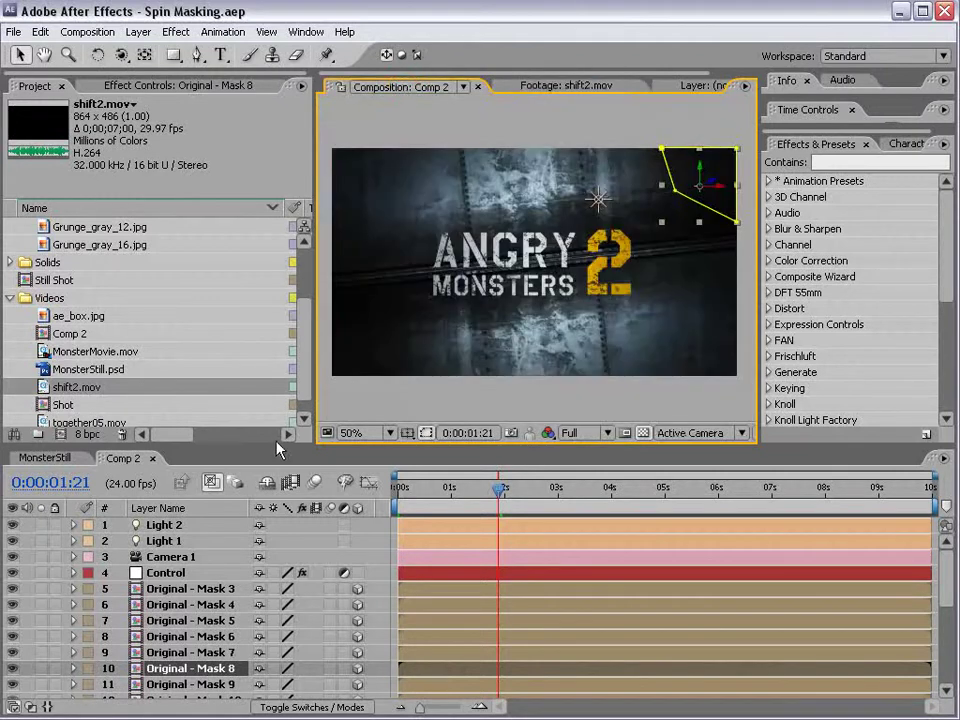
left_click_drag(317, 447, 317, 297)
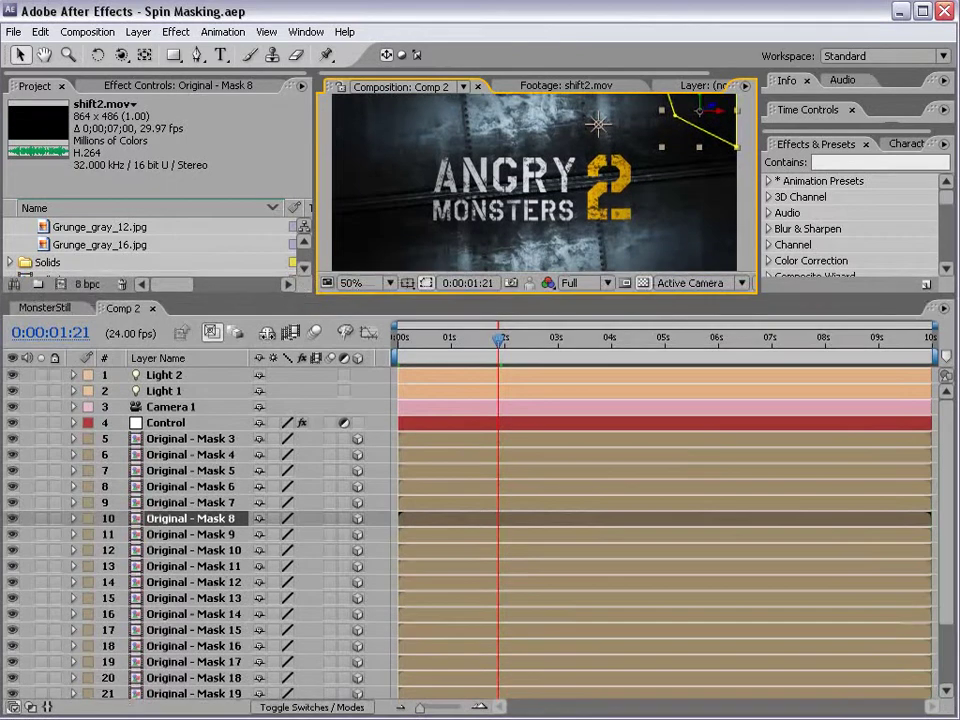
left_click(156, 443)
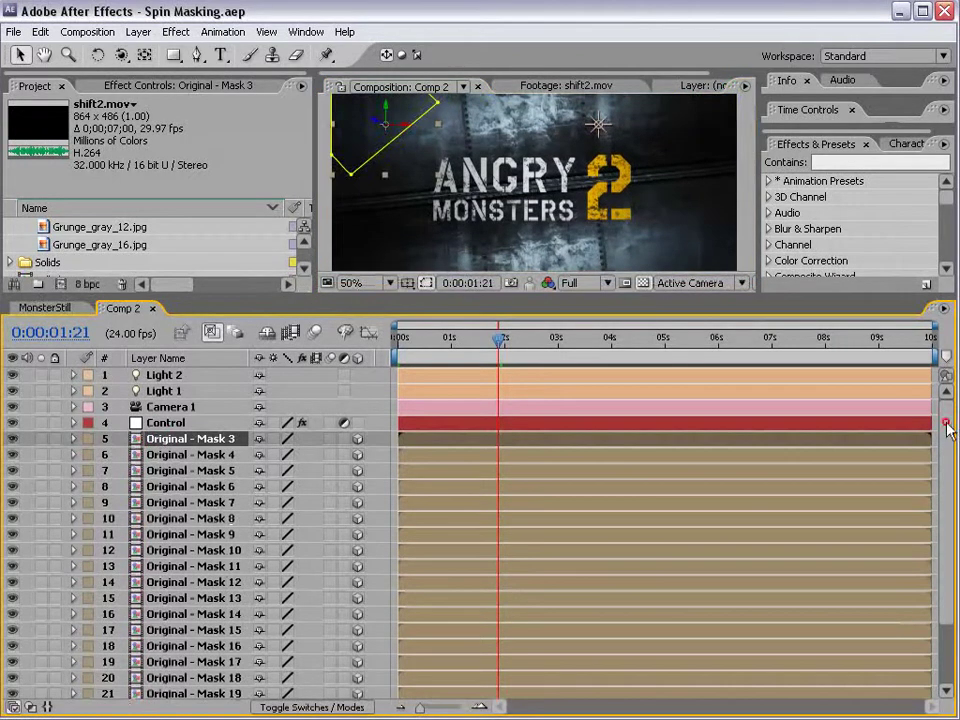
left_click_drag(950, 425, 949, 572)
left_click(199, 658, "shift")
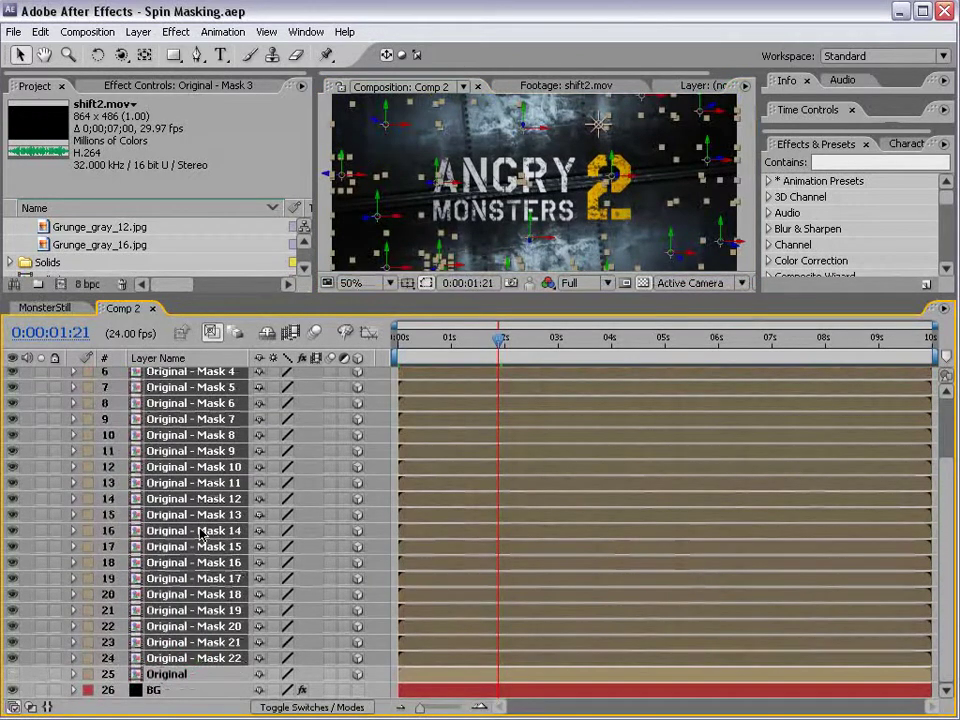
key("Delete")
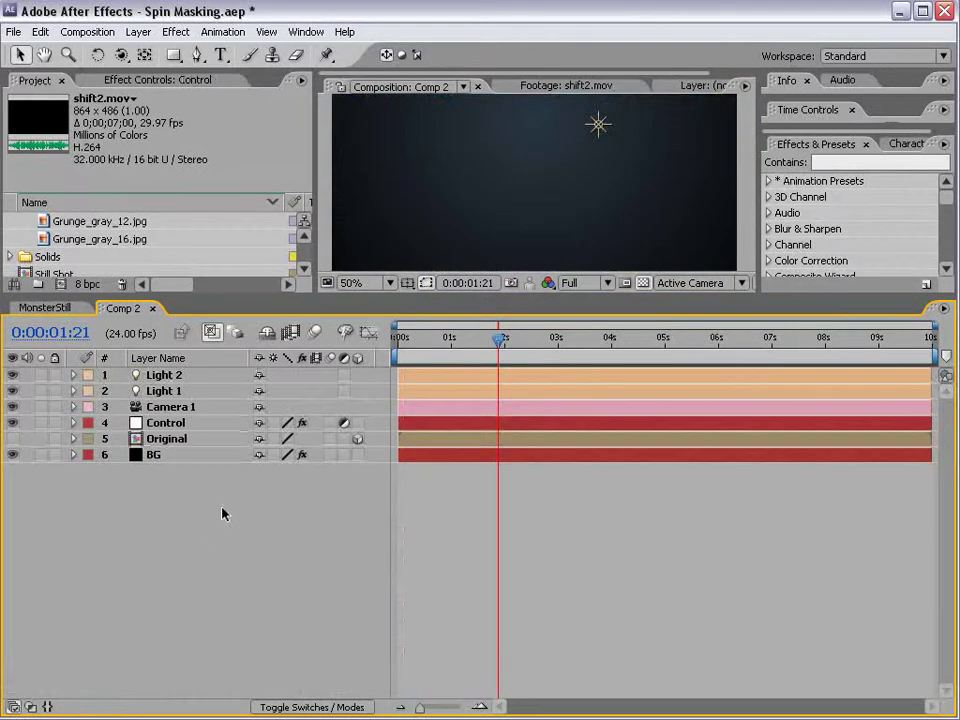
Switch to the ExtendScript Toolkit 2 script editor and open MasksToLayers.jsx from the Scripts folder.
left_click_drag(218, 292, 218, 314)
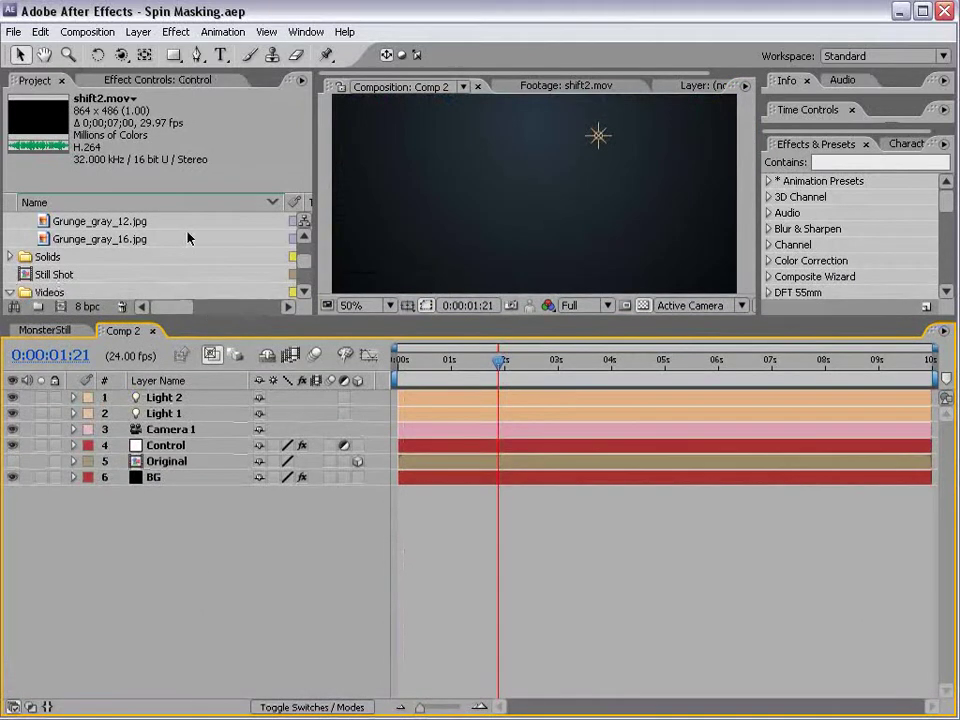
left_click(13, 32)
mouse_move(193, 489)
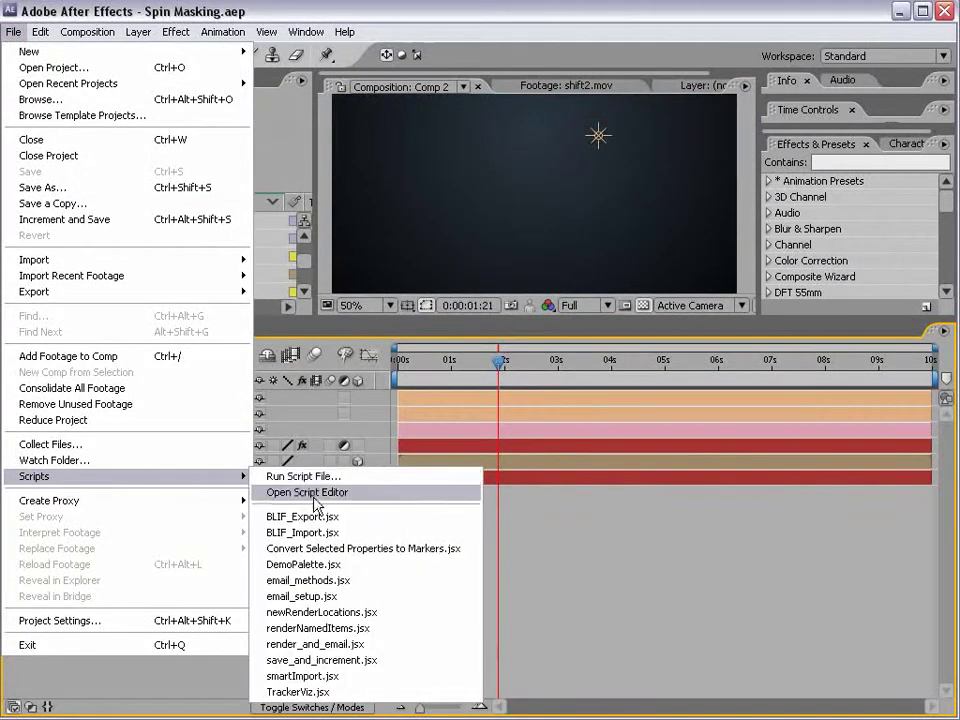
left_click(371, 492)
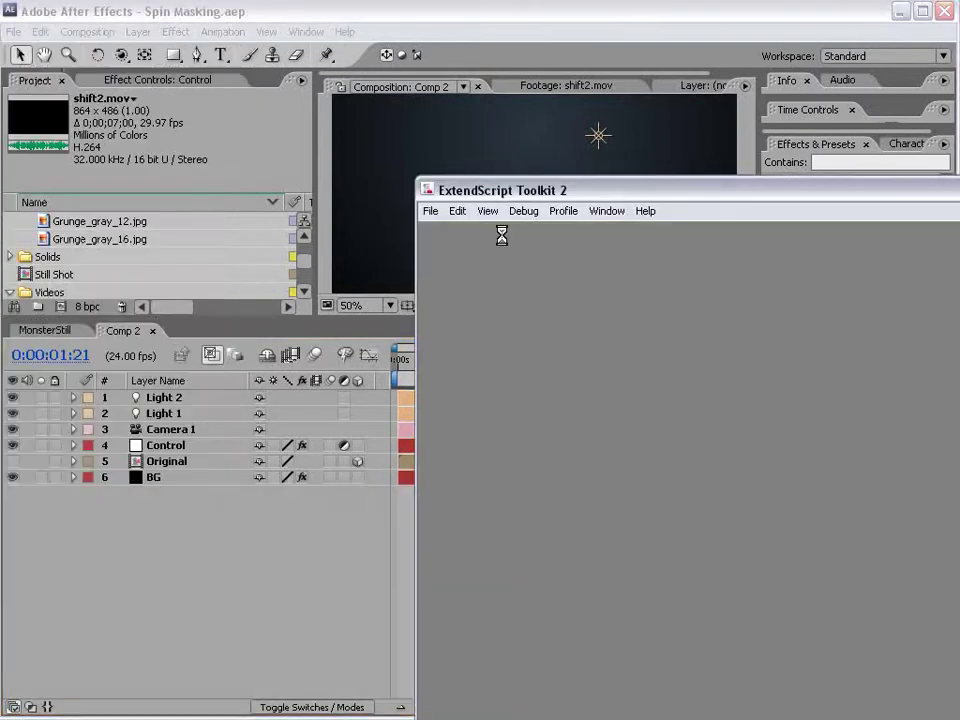
left_click(430, 210)
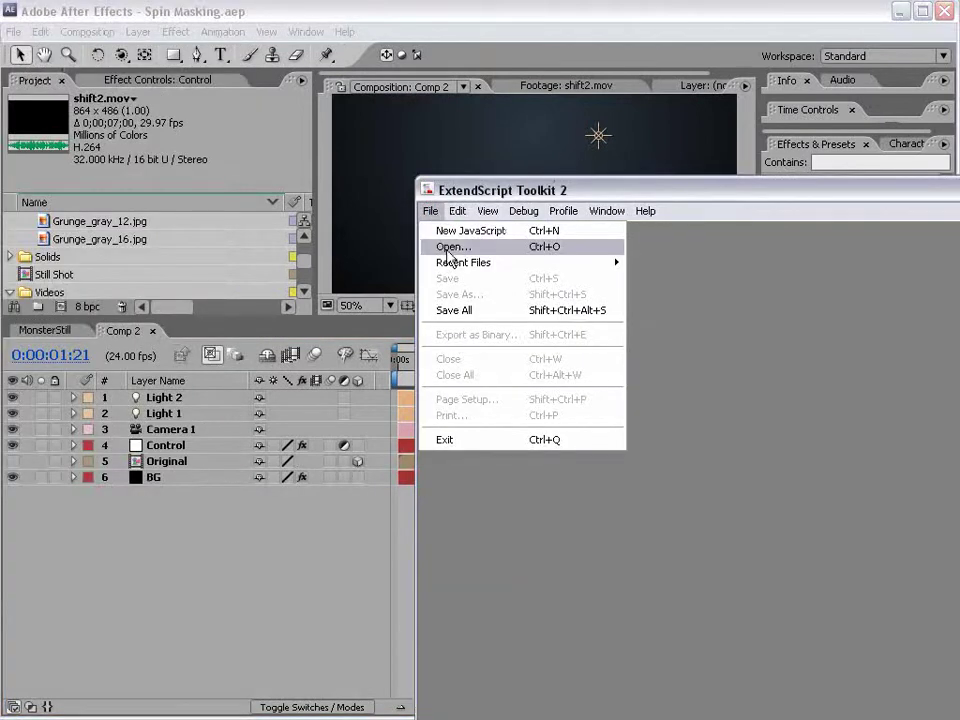
left_click(450, 247)
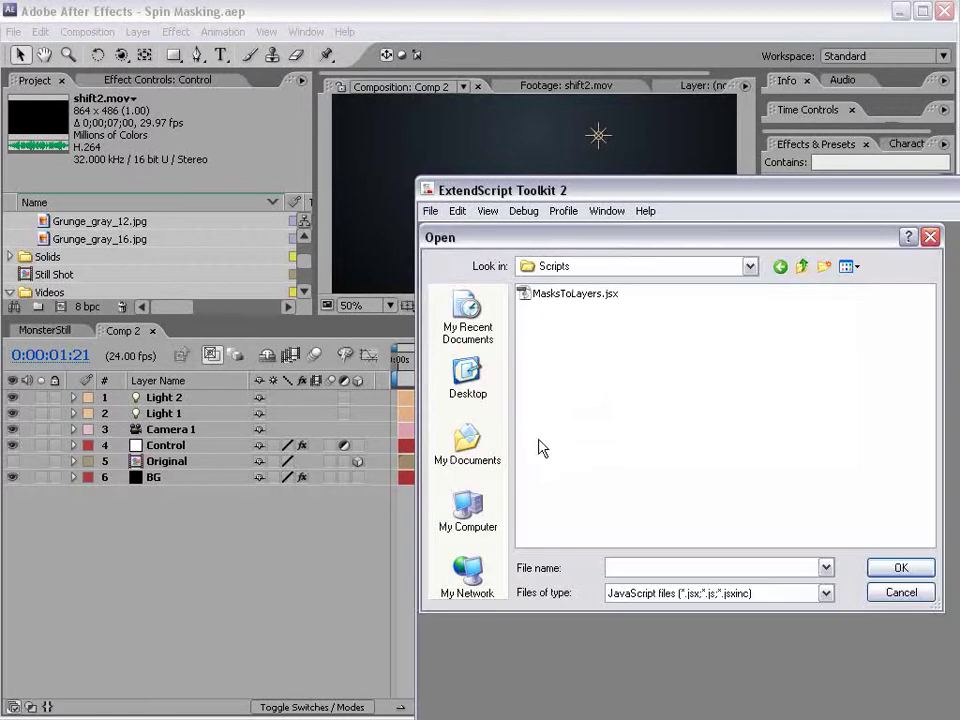
left_click(565, 295)
left_click(900, 567)
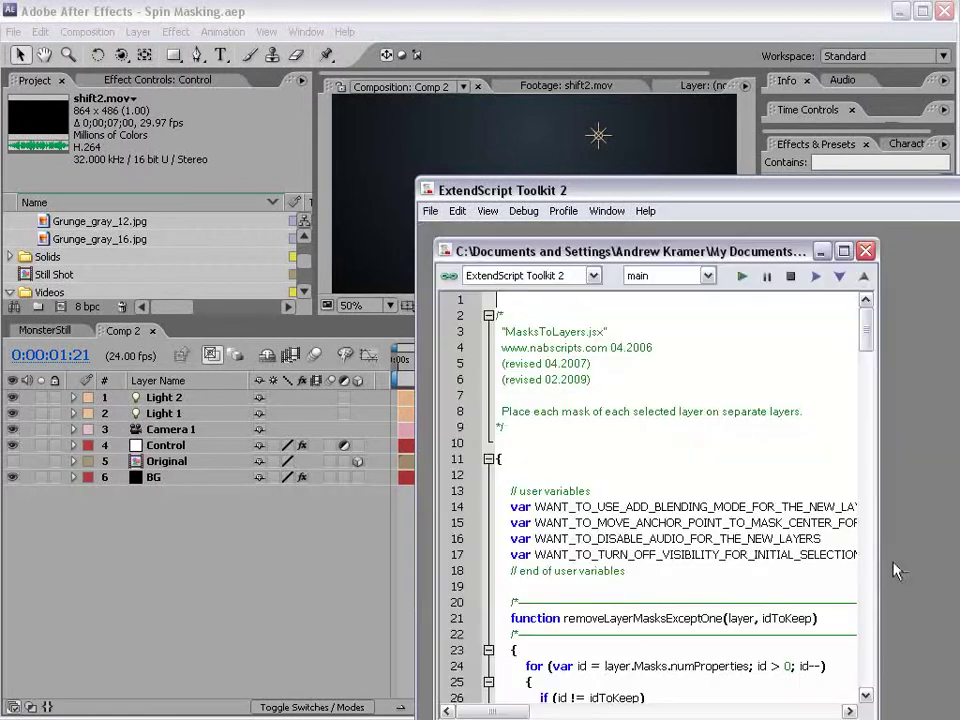
Set WANT_TO_MOVE_ANCHOR_POINT_TO_MASK_CENTER_FOR_THE_NEW_LAYERS to false in the script and save the file.
left_click_drag(600, 186, 311, 58)
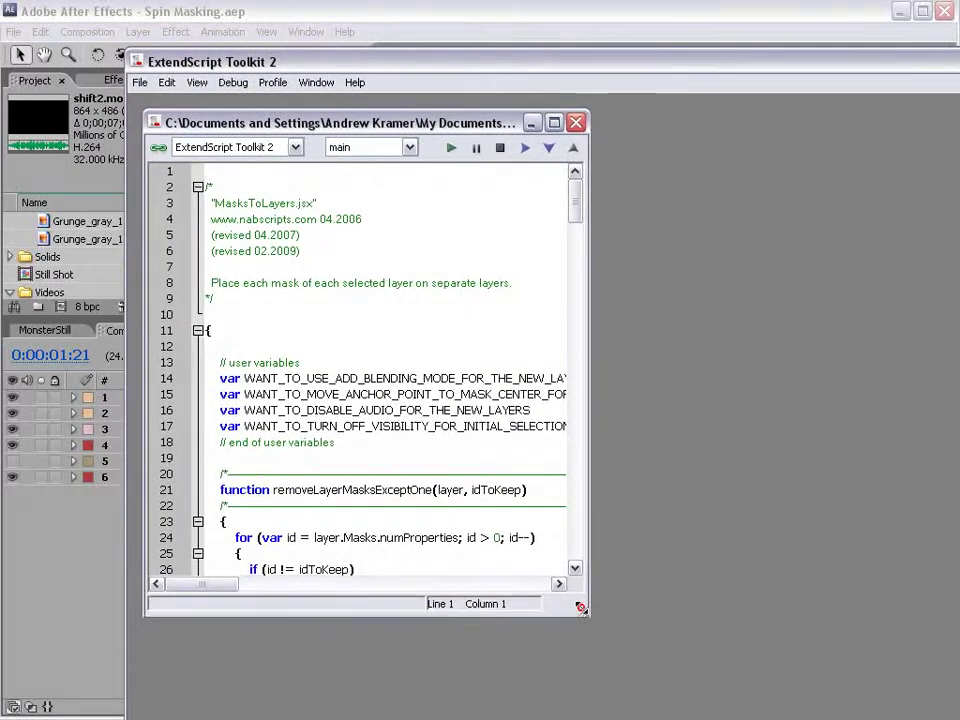
left_click(815, 633)
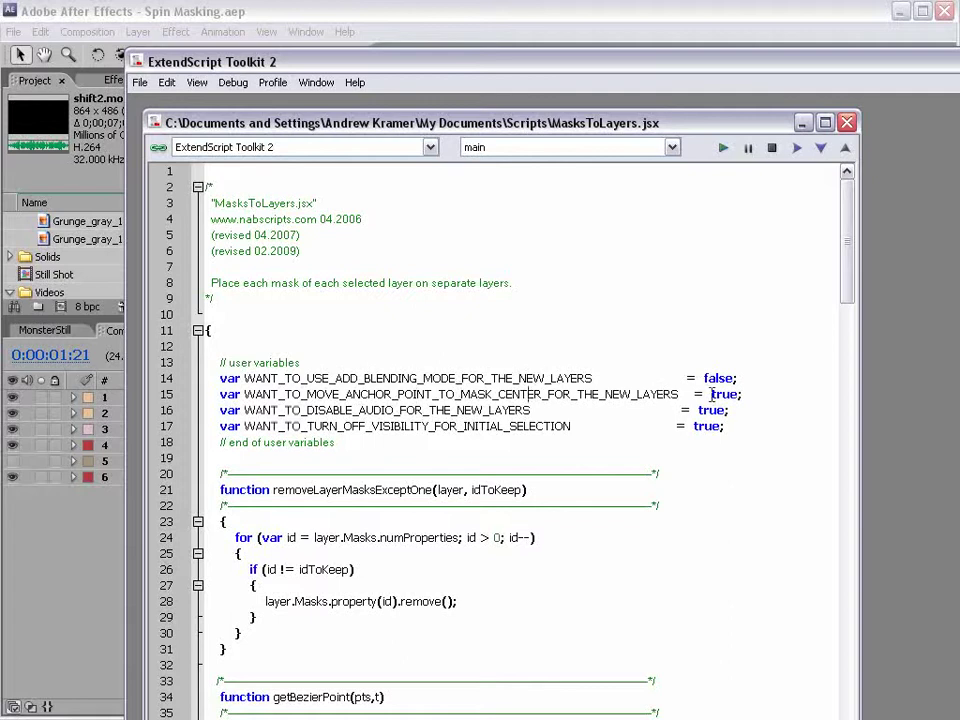
type("false")
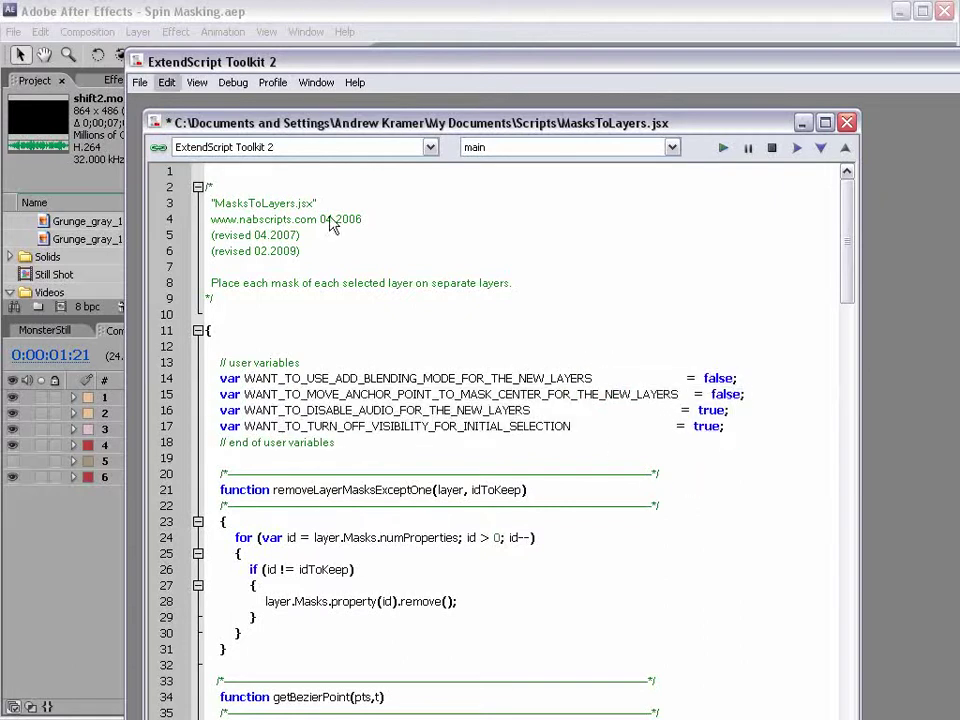
left_click(140, 82)
left_click(158, 146)
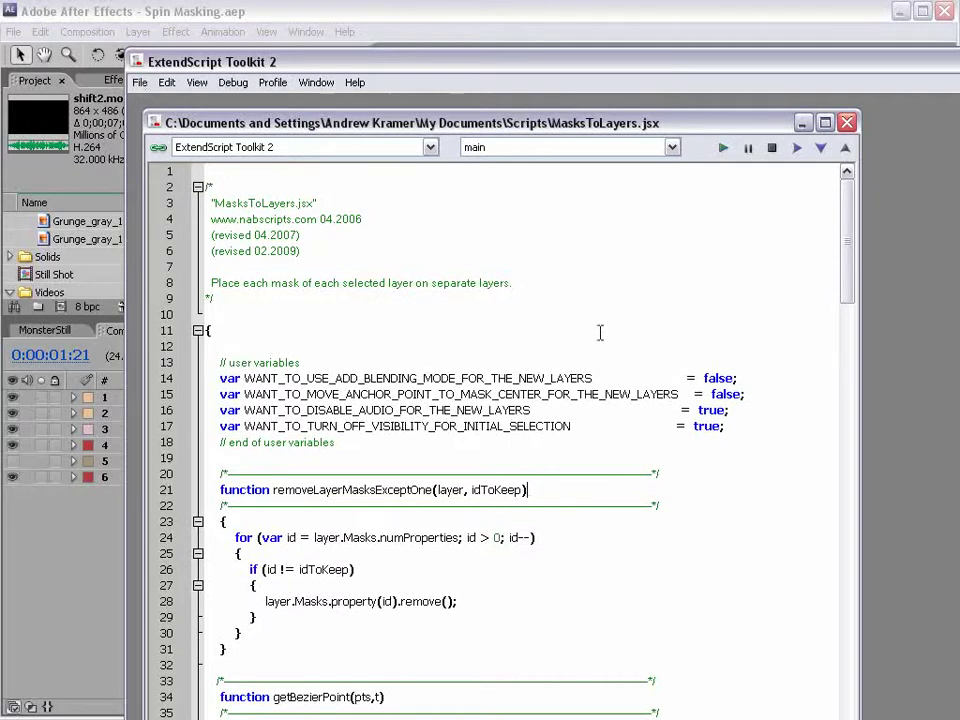
Switch back to After Effects and make the Original layer visible in Comp 2.
left_click(484, 8)
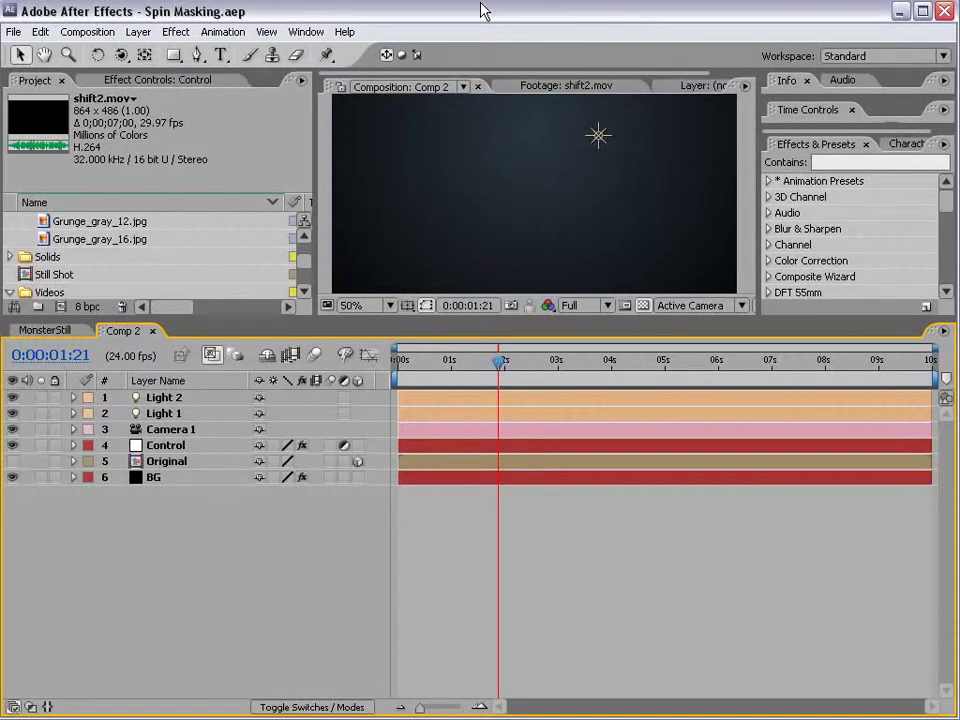
left_click(165, 447)
left_click_drag(317, 318, 312, 367)
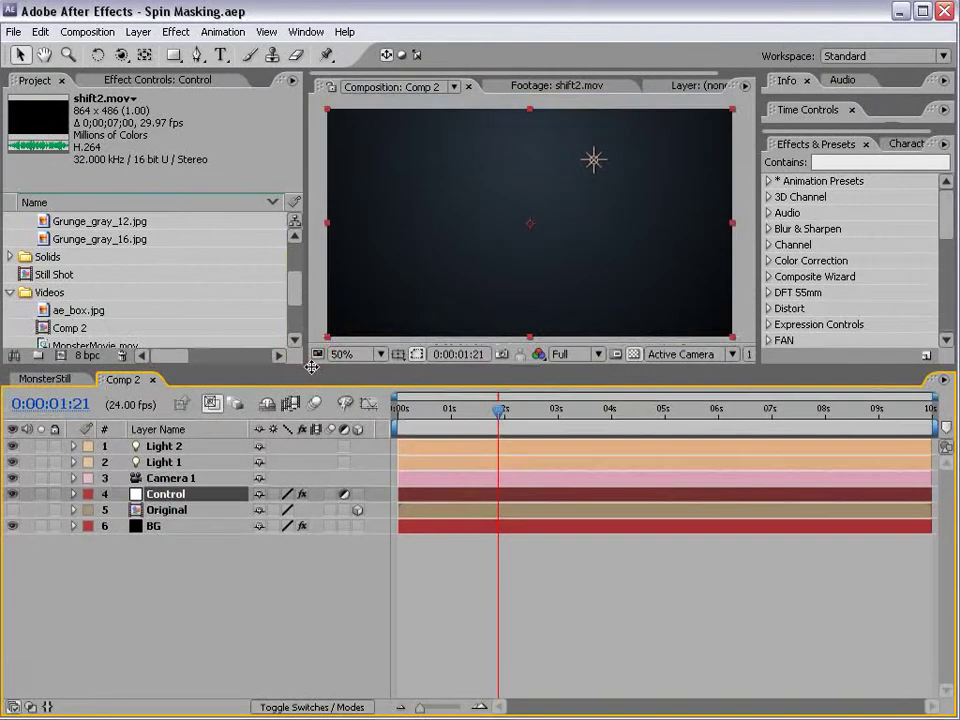
left_click(13, 510)
Run the MasksToLayers.jsx script file on the Original layer to split its masks into separate layers.
left_click(166, 510)
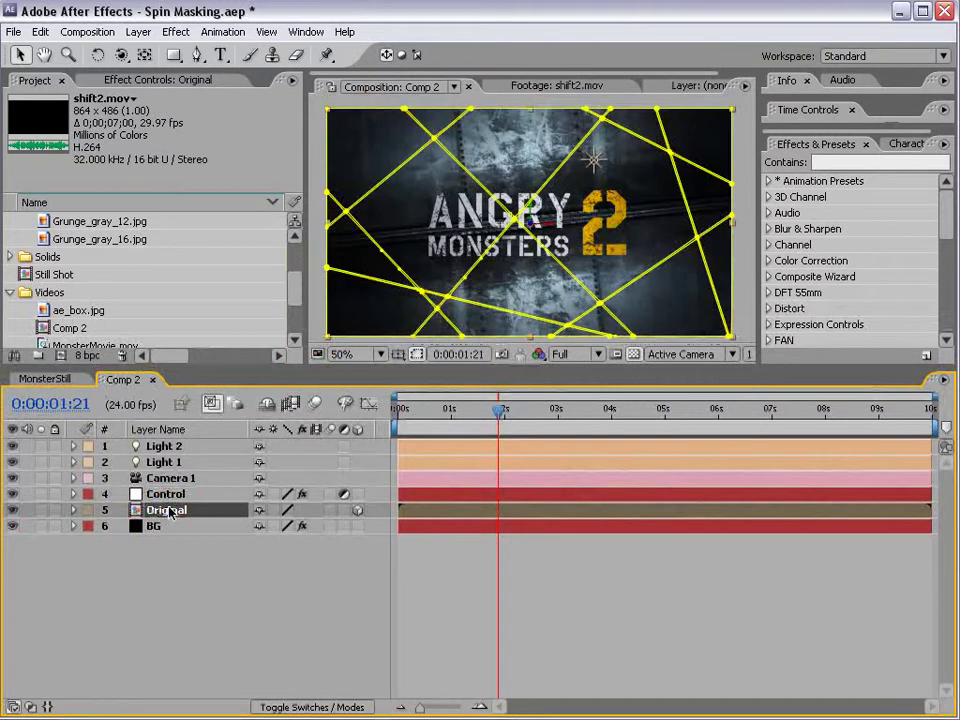
left_click(13, 32)
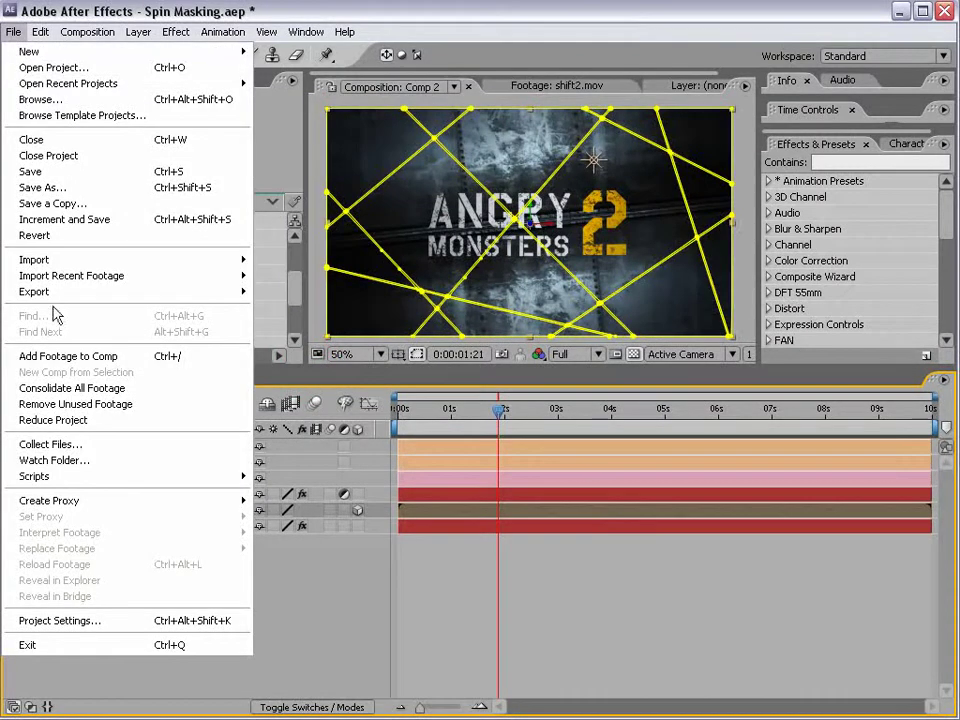
mouse_move(167, 485)
left_click(298, 477)
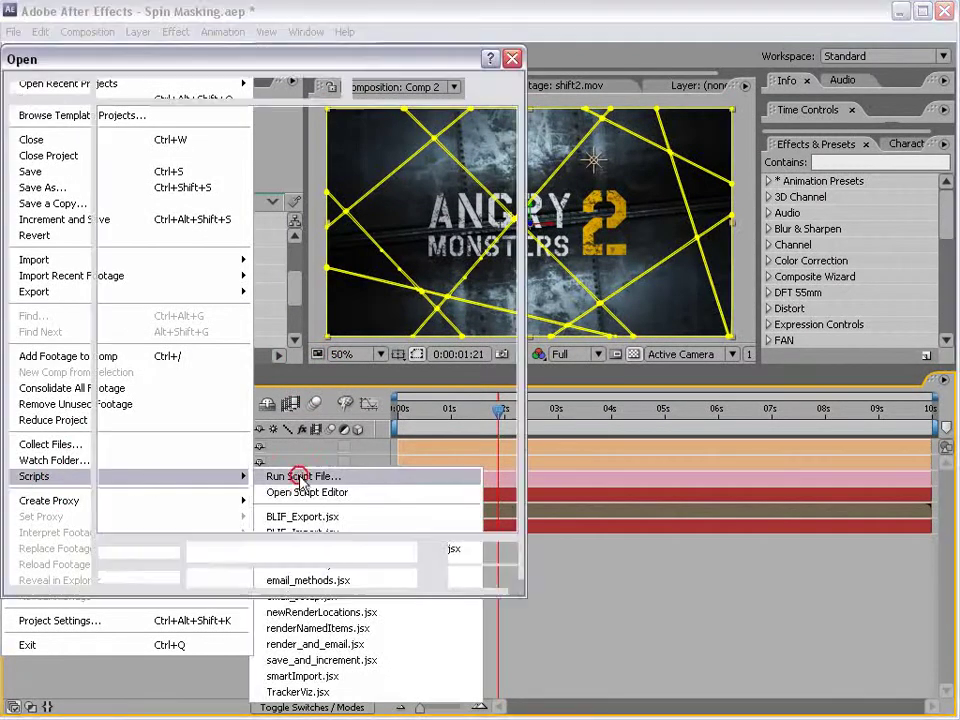
left_click(146, 115)
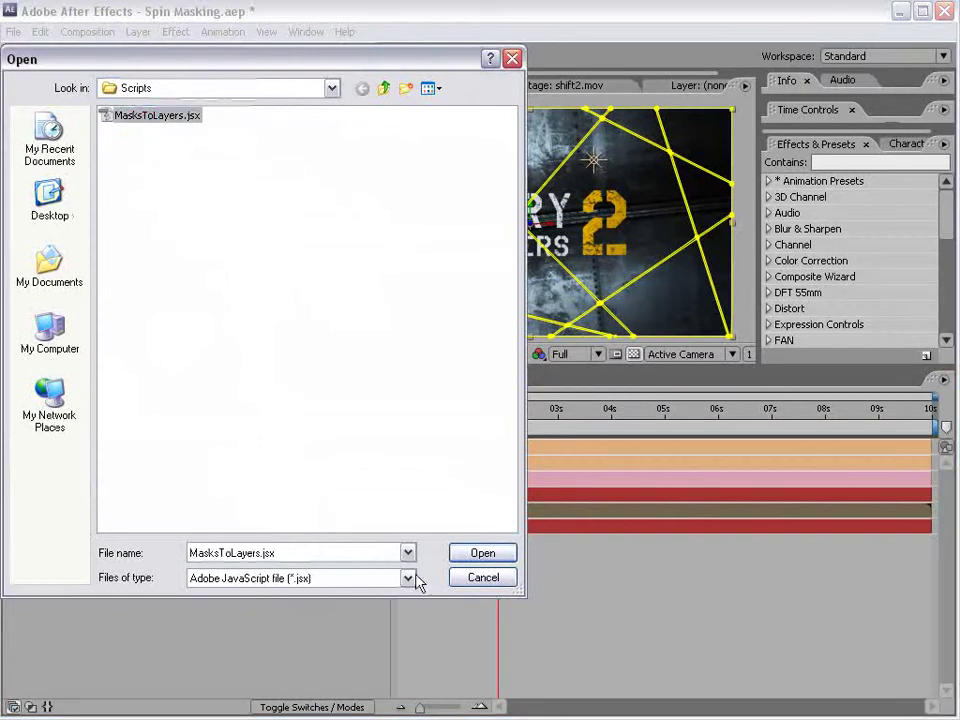
left_click(472, 557)
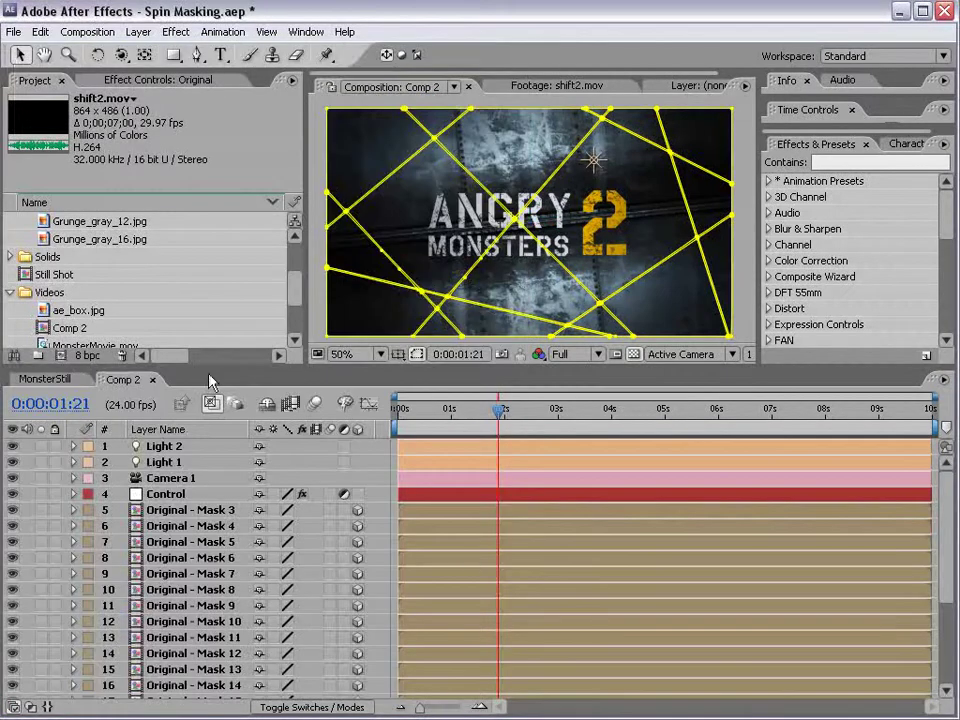
Set Control's Position slider to 0 at the first frame.
left_click_drag(498, 410, 178, 455)
left_click(166, 492)
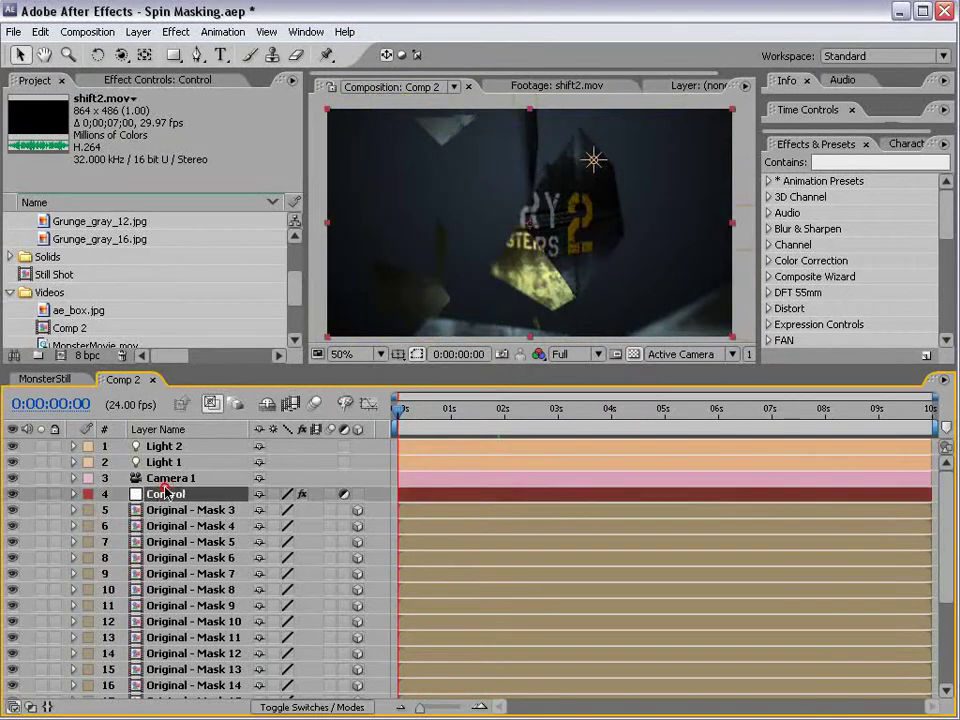
left_click(145, 80)
left_click(160, 147)
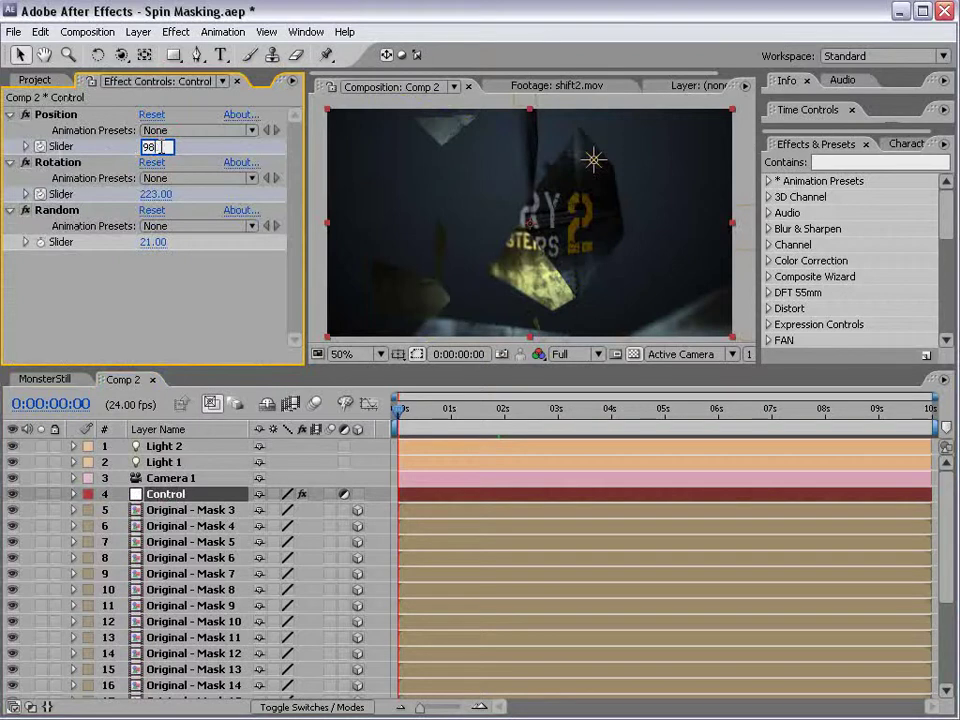
type("0")
key("Return")
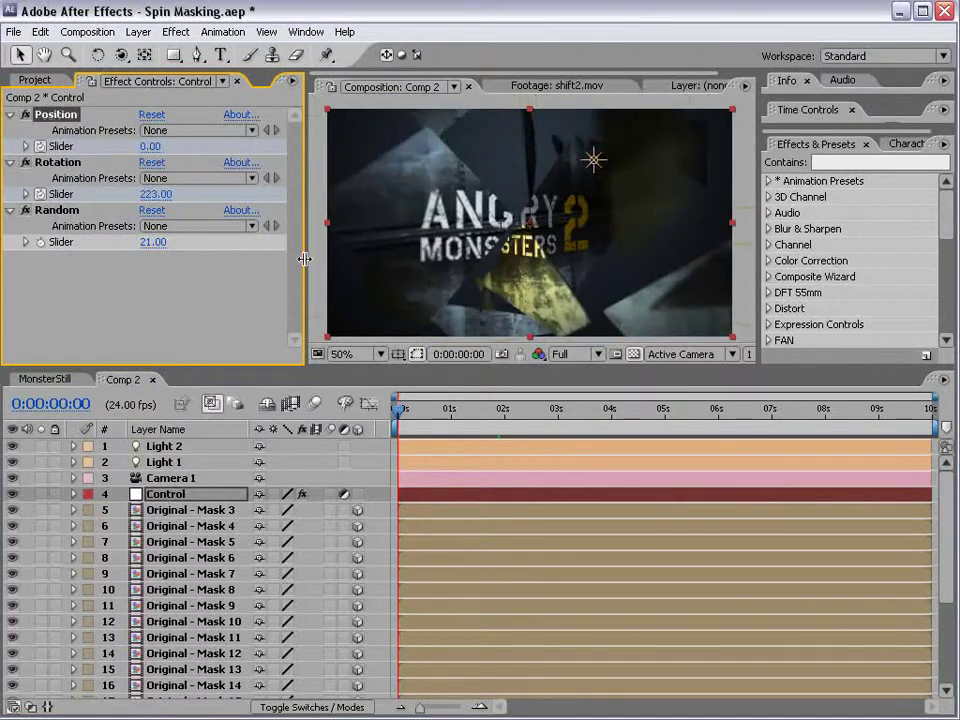
Set Control's Rotation slider to 611 at the first frame and Random to 11, then preview up to 0:00:01:19.
mouse_move(401, 408)
left_mouse_down()
mouse_move(467, 411)
mouse_move(399, 411)
left_mouse_up()
left_click_drag(155, 200, 399, 411)
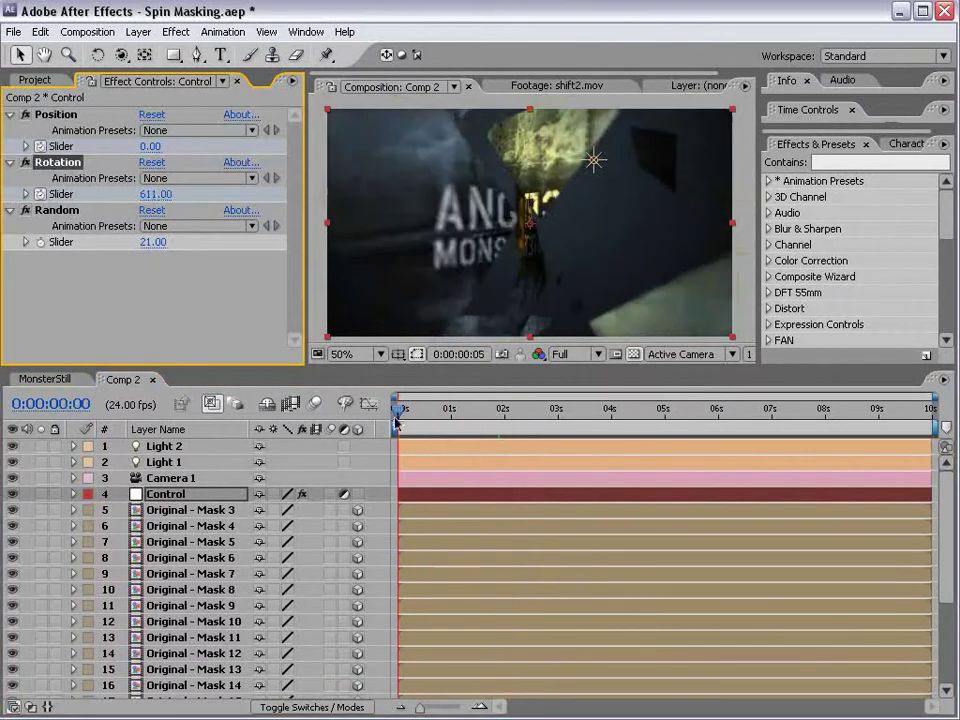
left_click(152, 242)
type("11")
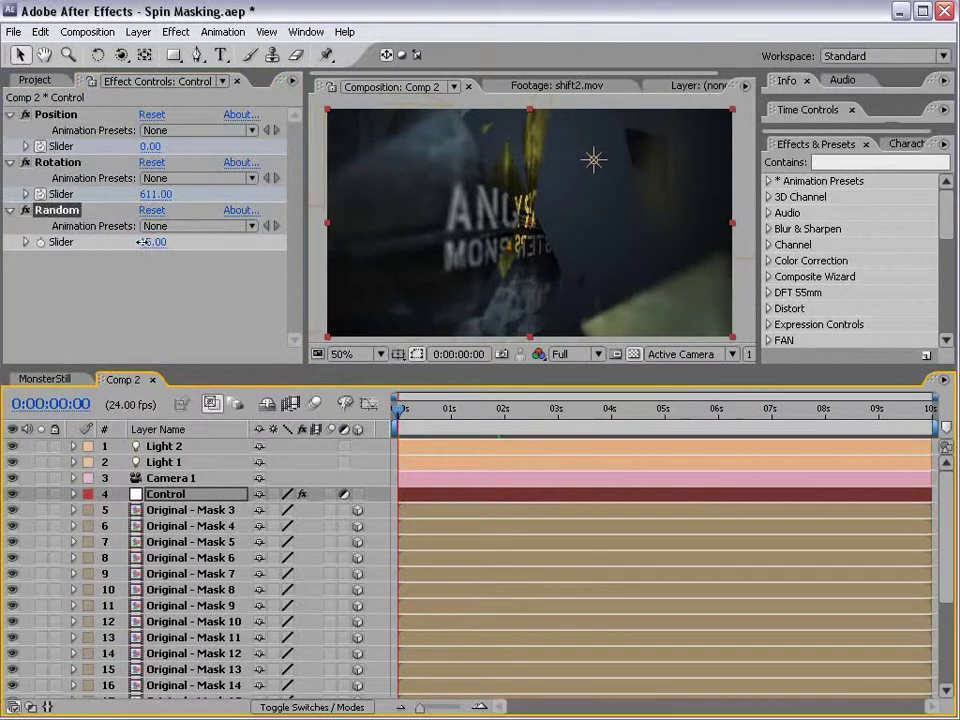
key("Return")
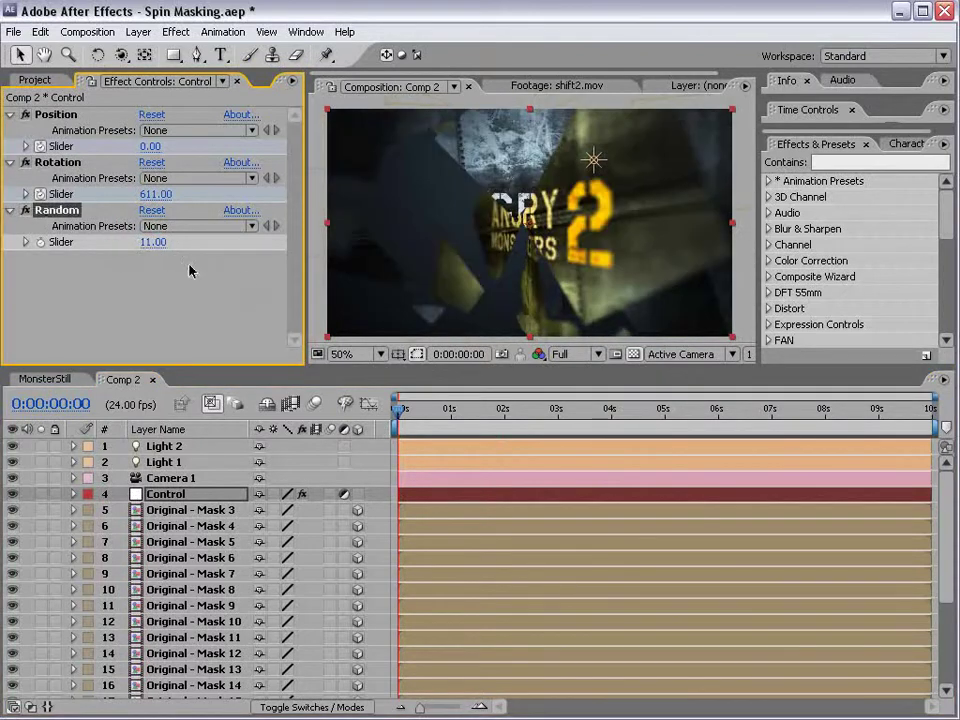
left_click_drag(399, 409, 498, 412)
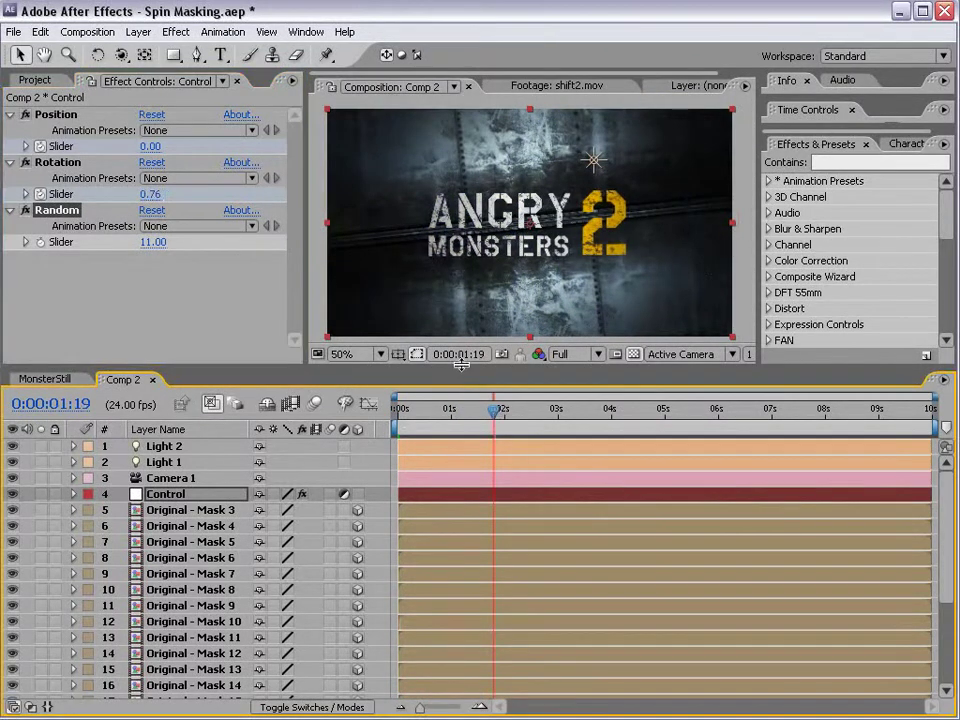
Turn on motion blur for the Original - Mask 3 through Original - Mask 22 layers and enable it for the composition.
left_click_drag(460, 364, 454, 222)
left_click(182, 366)
left_click(170, 669, "shift")
left_click(332, 616)
left_click(314, 260)
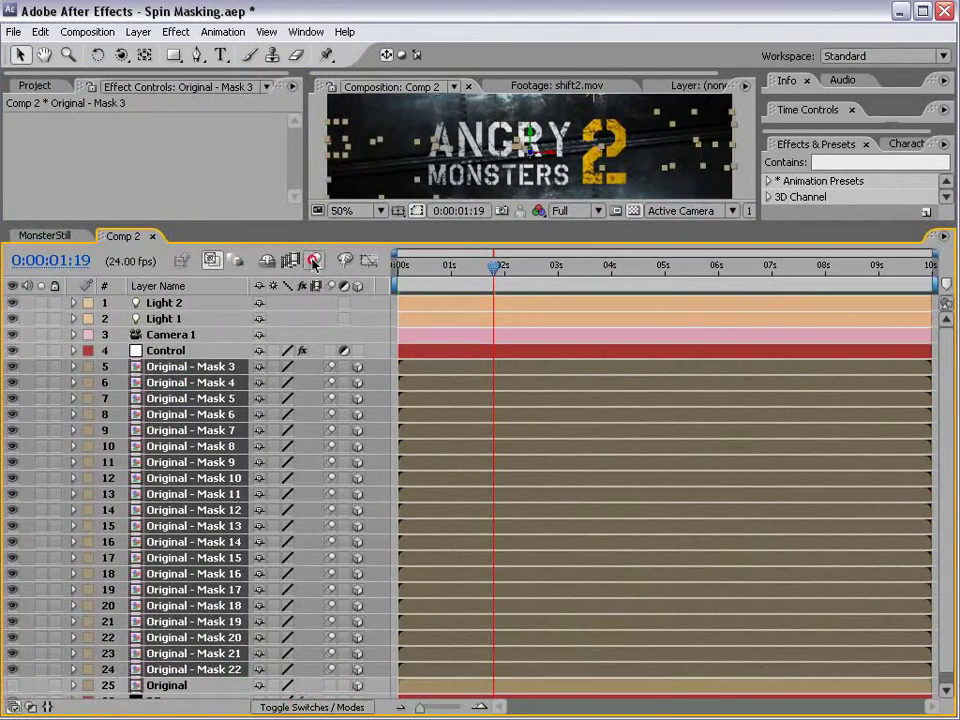
Move the time to 0:00:00:19 and maximize the composition viewer to examine the motion-blurred shards.
left_click_drag(338, 225, 338, 356)
left_click(453, 398)
left_click_drag(453, 398, 433, 398)
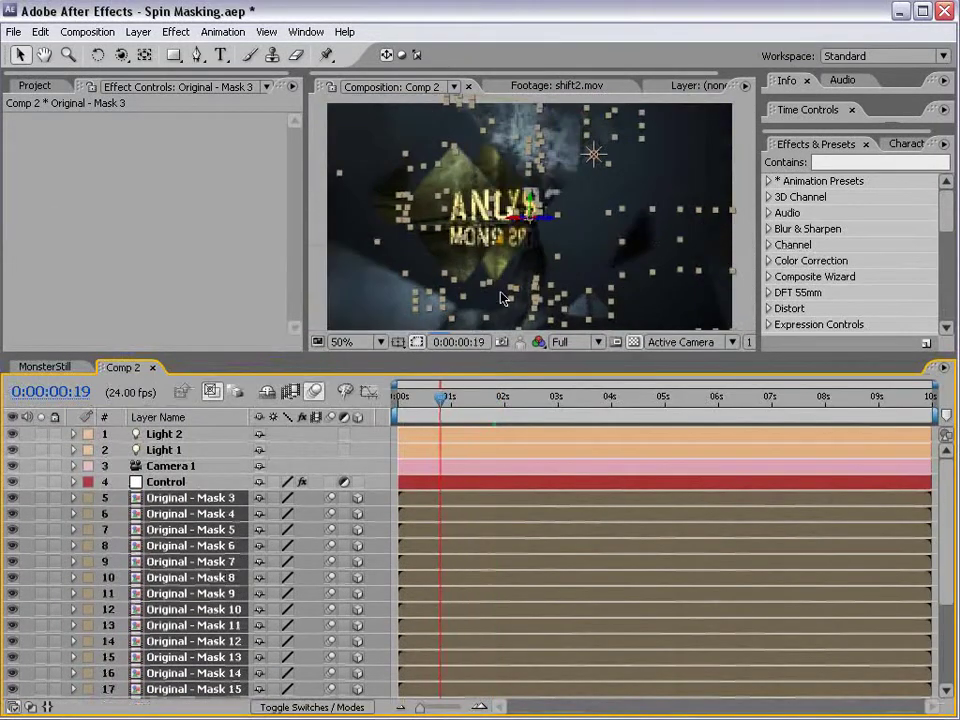
key("grave")
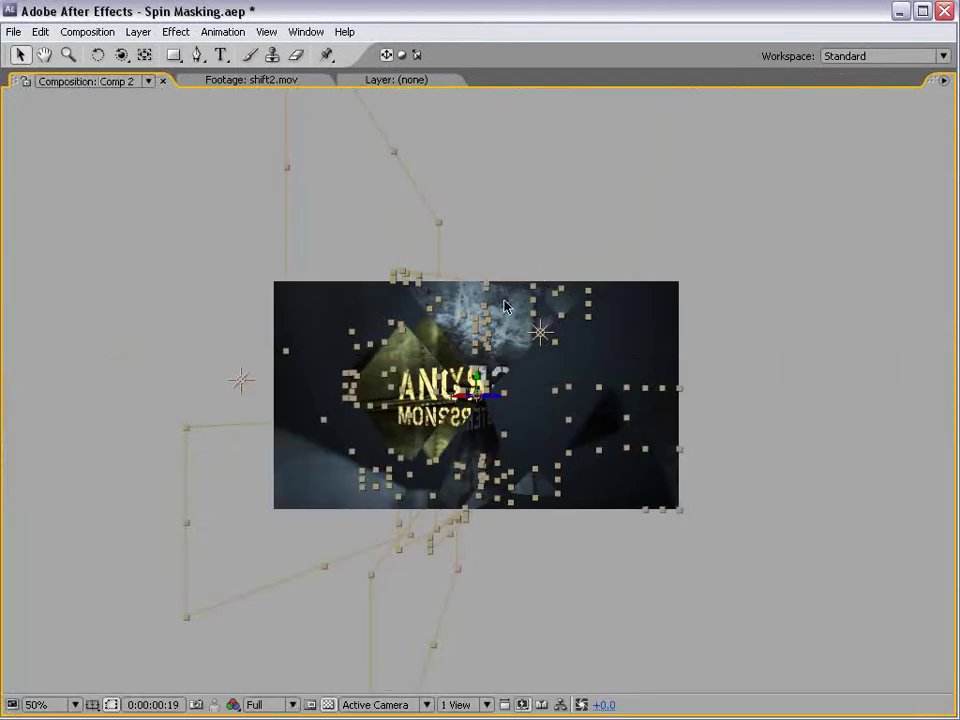
Examine the motion-blurred shards at 100%, restore the full workspace, and preview the assembly up to 0:00:01:21.
key("period")
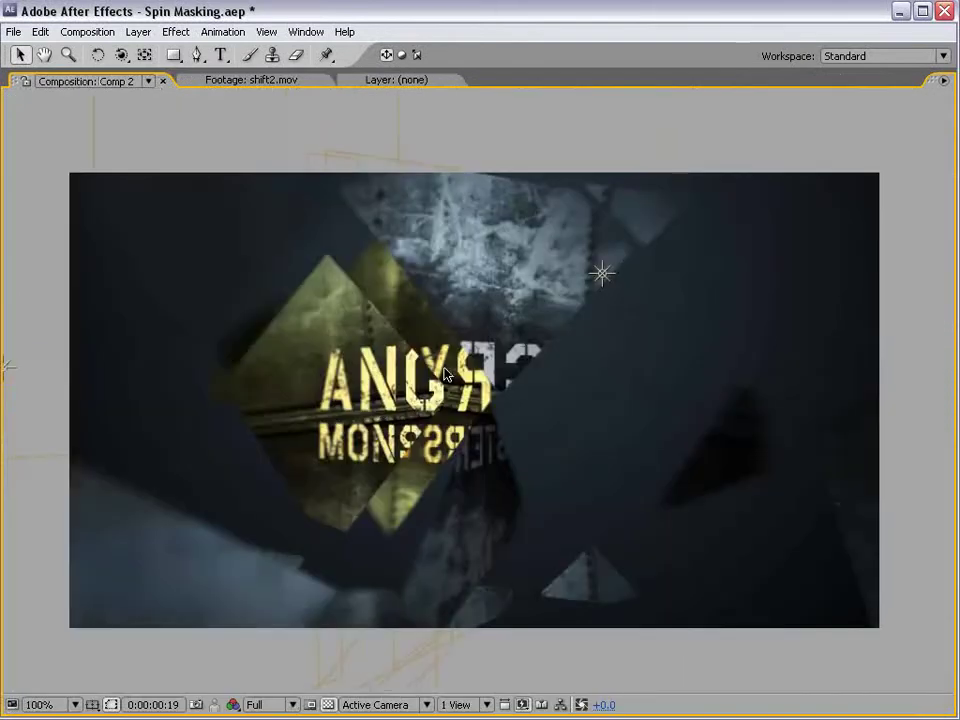
key("comma")
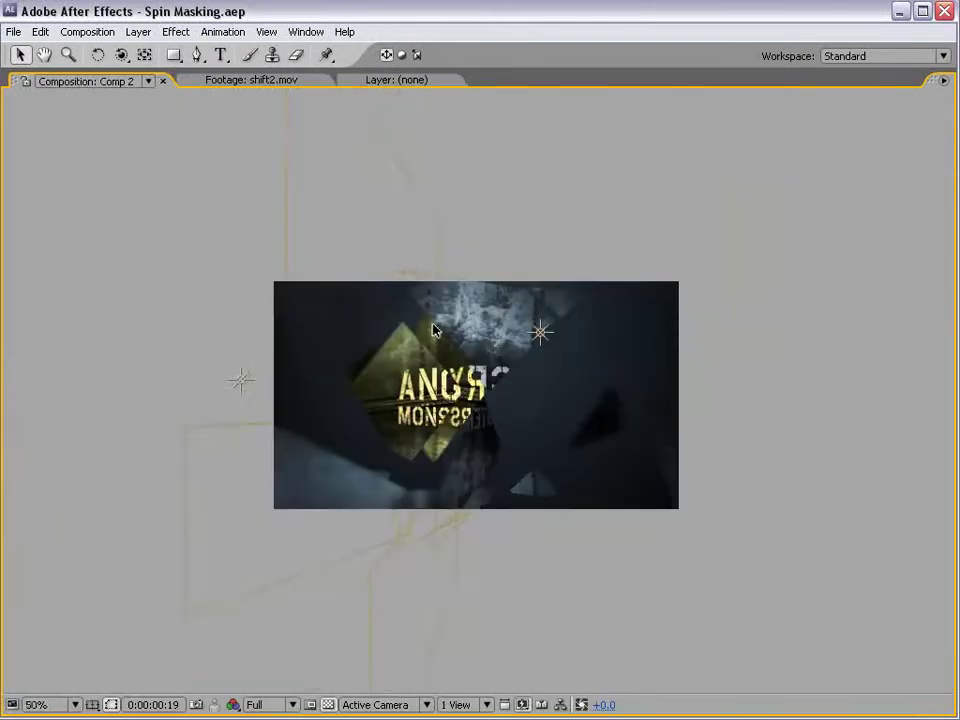
key("grave")
left_click(501, 282)
key("space")
left_click_drag(440, 397, 496, 404)
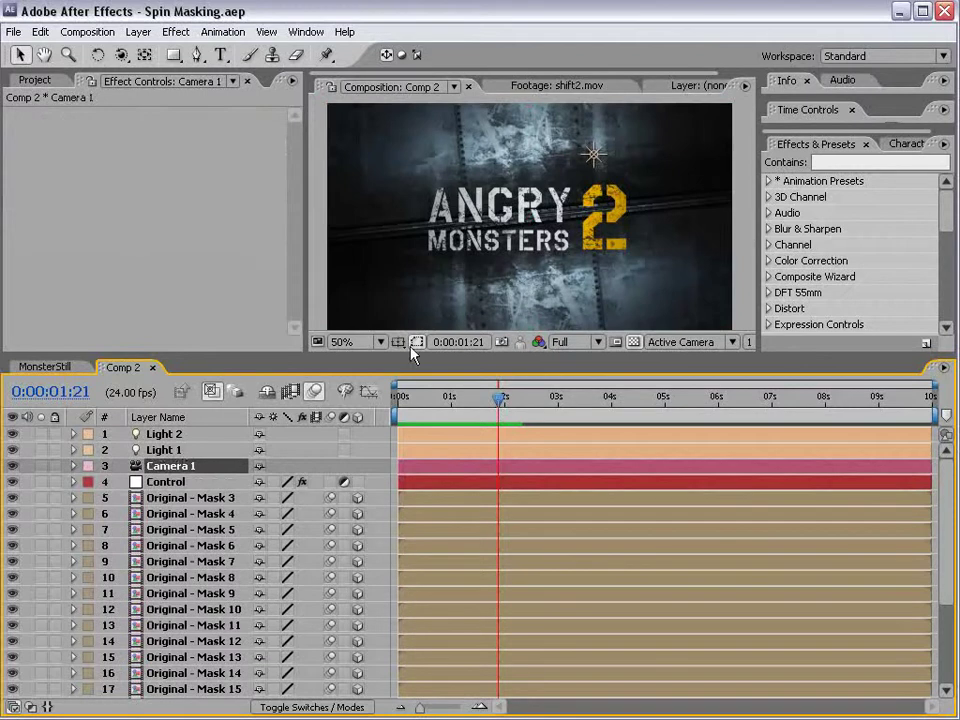
Show the project items and enlarge the viewing area above the timeline.
left_click(38, 82)
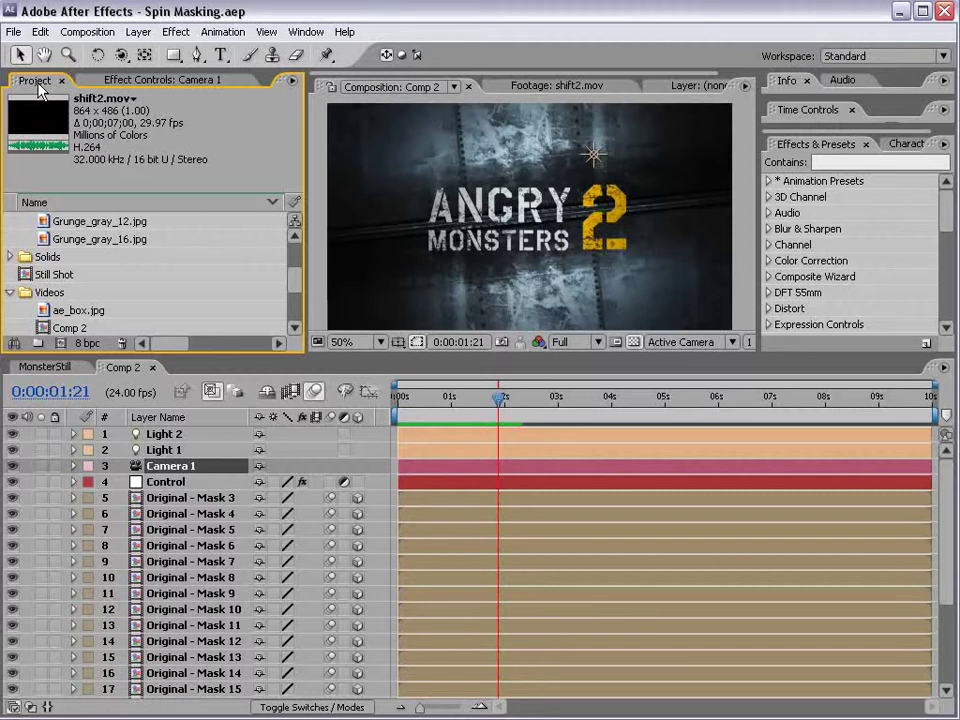
left_click_drag(540, 357, 540, 410)
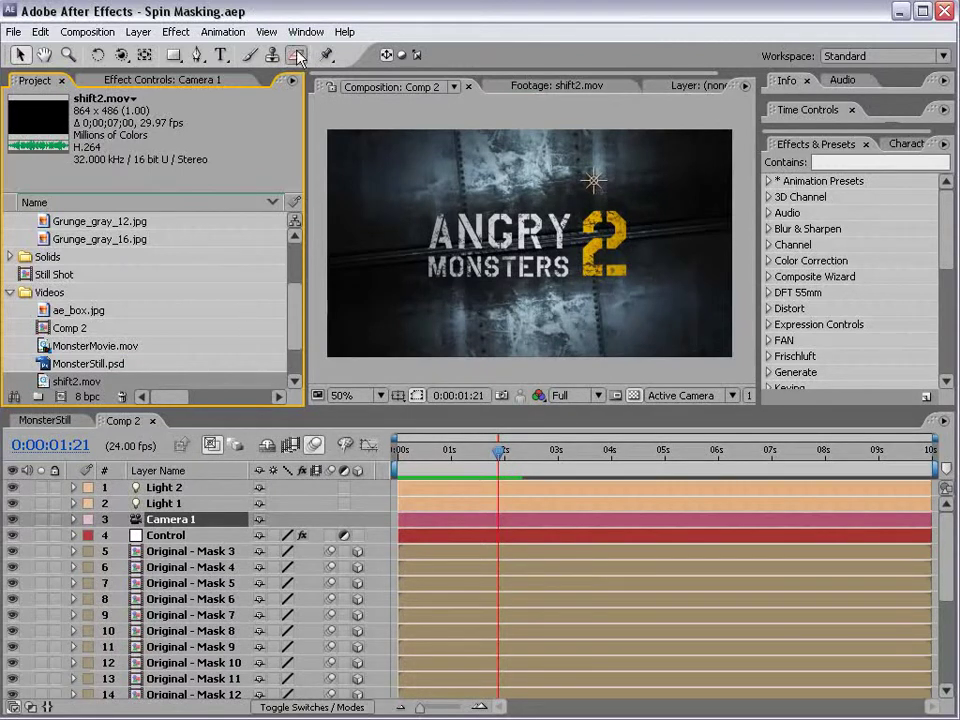
Keyframe Camera 1's Point of Interest, Position and Orientation at the first frame, and move these keyframes to about two seconds.
left_click_drag(498, 452, 398, 466)
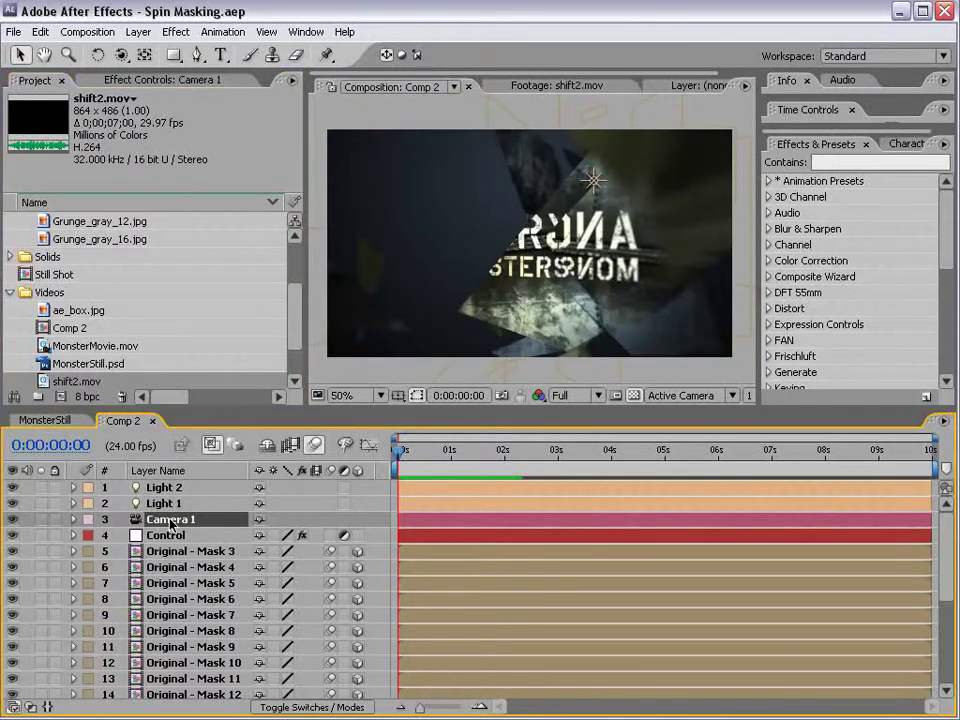
key("p")
key("shift+r")
key("shift+a")
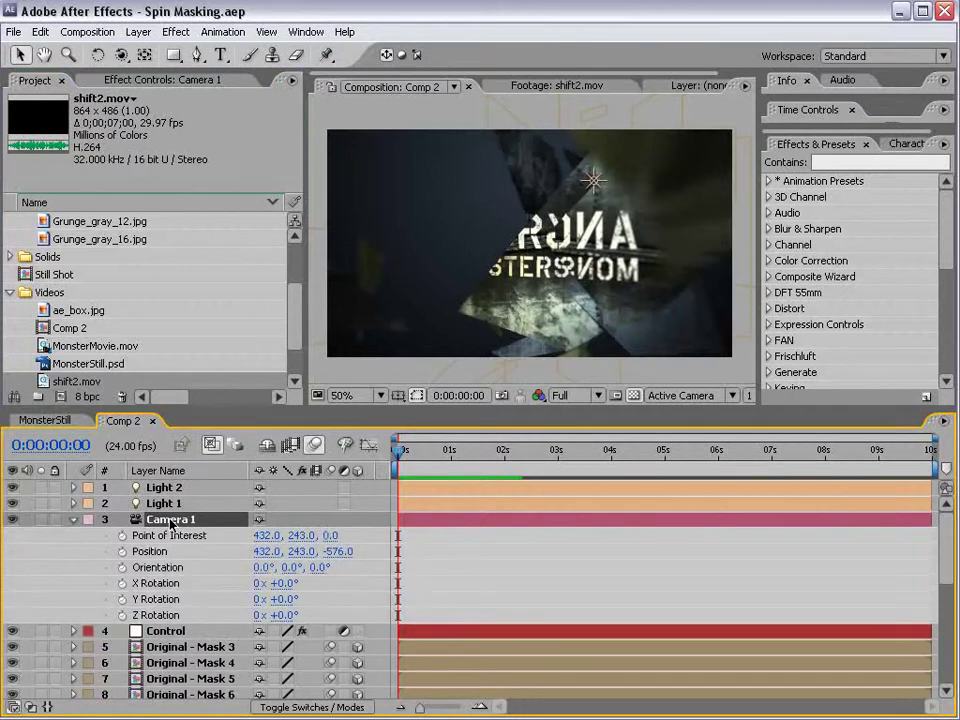
left_click(121, 567)
left_click(121, 535, "shift")
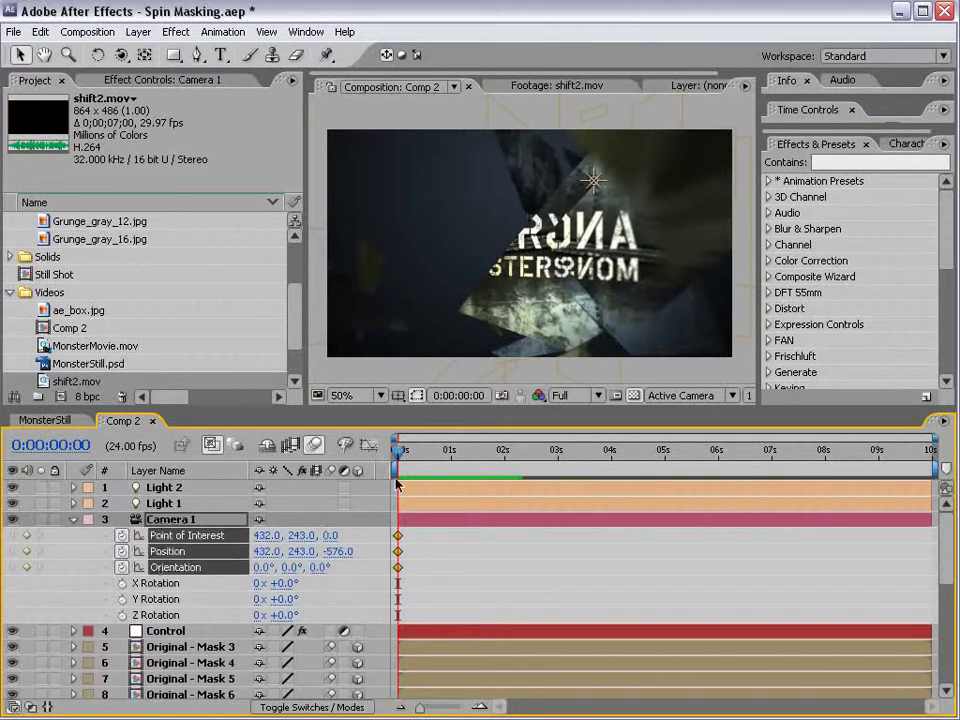
left_click_drag(398, 535, 506, 536)
Try orbiting Camera 1 to a steep, close angle at 0:00:00:12, scrub through the move, and undo the orbit.
left_click_drag(425, 456, 407, 458)
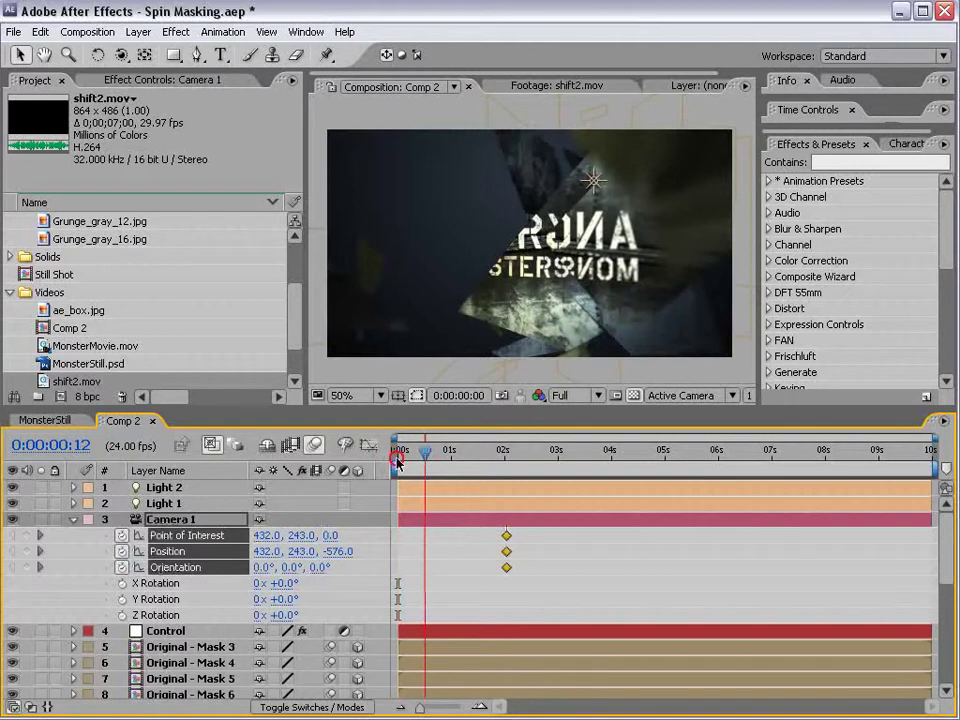
left_click(121, 55)
left_click_drag(382, 230, 520, 392)
left_click(428, 455)
left_click_drag(430, 460, 465, 463)
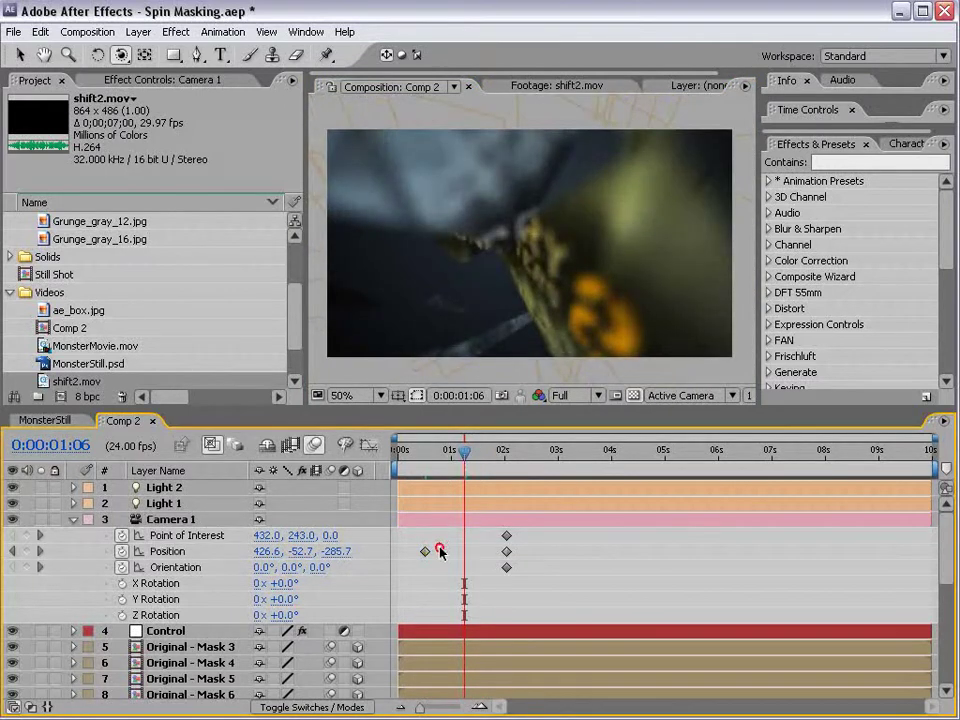
key("ctrl+z")
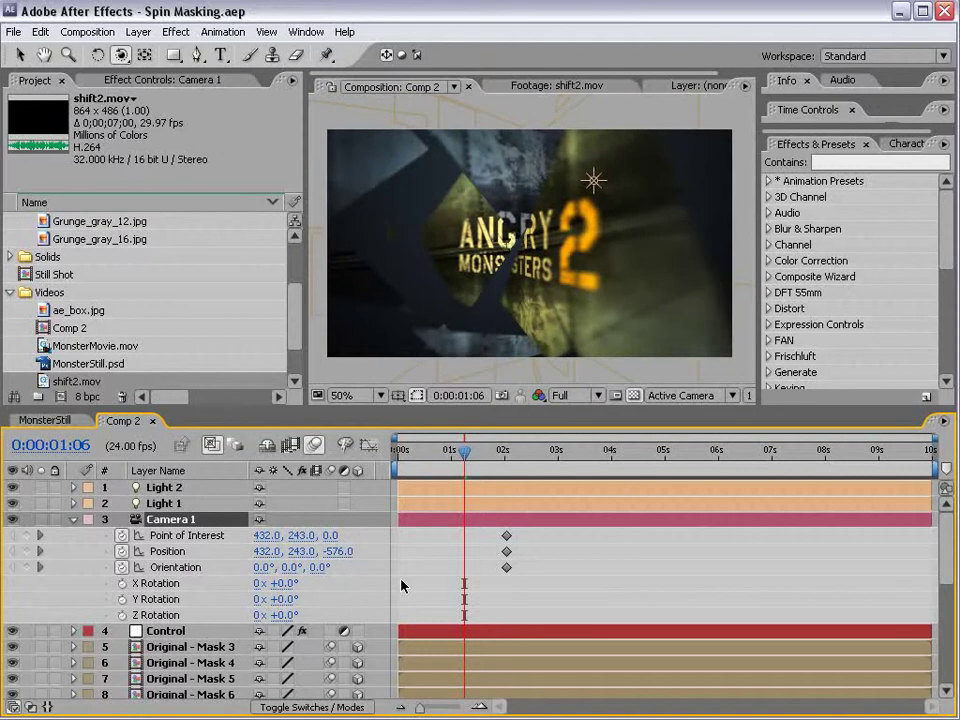
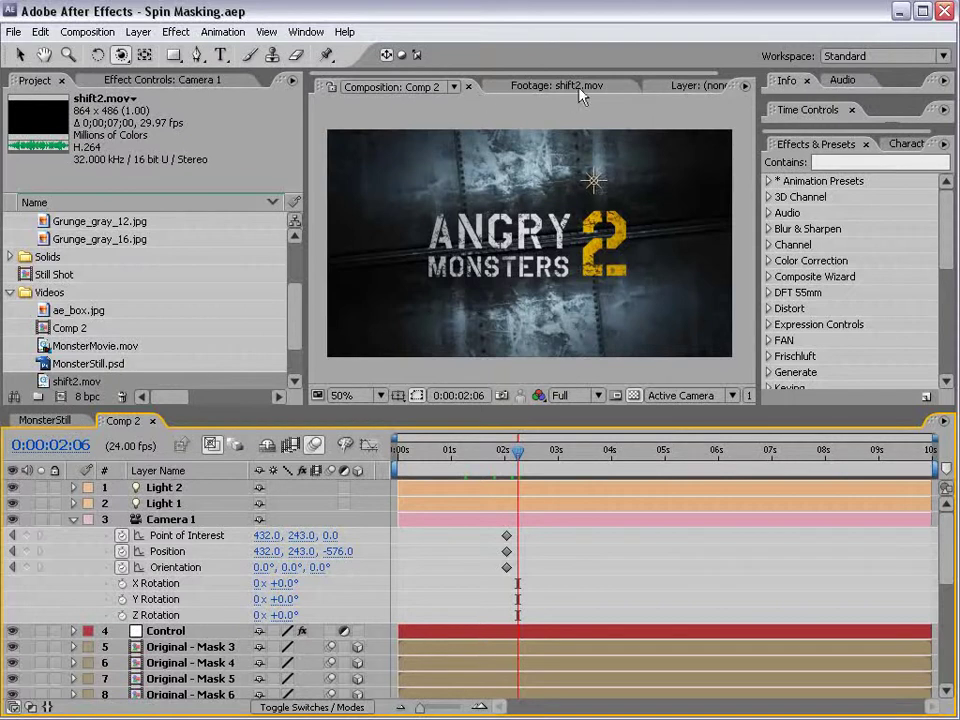
Open the MonsterMovie.mov footage and scrub through it to 0;00;03;00.
double_click(95, 346)
left_click_drag(393, 356, 565, 357)
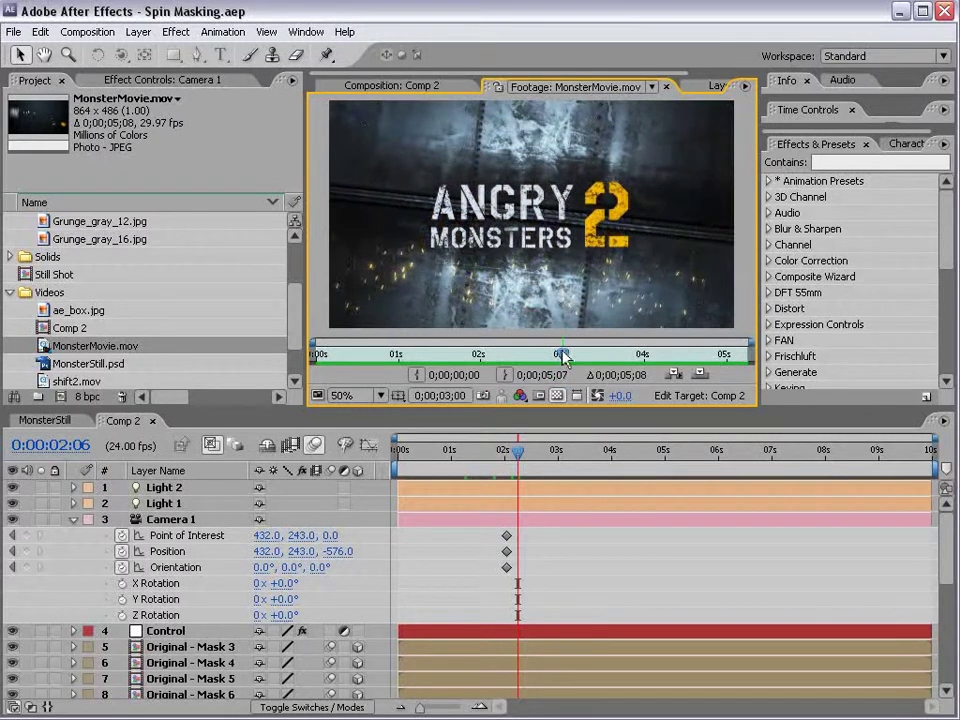
Create a composition named Movie Comp at 864 x 486, 24 fps and 10 seconds, and give the viewer more height.
left_click(87, 32)
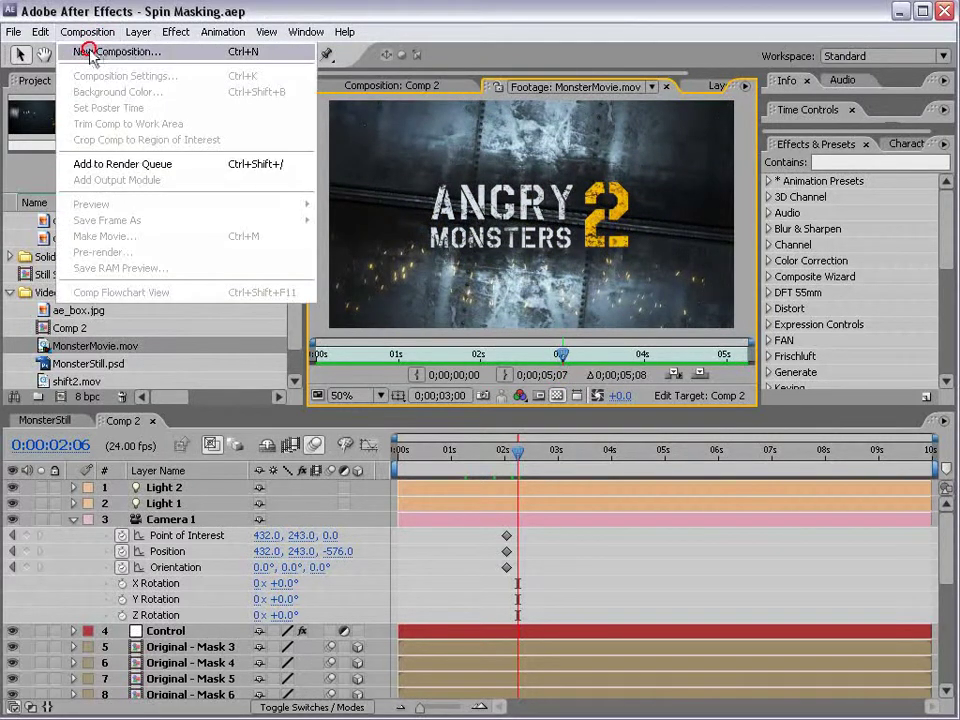
left_click(91, 53)
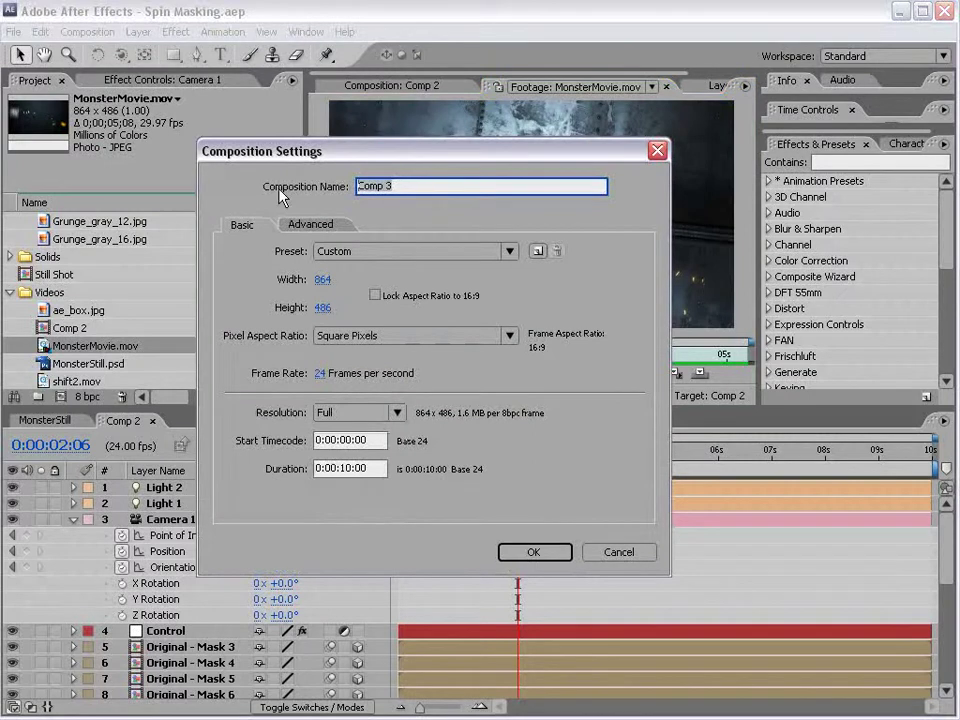
type("Movie Comp")
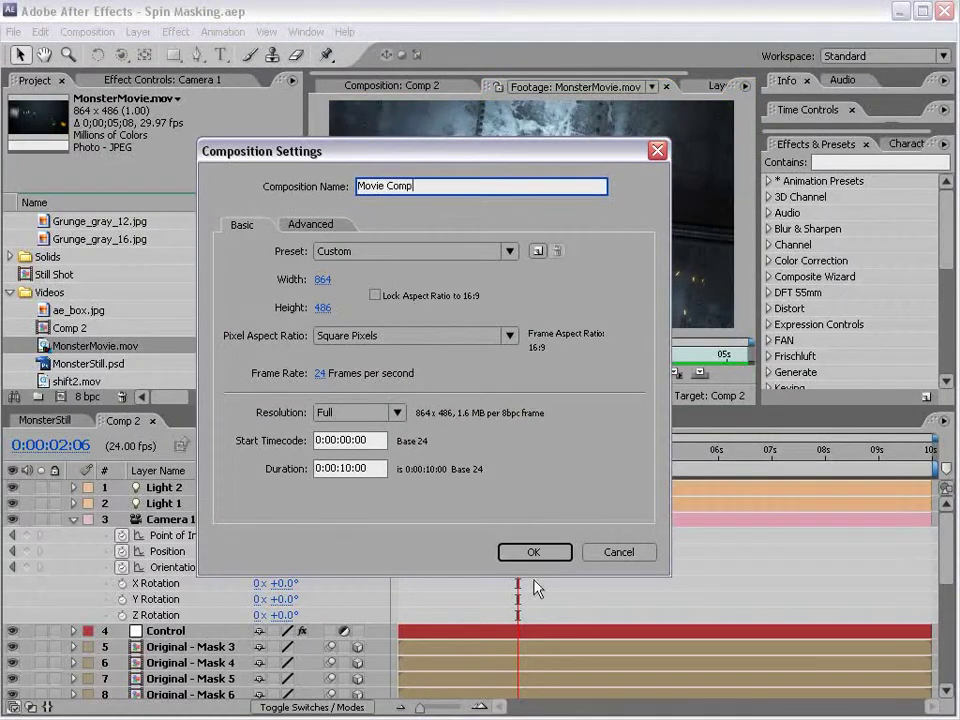
left_click(535, 555)
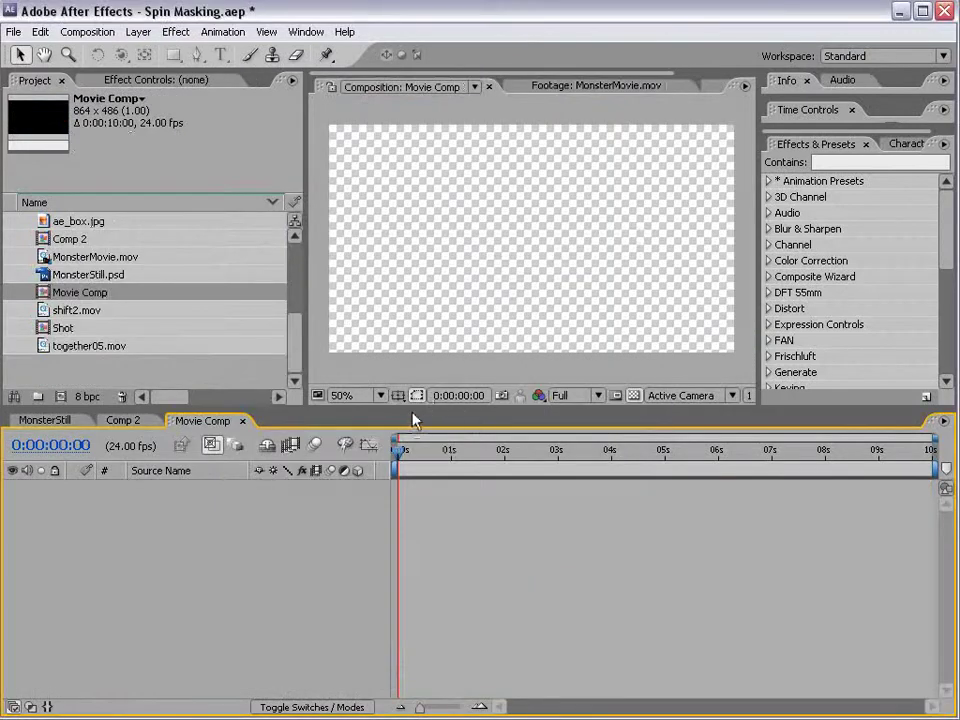
left_click_drag(412, 414, 411, 421)
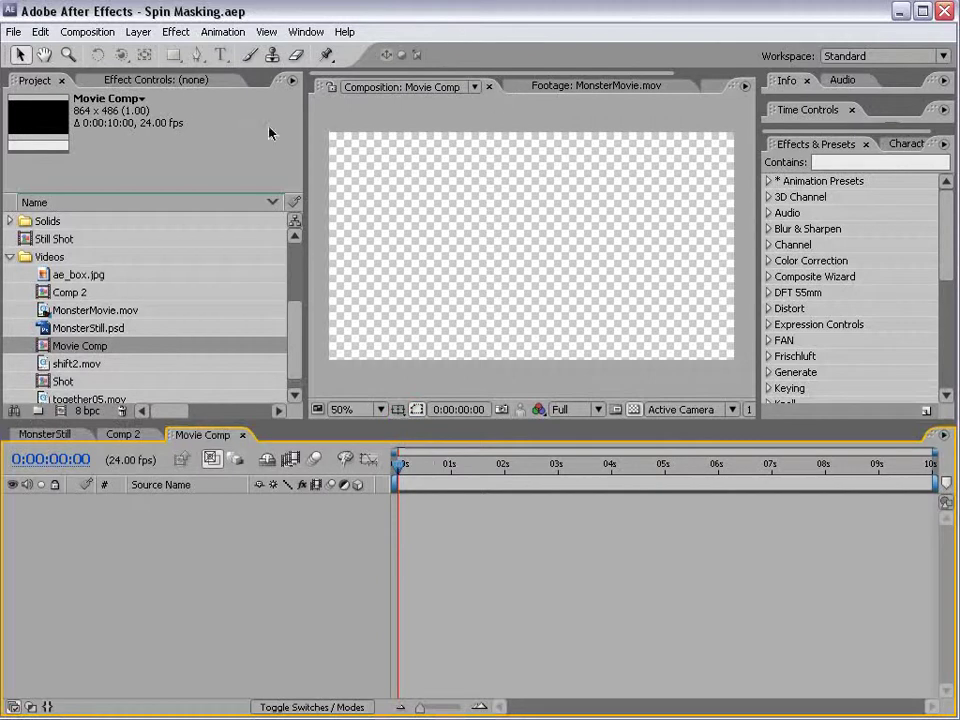
Check the MonsterMovie.mov footage as reference, turn off Movie Comp's transparency grid, and delete the empty text layer.
left_click(380, 203)
left_click(221, 55)
left_click(416, 228)
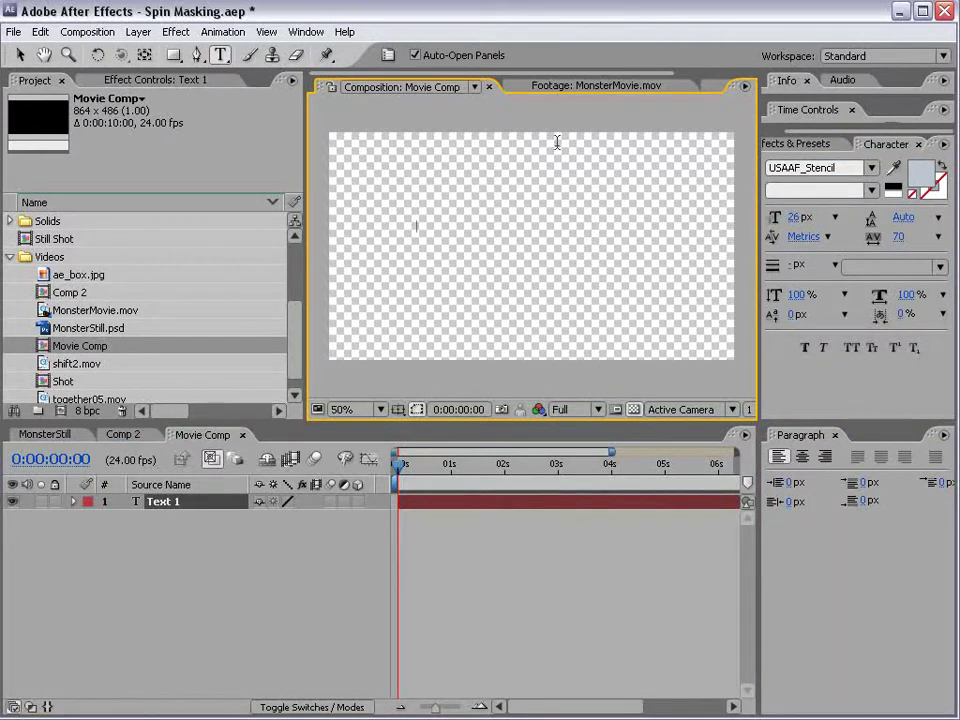
left_click(590, 87)
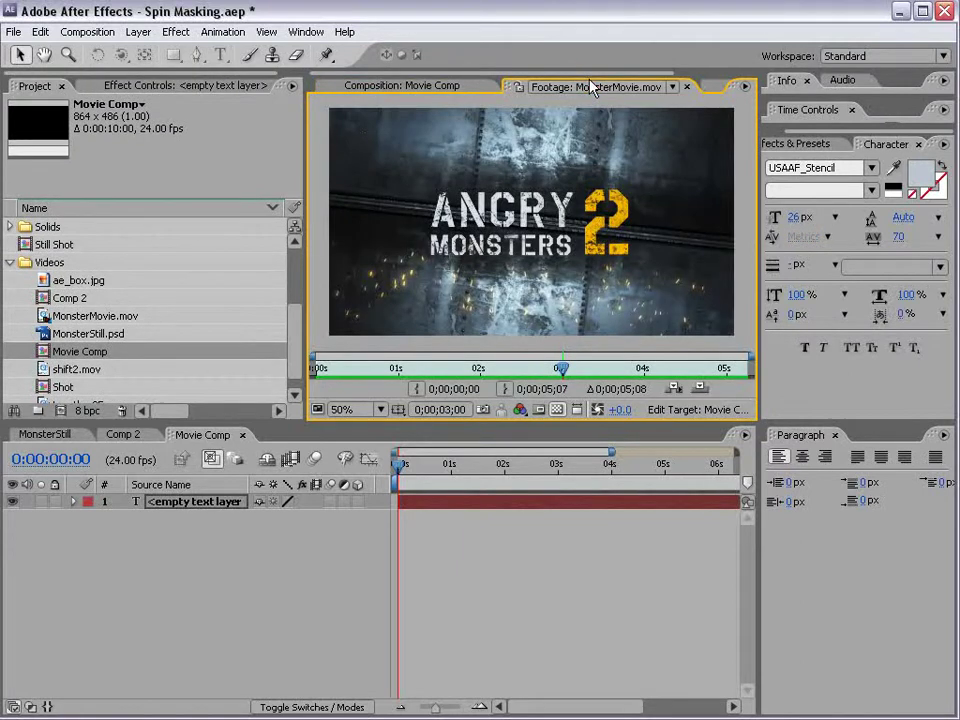
left_click(380, 88)
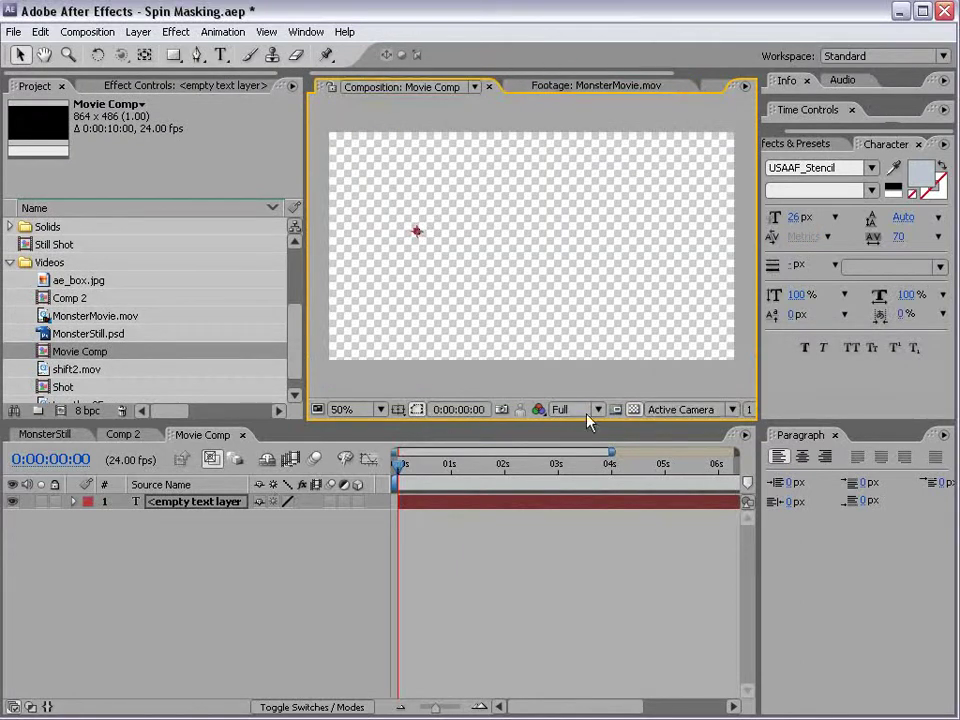
left_click(631, 410)
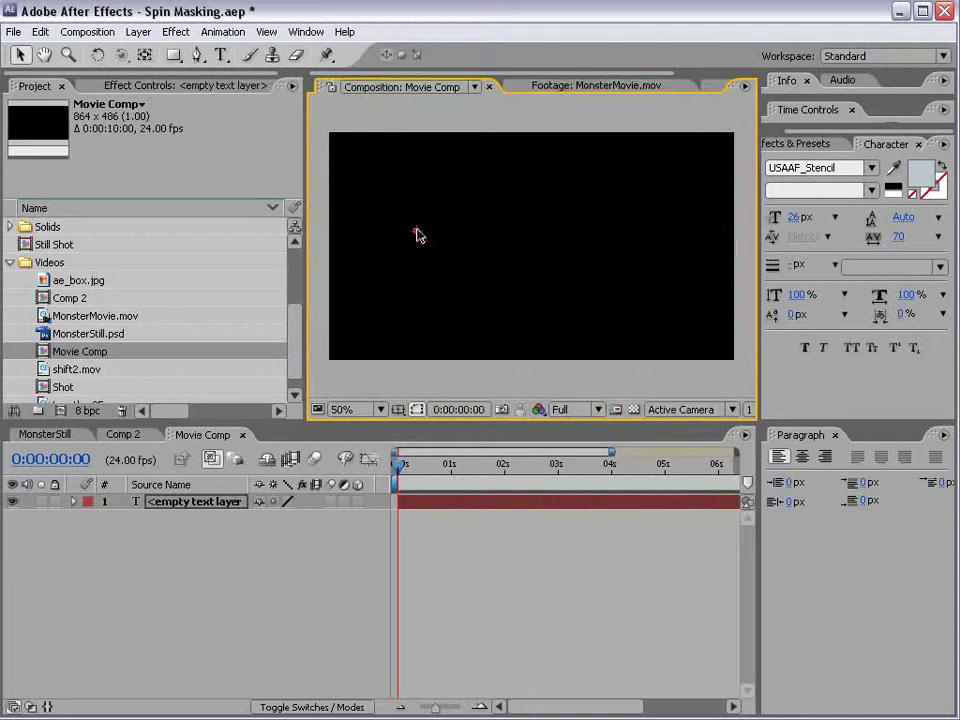
key("Delete")
Add a text layer reading ANGRY MONSTERS on two lines in USAAF_Stencil, in the upper-left area of Movie Comp.
key("ctrl+t")
left_click(395, 207)
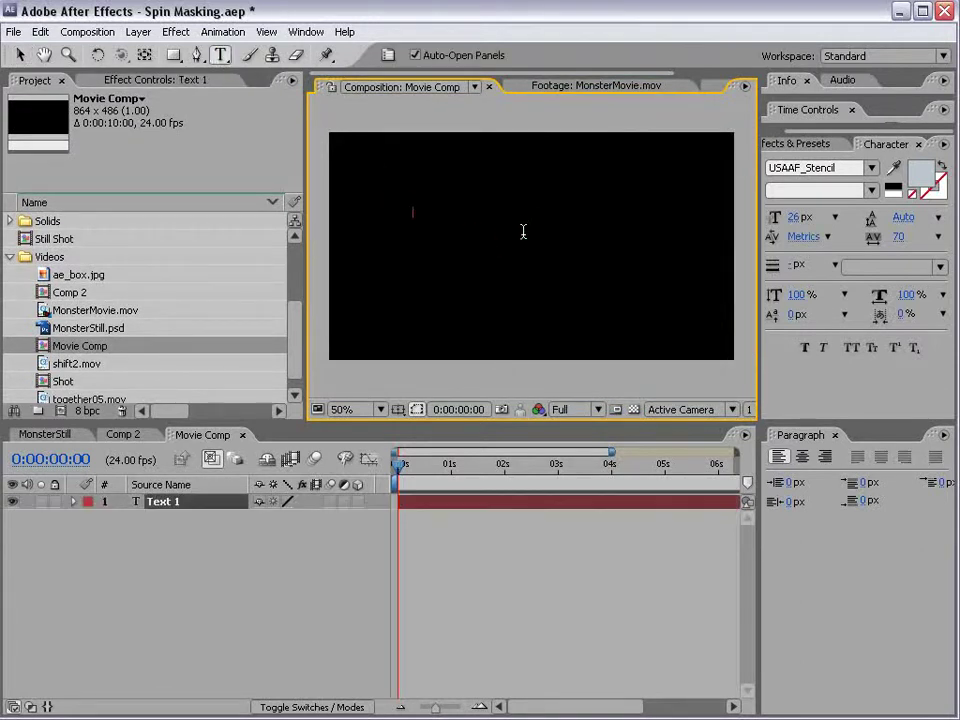
type("ANG")
type("RY ")
type("MON")
type("STERS")
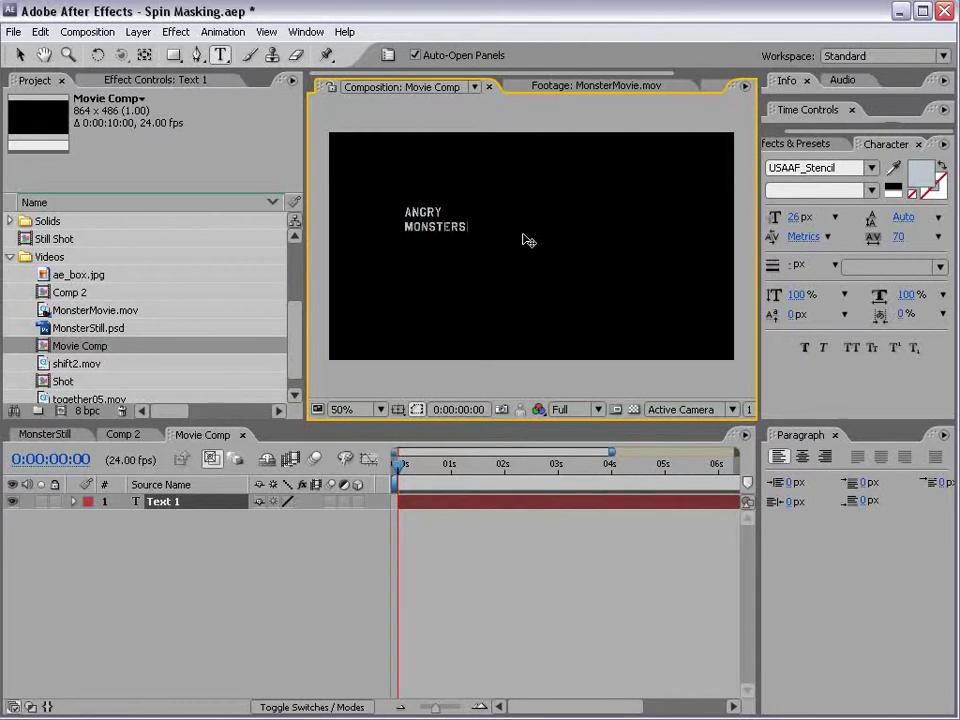
Set the word ANGRY to 44 px so it spans the width of MONSTERS.
left_click_drag(447, 210, 396, 208)
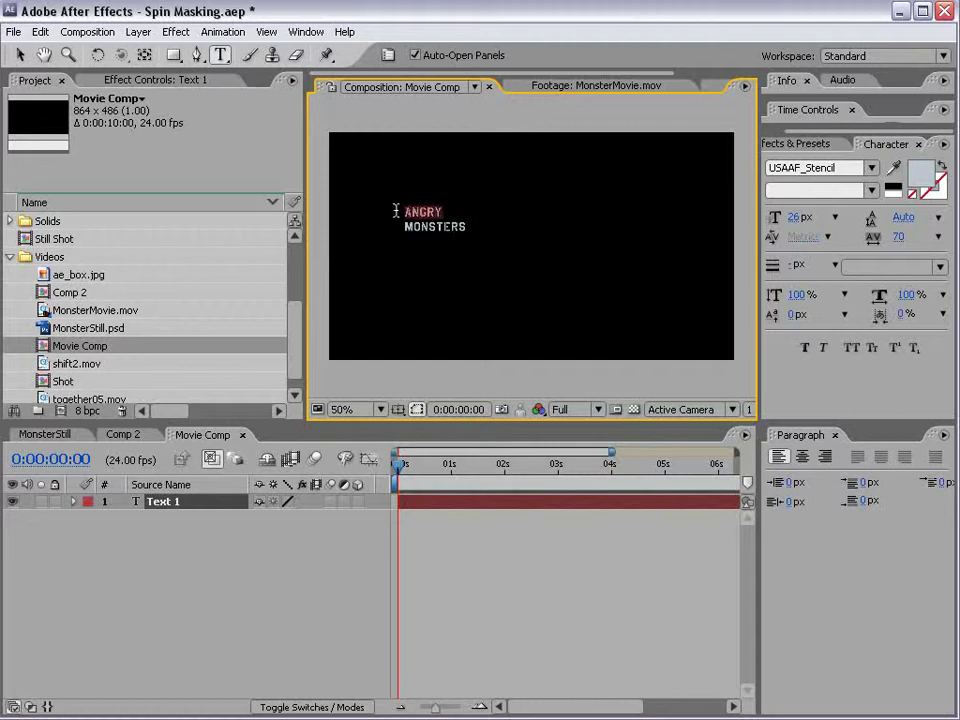
left_click_drag(795, 218, 822, 218)
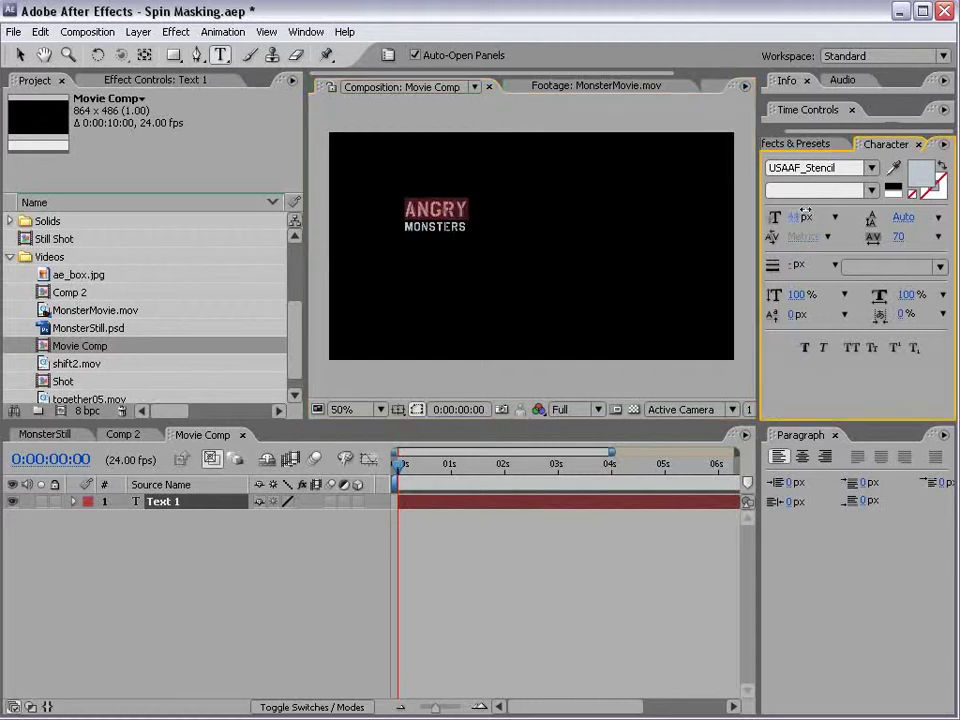
scroll(413, 218, "up", 2)
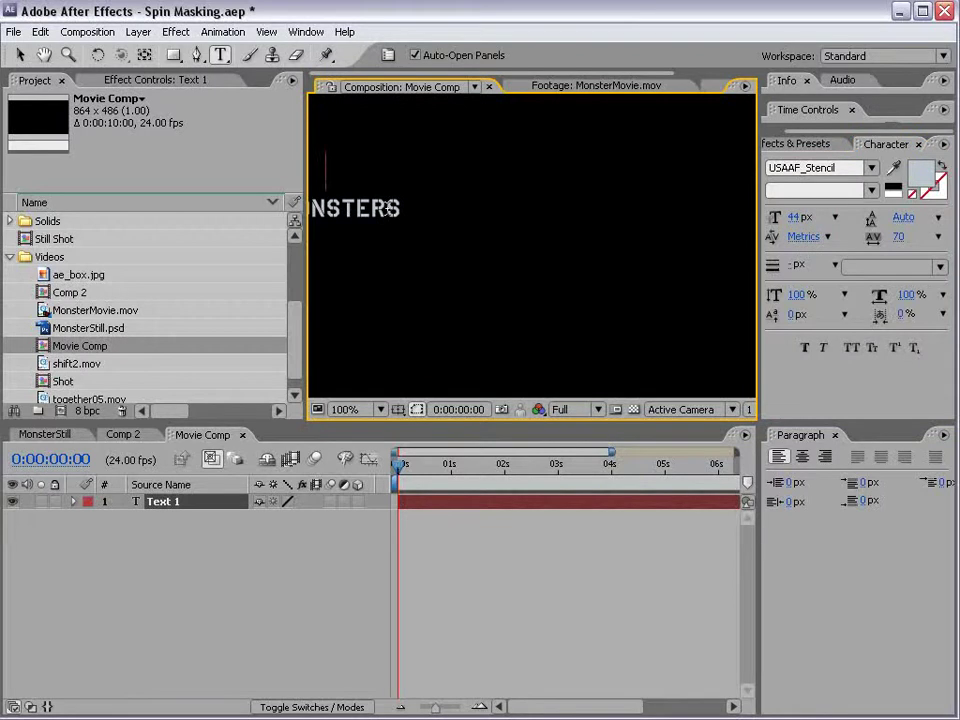
left_click(12, 80)
left_click_drag(525, 261, 531, 264)
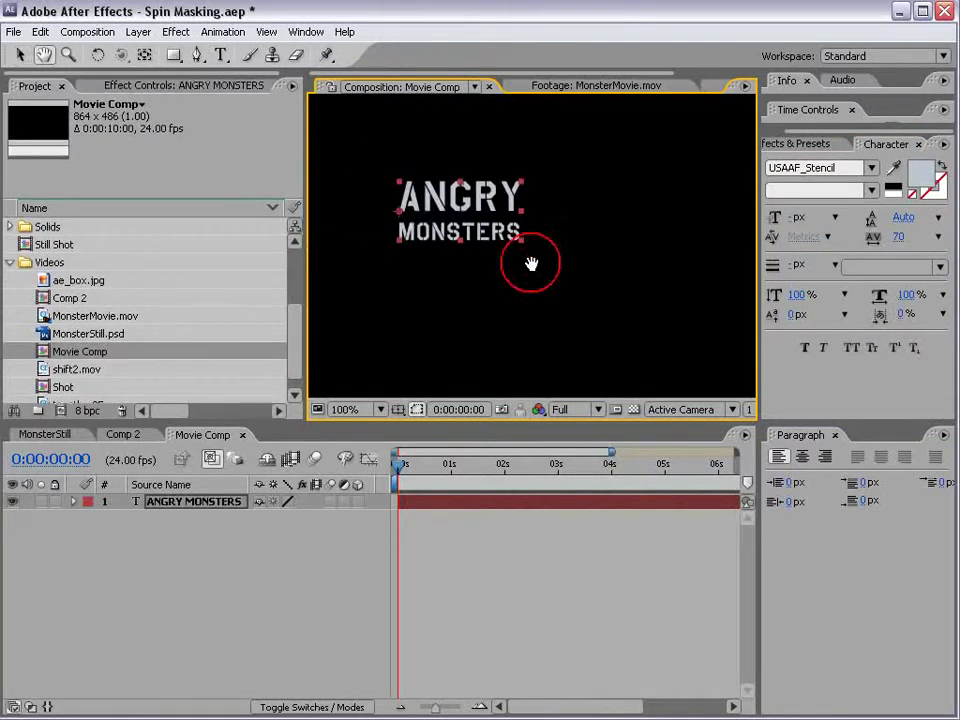
Set the leading of the whole ANGRY MONSTERS text to 28 px.
double_click(478, 232)
left_click_drag(903, 217, 910, 212)
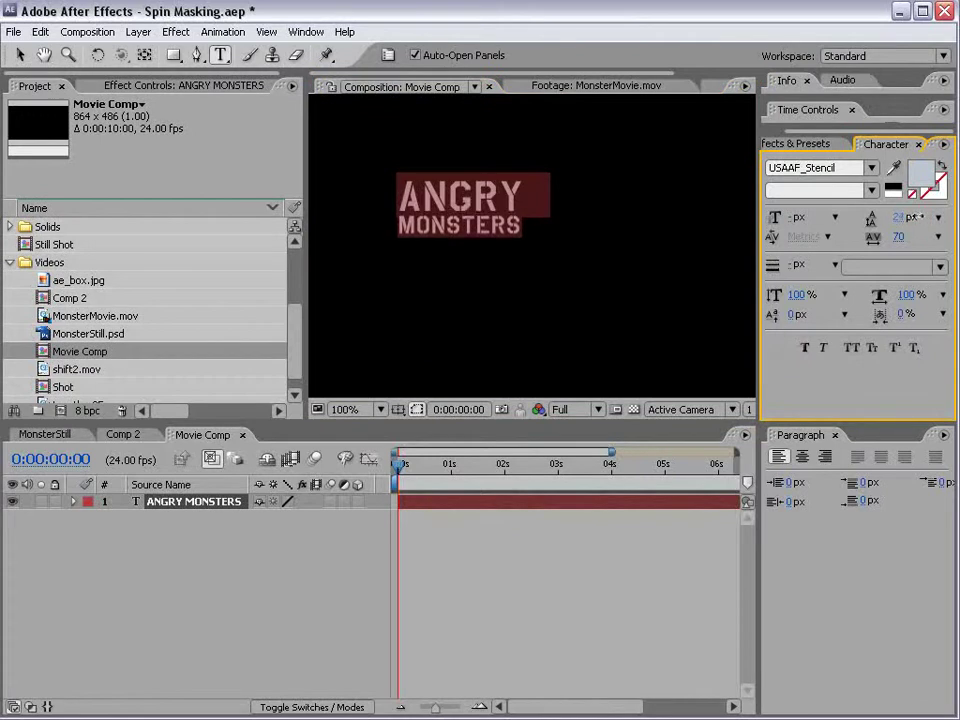
left_click(19, 55)
scroll(469, 272, "down", 2)
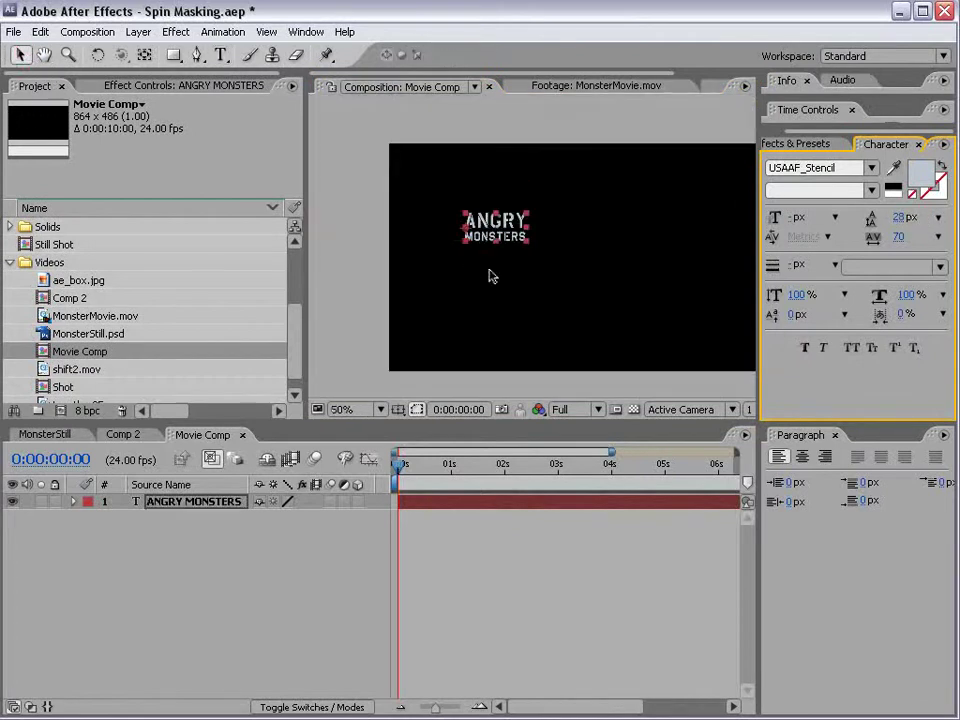
Display the title and action safe guides, and enlarge the ANGRY MONSTERS text just left of the frame's center.
key("apostrophe")
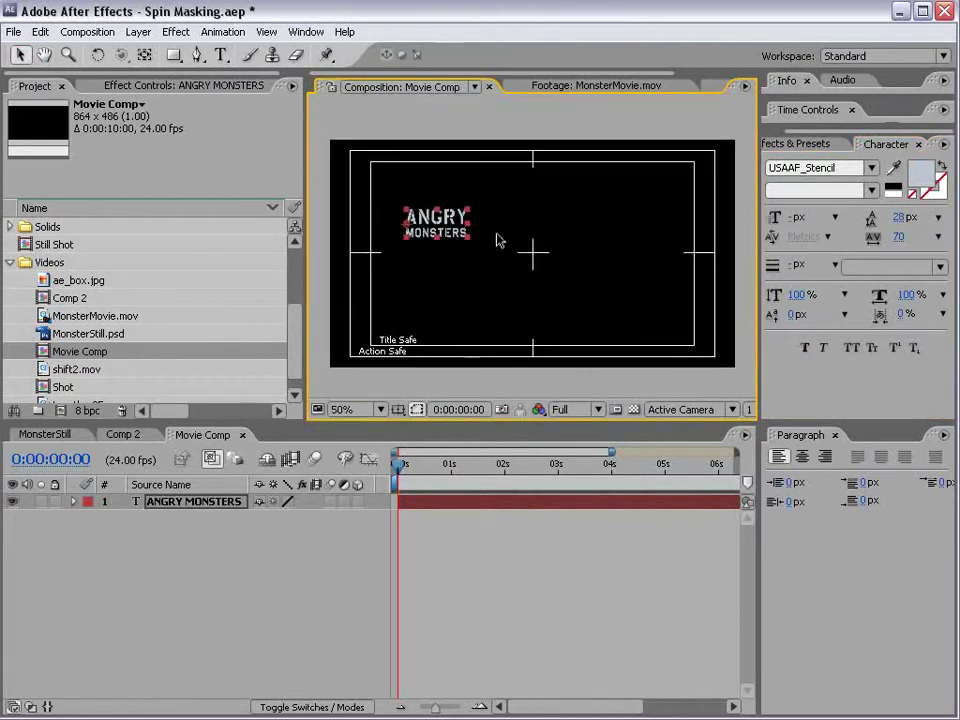
left_click_drag(469, 240, 512, 268)
left_click(501, 298)
Add a separate text layer reading 2 to the right of ANGRY MONSTERS and enlarge it.
left_click(221, 56)
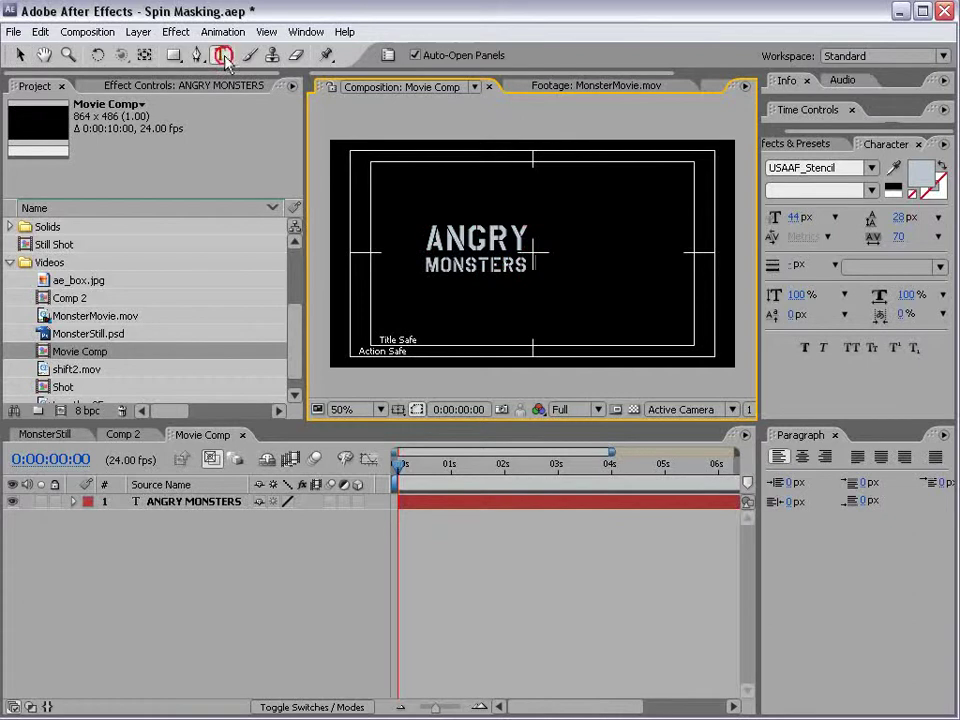
left_click(566, 251)
type("2")
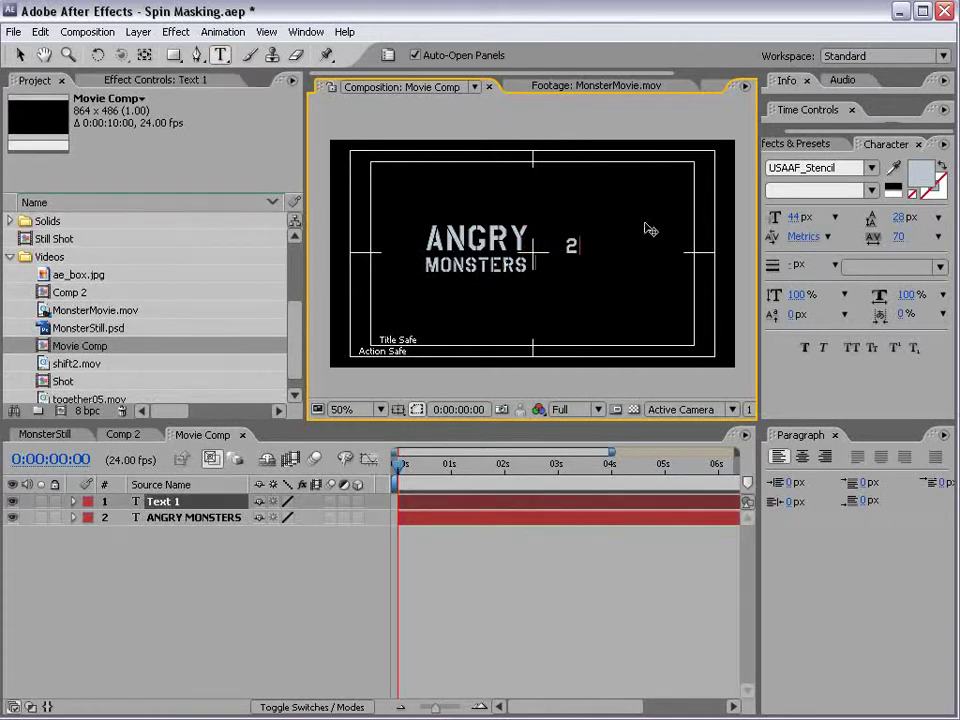
left_click(17, 56)
left_click_drag(580, 237, 605, 207)
key(".")
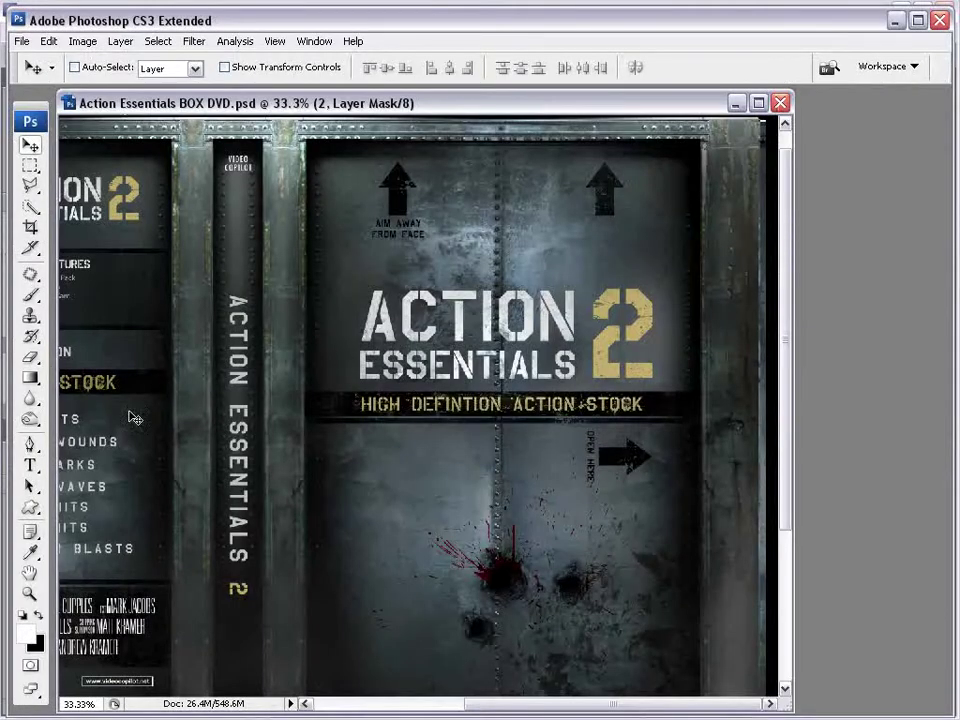
Zoom in on the Action Essentials 2 title in the Photoshop box artwork to examine its weathered colors, and return to After Effects.
left_click(29, 597)
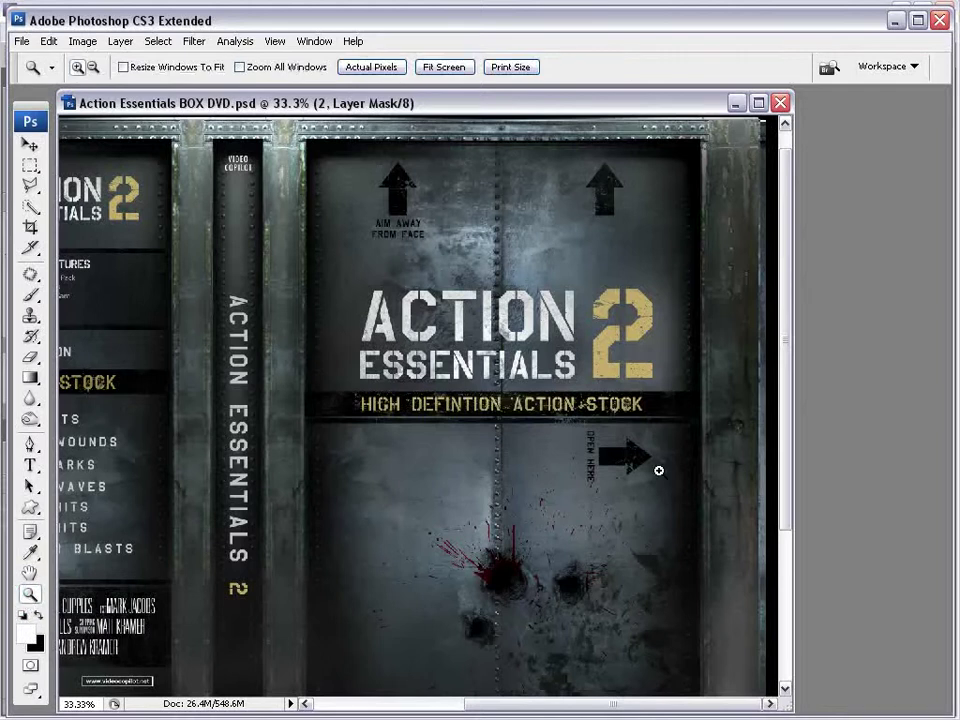
left_click(542, 348)
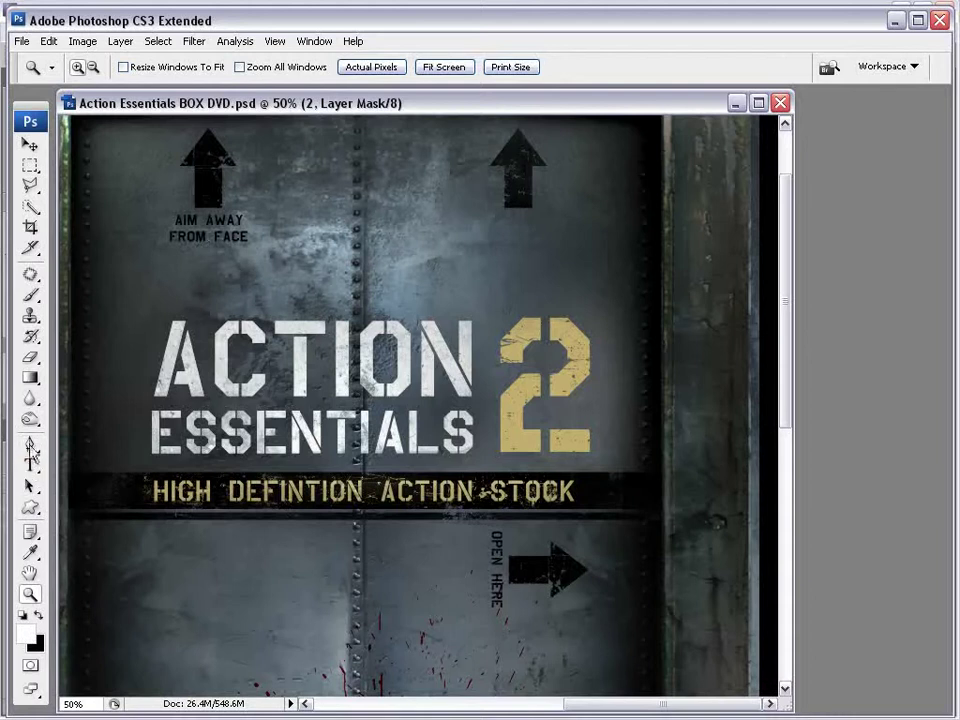
left_click(30, 573)
left_click_drag(248, 432, 278, 477)
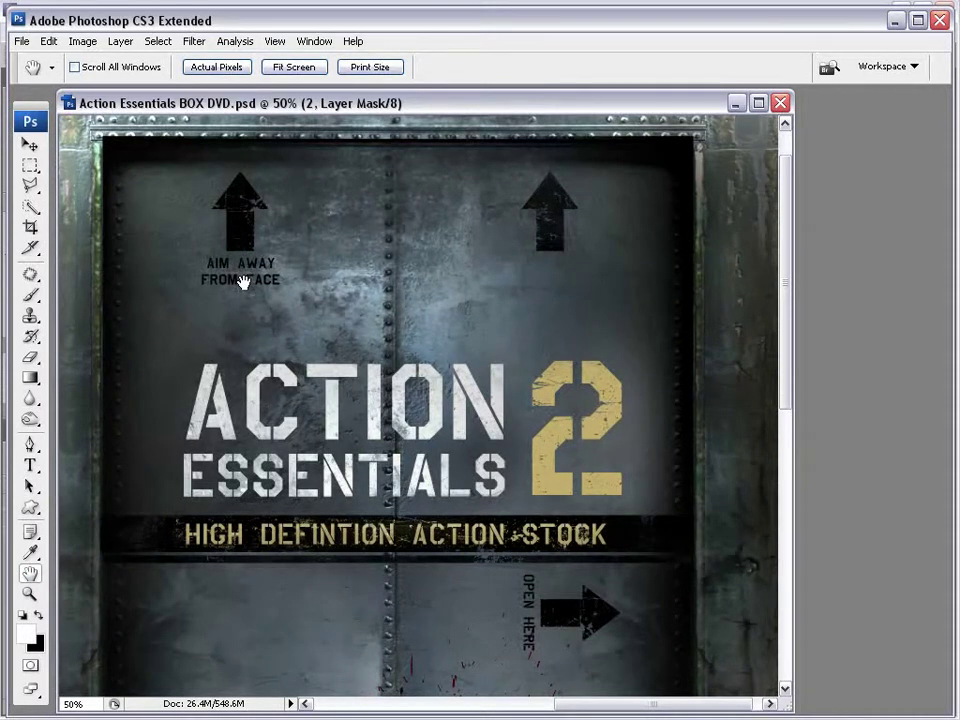
key("alt")
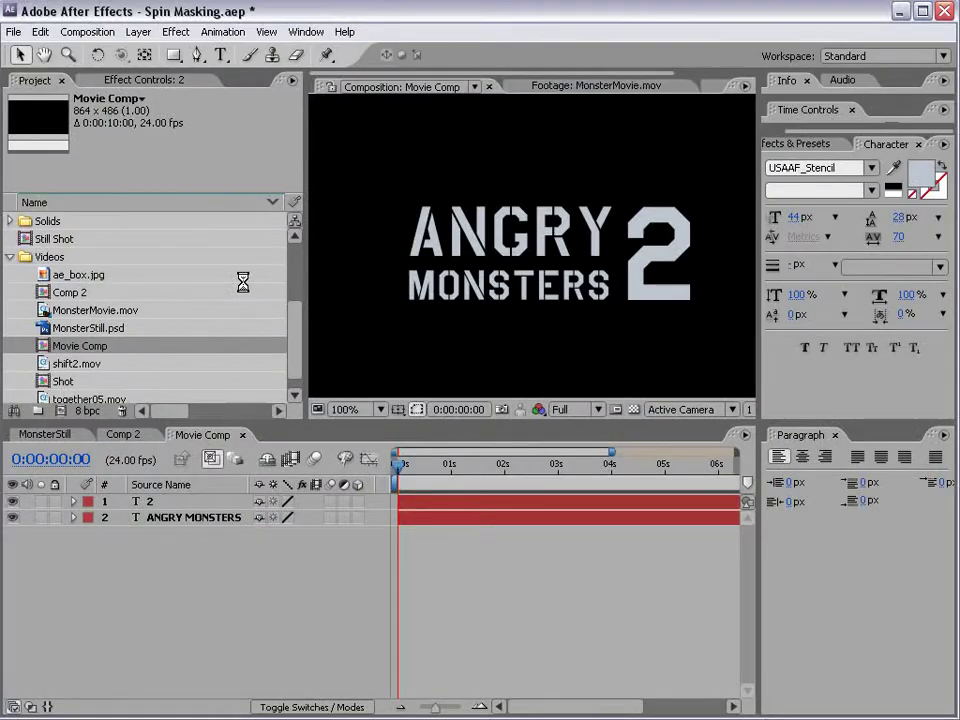
Pre-compose the 2 and ANGRY MONSTERS text layers together, moving all attributes into the new composition.
left_click(661, 225)
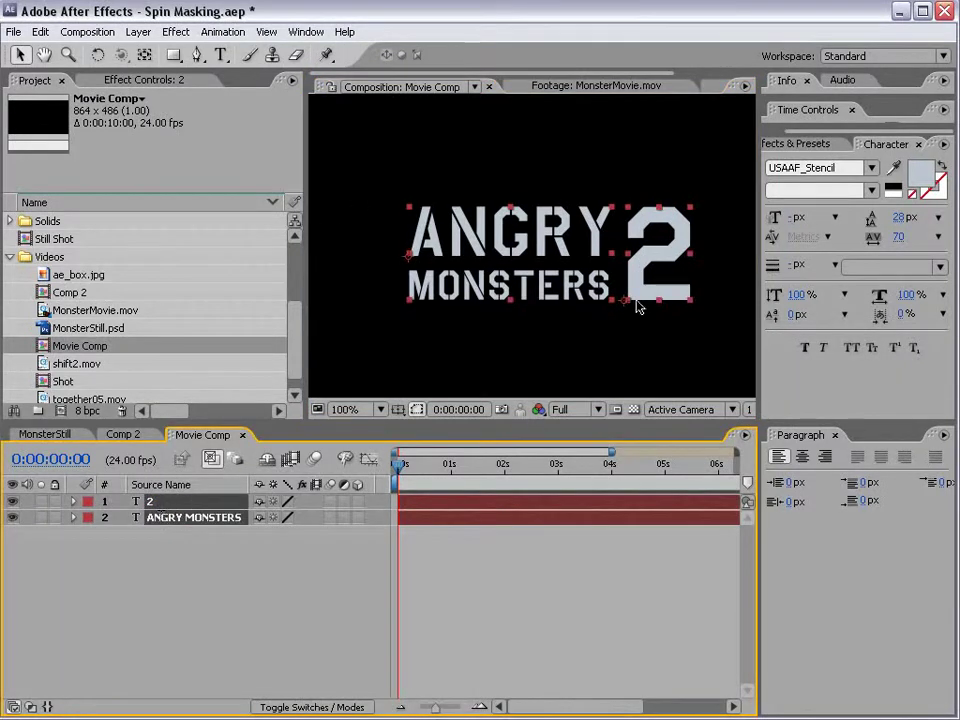
left_click(137, 32)
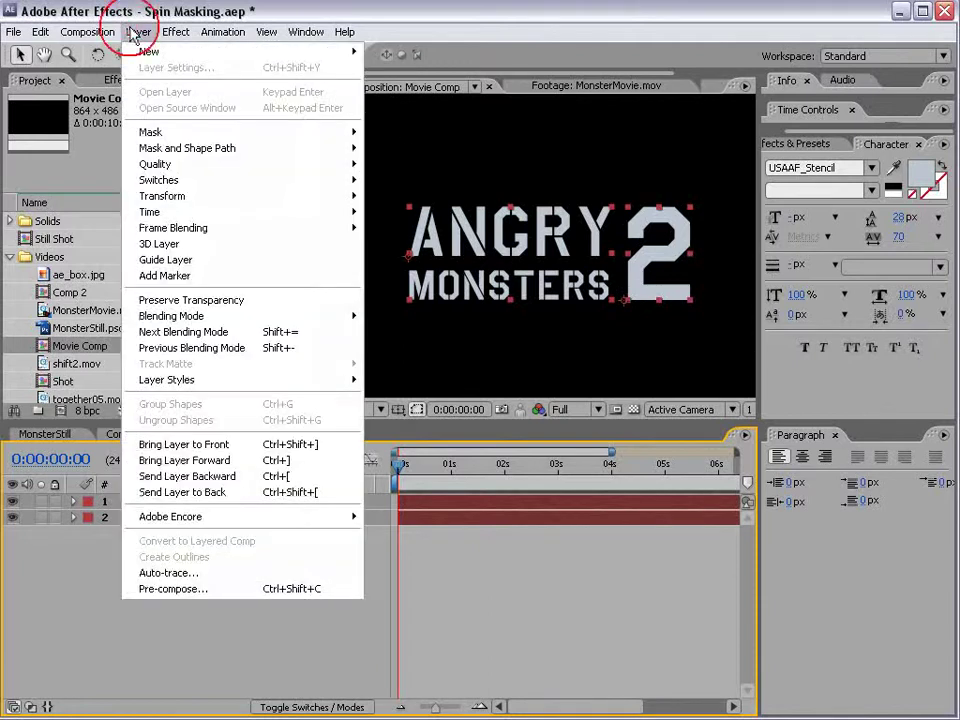
left_click(168, 589)
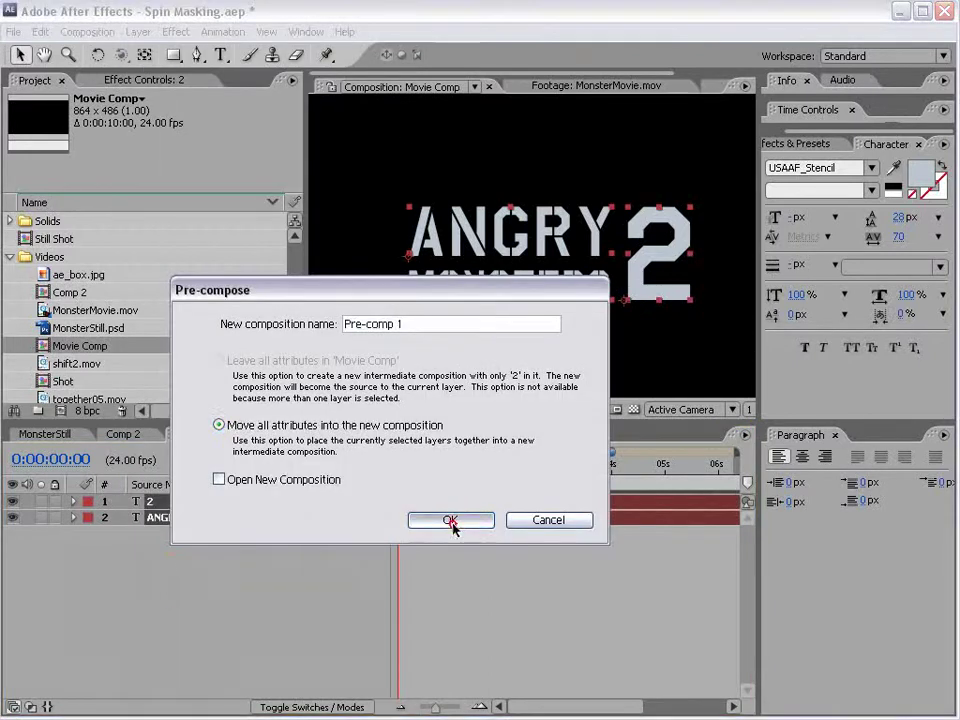
left_click(450, 520)
left_click(452, 526)
Open the new pre-composition and rename it Title in its composition settings.
left_click(158, 503)
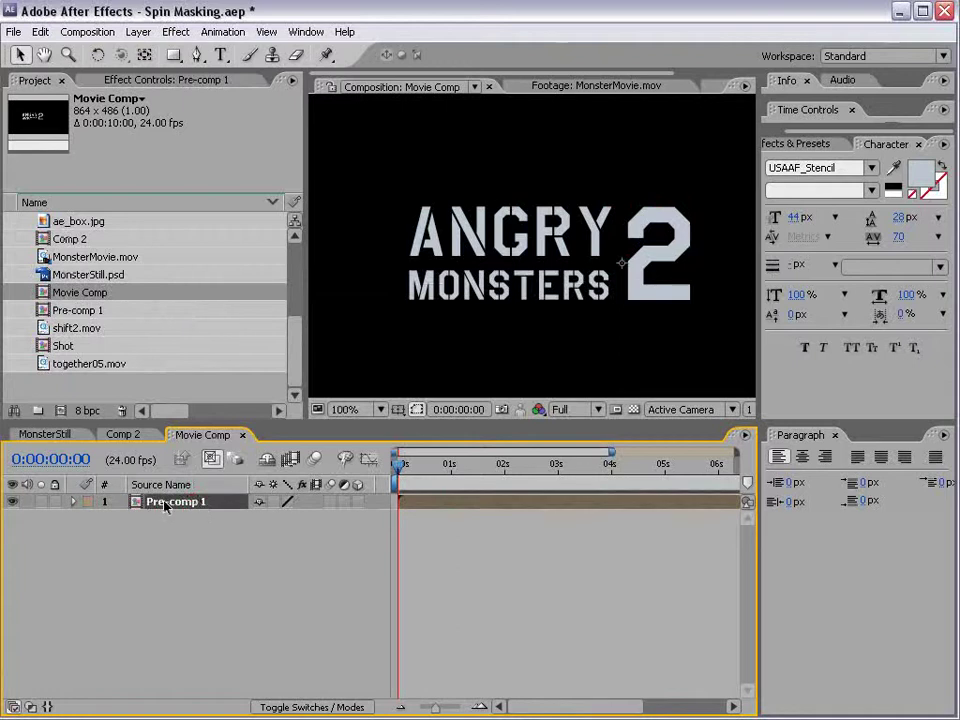
double_click(167, 503)
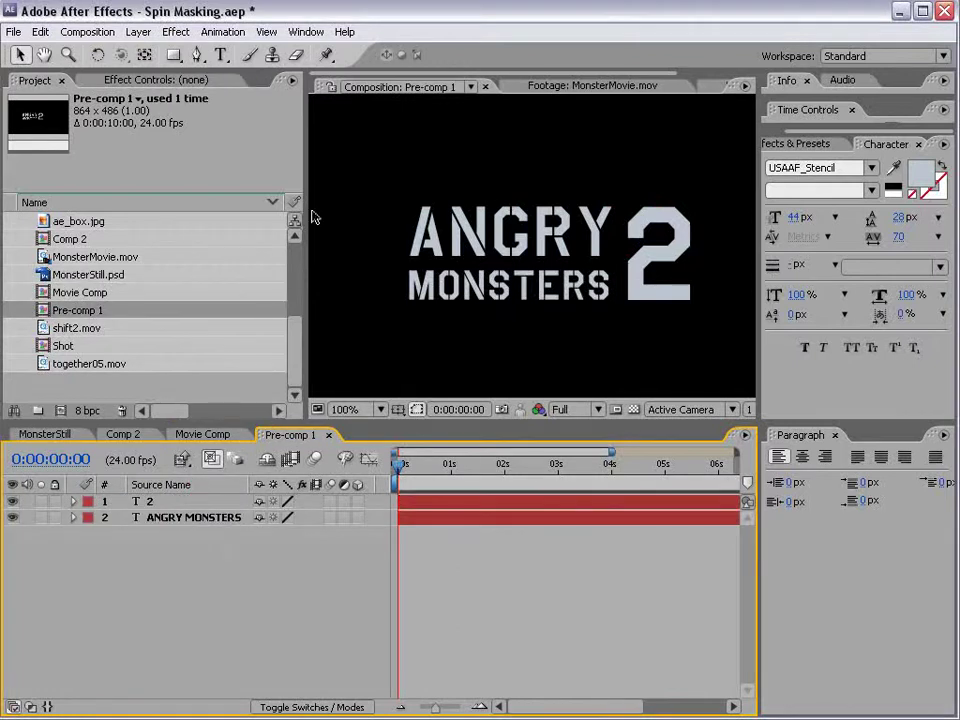
left_click(448, 232)
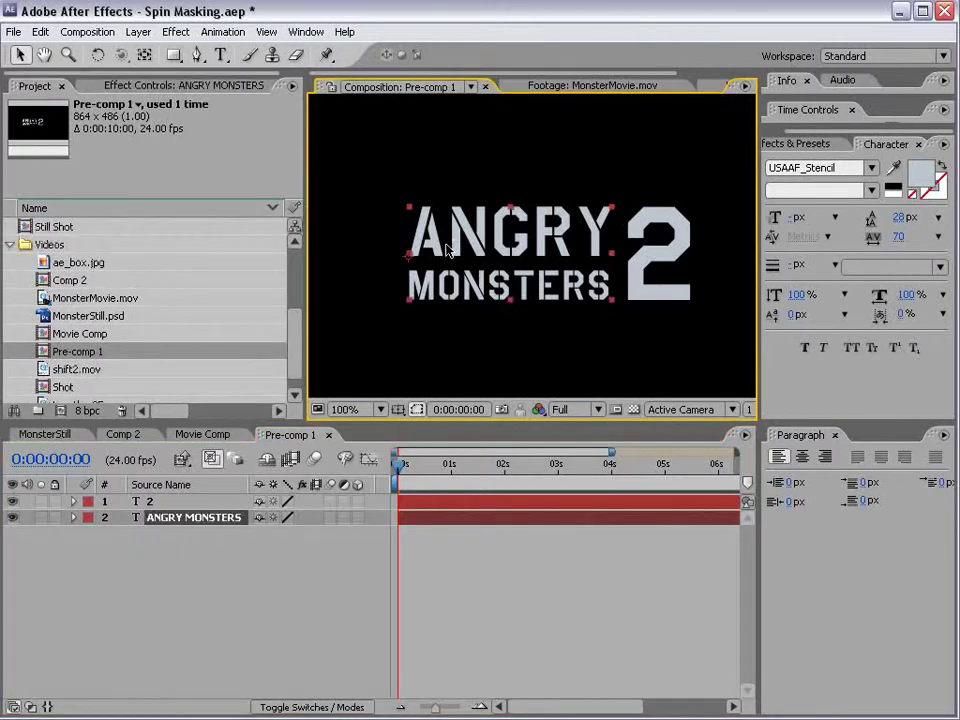
left_click(388, 558)
left_click(92, 33)
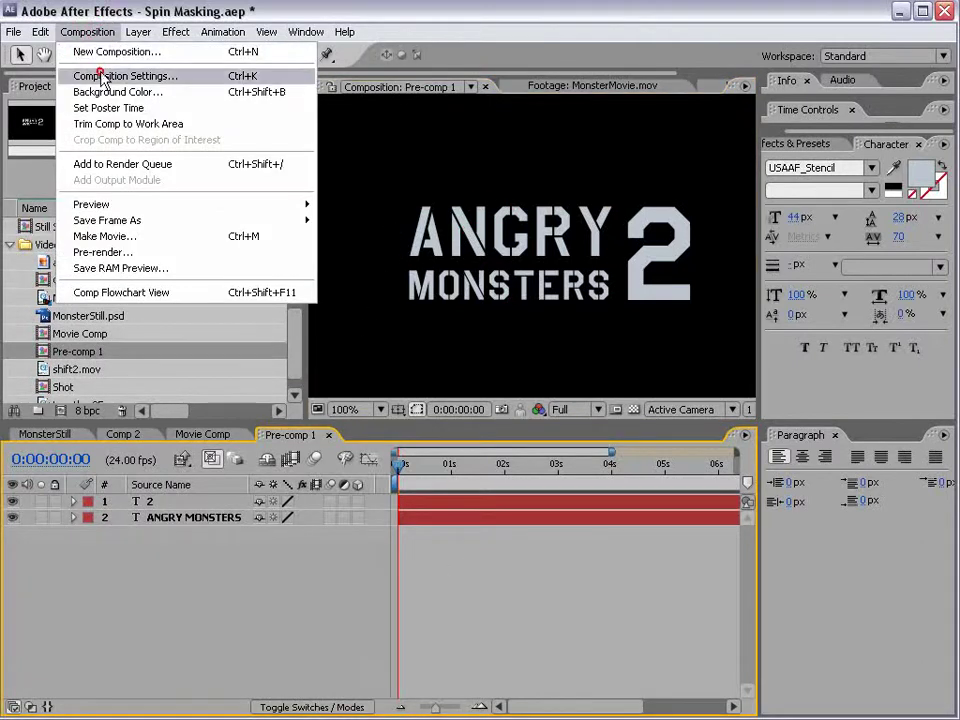
left_click(103, 76)
type("Title")
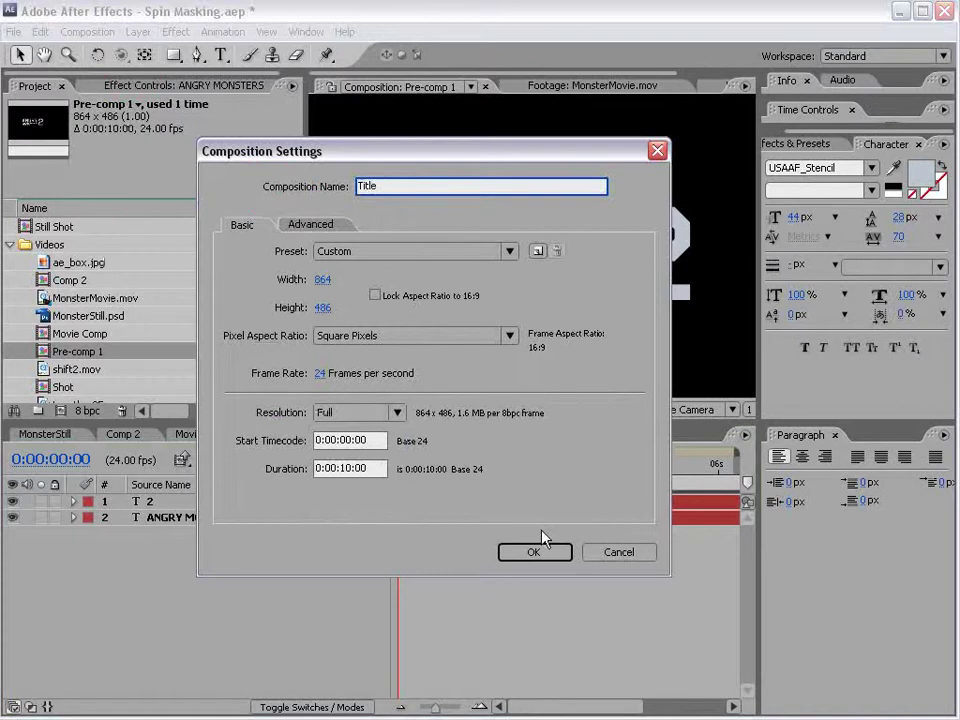
left_click(545, 553)
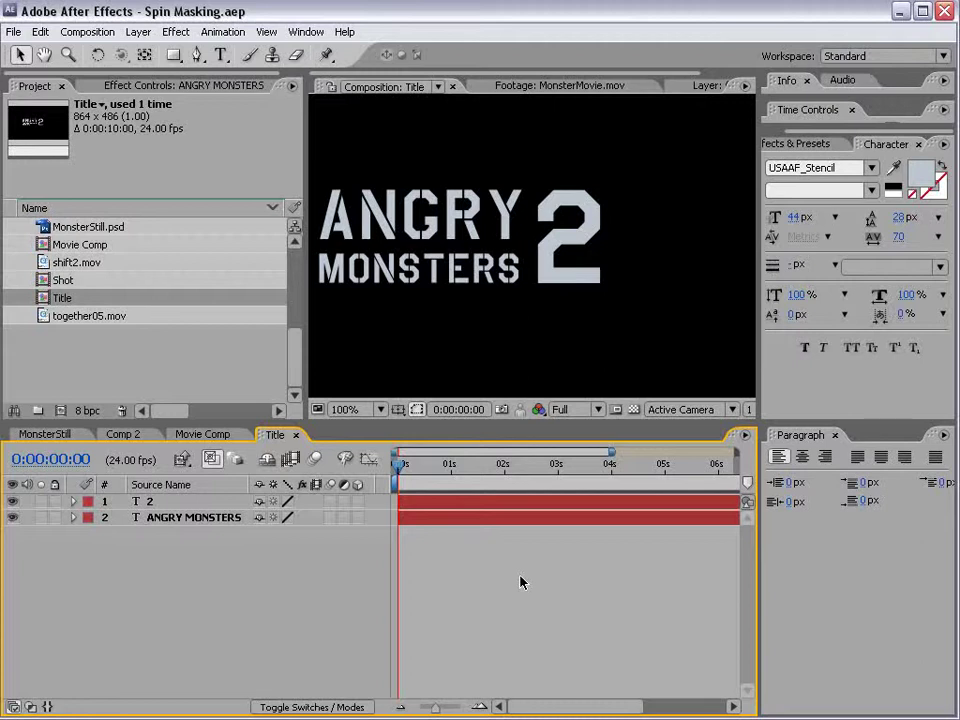
Change the fill color of the 2 in the Title composition to a yellowish orange.
scroll(392, 279, "down", 1)
scroll(392, 279, "up", 1)
scroll(392, 282, "down", 1)
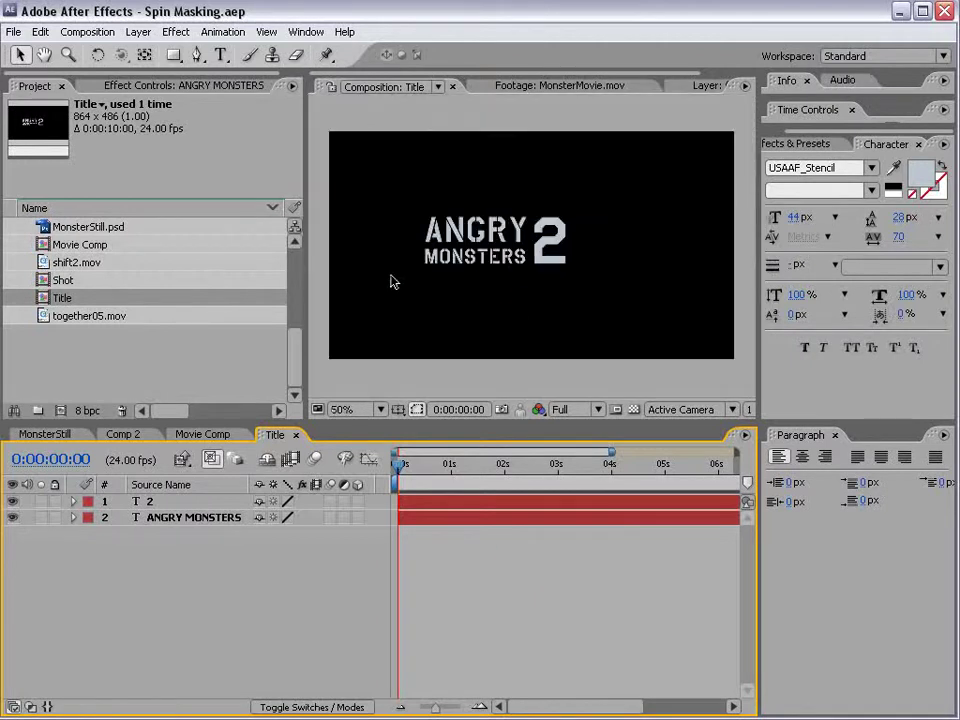
double_click(548, 235)
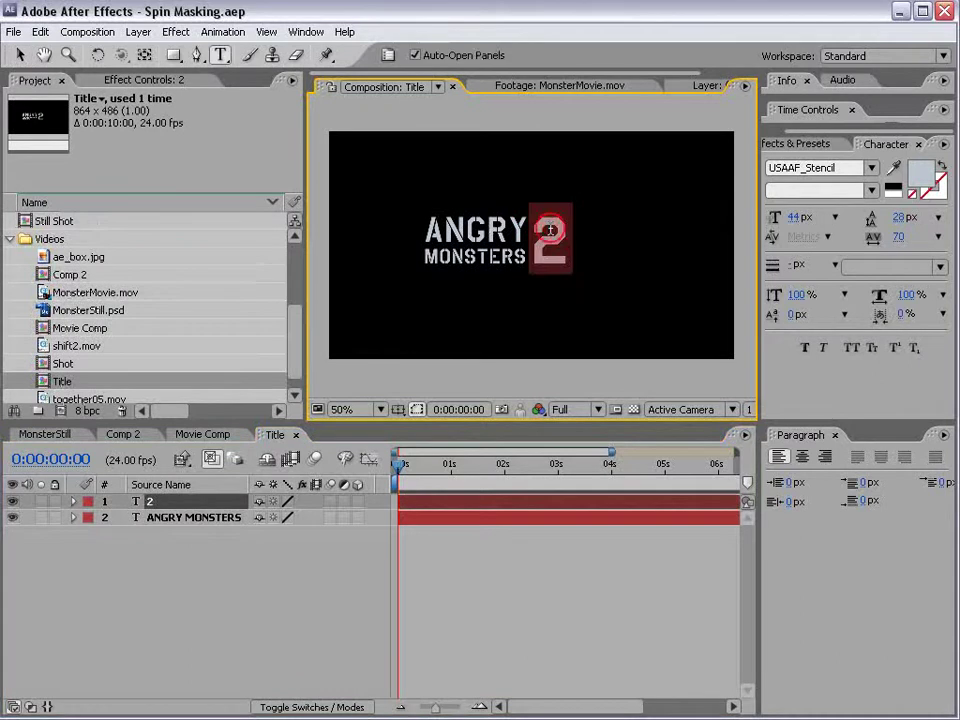
left_click(914, 177)
left_click(563, 489)
left_click_drag(505, 244, 493, 311)
mouse_move(467, 345)
left_mouse_down()
mouse_move(471, 358)
mouse_move(481, 352)
left_mouse_up()
left_click(714, 344)
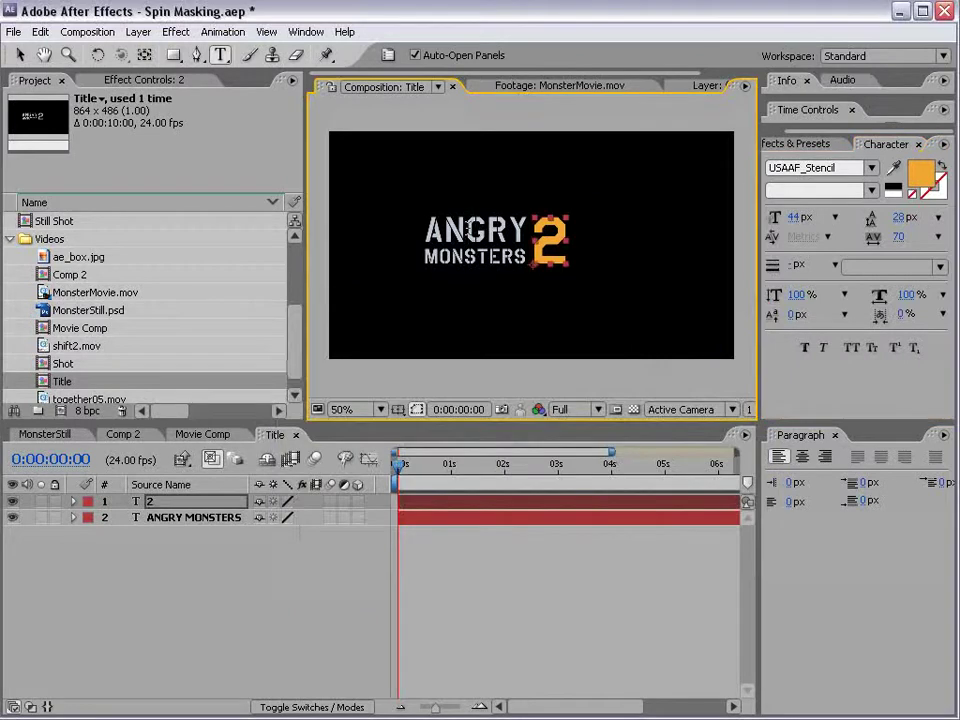
Change the ANGRY MONSTERS text color to a more neutral light gray.
left_click(468, 228)
left_click(19, 54)
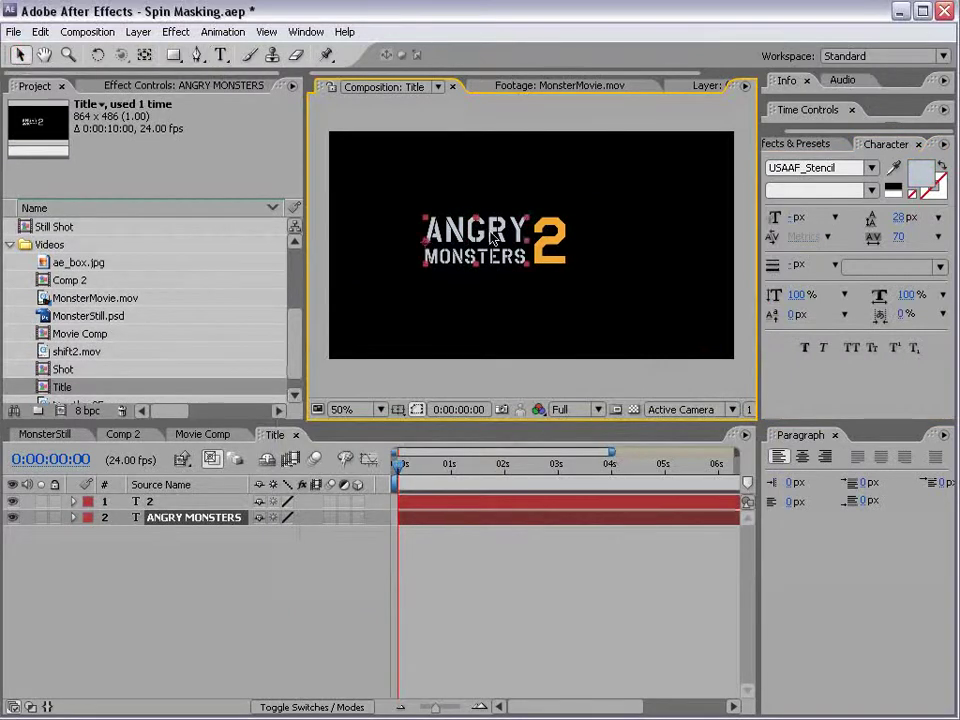
left_click(899, 178)
left_click_drag(311, 381, 300, 379)
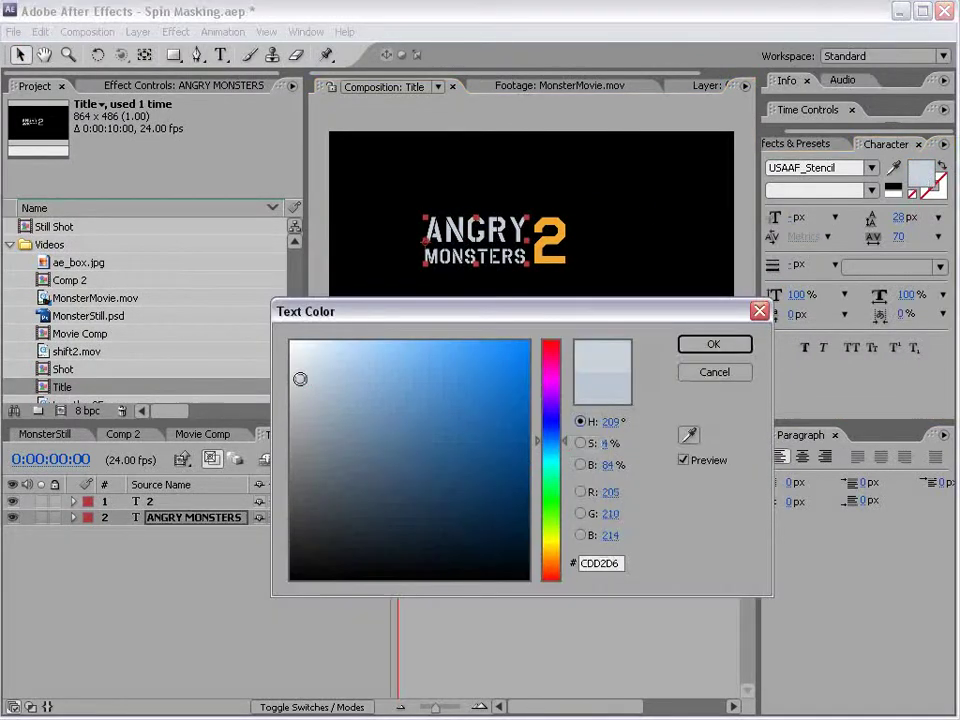
left_click(688, 350)
left_click(489, 594)
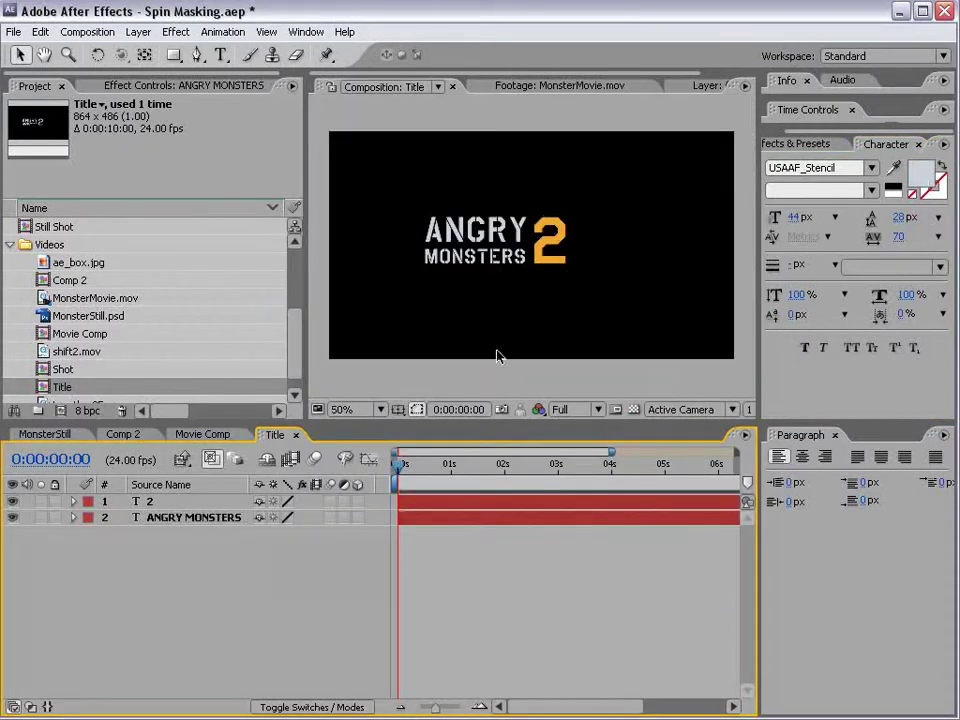
Move the 2 and ANGRY MONSTERS layers together to the center of the frame, aligning them against the title and action safe guides.
left_click(447, 503)
key("ctrl+a")
left_click(575, 270)
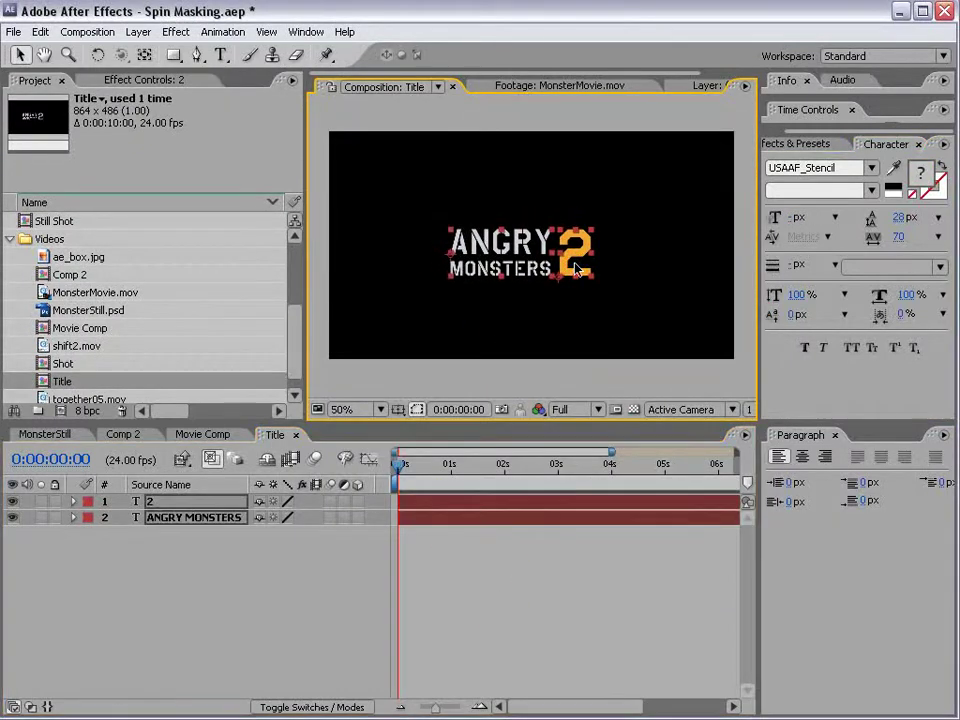
key("apostrophe")
left_click_drag(575, 270, 580, 264)
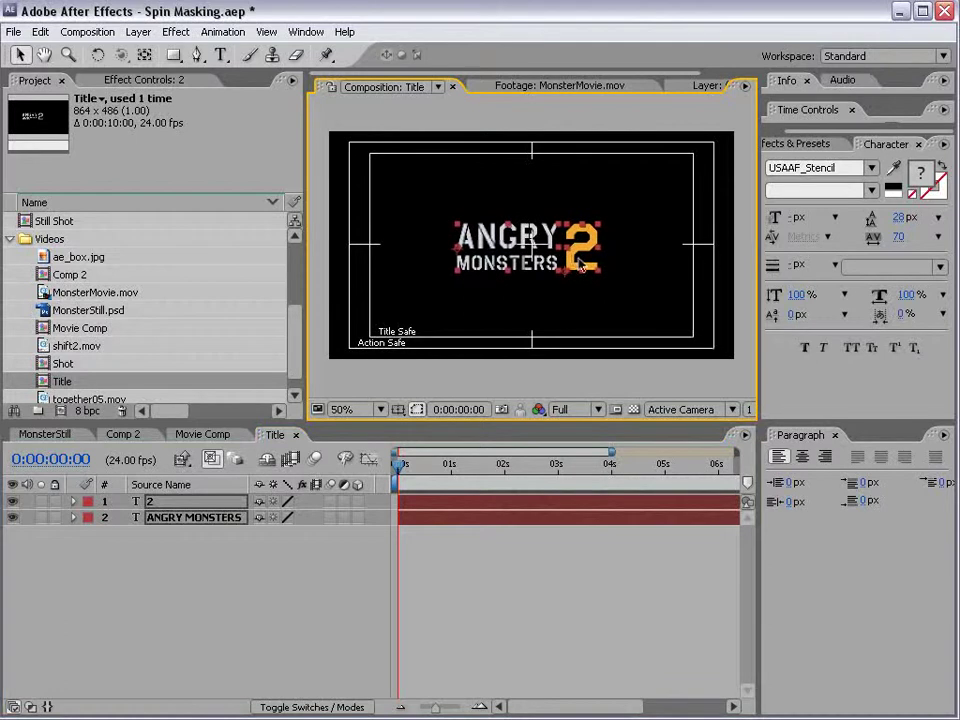
key("apostrophe")
left_click(514, 606)
left_click(508, 314)
scroll(508, 314, "up", 2)
scroll(508, 304, "down", 2)
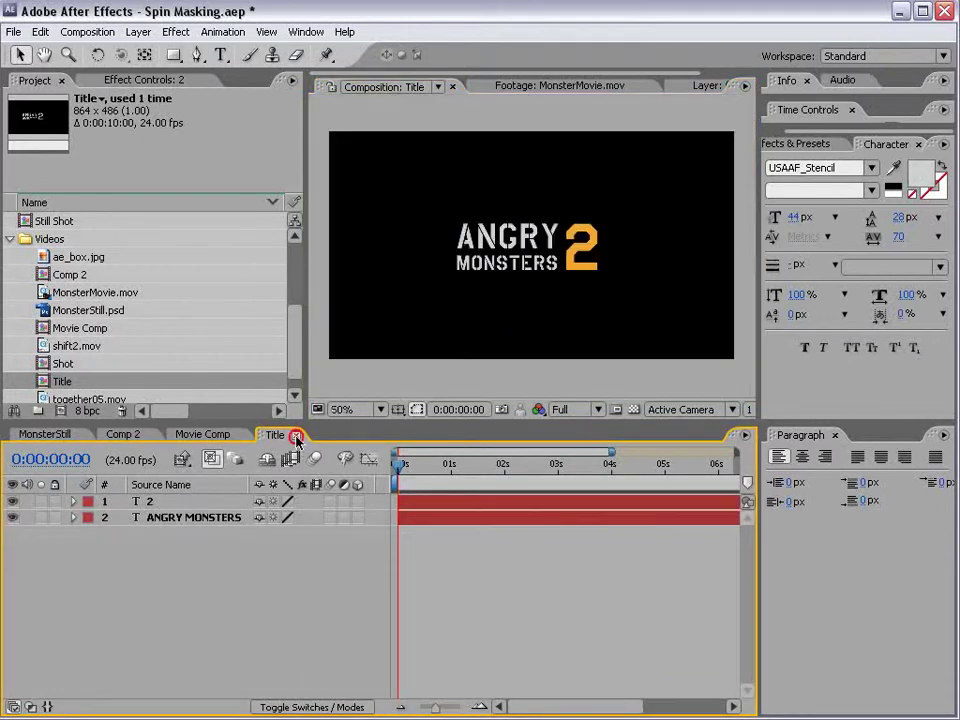
Close the Title composition to return to Movie Comp, and select the Grunge_gray_12.jpg texture in the project.
left_click(296, 435)
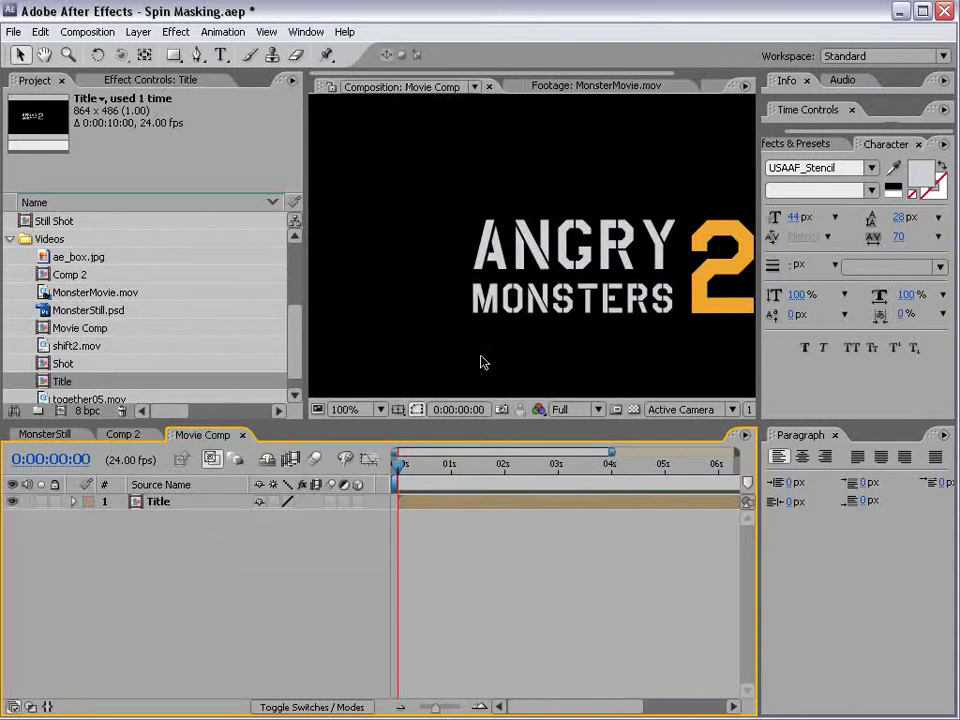
scroll(560, 300, "down", 2)
left_click(628, 285)
key("shift+Right")
key("shift+Right")
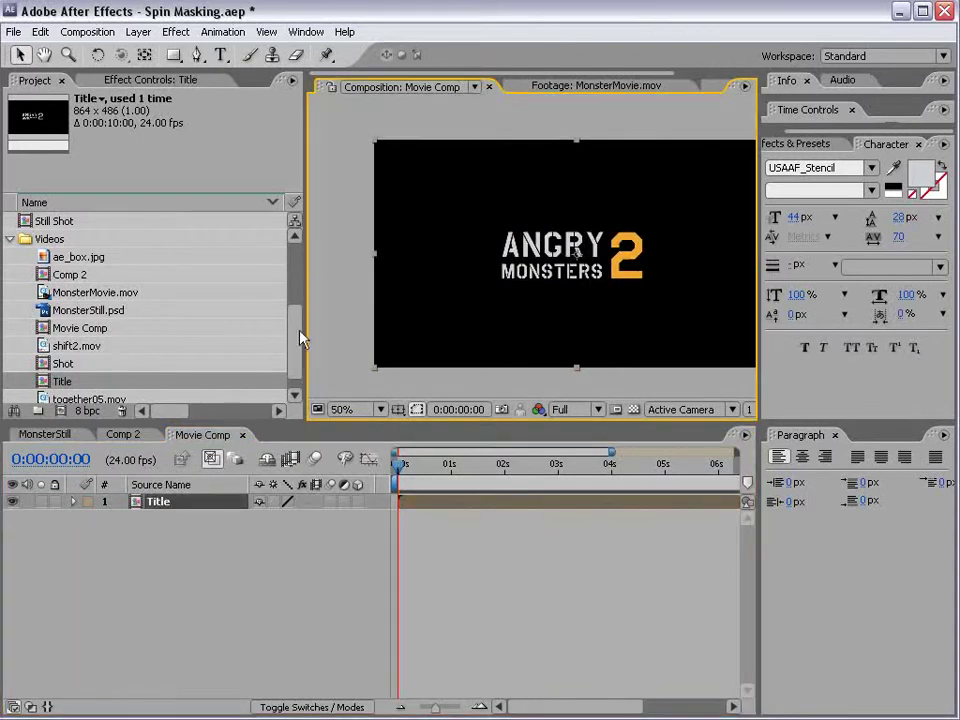
scroll(296, 300, "up", 4)
left_click(100, 274)
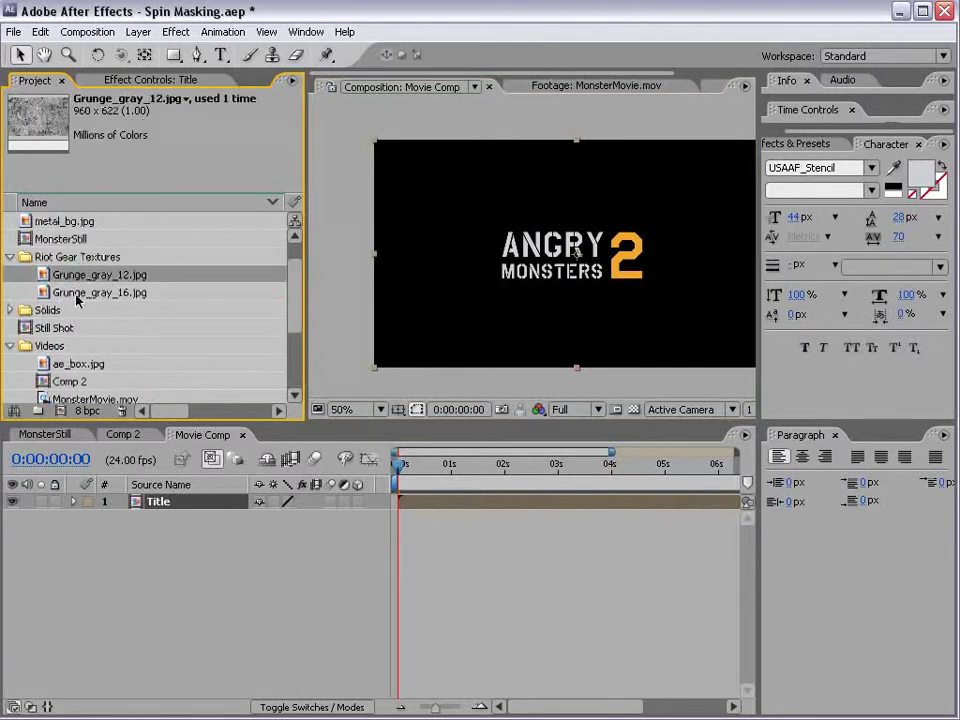
Switch to Firefox, view the Riot Gear product on the Video Copilot products page, and return to After Effects.
key("alt+Tab")
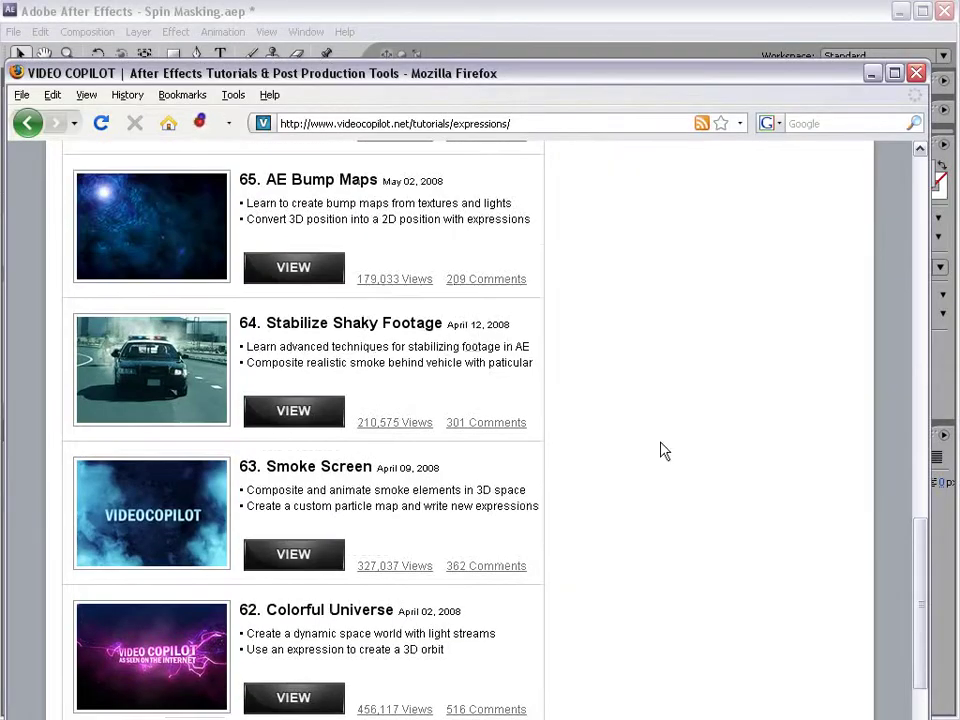
left_click_drag(922, 672, 932, 347)
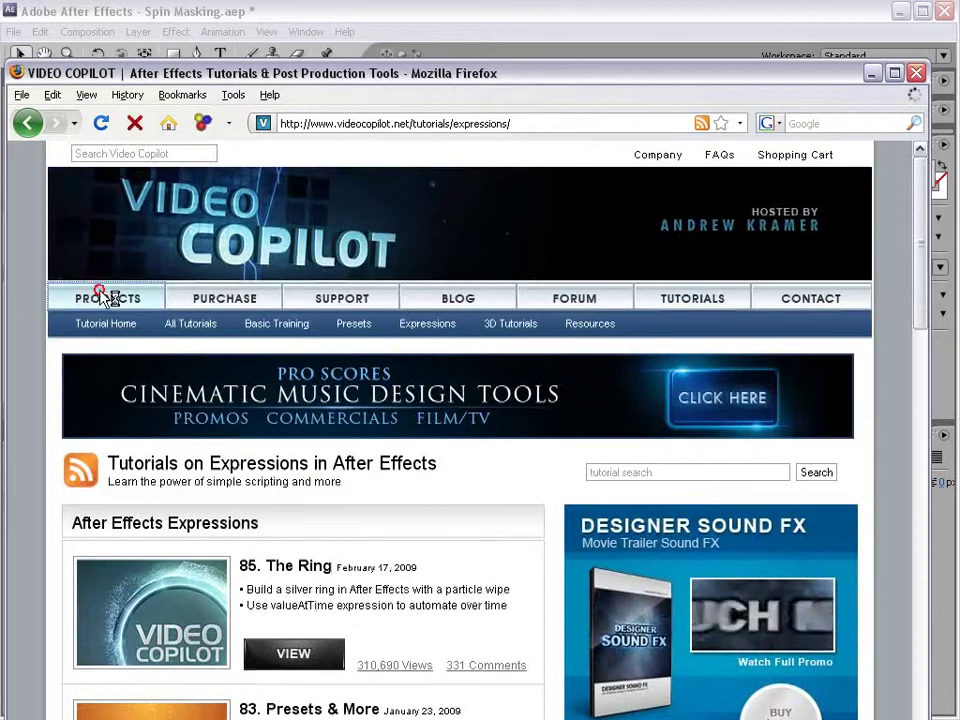
left_click(101, 296)
left_click_drag(917, 270, 842, 489)
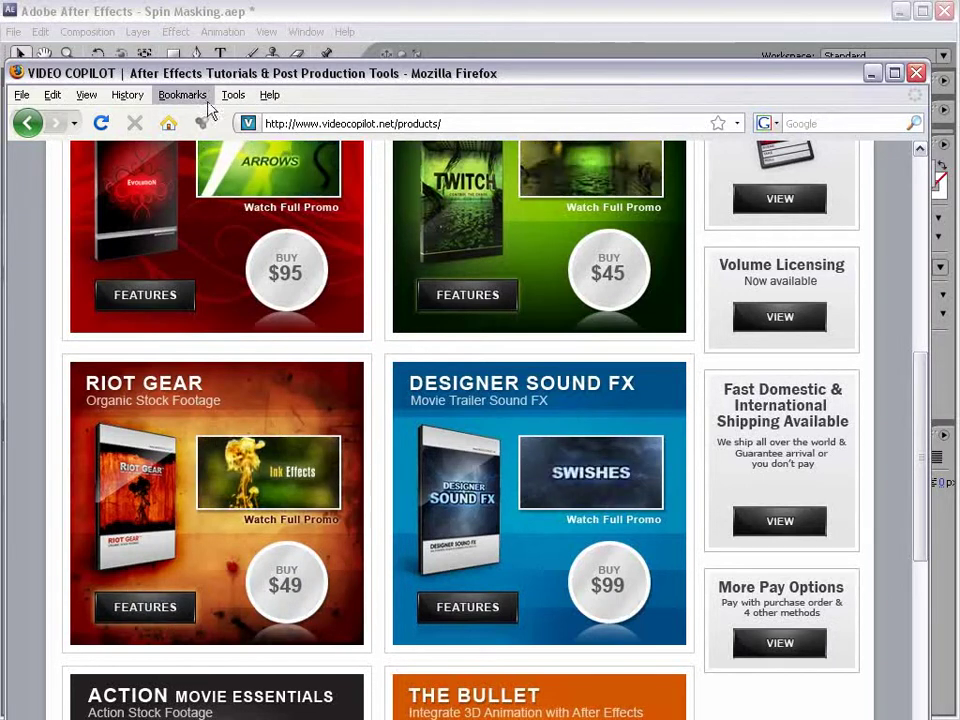
left_click(229, 14)
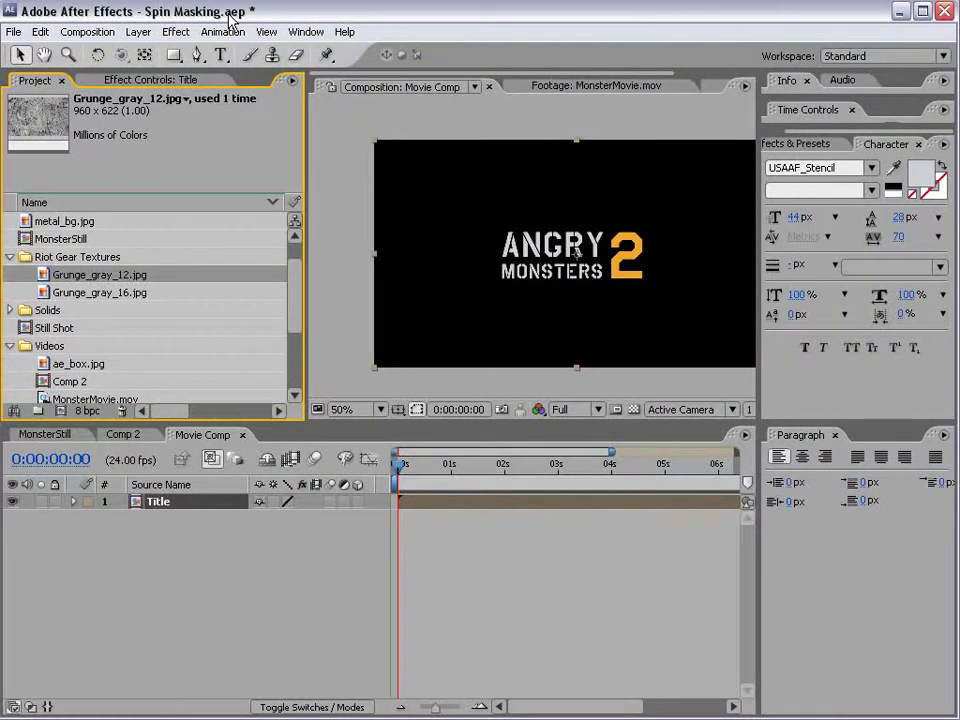
Compare the Grunge_gray_12.jpg and Grunge_gray_16.jpg previews in the Riot Gear Textures folder.
left_click(103, 292)
left_click(104, 277)
left_click(68, 293)
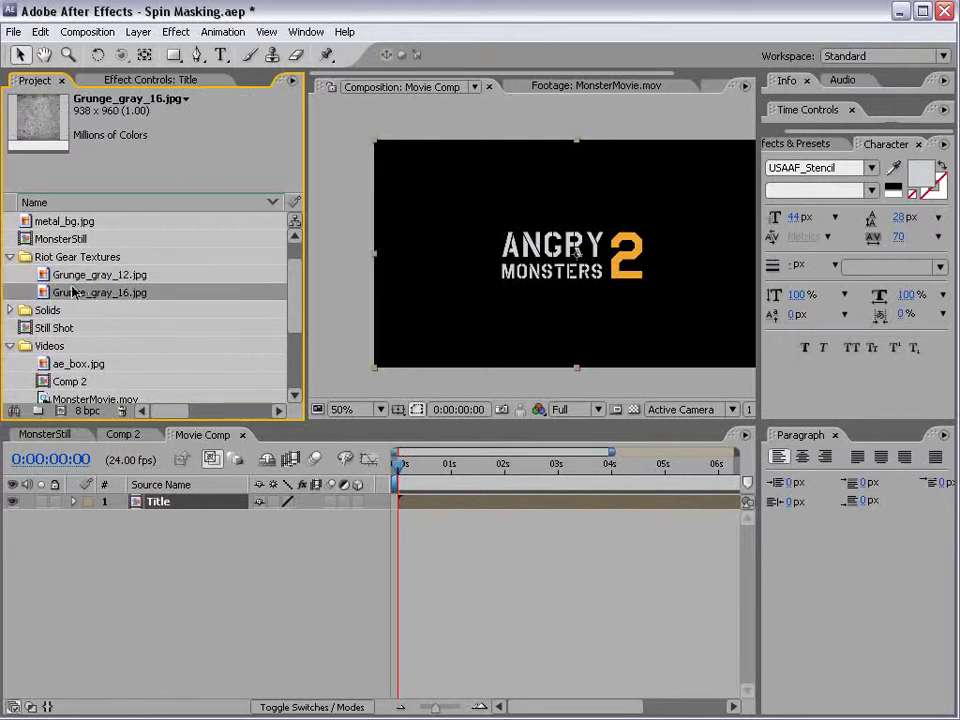
left_click(70, 280)
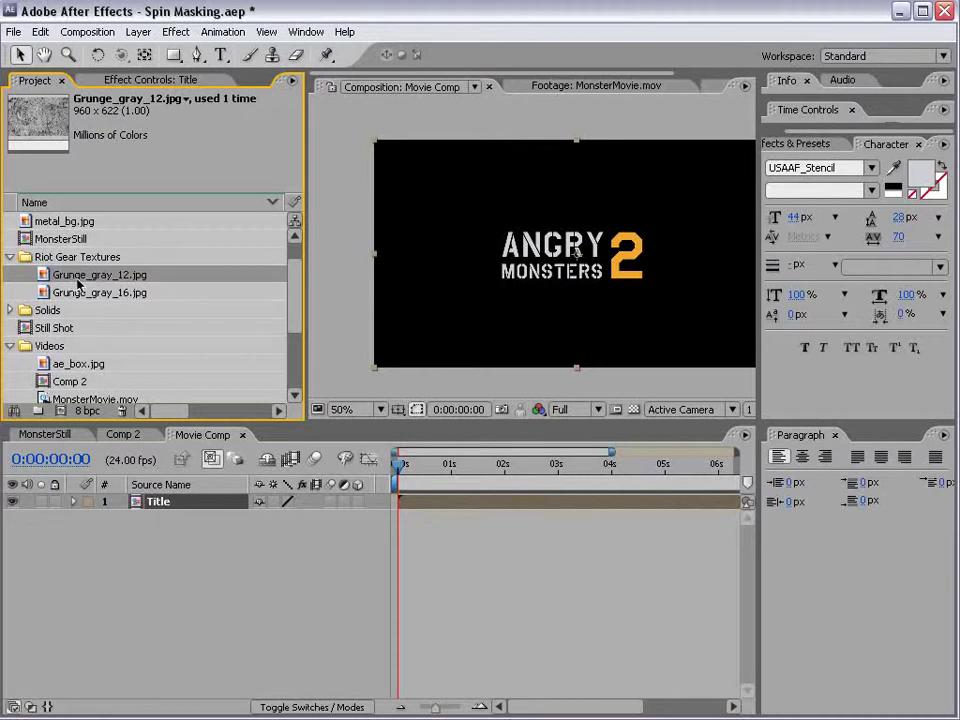
left_click(66, 292)
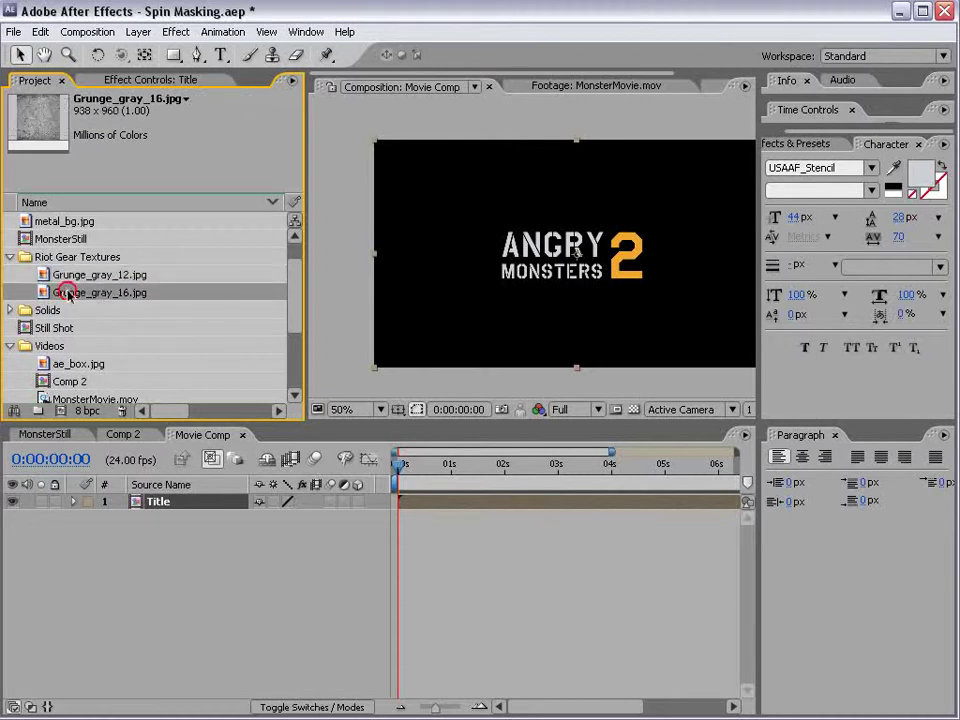
Add Grunge_gray_12.jpg to Movie Comp above the Title layer, and show the blending mode and track matte columns with Title selected.
left_click_drag(72, 279, 153, 515)
key("slash")
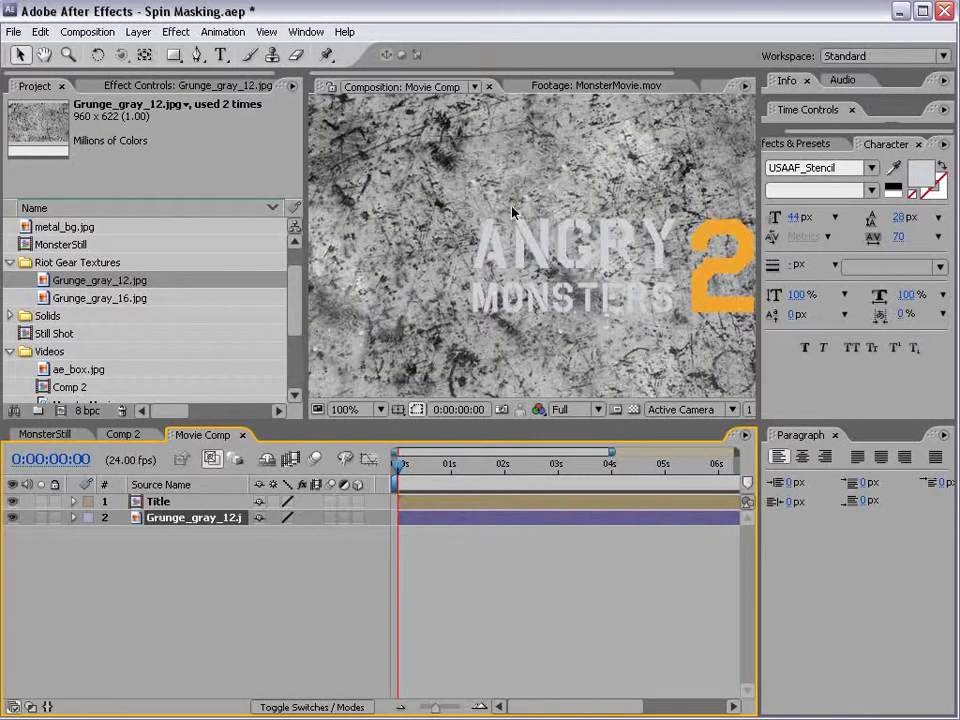
mouse_move(160, 519)
left_mouse_down()
mouse_move(152, 512)
mouse_move(160, 506)
left_mouse_up()
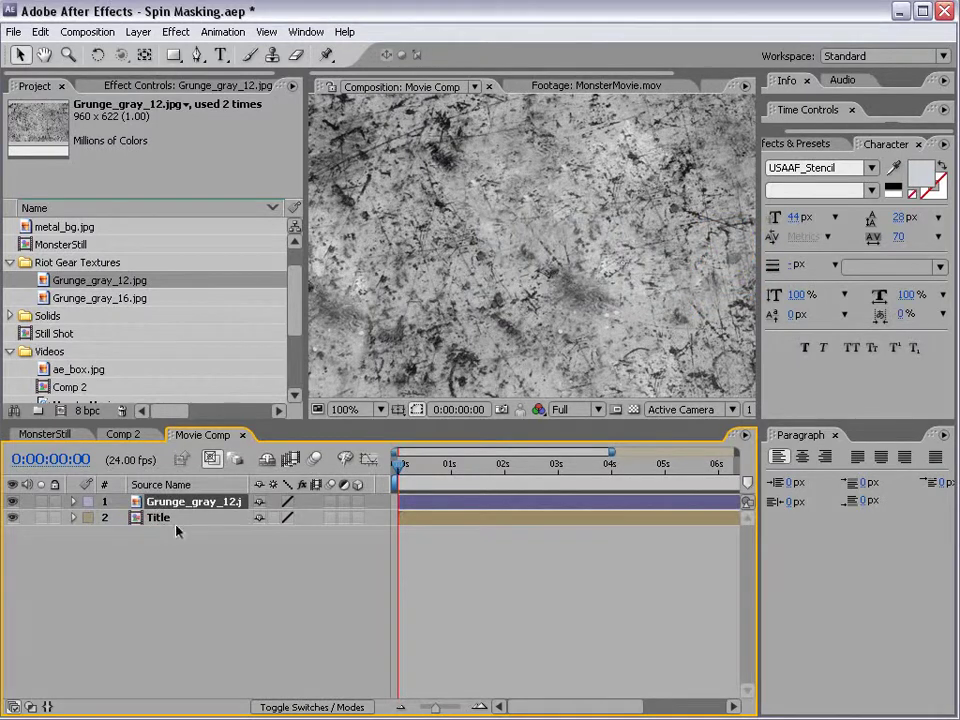
left_click(159, 518)
key("F4")
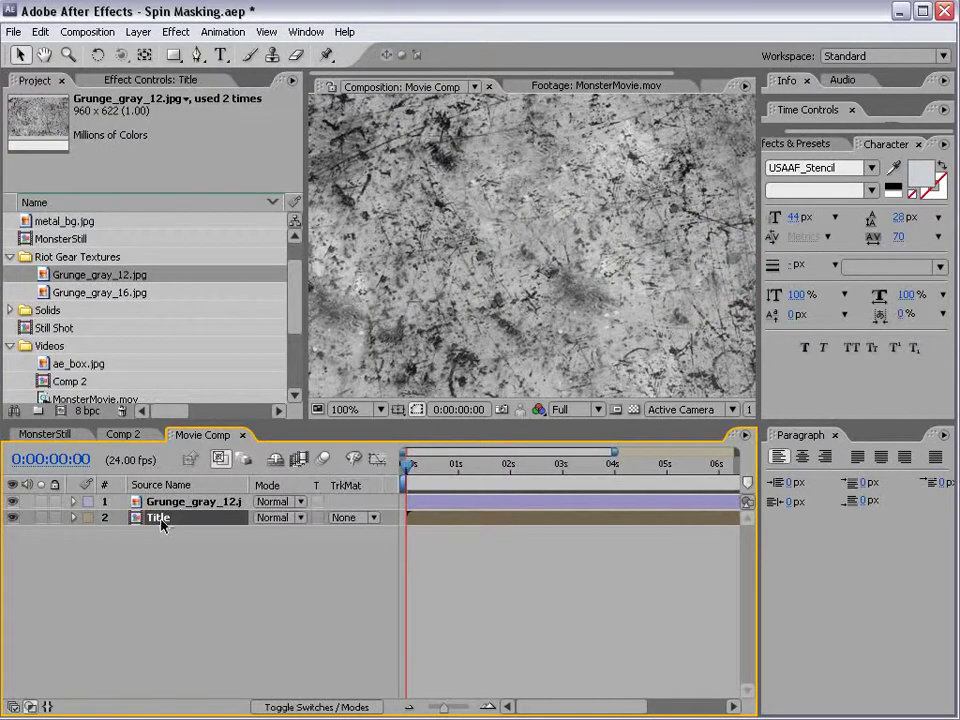
Set the Title layer's track matte to Luma Matte "Grunge_gray_12.jpg".
left_click(358, 519)
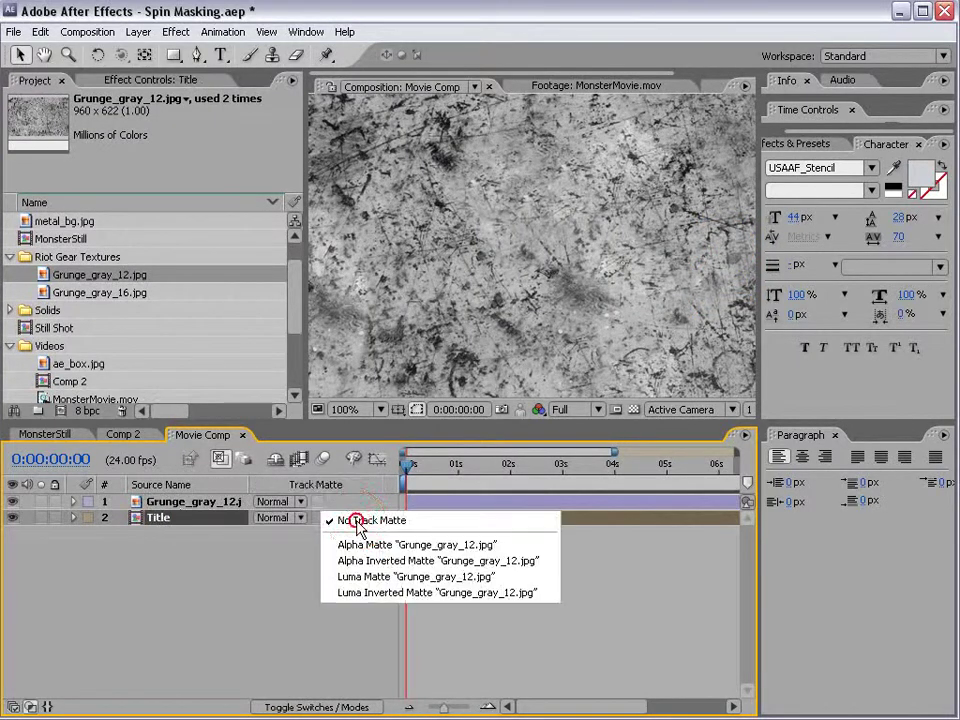
left_click(367, 578)
key("h")
left_click(567, 282)
key("v")
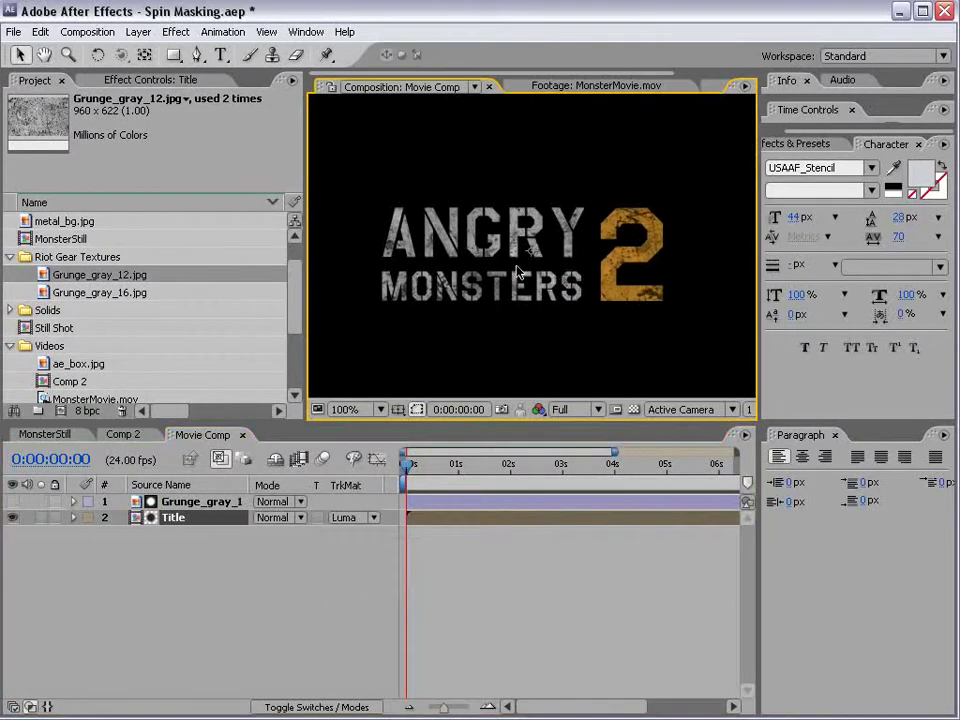
Apply the Curves color correction effect to the Grunge_gray_12.jpg matte layer.
left_click(167, 501)
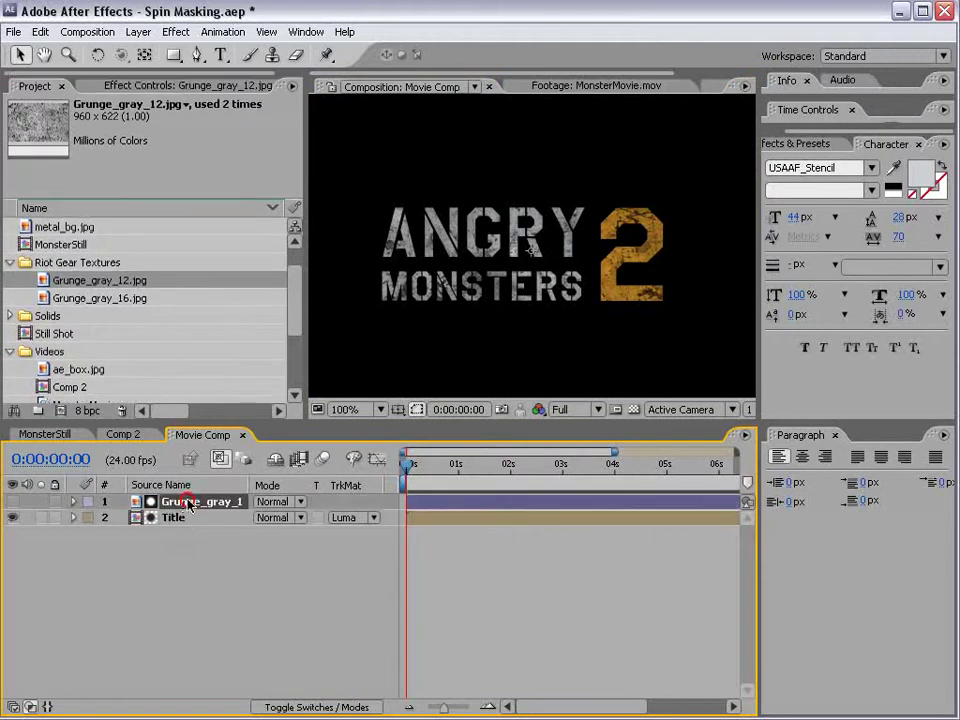
left_click(183, 32)
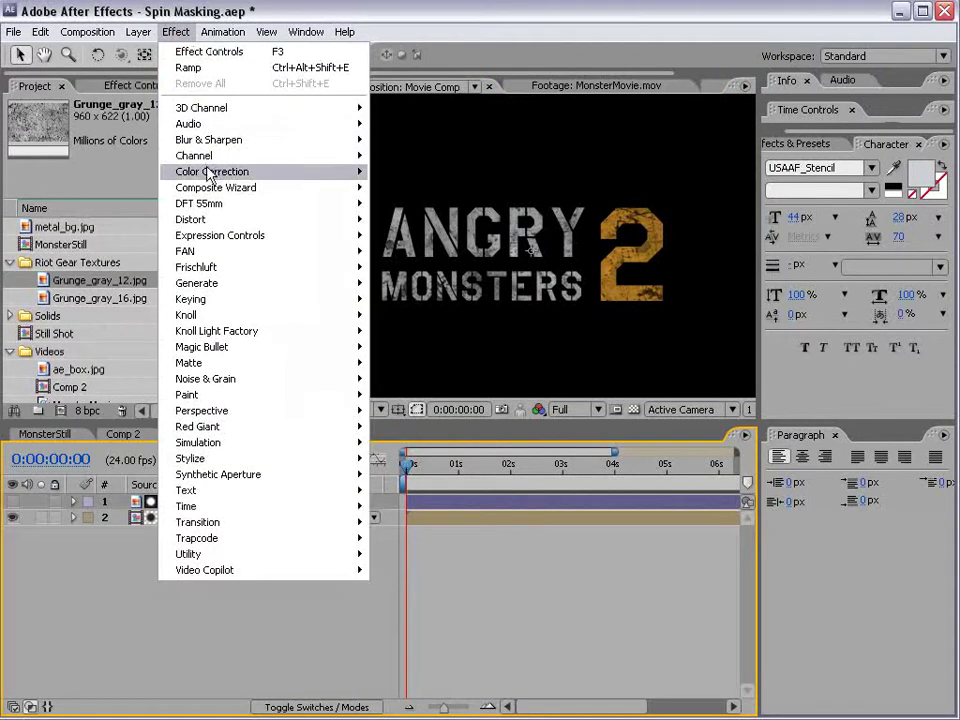
mouse_move(260, 171)
left_click(400, 411)
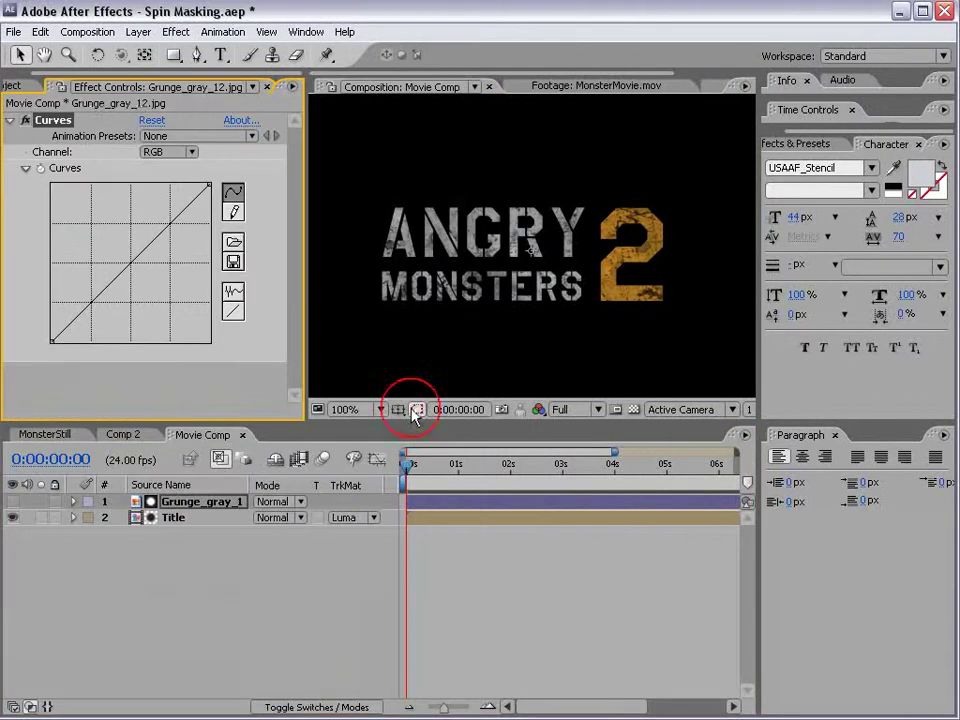
Shape the grunge matte's RGB curve into a contrast-boosting S, raising the highlights and lowering the shadows.
left_click(12, 501)
left_click_drag(137, 265, 145, 216)
left_click(10, 502)
left_click(87, 292)
left_click_drag(87, 291, 94, 306)
left_click_drag(145, 216, 136, 216)
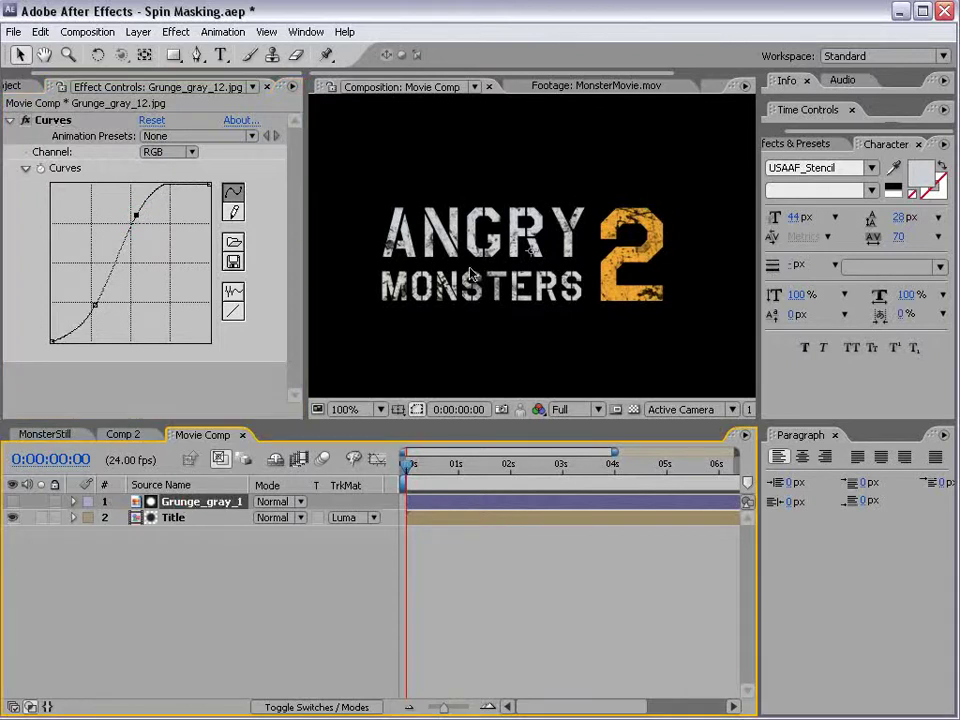
Undo the last change to the grunge matte and fine-tune its curve to be slightly steeper at the upper control point.
scroll(527, 275, "down", 2)
scroll(549, 285, "up", 2)
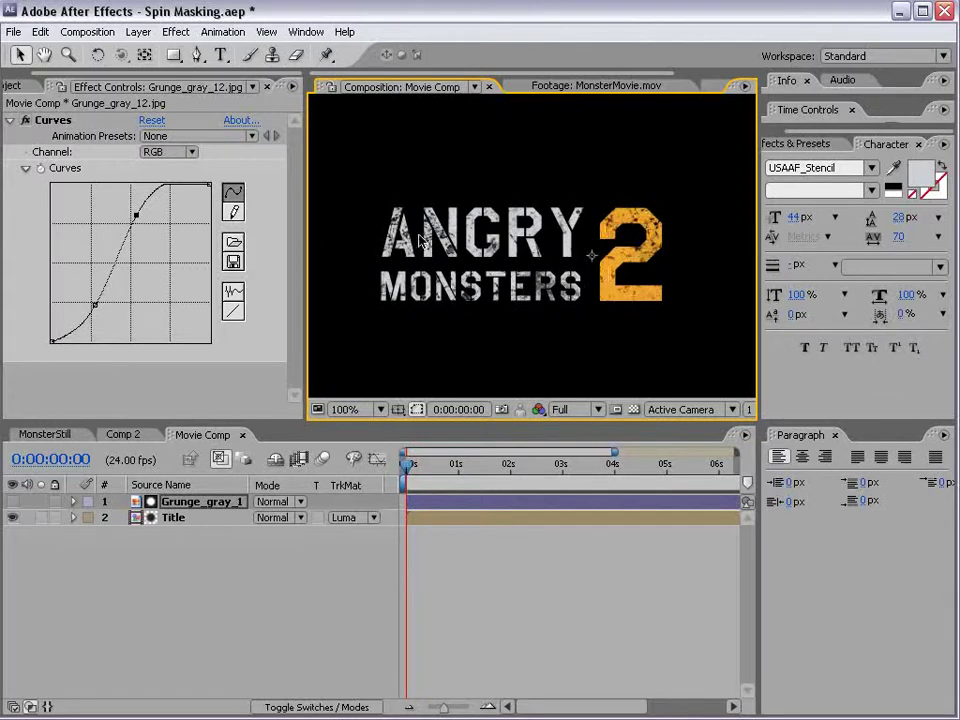
key("ctrl+z")
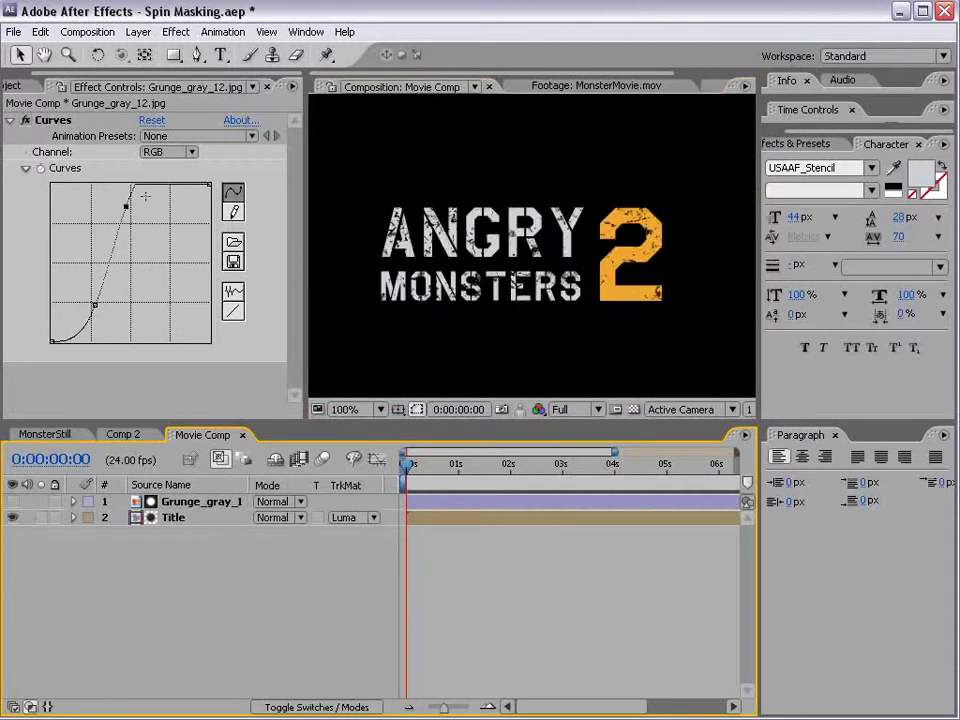
left_click_drag(129, 205, 134, 210)
left_click(239, 557)
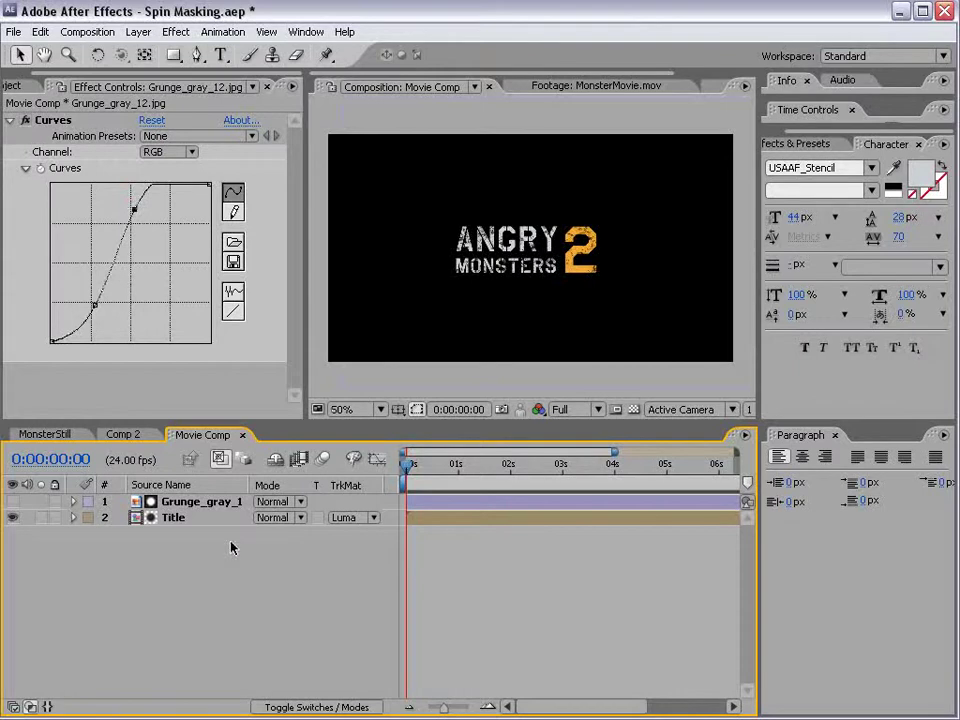
Pre-compose the Grunge_gray_12.jpg and Title layers into a new composition named "Title-Distressed", moving all attributes.
left_click(176, 501)
left_click(172, 517, "ctrl")
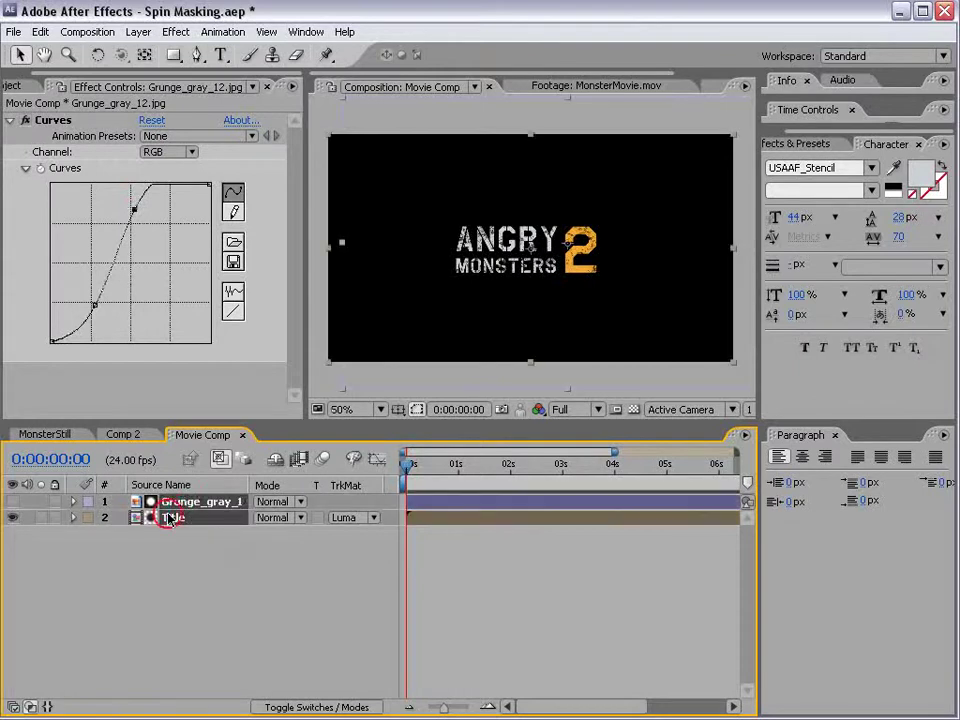
left_click(138, 31)
left_click(190, 589)
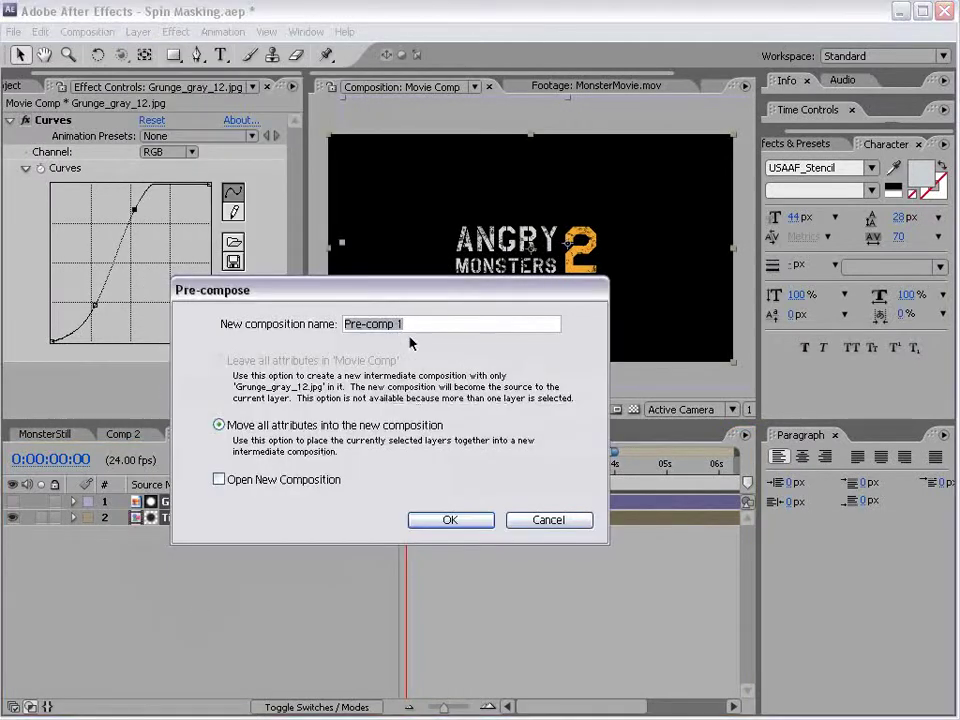
type("Title-Distressed")
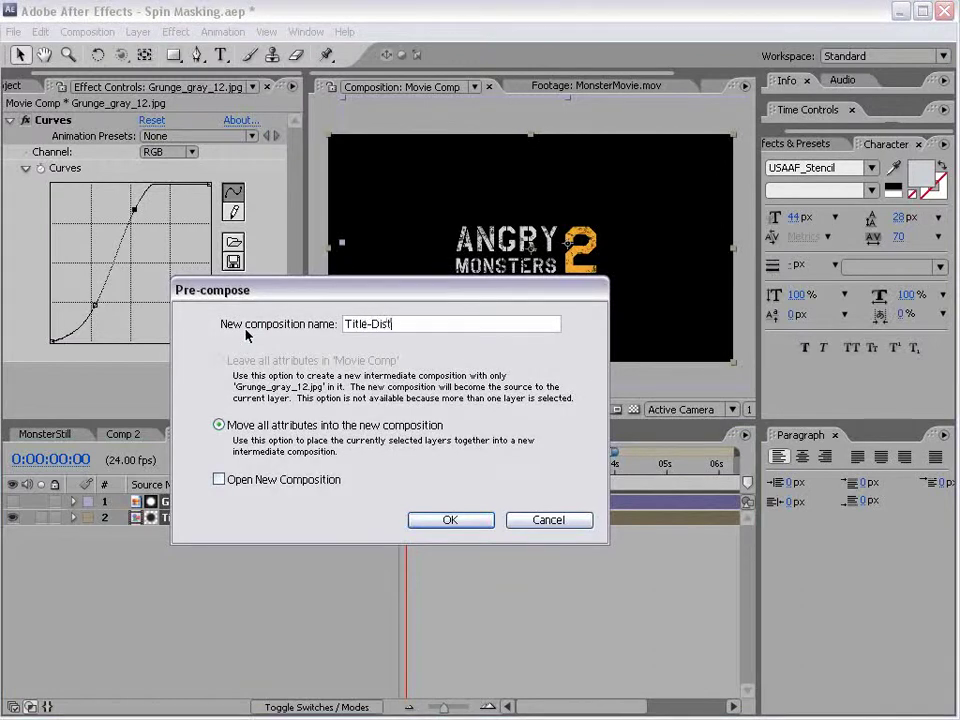
left_click(450, 520)
left_click_drag(443, 484, 317, 504)
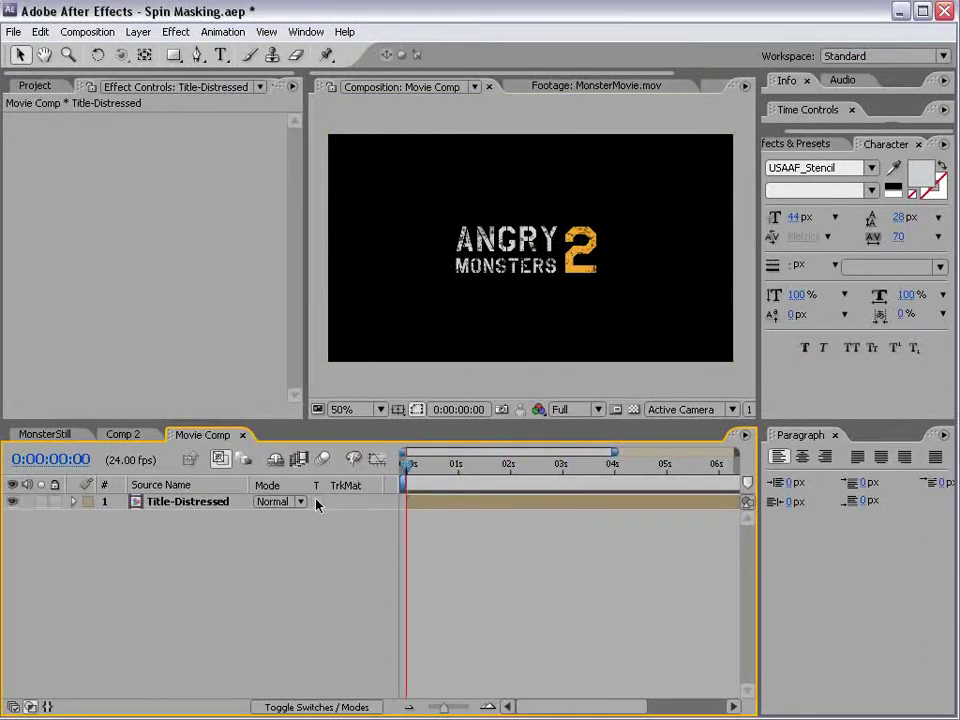
left_click(480, 510)
key("period")
key("comma")
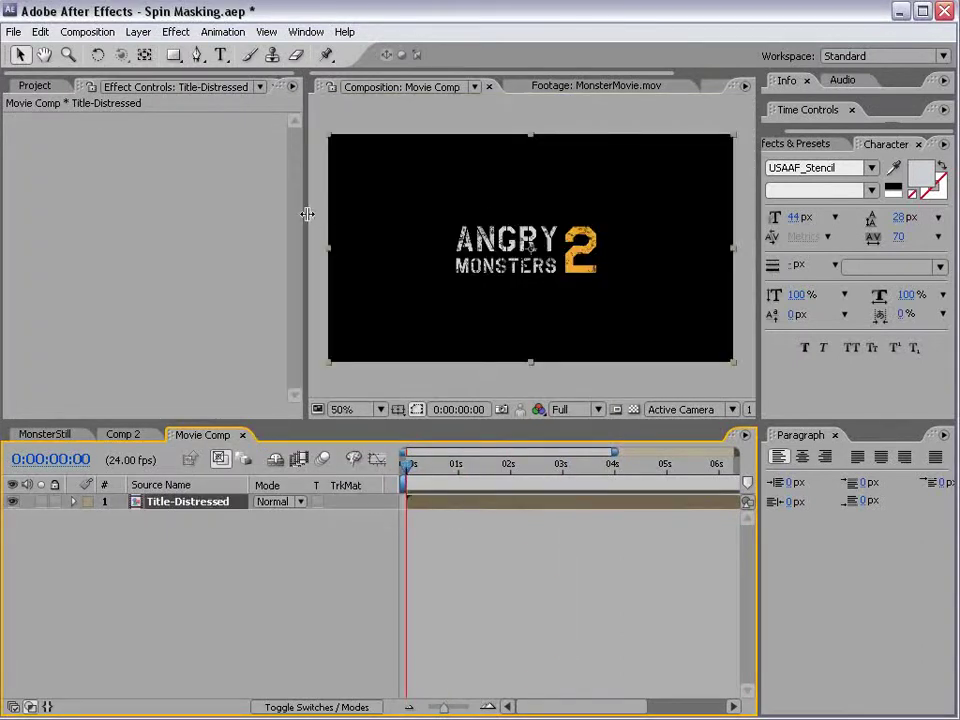
Open the metal_bg.jpg footage from the project and examine it in an enlarged view.
left_click_drag(311, 208, 283, 208)
left_click(30, 88)
mouse_move(267, 290)
left_mouse_down()
mouse_move(283, 268)
mouse_move(266, 349)
mouse_move(274, 296)
left_mouse_up()
left_click(72, 246)
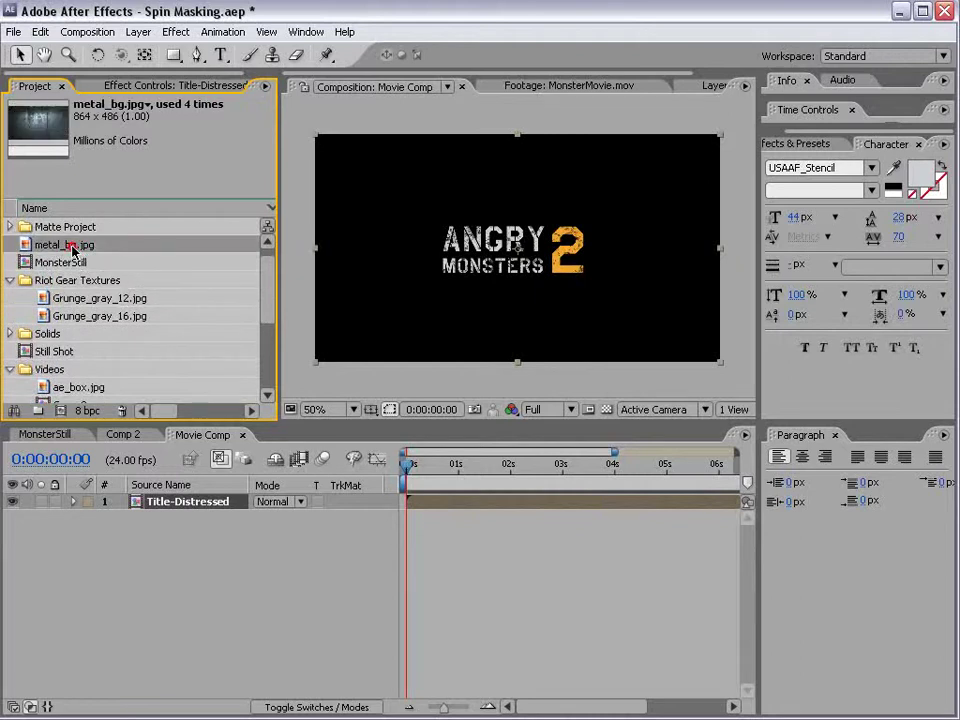
double_click(72, 246)
key("grave")
left_click_drag(572, 398, 504, 375)
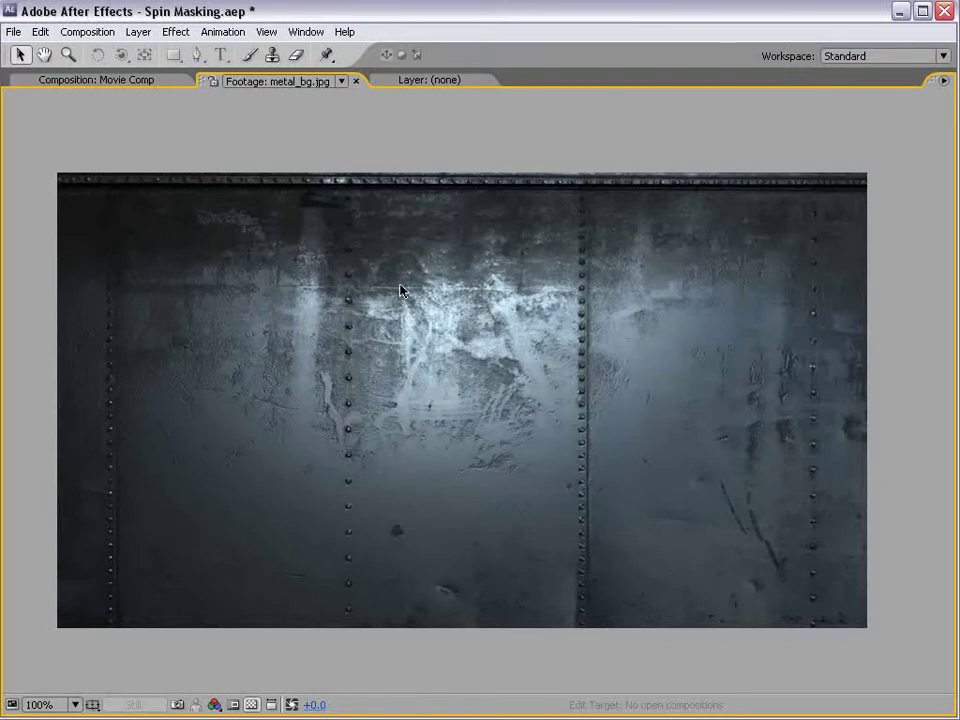
key("grave")
left_click(522, 627)
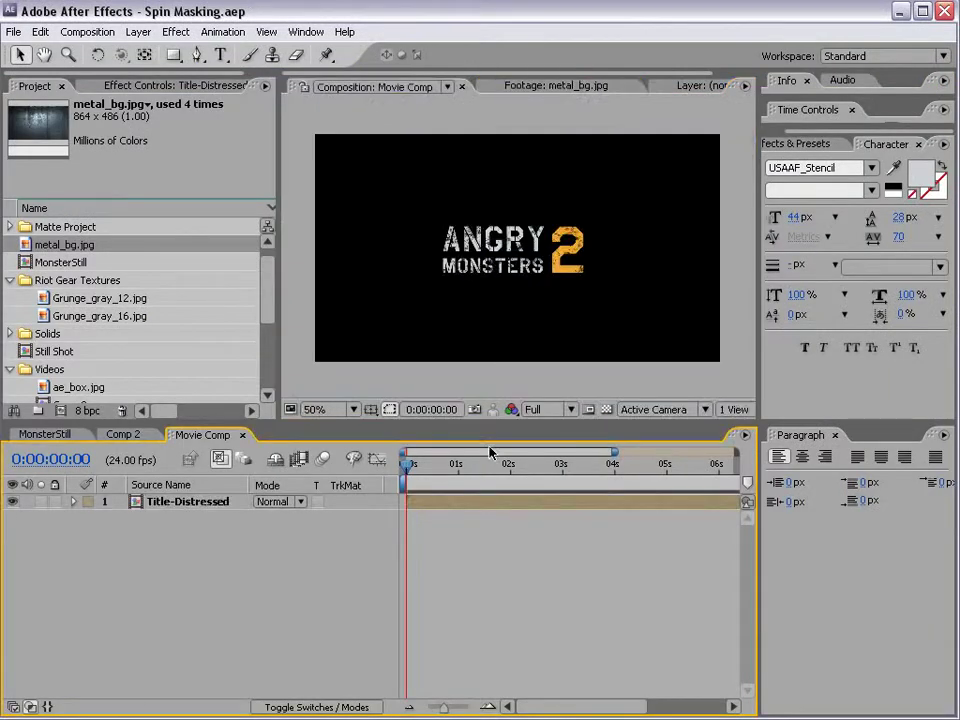
left_click(523, 87)
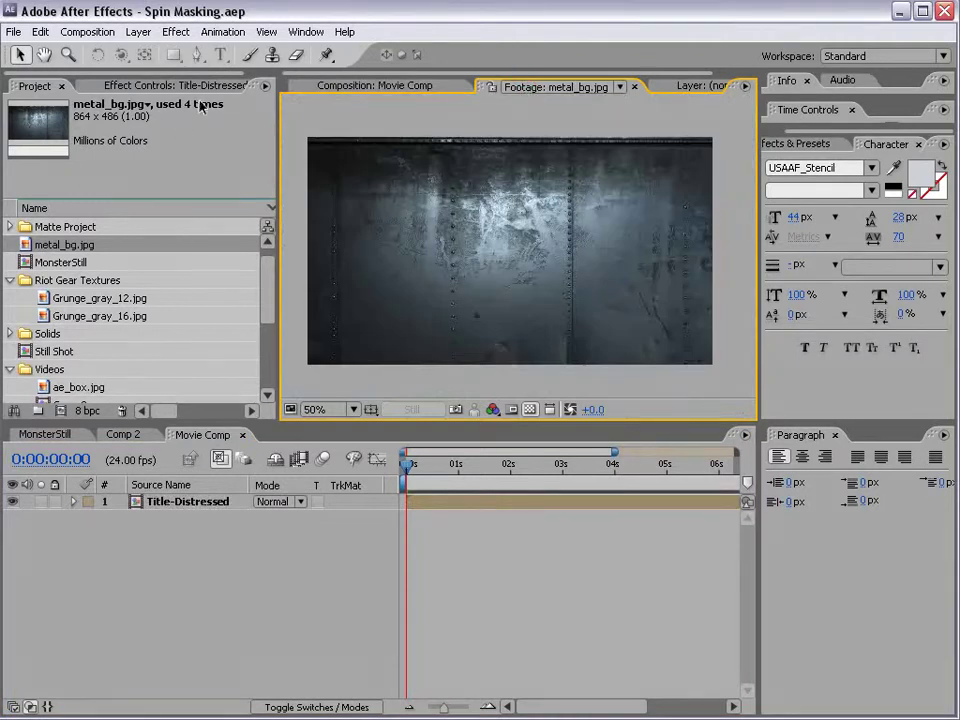
Add metal_bg.jpg to Movie Comp above Title-Distressed and make it a 3D layer.
left_click(362, 88)
left_click_drag(60, 244, 519, 251)
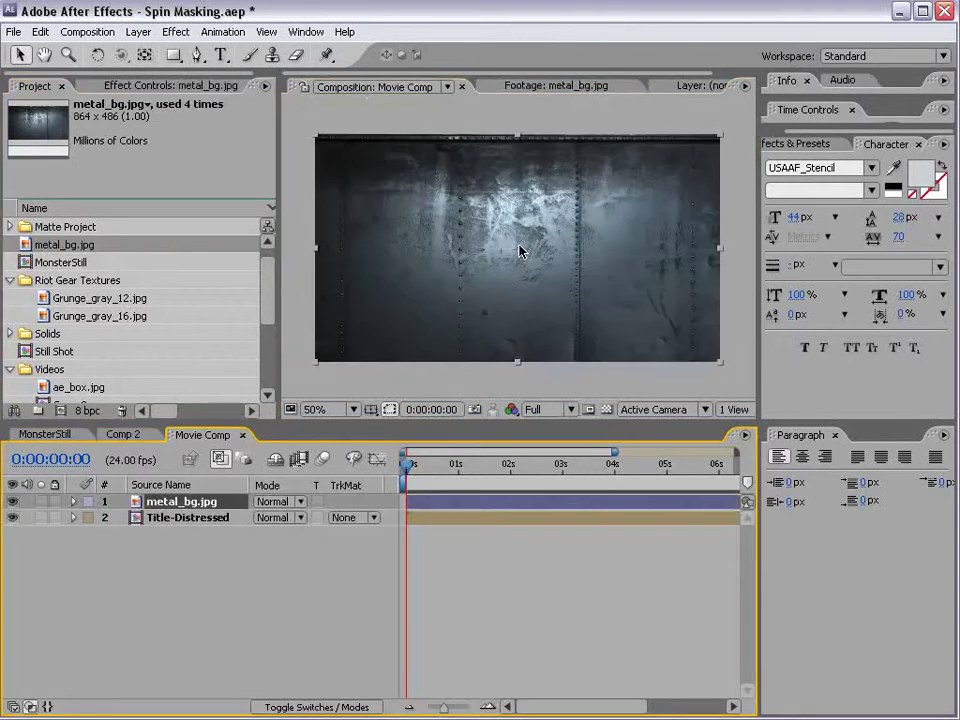
key("F4")
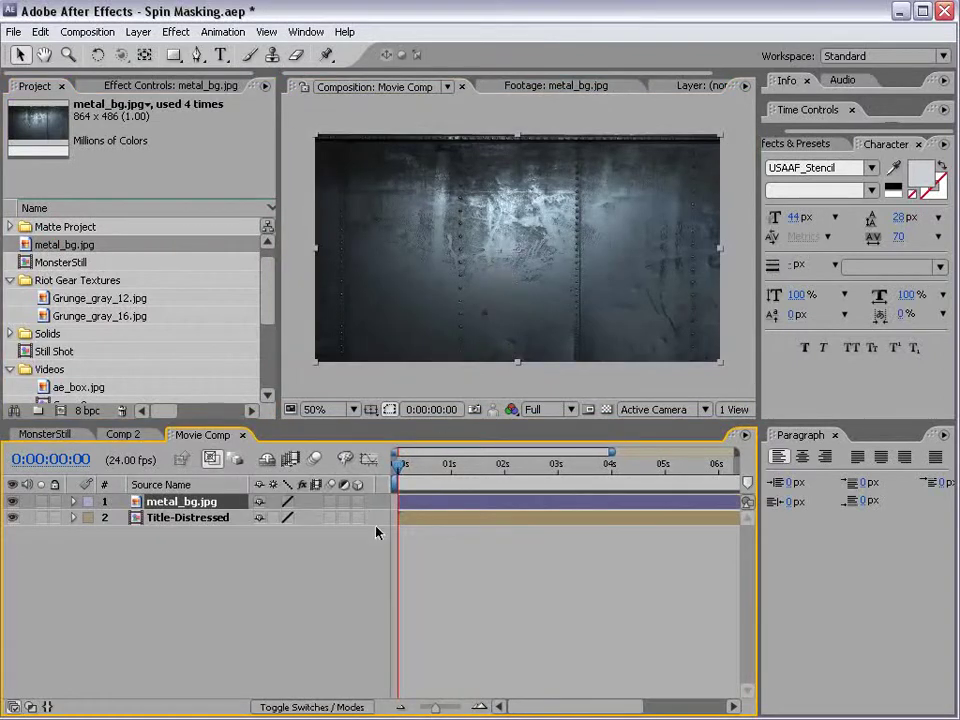
left_click(356, 501)
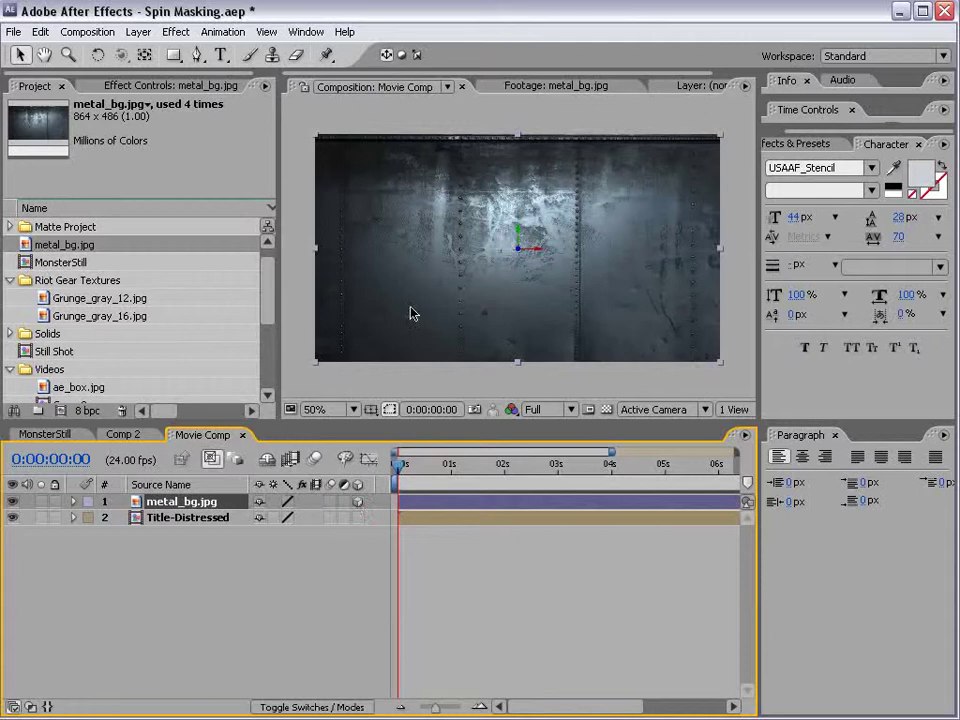
Move the metal_bg.jpg layer's anchor point to the centre of its top edge with the Pan Behind tool.
left_click(145, 55)
left_click_drag(517, 249, 522, 135)
key("space")
scroll(522, 135, "up", 1)
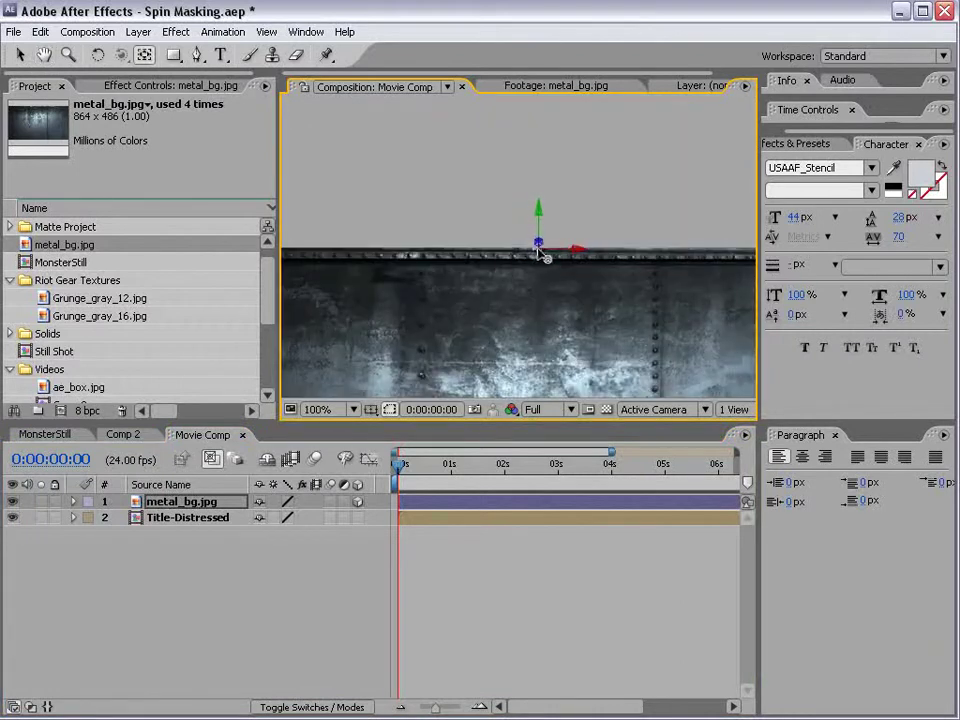
scroll(533, 292, "down", 1)
scroll(533, 292, "down", 1)
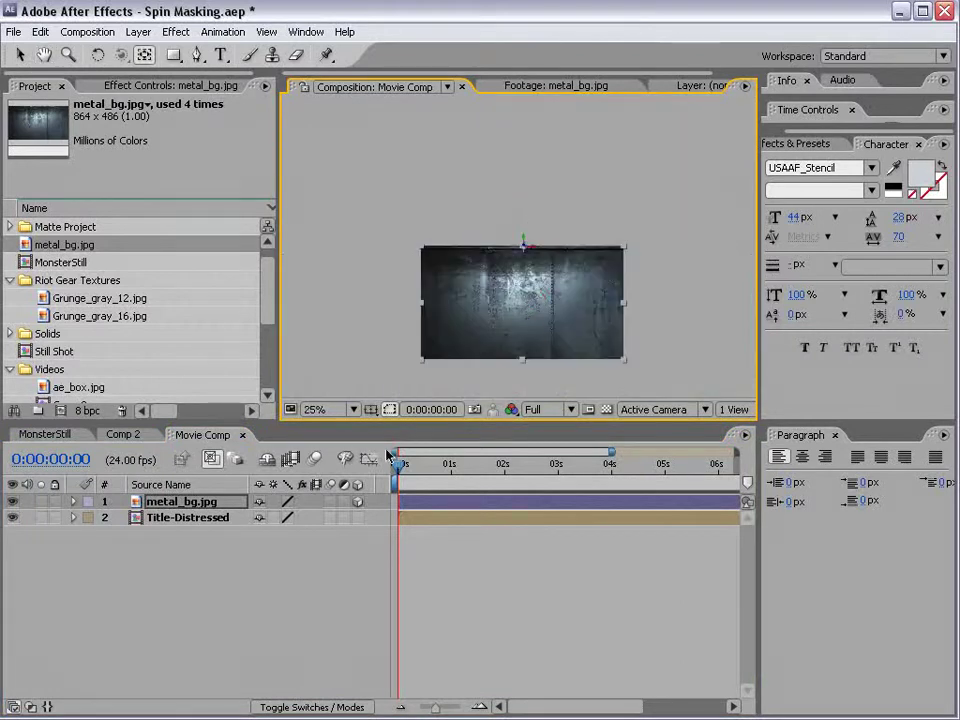
Show the title/action safe guides and move the metal_bg.jpg layer down until its top edge sits at the frame's vertical centre.
key("v")
key("apostrophe")
scroll(519, 293, "up", 1)
key("h")
left_click_drag(529, 343, 512, 246)
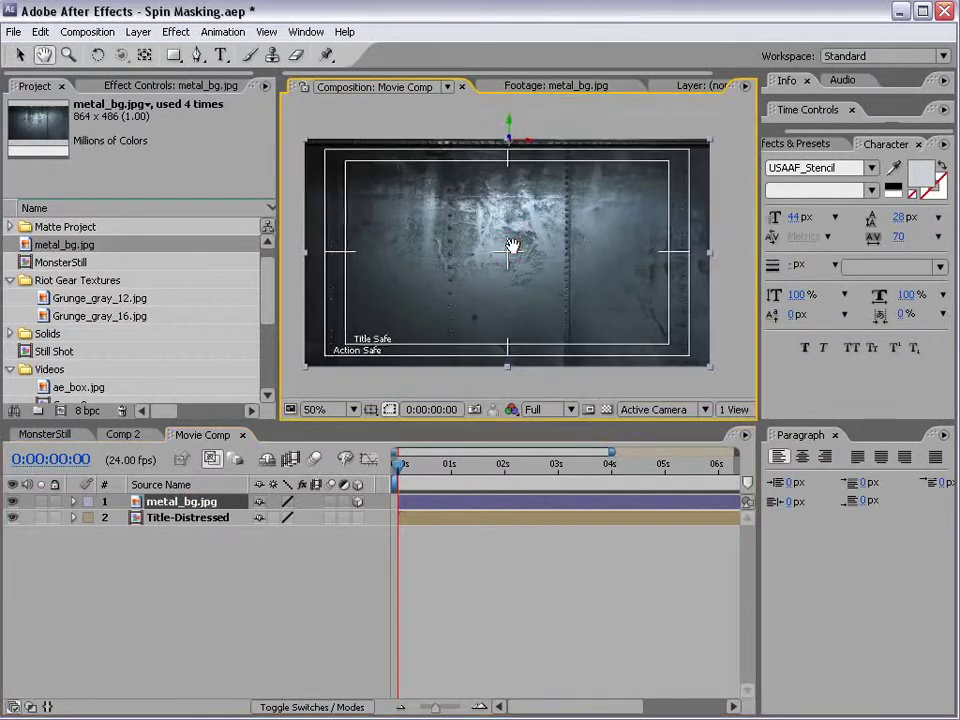
left_click(371, 409)
left_click(428, 426)
left_click(371, 409)
left_click(381, 426)
left_click_drag(531, 197, 531, 292)
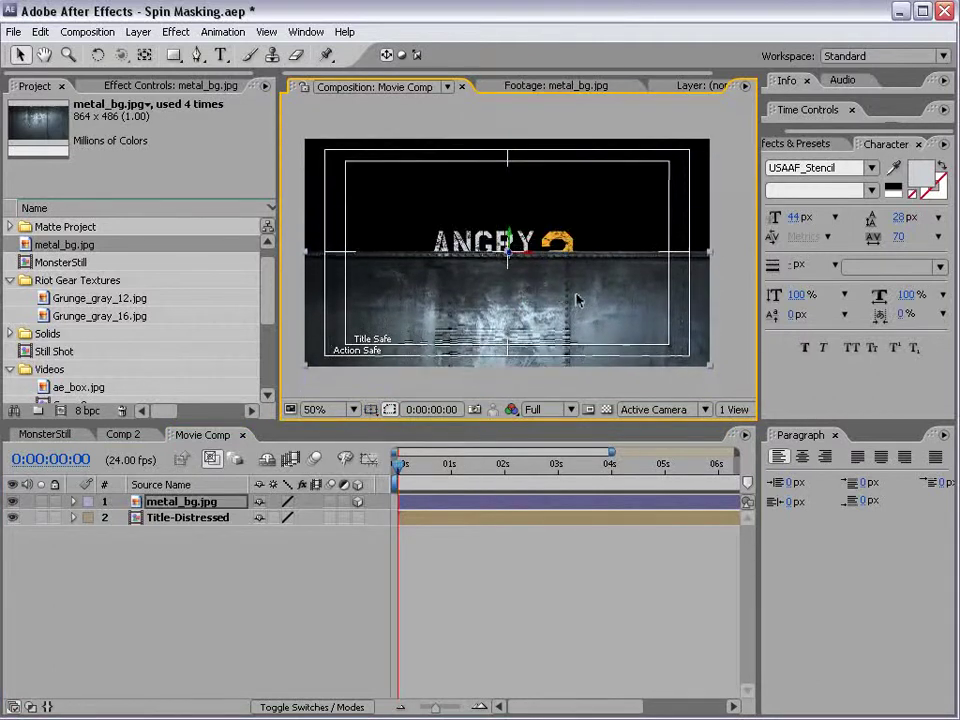
left_click(420, 560)
Duplicate the metal_bg.jpg layer and rotate the copy half a turn around its Z axis to fill the upper half of the frame.
left_click(162, 503)
key("ctrl+d")
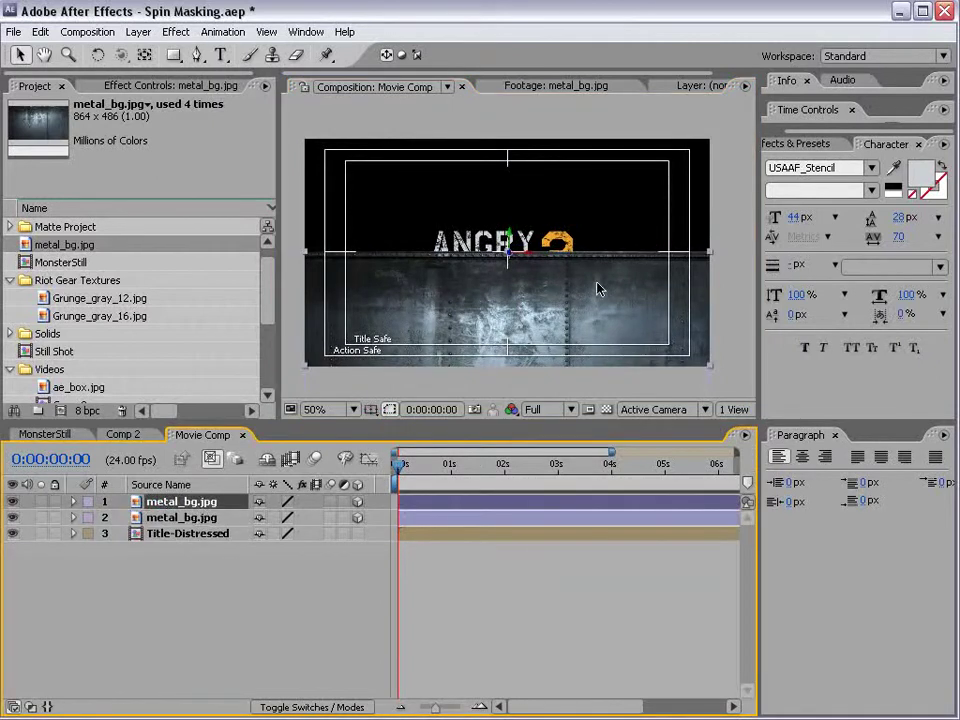
left_click(97, 55)
left_click(509, 254)
left_click_drag(510, 252, 422, 242)
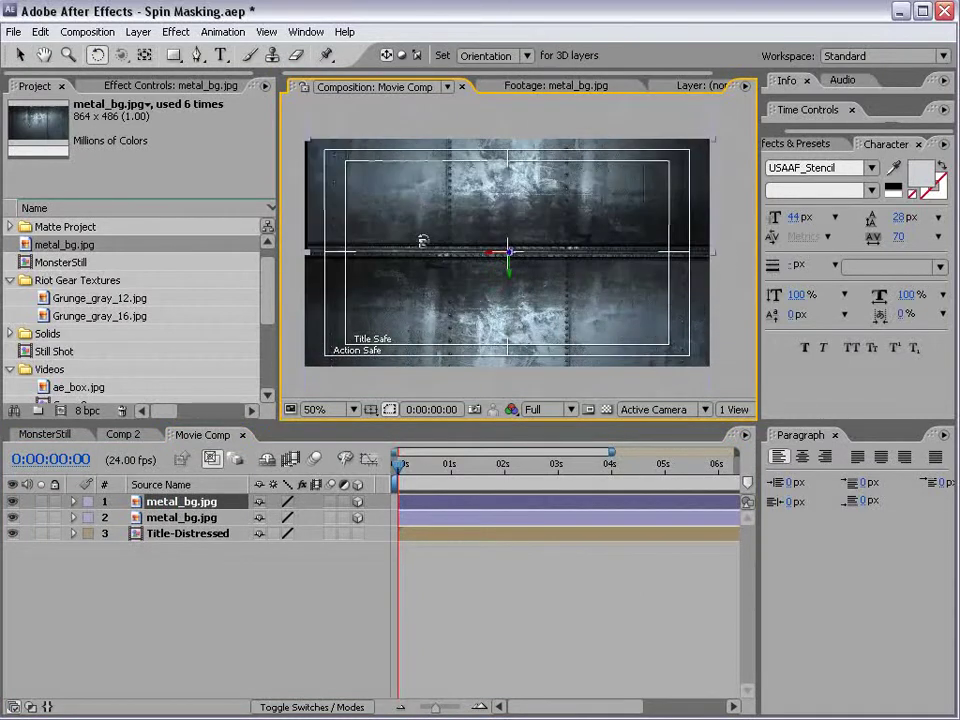
left_click(495, 580)
left_click_drag(446, 462, 347, 484)
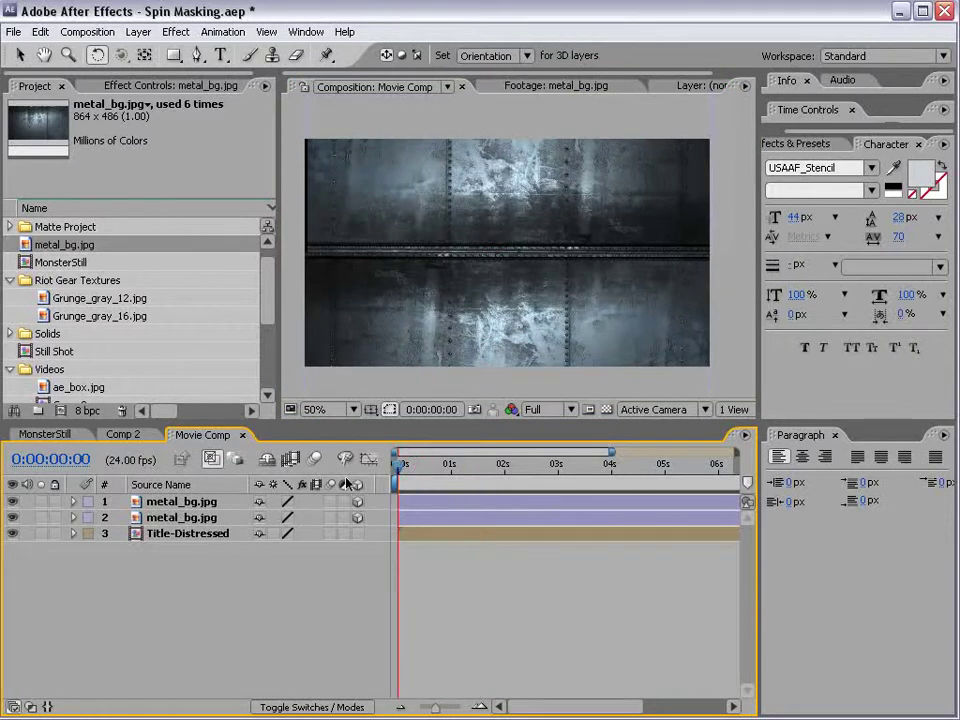
Duplicate the rotated metal_bg.jpg layer, give the copy a red label and rotate it around its X axis until it is edge-on.
left_click(166, 503)
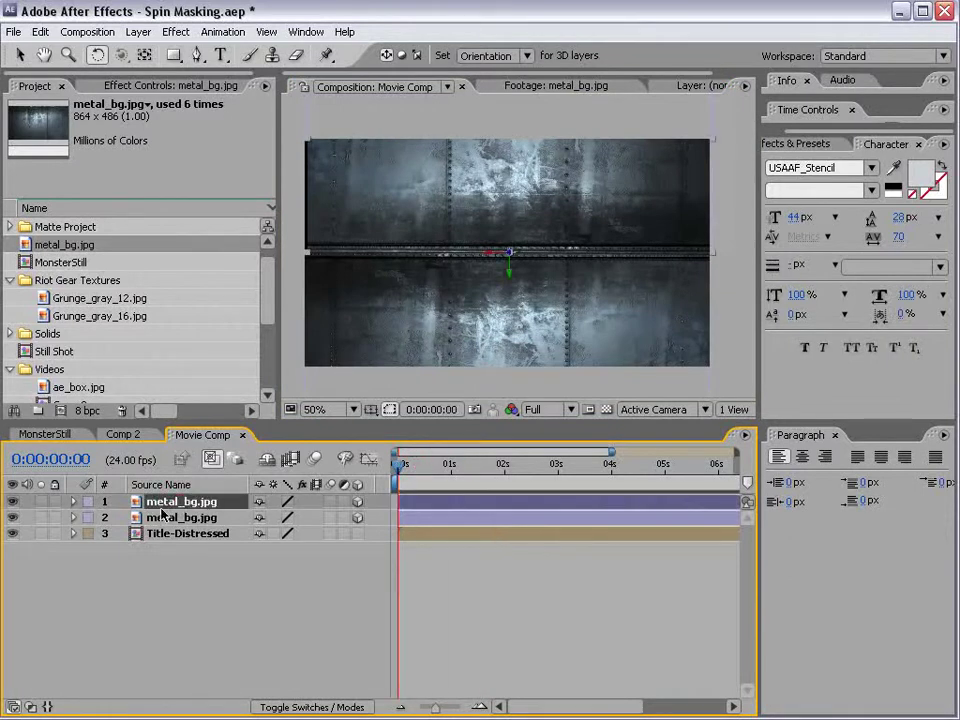
key("ctrl+d")
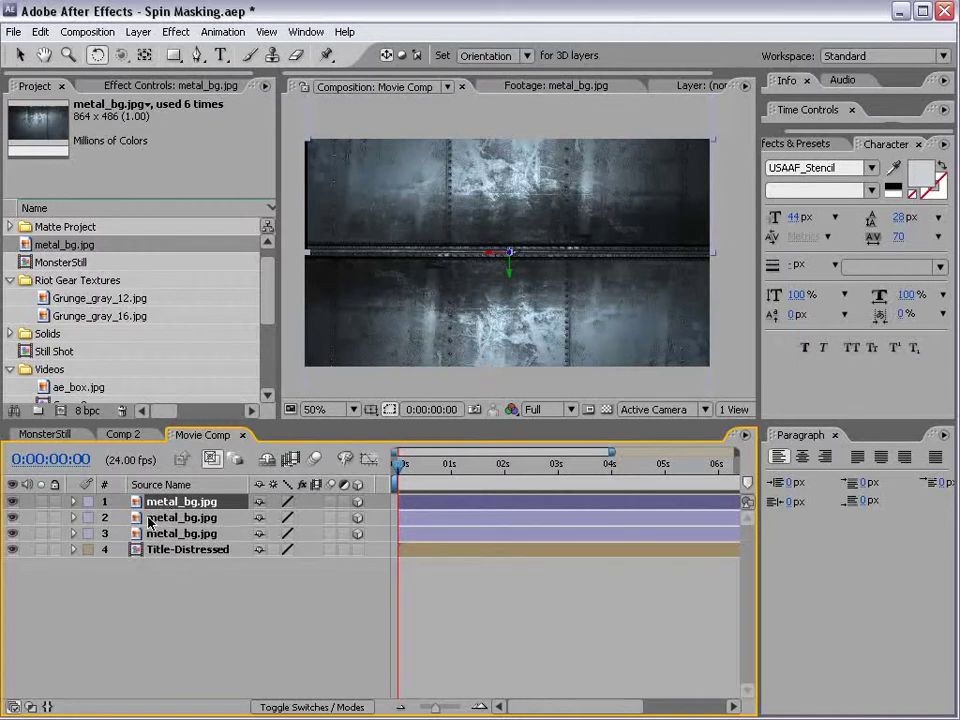
left_click(88, 501)
left_click(116, 571)
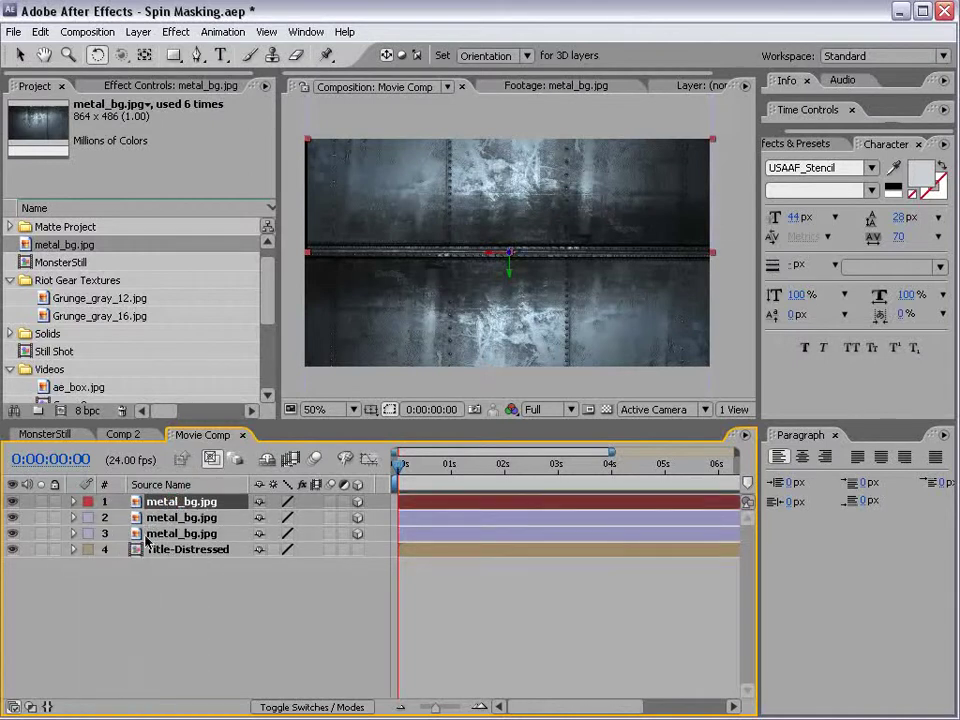
left_click_drag(490, 255, 337, 252)
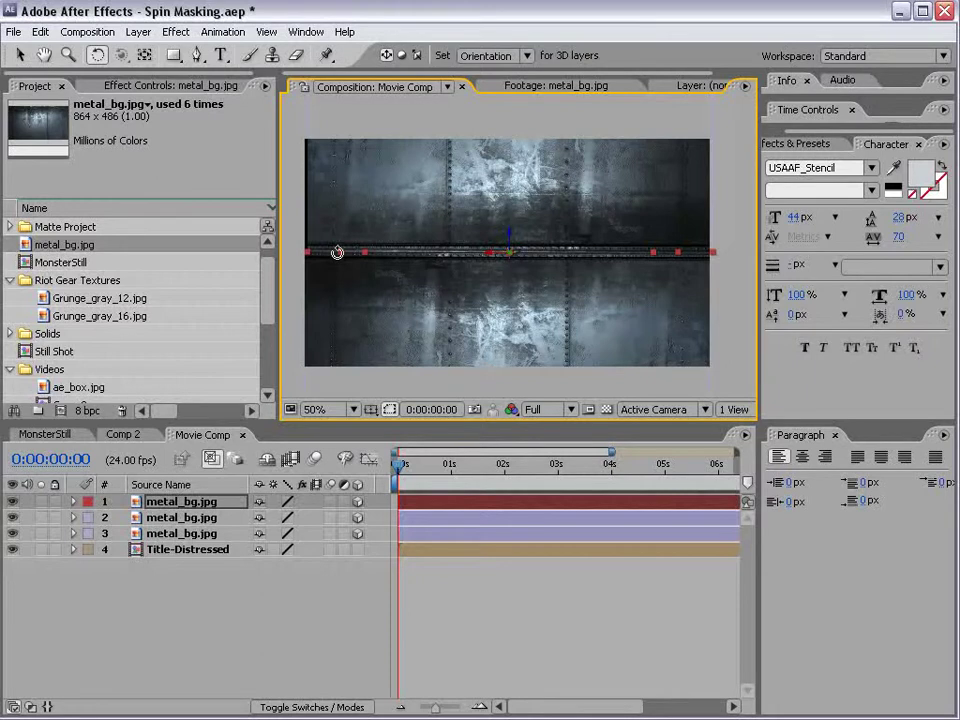
Add a new camera to Movie Comp and orbit it to view the metal panels from an angle.
left_click(138, 32)
mouse_move(150, 51)
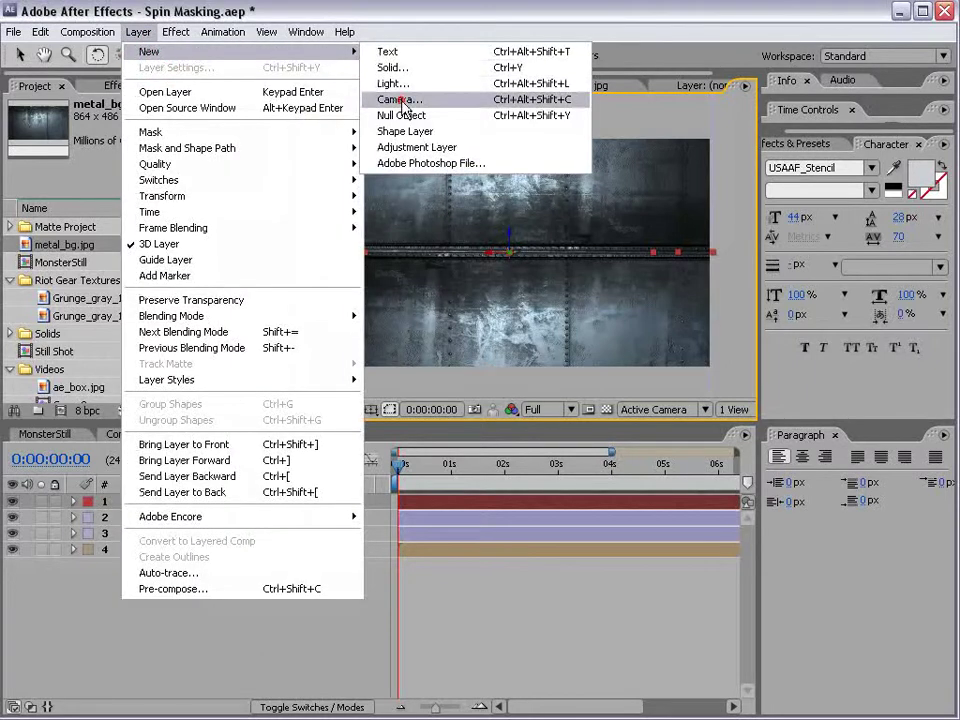
left_click(400, 100)
left_click(551, 610)
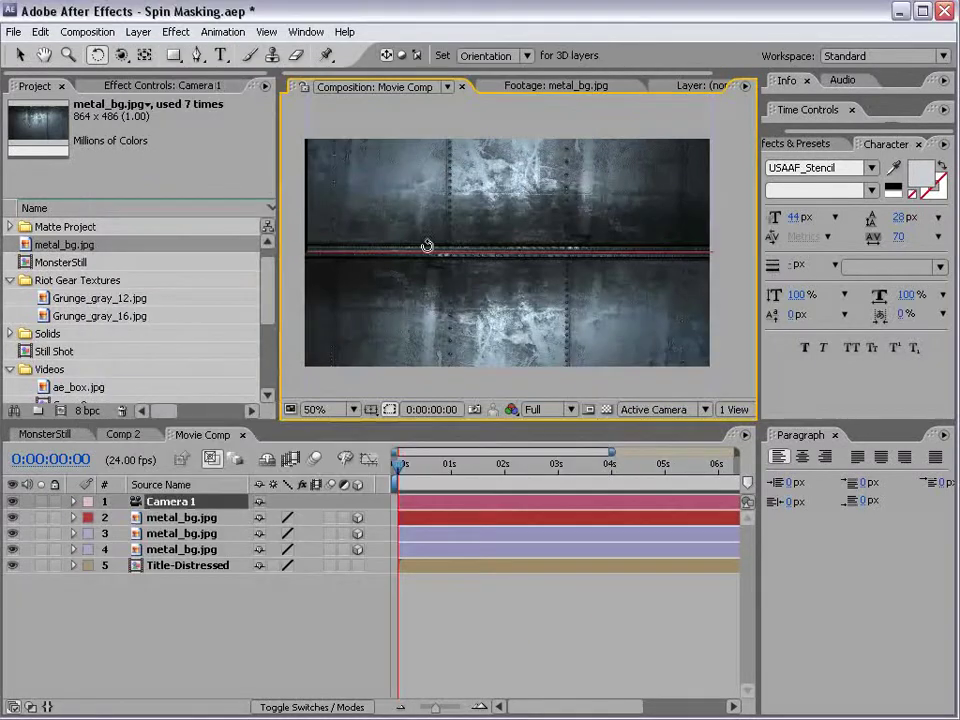
key("c")
left_click_drag(381, 229, 530, 265)
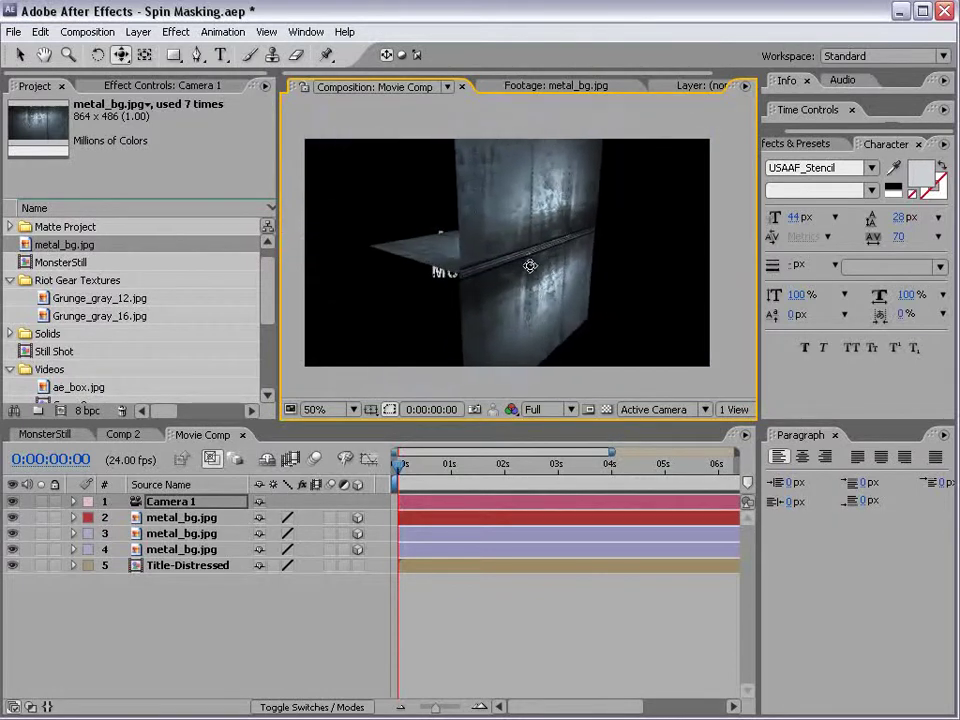
Duplicate the red metal_bg.jpg layer and reorder the layers so one red panel sits directly above each lavender panel.
left_click(205, 518)
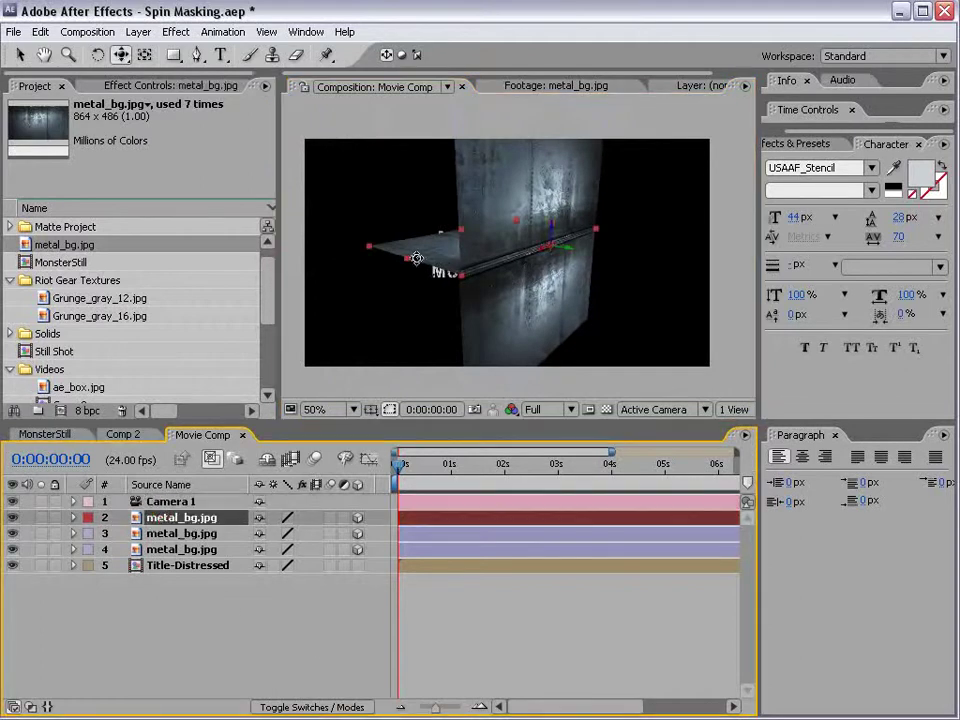
key("v")
key("ctrl+d")
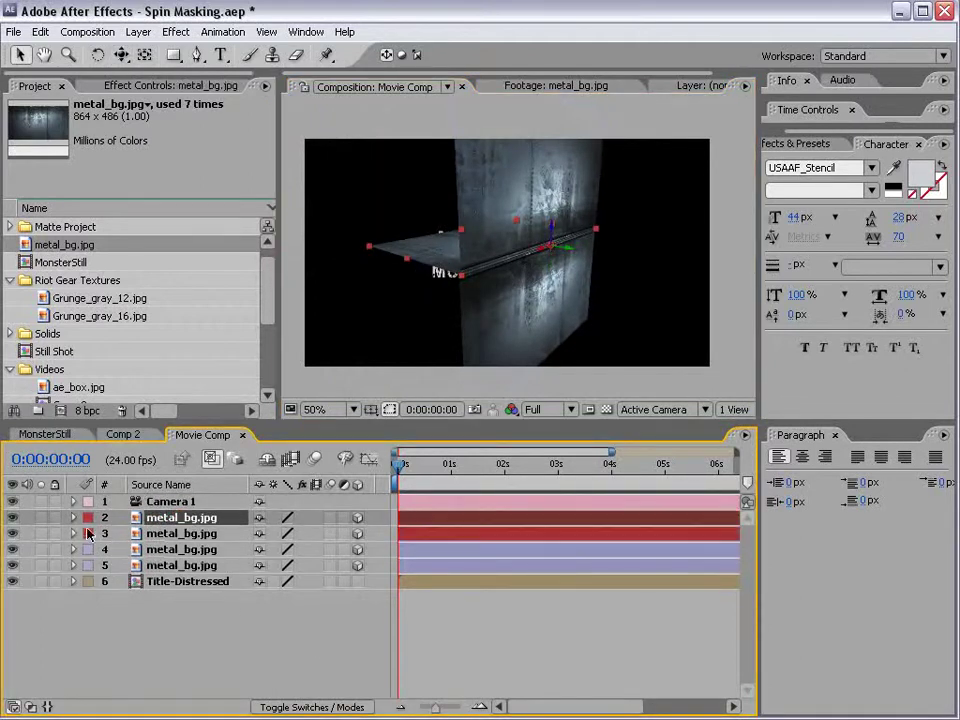
left_click(156, 533)
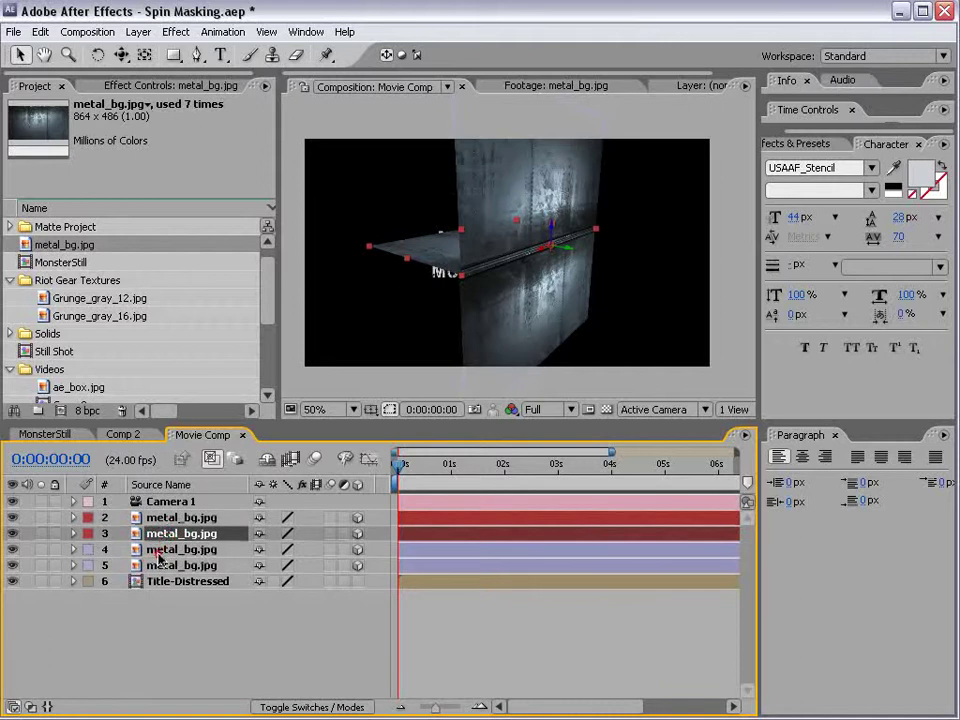
left_click(160, 563)
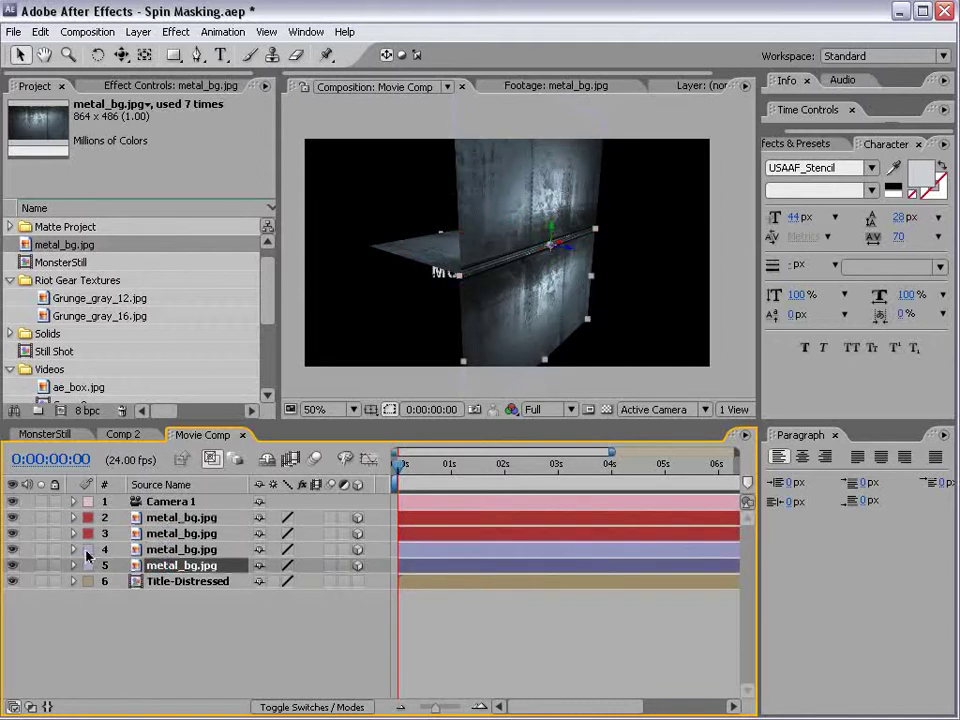
left_click(86, 552)
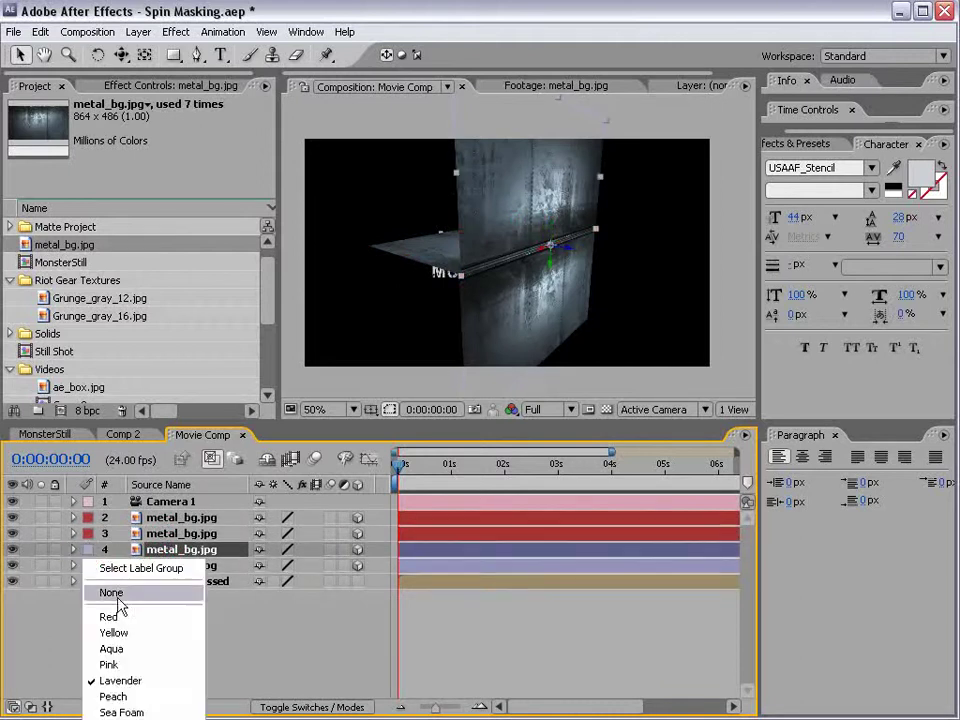
left_click(185, 552)
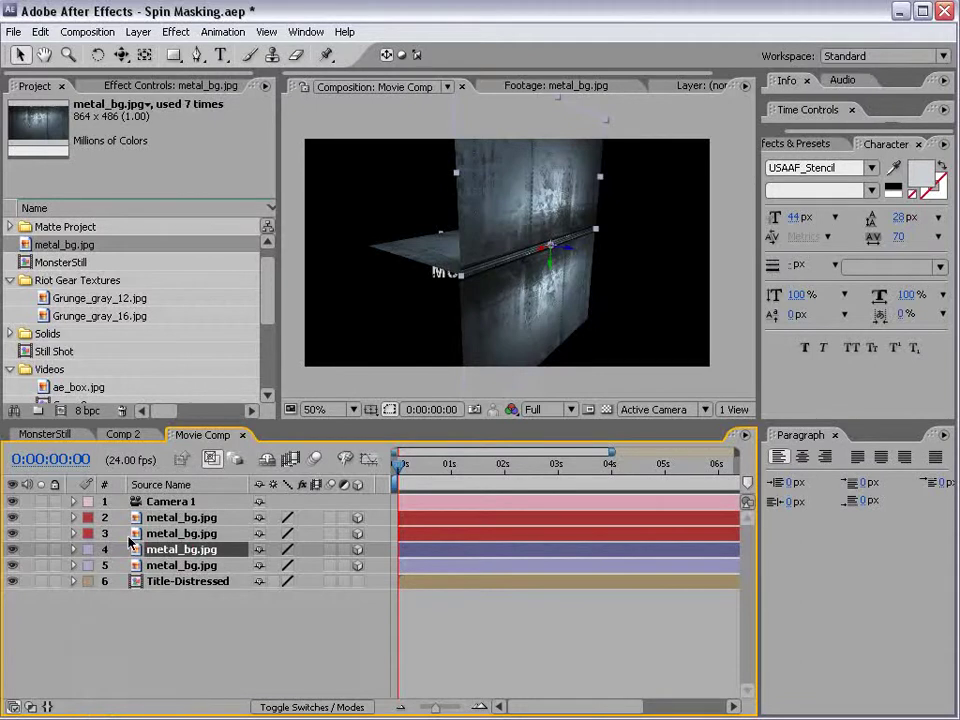
mouse_move(175, 540)
left_mouse_down()
mouse_move(156, 578)
mouse_move(162, 550)
left_mouse_up()
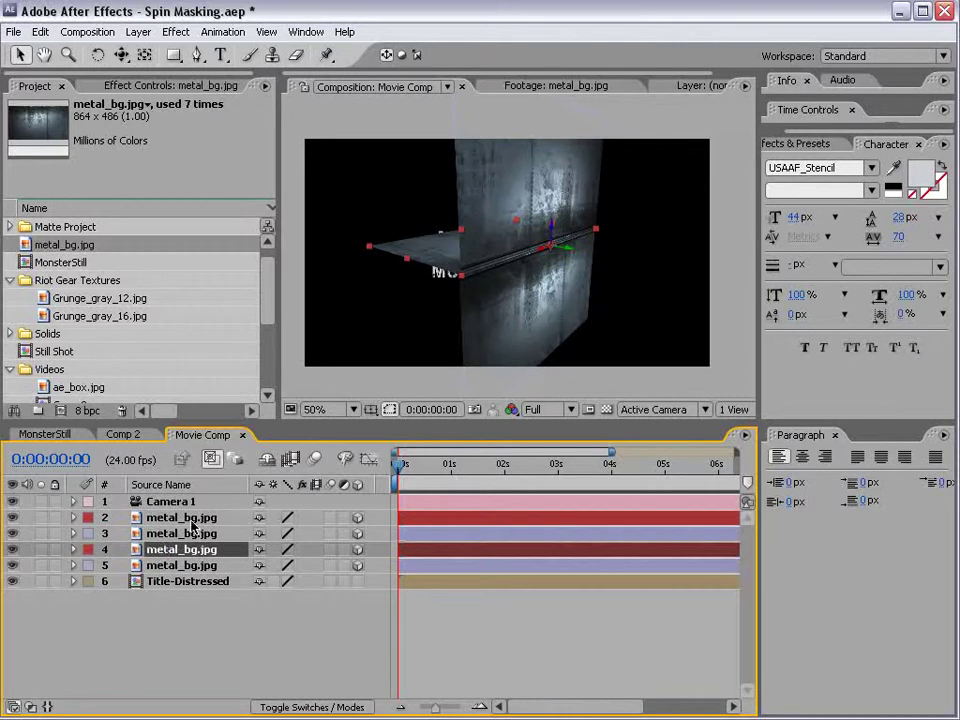
Show the Parent column and parent the topmost red metal_bg.jpg layer to the lavender layer directly beneath it.
left_click(168, 537)
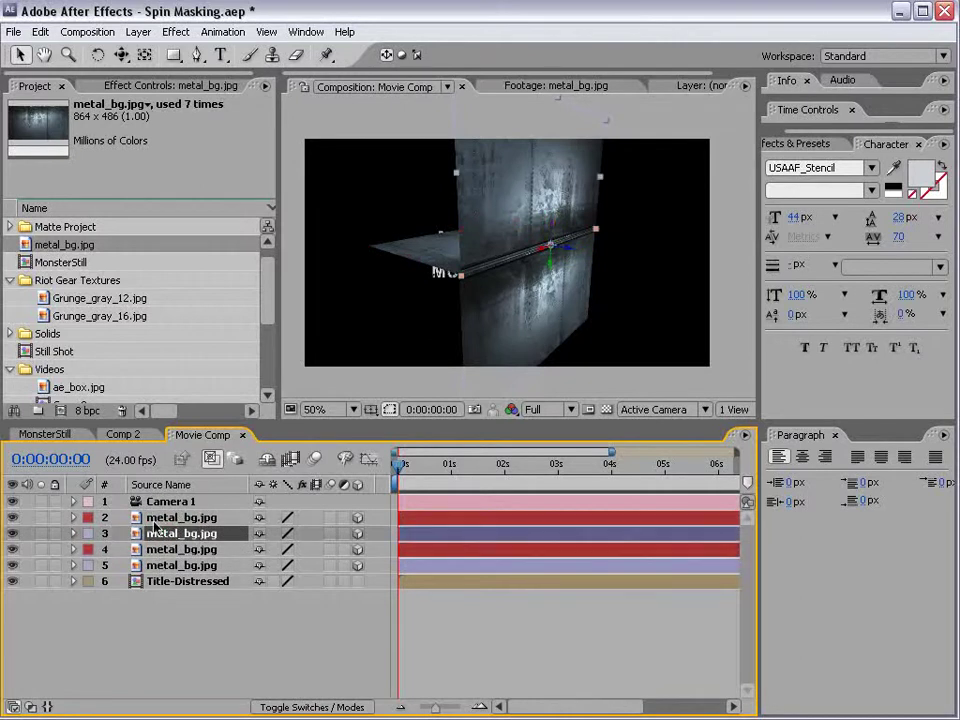
left_click(150, 517)
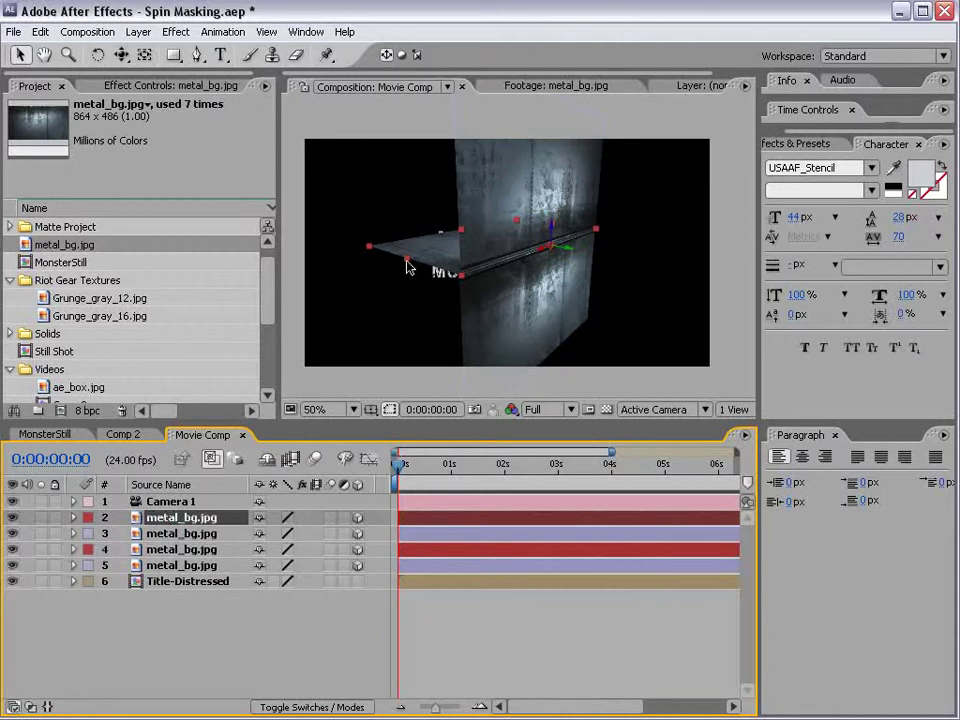
right_click(343, 485)
mouse_move(390, 537)
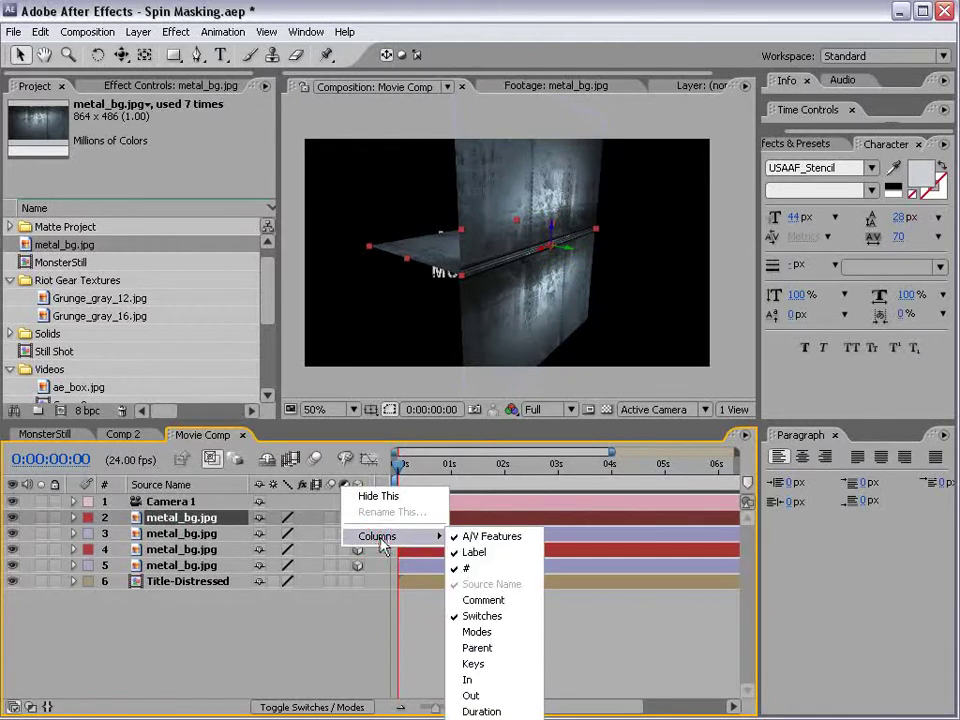
left_click(489, 648)
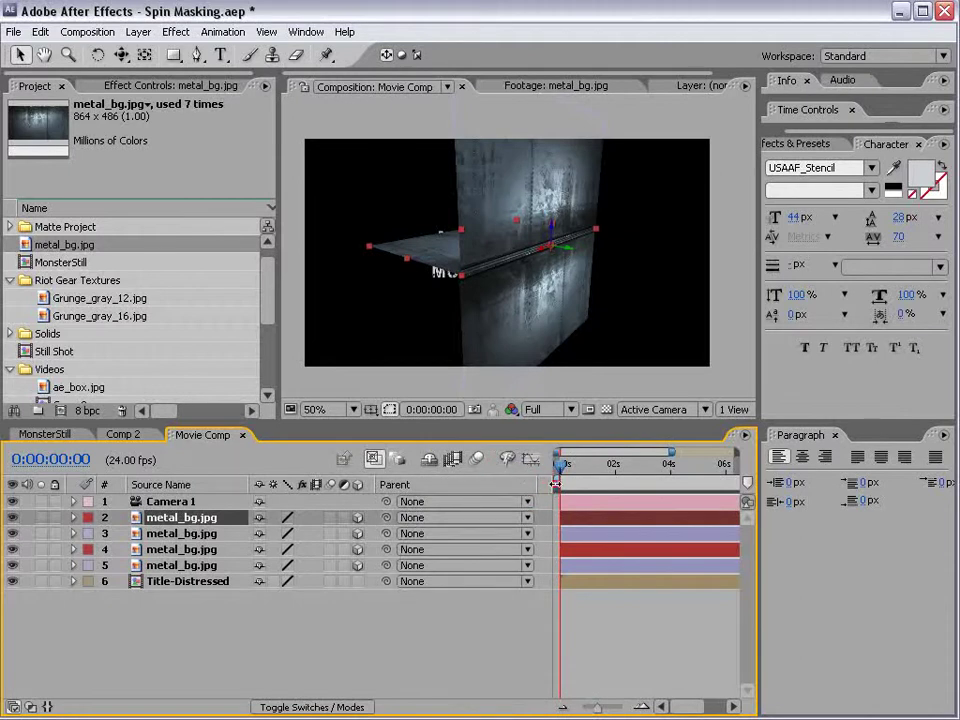
left_click_drag(386, 517, 173, 533)
left_click(175, 533)
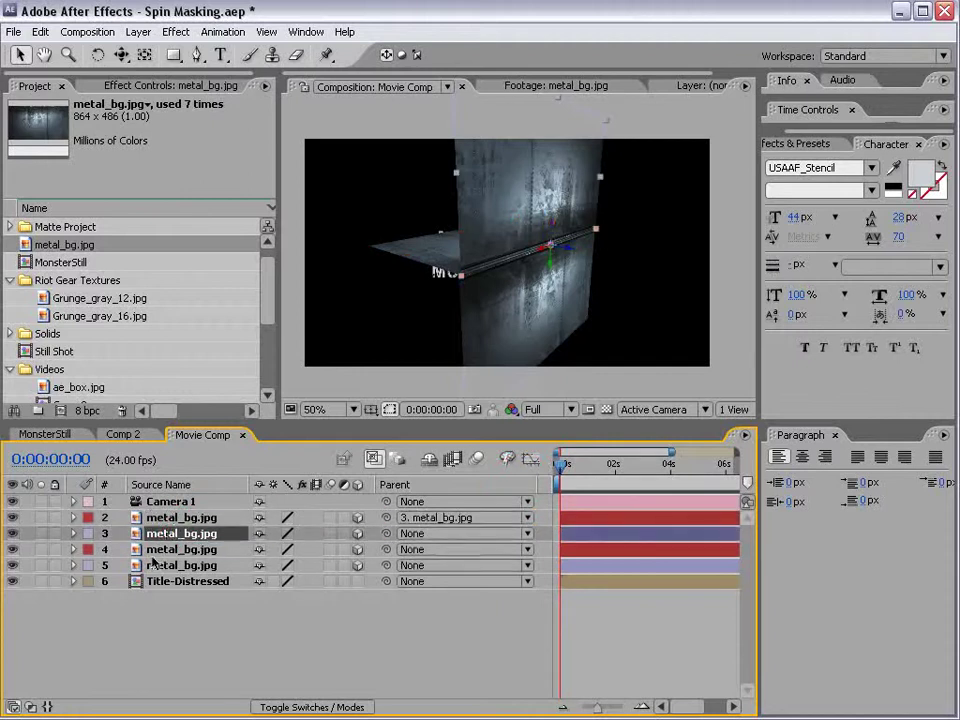
Parent the second red metal_bg.jpg layer to the lavender layer directly beneath it and try moving a lavender panel.
left_click(160, 553)
left_click_drag(386, 549, 166, 570)
left_click(170, 570)
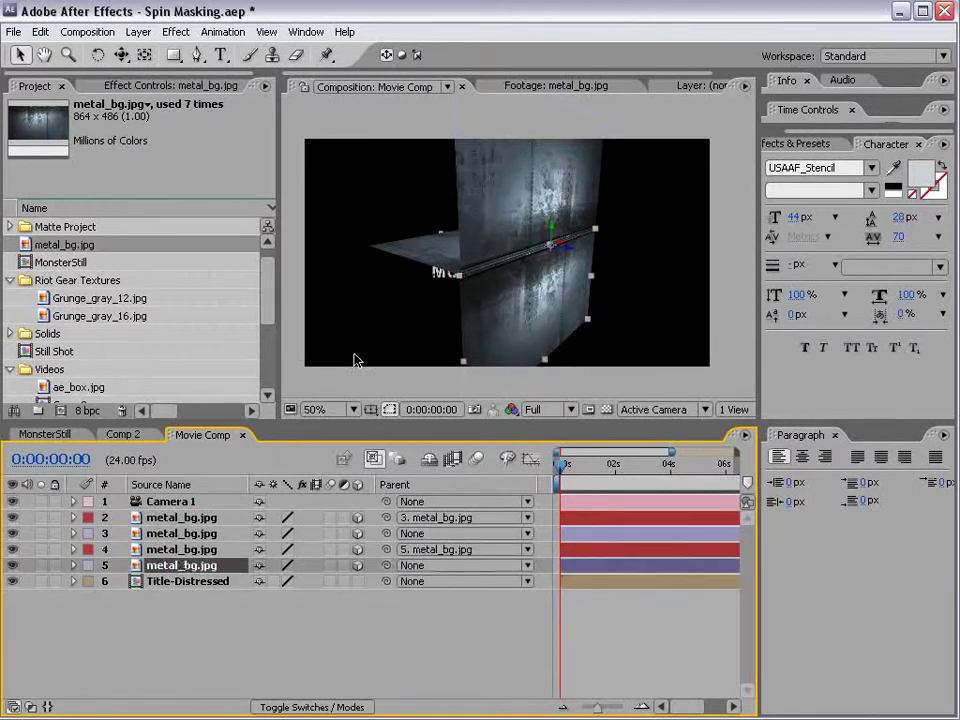
left_click(557, 251)
left_click_drag(553, 251, 542, 261)
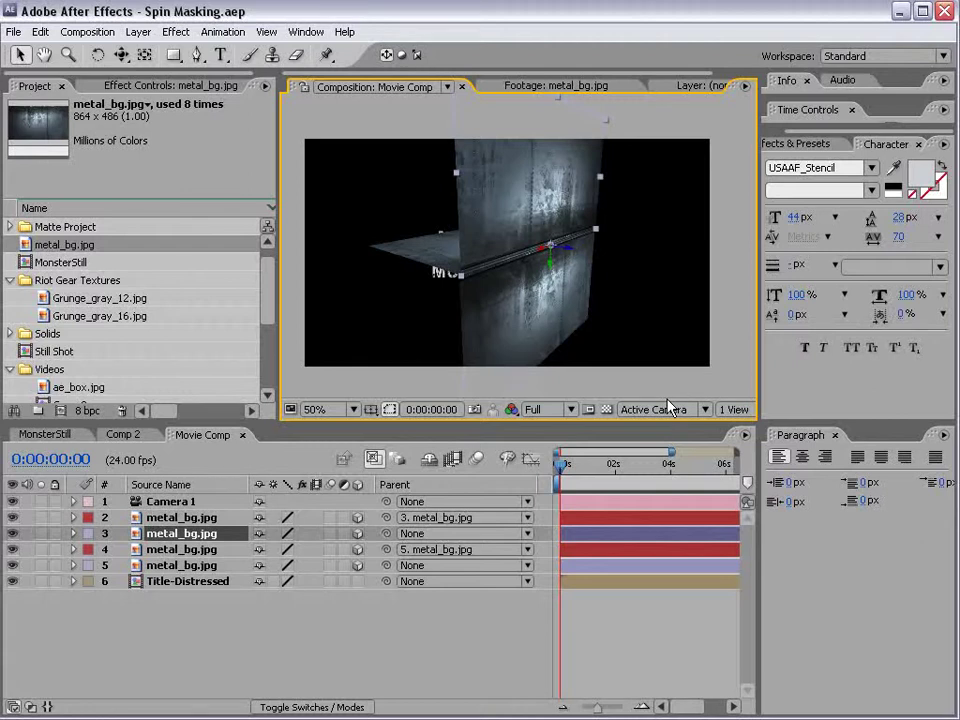
Delete the Camera 1 layer from Movie Comp.
left_click(668, 404)
left_click(176, 506)
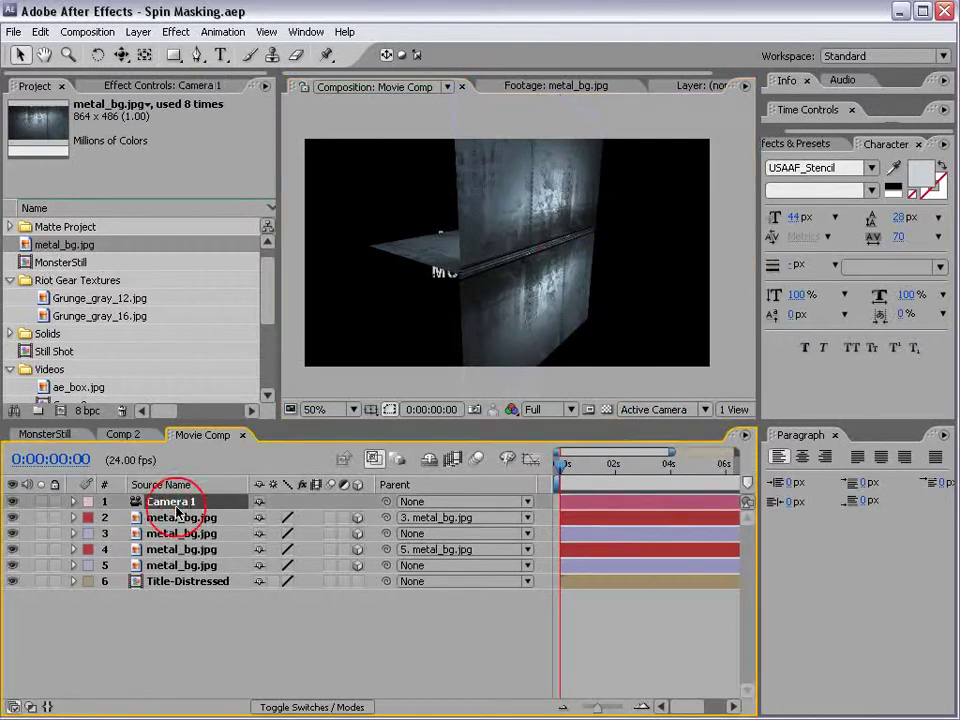
key("Delete")
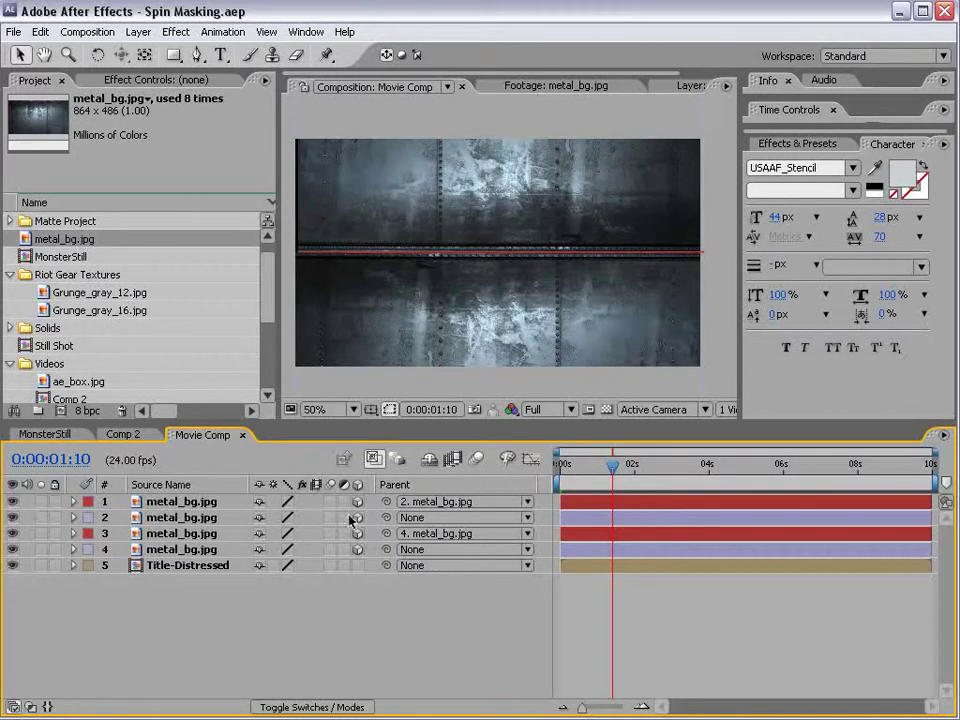
Set closed-position Position keyframes on both lavender metal_bg.jpg layers at about 2 seconds and return to the first frame.
left_click(195, 518)
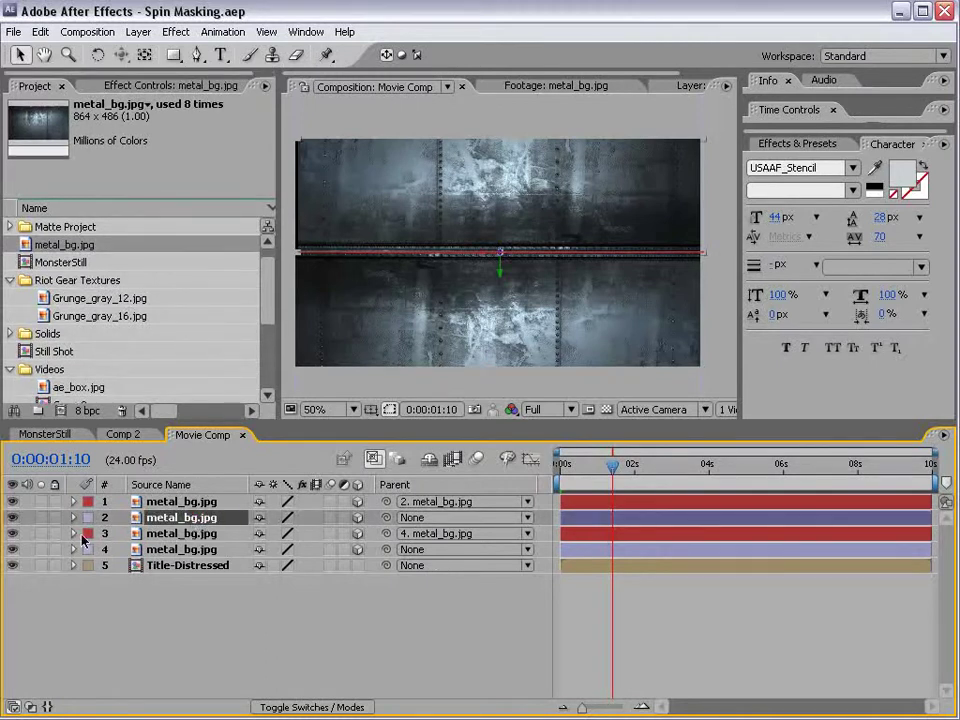
left_click(152, 550, "ctrl")
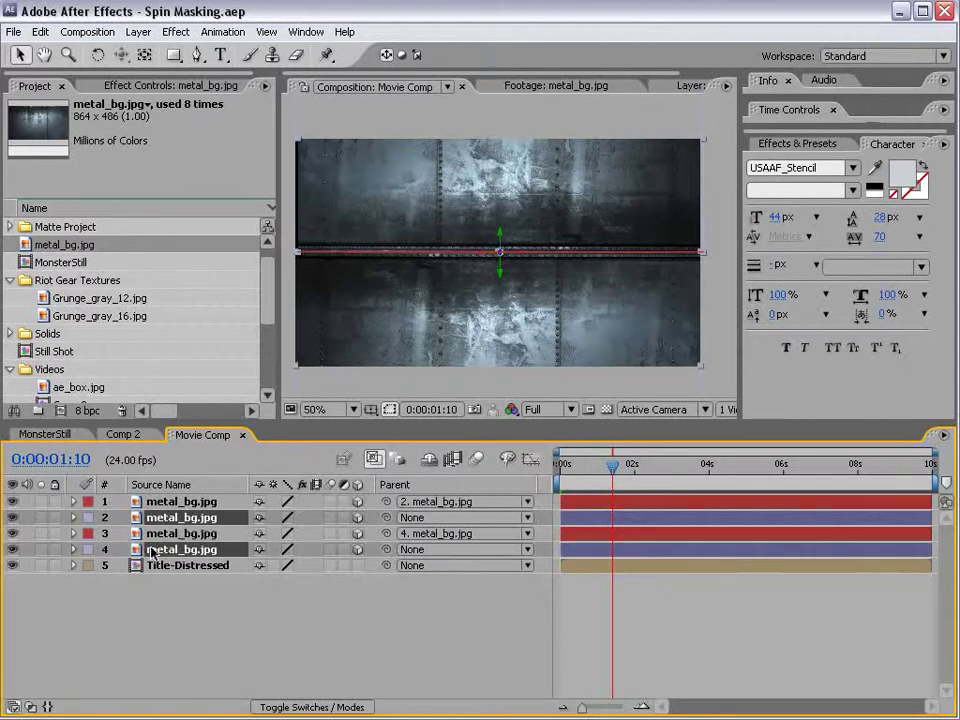
key("p")
left_click_drag(637, 462, 561, 463)
left_click(121, 535)
left_click(594, 626)
At 0:00:00:00, move the upper lavender panel up to Y -131 and the lower one down out of frame, and save the project.
left_click(205, 520)
key("comma")
left_click_drag(507, 226, 519, 142)
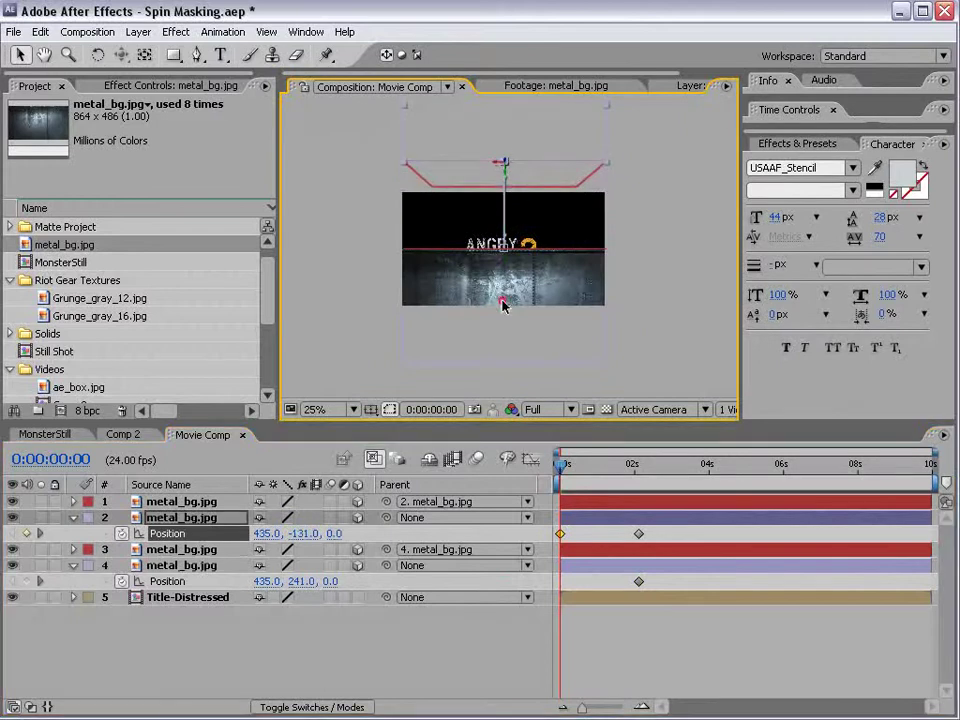
left_click_drag(503, 306, 522, 393)
key("period")
key("ctrl+s")
left_click(549, 471)
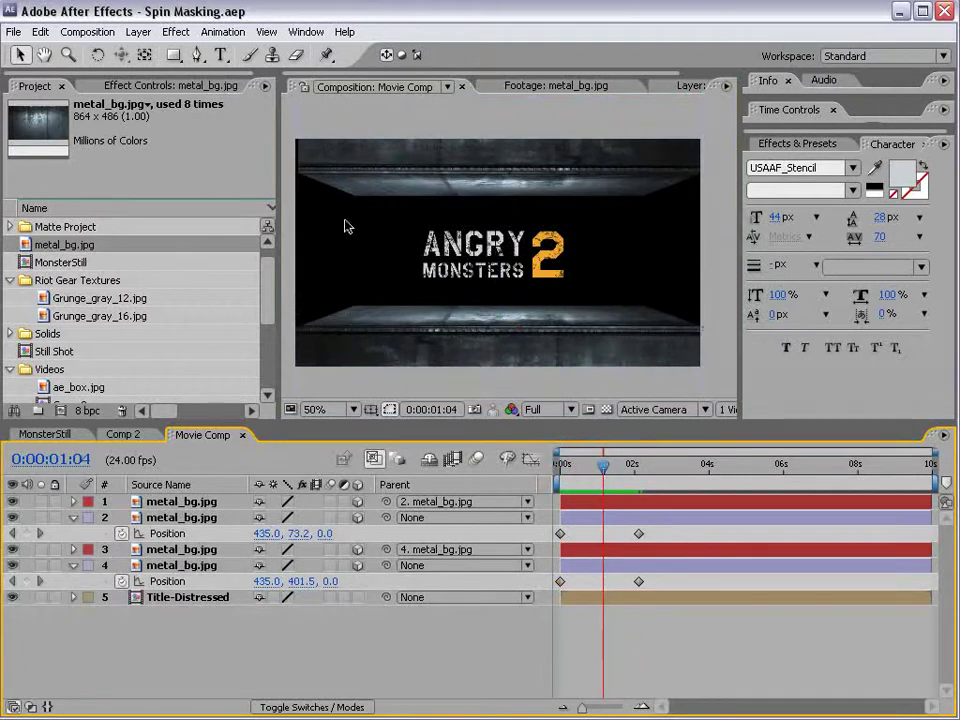
Find the Motion Tile effect by searching for "motion" and apply it to the topmost red metal_bg.jpg layer.
left_click(815, 145)
left_click(806, 160)
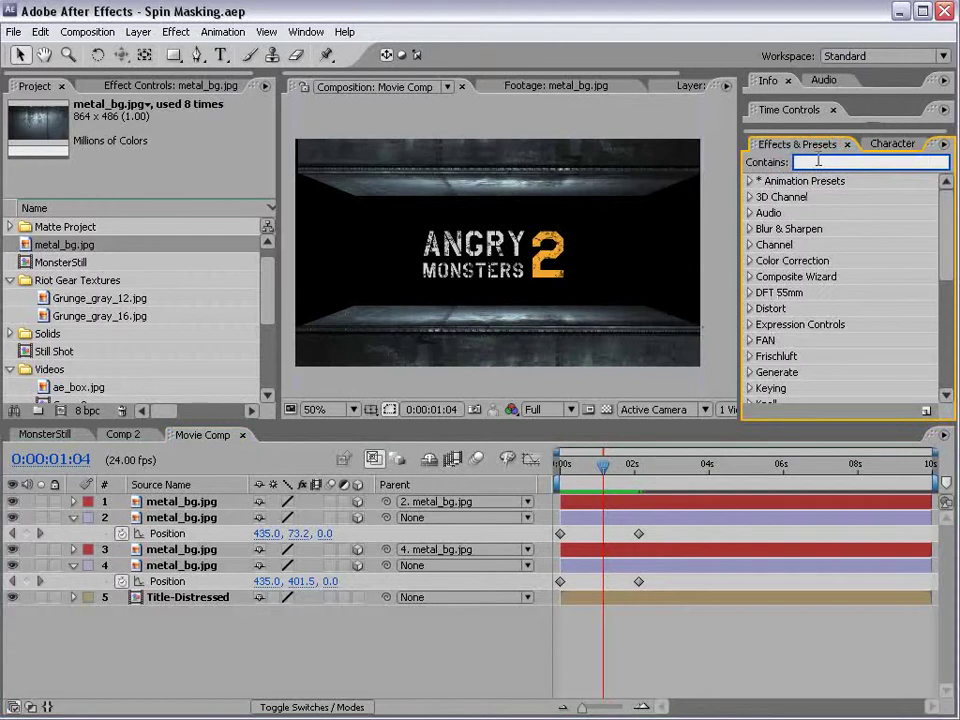
type("motion")
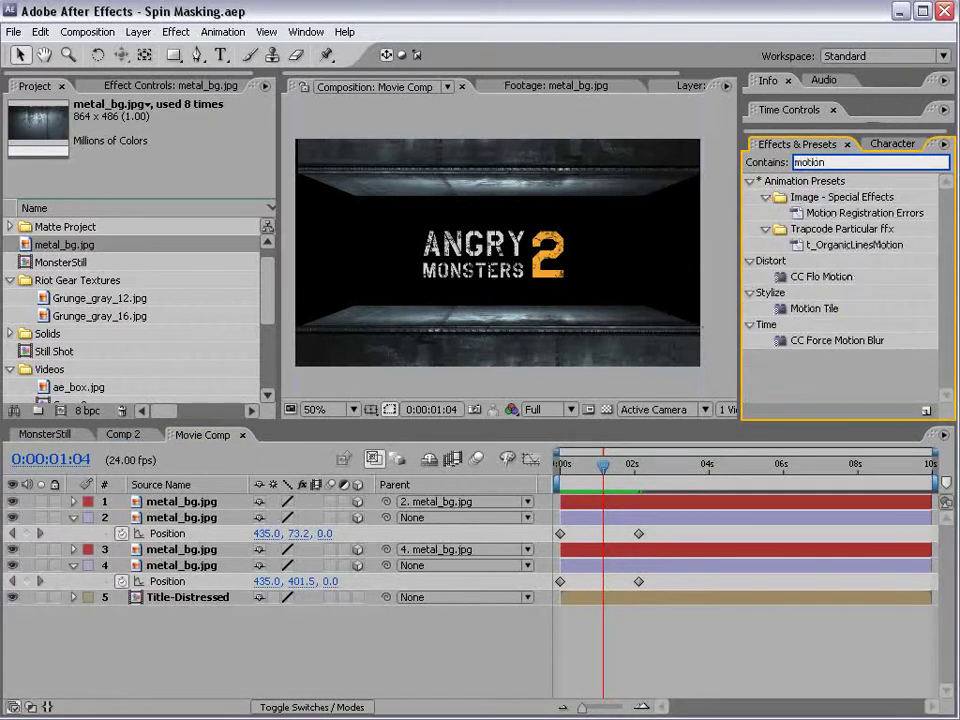
left_click(800, 311)
left_click_drag(802, 313, 195, 507)
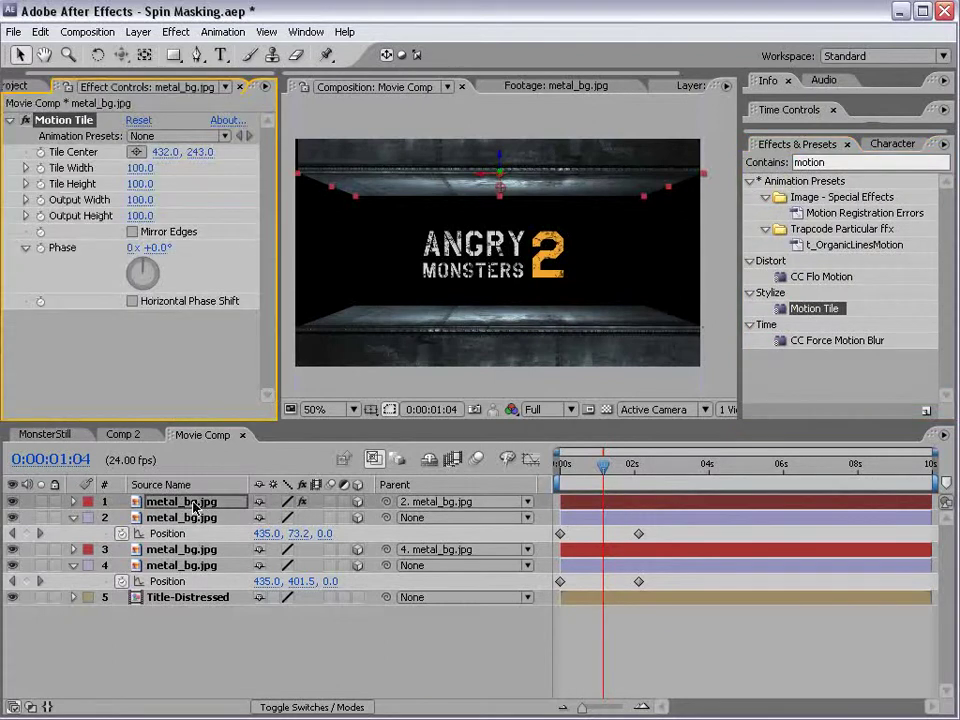
Enable Mirror Edges in the upper red panel's Motion Tile effect and set its Output Width to 175.
left_click(131, 233)
left_click(133, 200)
type("160")
key("BackSpace")
key("BackSpace")
type("75")
key("Return")
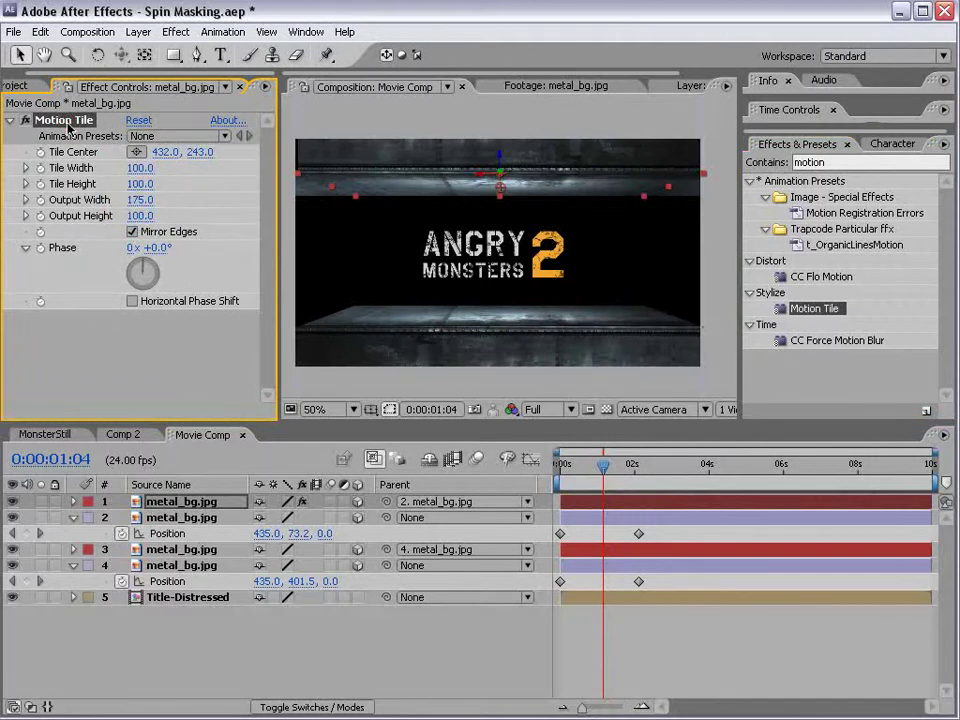
Apply Motion Tile with Output Width 175 to the lower red metal_bg.jpg layer and enable Mirror Edges.
left_click(160, 549)
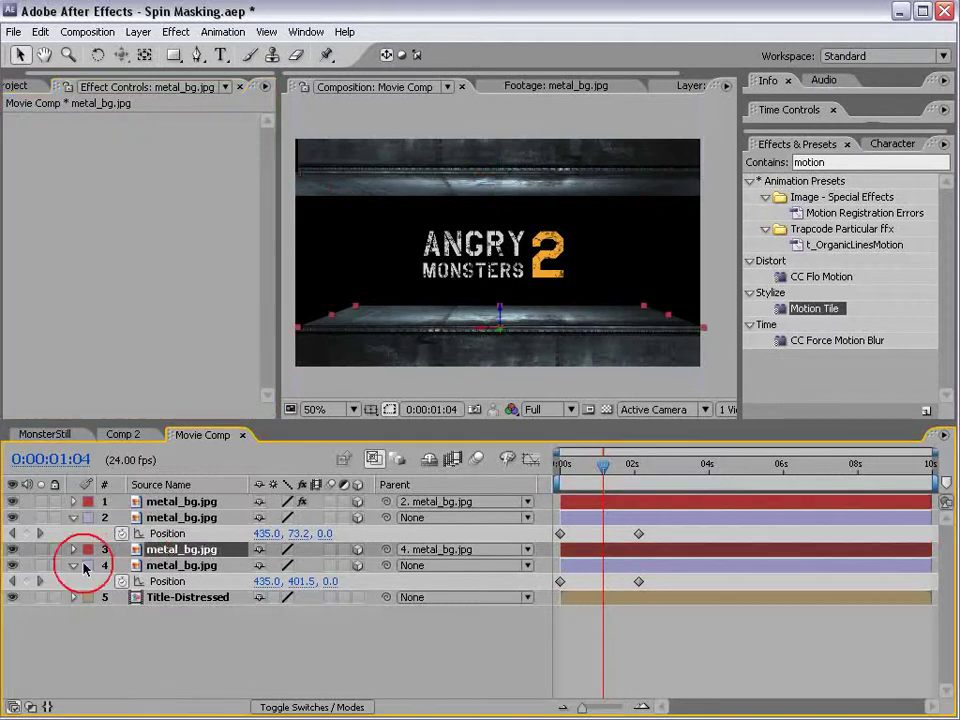
key("ctrl+alt+shift+e")
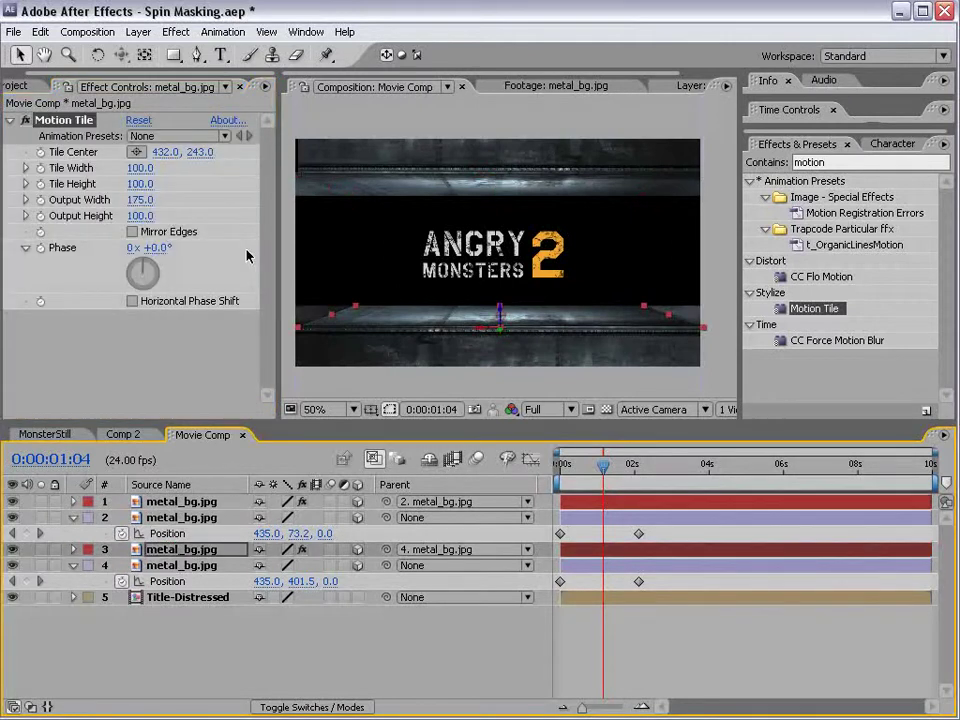
left_click(133, 232)
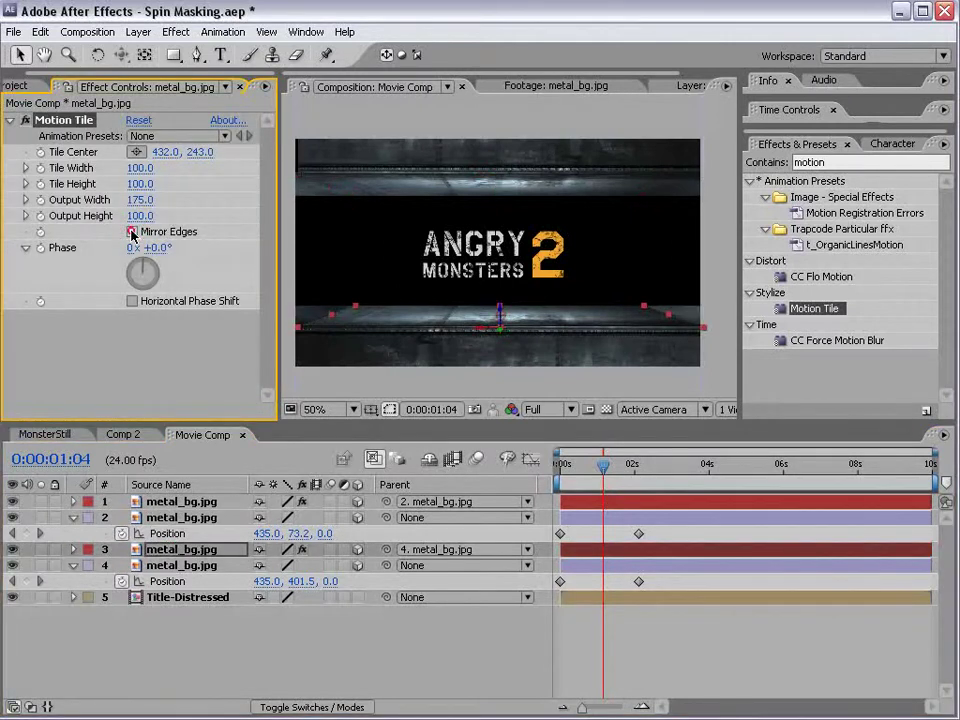
mouse_move(603, 466)
left_mouse_down()
mouse_move(639, 467)
mouse_move(581, 467)
mouse_move(607, 467)
left_mouse_up()
scroll(390, 251, "up", 1)
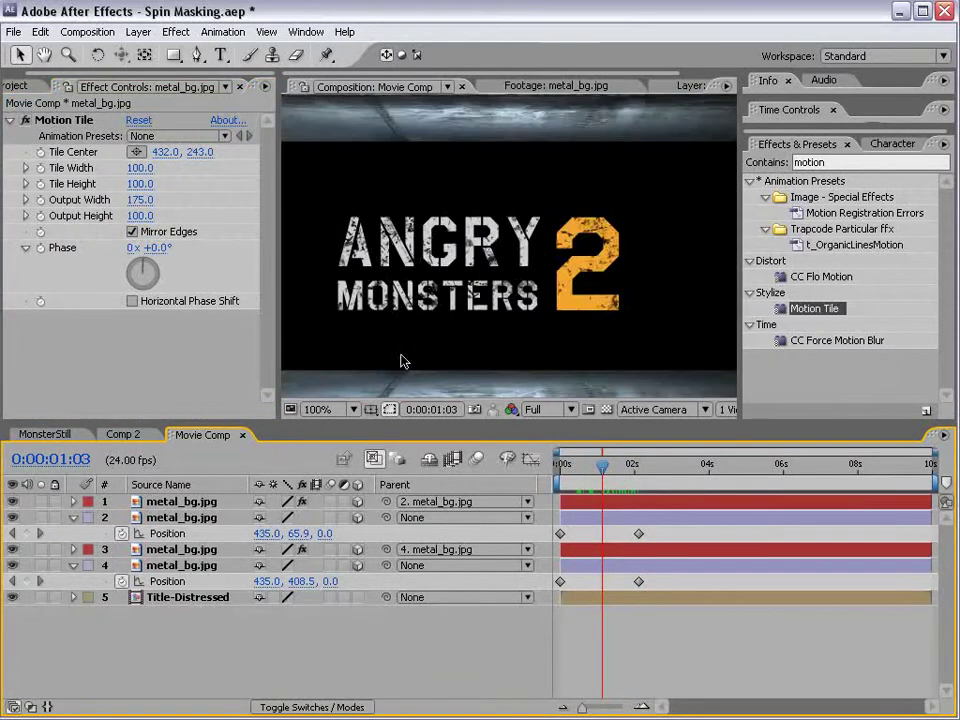
scroll(405, 154, "down", 1)
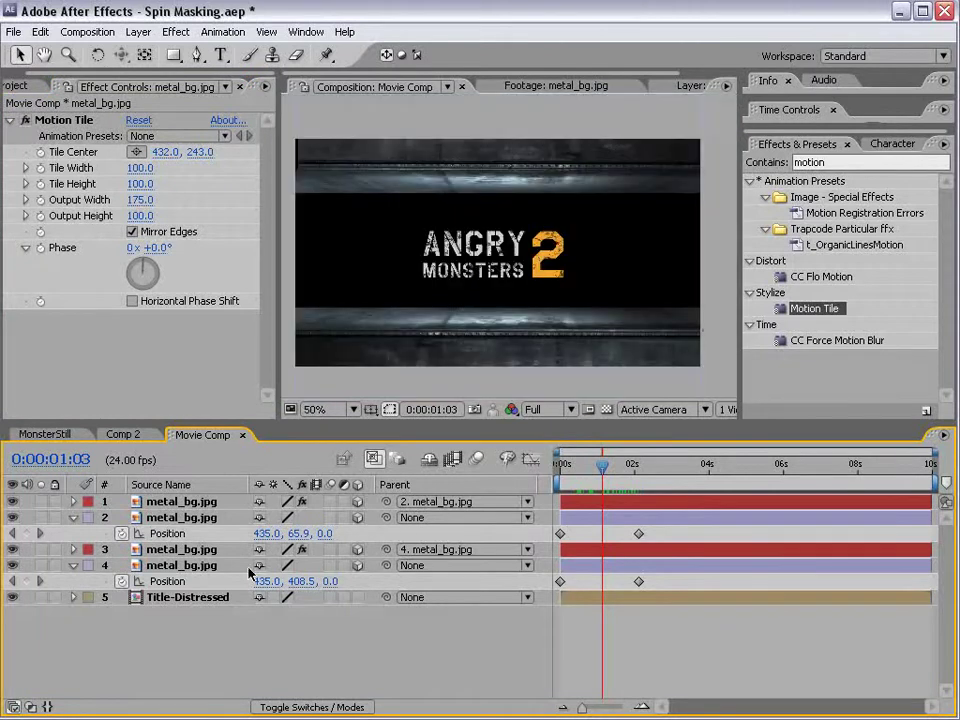
Apply a Linear Wipe effect to the topmost red metal_bg.jpg layer and enlarge the effect settings area.
left_click(200, 501)
left_click(175, 32)
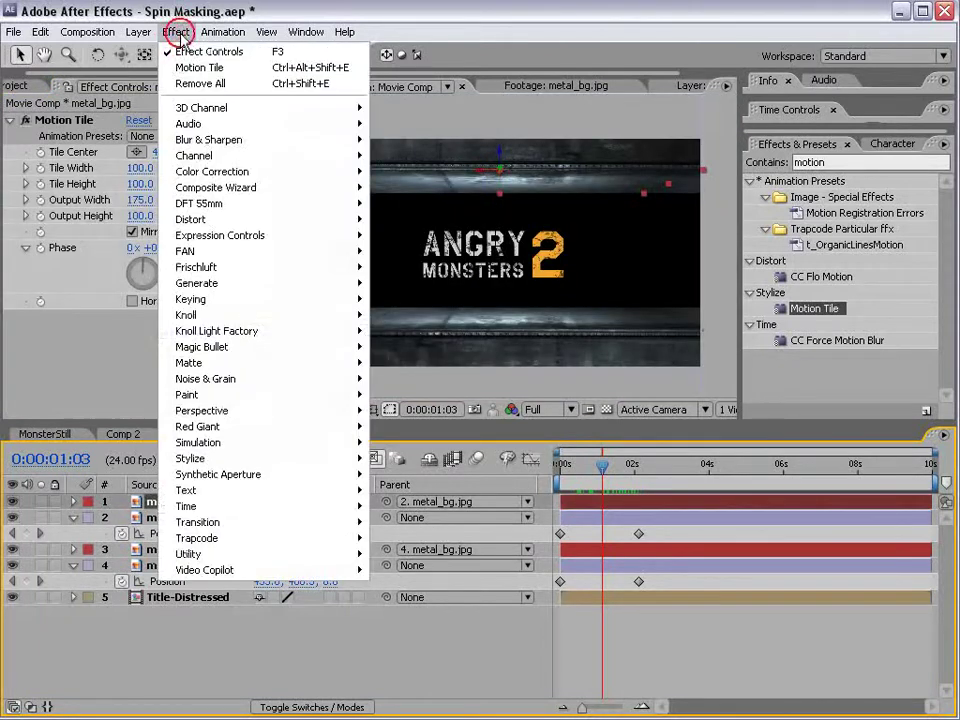
mouse_move(228, 522)
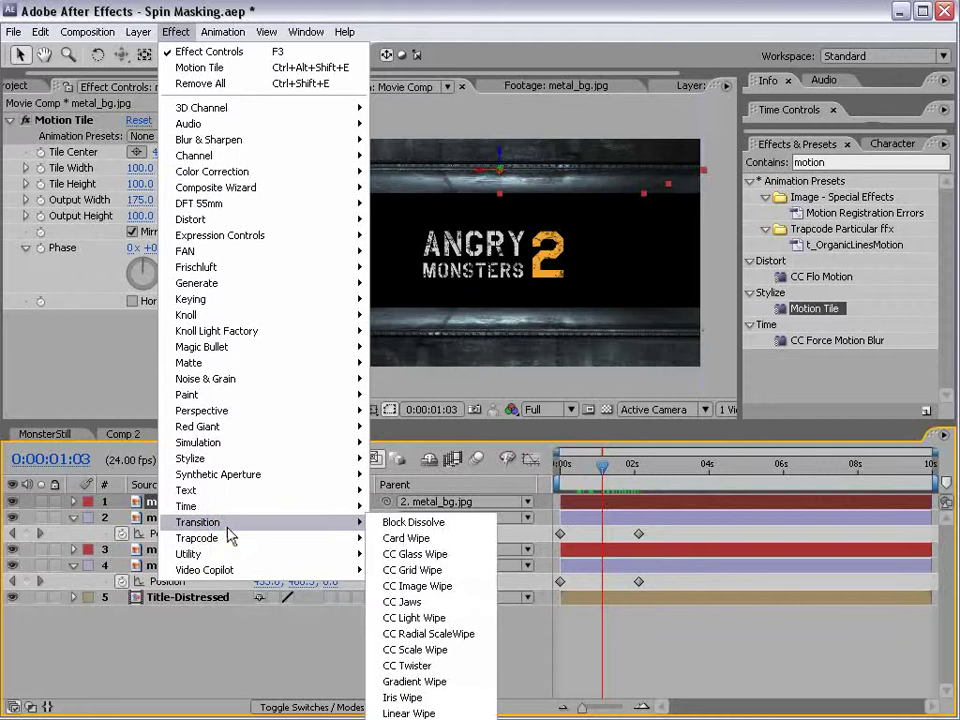
left_click(441, 713)
left_click_drag(256, 428, 256, 467)
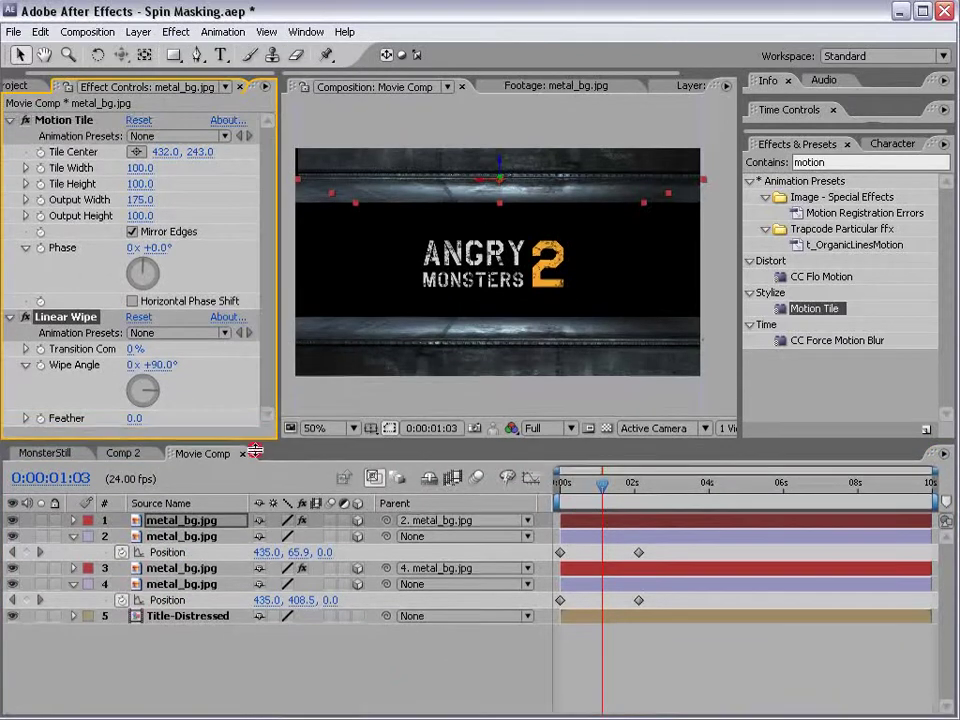
Set the Linear Wipe's Wipe Angle to 0°, Transition Completion to 35% and Feather to 341, and select the effect.
left_click(160, 365)
type("0")
key("Return")
left_click_drag(133, 349, 157, 358)
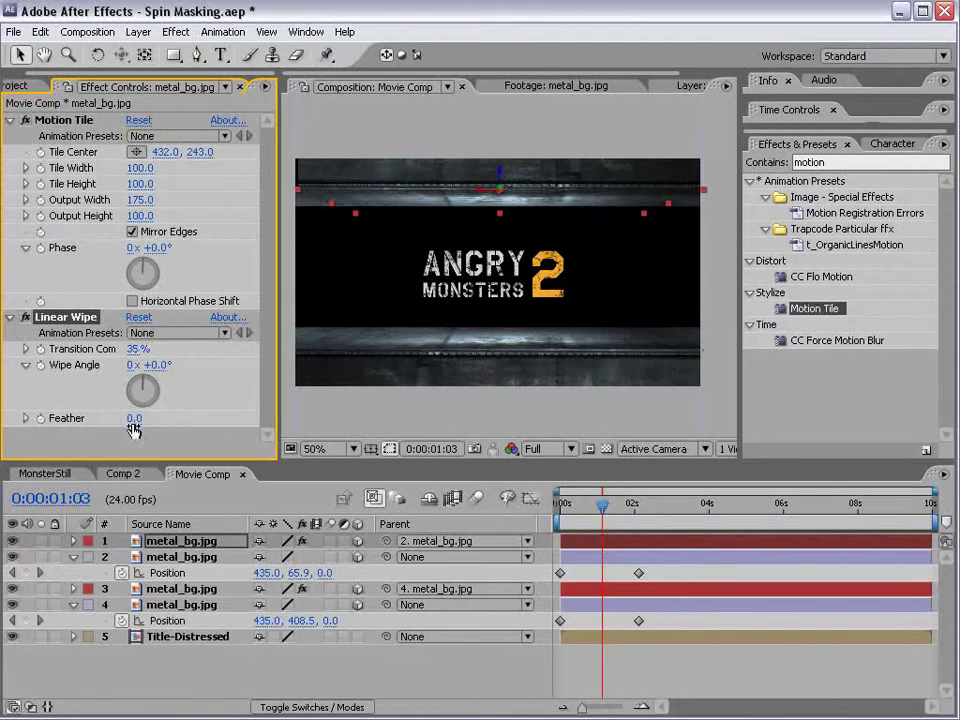
left_click_drag(134, 418, 437, 404)
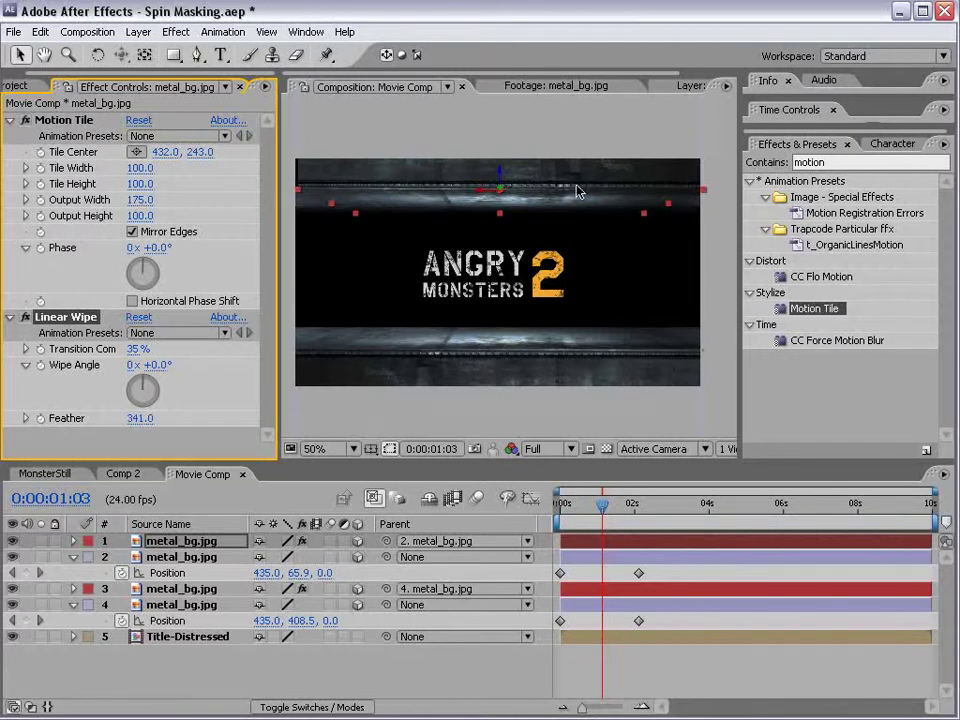
key("period")
left_click(65, 314)
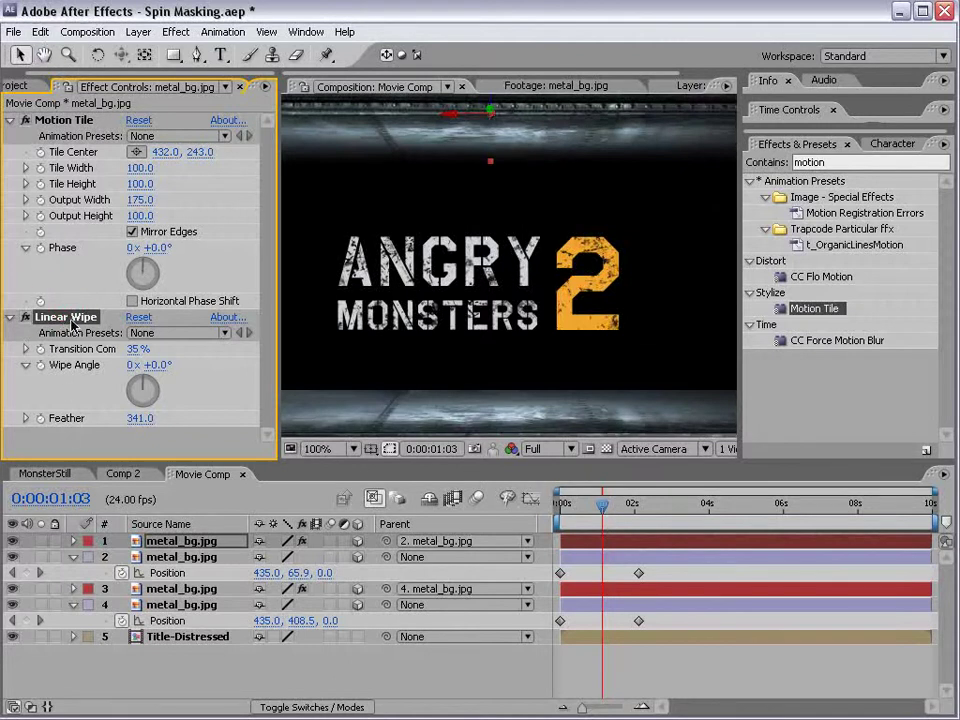
Paste the Linear Wipe onto the lower red metal_bg.jpg layer and set its Transition Completion to 23%.
left_click(72, 584)
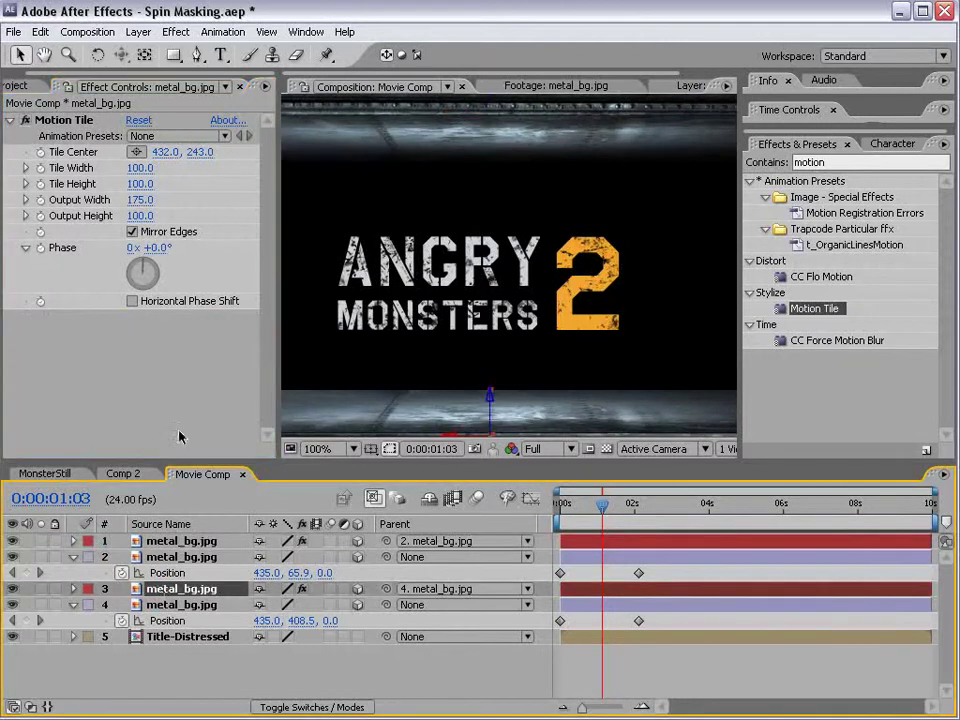
key("ctrl+v")
left_click(158, 365)
type("0")
key("Return")
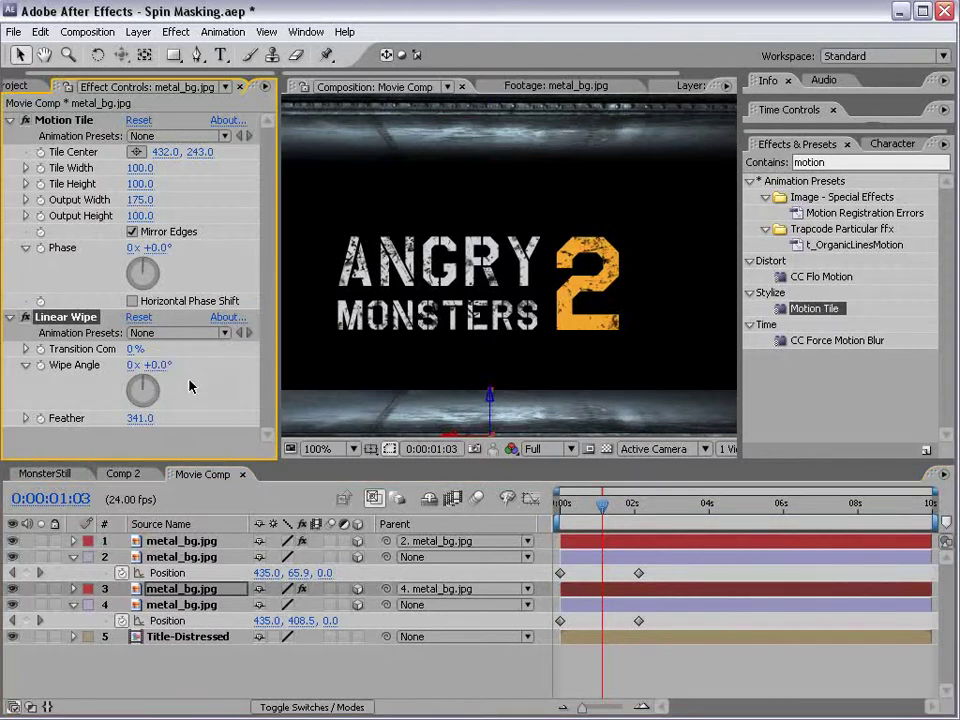
left_click(136, 348)
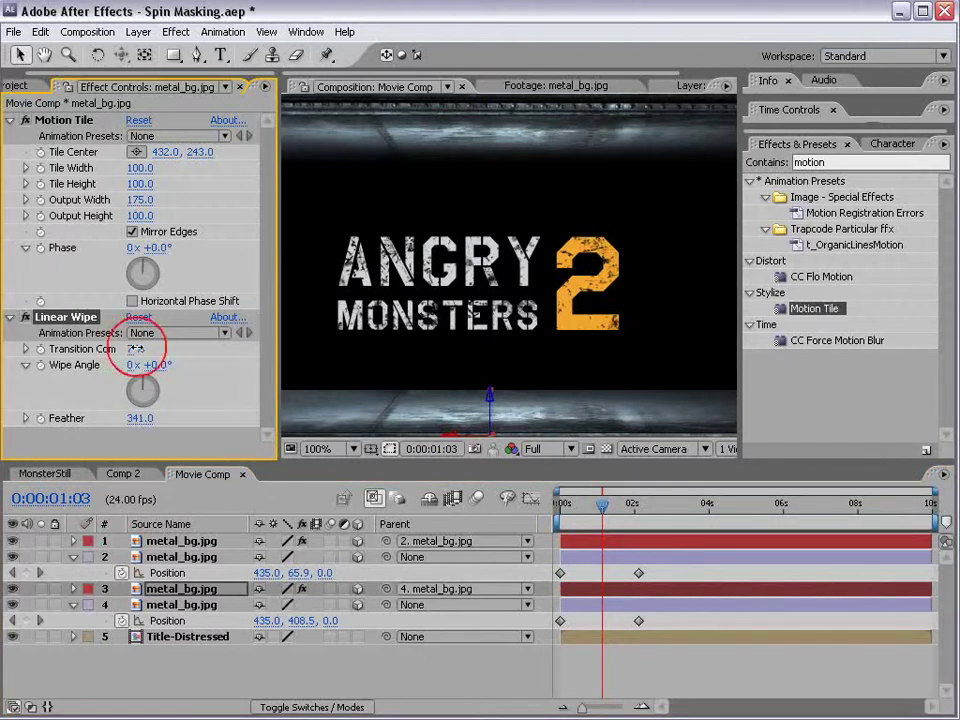
left_click_drag(136, 348, 141, 348)
scroll(489, 439, "down", 2)
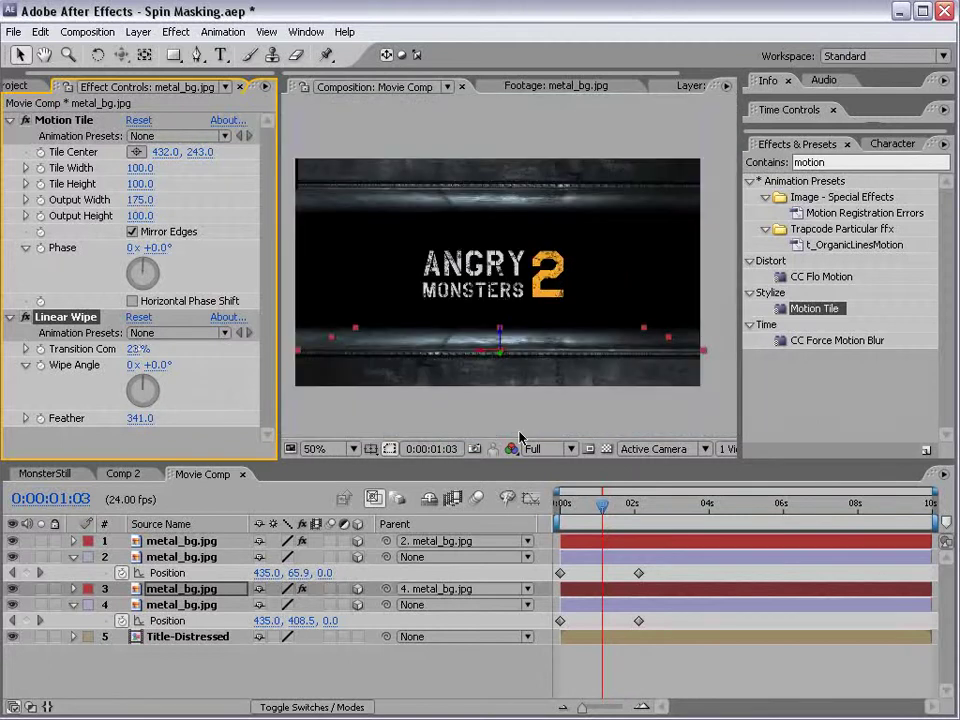
Preview the closing metal panels in Movie Comp, and view the MonsterMovie.mov footage.
left_click(482, 413)
left_click(616, 578)
mouse_move(602, 505)
left_mouse_down()
mouse_move(645, 508)
mouse_move(606, 505)
mouse_move(641, 497)
mouse_move(647, 505)
mouse_move(610, 513)
mouse_move(649, 506)
mouse_move(599, 505)
left_mouse_up()
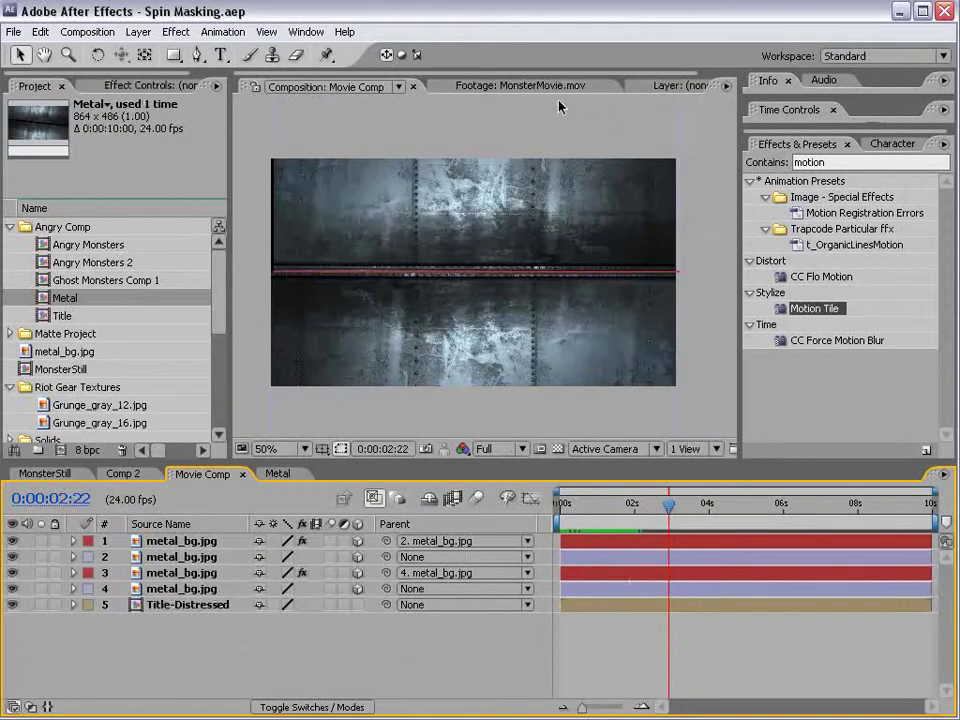
left_click(525, 86)
mouse_move(483, 412)
left_mouse_down()
mouse_move(433, 411)
mouse_move(461, 411)
left_mouse_up()
Switch to the Video Copilot tutorials page in Firefox and look through the list for particle and sparks tutorials.
left_click(624, 668)
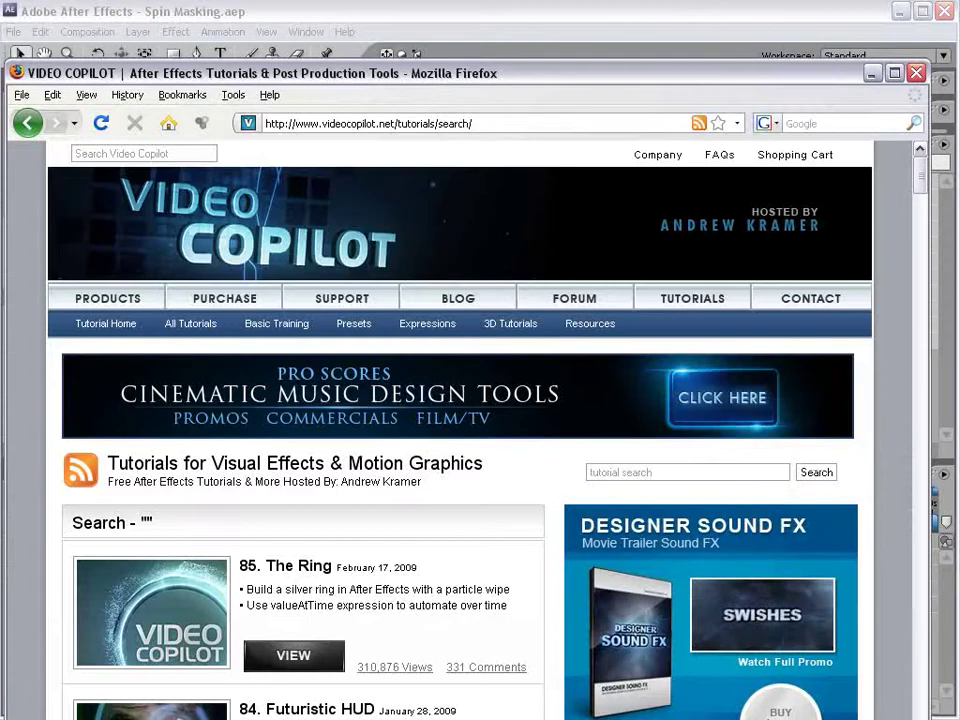
scroll(467, 396, "down", 6)
scroll(474, 403, "down", 6)
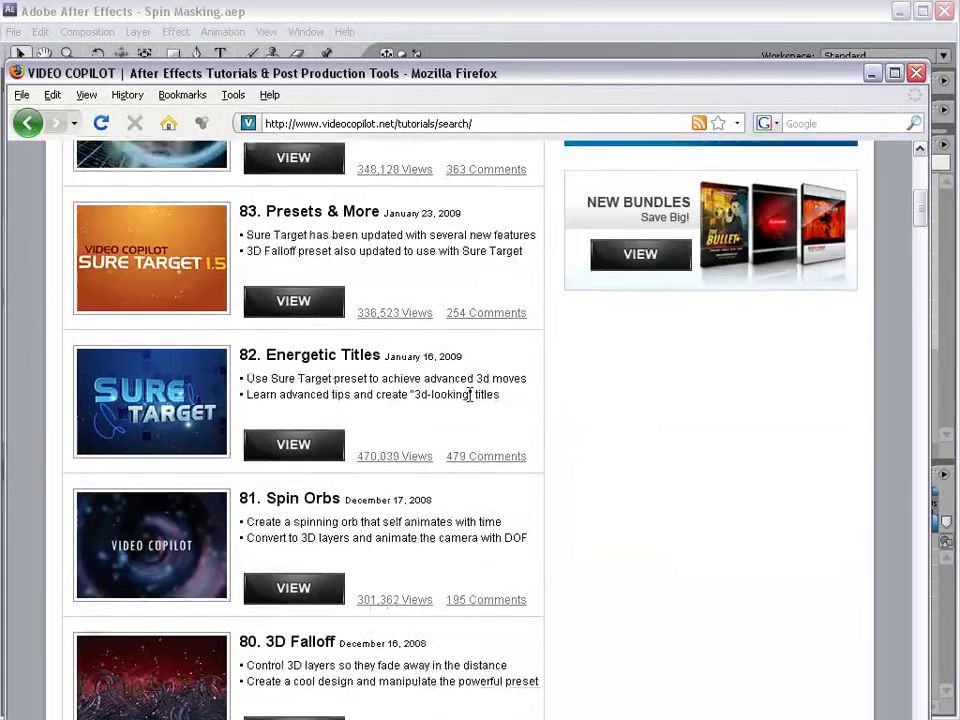
scroll(456, 543, "down", 5)
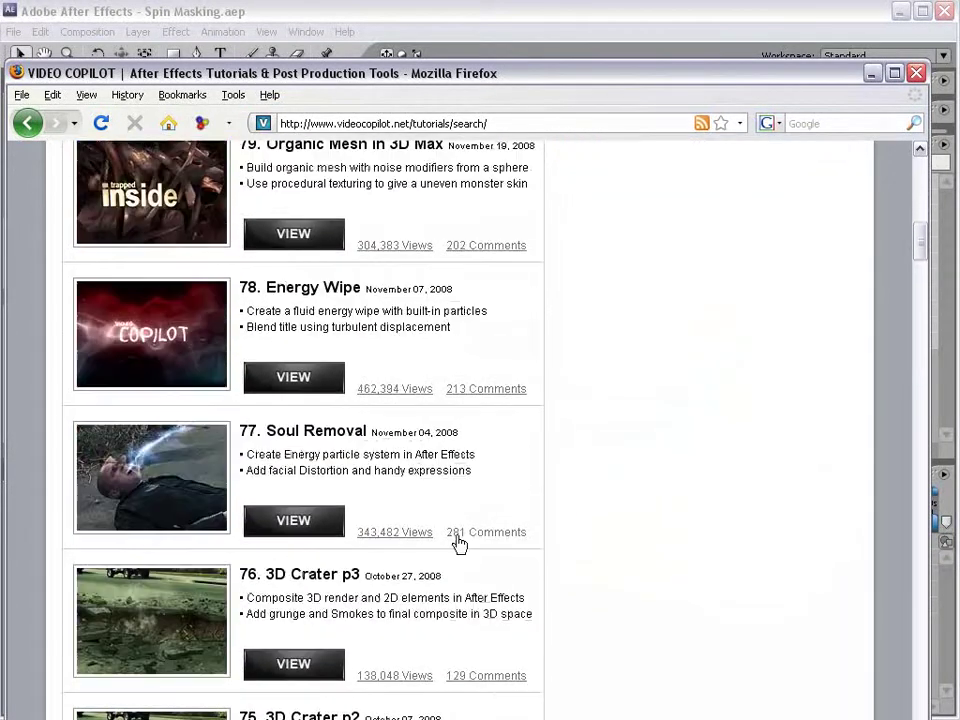
scroll(476, 595, "down", 10)
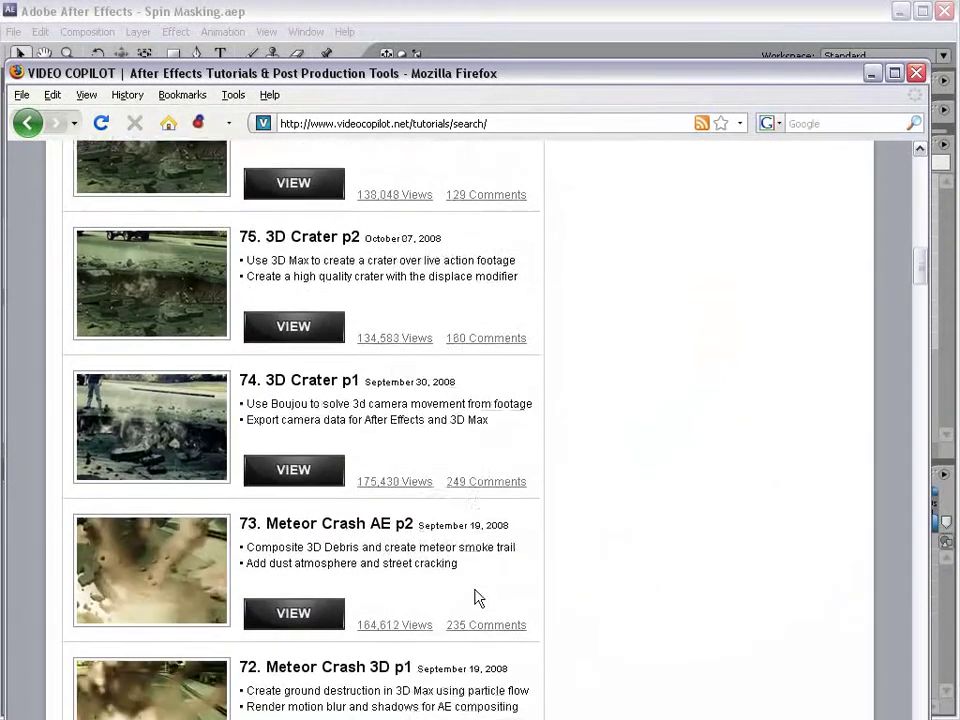
left_click_drag(281, 443, 368, 457)
left_click(437, 544)
scroll(437, 544, "down", 5)
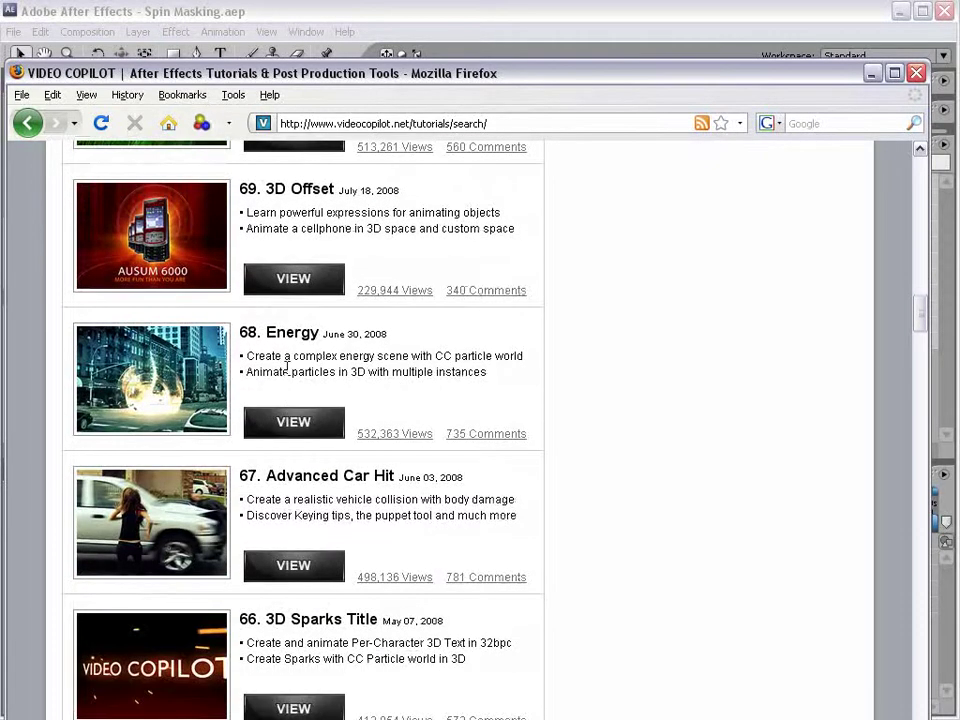
left_click_drag(277, 645, 385, 658)
left_click(387, 657)
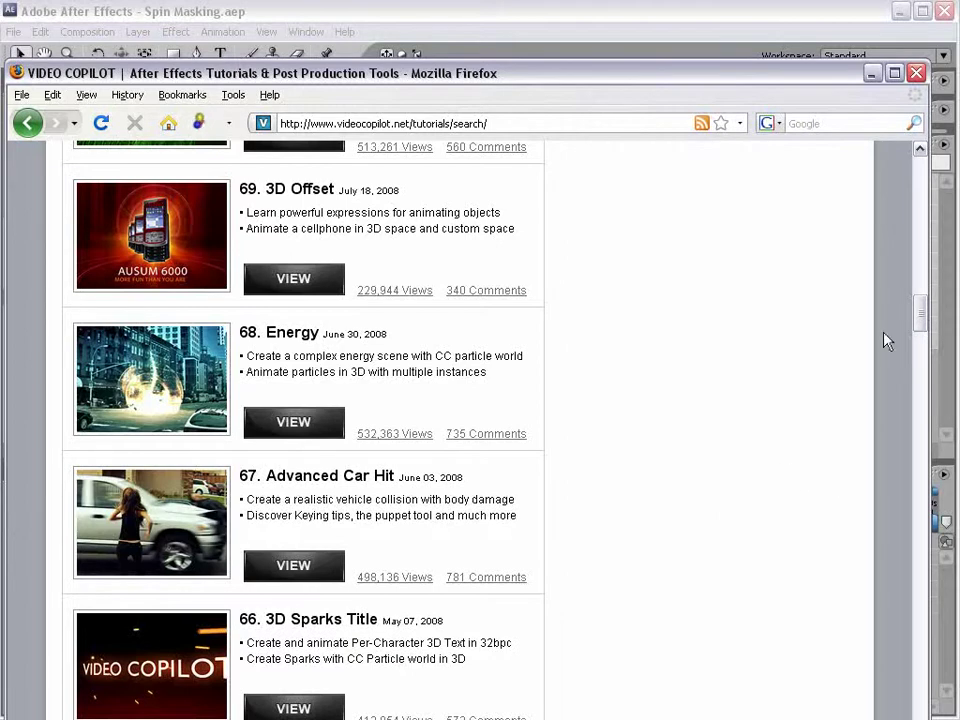
left_click_drag(919, 321, 928, 238)
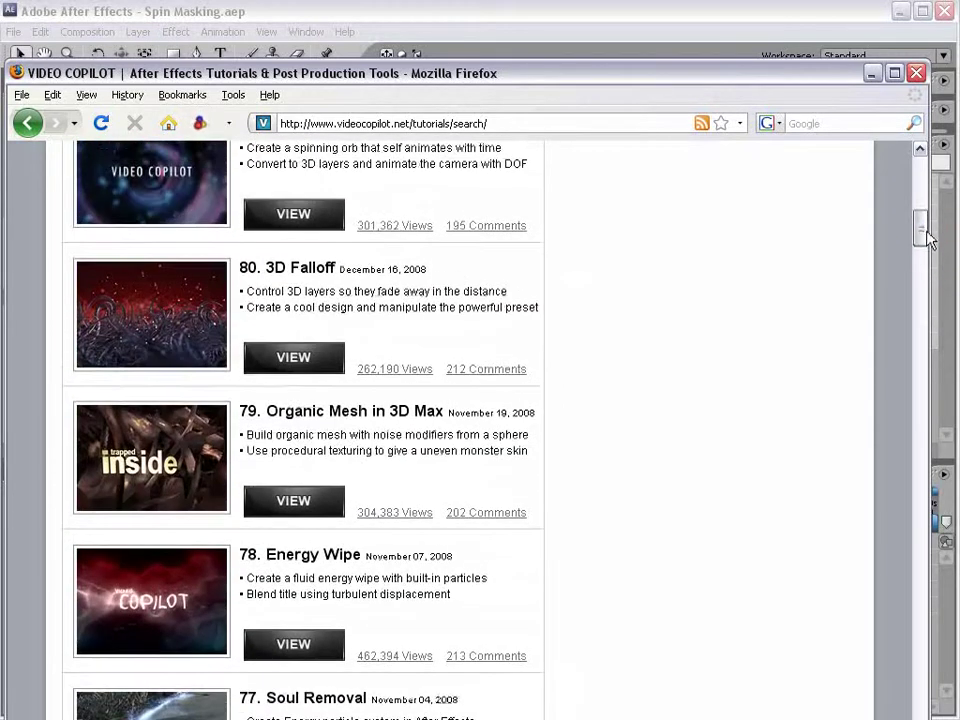
Switch back to After Effects and paste the copied spark particle solid at 0:00:01:01 in Movie Comp.
left_click(482, 11)
left_click_drag(630, 487, 600, 515)
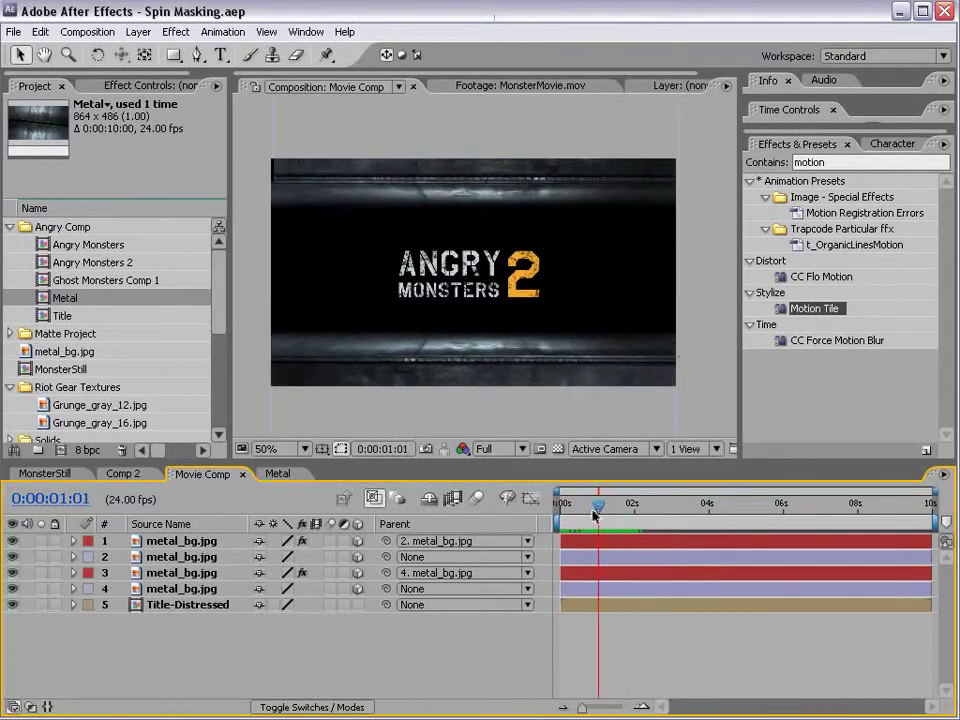
key("ctrl+v")
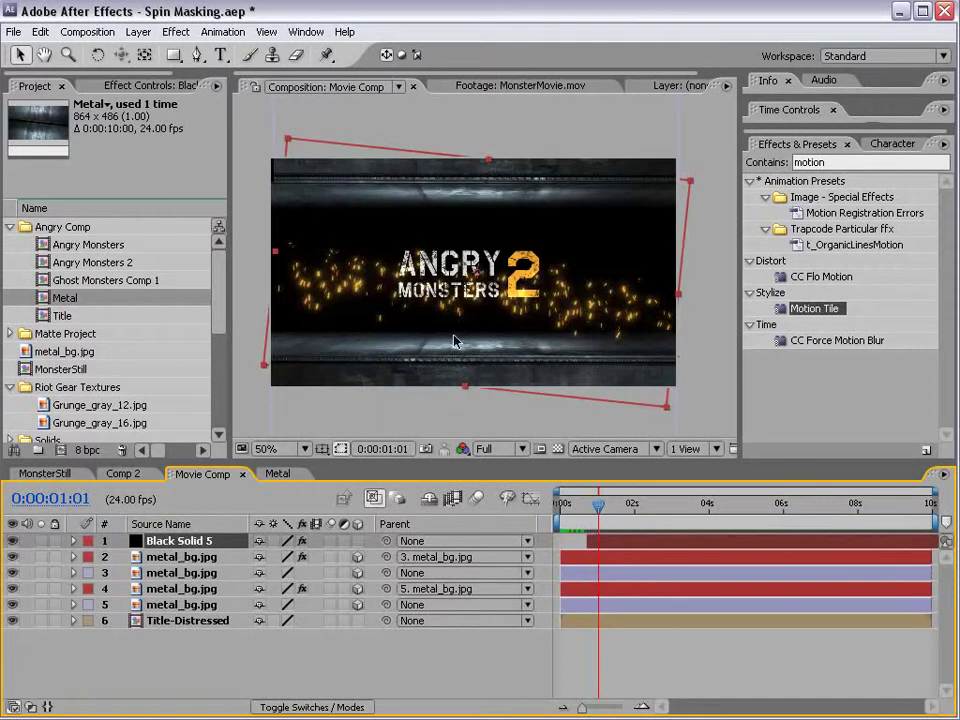
Rotate the tilted spark solid until it is level and align it with the composition frame.
key("w")
left_click_drag(648, 374, 652, 366)
key("v")
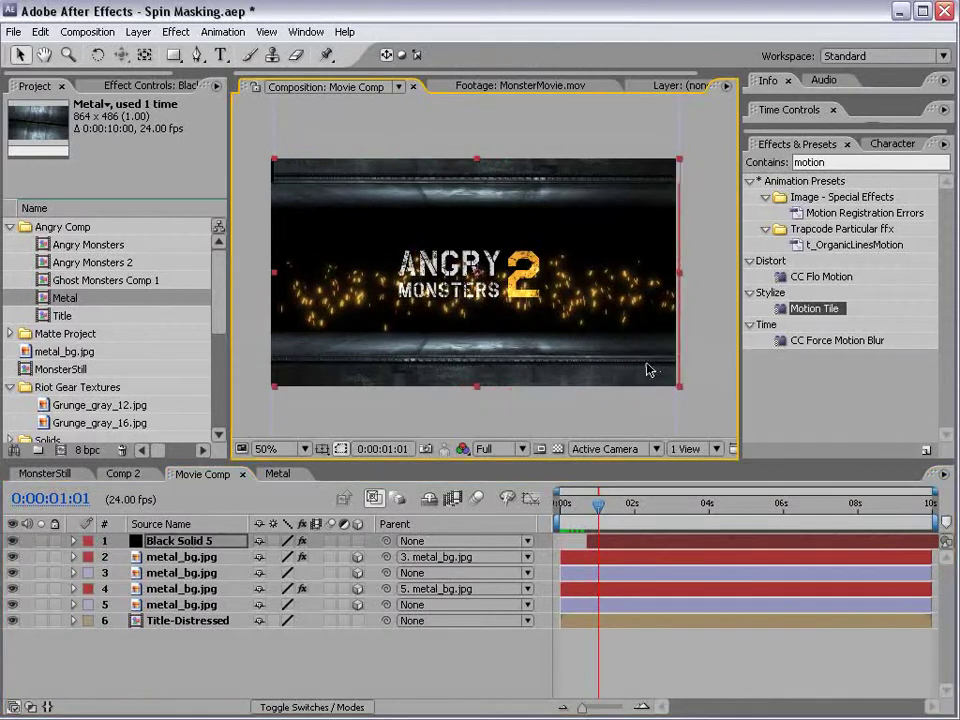
left_click_drag(580, 372, 585, 371)
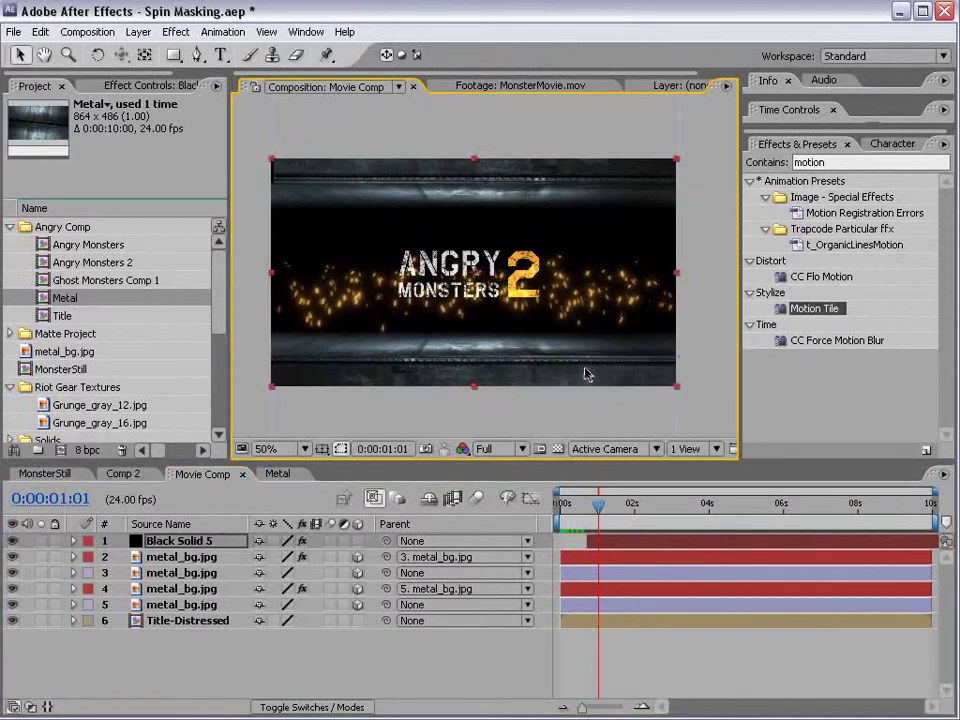
Shift the spark solid to start at 0:00:02:03, as the metal panels meet, and save the project.
left_click_drag(591, 533, 655, 542)
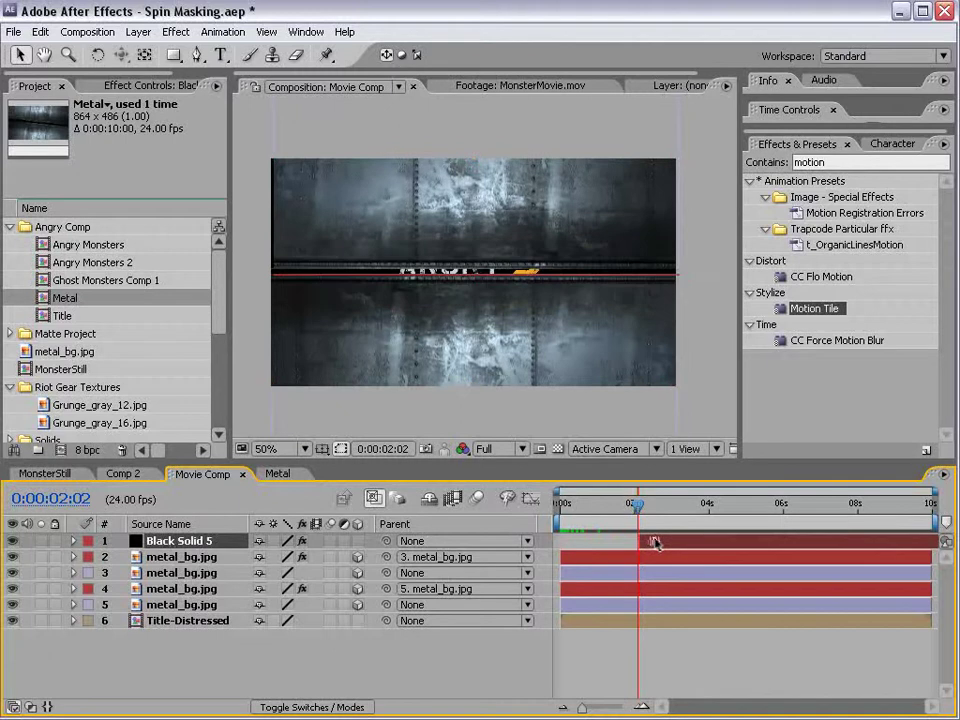
key("=")
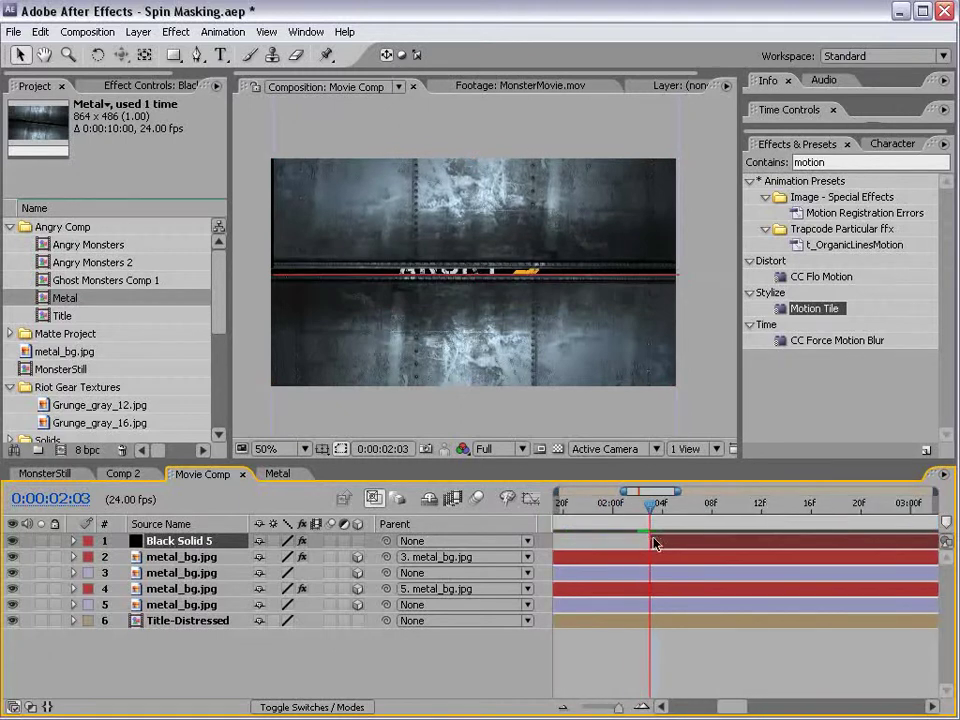
key("Page_Down")
left_click_drag(652, 508, 691, 511)
key("ctrl+s")
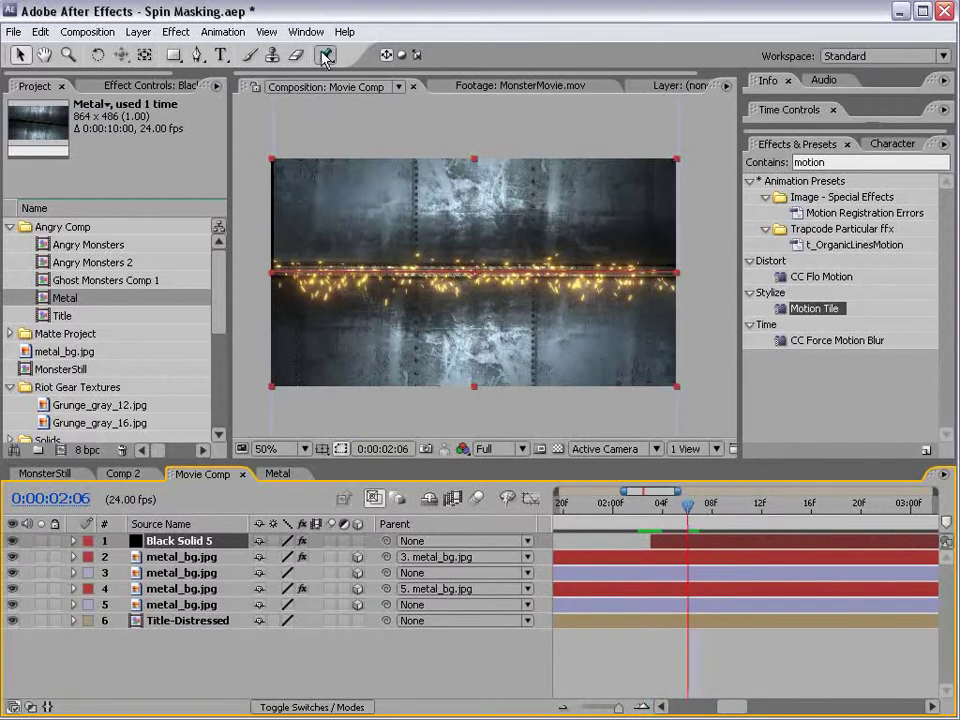
Examine the spark solid's Particular emitter and Glow settings along with its animated keyframes.
left_click(140, 86)
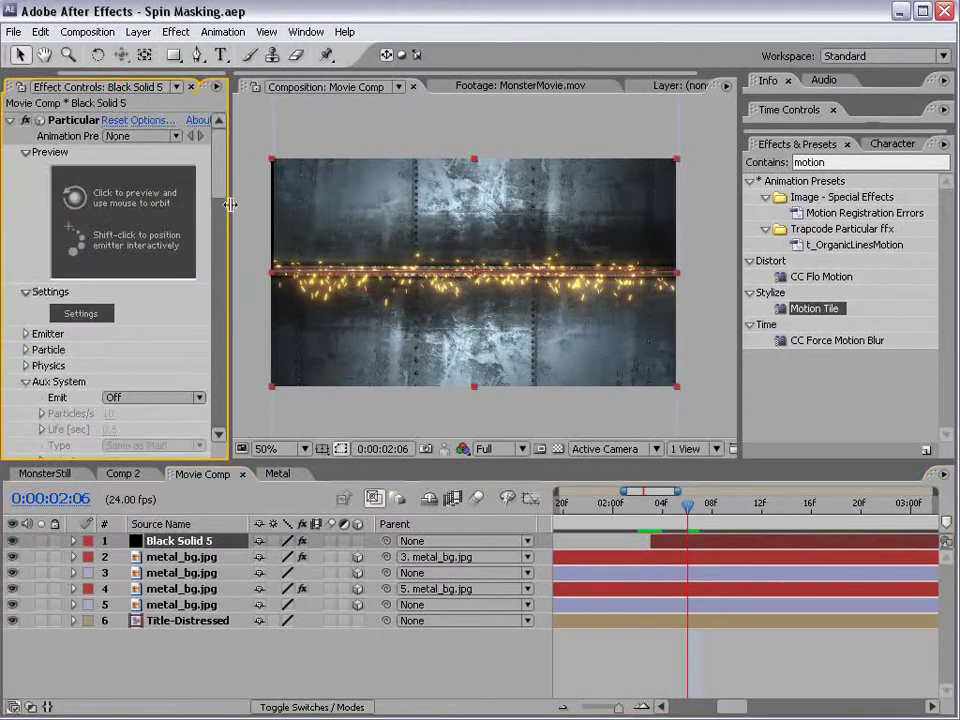
scroll(221, 208, "down", 10)
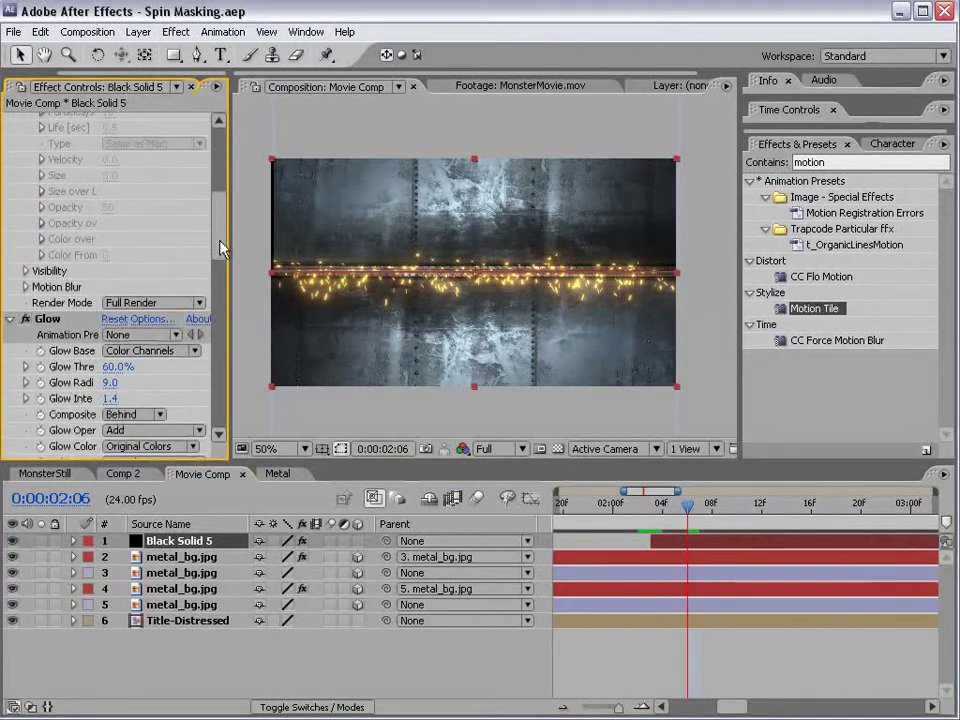
scroll(103, 271, "up", 7)
left_click(26, 320)
scroll(28, 321, "down", 3)
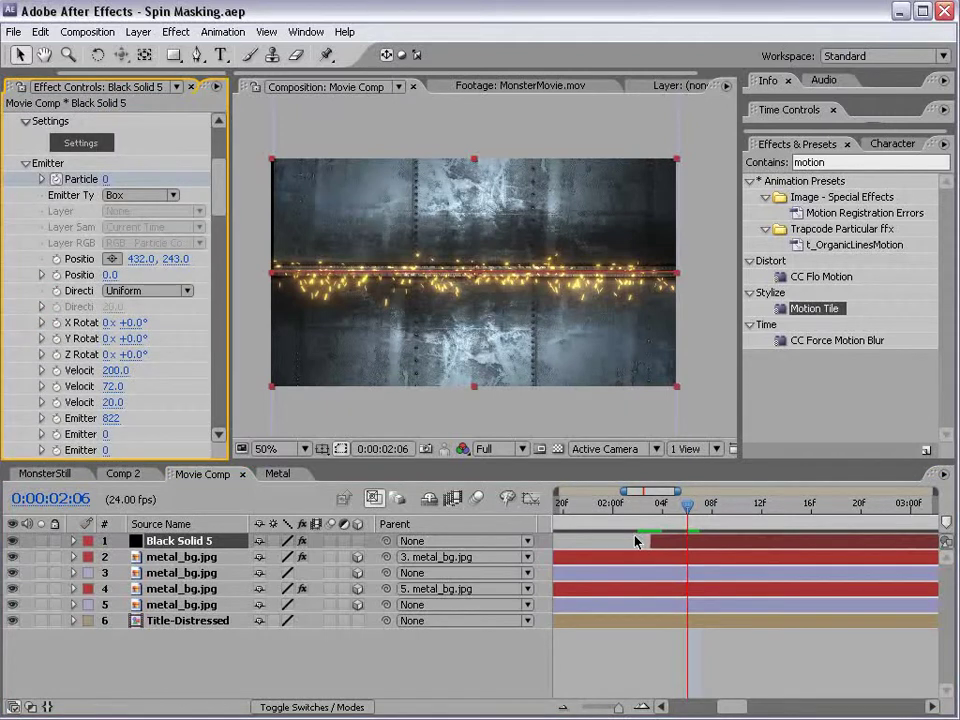
key("u")
left_click_drag(638, 517, 703, 522)
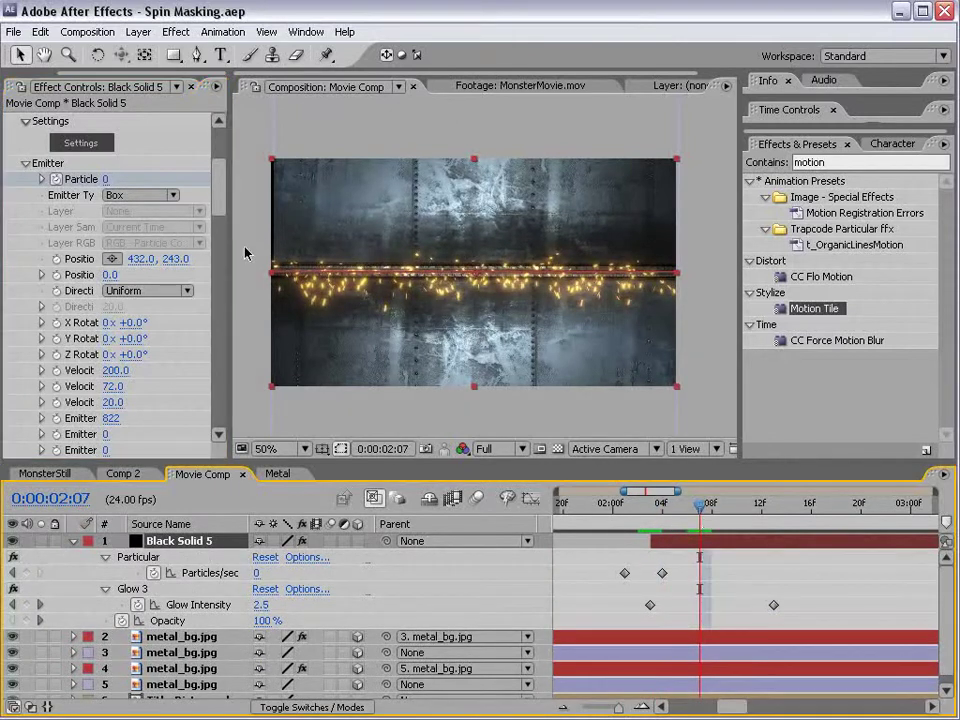
left_click_drag(216, 212, 214, 182)
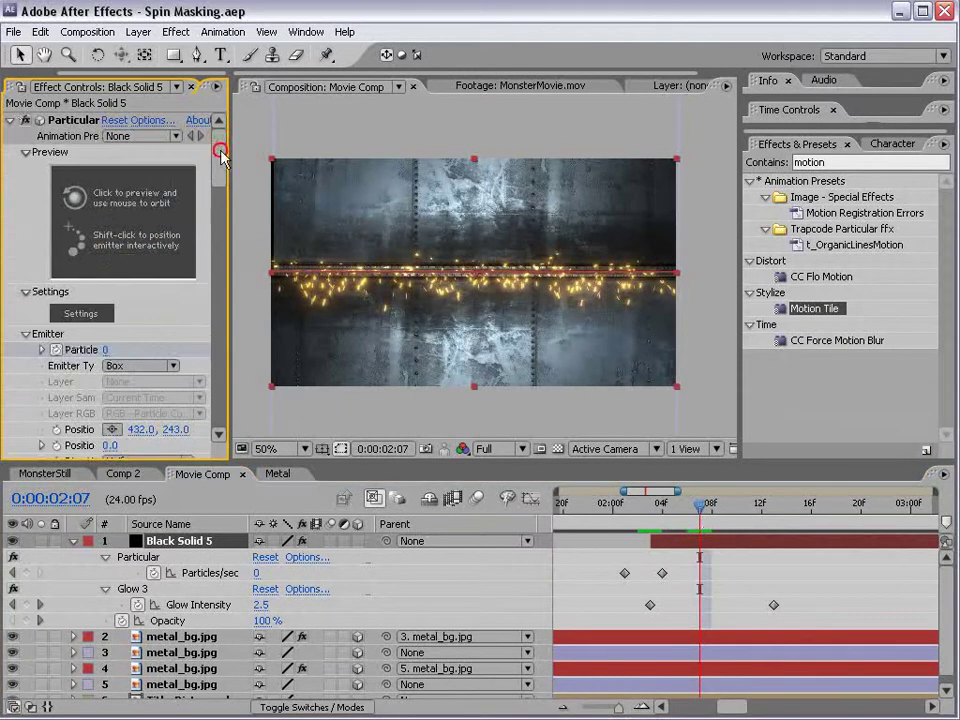
left_click(12, 122)
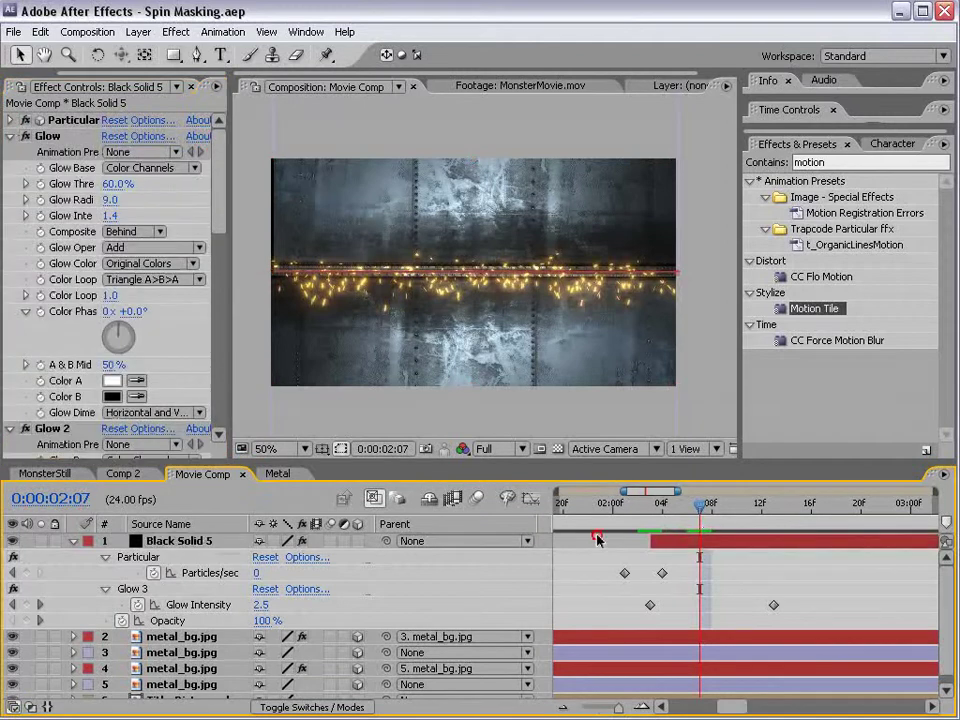
key("semicolon")
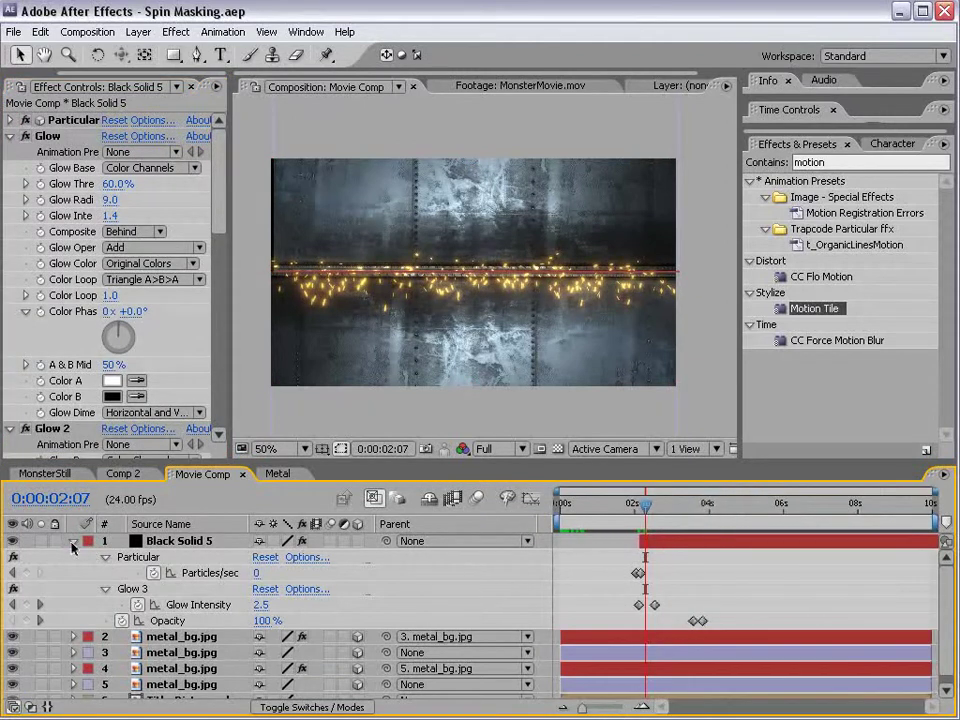
Collapse the spark solid's properties and rename the layer as Sparks.
left_click(73, 541)
left_click(150, 541)
key("Return")
type("Spar")
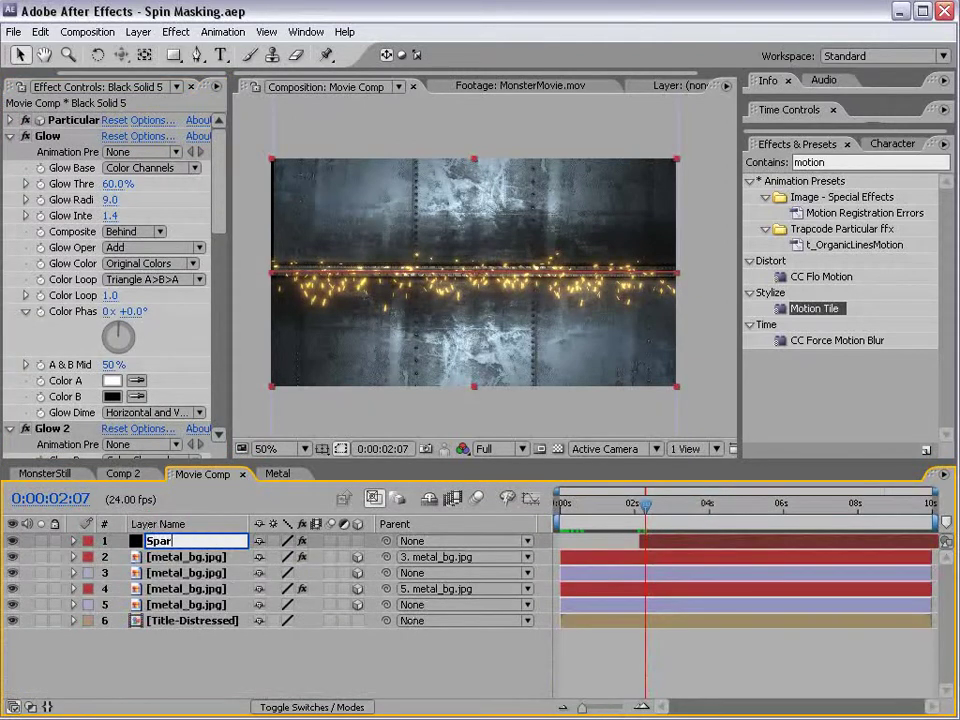
type("ks")
key("Return")
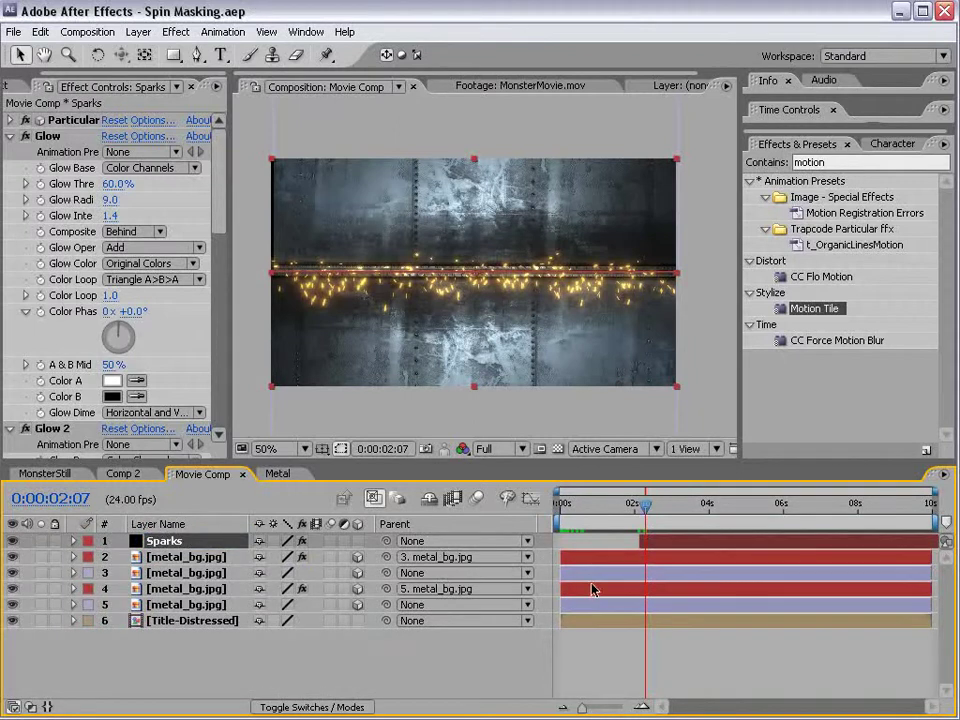
Add a camera with the 24mm preset to Movie Comp, and scrub through the animation to 0:00:02:15.
left_click(138, 32)
mouse_move(112, 50)
left_click(399, 99)
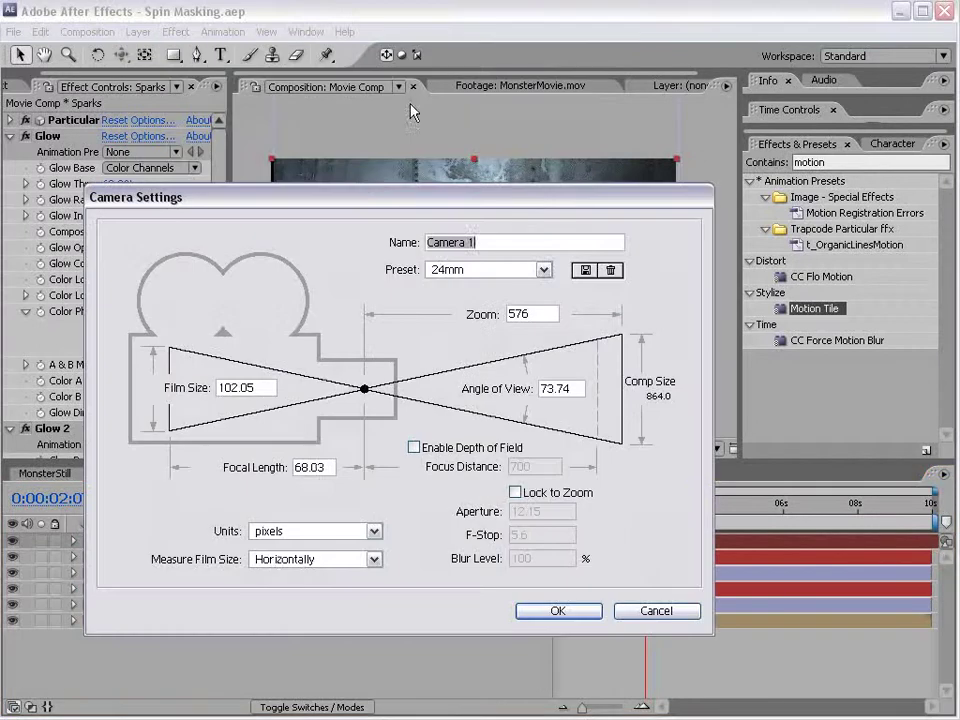
left_click(555, 612)
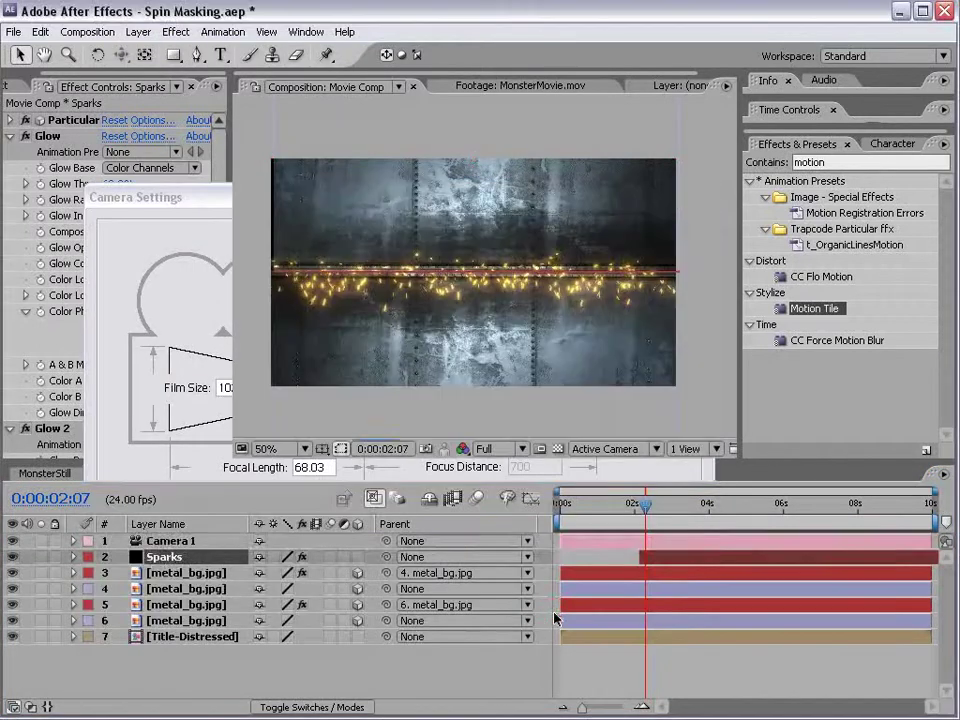
left_click_drag(507, 466, 507, 412)
left_click_drag(645, 450, 565, 455)
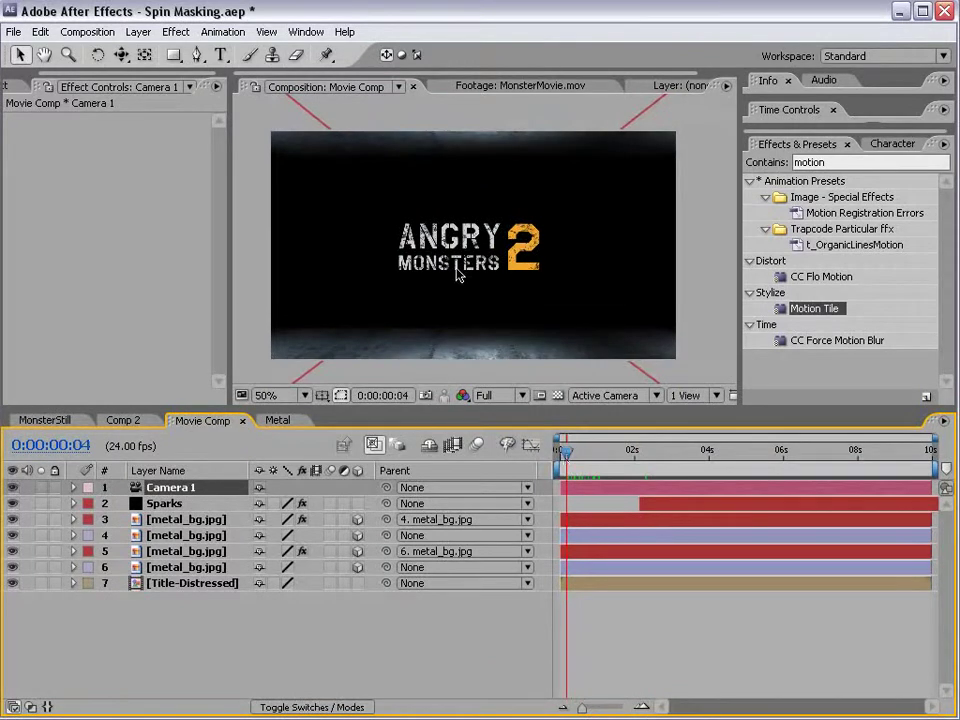
left_click_drag(567, 453, 658, 455)
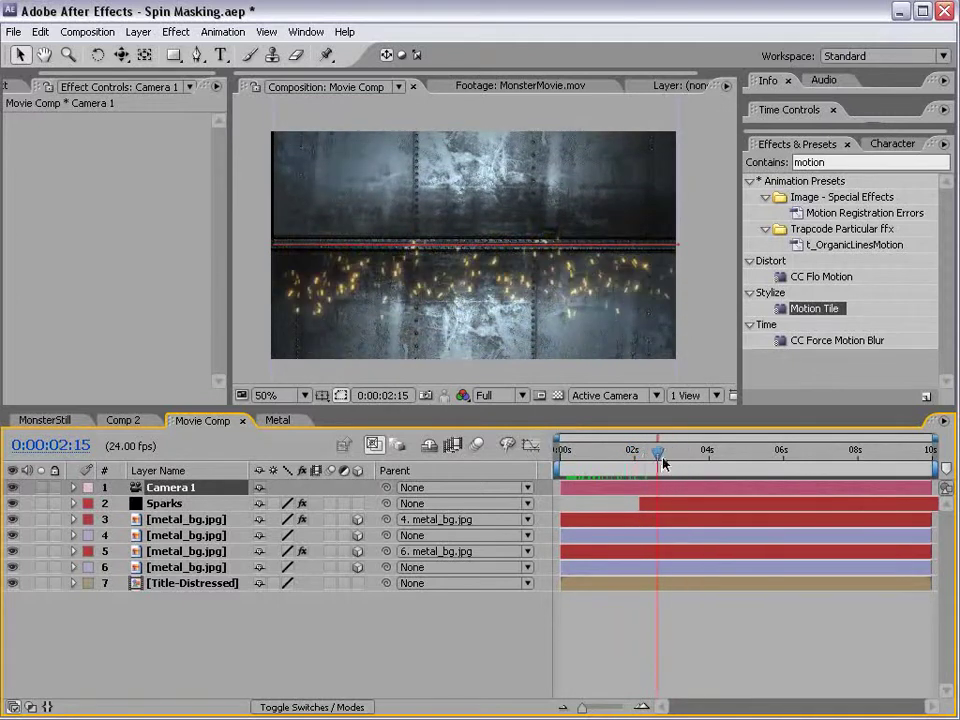
Place the Title-Distressed layer directly below Camera 1 and mark the Sparks and four metal_bg.jpg layers as shy.
left_click(160, 505)
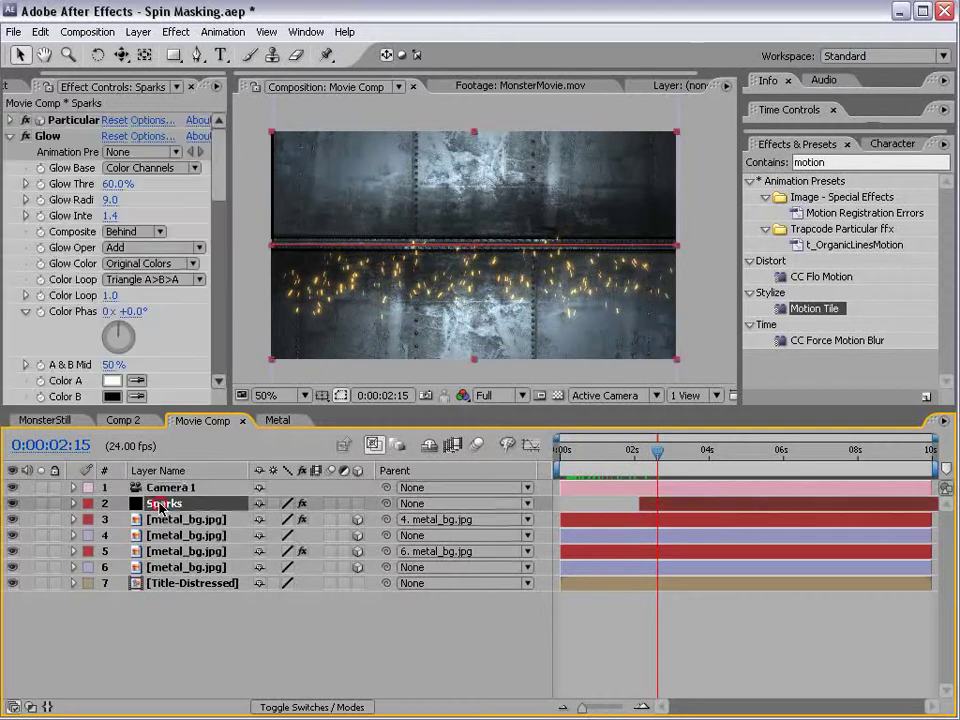
left_click_drag(163, 583, 150, 497)
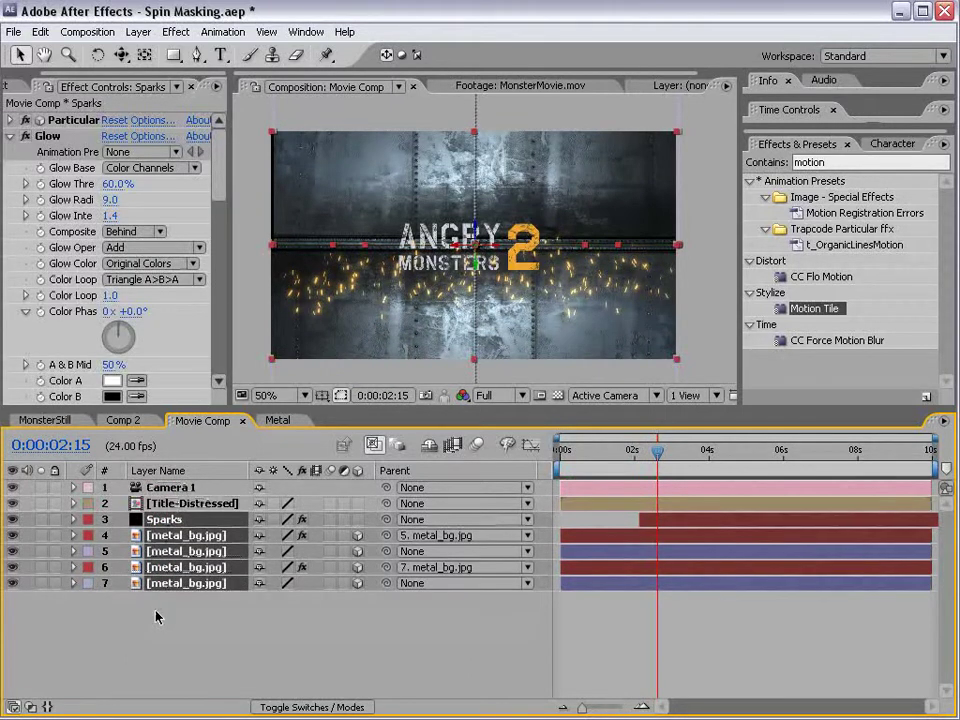
left_click(258, 524)
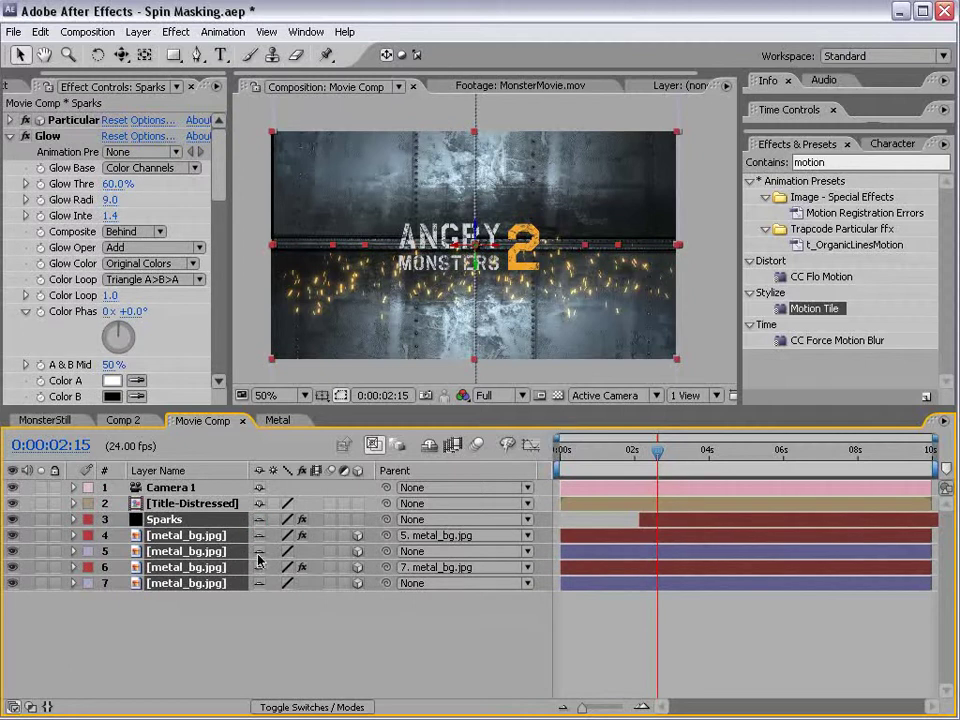
Turn off visibility of the Sparks and four metal_bg.jpg layers and return to 0:00:00:00.
left_click(429, 445)
left_click_drag(657, 450, 632, 450)
left_click(429, 445)
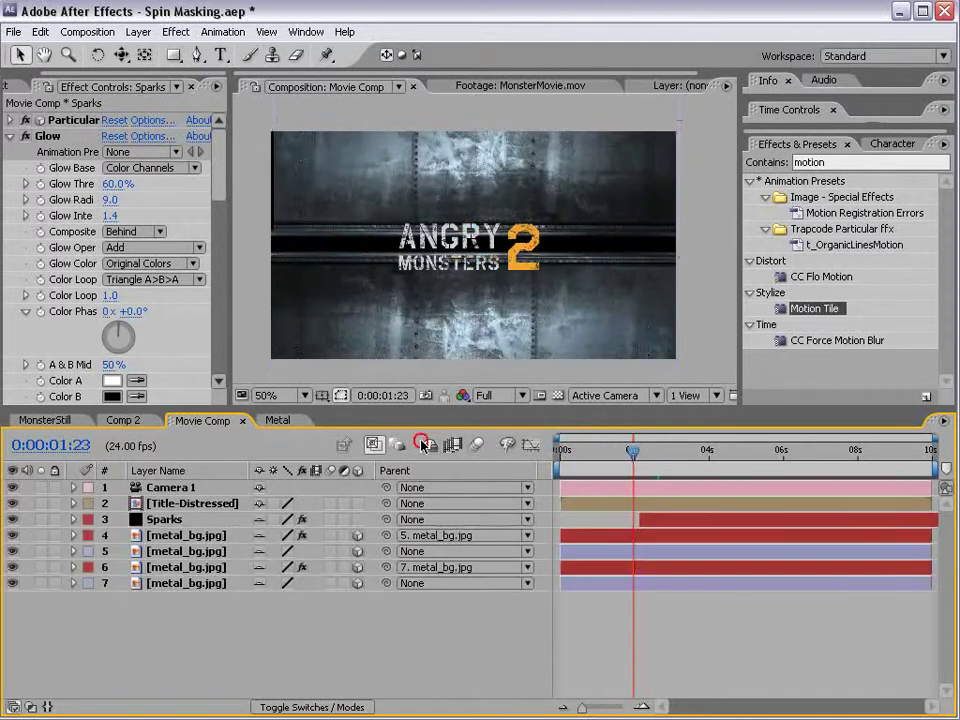
left_click_drag(14, 519, 10, 580)
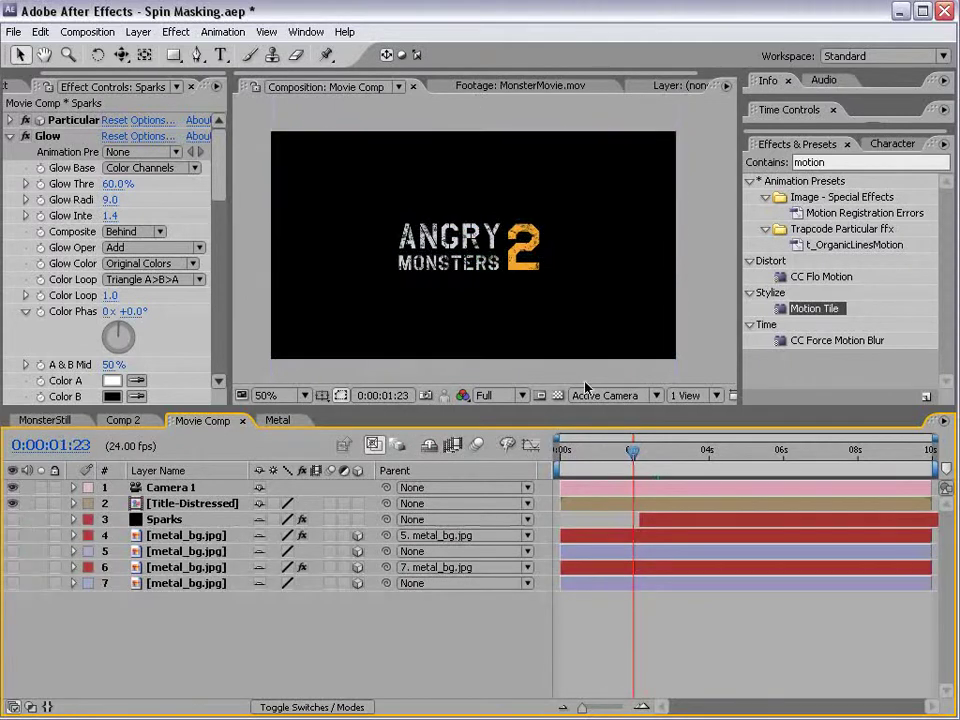
left_click(628, 450)
left_click_drag(628, 450, 551, 465)
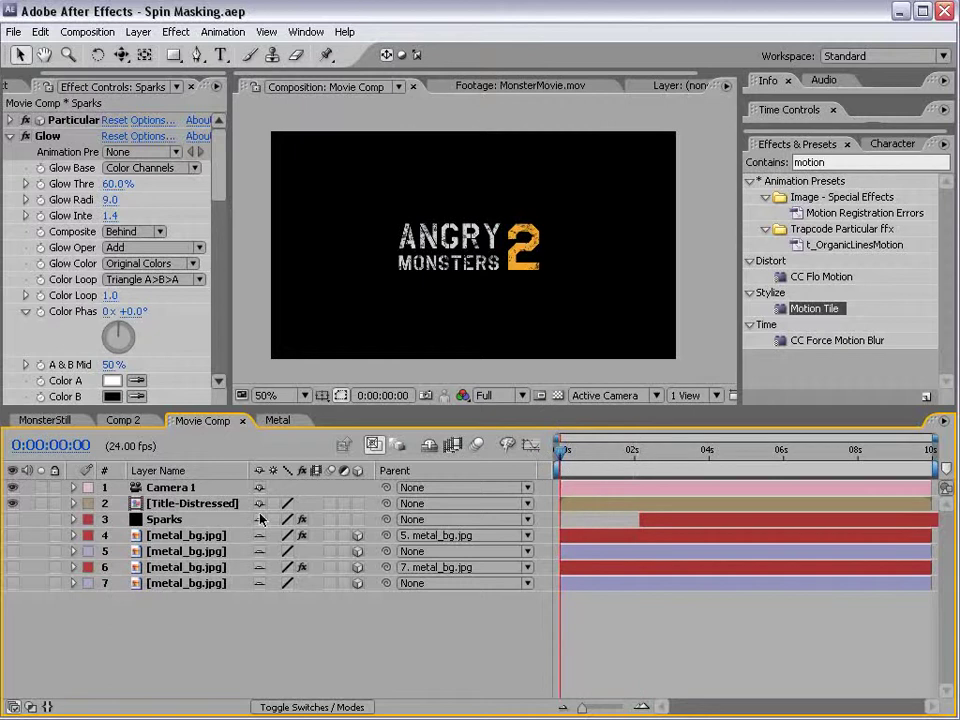
Check the title against the transparency grid, restore the black background, and open the Title-Distressed composition.
left_click(218, 504)
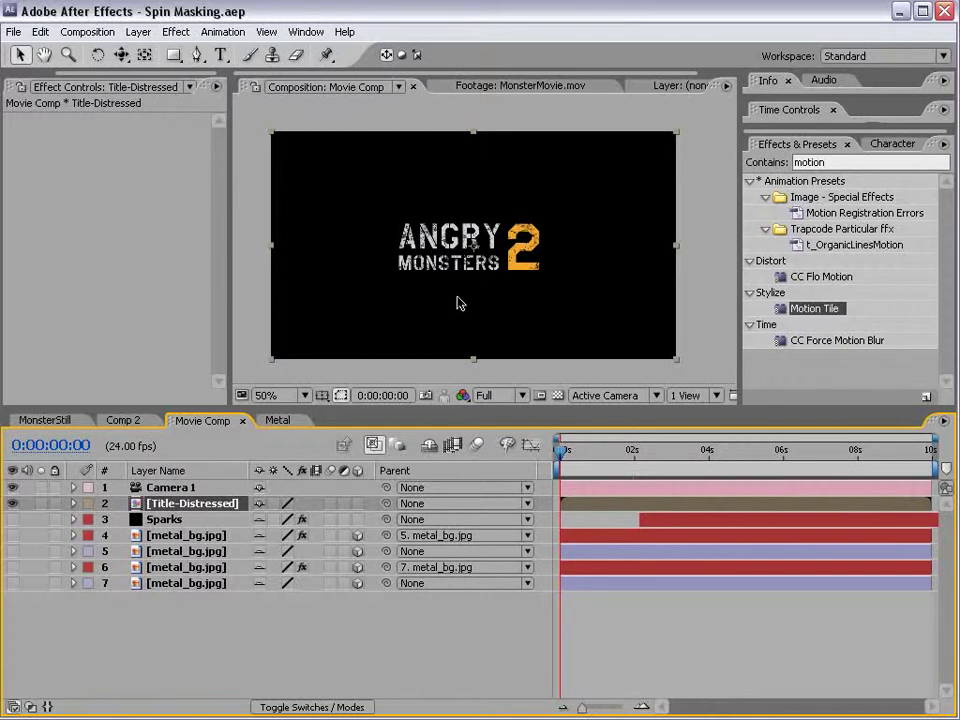
left_click(558, 395)
scroll(495, 277, "up", 2)
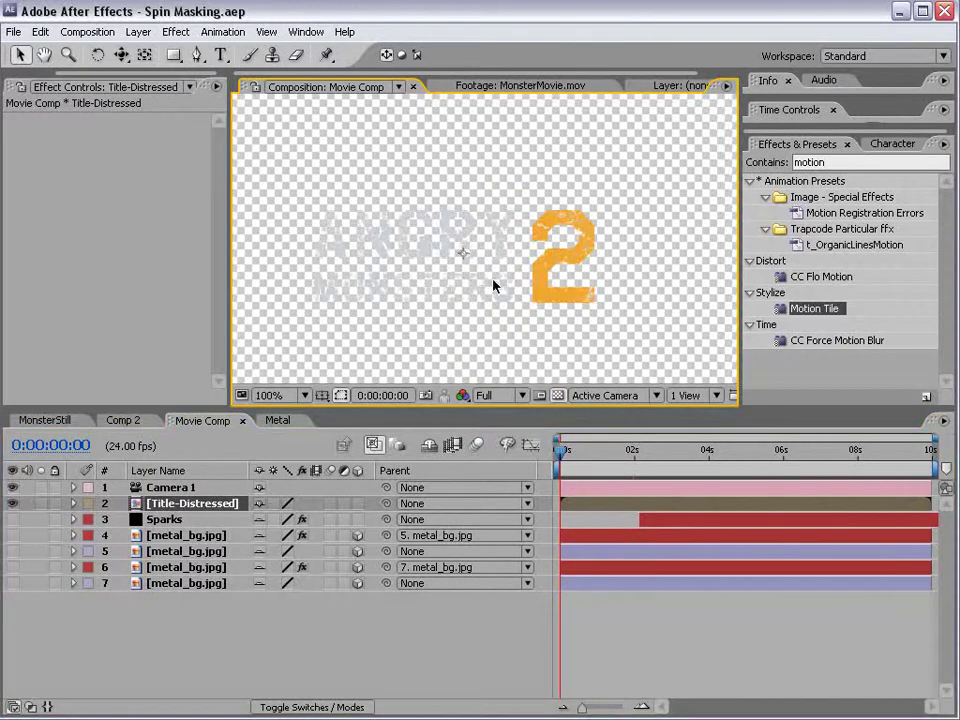
left_click(557, 396)
left_click(162, 488)
left_click(176, 504)
double_click(176, 504)
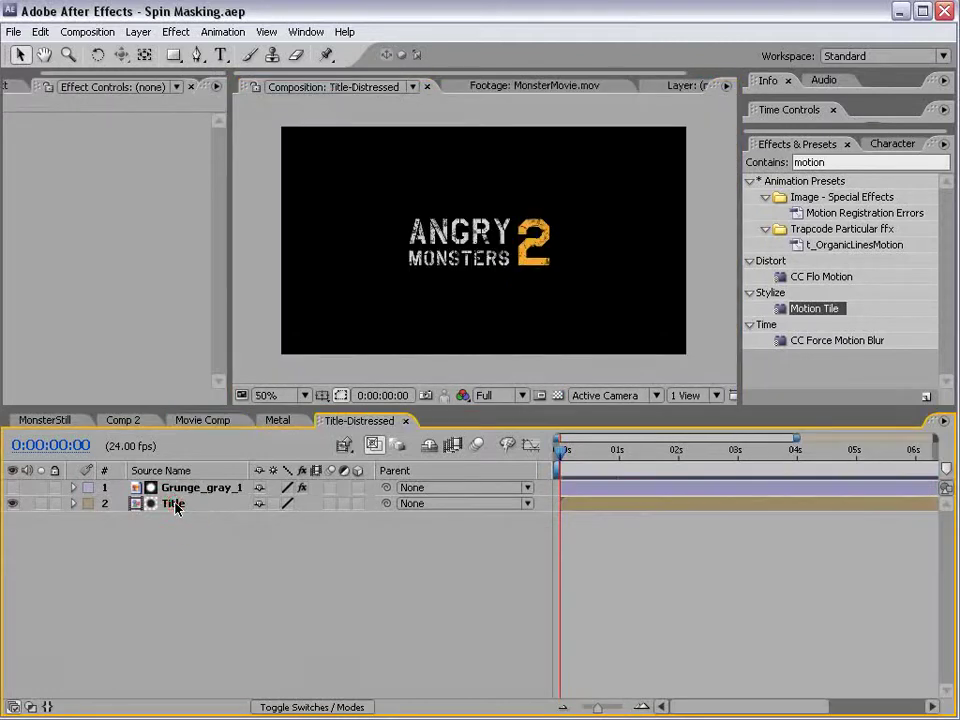
Add a deep red solid the size of the composition to Title-Distressed.
left_click(138, 32)
mouse_move(145, 51)
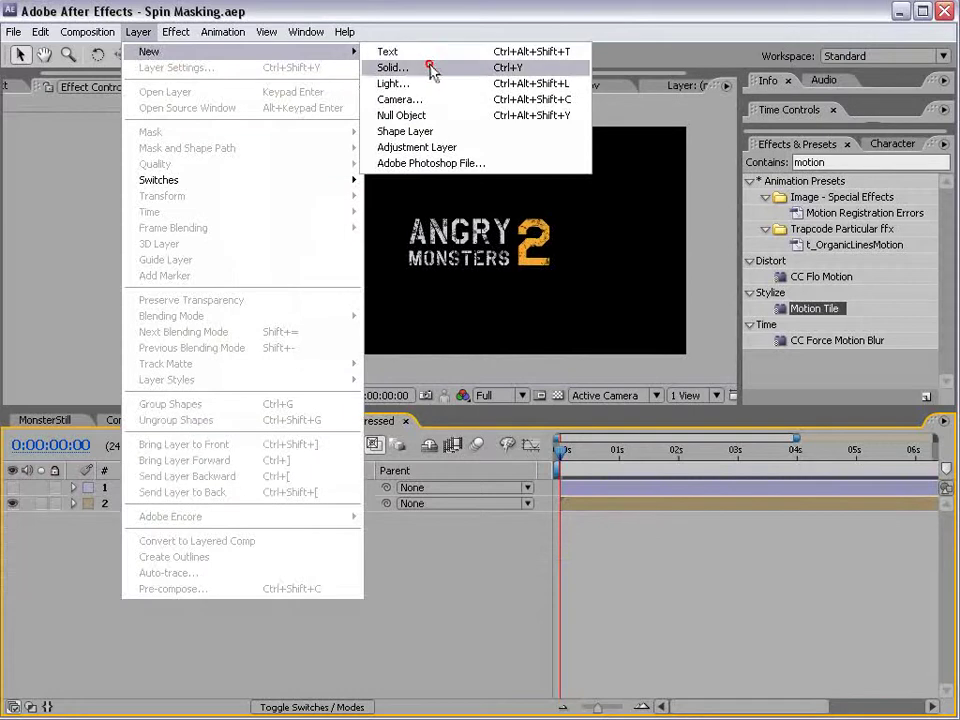
left_click(433, 68)
left_click(397, 604)
left_click(508, 401)
left_click(683, 347)
left_click(528, 646)
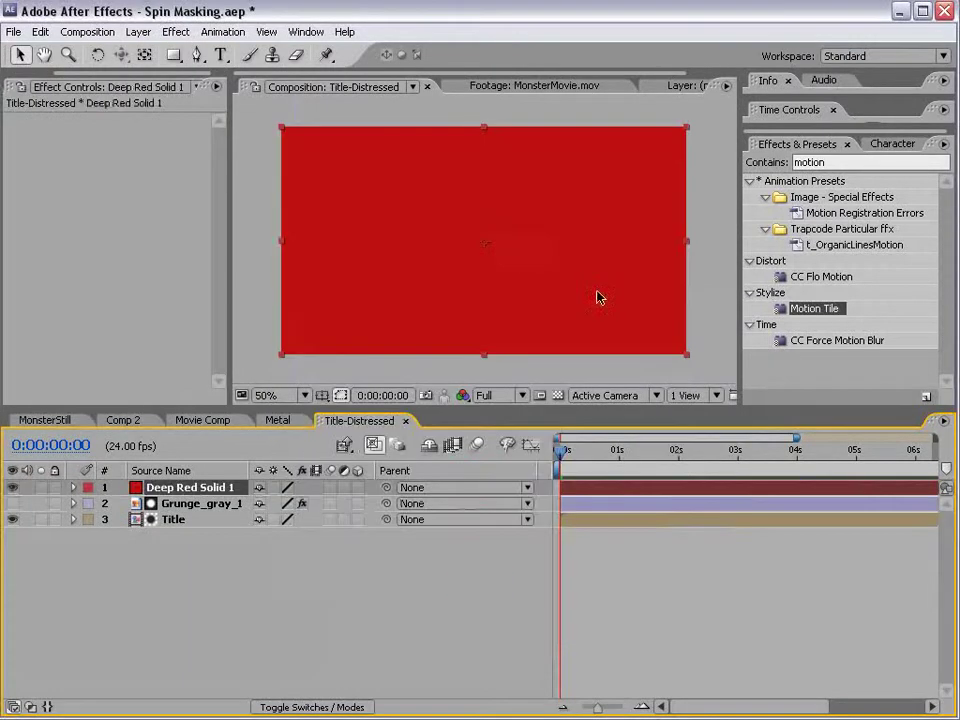
Shrink the red solid to a rectangle just covering the title, then close Title-Distressed and save the project.
left_click_drag(688, 128, 535, 247)
left_click(628, 594)
left_click(405, 421)
scroll(459, 229, "down", 2)
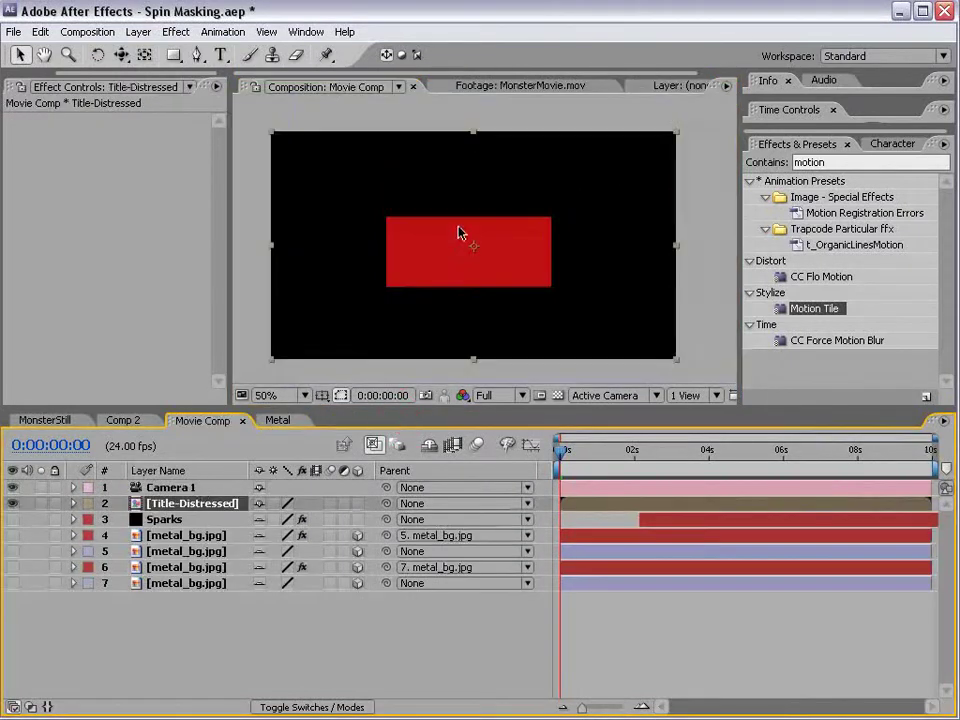
key("ctrl+s")
Draw a closed, self-crossing zigzag Pen mask over the red rectangle on the Title-Distressed layer, splitting it into angular shards.
left_click(198, 56)
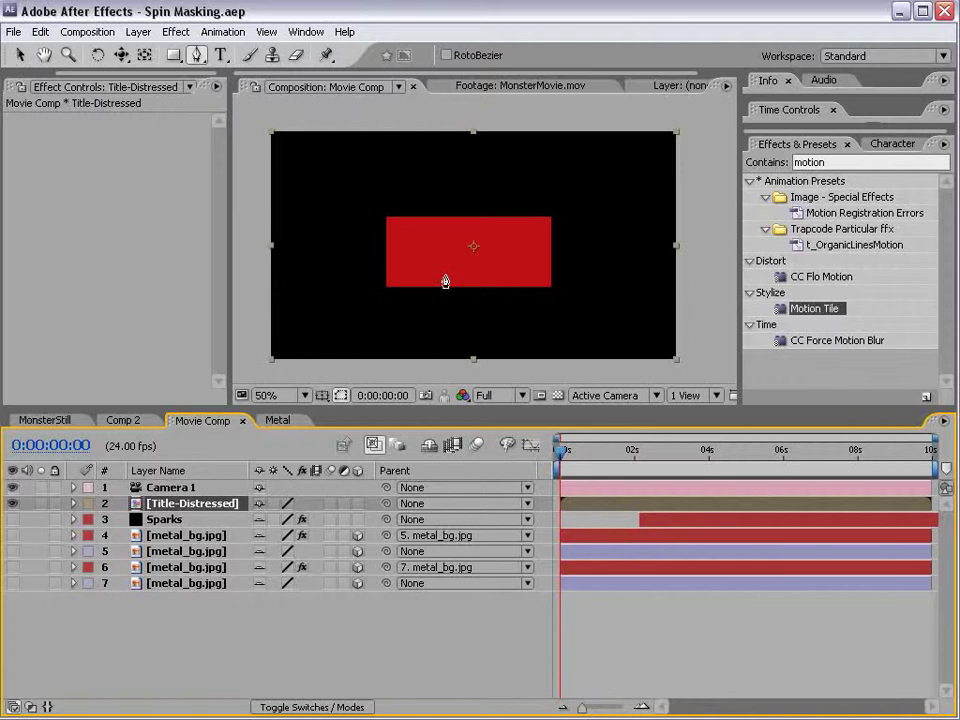
scroll(445, 281, "up", 1)
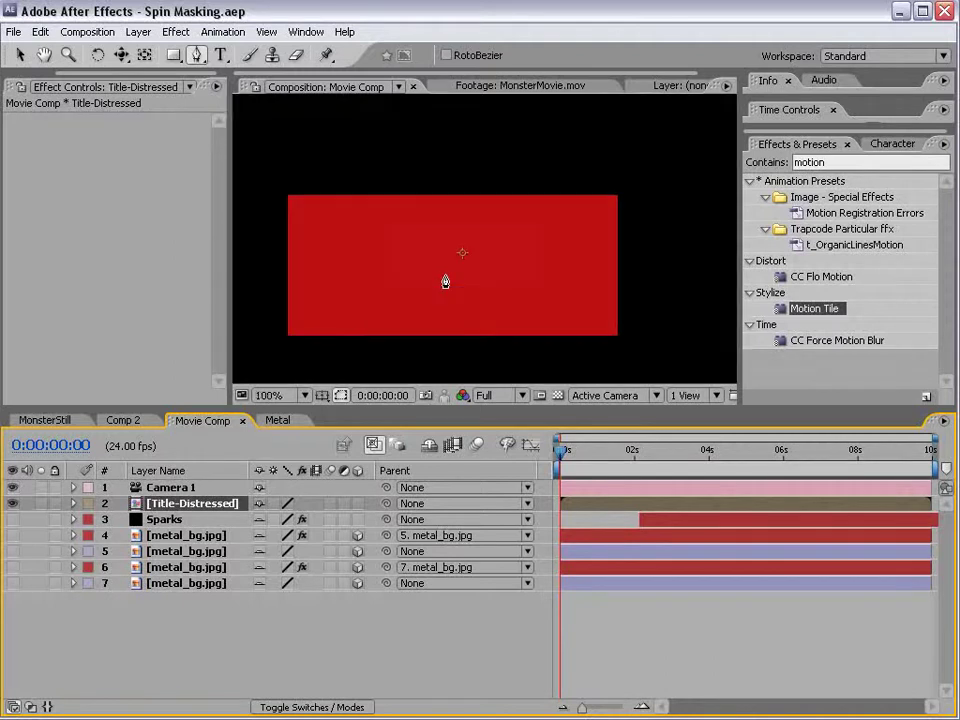
left_click(278, 167)
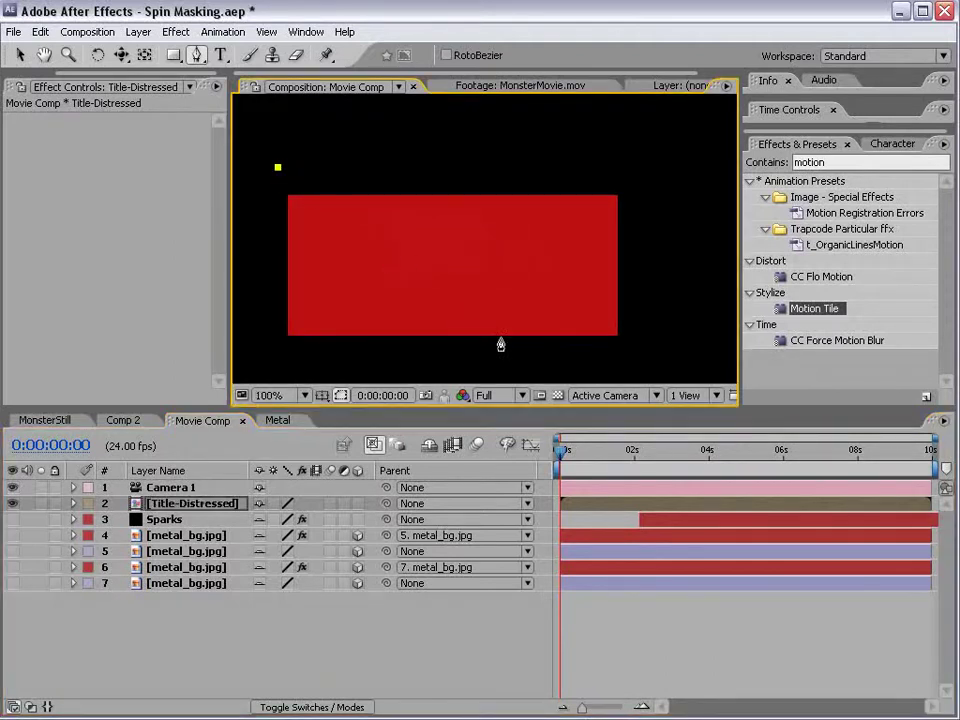
left_click(558, 364)
left_click(542, 163)
left_click(369, 364)
left_click(409, 171)
left_click(661, 276)
left_click(440, 358)
left_click(260, 275)
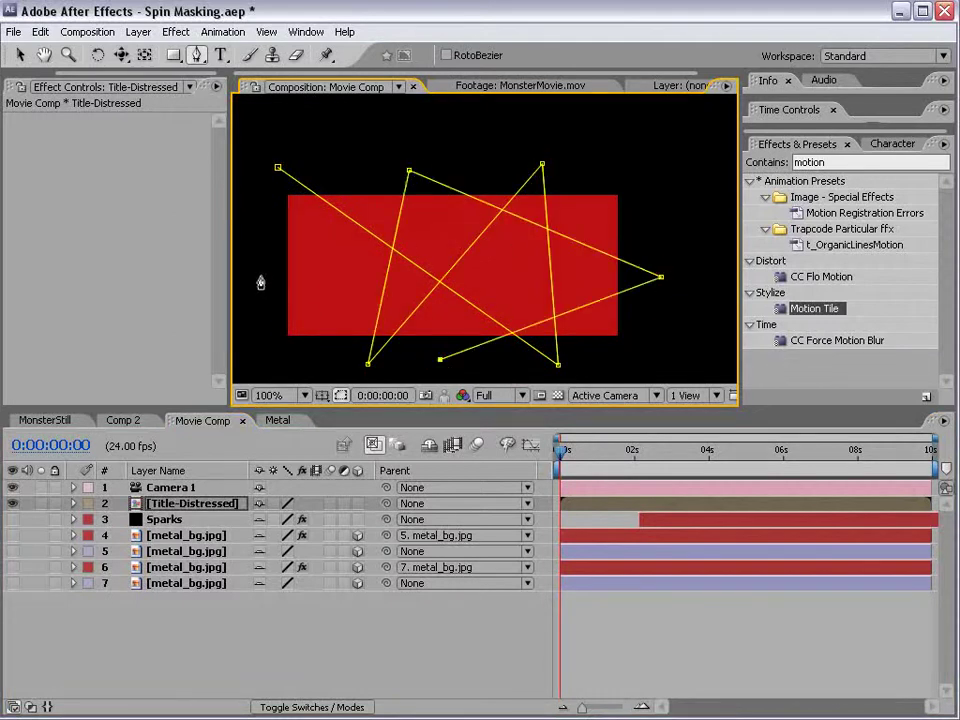
left_click(365, 153)
left_click(306, 351)
left_click(245, 359)
left_click(244, 192)
left_click(278, 167)
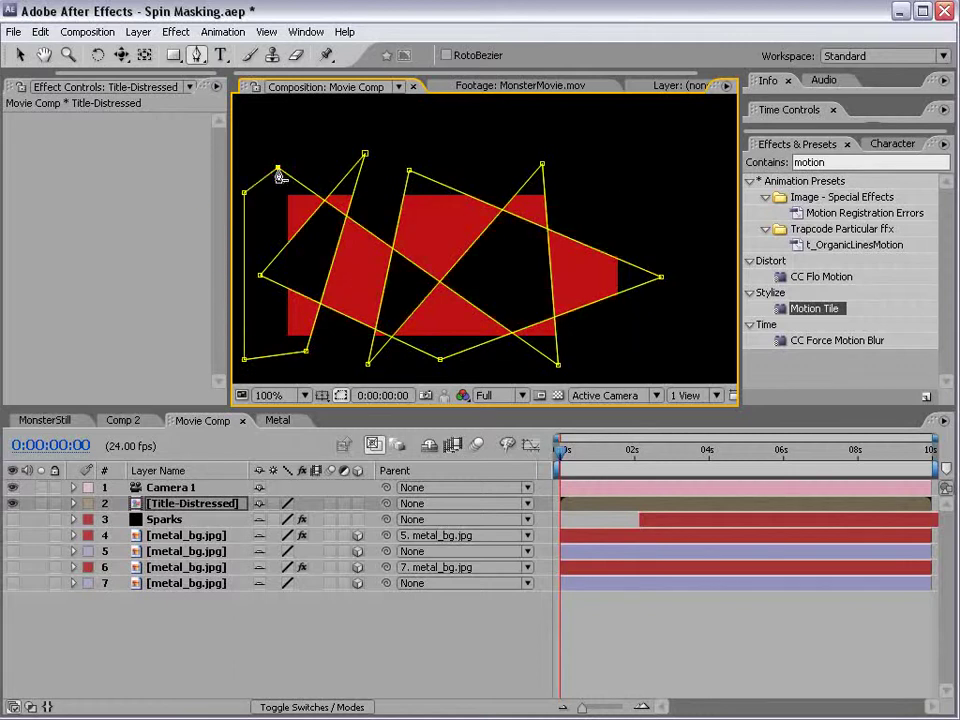
Duplicate Mask 1 on the Title-Distressed layer and invert the duplicate.
key("m")
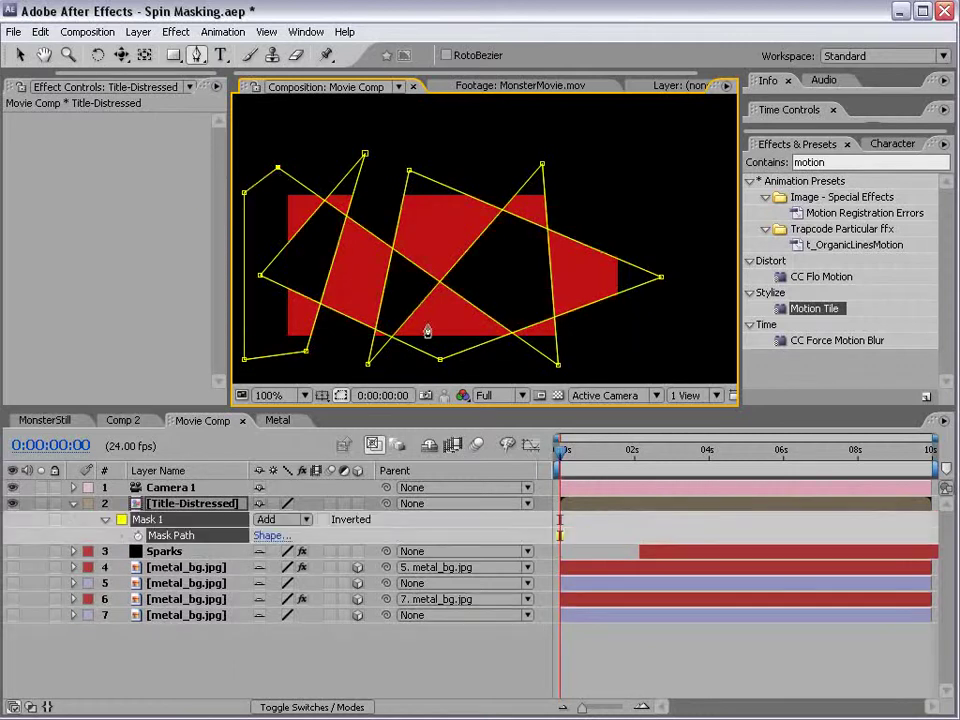
left_click(168, 521)
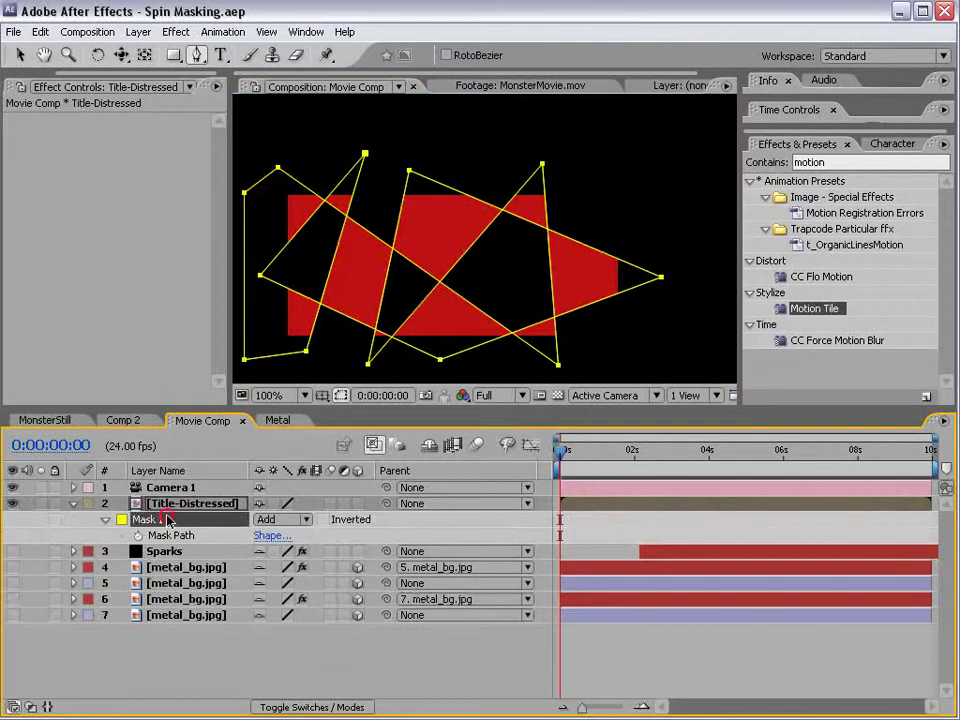
key("ctrl+d")
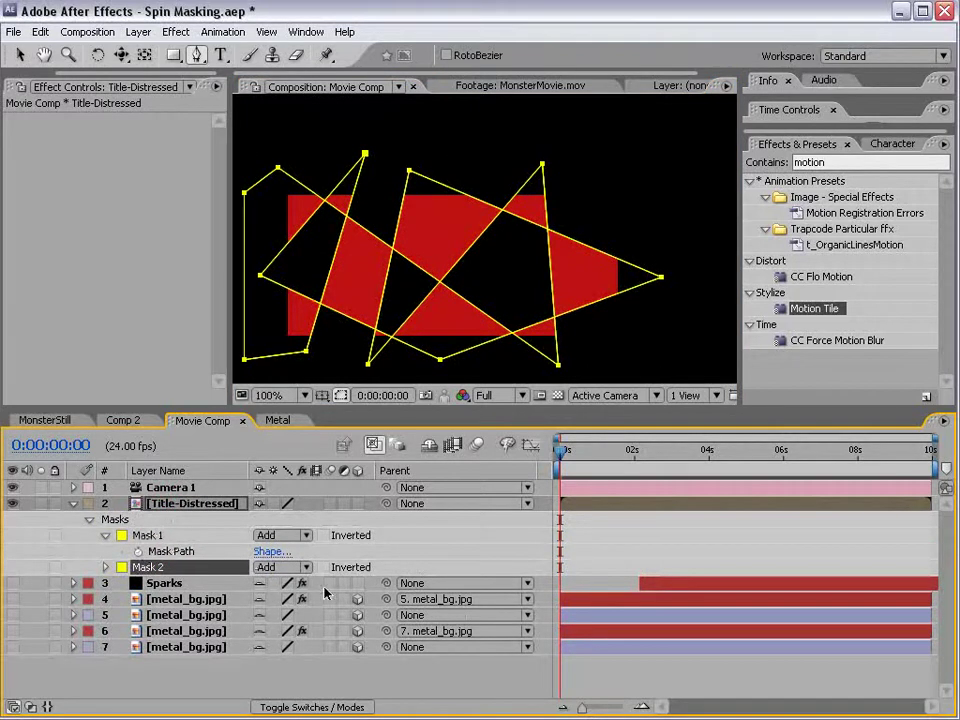
left_click(322, 567)
Set Mask Expansion to -1.5 pixels for Mask 1 and 1.5 pixels for Mask 2.
key("m")
key("m")
key("m")
left_click(278, 578)
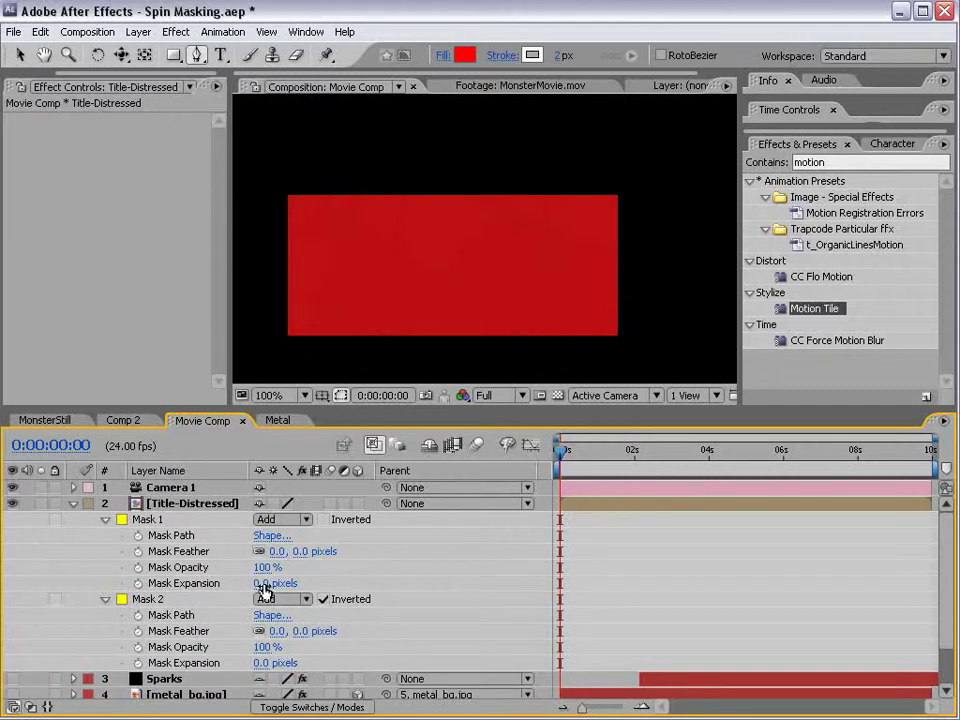
left_click(264, 583)
type("-1")
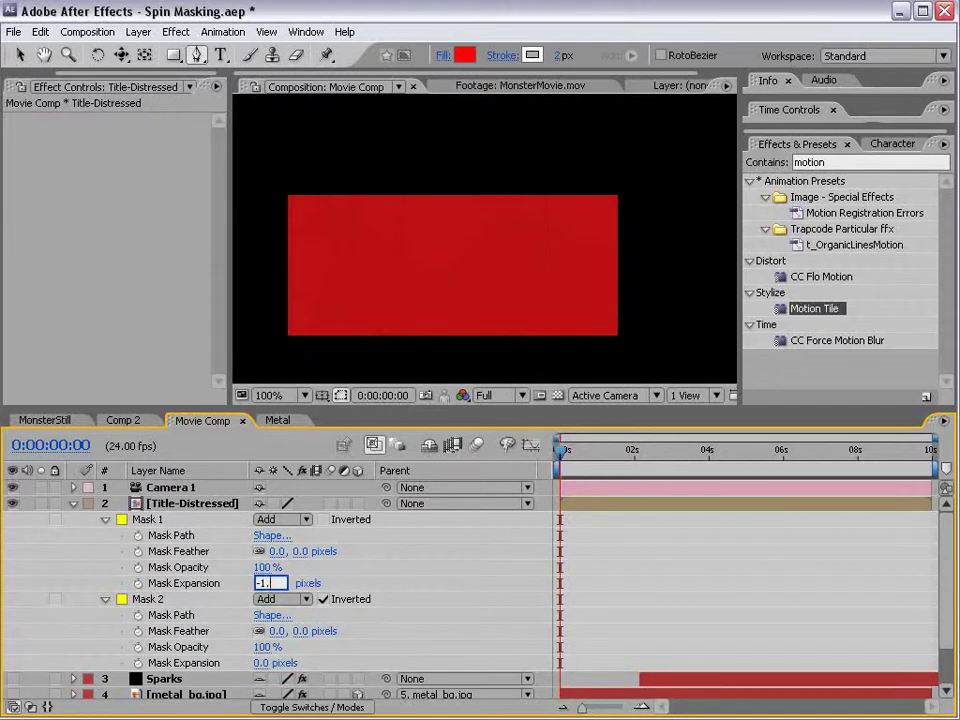
type(".5")
key("Return")
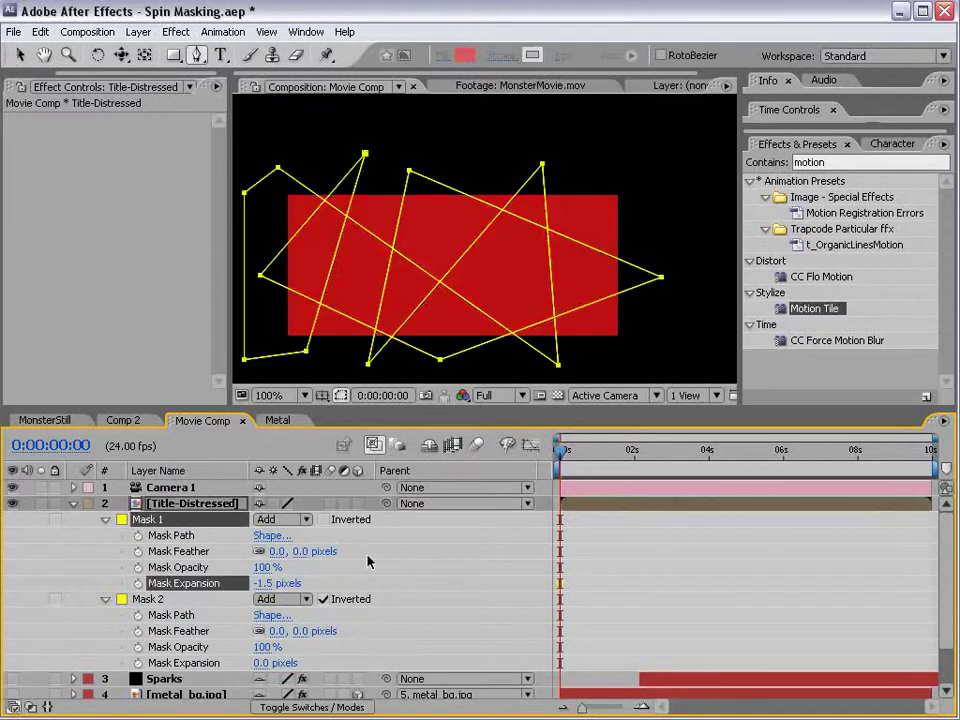
left_click(264, 662)
type("1.5")
key("Return")
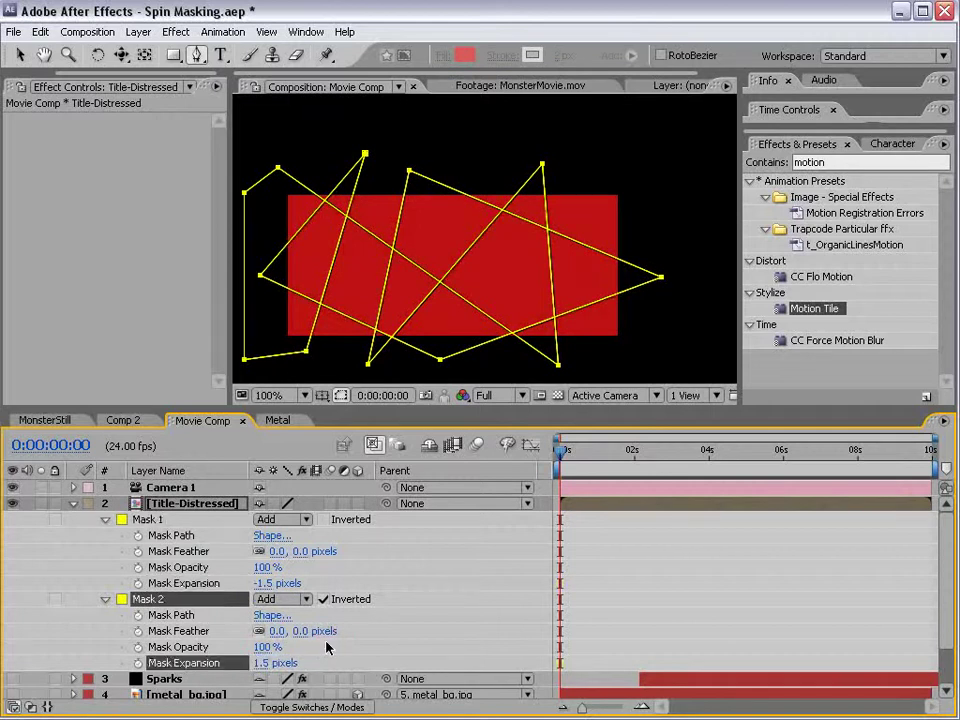
Auto-trace the Title-Distressed layer's Alpha channel at the current frame with 2-pixel tolerance, 50% threshold and 1-pixel minimum area.
left_click(627, 521)
left_click(596, 507)
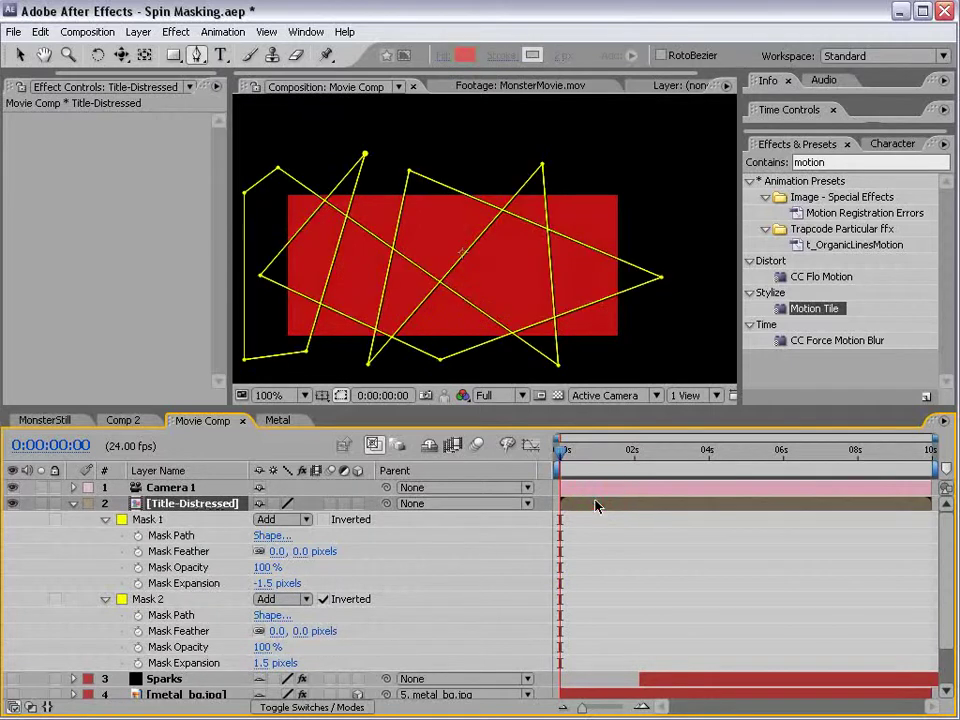
left_click(140, 35)
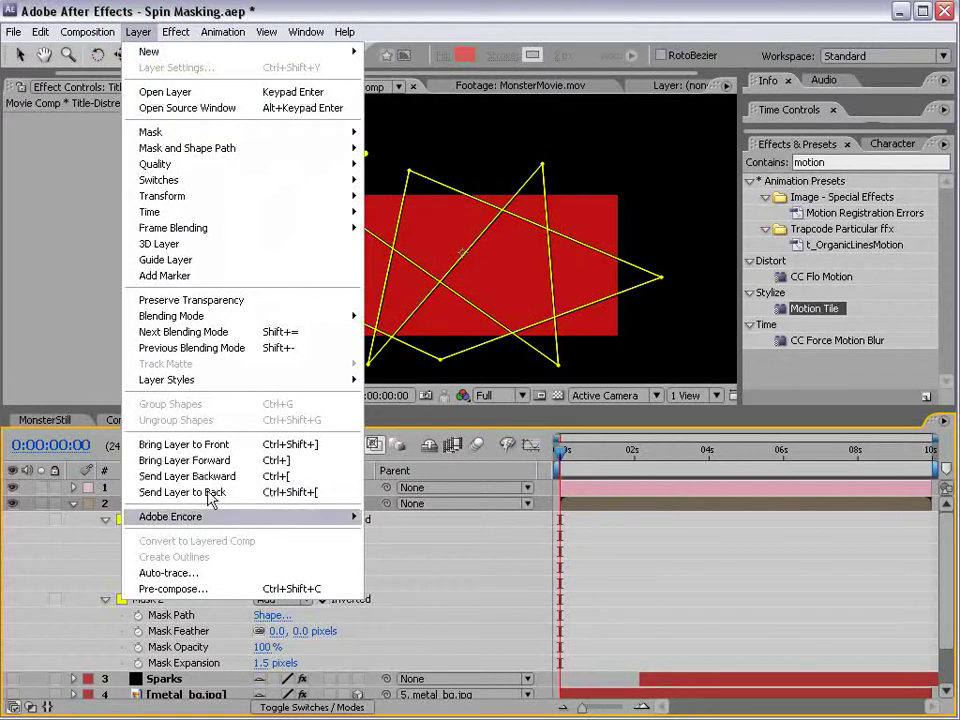
left_click(180, 573)
left_click_drag(656, 324, 360, 234)
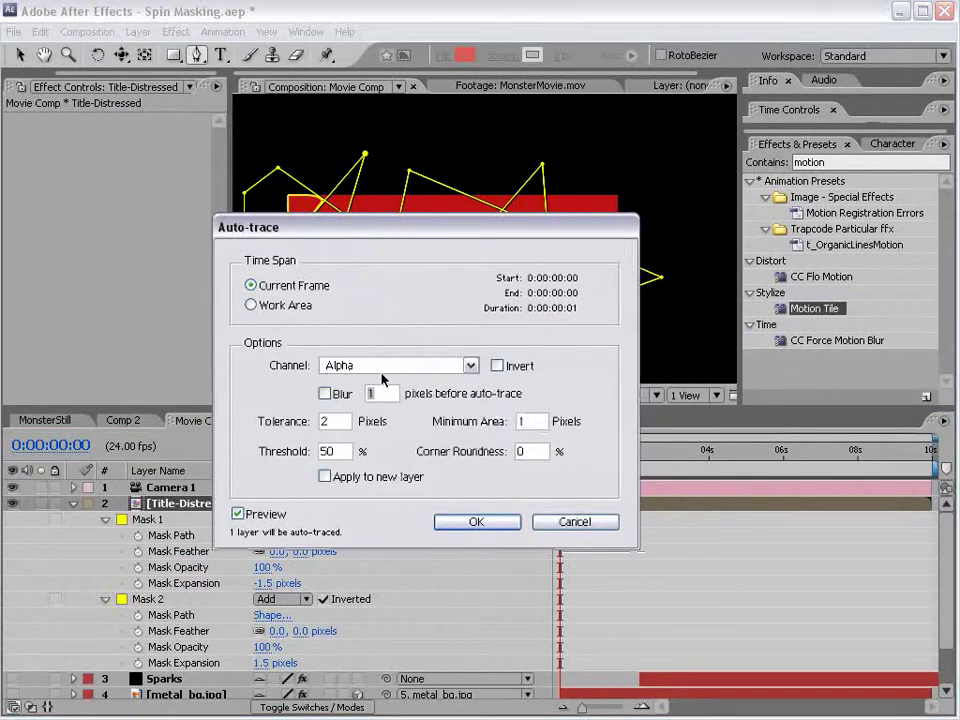
left_click(476, 521)
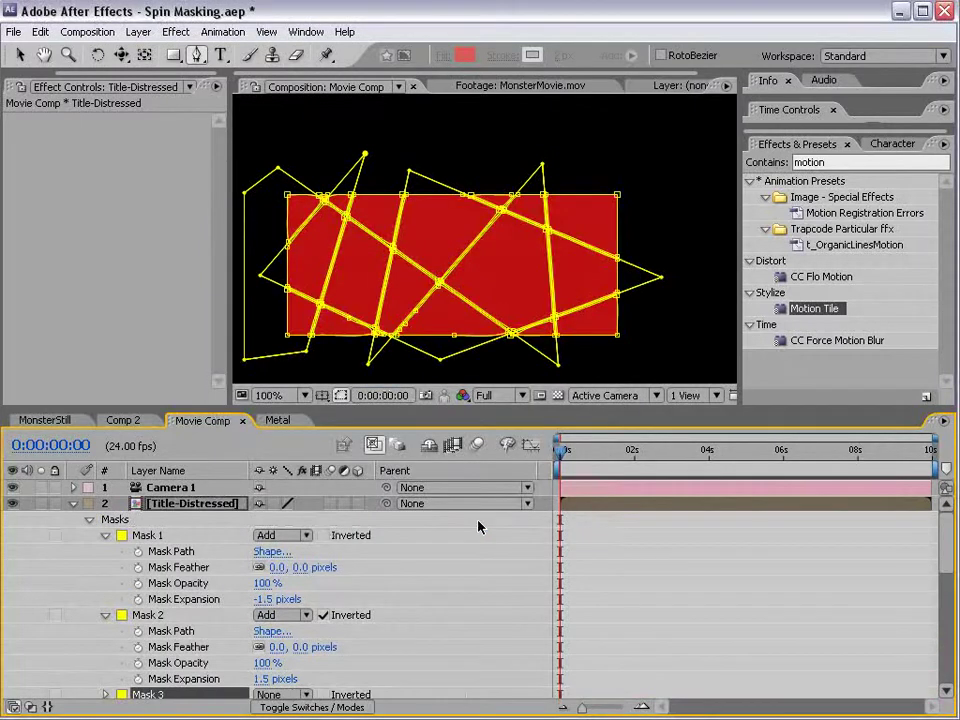
Delete the original Mask 1 and Mask 2 from the Title-Distressed layer.
left_click_drag(710, 405, 710, 300)
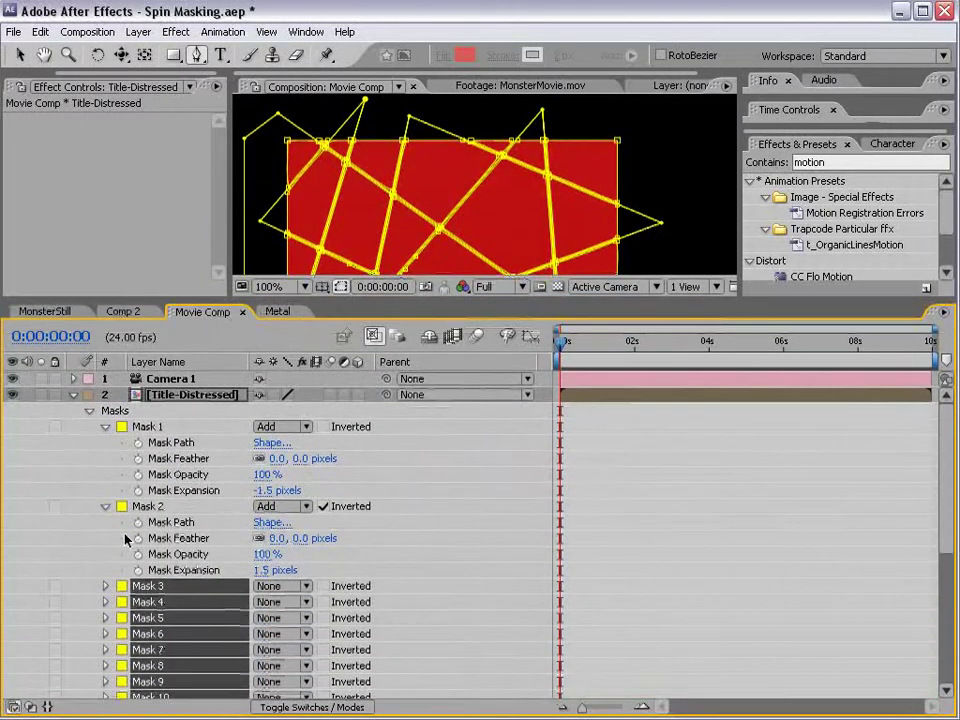
left_click(135, 506)
left_click(148, 427, "shift")
key("Delete")
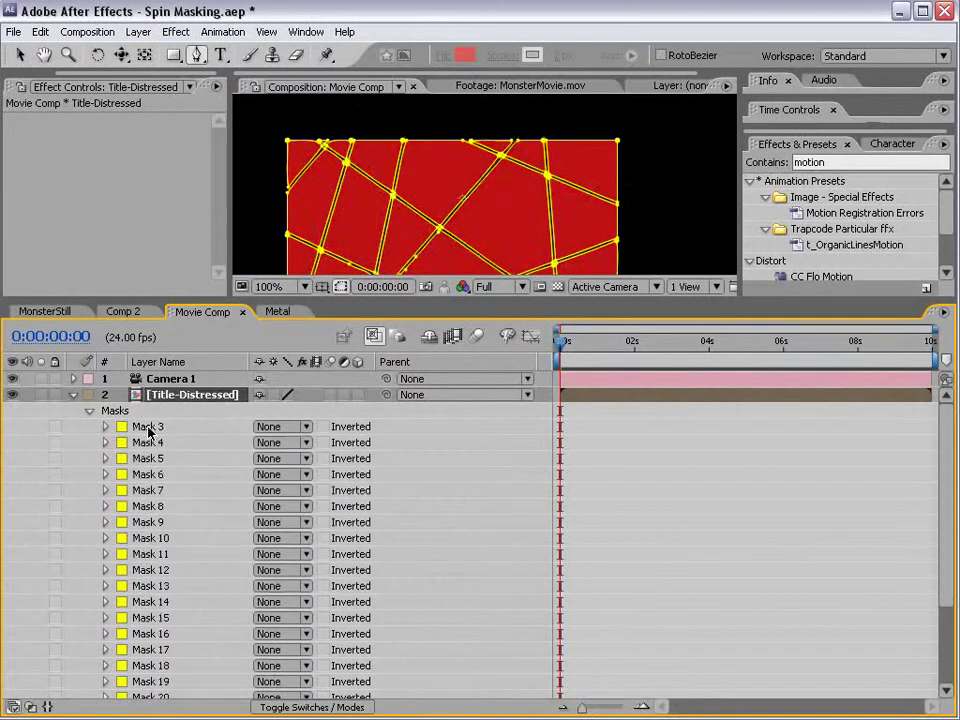
Set the mode of the traced masks, Mask 3 through Mask 22, to Add.
left_click(148, 430)
left_click_drag(945, 495, 712, 582)
left_click(141, 616, "shift")
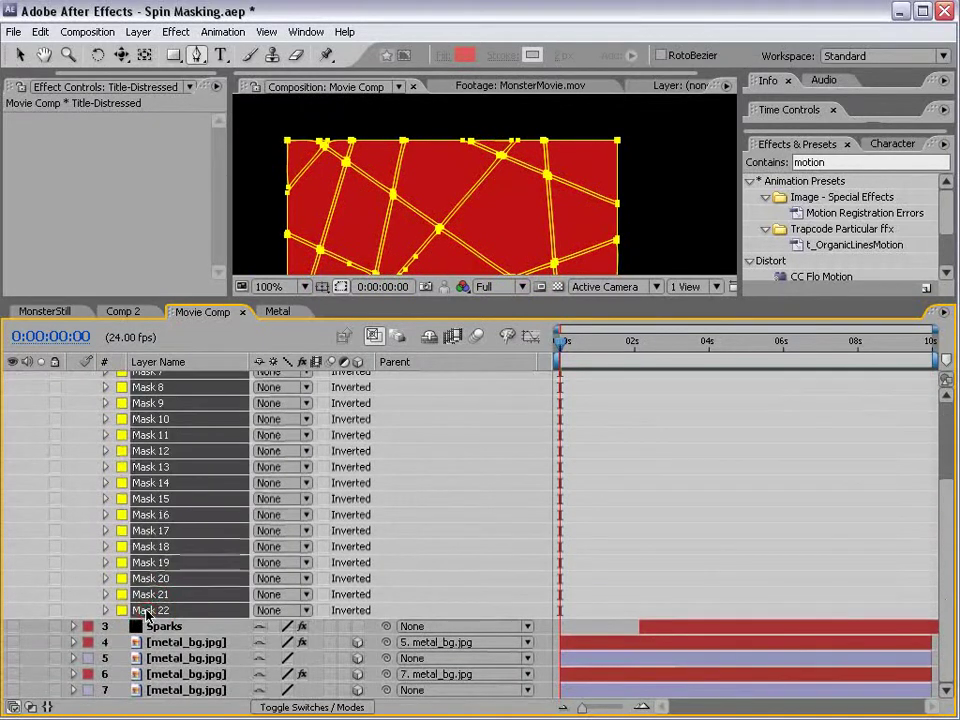
left_click(280, 451)
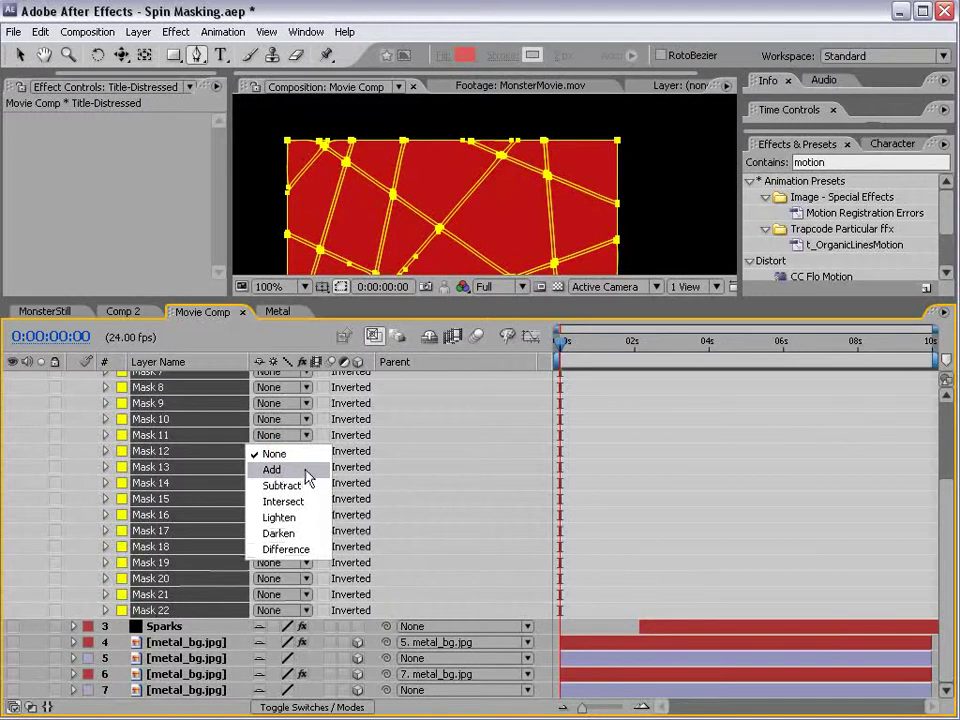
left_click(290, 472)
Set Mask Expansion to 3 pixels on all the traced masks.
key("m")
key("m")
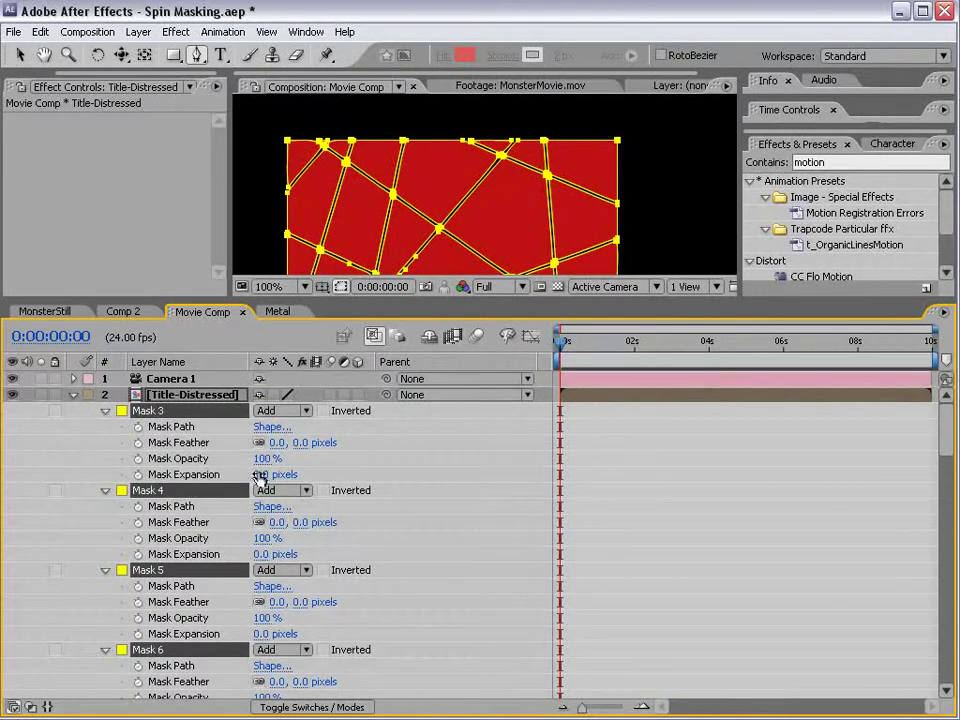
left_click(260, 474)
type("3")
key("Return")
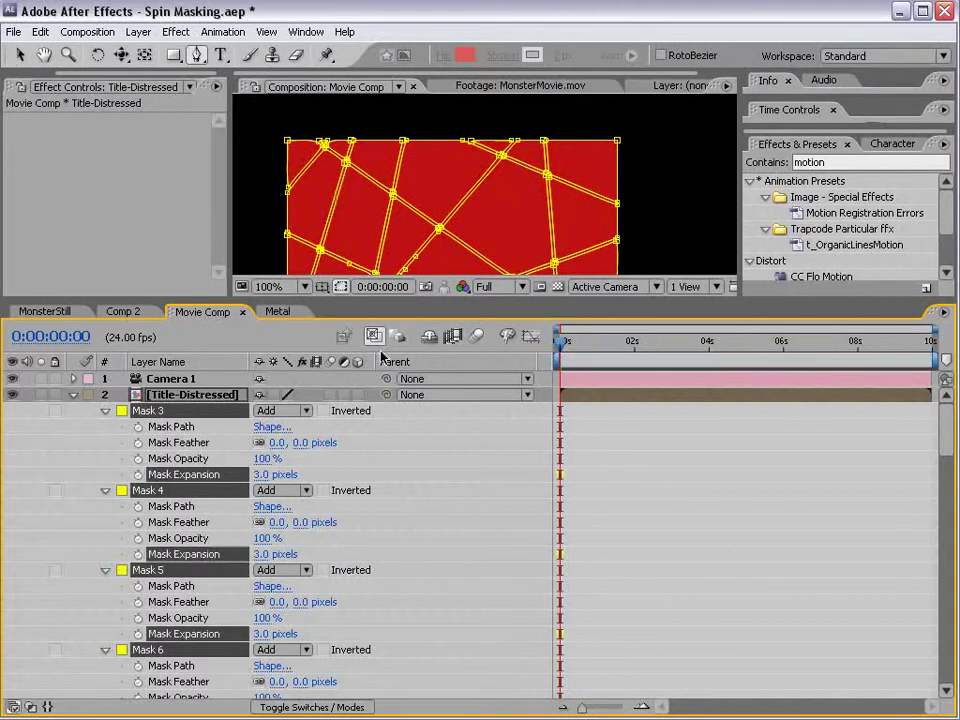
Hide the mask outlines in the composition view, then collapse and select the Title-Distressed layer.
left_click_drag(448, 310, 350, 456)
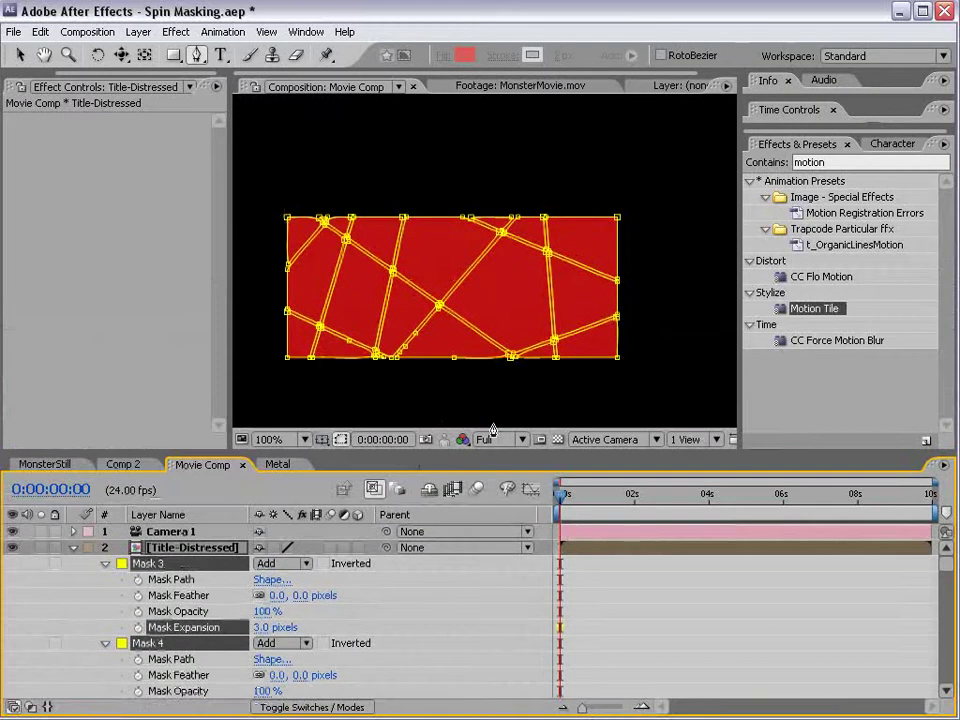
left_click(341, 439)
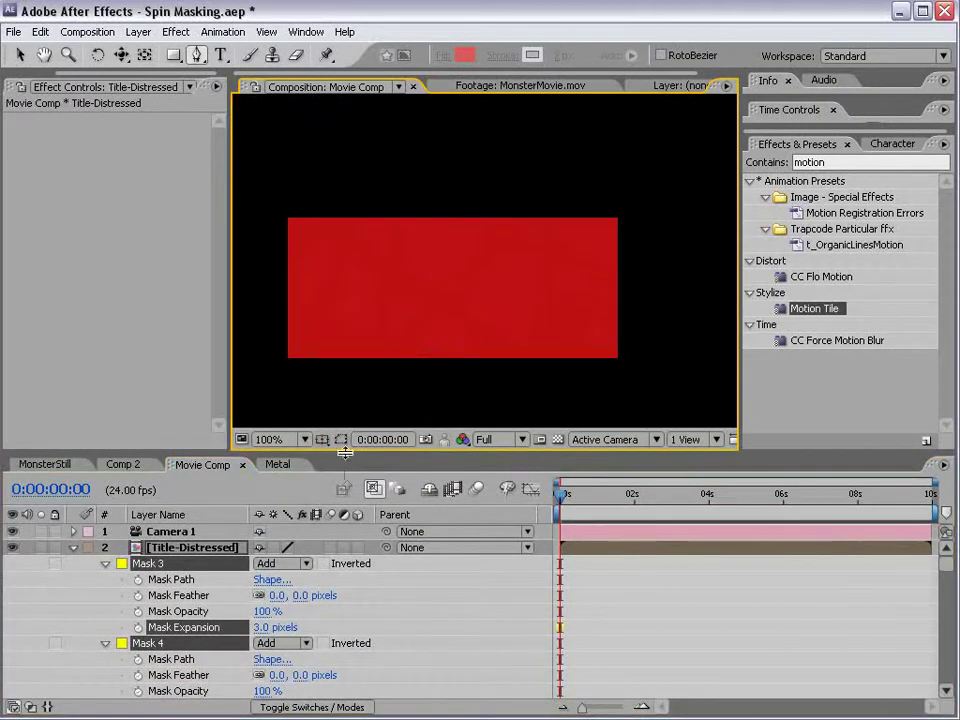
left_click_drag(345, 451, 340, 349)
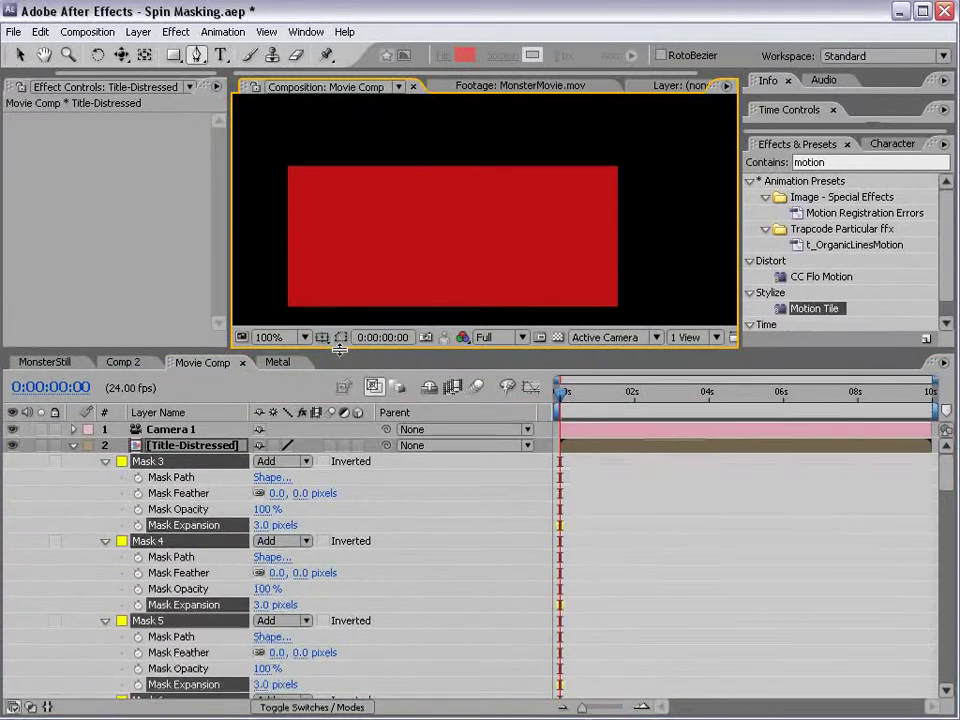
left_click(73, 445)
left_click(186, 447)
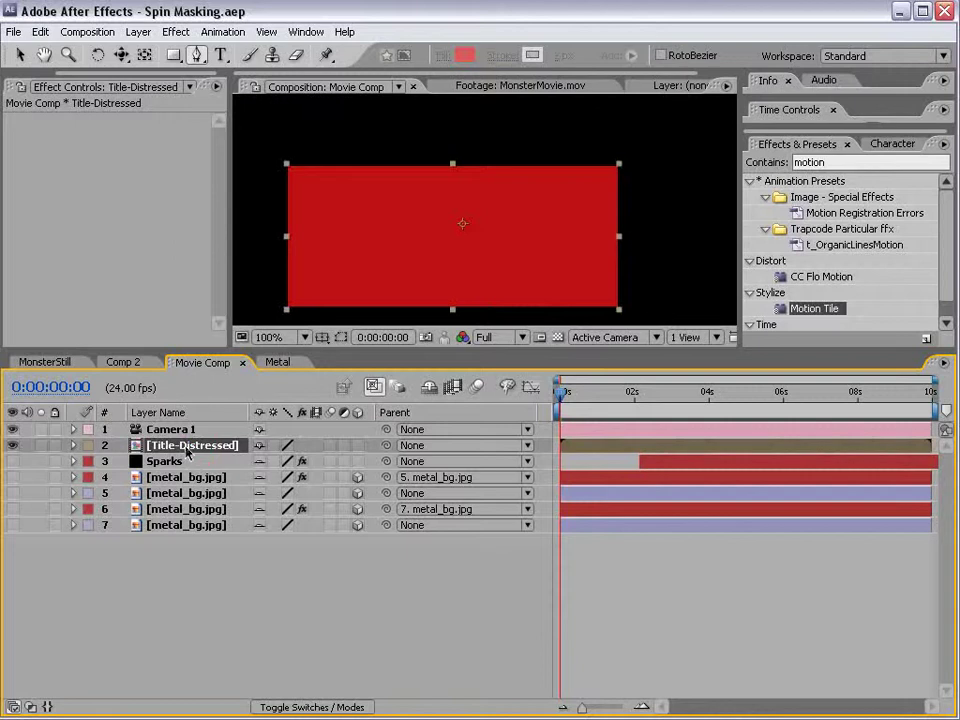
Copy the Control layer with its Position, Rotation and Random sliders from Comp 2 and paste it into Movie Comp.
left_click(112, 366)
left_click(204, 364)
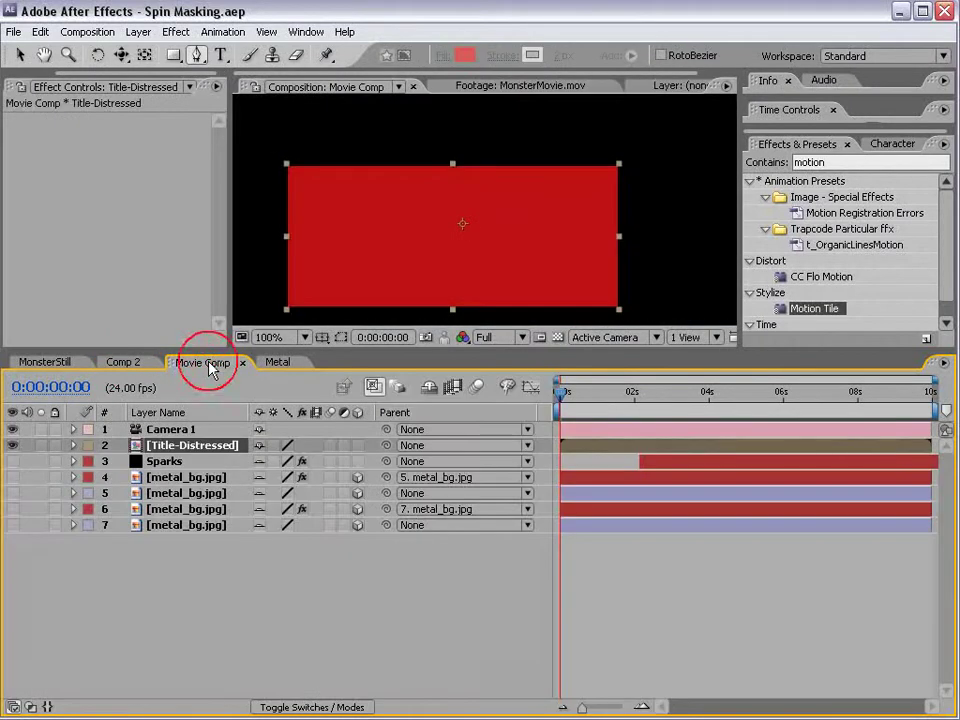
left_click(115, 366)
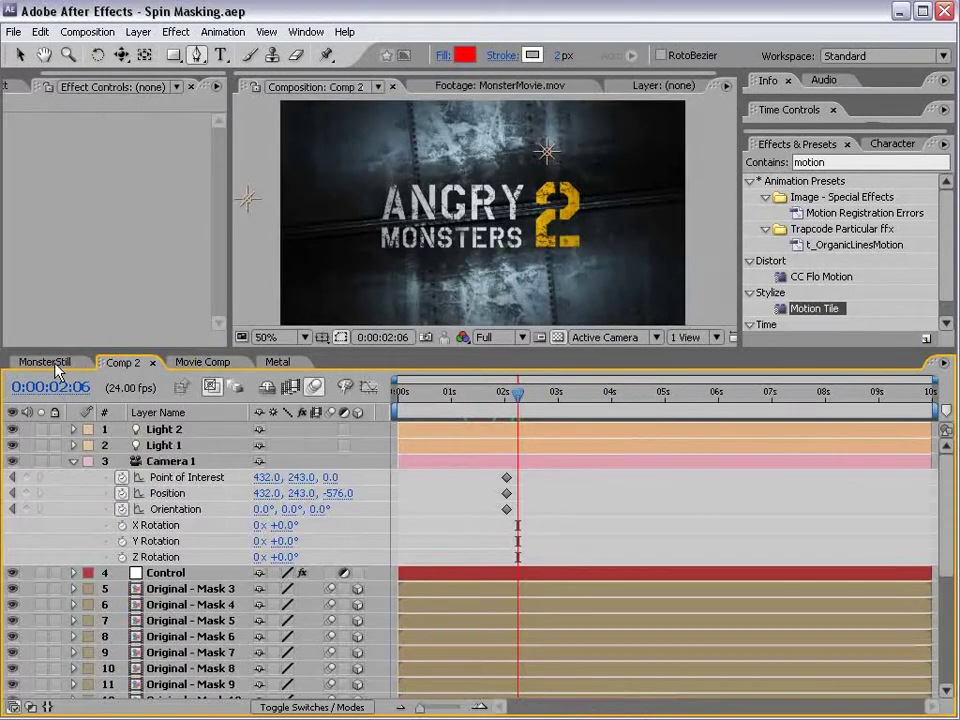
left_click(72, 463)
left_click(110, 477)
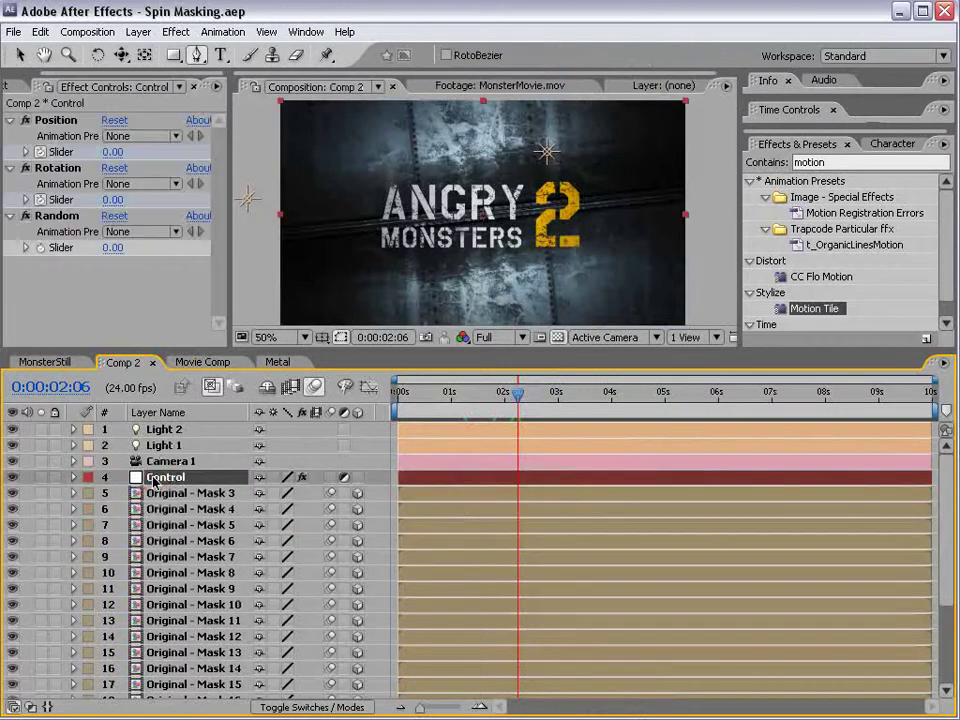
left_click(40, 36)
left_click(60, 122)
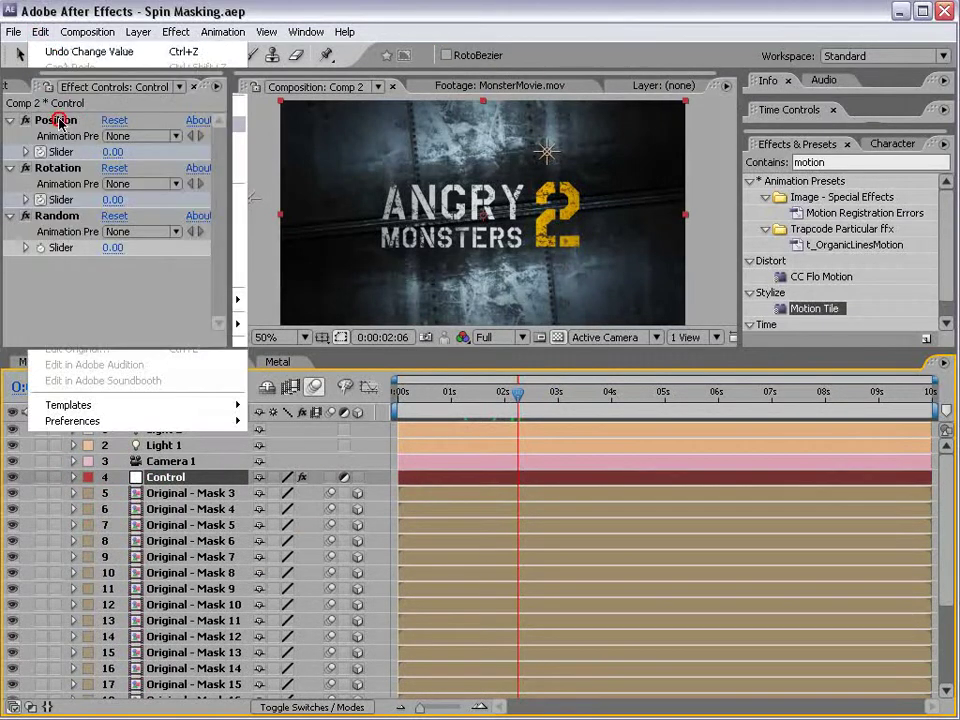
left_click(202, 363)
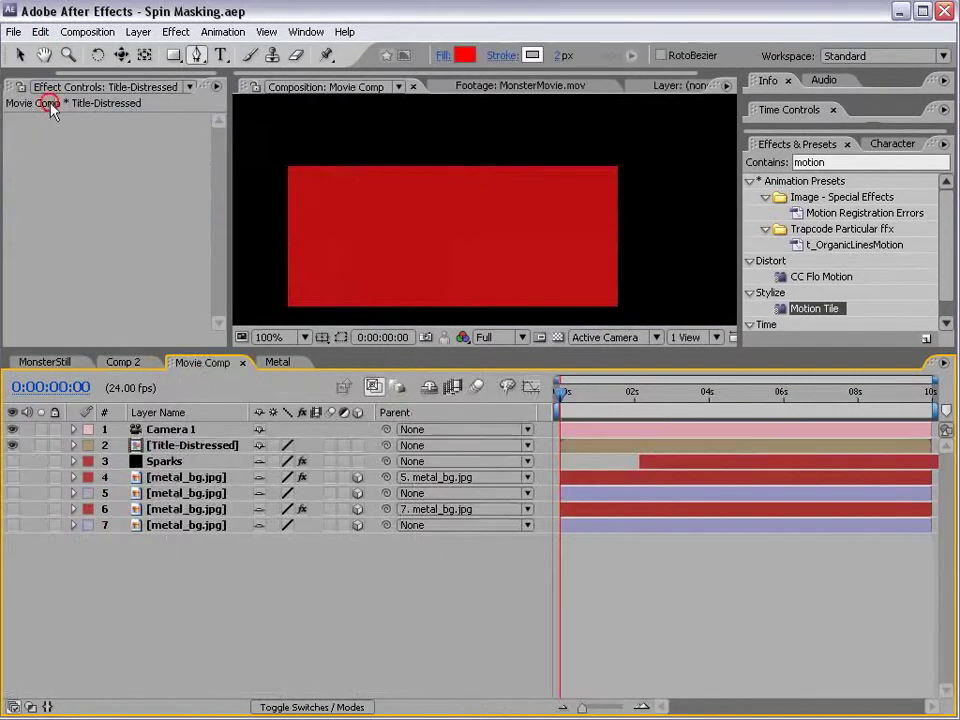
left_click(40, 32)
left_click(58, 156)
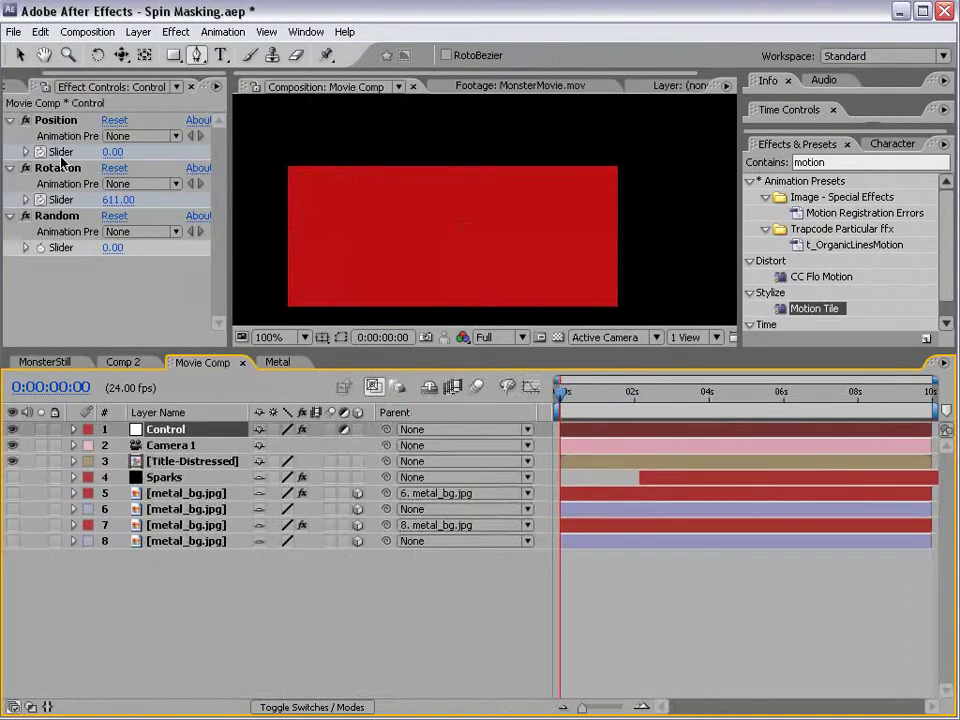
Remove the keyframes from the Control layer's Position and Rotation sliders, leaving both at 0, and widen the effect settings area.
key("u")
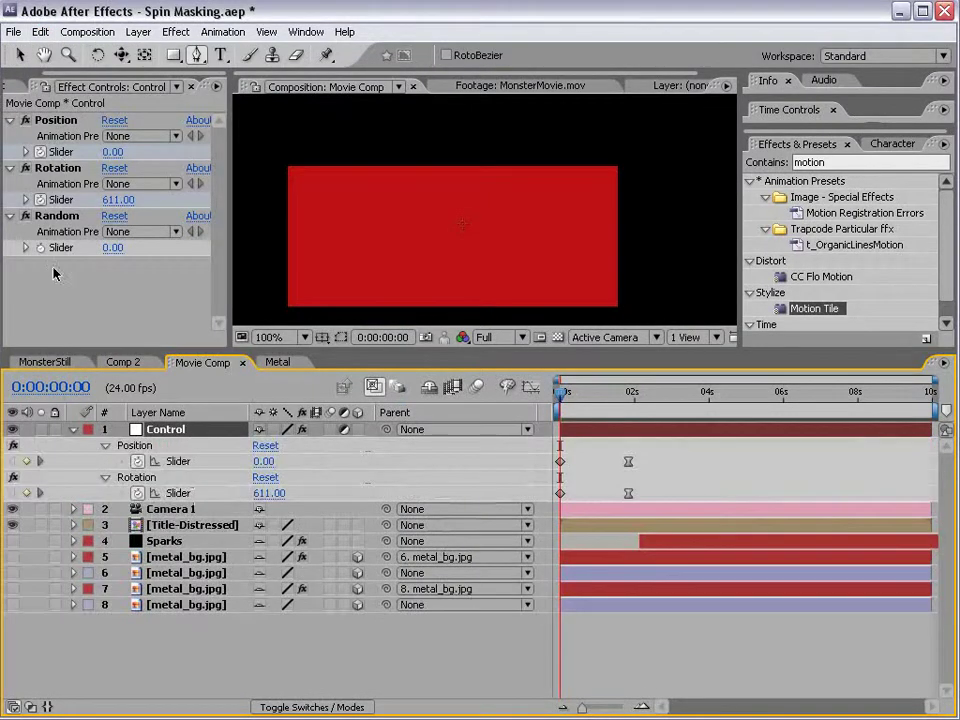
left_click(60, 168)
left_click(114, 168)
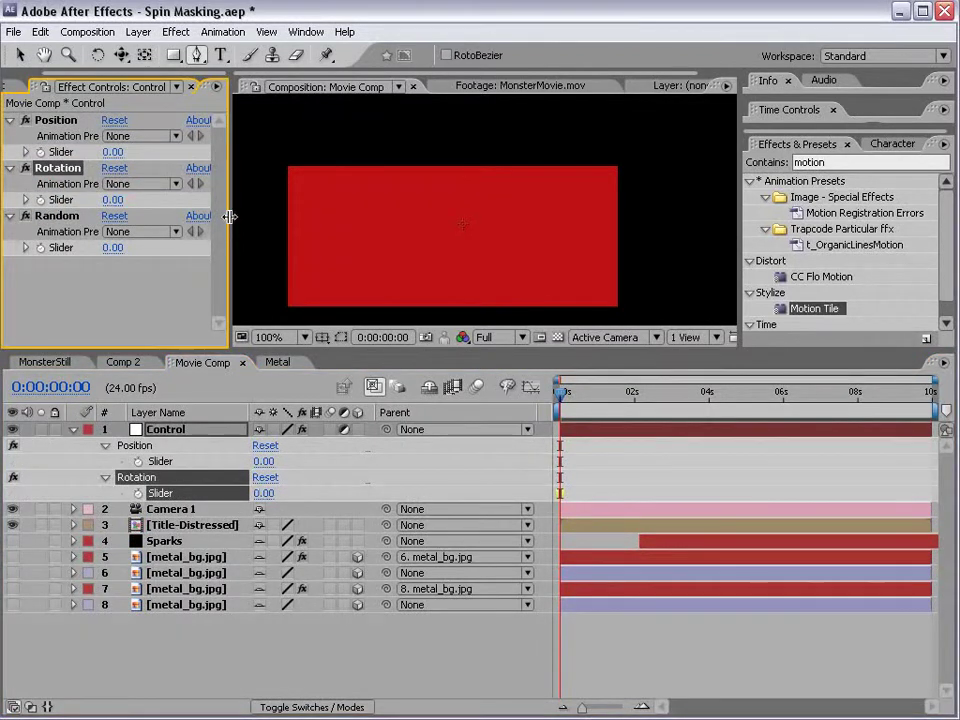
left_click_drag(229, 214, 263, 214)
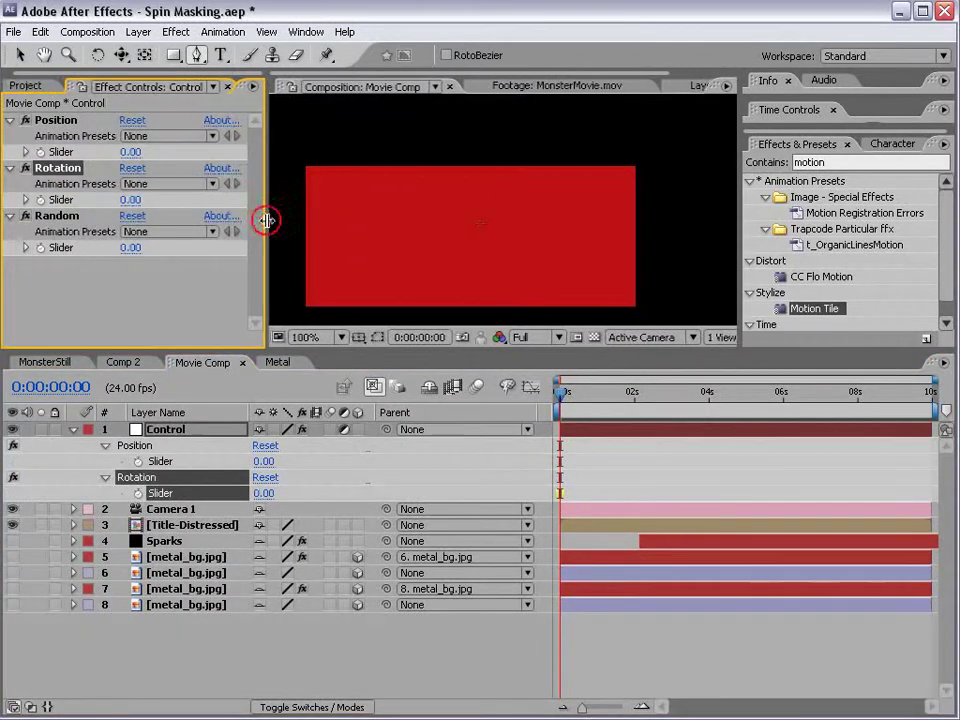
left_click(233, 630)
Copy the Position expression of the Still Shot - Mask 3 layer in the MonsterStill composition.
left_click(40, 363)
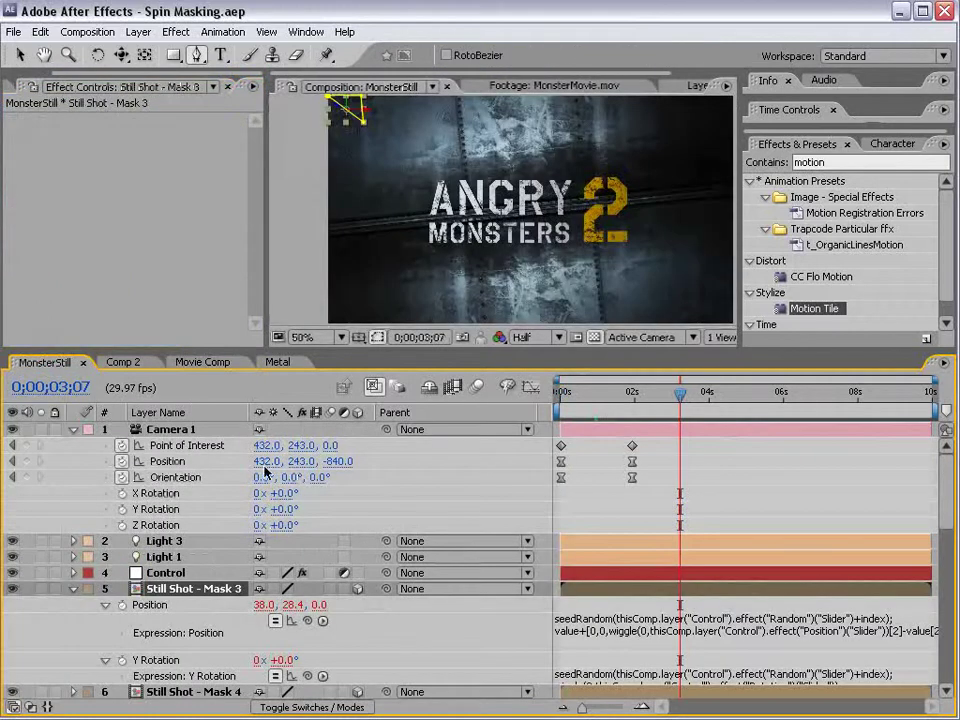
left_click(581, 623)
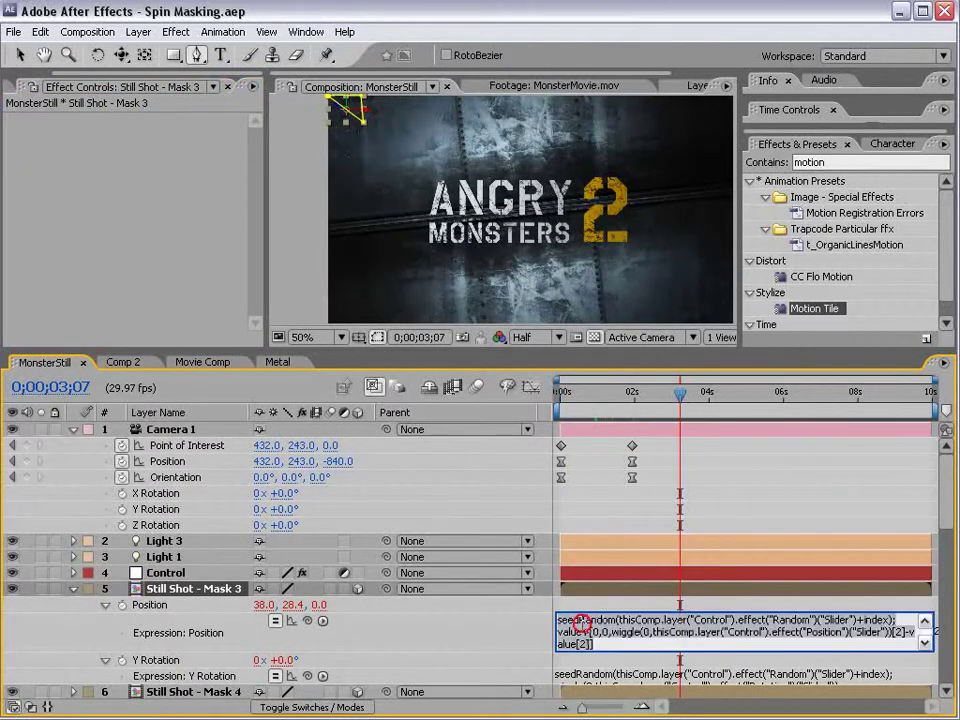
right_click(612, 630)
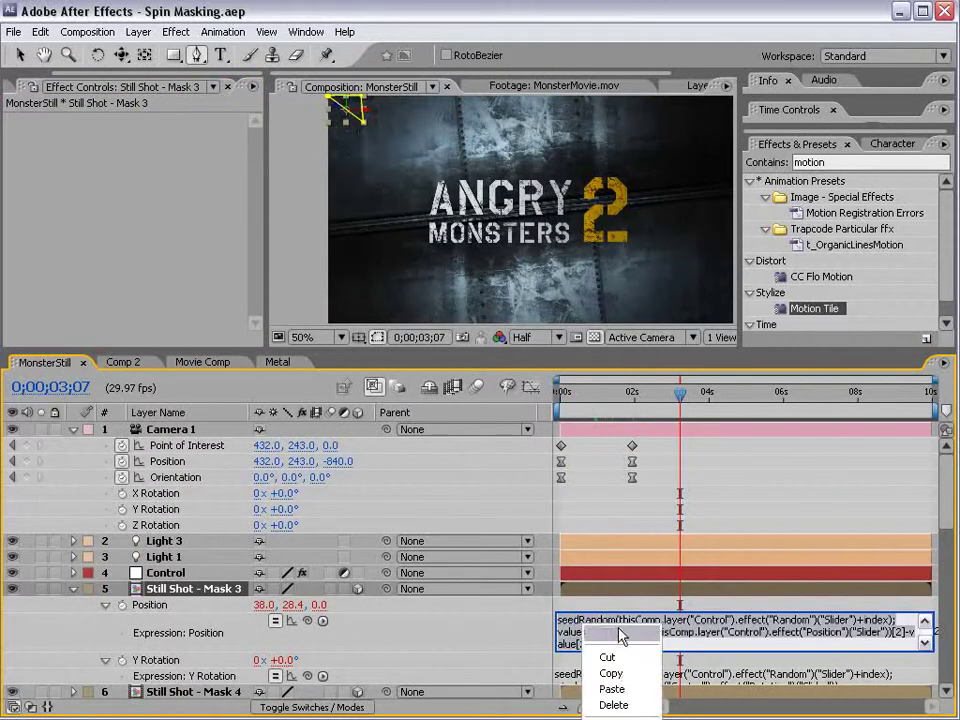
left_click(625, 670)
Collapse the Black Solid 5 and Null 4 layers in the Metal composition, close its timeline and return to Movie Comp.
left_click(278, 362)
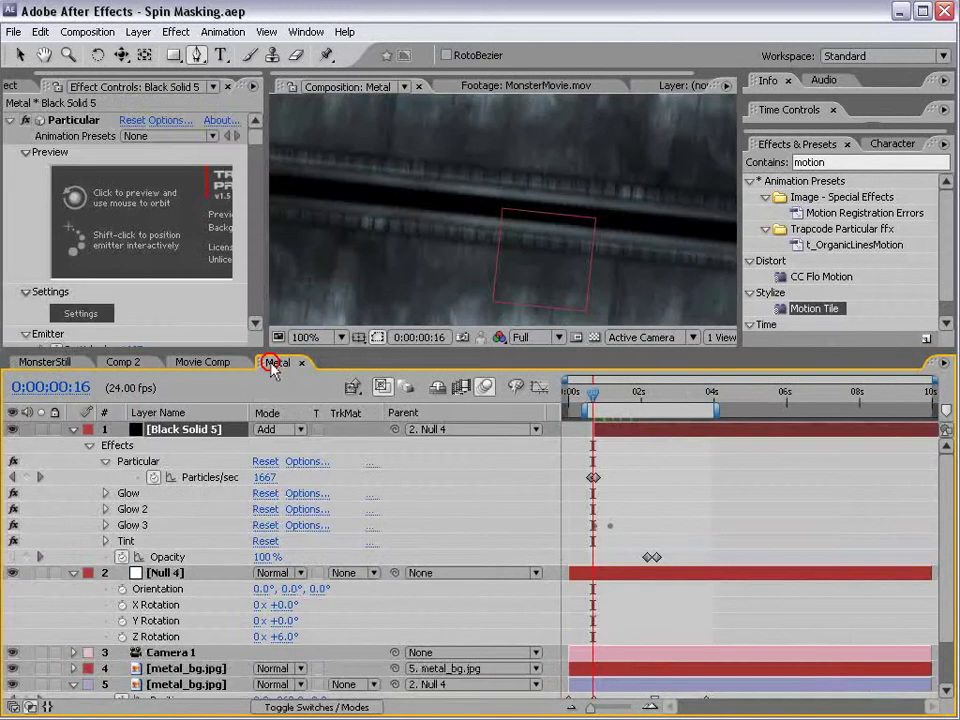
left_click(73, 429)
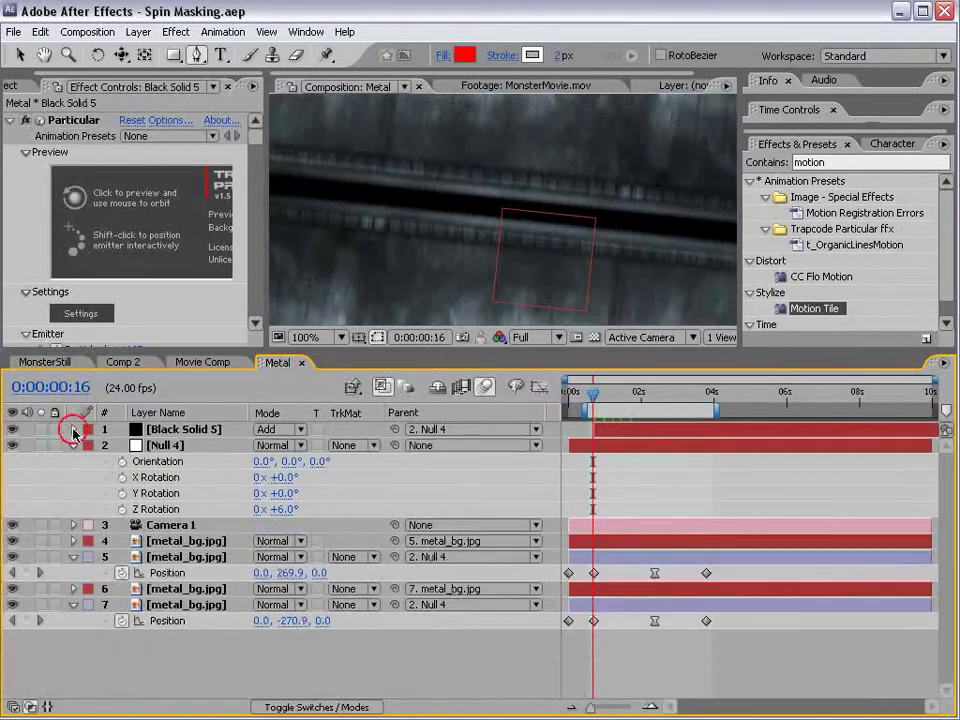
left_click(73, 445)
left_click(203, 362)
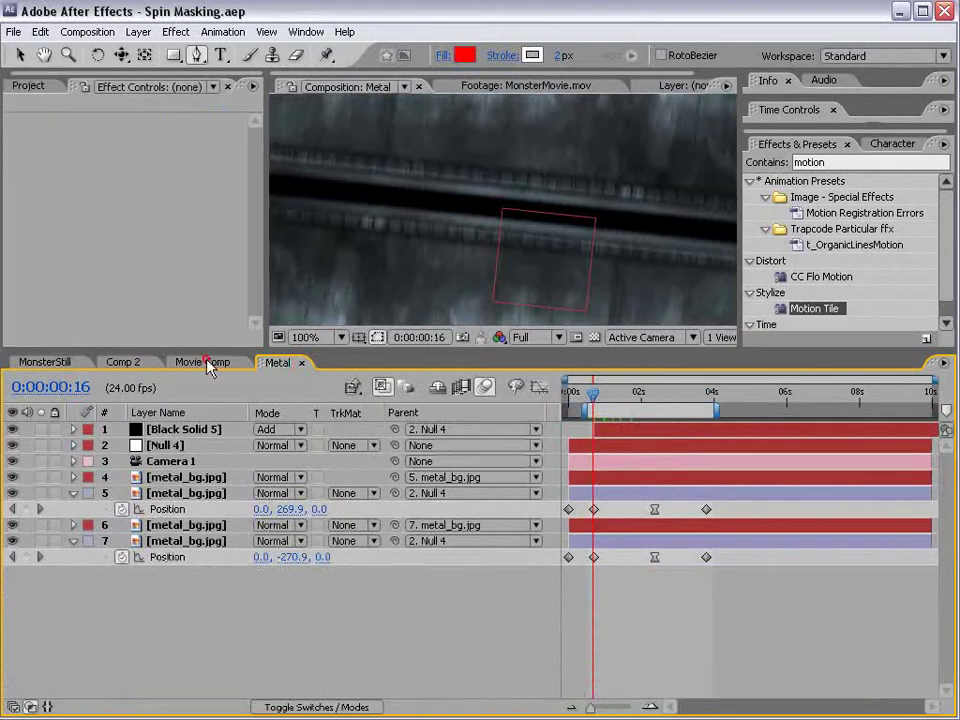
left_click(288, 363)
left_click(300, 362)
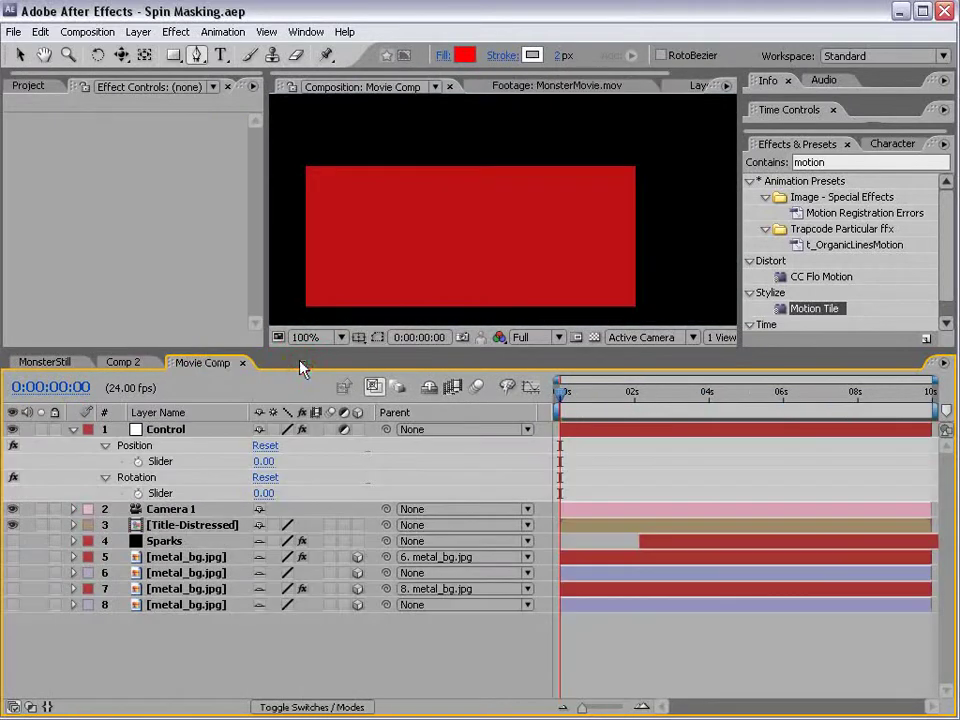
Make the Title-Distressed layer 3D and replace its default Position expression with the copied seedRandom and wiggle expression.
left_click(190, 525)
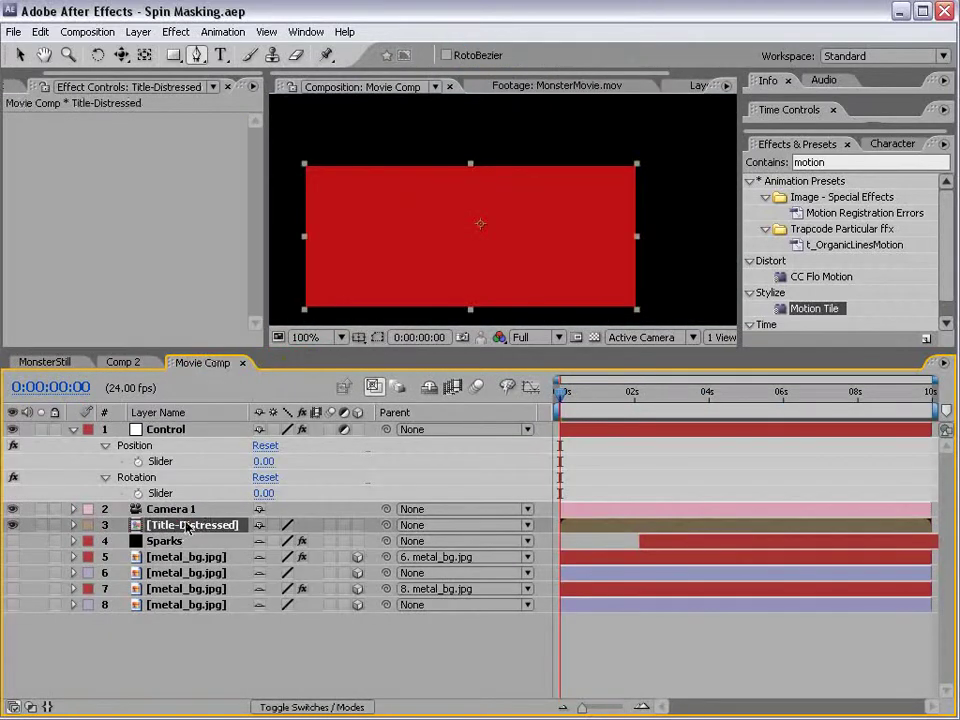
key("p")
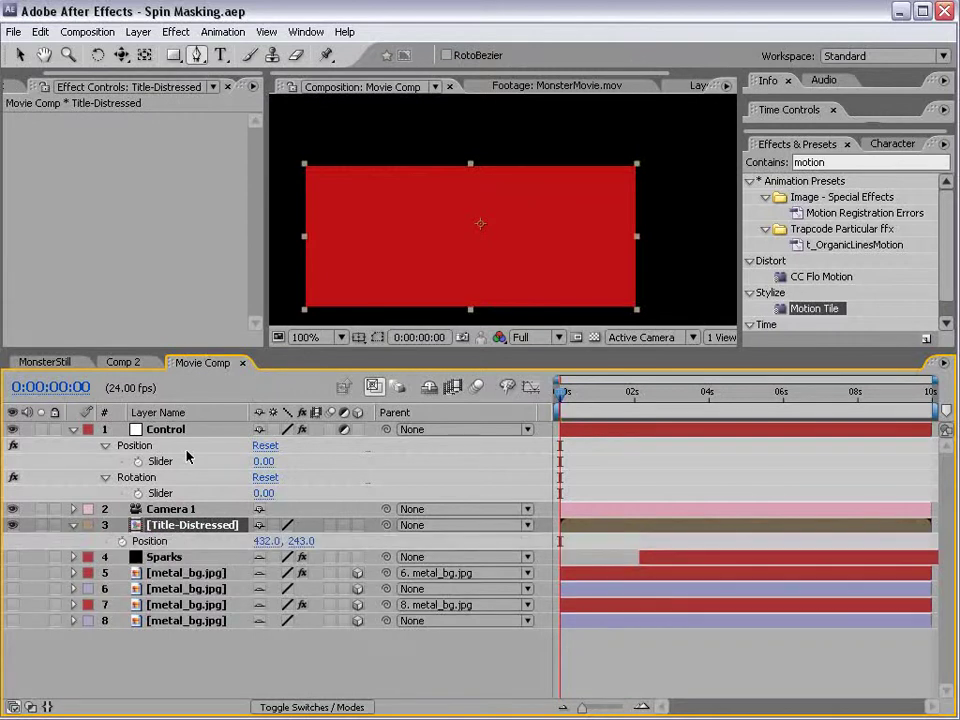
left_click(357, 525)
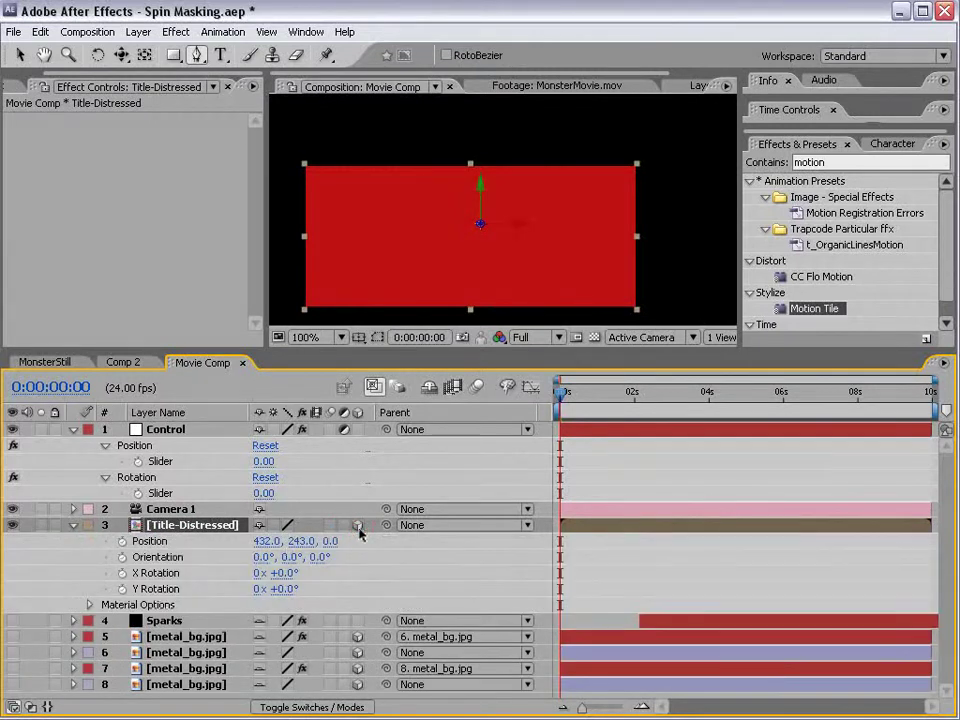
left_click(122, 541, "alt")
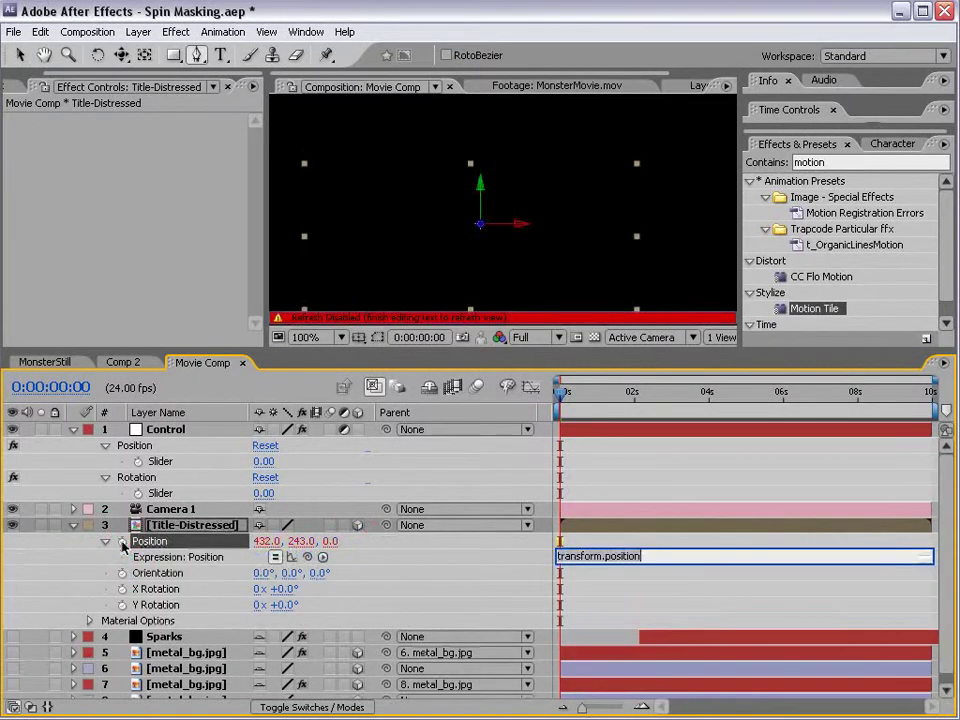
right_click(578, 553)
left_click(632, 634)
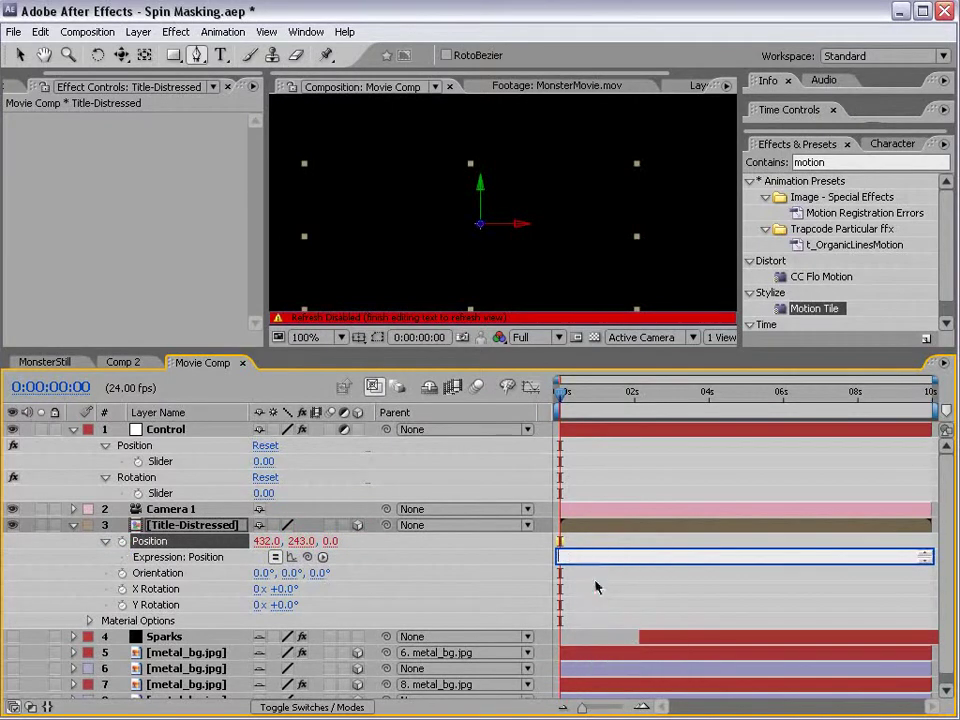
key("ctrl+v")
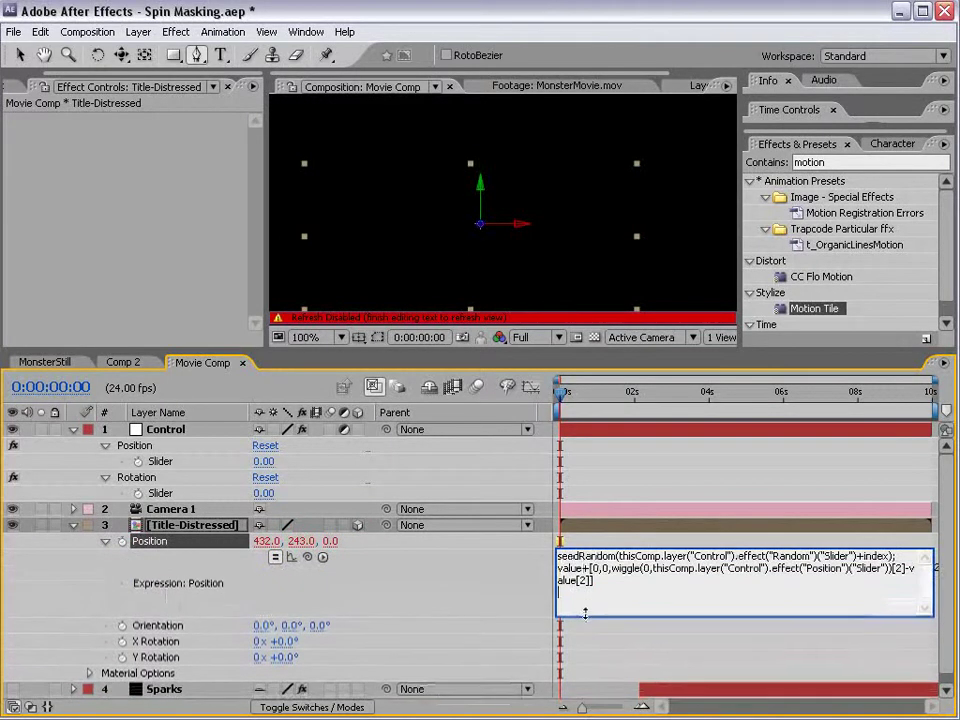
Hide the Parent column in Movie Comp's timeline and move the current time to 0:00:08:04.
right_click(490, 413)
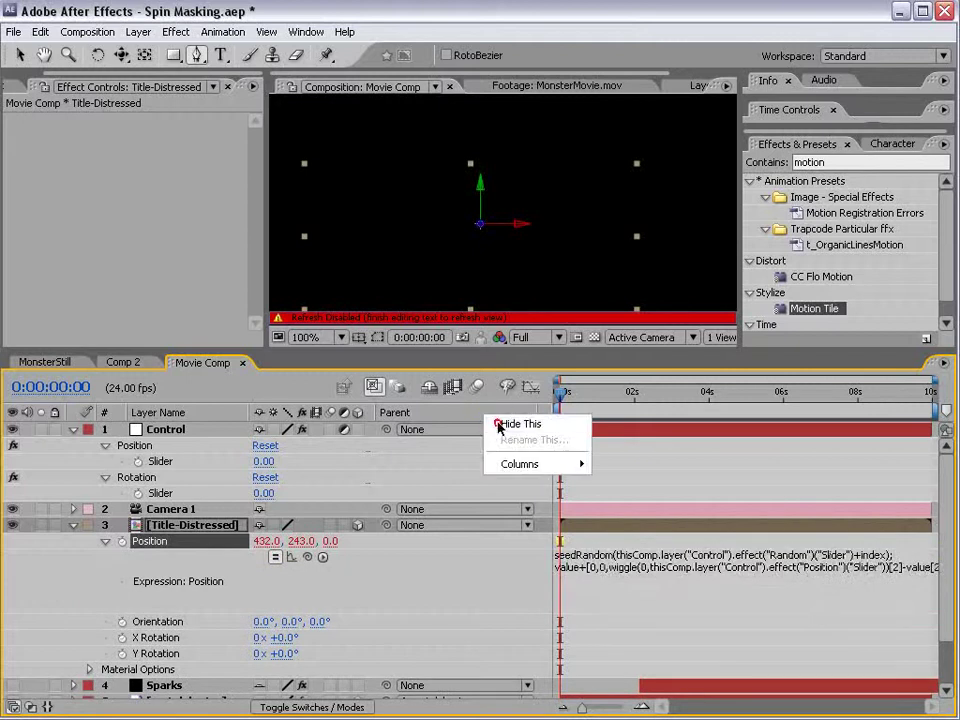
left_click(499, 426)
left_click_drag(432, 400, 836, 441)
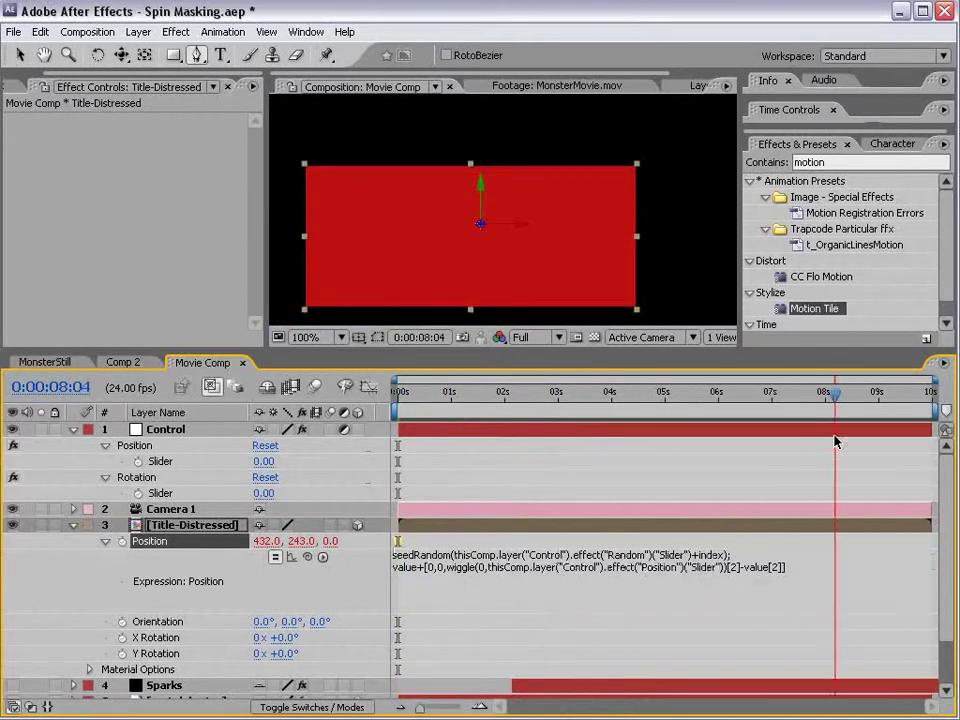
Copy the Y Rotation expression from Still Shot - Mask 3 in MonsterStill and apply it to Title-Distressed's Y Rotation in Movie Comp.
left_click(45, 361)
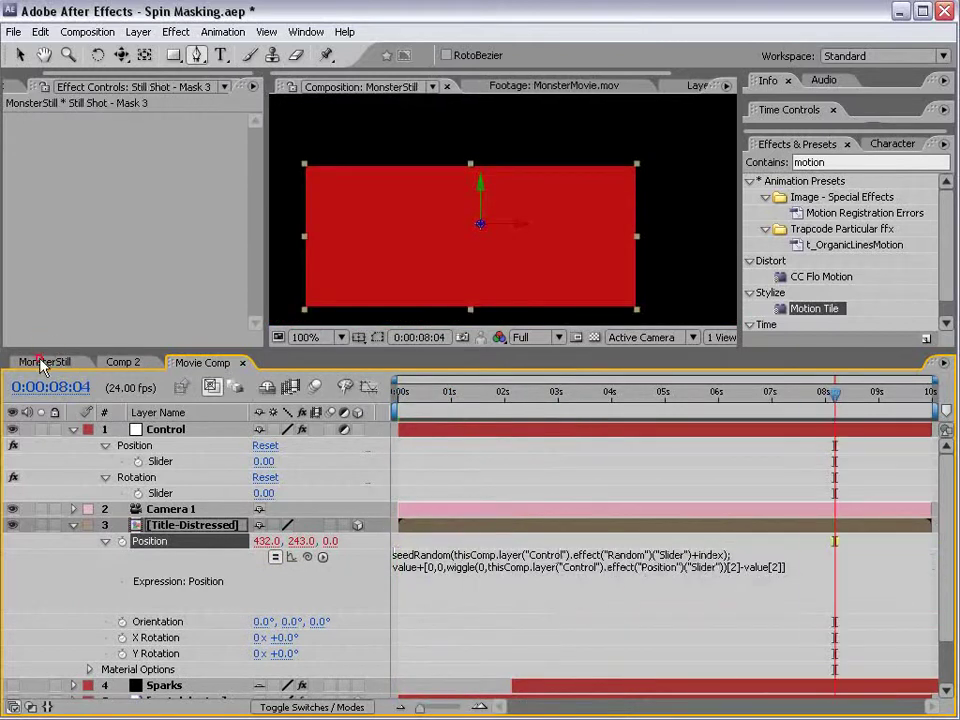
left_click(585, 678)
key("ctrl+c")
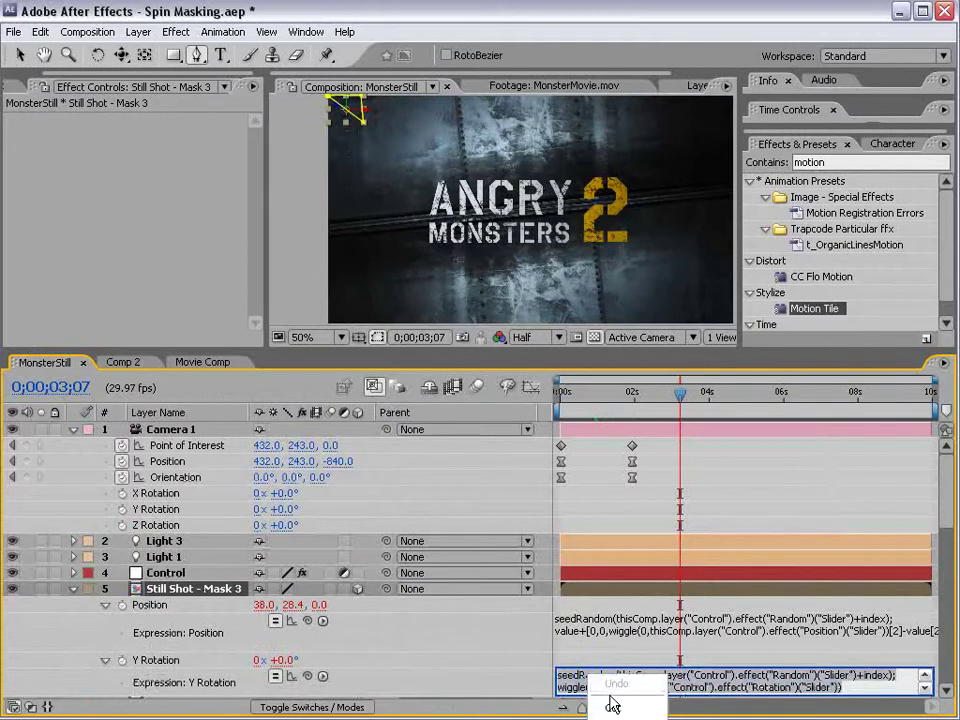
left_click(215, 363)
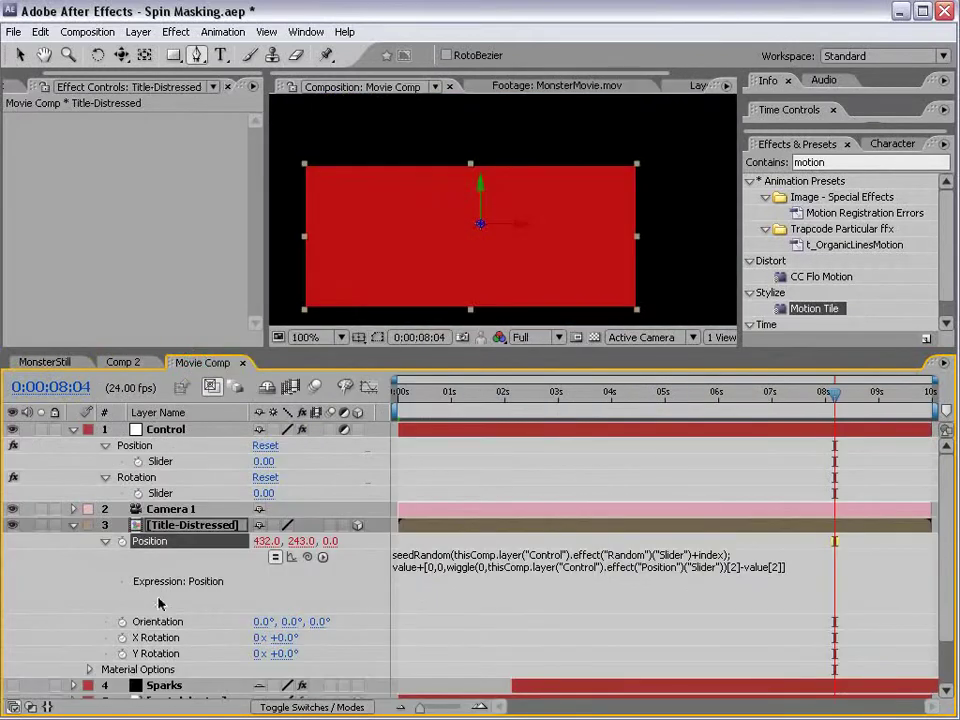
left_click(121, 653, "alt")
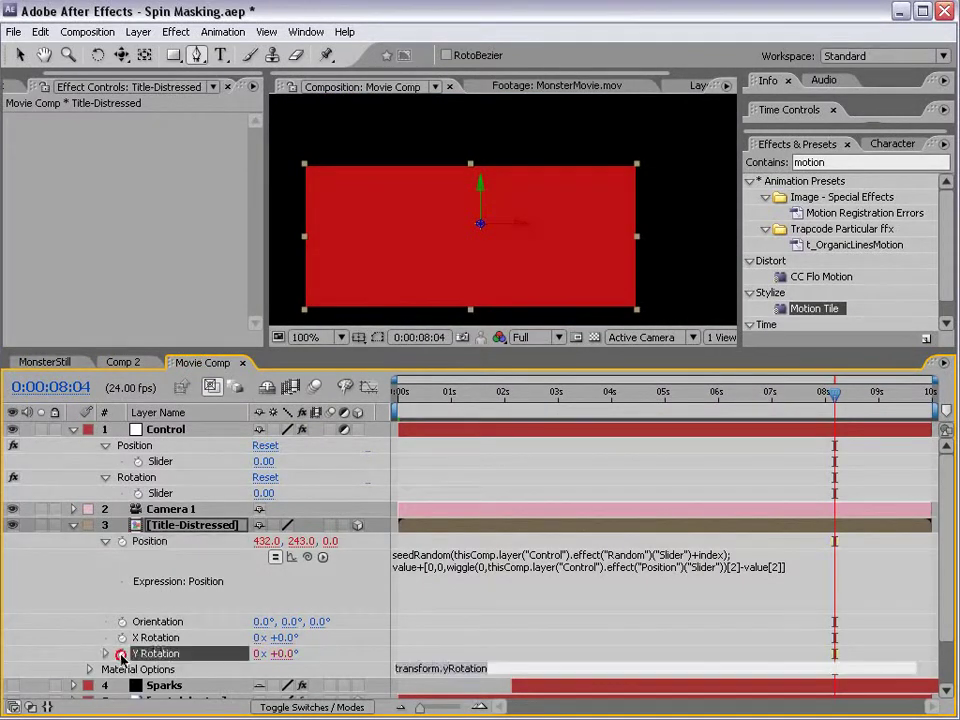
right_click(495, 668)
left_click(520, 719)
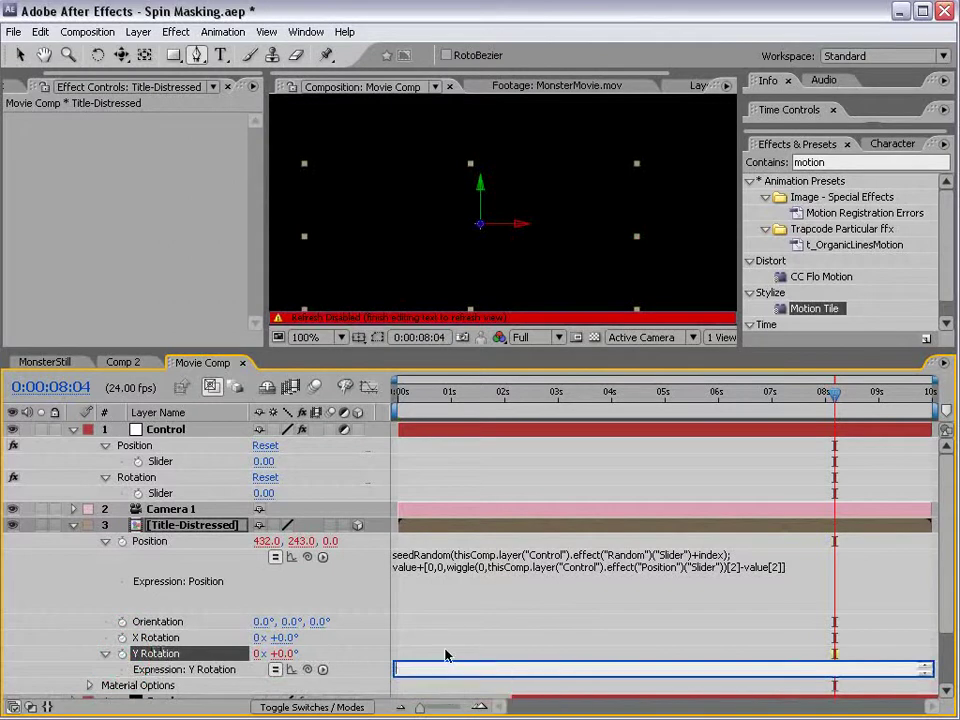
left_click(441, 655)
Move to 0:00:03:18, collapse Title-Distressed, hide Deep Red Solid 1 inside its composition and return to Movie Comp.
left_click_drag(428, 395, 598, 395)
left_click(73, 525)
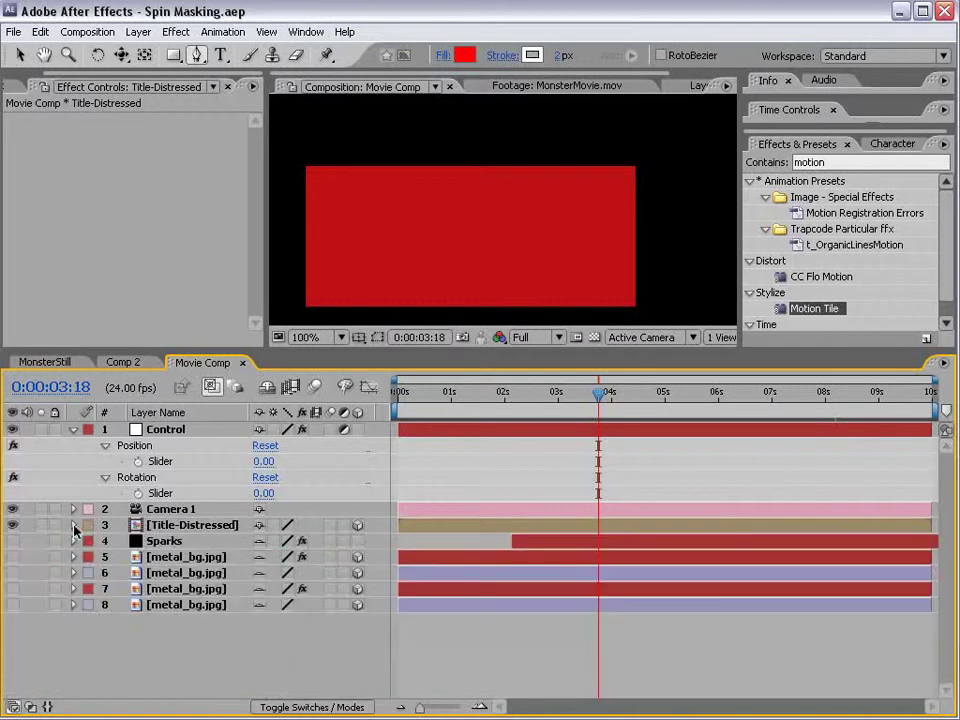
left_click(165, 527)
double_click(172, 525)
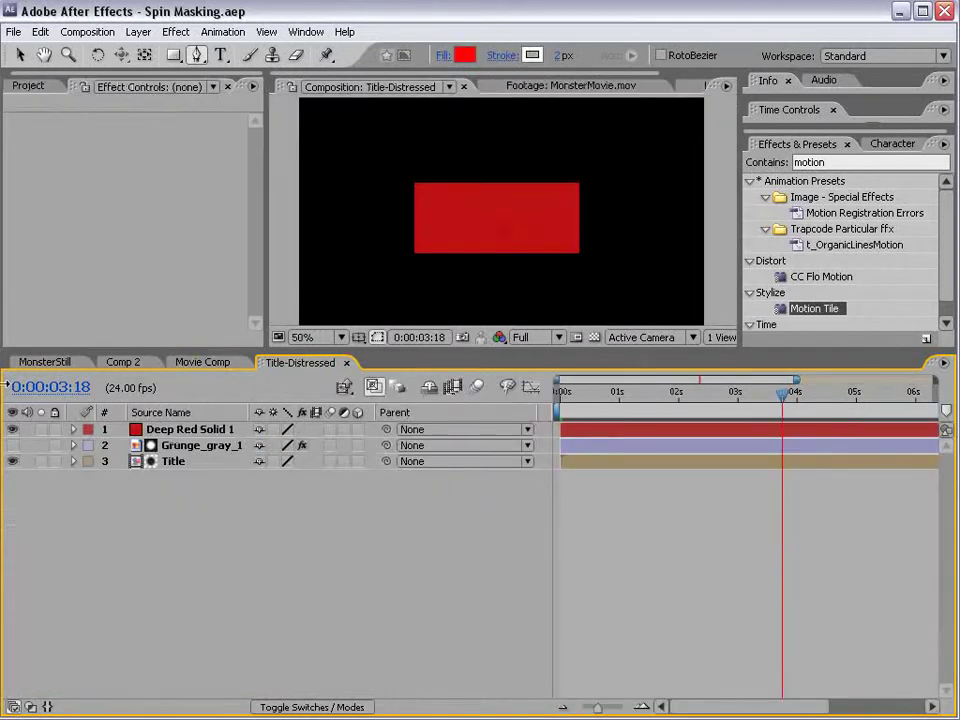
left_click(12, 429)
left_click(222, 363)
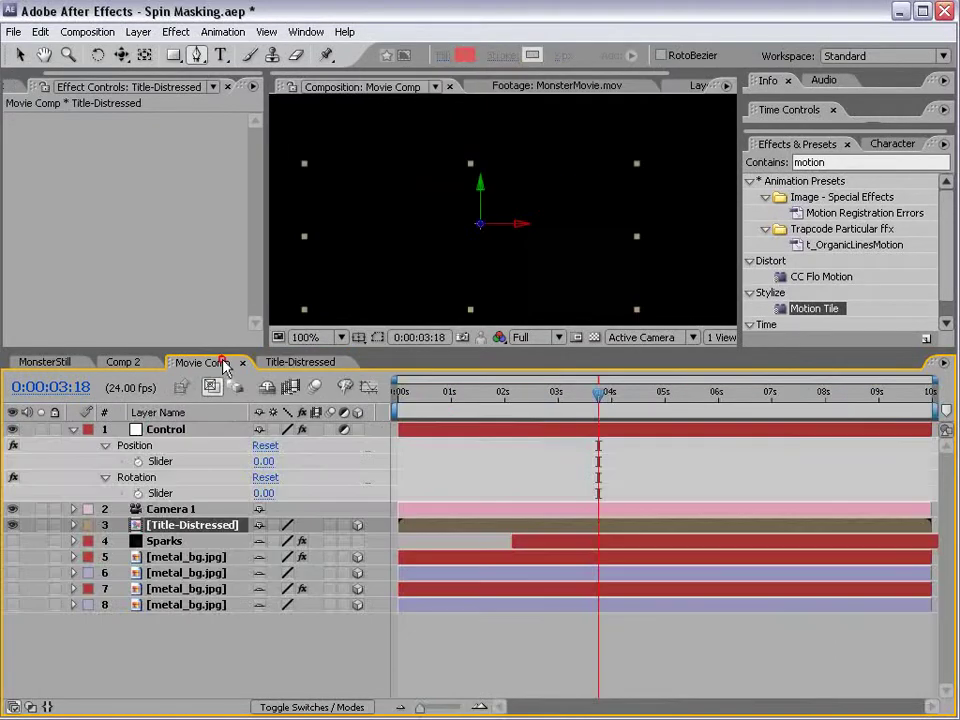
Check the title briefly against the transparency grid, then select the Title-Distressed layer in Movie Comp.
left_click(374, 337)
left_click(374, 337)
left_click(160, 509)
left_click(180, 526)
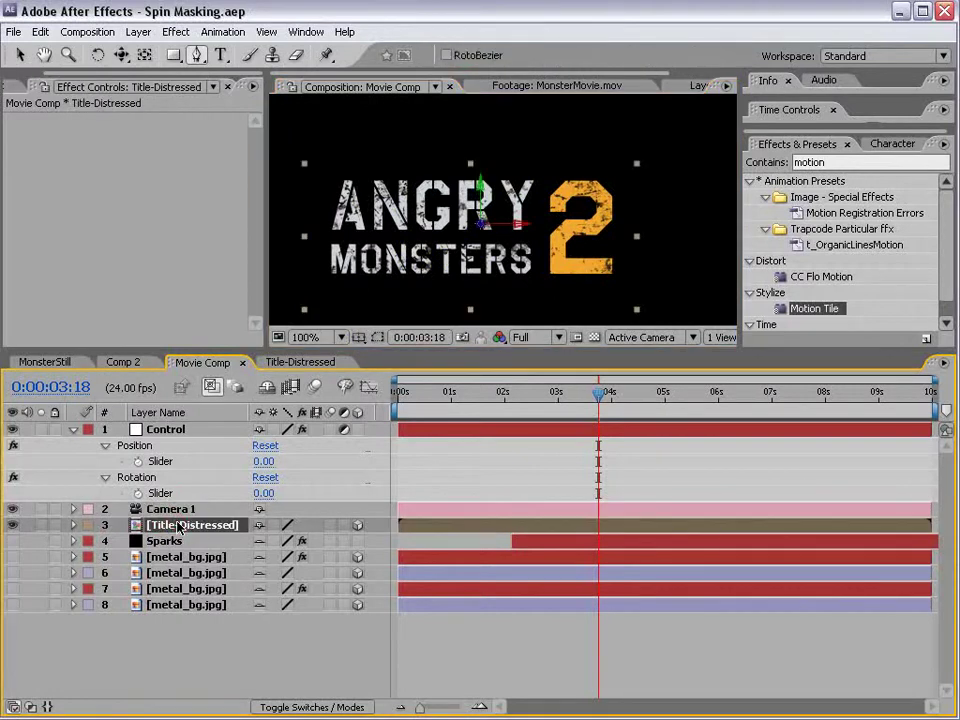
left_click(13, 33)
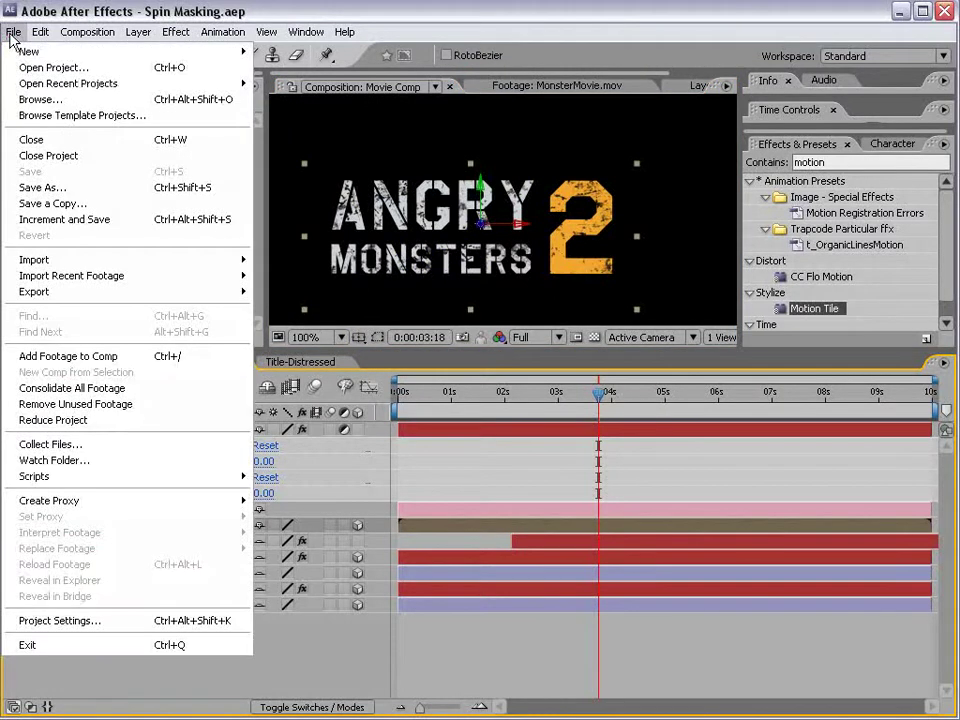
left_click(13, 33)
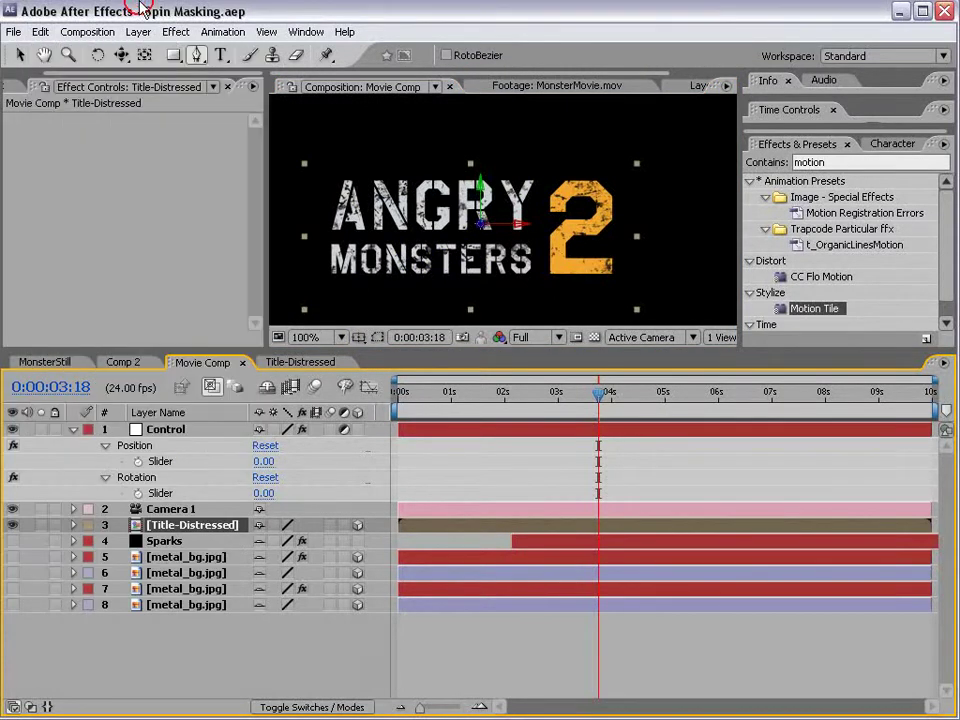
In MasksToLayers.jsx, set the variable WANT_TO_MOVE_ANCHOR_POINT_TO_MASK_CENTER_FOR_THE_NEW_LAYERS to true in the script editor and save the script.
left_click(13, 33)
mouse_move(60, 478)
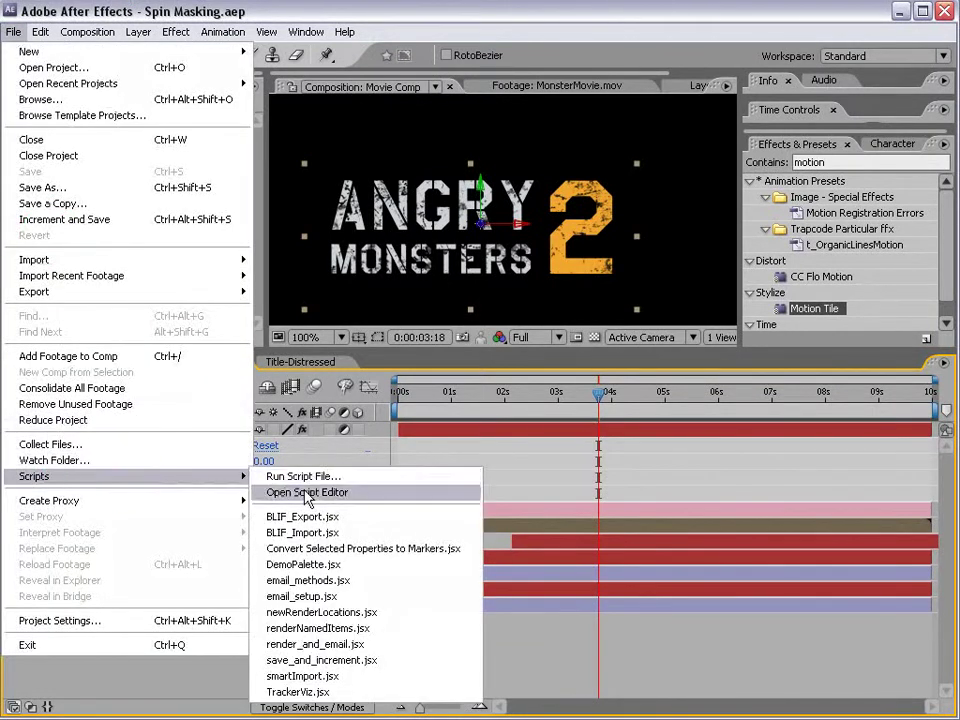
left_click(305, 494)
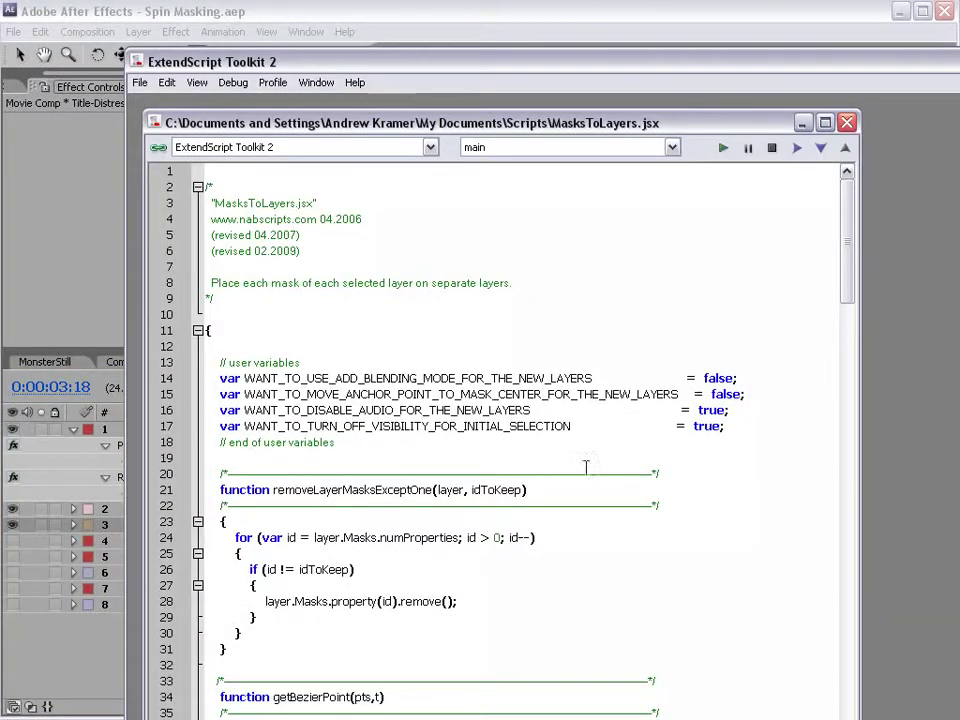
key("BackSpace")
key("BackSpace")
key("BackSpace")
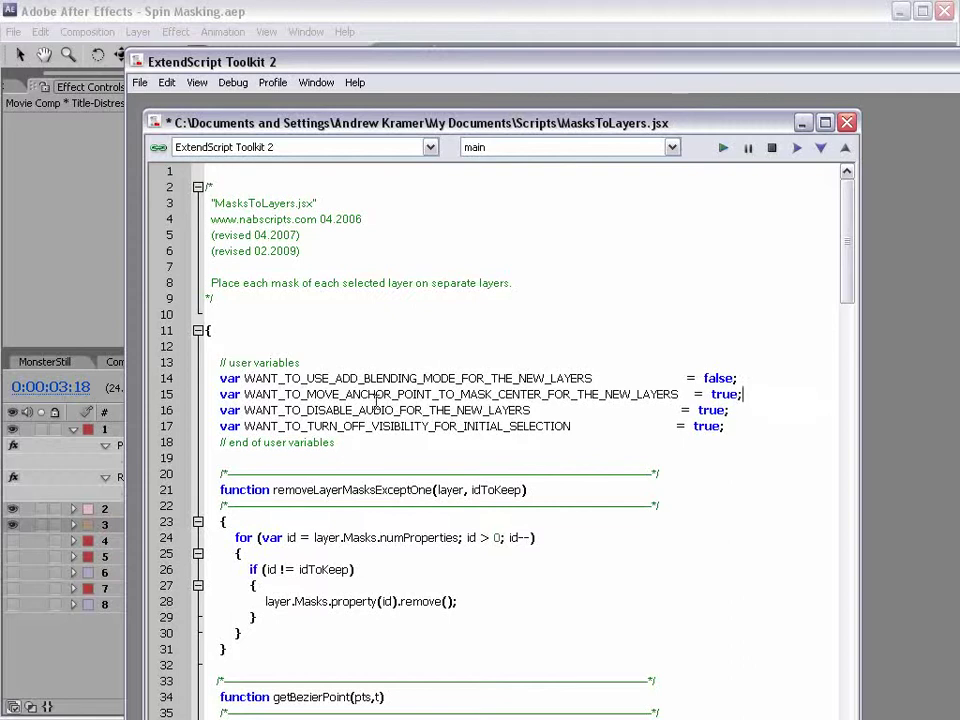
left_click(141, 83)
left_click(176, 151)
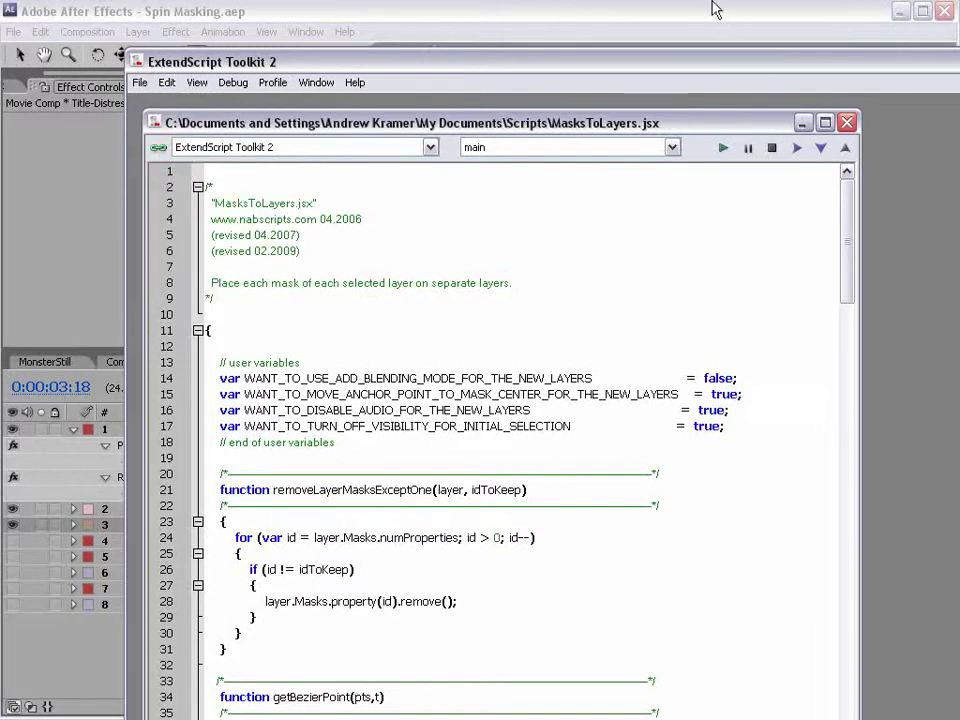
Return to After Effects, run the MasksToLayers.jsx script on Title-Distressed and check the generated layers in the timeline.
left_click(716, 9)
left_click(12, 31)
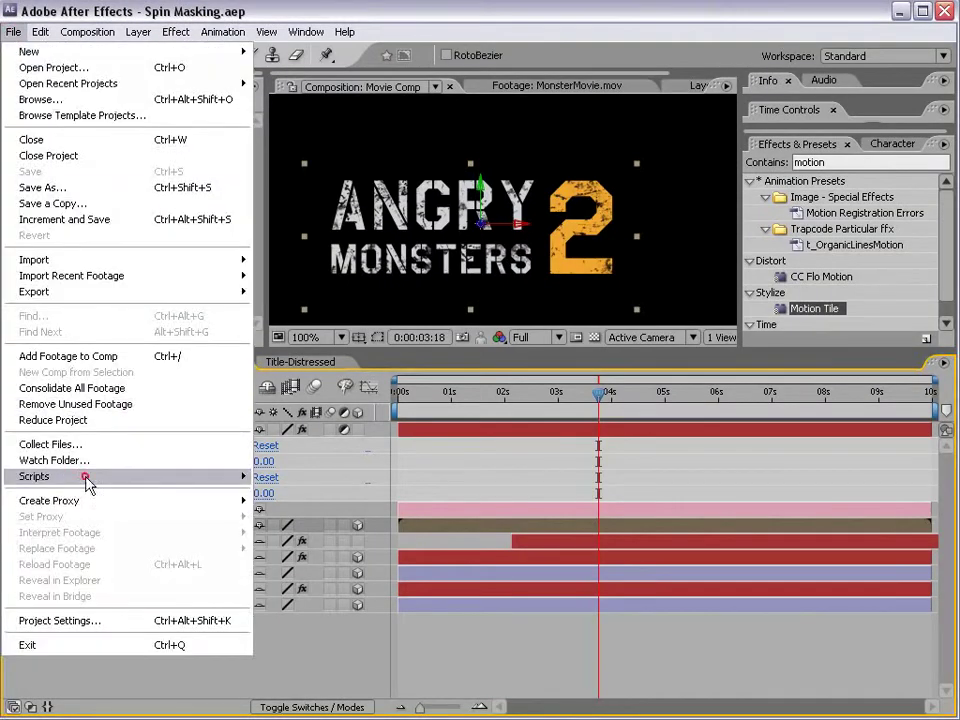
mouse_move(86, 477)
left_click(303, 477)
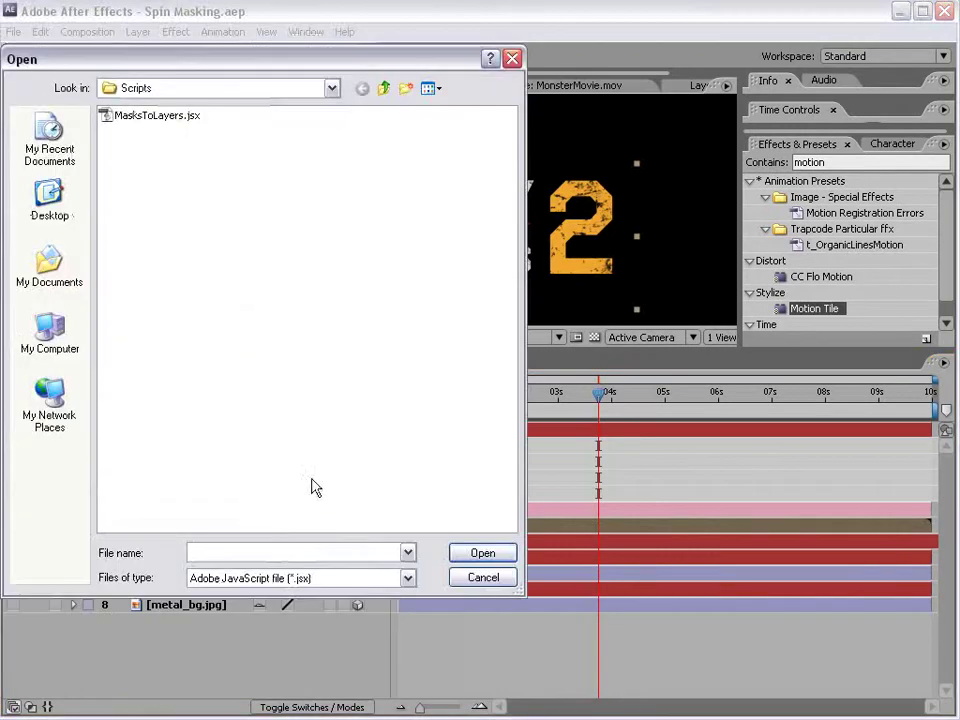
left_click(160, 117)
left_click(484, 556)
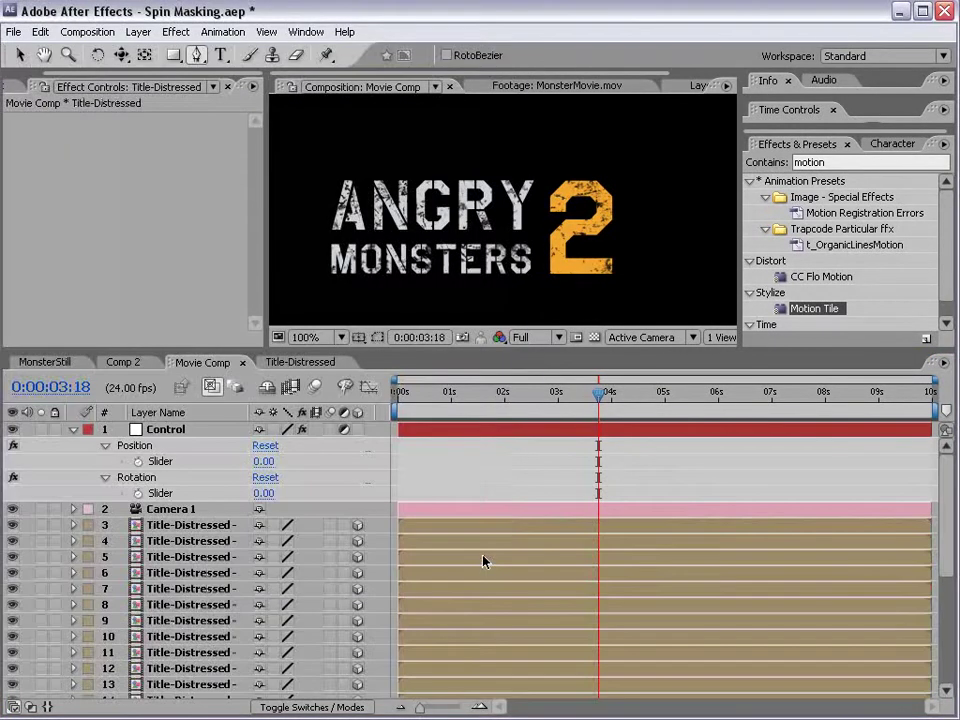
left_click_drag(150, 350, 357, 254)
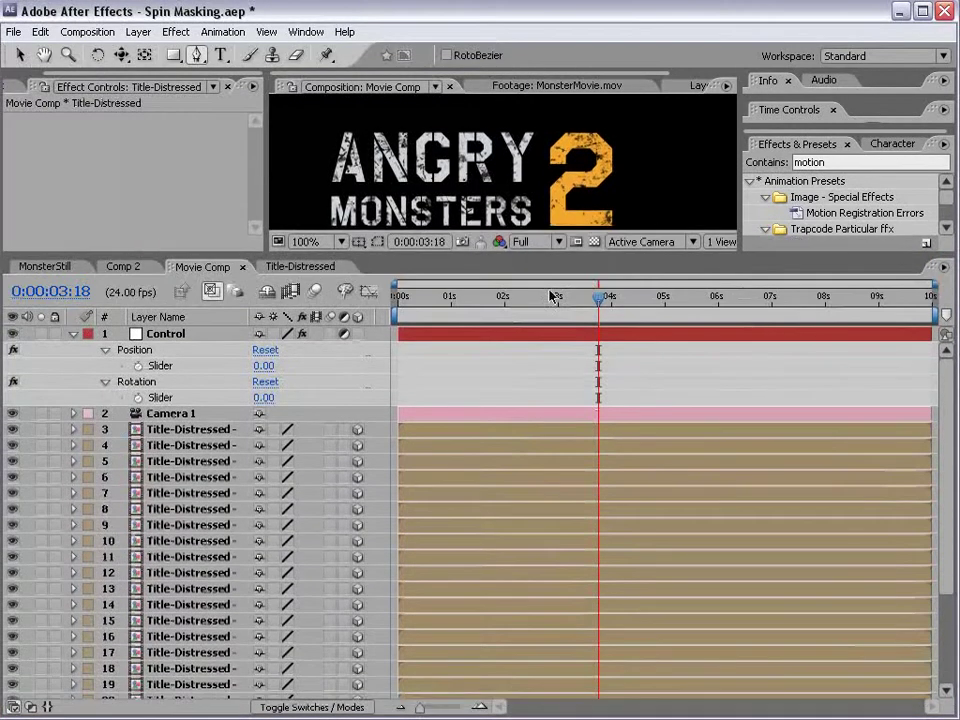
left_click_drag(948, 418, 938, 548)
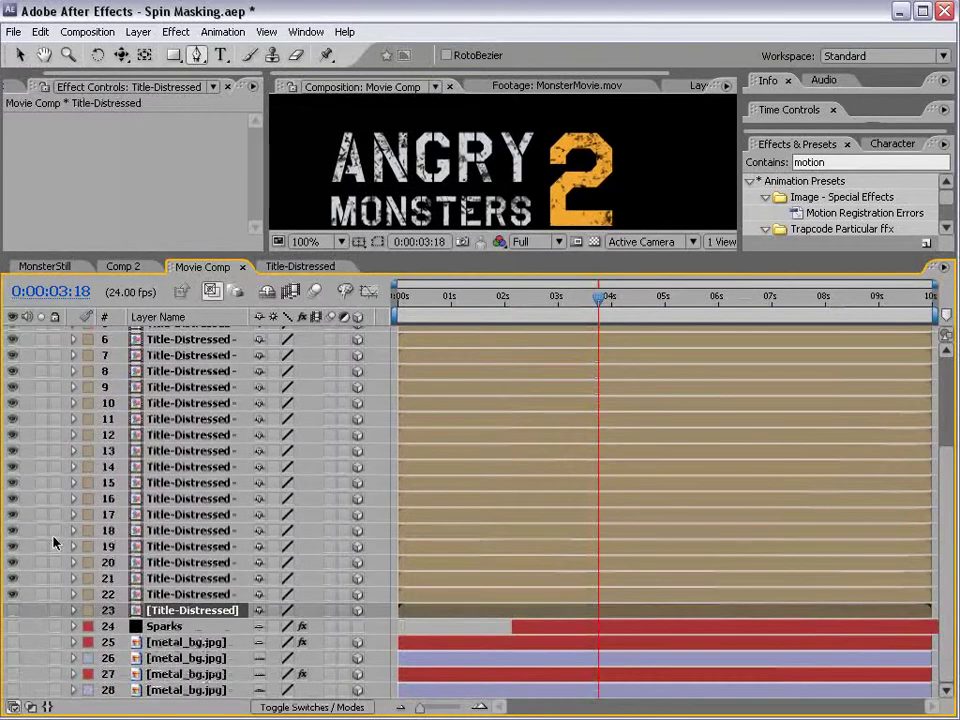
left_click(140, 594)
left_click(83, 612)
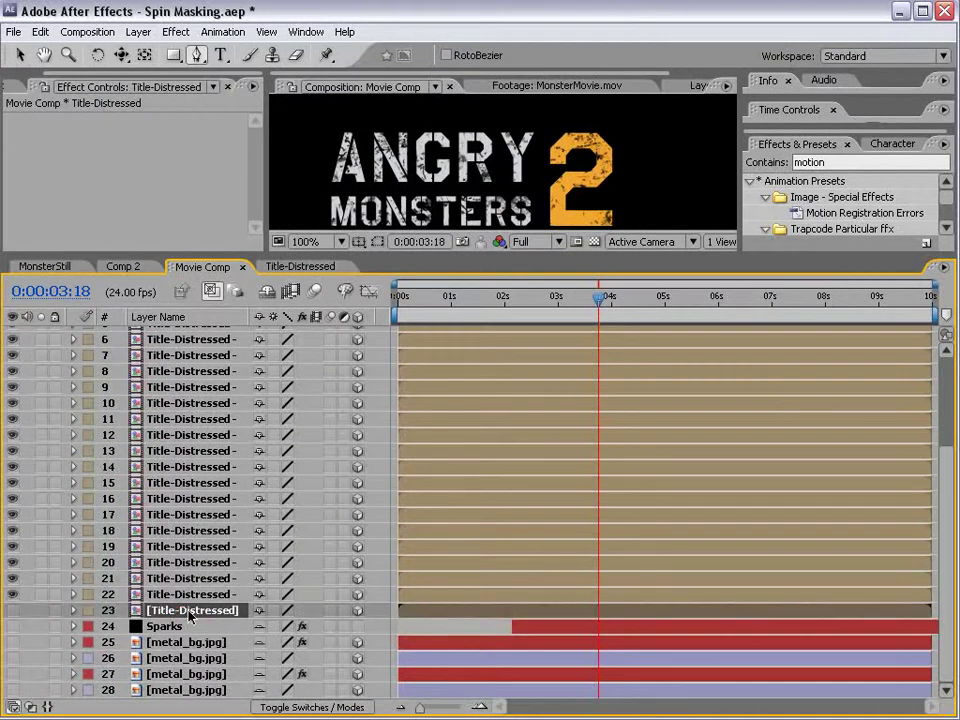
scroll(915, 610, "up", 5)
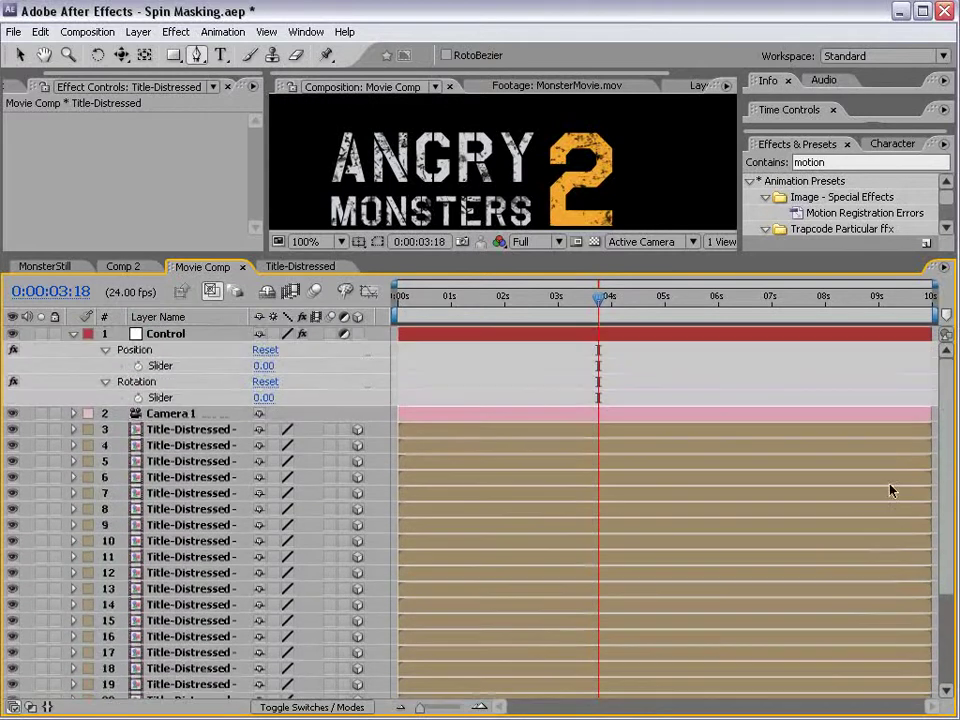
left_click_drag(441, 252, 441, 382)
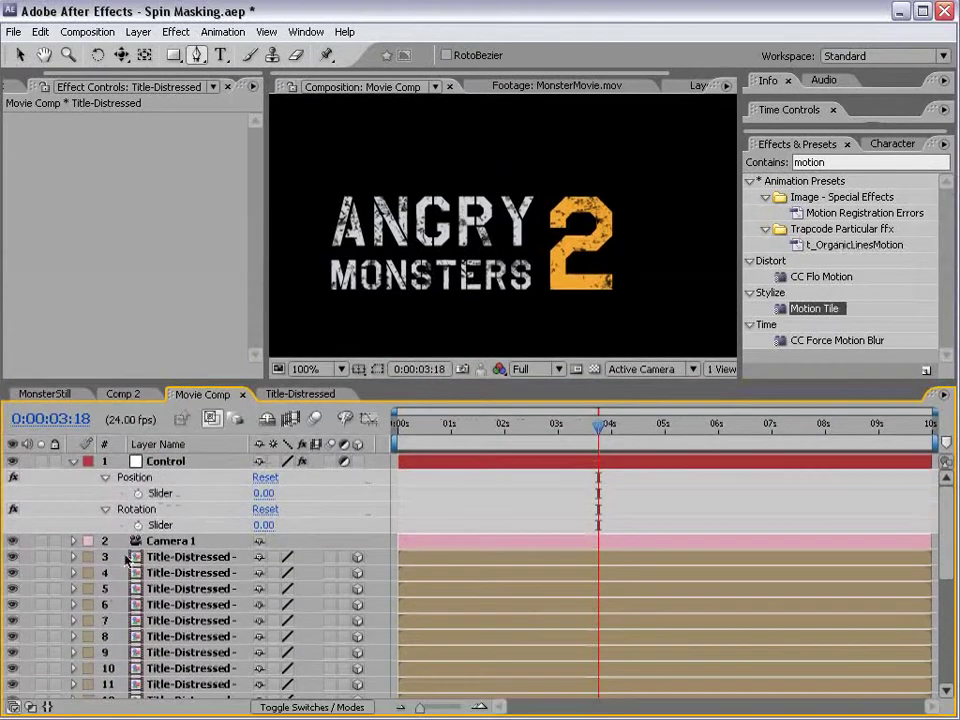
Reveal the Control layer's effects and add Easy Ease keyframes to the Position and Rotation sliders at 0:00:02:01.
left_click(165, 461)
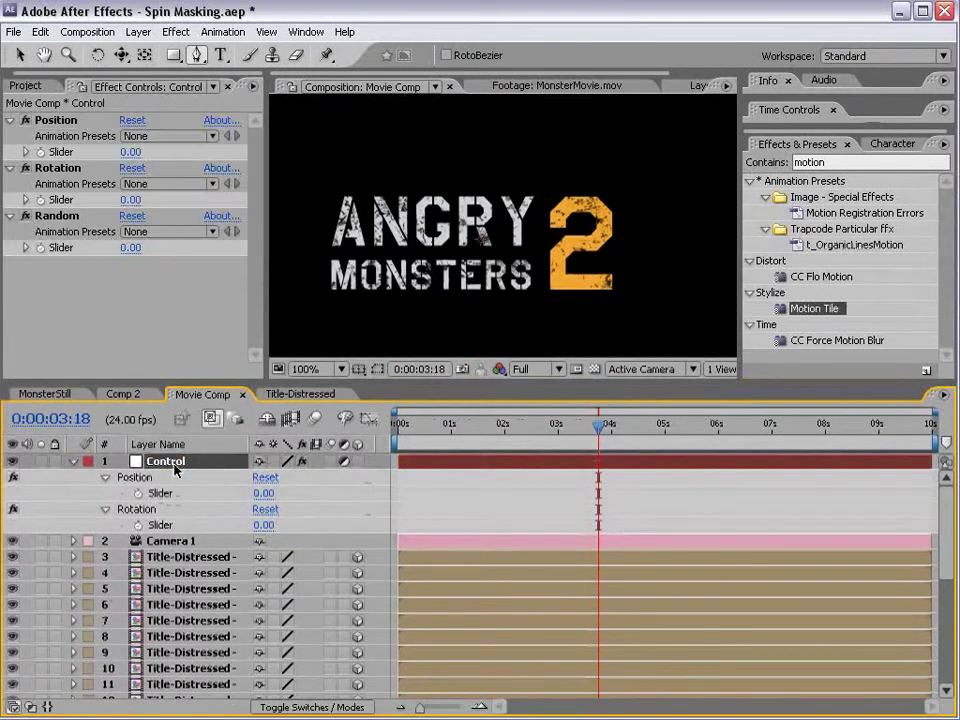
key("e")
left_click(106, 494)
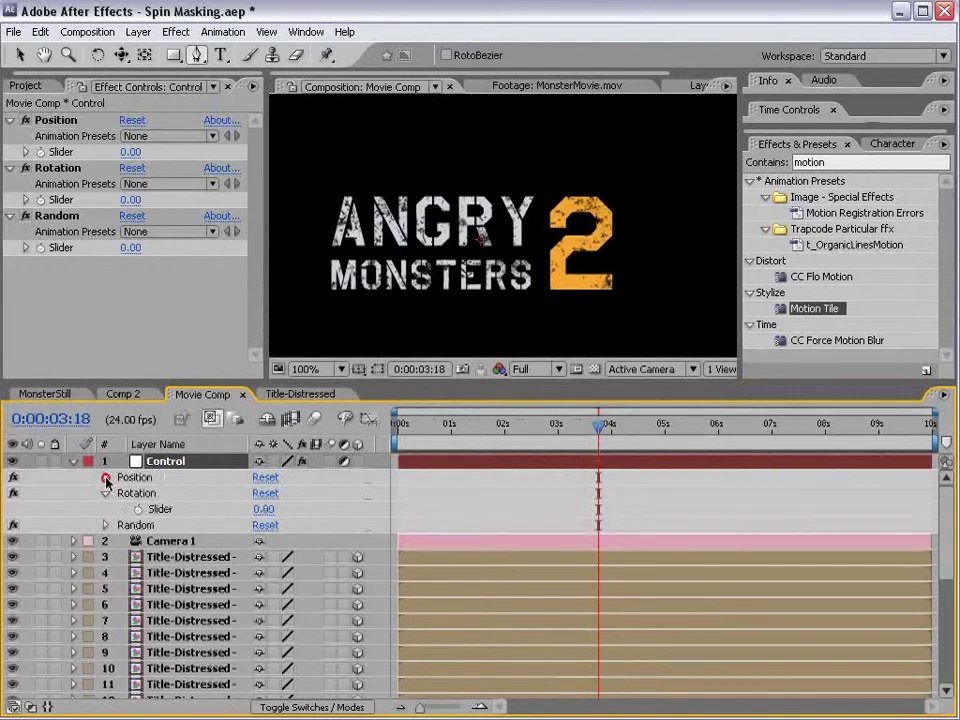
left_click(106, 477)
mouse_move(489, 424)
left_mouse_down()
mouse_move(471, 425)
mouse_move(507, 432)
left_mouse_up()
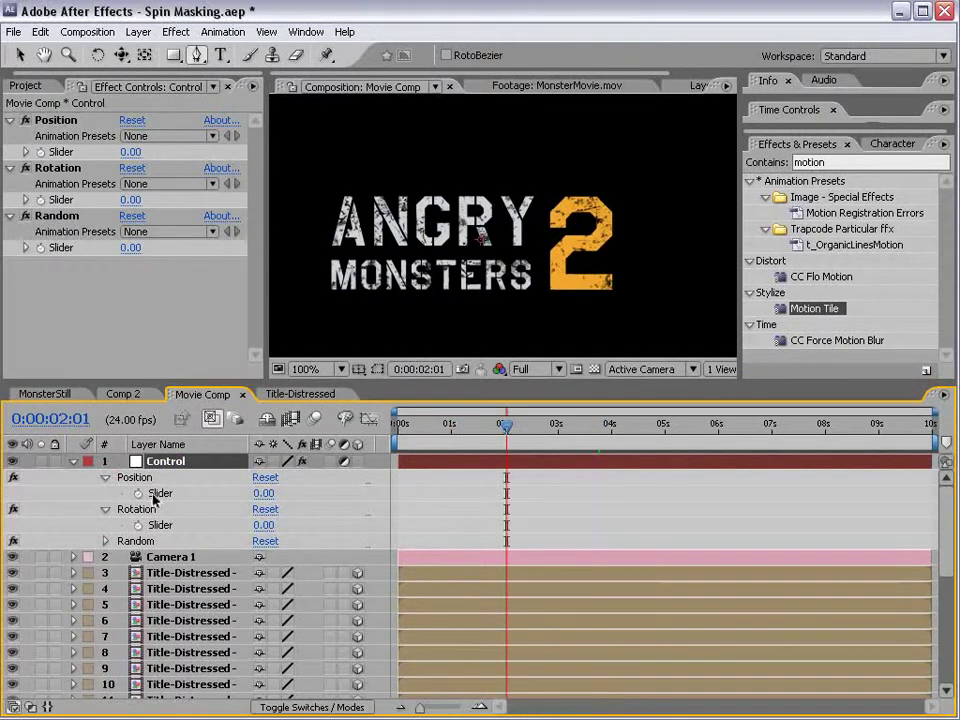
left_click(138, 493)
left_click(138, 525)
left_click_drag(491, 487, 520, 528)
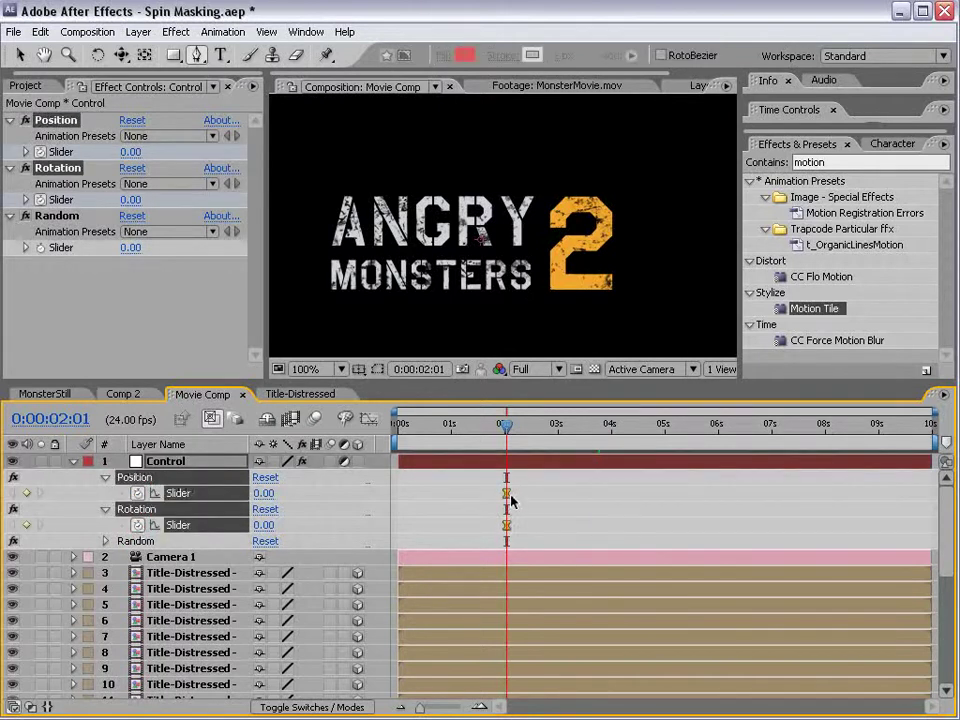
Set Control's Position slider to 3244 at 0:00:00:00.
left_click_drag(507, 430, 440, 450)
key("Home")
left_click_drag(263, 493, 760, 460)
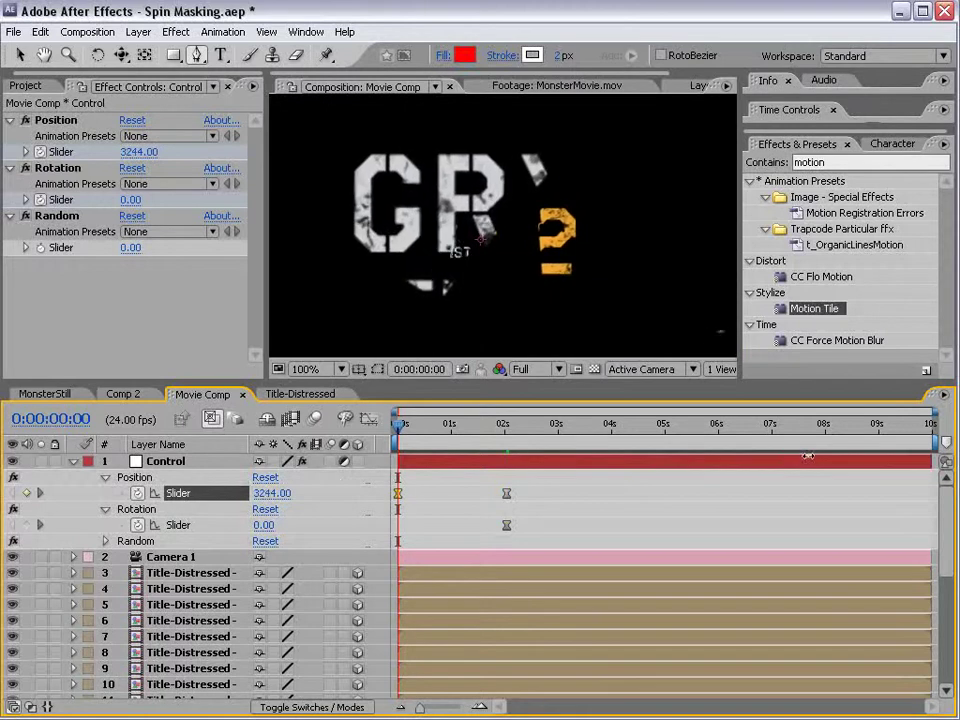
Keyframe Control's Position and Rotation sliders at 0:00:04:01, and set both to 409 at 0:00:05:18.
left_click(434, 430)
left_click_drag(434, 430, 613, 437)
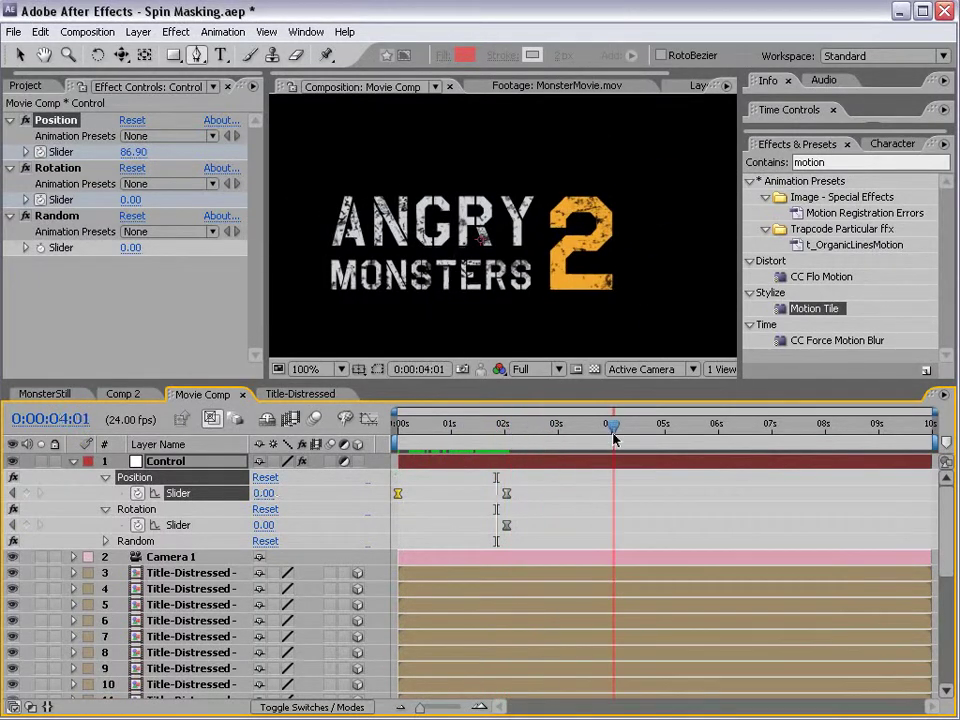
left_click(25, 525)
left_click_drag(611, 425, 705, 425)
left_click_drag(262, 495, 634, 486)
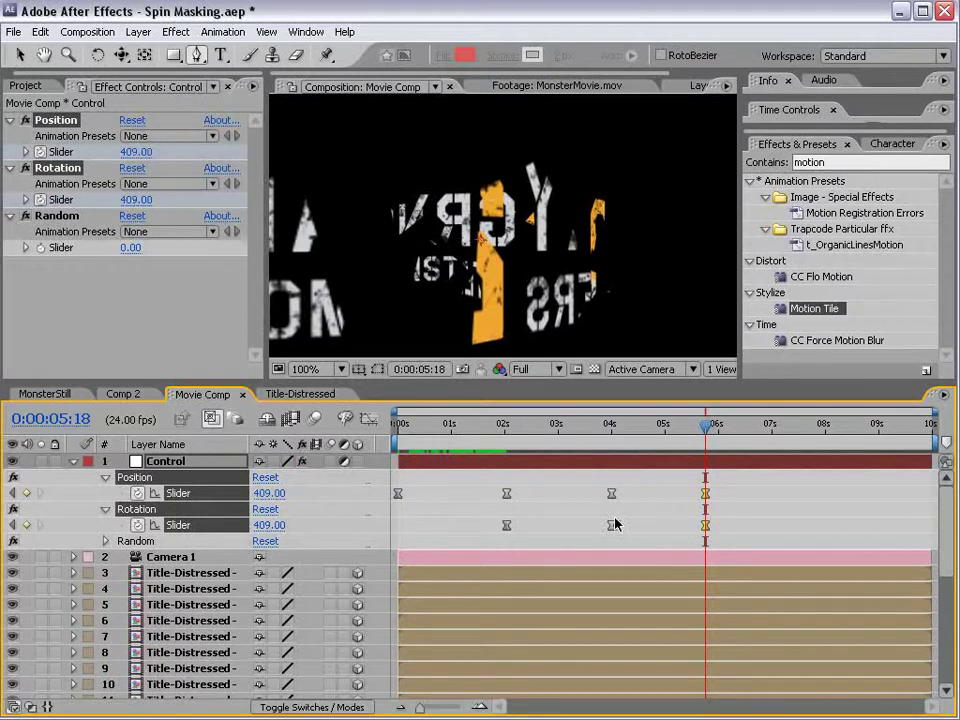
At 0:00:00:00, set Control's Rotation slider to 383 and its Position slider to 3434, scrubbing the timeline to check the motion.
left_click_drag(706, 425, 396, 430)
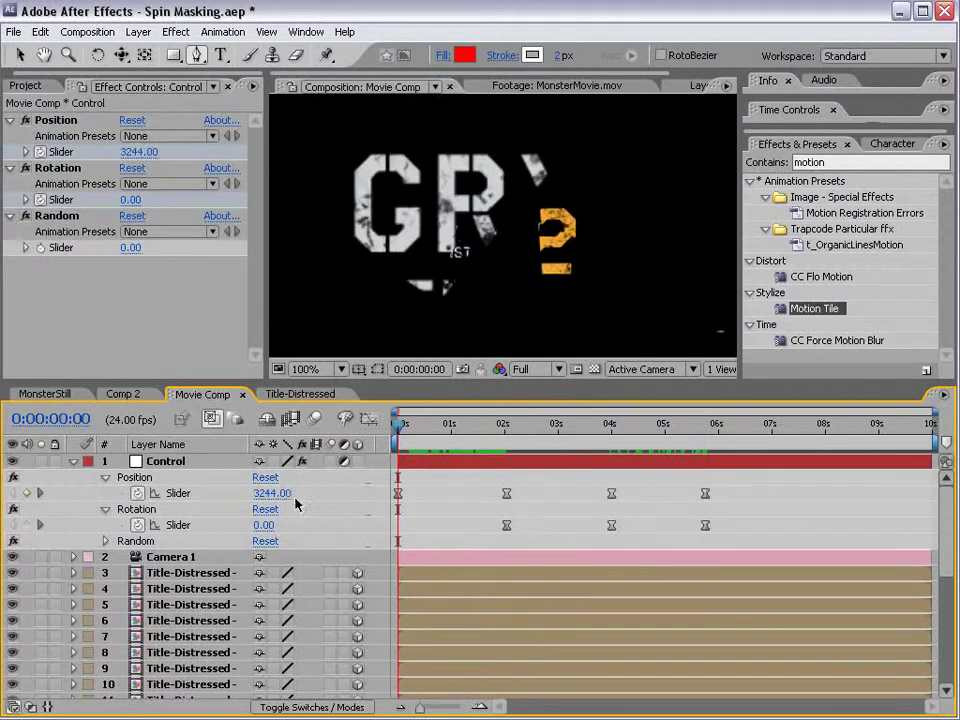
left_click_drag(259, 533, 616, 523)
left_click(416, 428)
left_click_drag(416, 428, 714, 428)
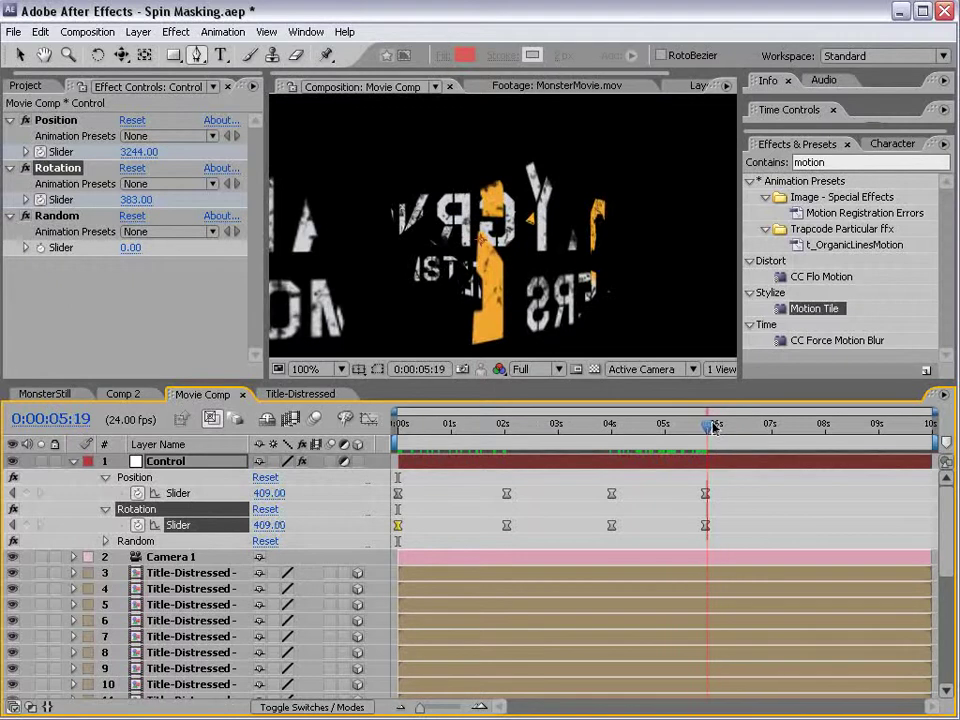
left_click_drag(262, 494, 308, 498)
left_click_drag(430, 428, 396, 428)
left_click_drag(268, 494, 291, 494)
left_click_drag(399, 428, 370, 461)
Turn on motion blur for the Title-Distressed mask layers 3 to 22 and enable it for the composition.
left_click_drag(400, 378, 313, 116)
left_click(183, 346)
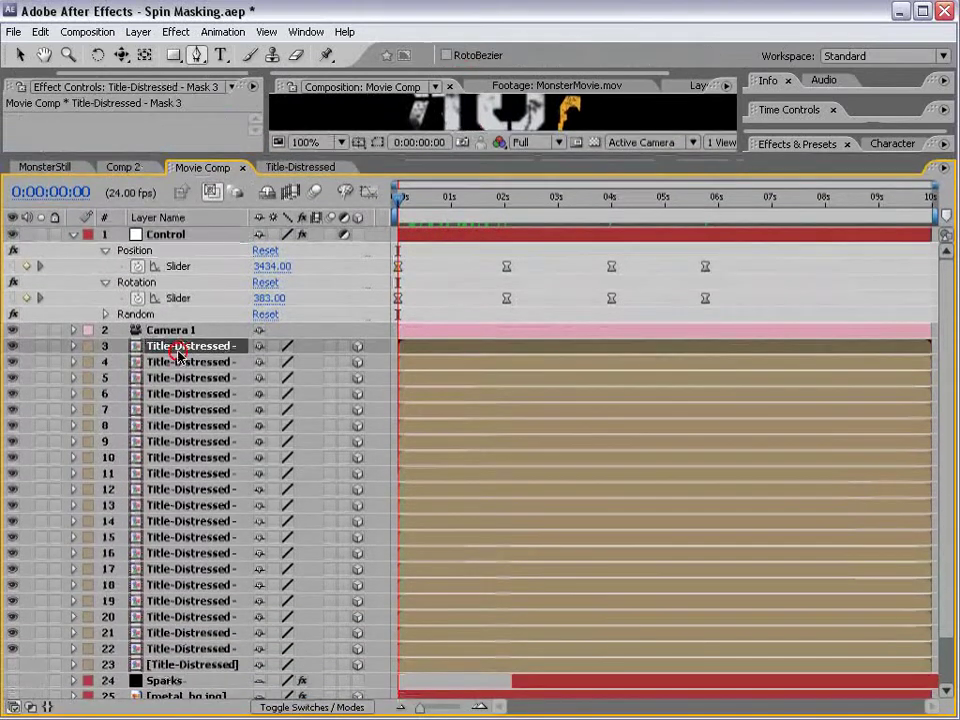
left_click(165, 648, "shift")
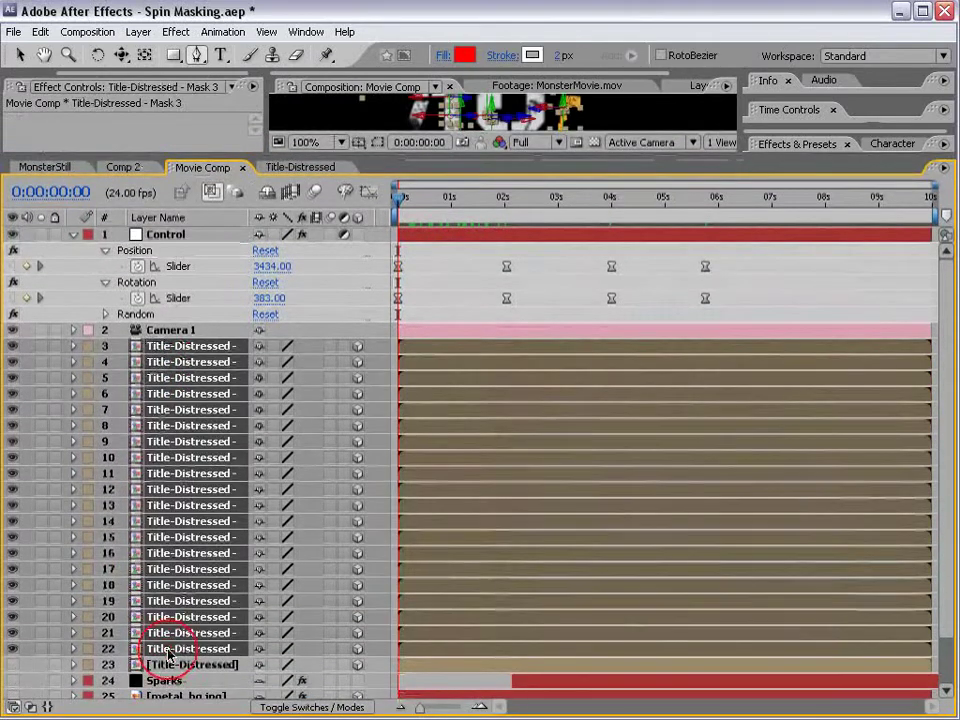
left_click(331, 347)
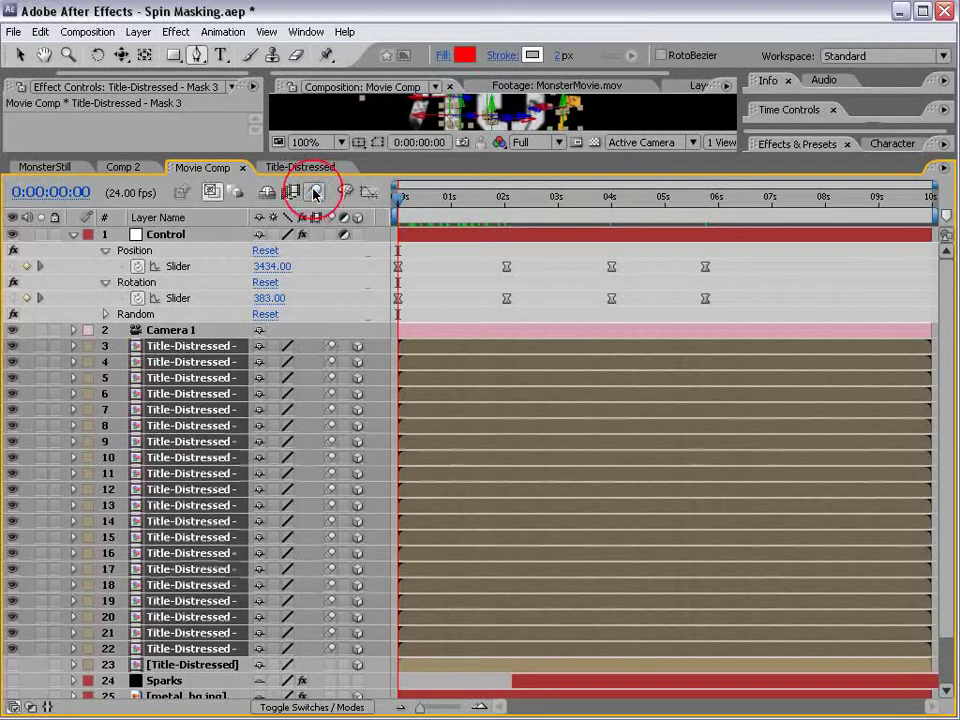
left_click_drag(298, 152, 298, 350)
left_click(414, 449)
At 0:00:02:01, make the Sparks and four metal_bg.jpg layers visible and turn off the composition's motion blur.
left_click_drag(399, 395, 500, 398)
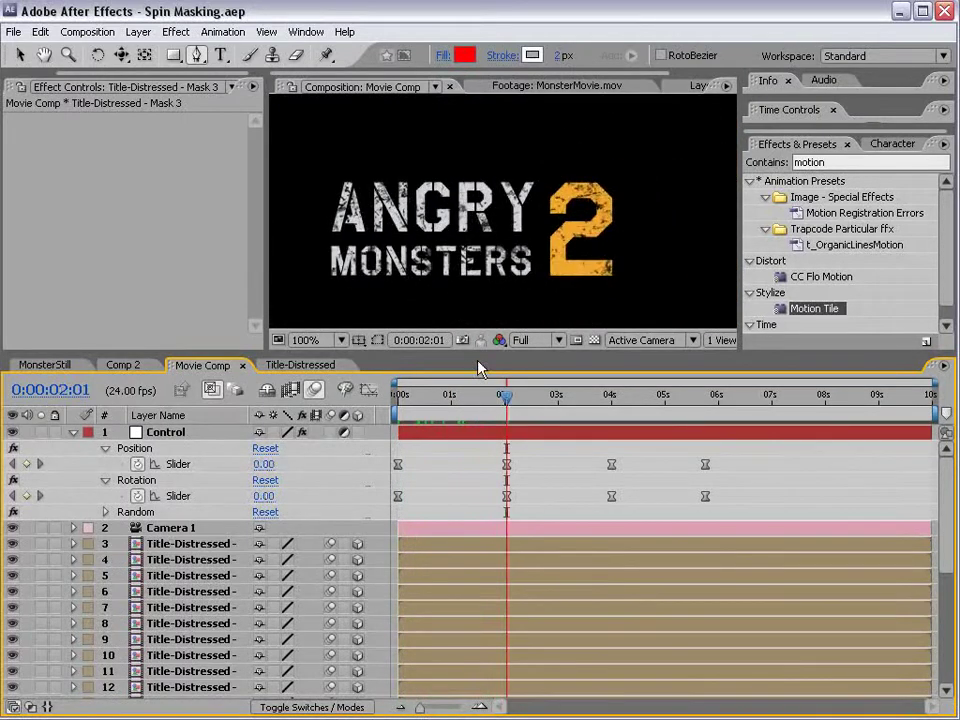
key("comma")
left_click_drag(459, 350, 459, 275)
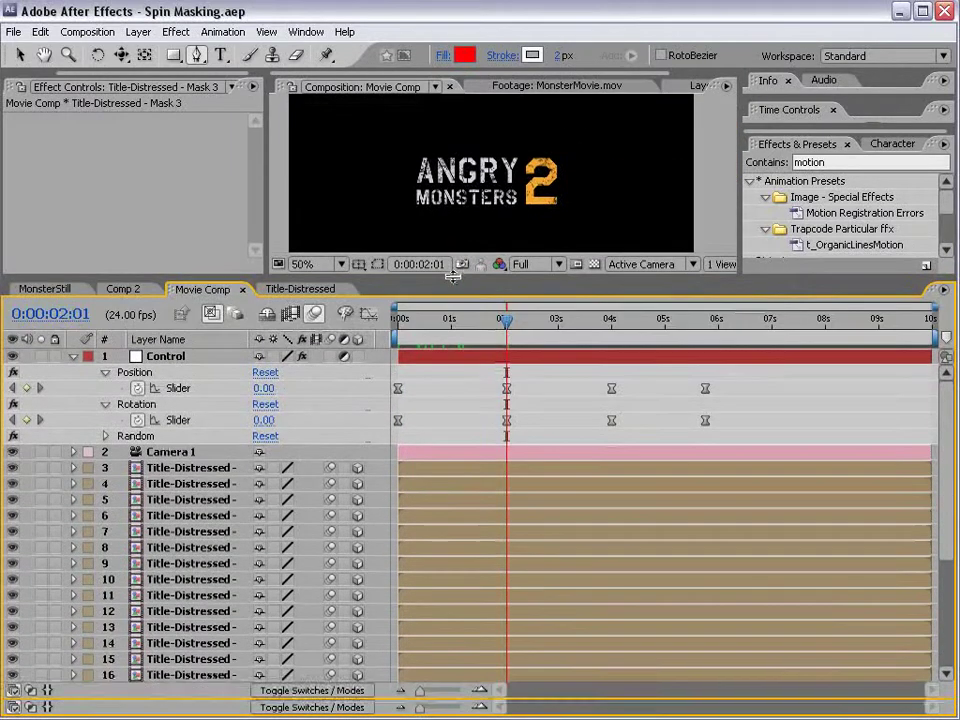
left_click_drag(950, 438, 944, 592)
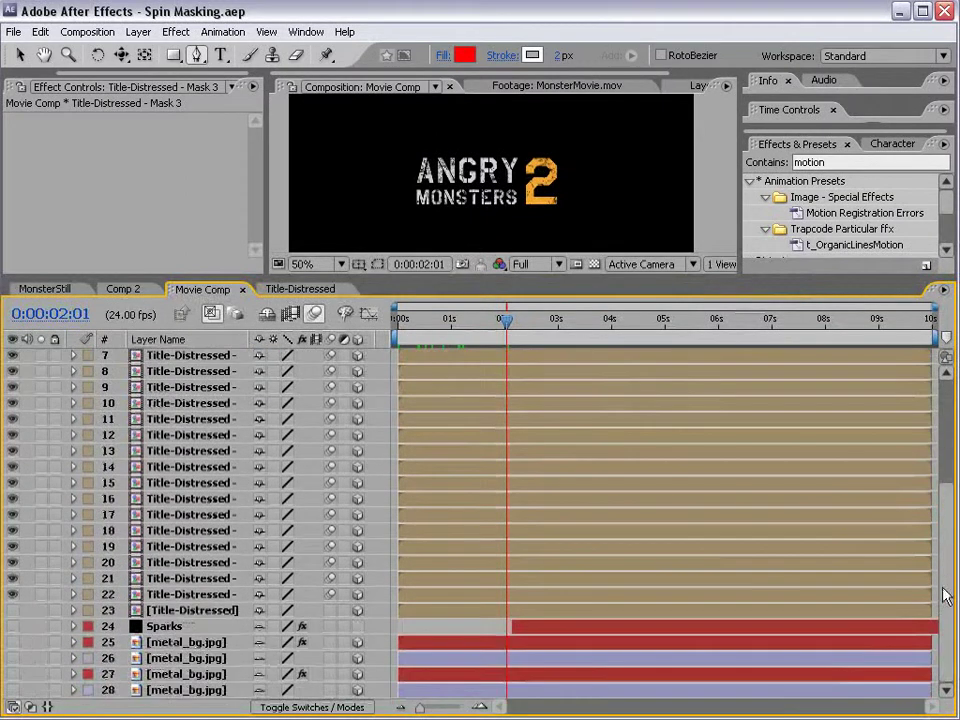
left_click(155, 630)
left_click(122, 682, "shift")
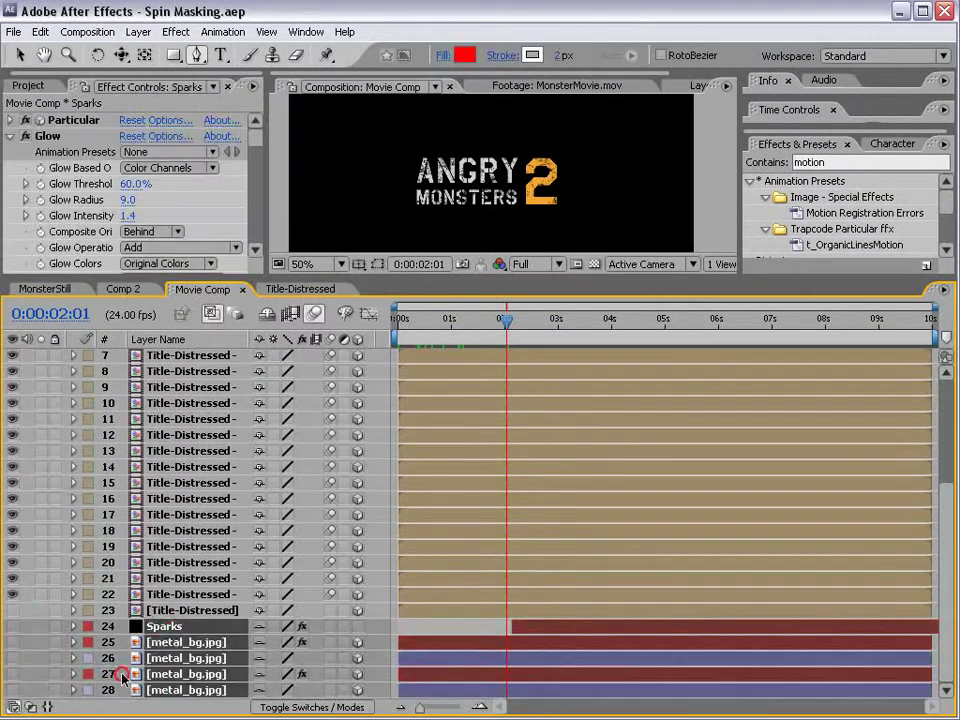
left_click(12, 627)
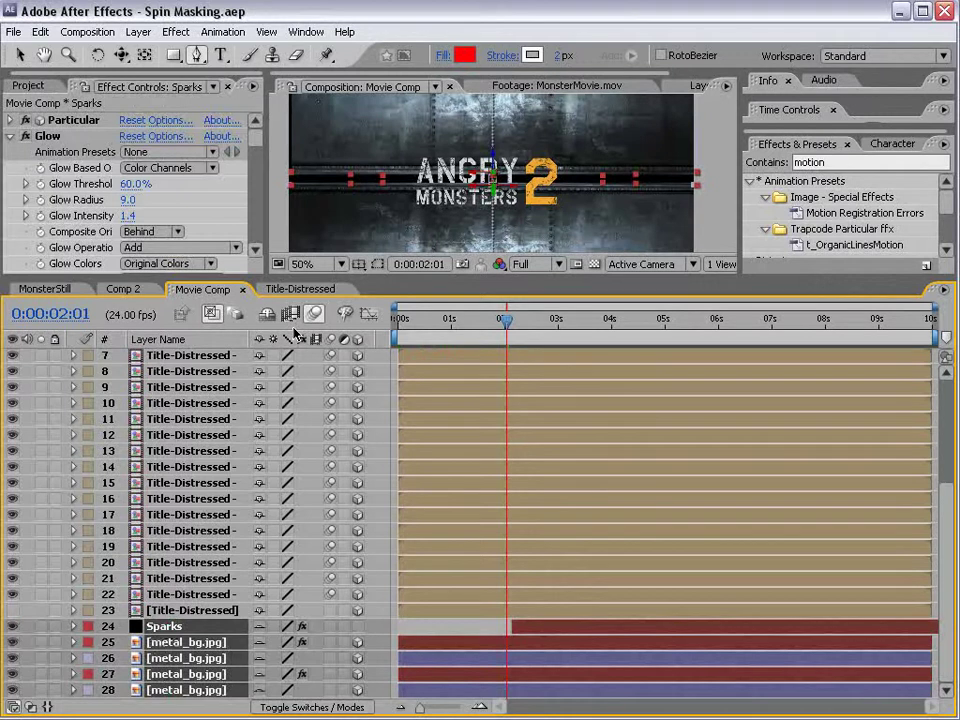
left_click(444, 626)
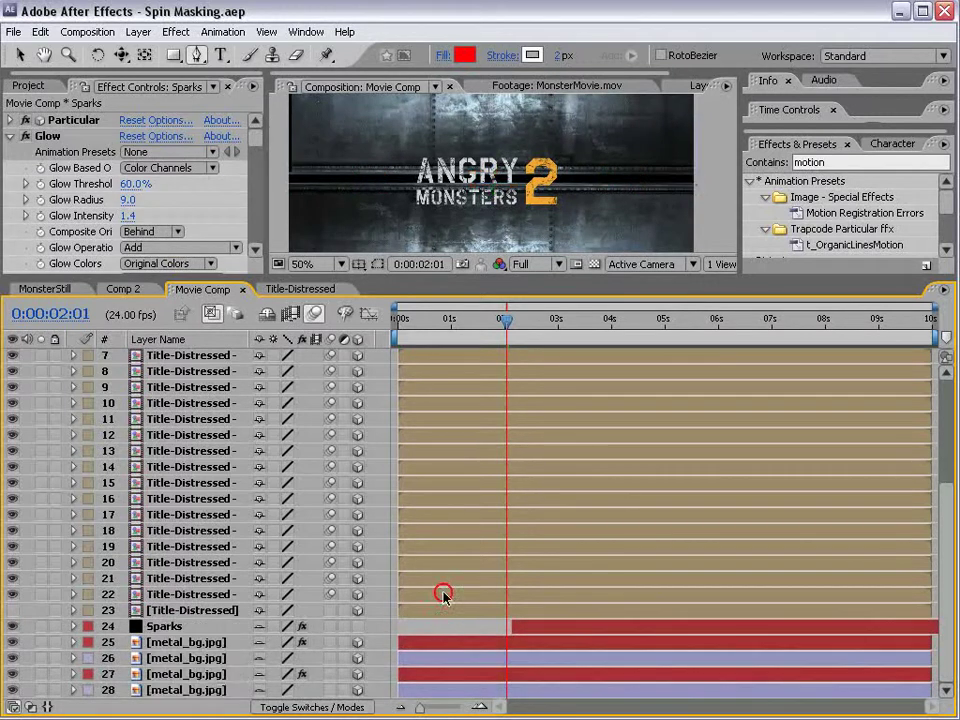
left_click(315, 316)
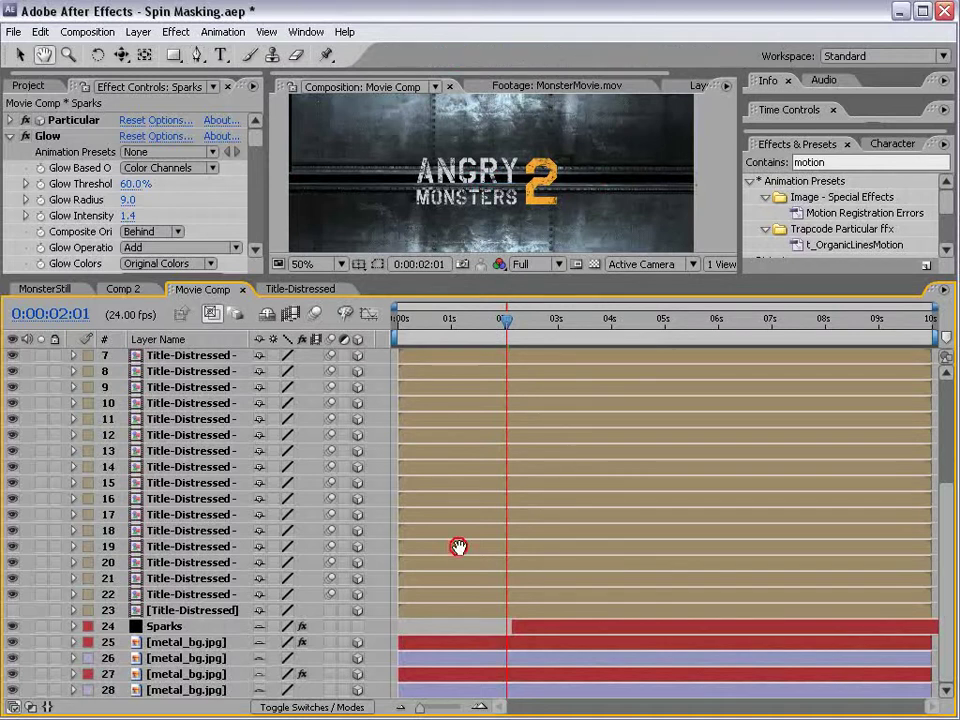
Display the Position keyframes of metal_bg.jpg layers 26 and 28 in Movie Comp.
left_click_drag(449, 275, 450, 408)
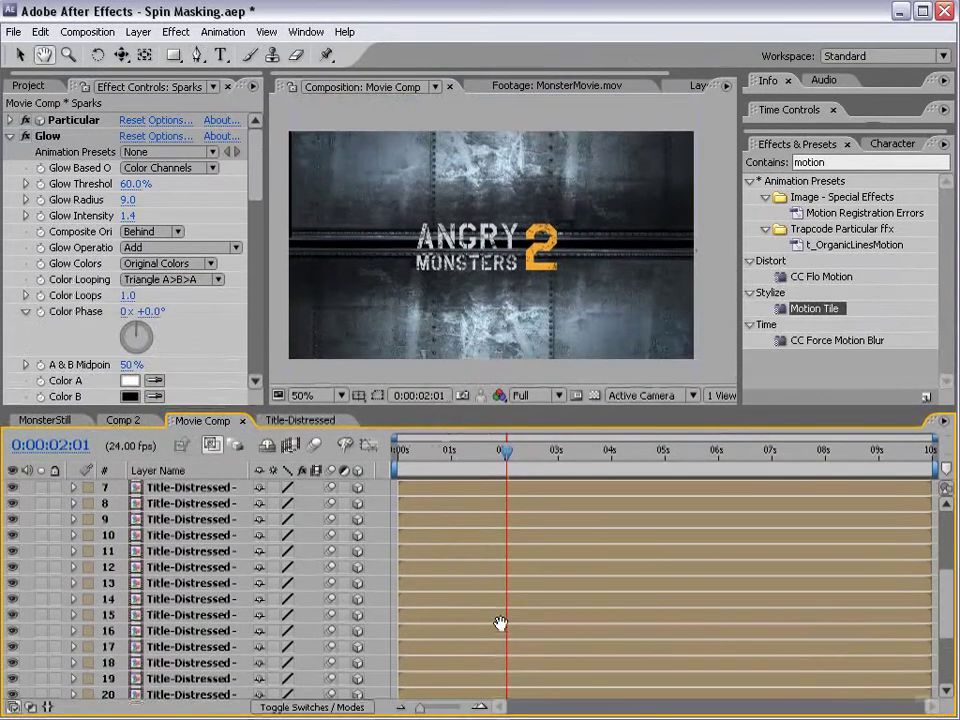
scroll(490, 590, "down", 3)
key("g")
left_click(160, 659)
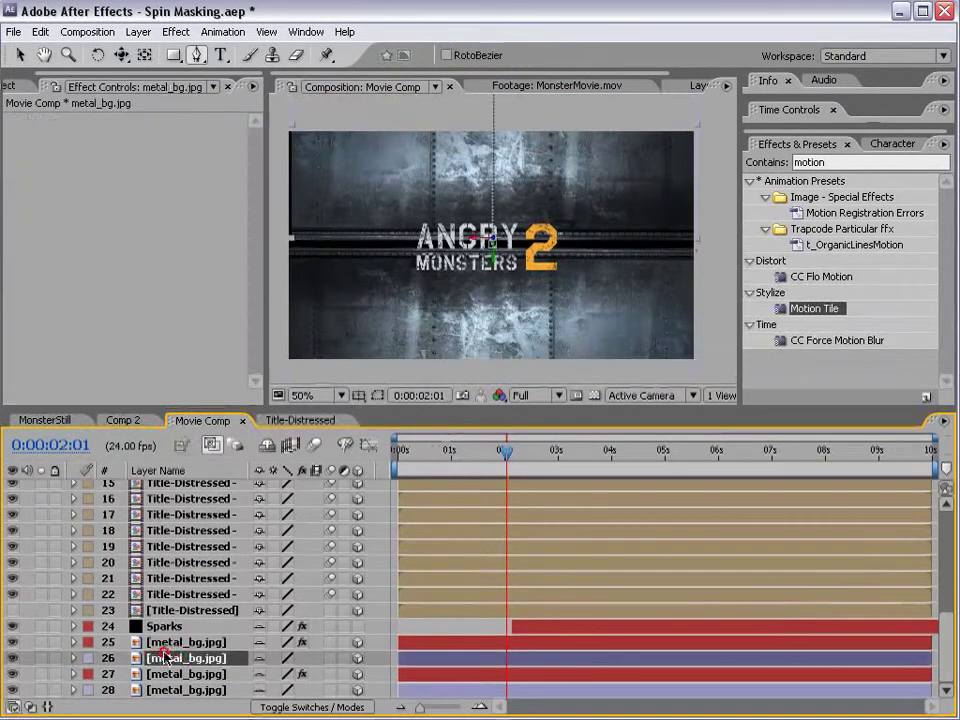
left_click(165, 690, "ctrl")
key("p")
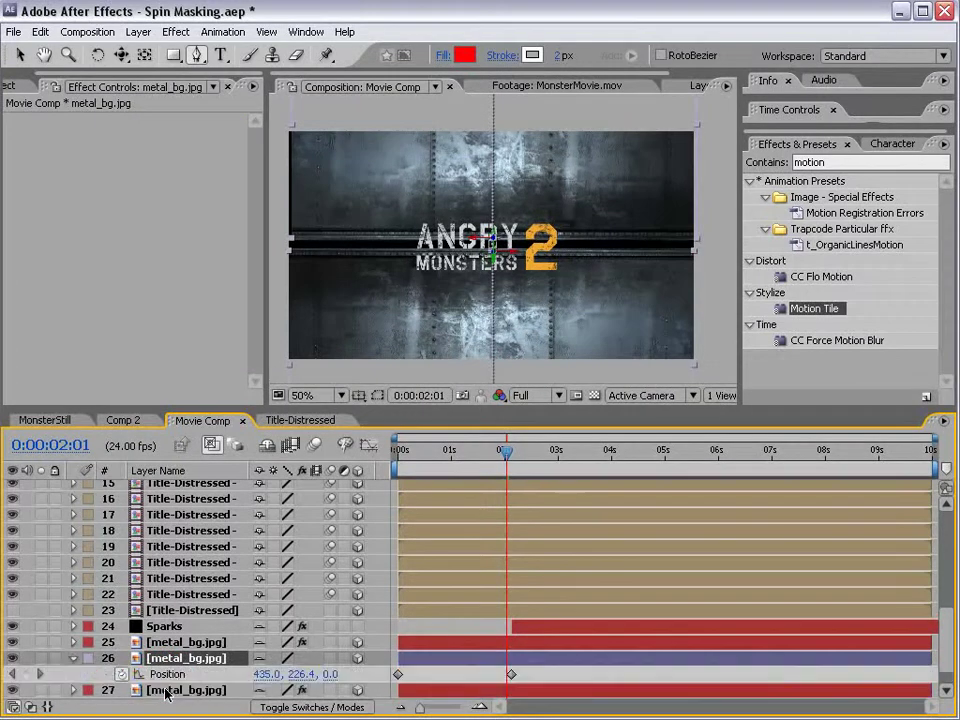
left_click_drag(948, 627, 948, 672)
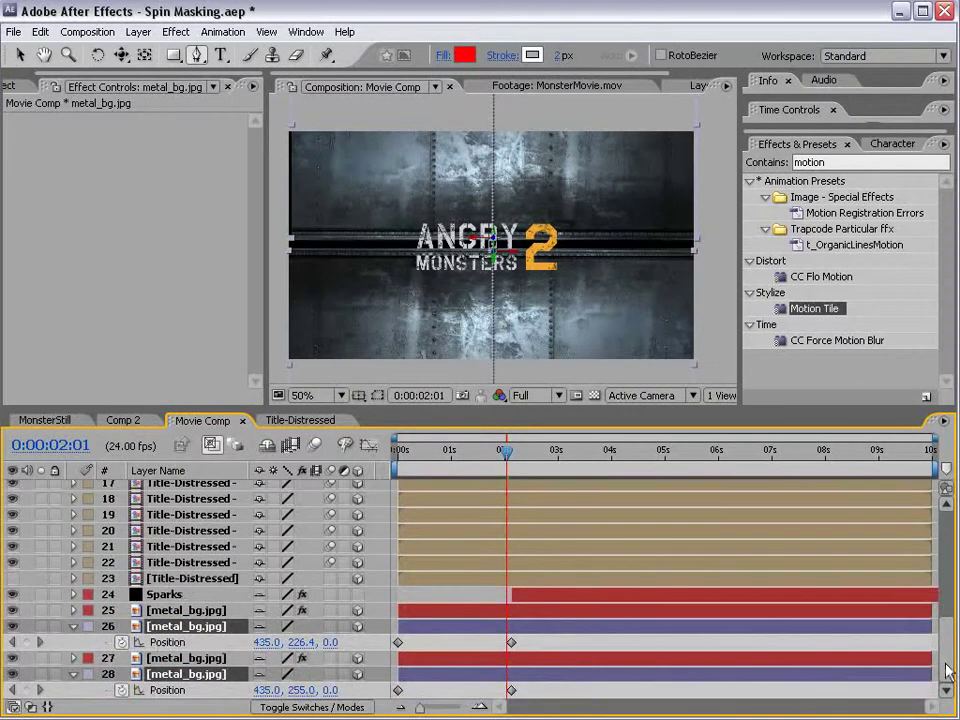
Shift the opening Position keyframes of metal_bg.jpg layers 26 and 28 to 0:00:01:08.
left_click(511, 642)
left_click(511, 690, "shift")
left_click_drag(485, 452, 511, 461)
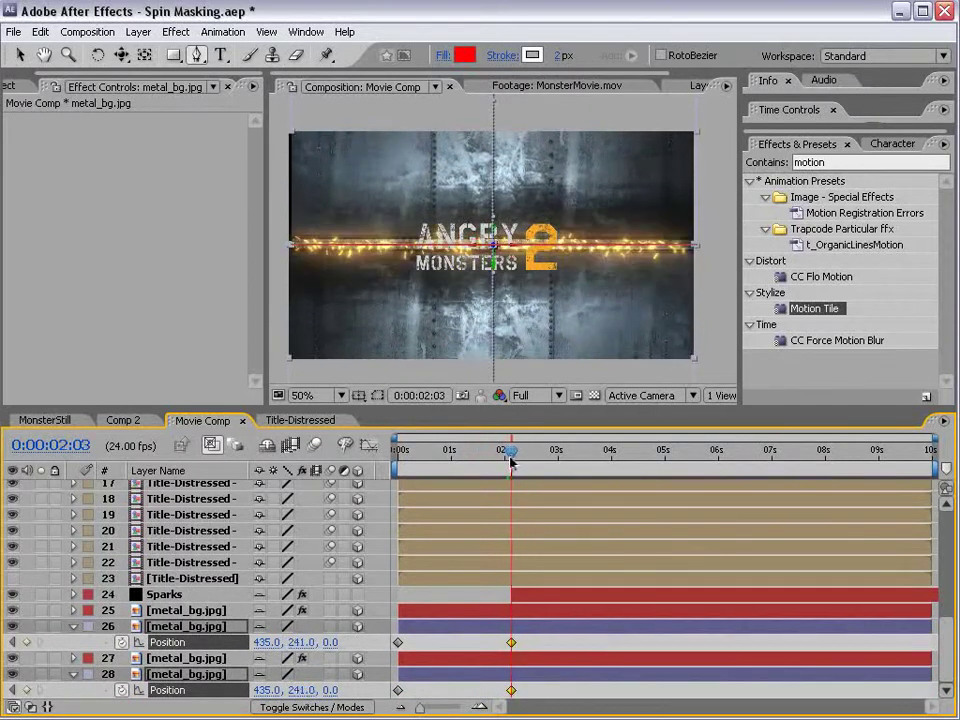
left_click_drag(425, 635, 399, 703)
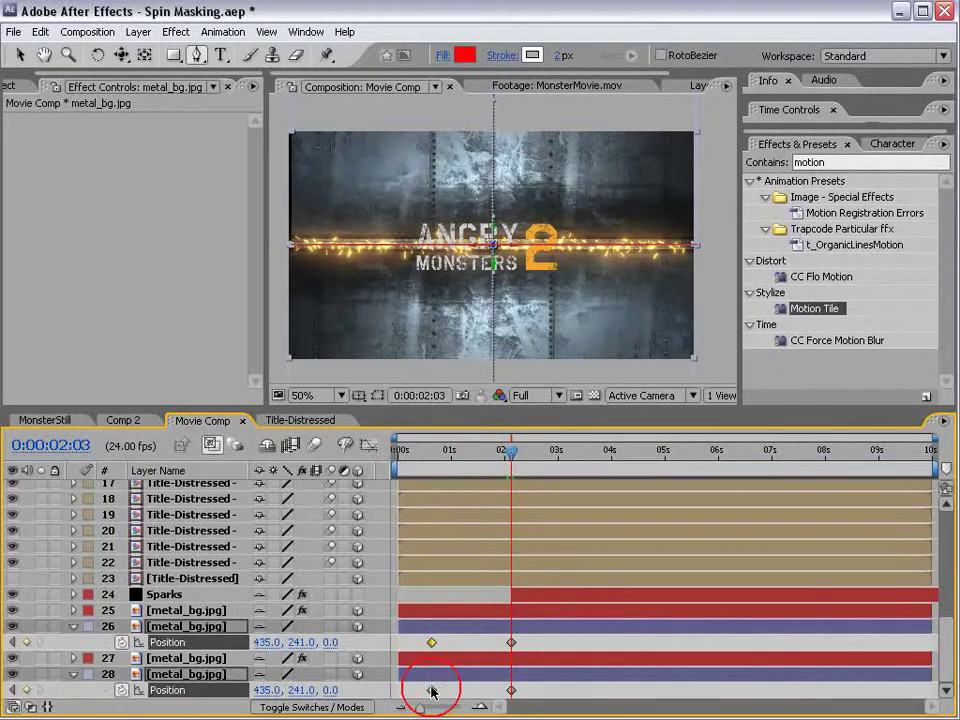
left_click_drag(455, 463, 478, 467)
left_click(546, 643)
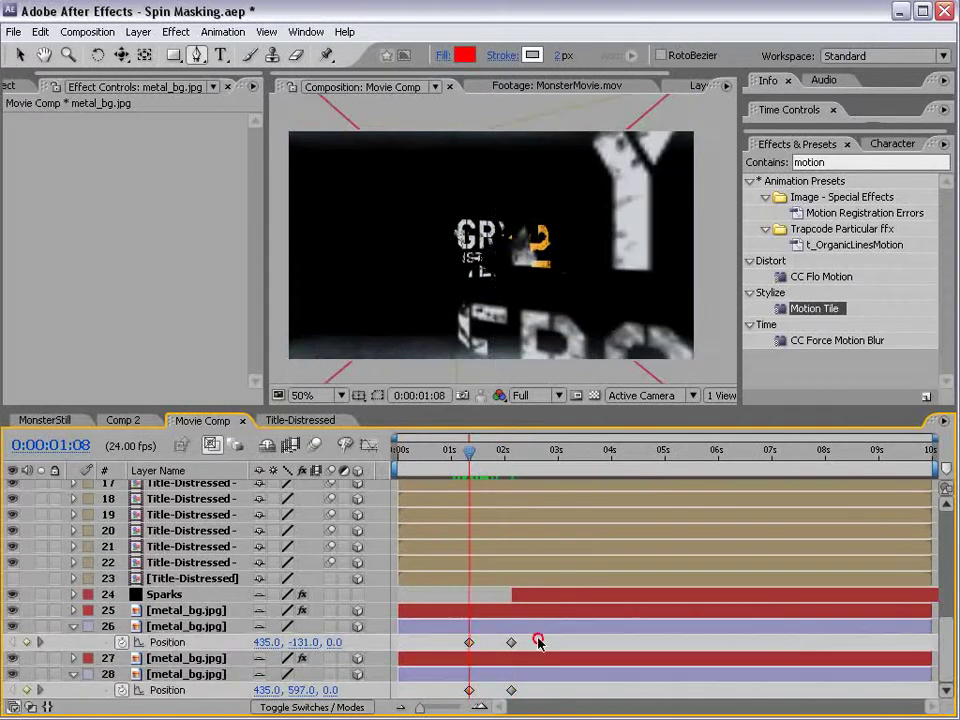
At 0:00:01:08, raise metal_bg.jpg layer 26 to a Y position of -183 and lower layer 28, spreading the panels farther apart.
left_click(529, 400)
key("comma")
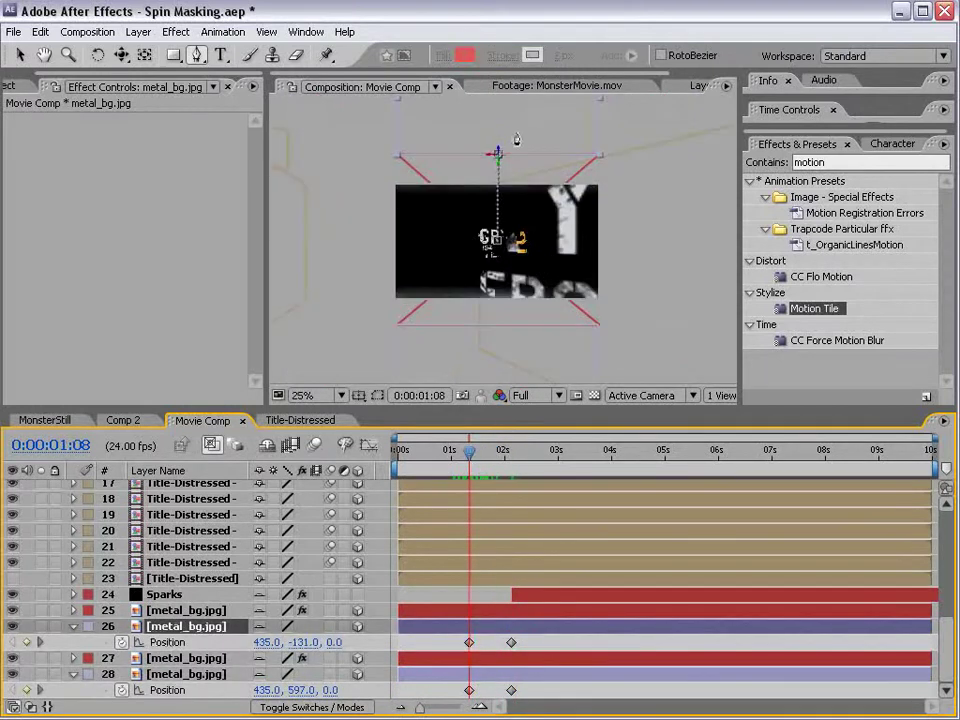
key("v")
left_click_drag(517, 138, 517, 125)
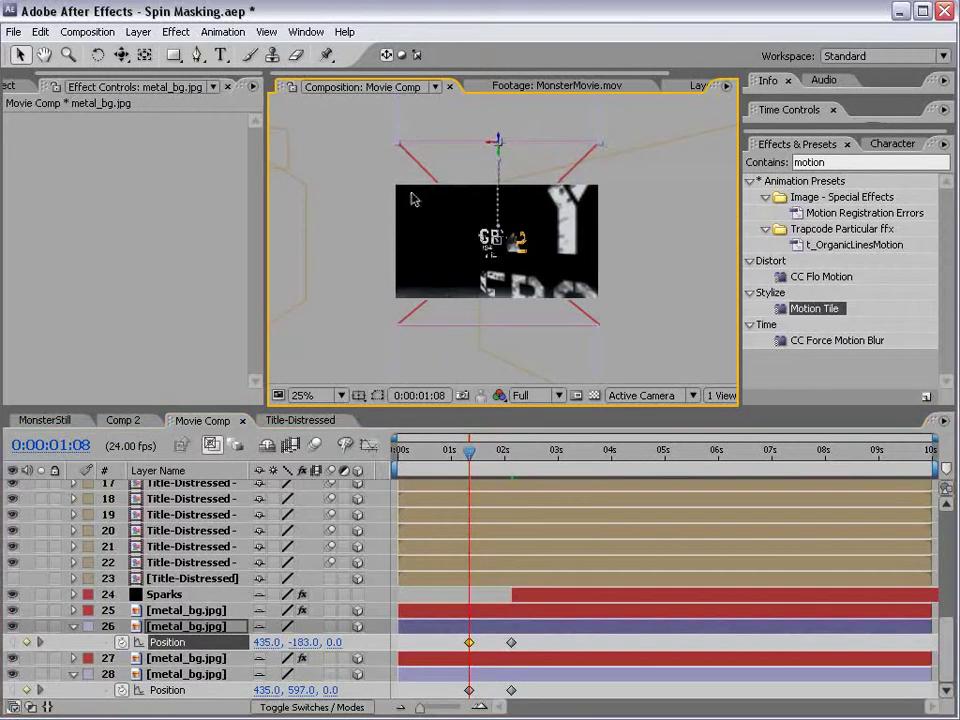
left_click(425, 362)
left_click_drag(432, 357, 431, 385)
left_click_drag(470, 460, 506, 457)
scroll(503, 335, "up", 2)
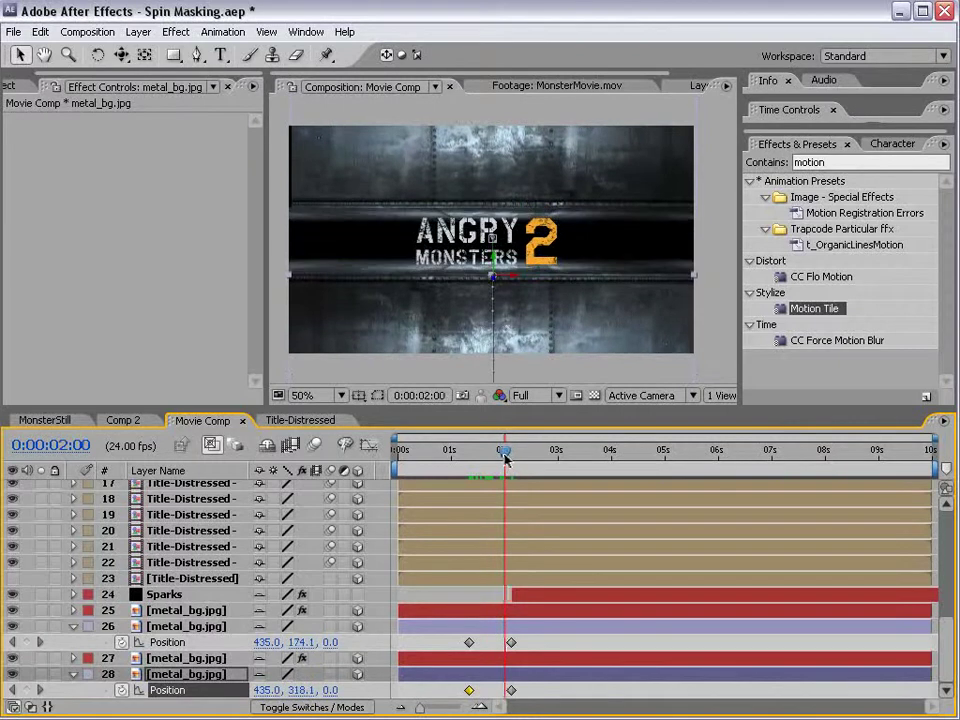
Move both metal_bg.jpg layers' closing Position keyframes to 0:00:02:00 and slide the Sparks layer to start there.
left_click(511, 642)
left_click(511, 690, "shift")
left_click_drag(510, 690, 505, 690)
key("Page_Up")
left_click_drag(493, 455, 500, 456)
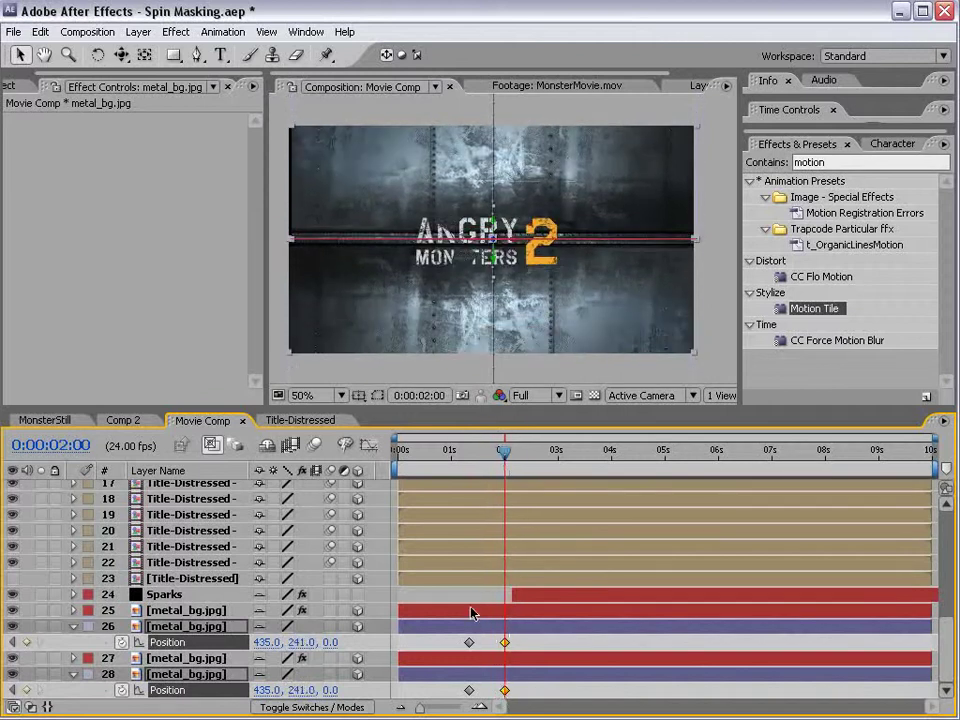
left_click_drag(531, 600, 527, 600)
left_click_drag(504, 455, 596, 455)
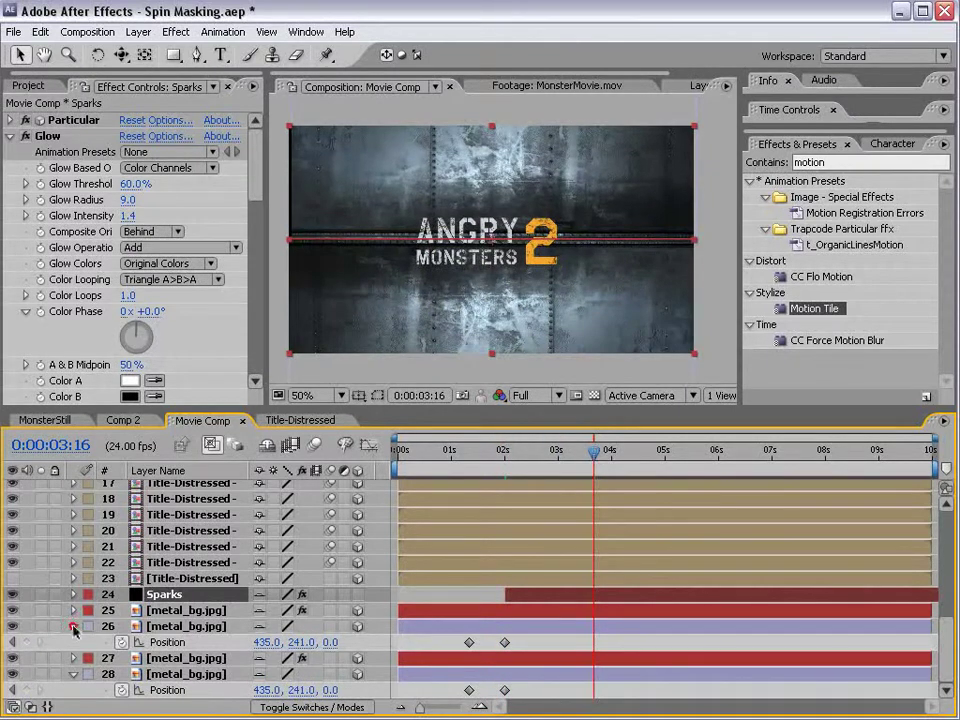
Add holding Position keyframes at 0:00:04:00 to metal_bg.jpg layers 26 and 28.
left_click(73, 626)
left_click(161, 643)
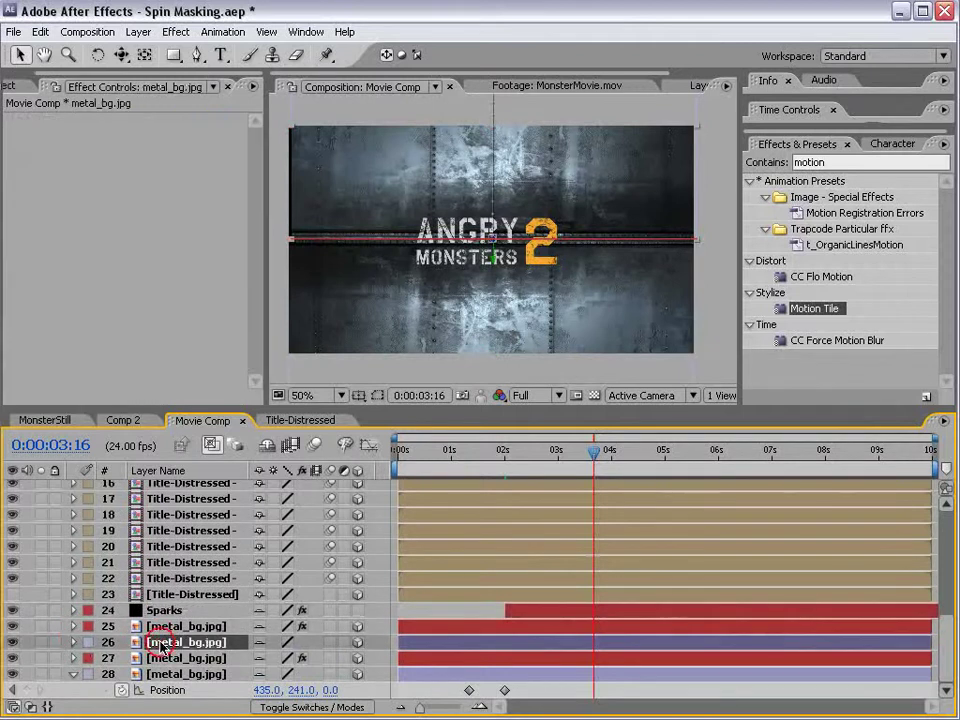
key("p")
left_click_drag(585, 458, 609, 459)
left_click_drag(621, 405, 621, 326)
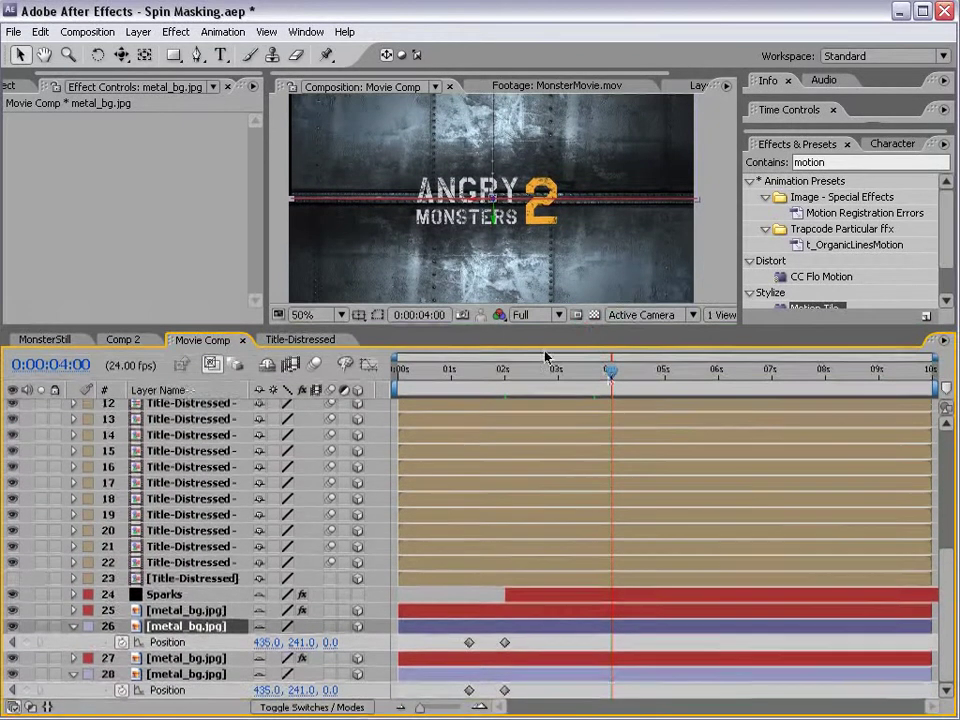
left_click(26, 642)
left_click(26, 690)
At 0:00:04:16, move metal_bg.jpg layer 26 up and layer 28 down out of frame, and scrub through the opening motion.
left_click_drag(611, 372, 647, 374)
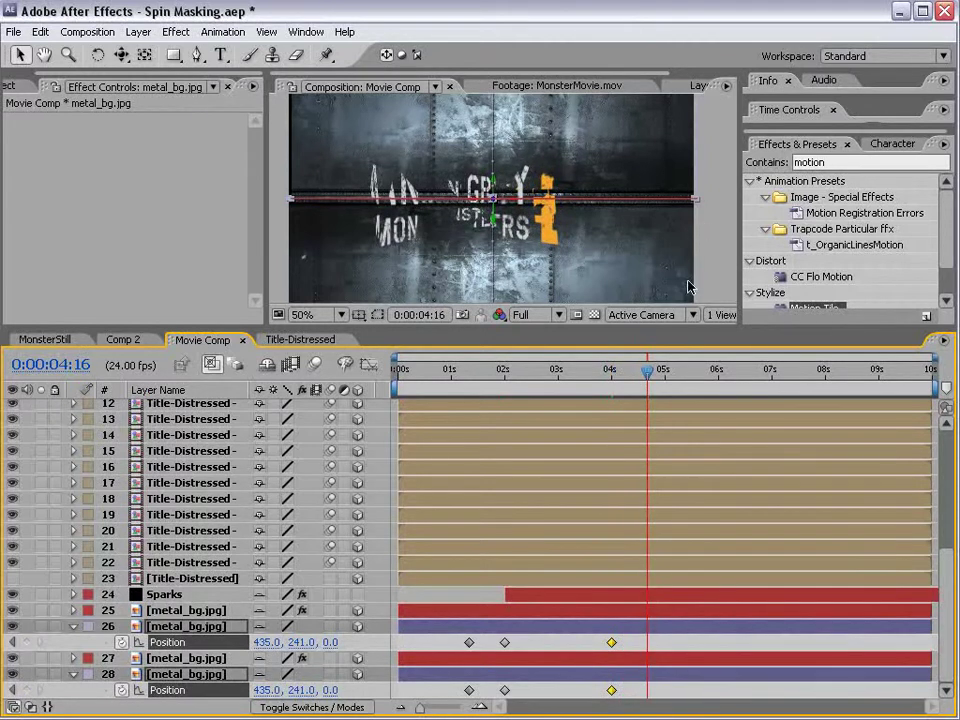
scroll(592, 207, "down", 2)
left_click(567, 119)
left_click(563, 627)
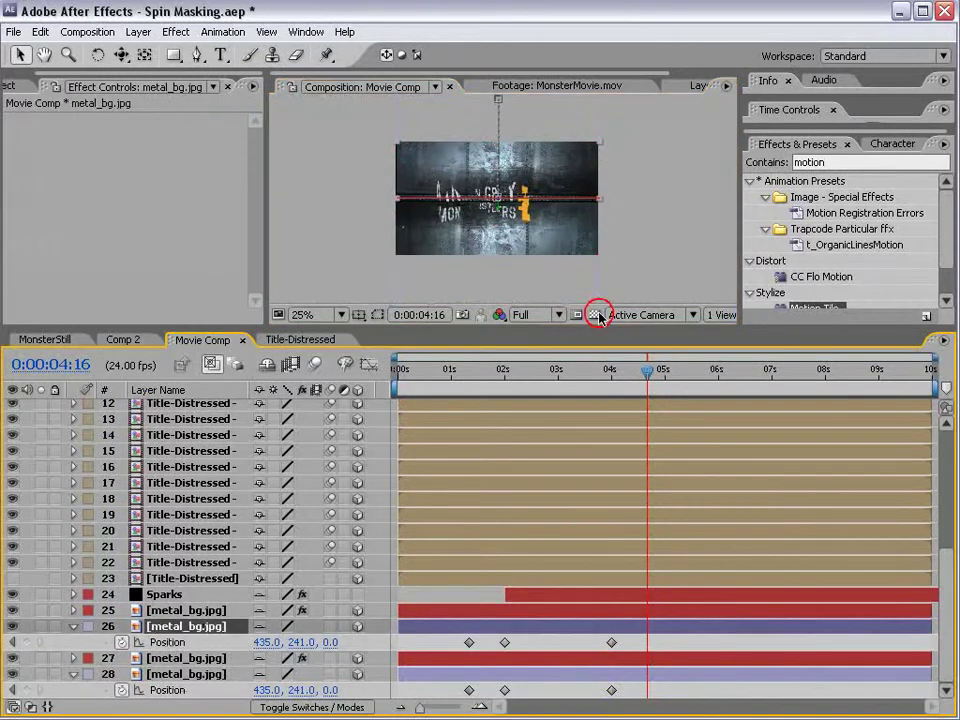
left_click_drag(487, 334, 470, 436)
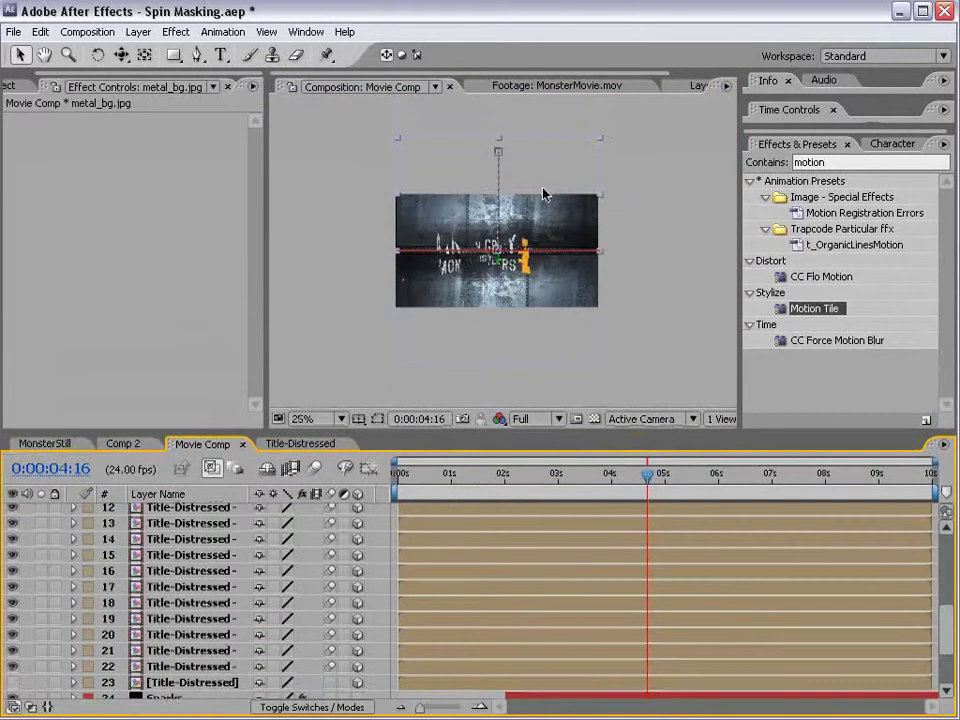
mouse_move(532, 235)
left_mouse_down()
mouse_move(522, 143)
mouse_move(521, 315)
mouse_move(551, 306)
mouse_move(540, 401)
left_mouse_up()
left_click_drag(657, 479, 675, 508)
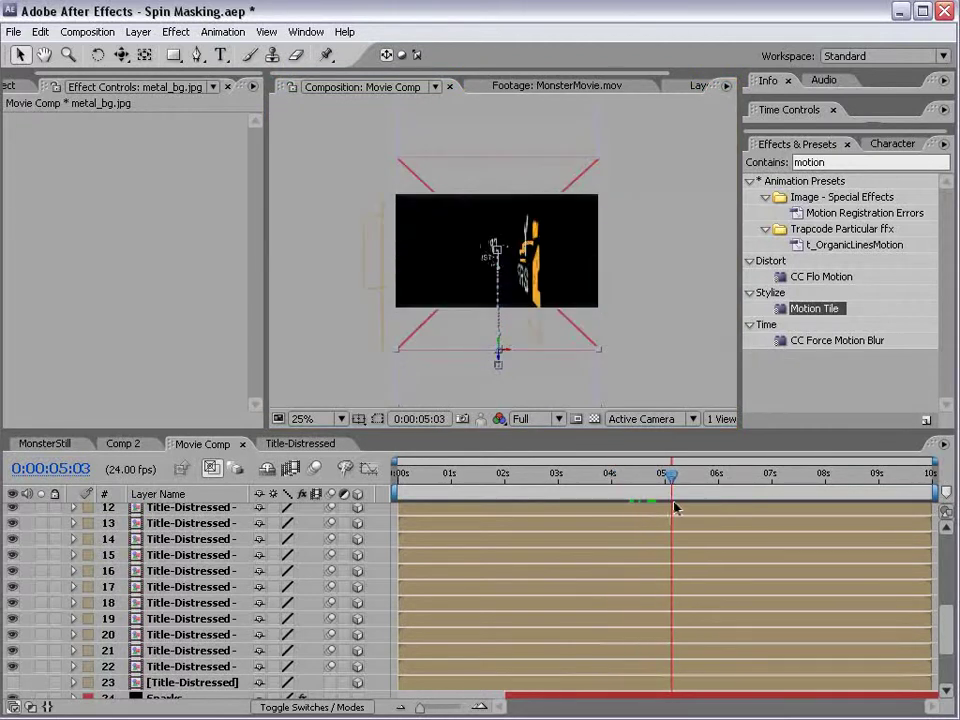
Return to 0:00:00:00, collapse the Control layer's properties, and add a null object as a 3D layer.
left_click_drag(623, 432, 623, 390)
scroll(528, 263, "up", 1)
left_click_drag(675, 440, 368, 427)
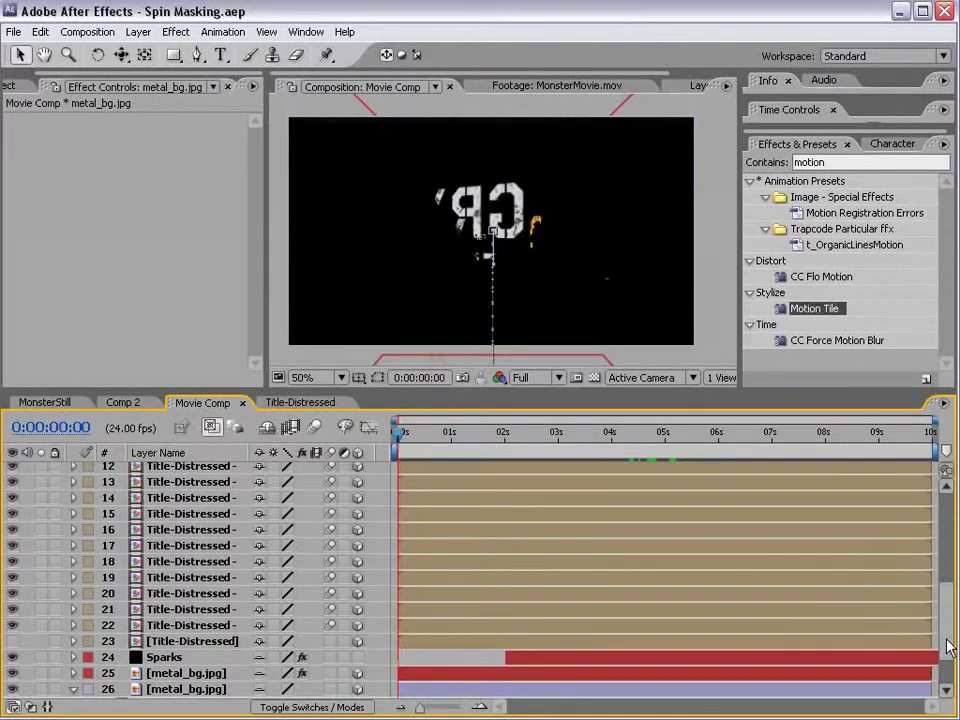
left_click_drag(948, 648, 948, 480)
scroll(313, 540, "up", 2)
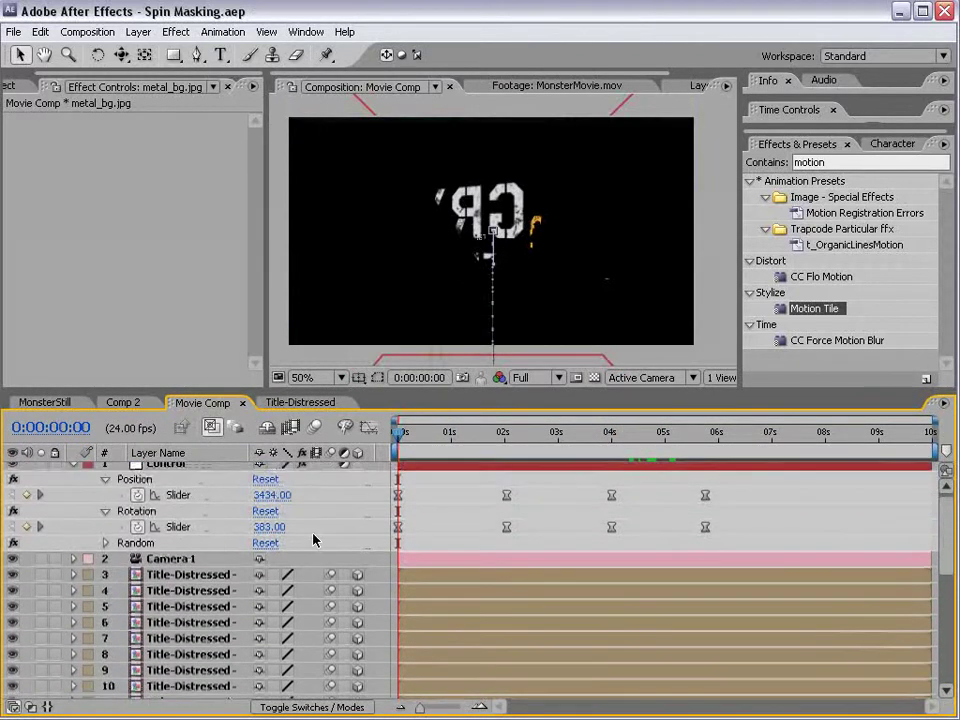
left_click(175, 563)
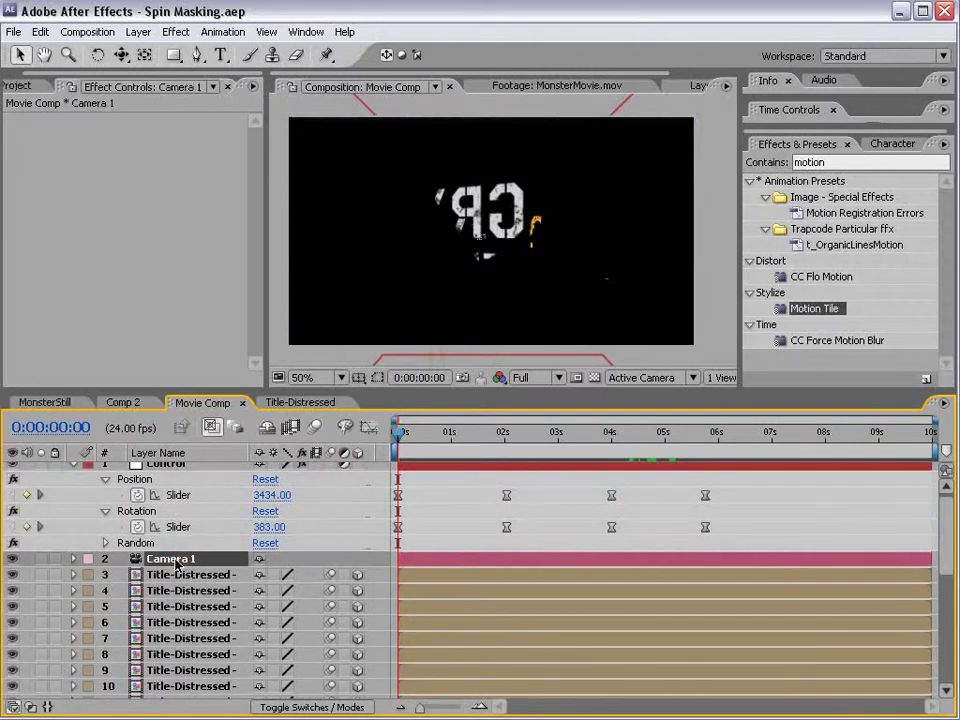
left_click(72, 466)
left_click(138, 32)
mouse_move(148, 52)
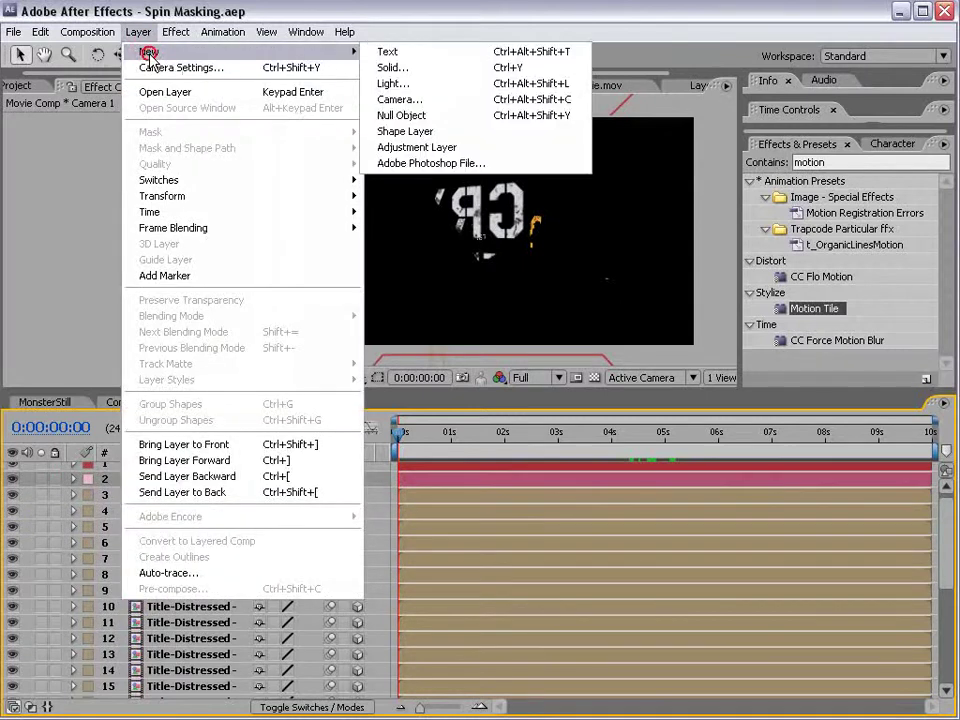
left_click(520, 115)
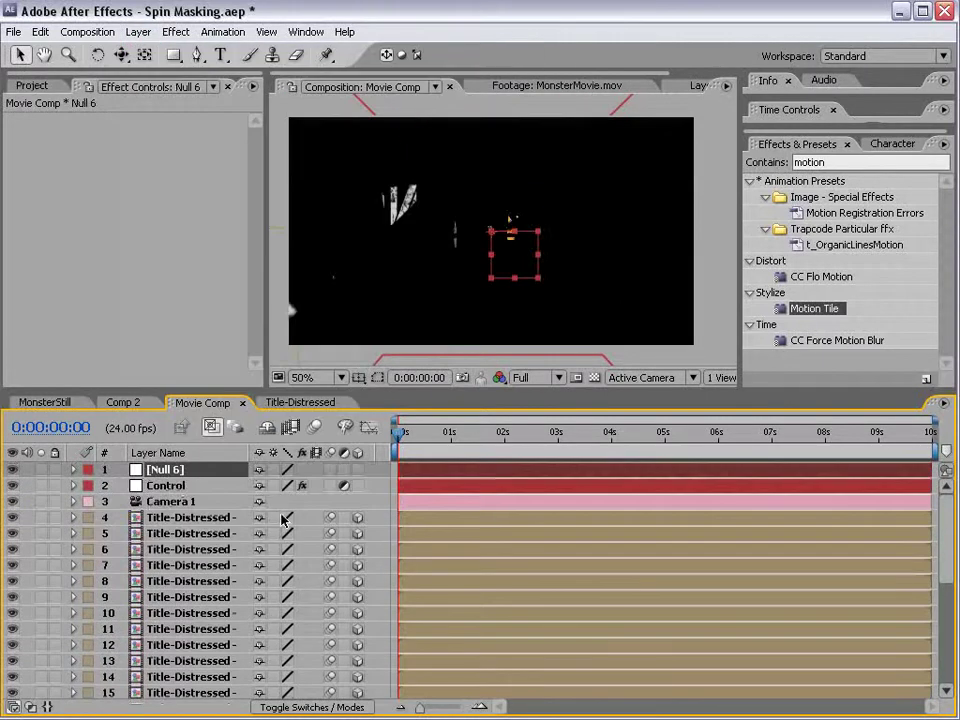
left_click(358, 469)
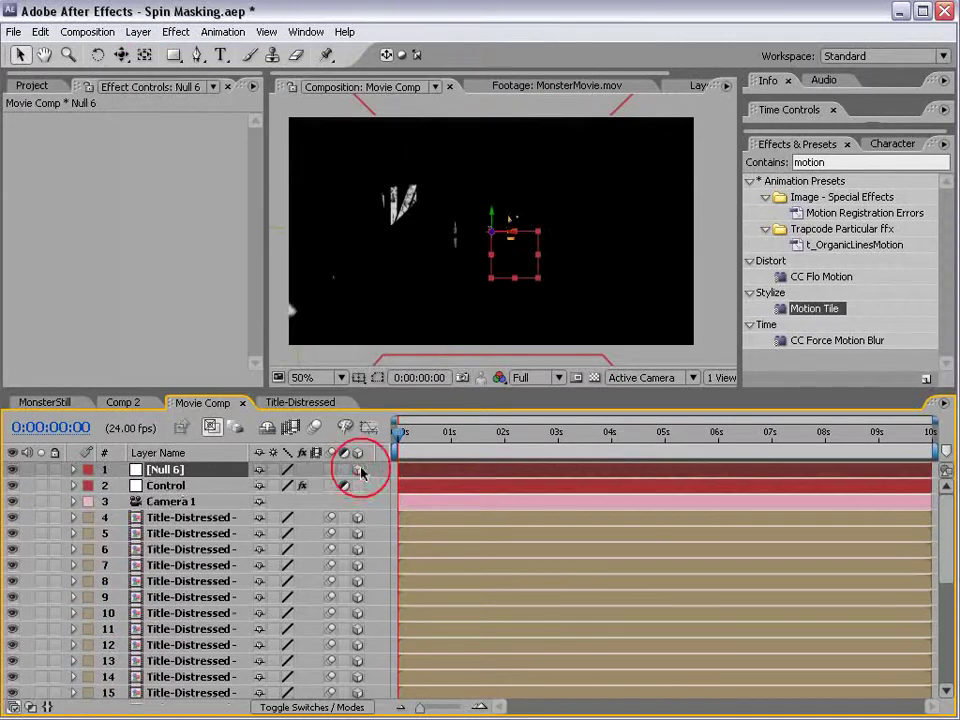
Display the timeline's Parent column and parent Camera 1 to the new null.
left_click(166, 502)
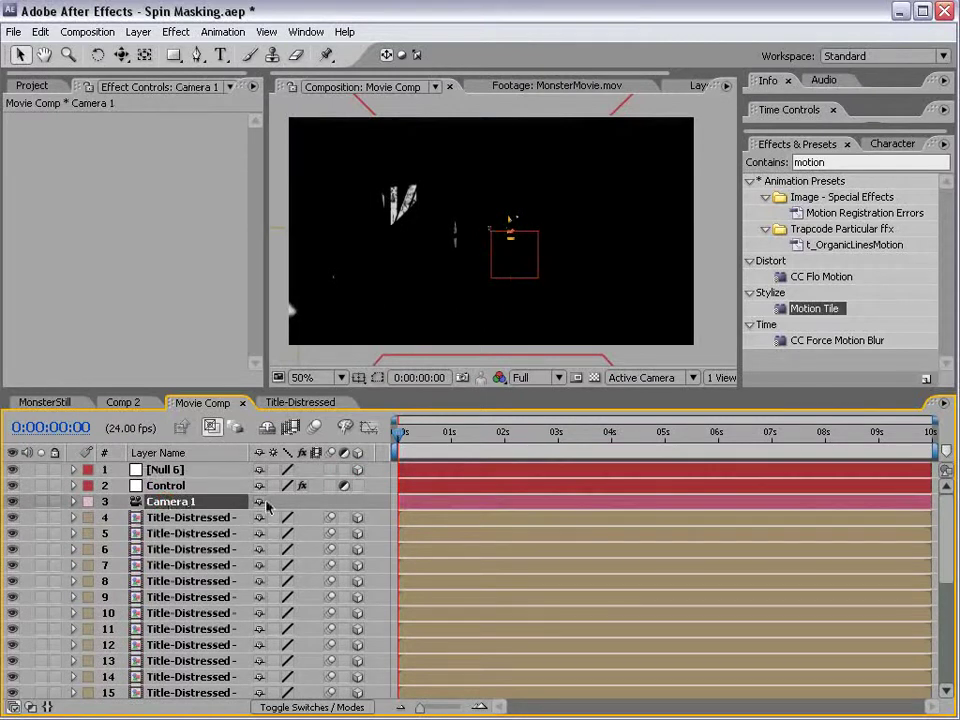
right_click(358, 453)
mouse_move(445, 499)
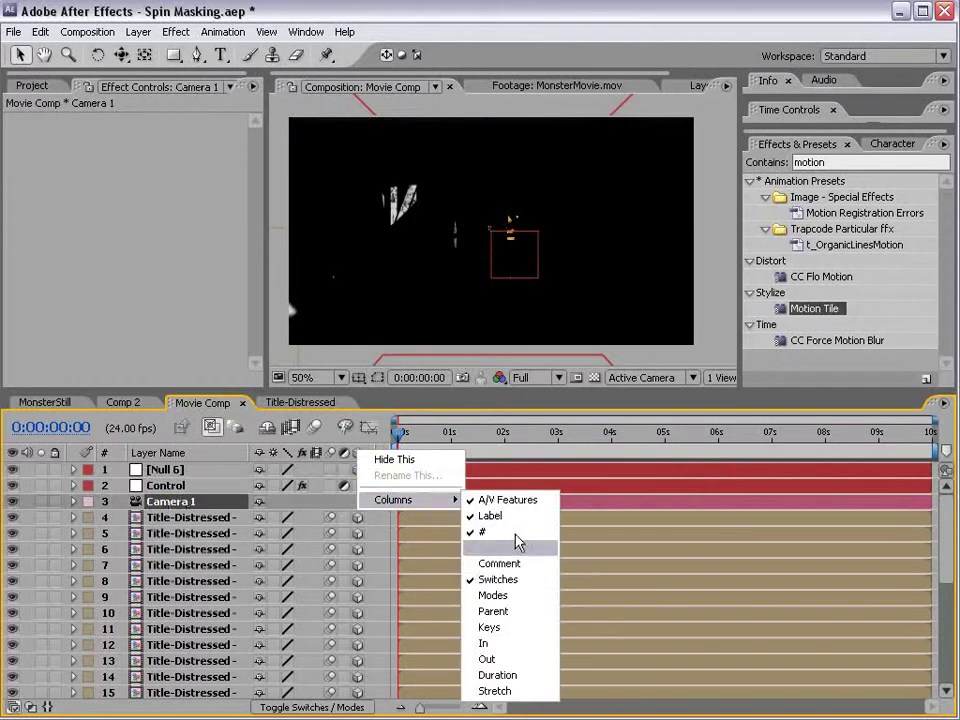
left_click(511, 612)
left_click_drag(386, 502, 163, 470)
Rename the null layer as Cam Control.
left_click(166, 471)
key("Return")
type("Cam Control")
key("Return")
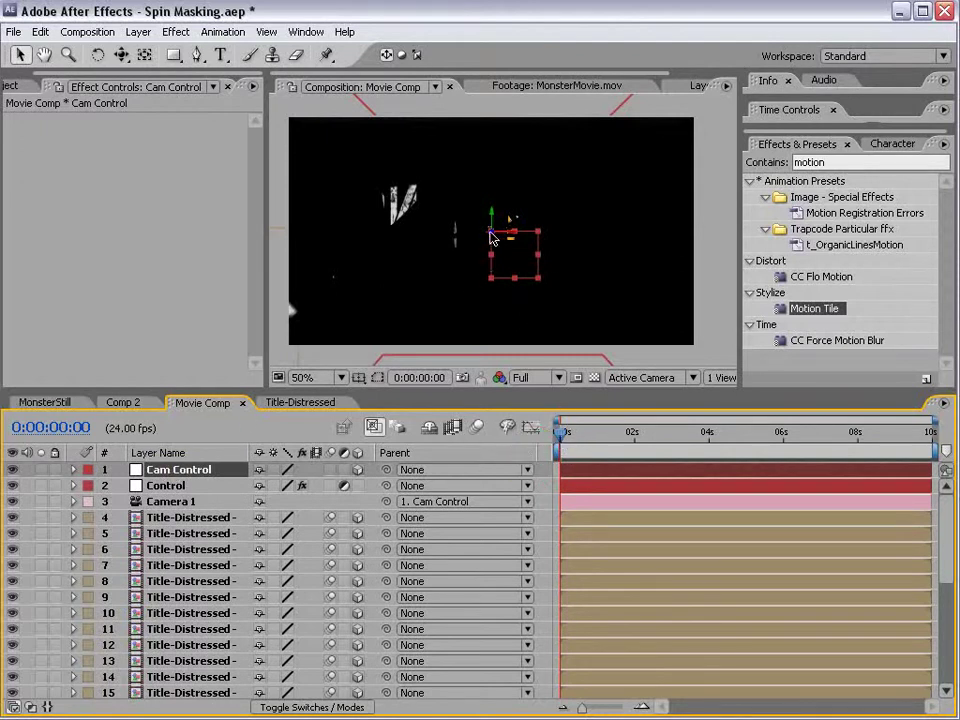
Keyframe Cam Control's Position at 432, 243, 0 at both 0:00:00:00 and 0:00:02:00.
key("p")
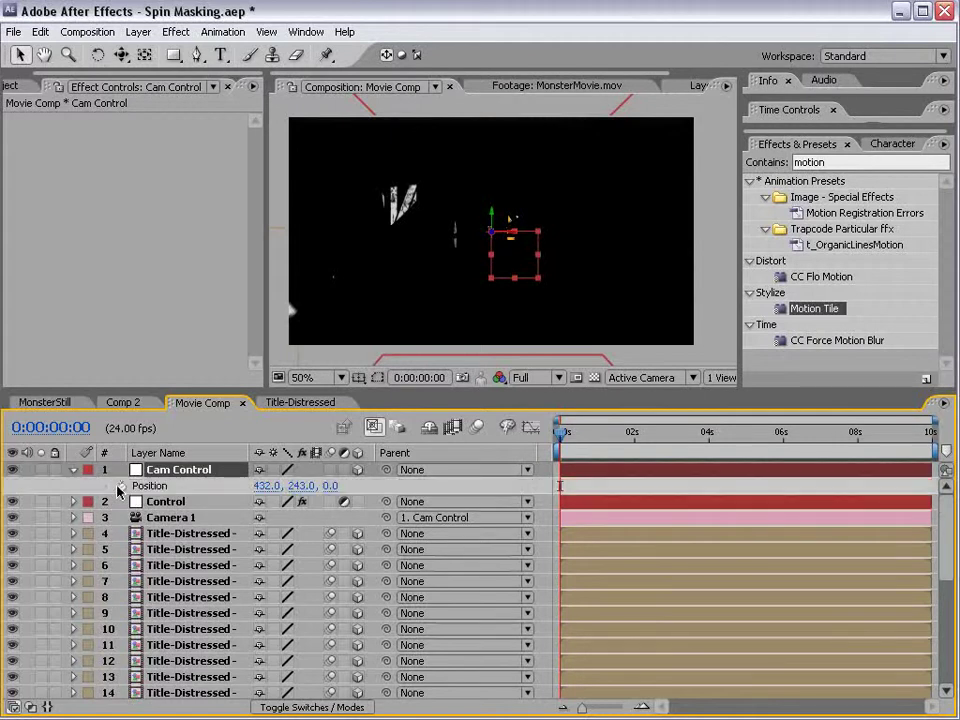
left_click(121, 486)
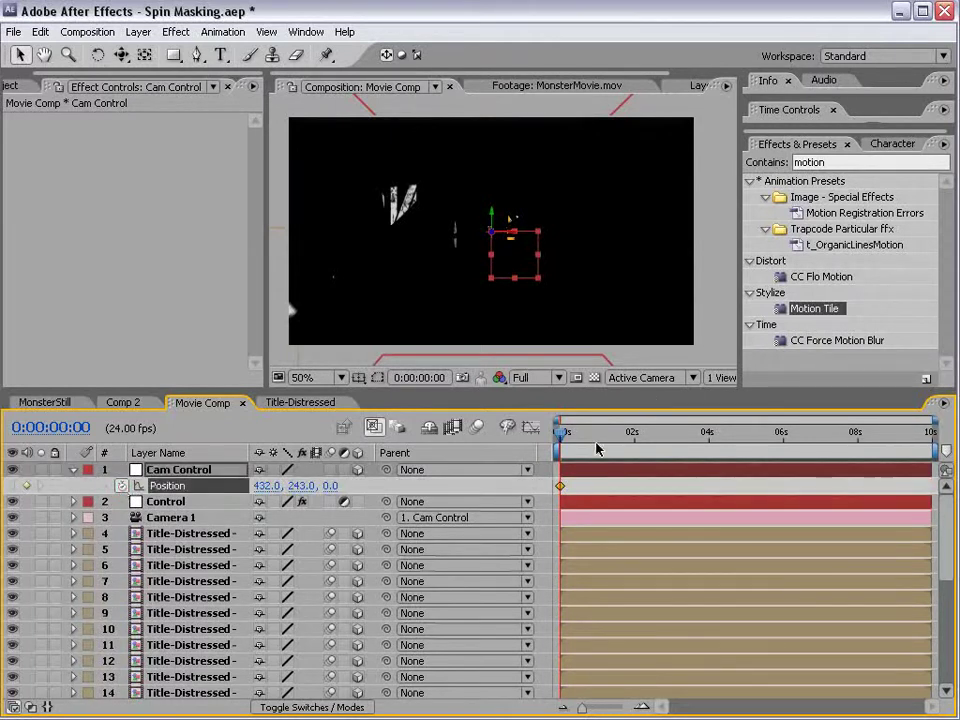
left_click_drag(576, 436, 632, 433)
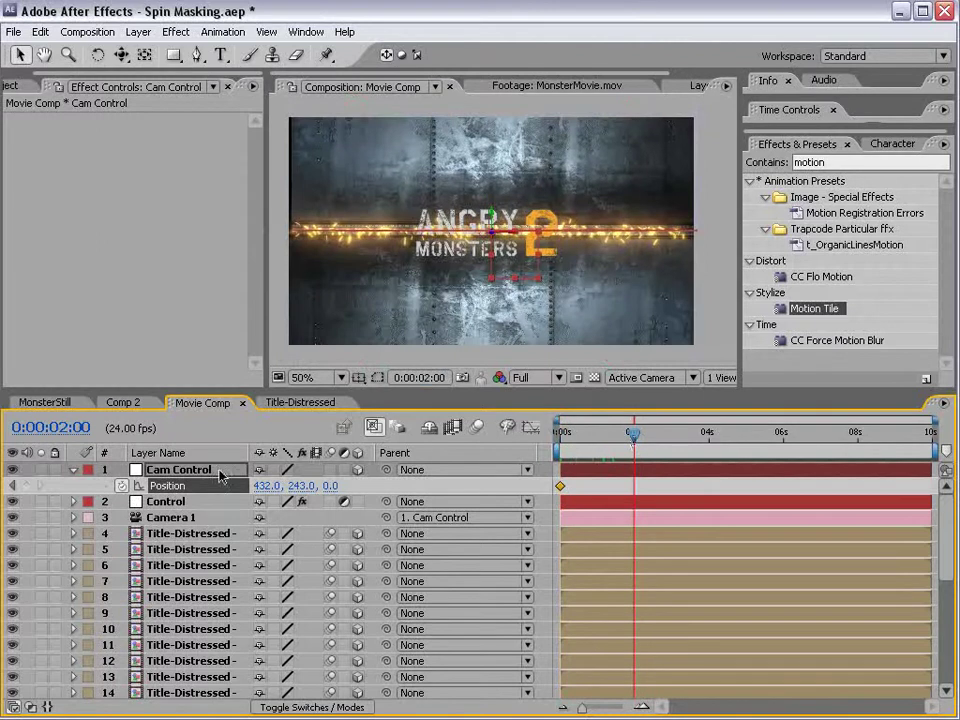
key("Page_Up")
key("Page_Up")
key("Page_Up")
key("Page_Up")
key("Page_Up")
key("Page_Up")
key("Page_Up")
key("Page_Up")
key("Page_Up")
key("Page_Up")
key("Page_Up")
key("Page_Up")
key("Page_Up")
key("Page_Up")
key("Page_Up")
key("Page_Up")
key("Page_Up")
key("Page_Up")
key("Page_Up")
key("Page_Up")
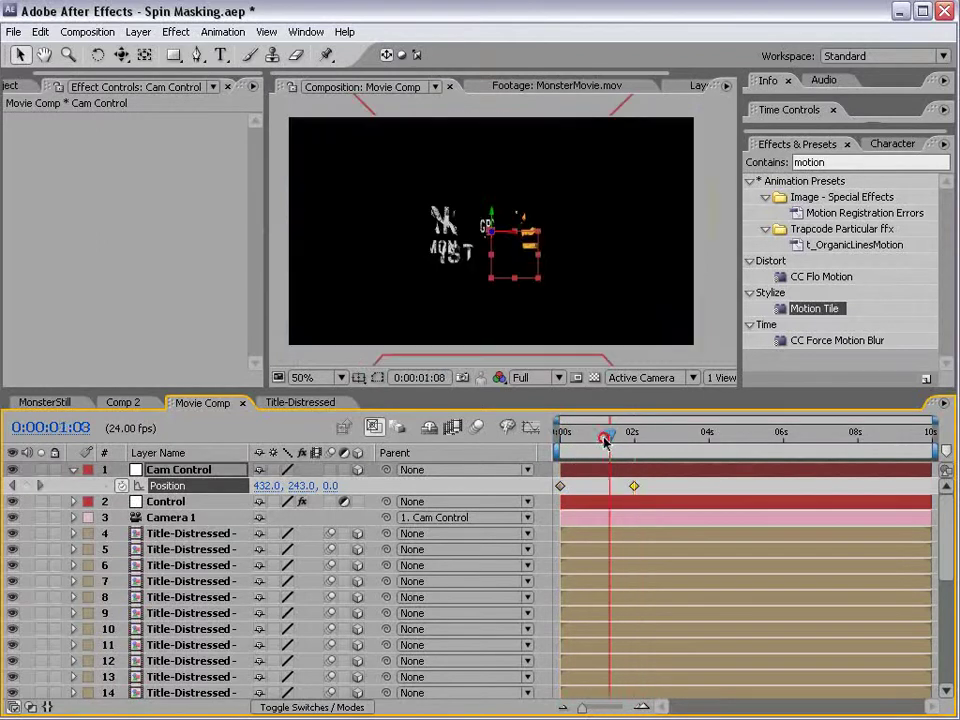
Lower the Z value of Cam Control's opening Position keyframe and add a holding Position keyframe just before 0:00:04:00.
mouse_move(330, 488)
left_mouse_down()
mouse_move(290, 488)
mouse_move(320, 488)
left_mouse_up()
left_click(566, 437)
left_click_drag(566, 437, 753, 438)
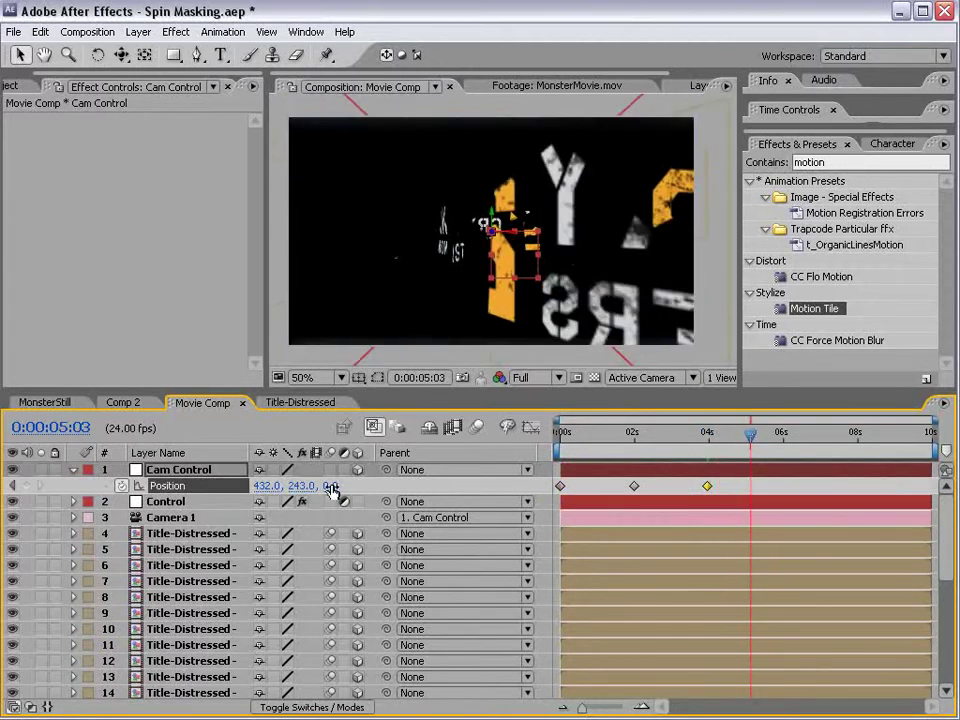
Add a Cam Control Position keyframe with Z set to 368 and move it to about 0:00:04:19.
left_click_drag(338, 485, 606, 472)
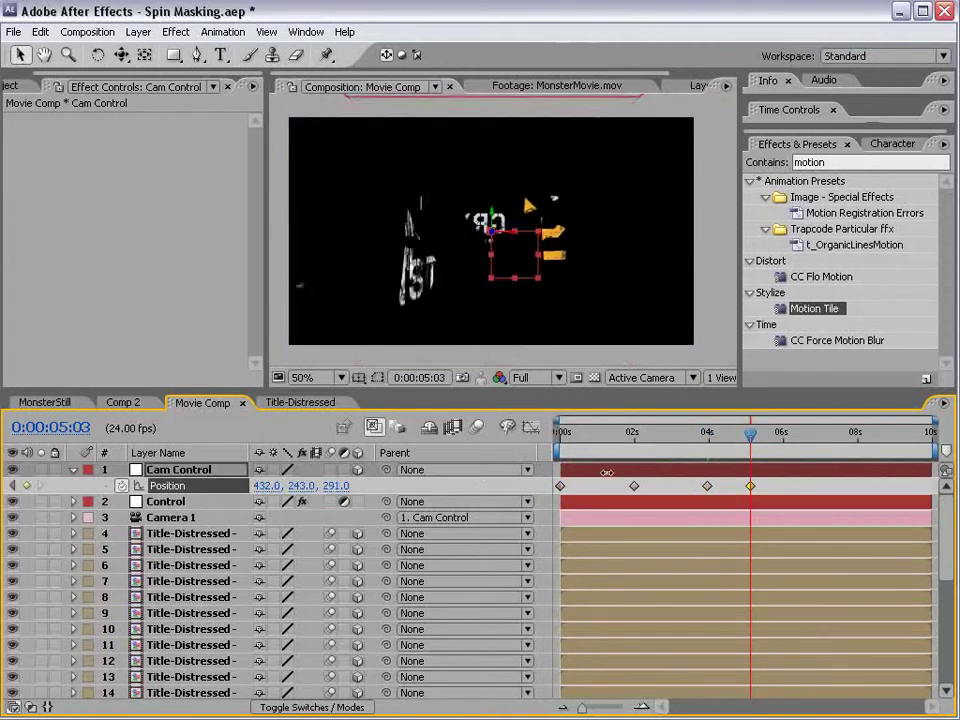
left_click_drag(750, 433, 738, 488)
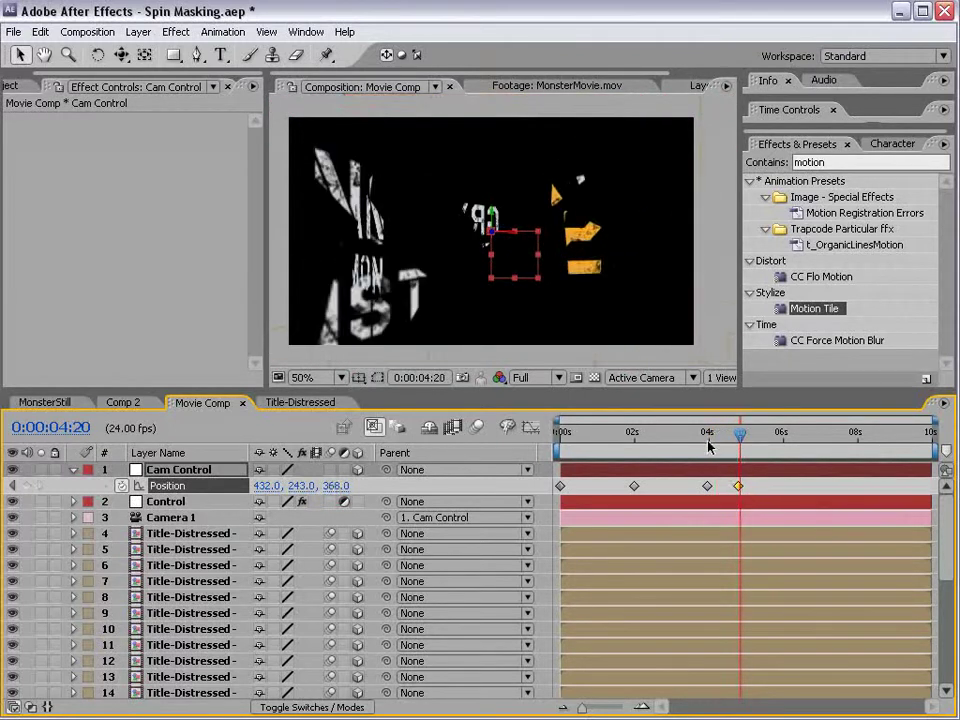
left_click(711, 440)
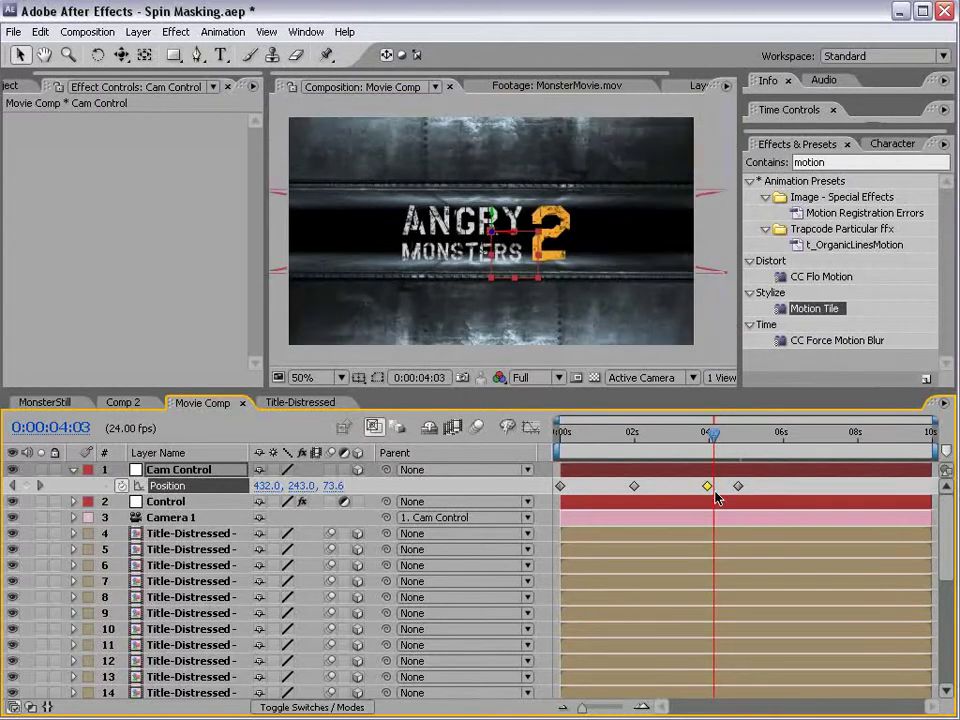
Ease Cam Control's holding Position keyframe near 0:00:04:00, set the last keyframe's Z to 872, and preview the camera move.
key("F9")
left_click_drag(706, 421, 737, 441)
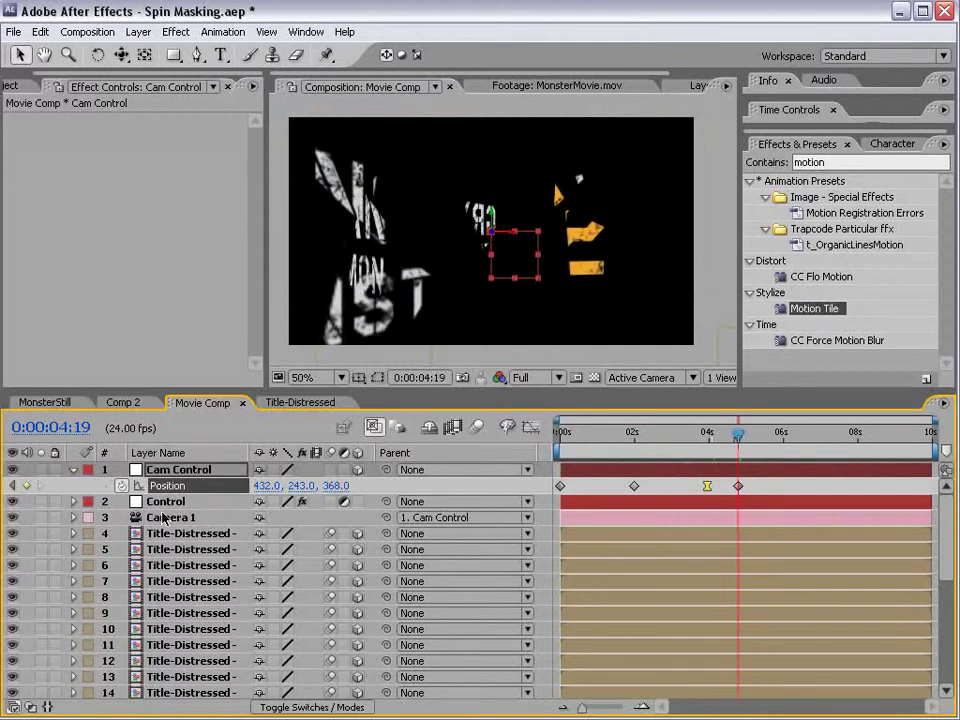
left_click_drag(338, 485, 381, 485)
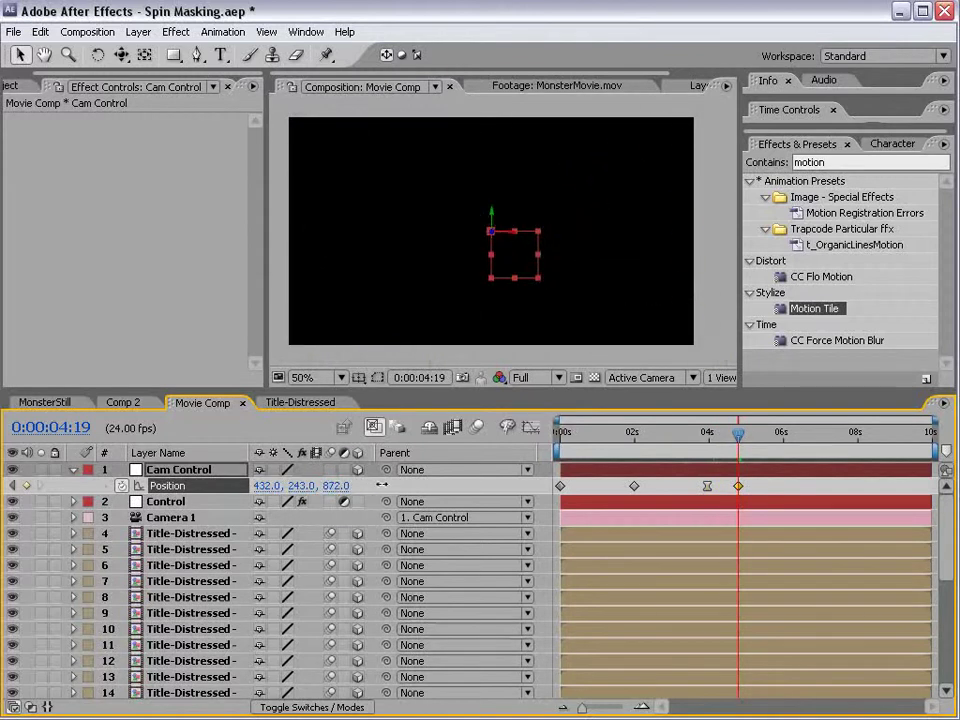
left_click_drag(752, 437, 675, 438)
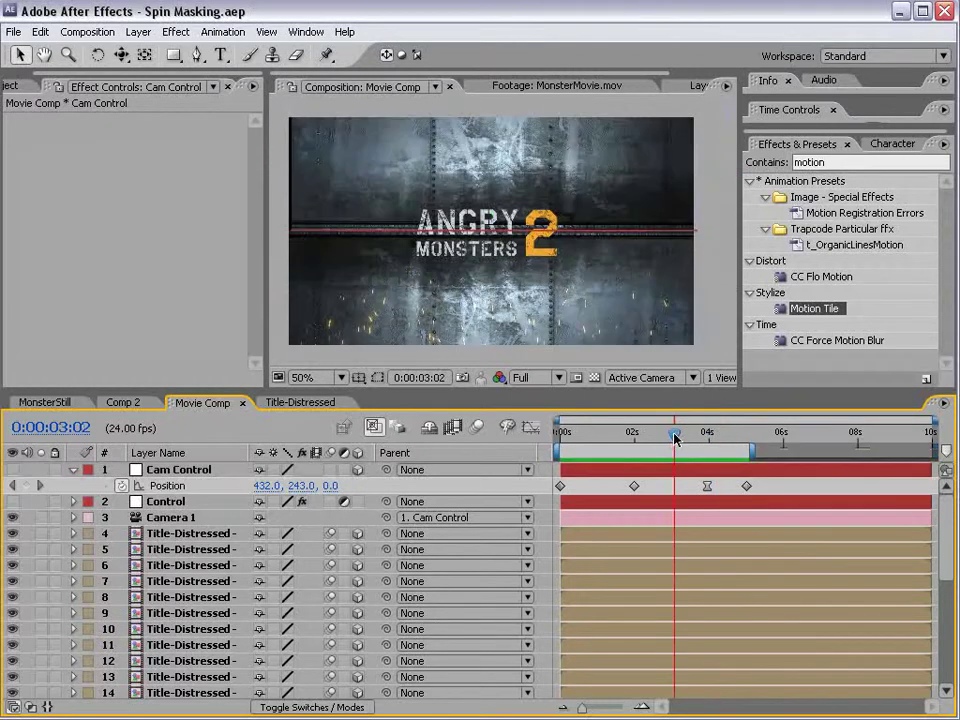
key("space")
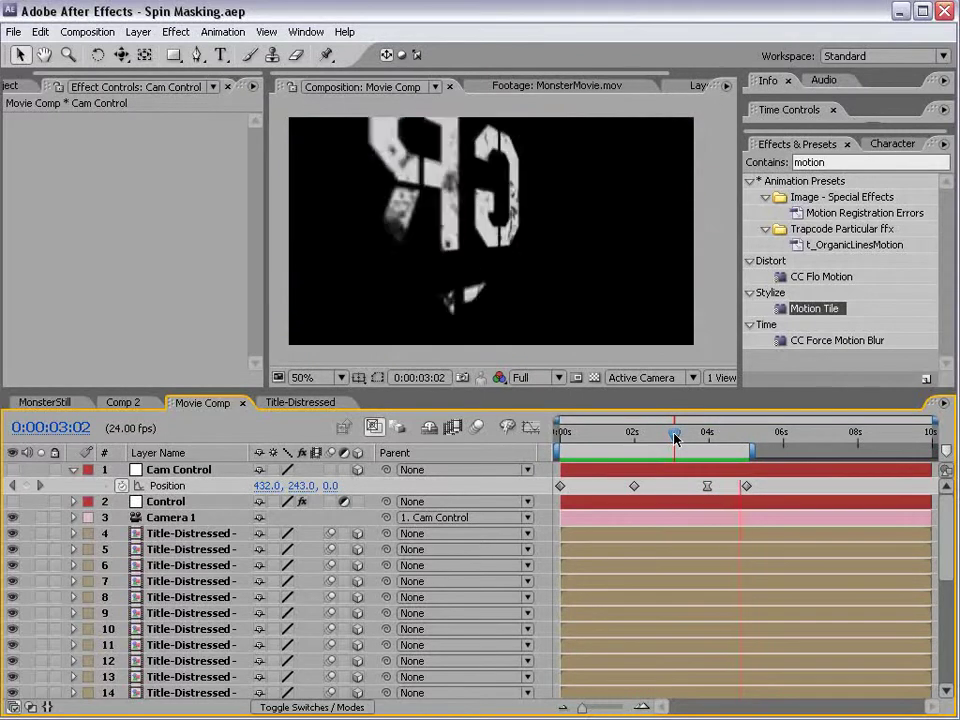
key("space")
Add a new adjustment layer to Movie Comp.
mouse_move(627, 432)
left_mouse_down()
mouse_move(618, 432)
mouse_move(632, 432)
left_mouse_up()
key("period")
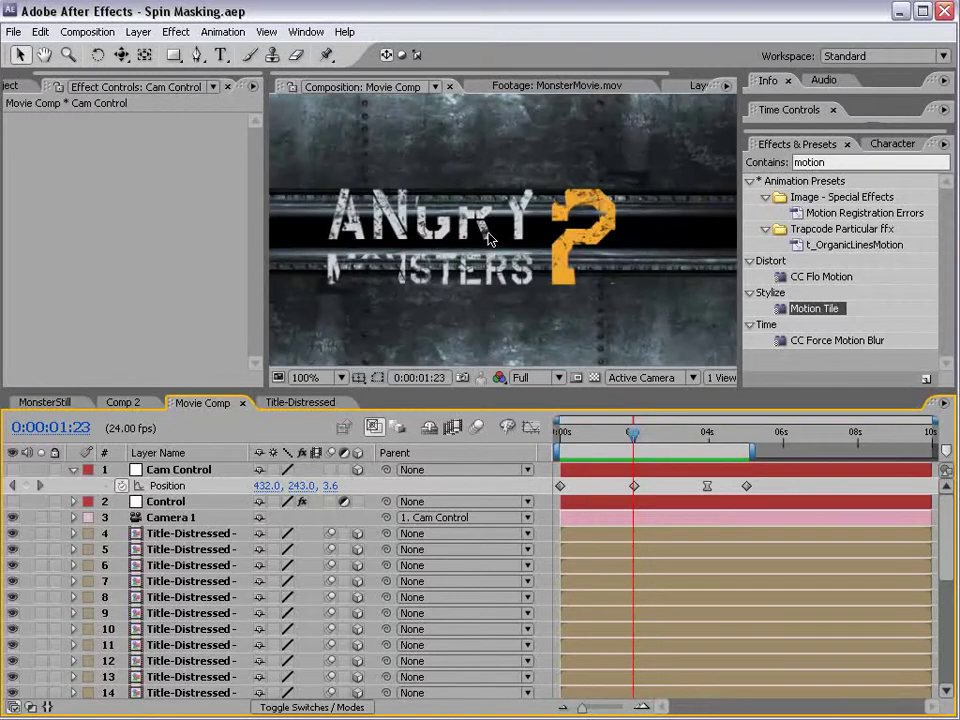
left_click_drag(493, 394, 493, 275)
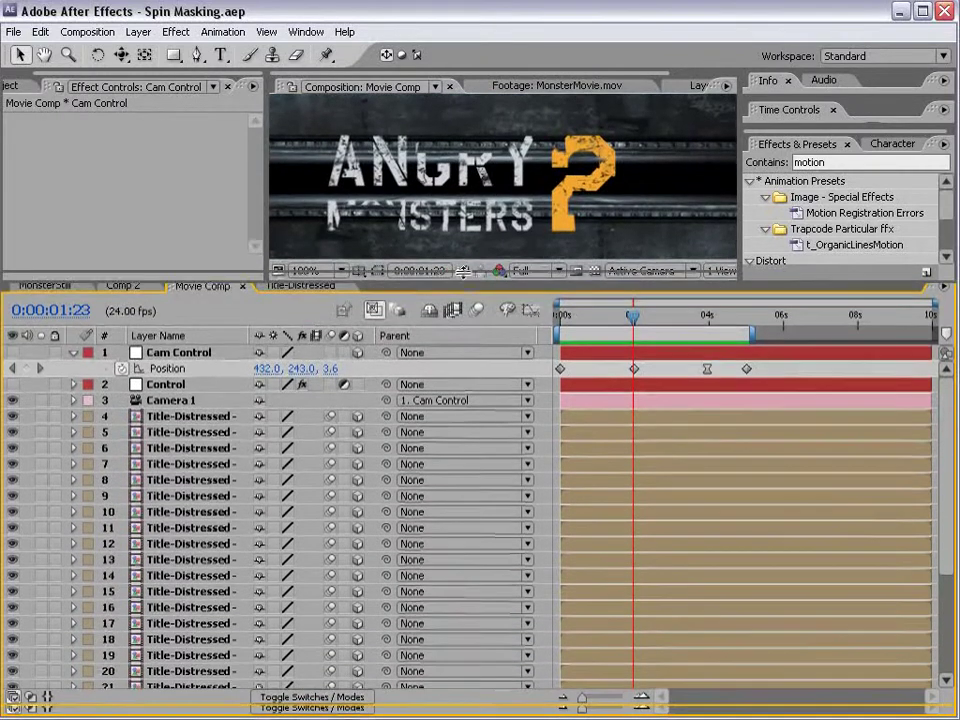
key("h")
scroll(173, 420, "down", 3)
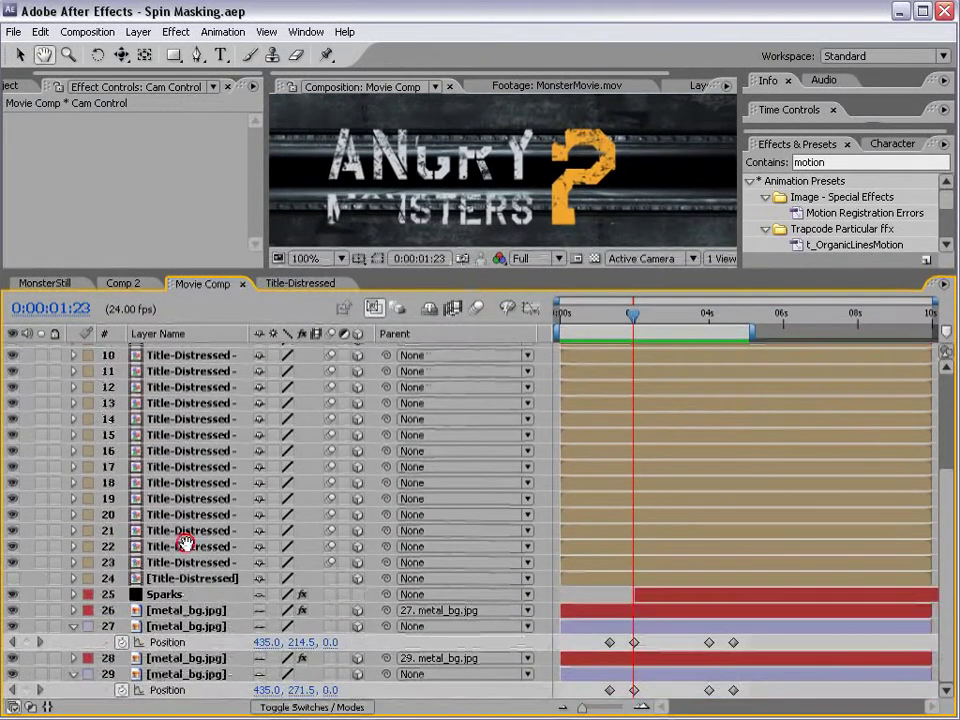
key("v")
left_click(165, 594)
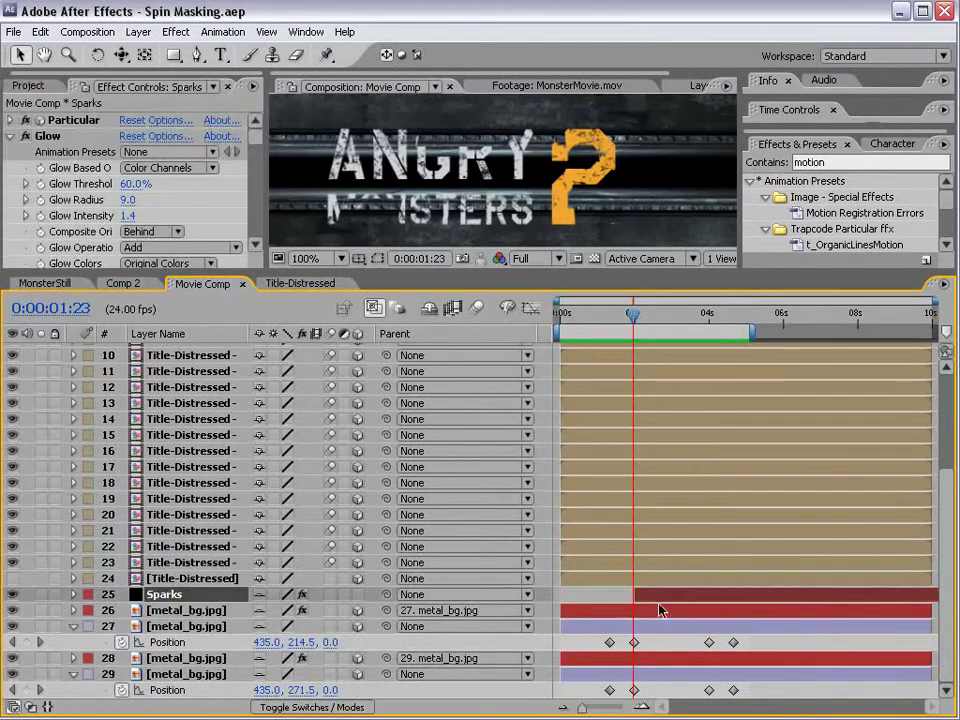
left_click(138, 31)
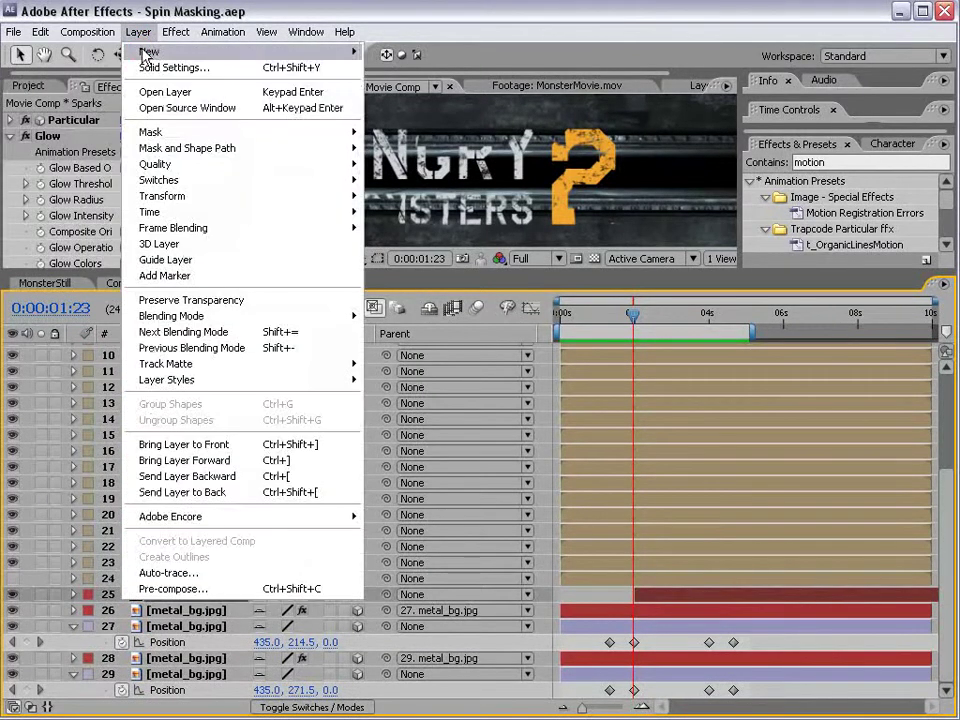
mouse_move(150, 51)
left_click(461, 144)
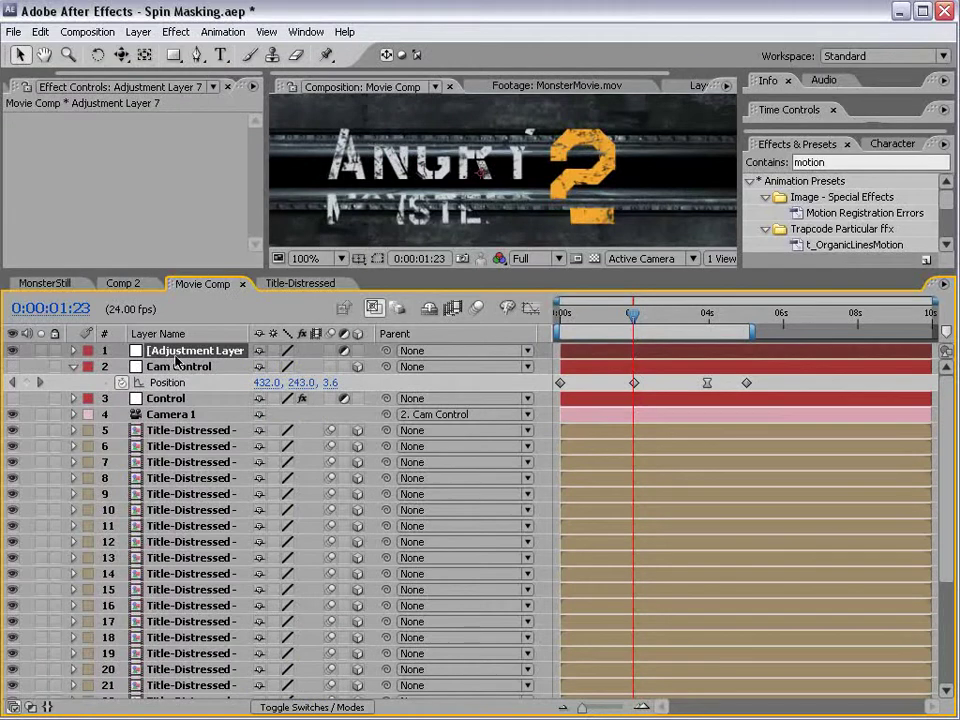
Rename the new adjustment layer as Divider and place it directly above the Sparks layer.
key("Return")
type("Divid")
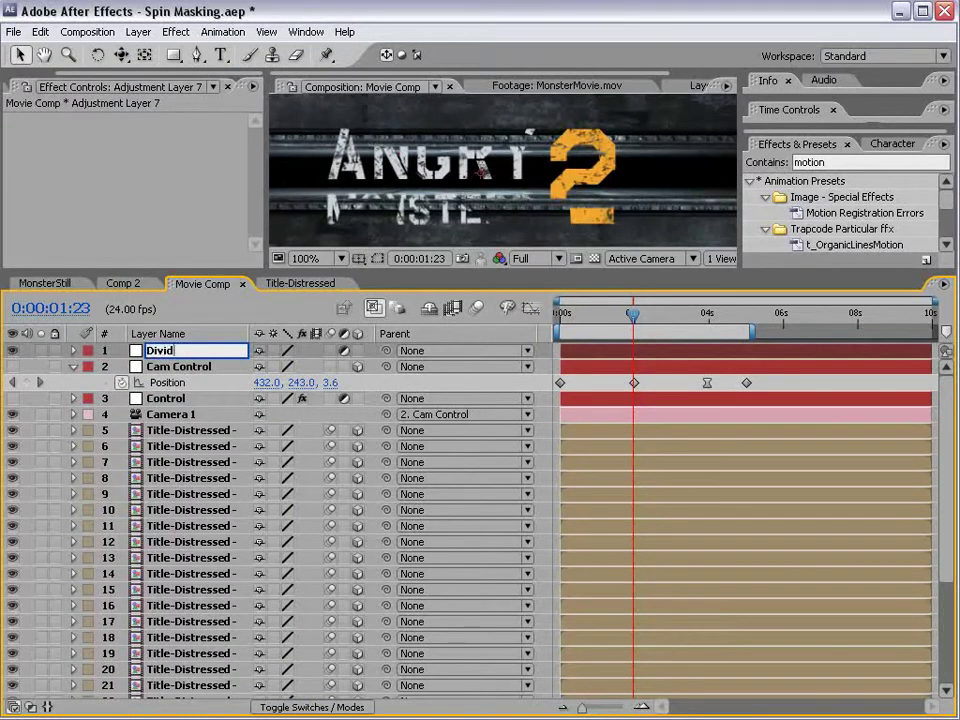
type("er")
key("Return")
mouse_move(157, 572)
left_mouse_down()
mouse_move(156, 701)
mouse_move(172, 604)
mouse_move(147, 585)
left_mouse_up()
Add another adjustment layer above all the other layers in Movie Comp.
left_click_drag(633, 318, 637, 318)
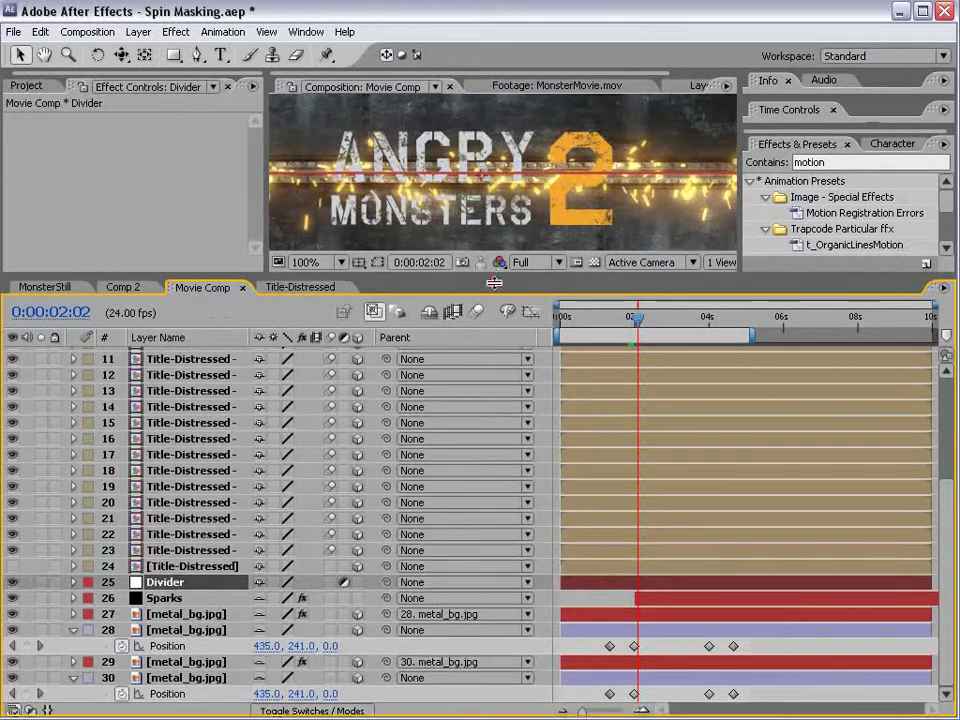
left_click_drag(497, 273, 497, 424)
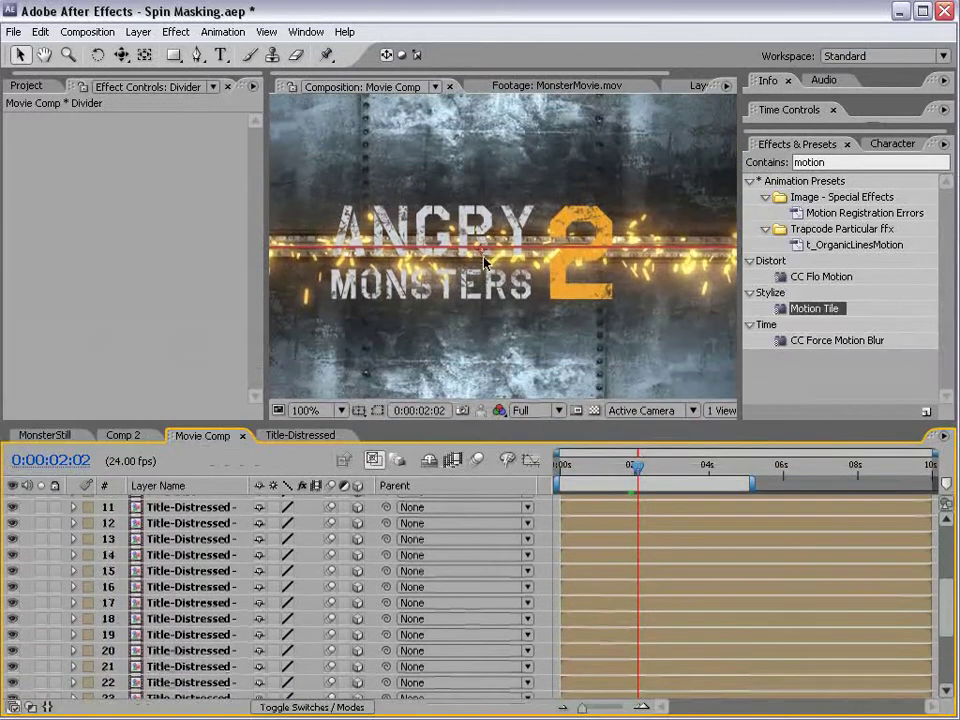
scroll(483, 272, "down", 2)
left_click_drag(660, 460, 651, 462)
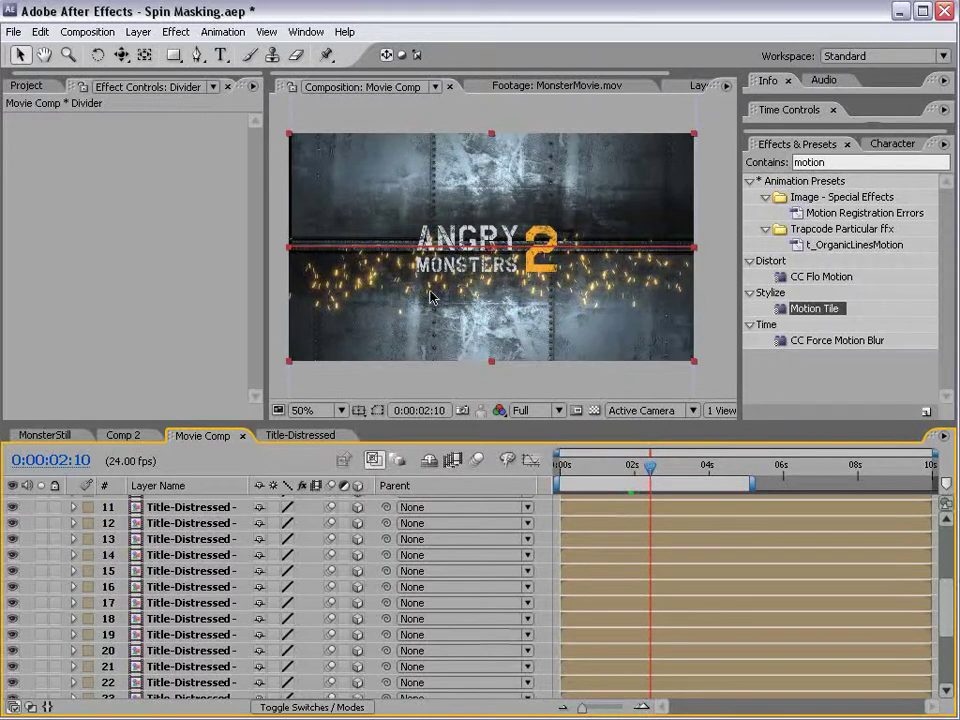
left_click_drag(948, 590, 948, 650)
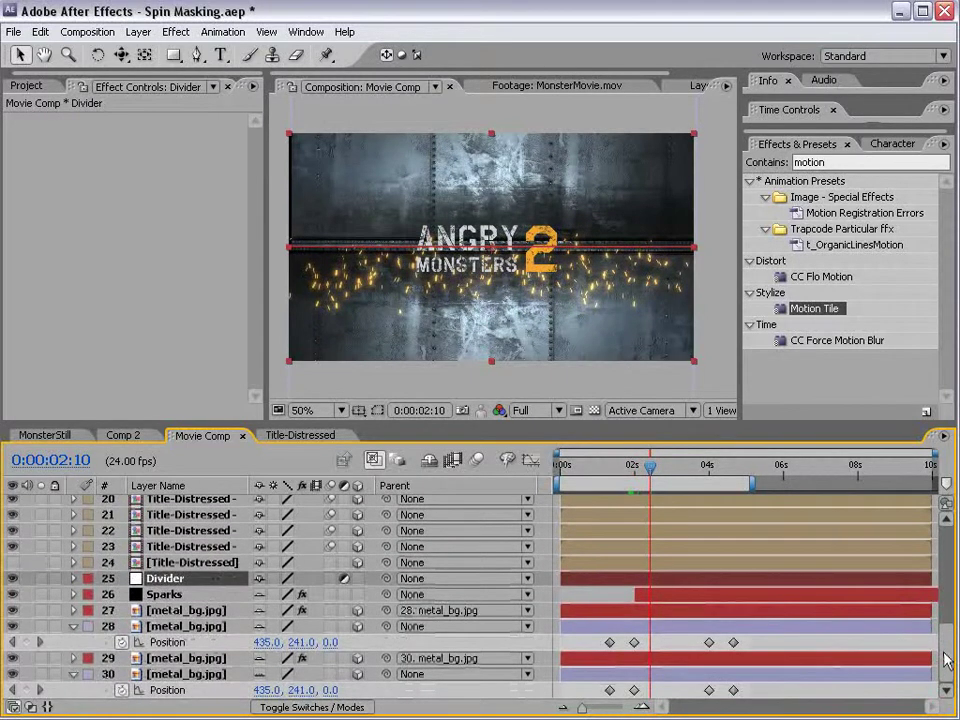
left_click(137, 31)
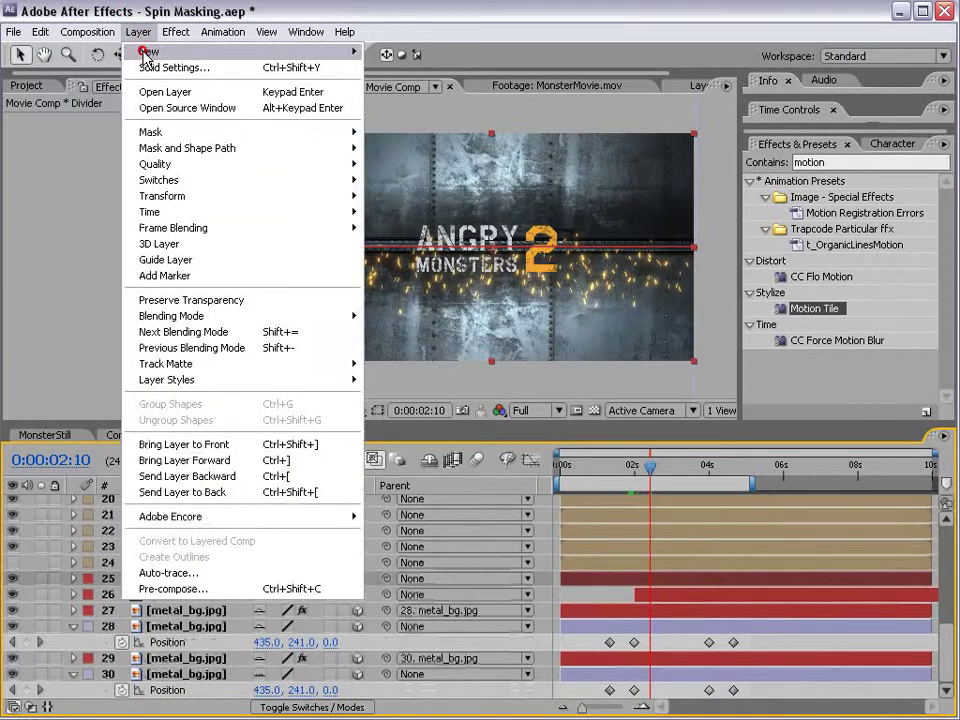
left_click(145, 30)
left_click(148, 31)
mouse_move(180, 52)
left_click(467, 148)
Apply Curves to the top adjustment layer and shape an S-curve with darker shadows and brighter highlights.
left_click(663, 478)
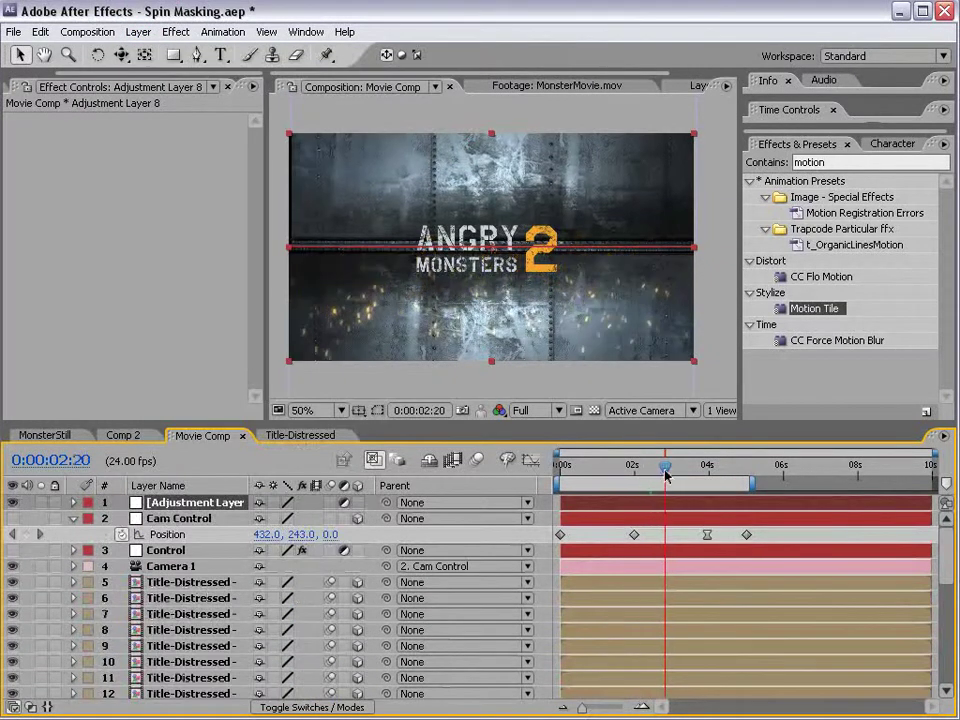
left_click(174, 31)
mouse_move(212, 177)
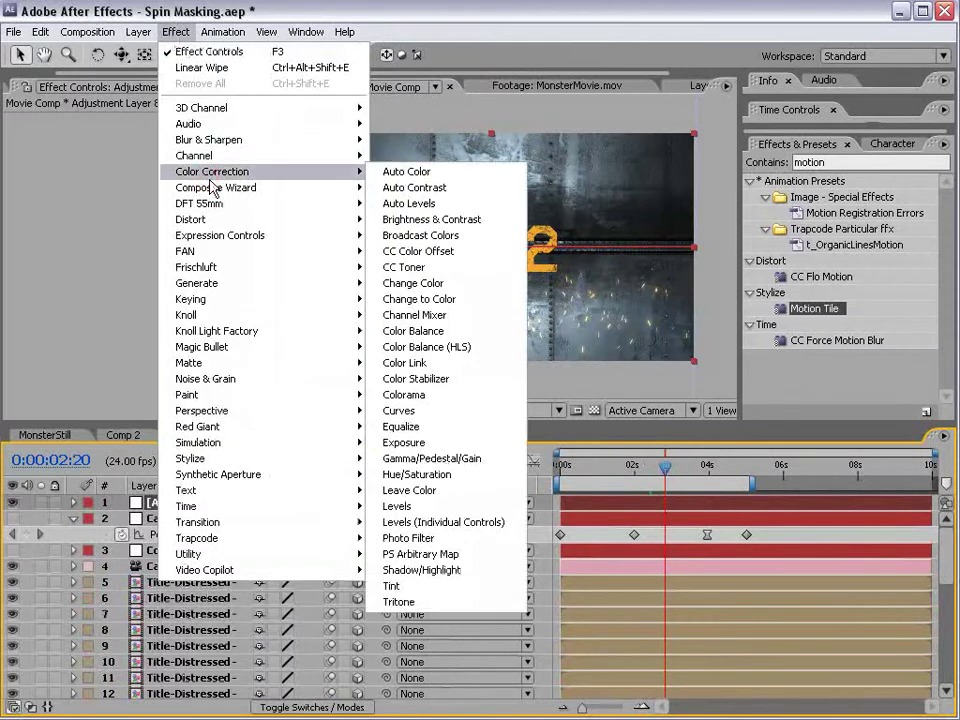
left_click(424, 352)
left_click_drag(107, 288, 104, 304)
left_click_drag(137, 262, 162, 238)
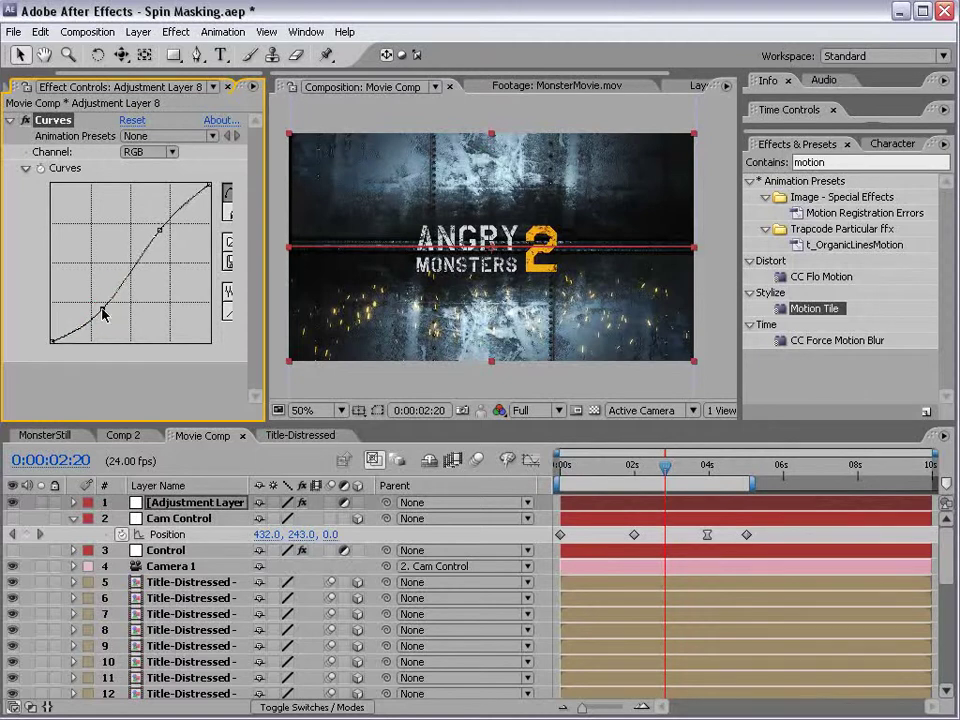
Review the graded title animation over time, enlarging the composition view at 0:00:03:16.
left_click_drag(590, 472, 697, 479)
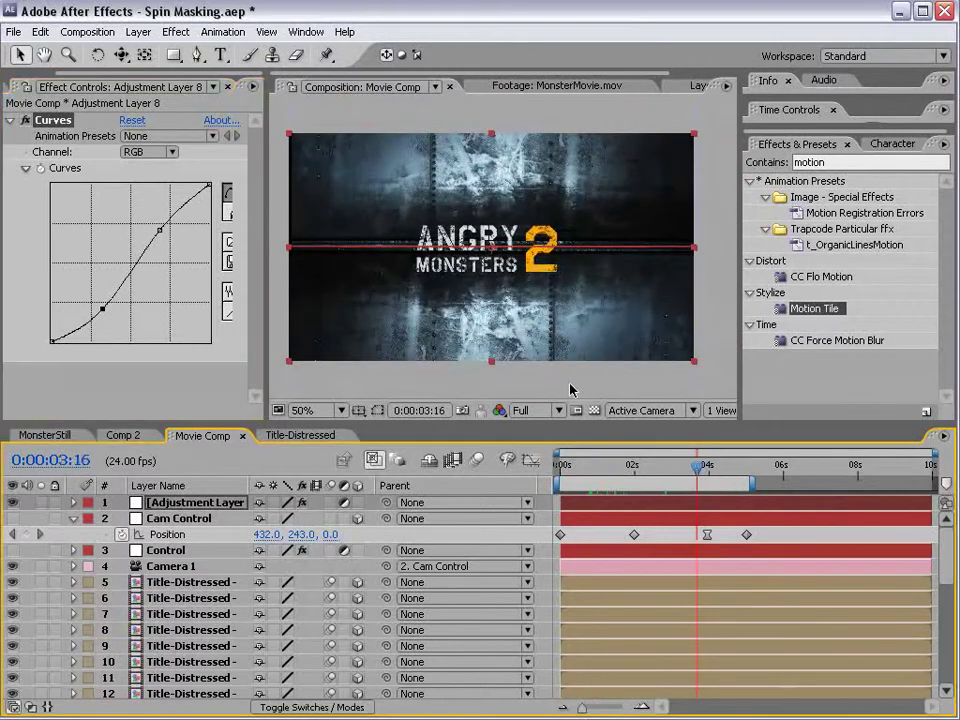
left_click(716, 345)
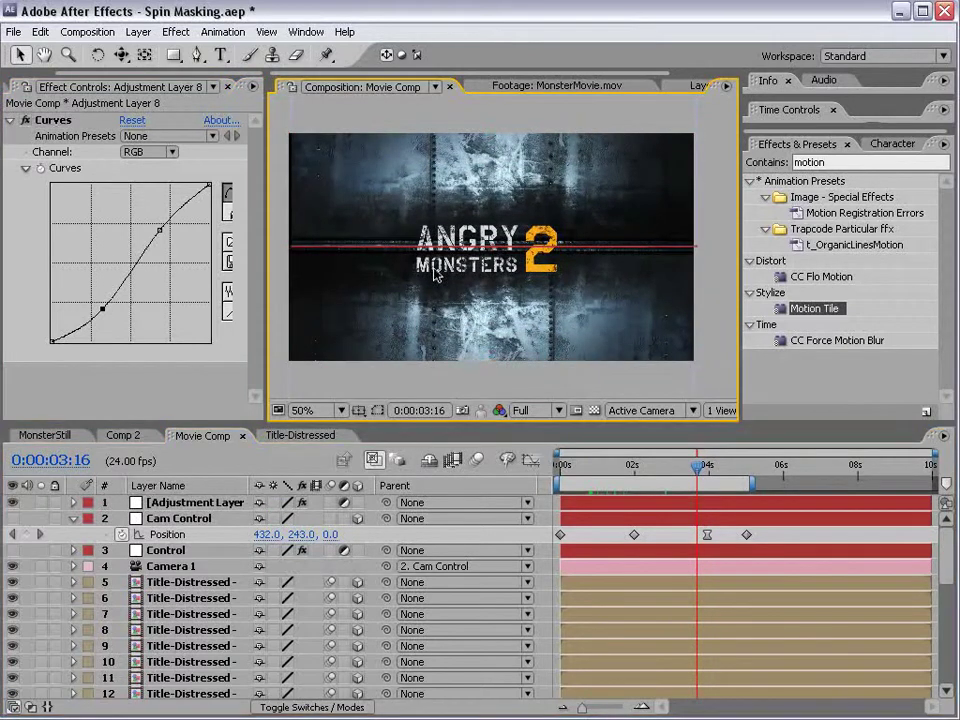
key("period")
key("grave")
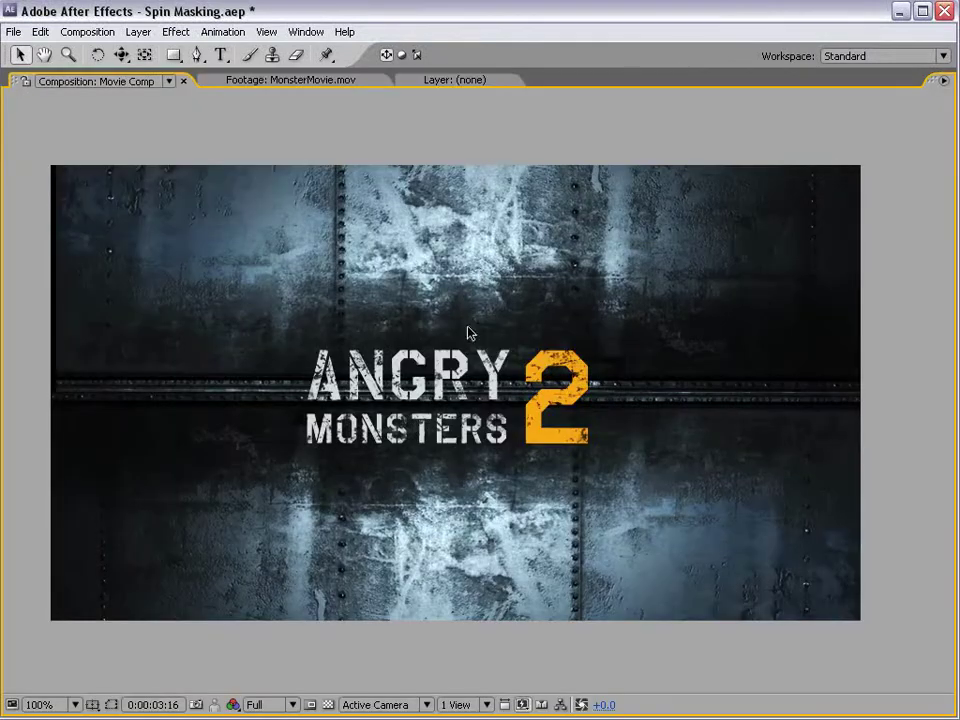
key("grave")
key("comma")
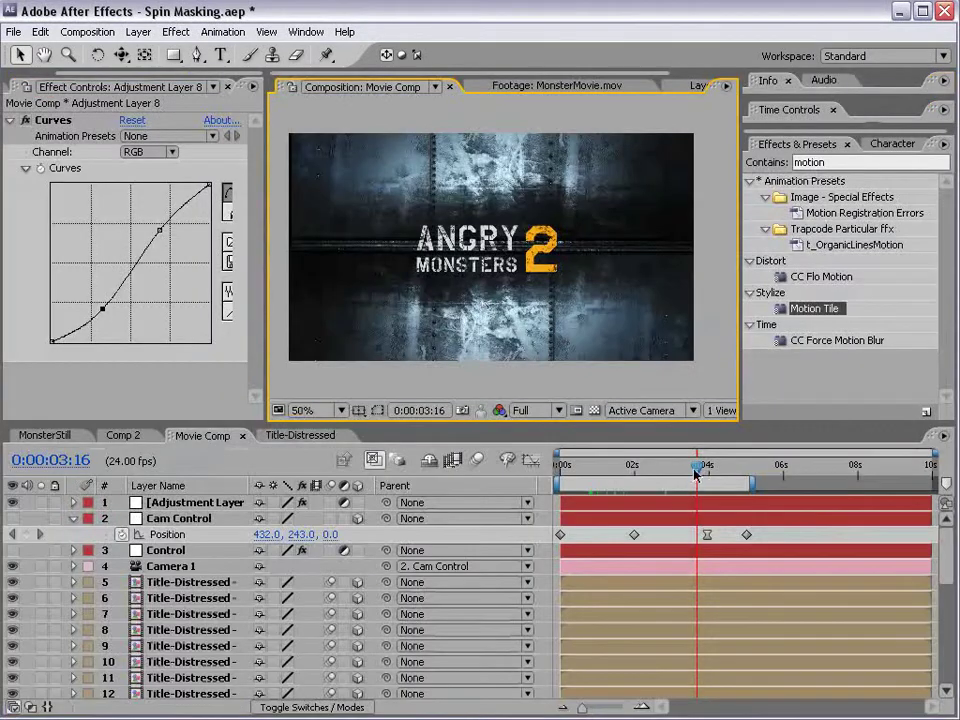
left_click_drag(576, 465, 640, 468)
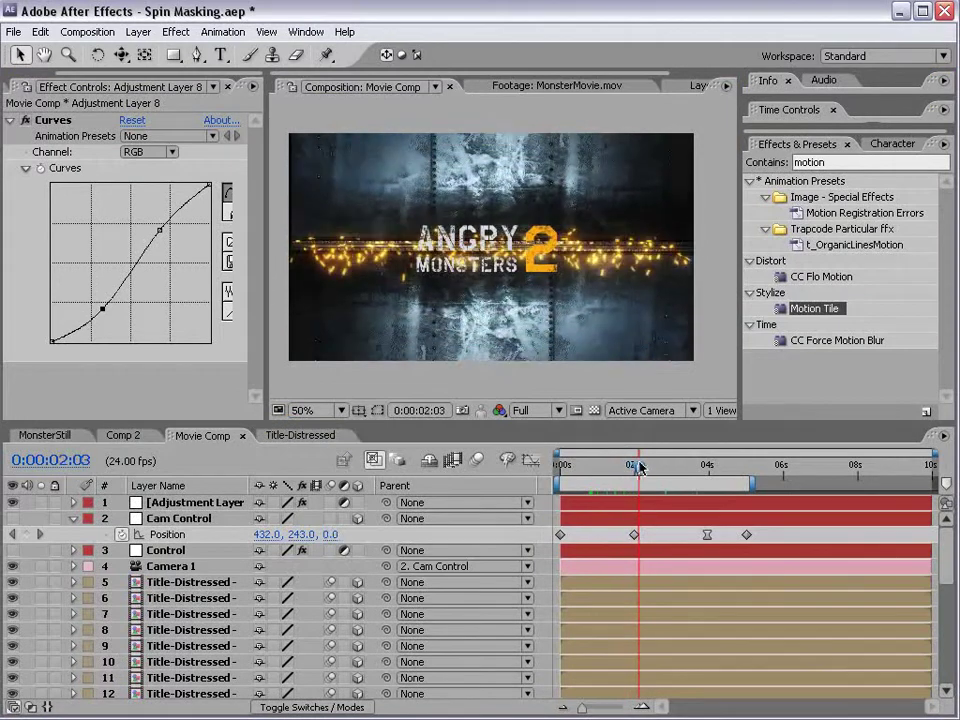
Copy the BG ramp layer from the MonsterStill comp into Movie Comp and place it beneath all other layers.
left_click_drag(946, 555, 950, 660)
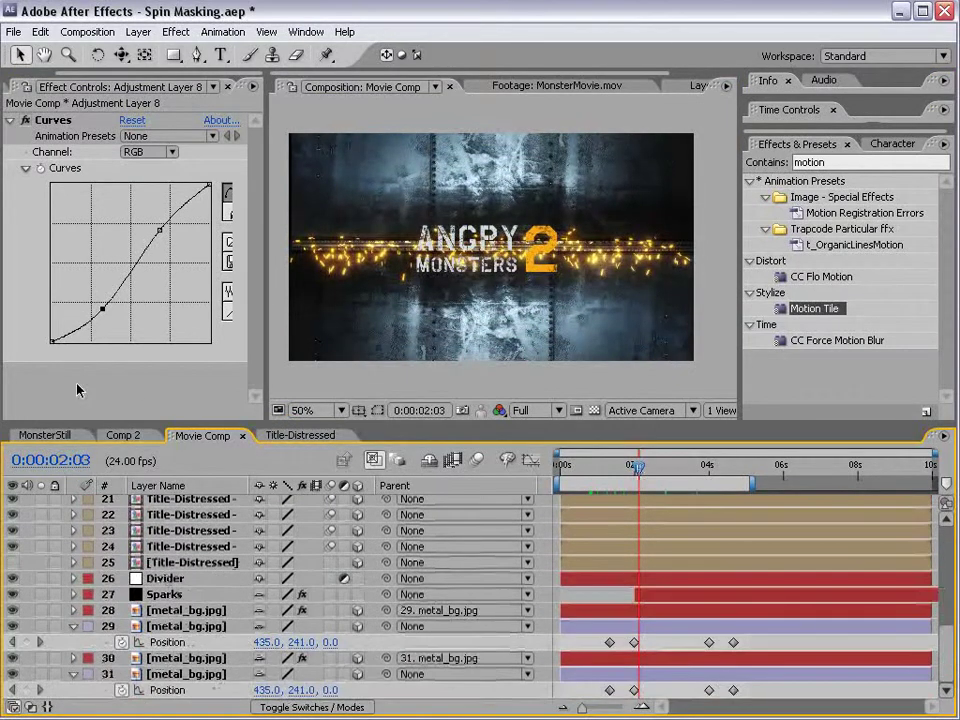
left_click(38, 434)
left_click_drag(950, 549, 936, 686)
left_click(153, 690)
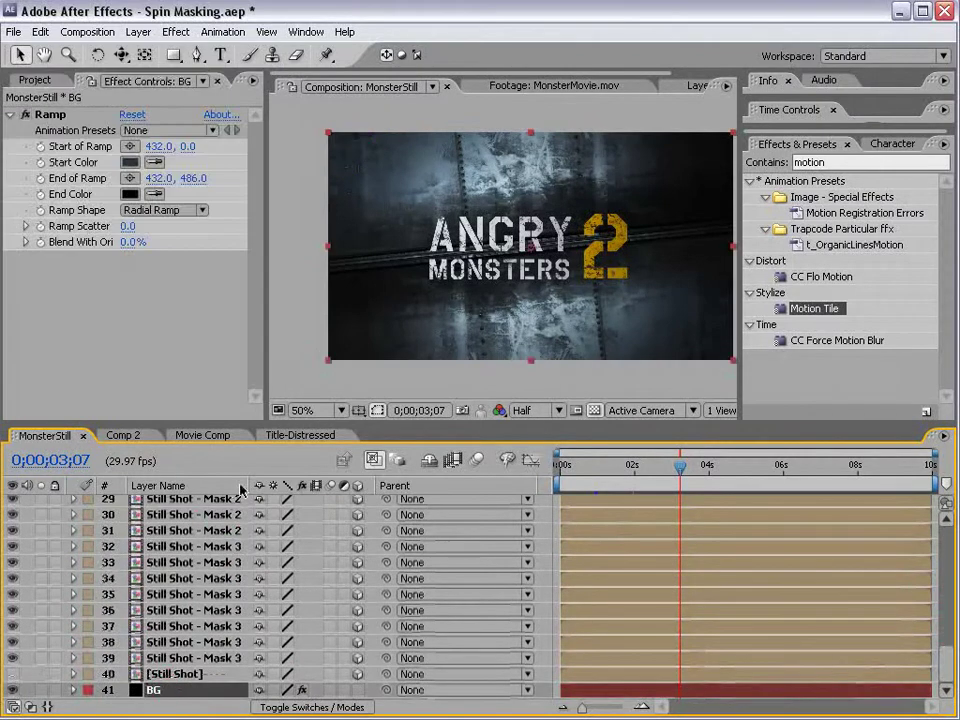
left_click(203, 436)
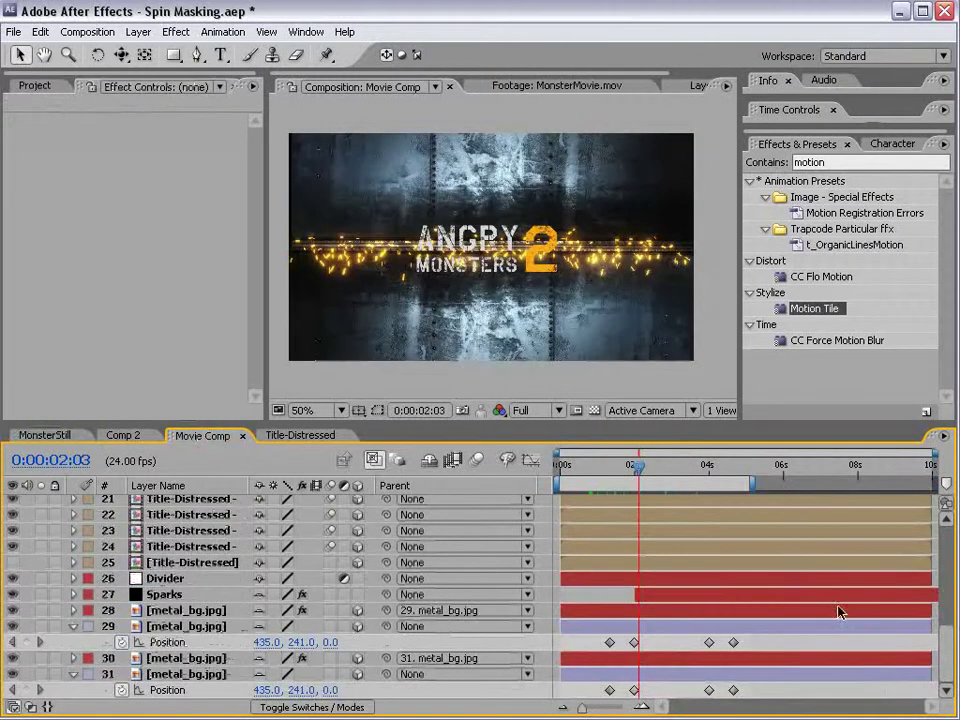
key("ctrl+v")
left_click_drag(955, 655, 940, 508)
left_click_drag(152, 505, 165, 700)
Lighten the start colour of BG's Ramp effect to the blue-gray 4E5B6D and check it across the animation.
left_click(591, 464)
key("space")
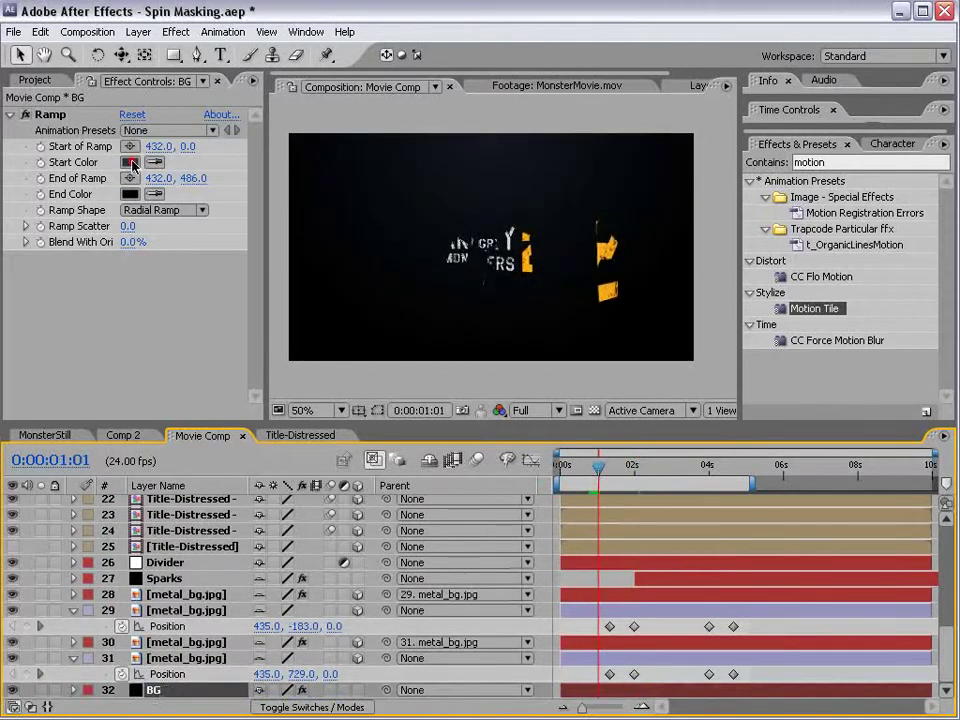
left_click(131, 162)
left_click_drag(411, 452, 357, 477)
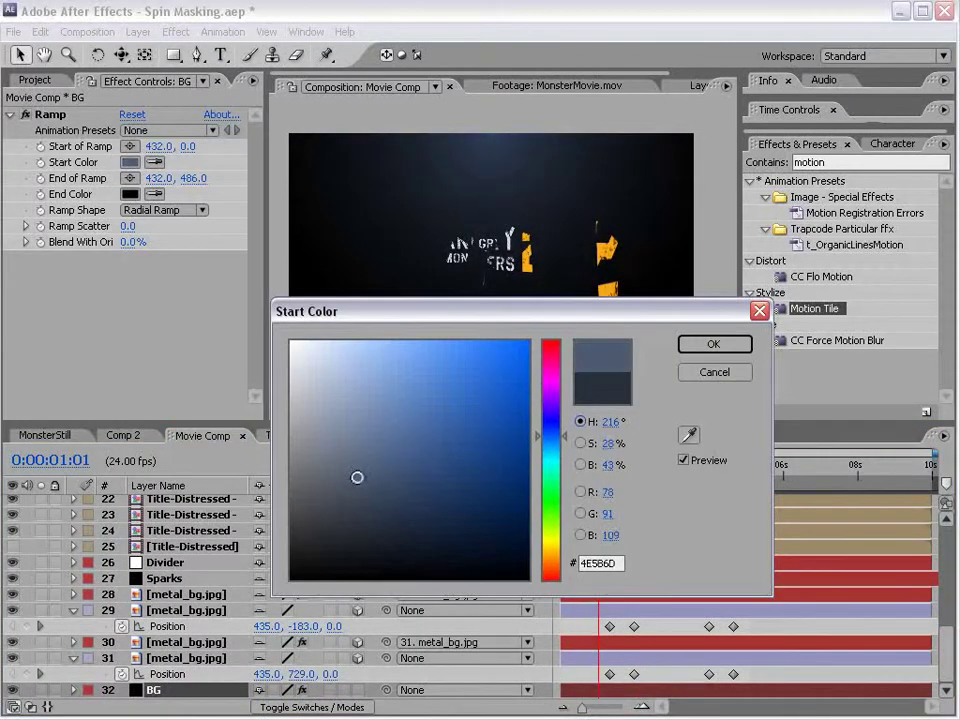
left_click(680, 344)
left_click_drag(578, 466, 641, 464)
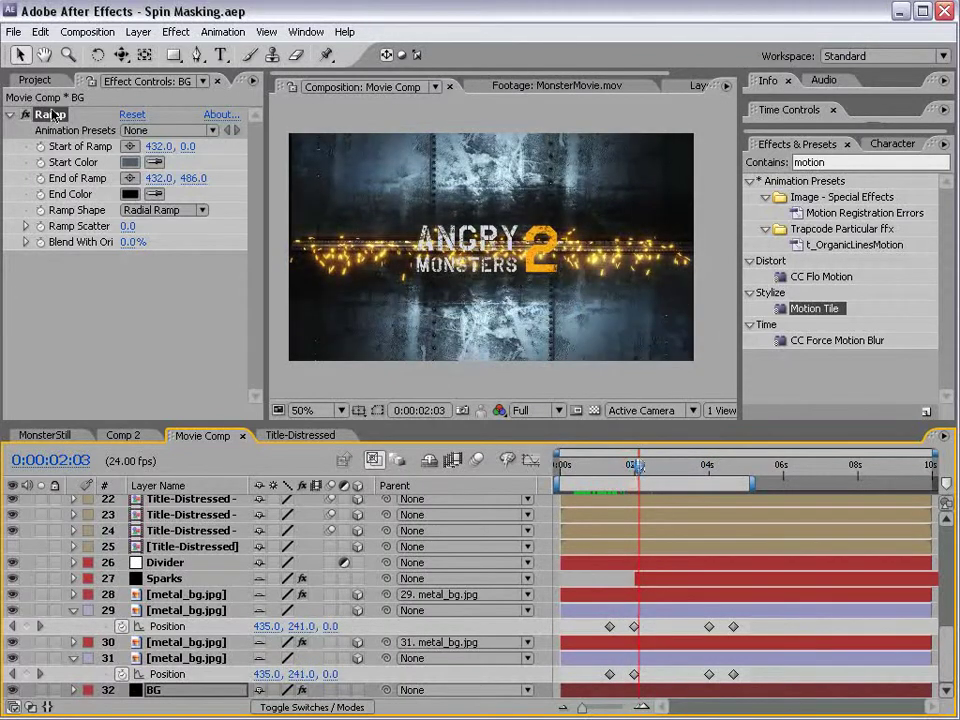
Create a new composition, Movie Comp 2, from Movie Comp and view it at about 0:00:02:09.
left_click(35, 80)
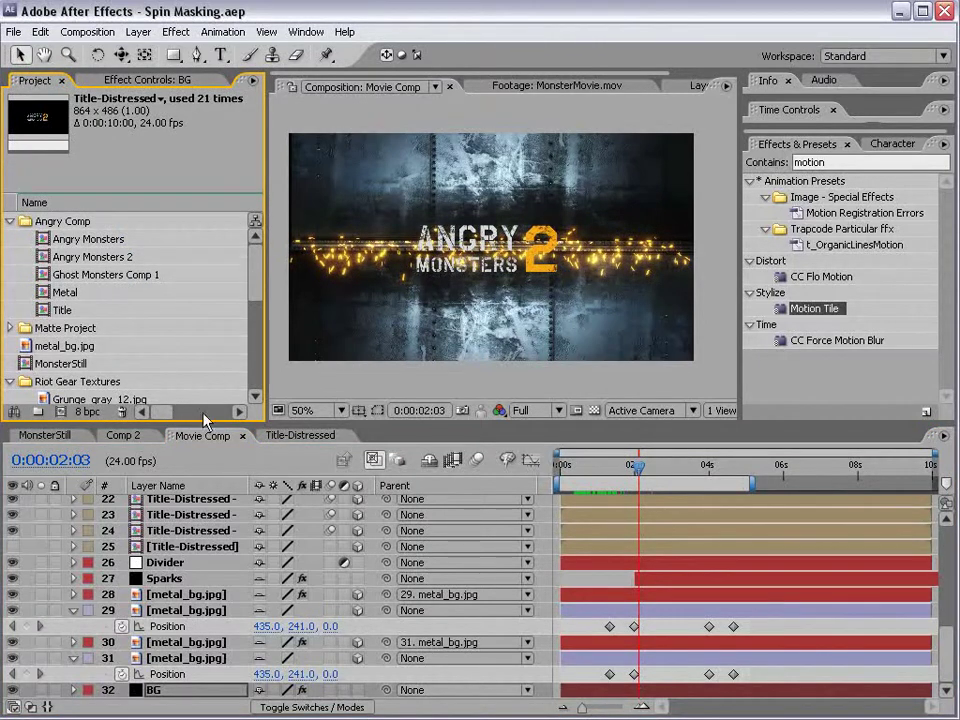
left_click_drag(257, 265, 255, 336)
left_click_drag(82, 345, 61, 414)
left_click_drag(606, 488, 649, 476)
Add a null object above the Movie Comp layer in Movie Comp 2.
left_click(143, 35)
mouse_move(150, 51)
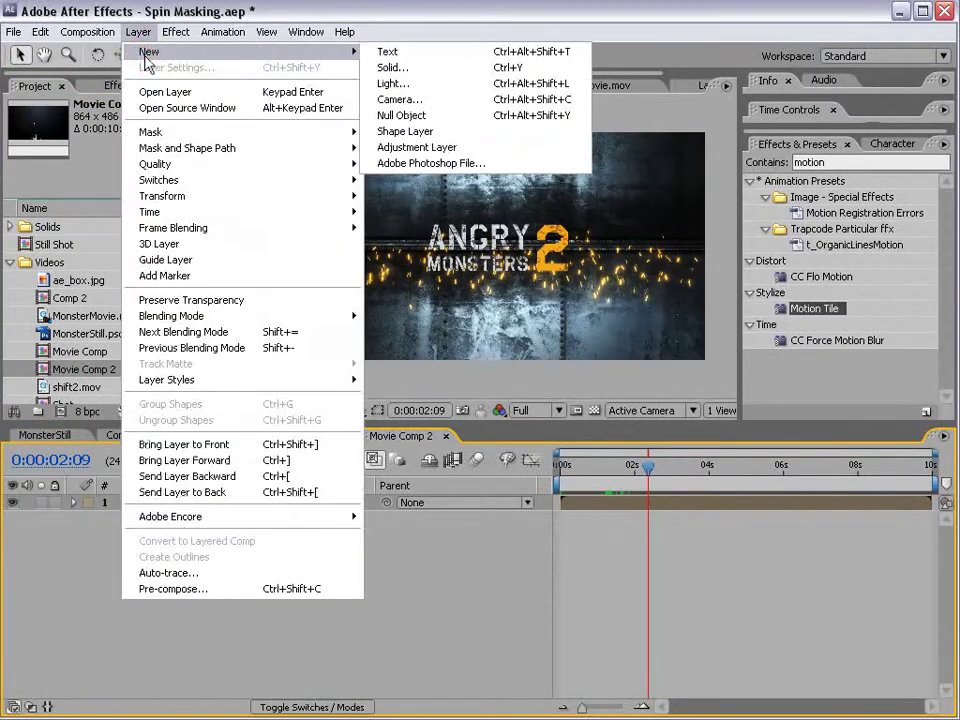
left_click(410, 116)
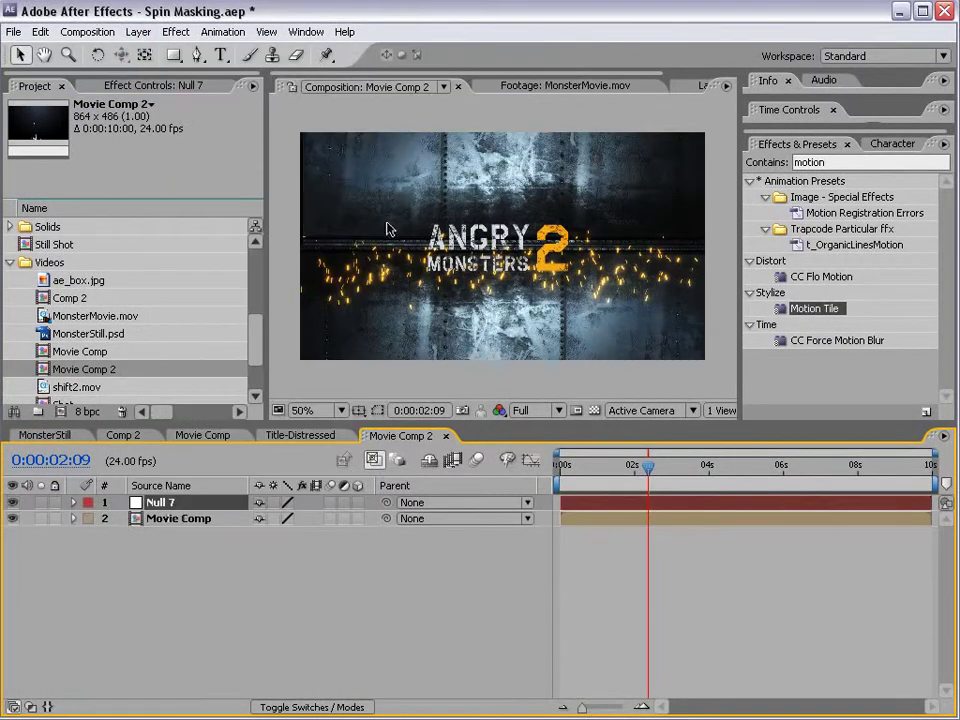
Search the effects and presets for "aftershak".
left_click(738, 170)
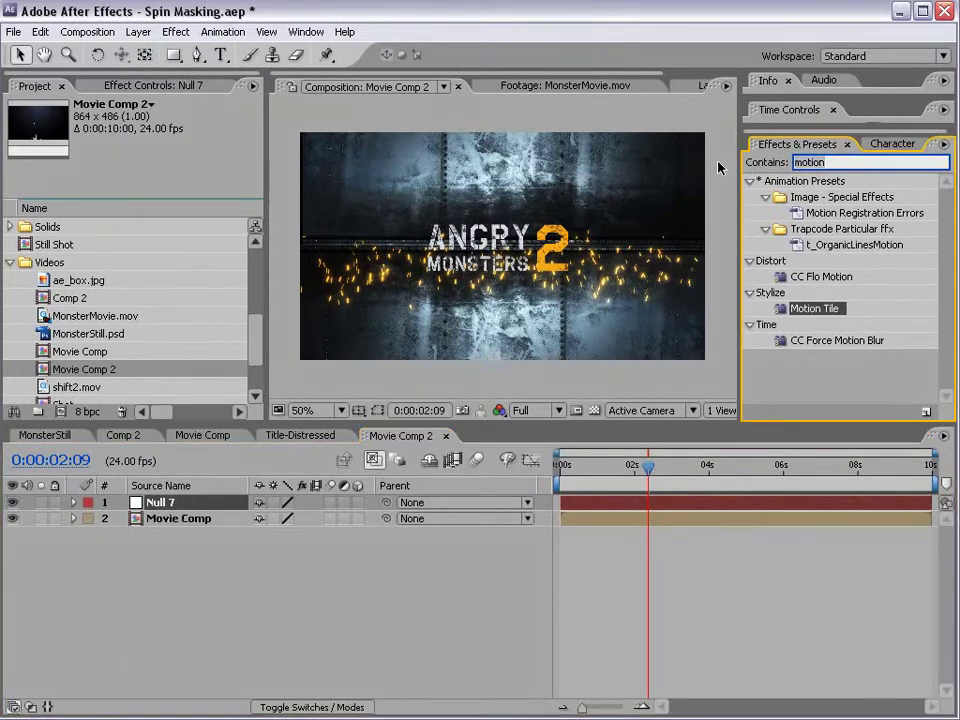
type("aftershak")
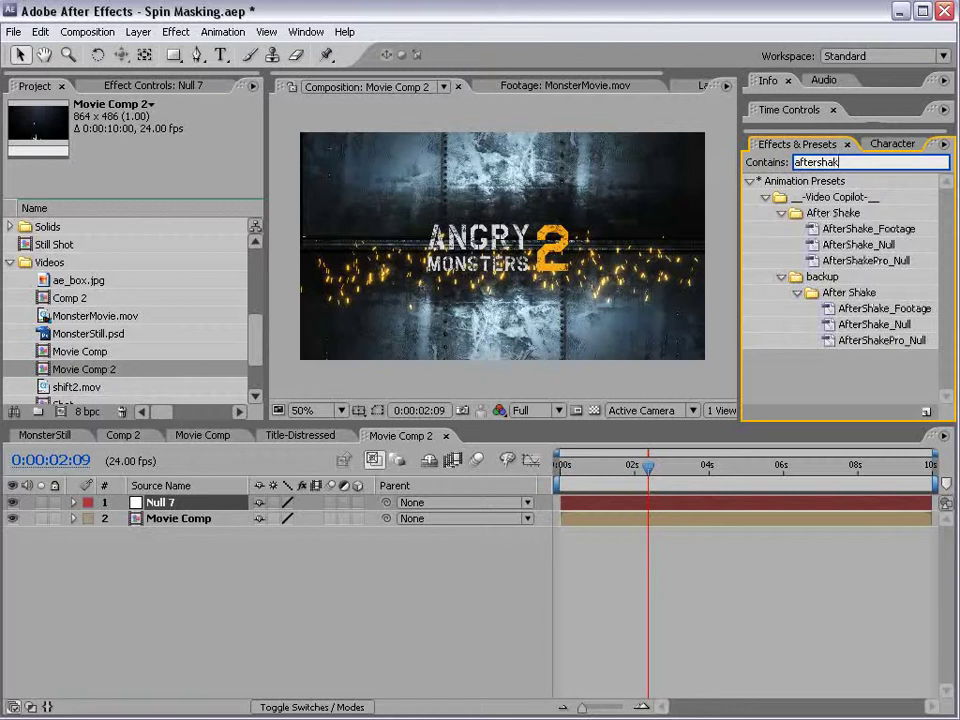
Switch to Firefox, view the Energetic Titles entry among Video Copilot's presets, and return to After Effects.
key("alt+Tab")
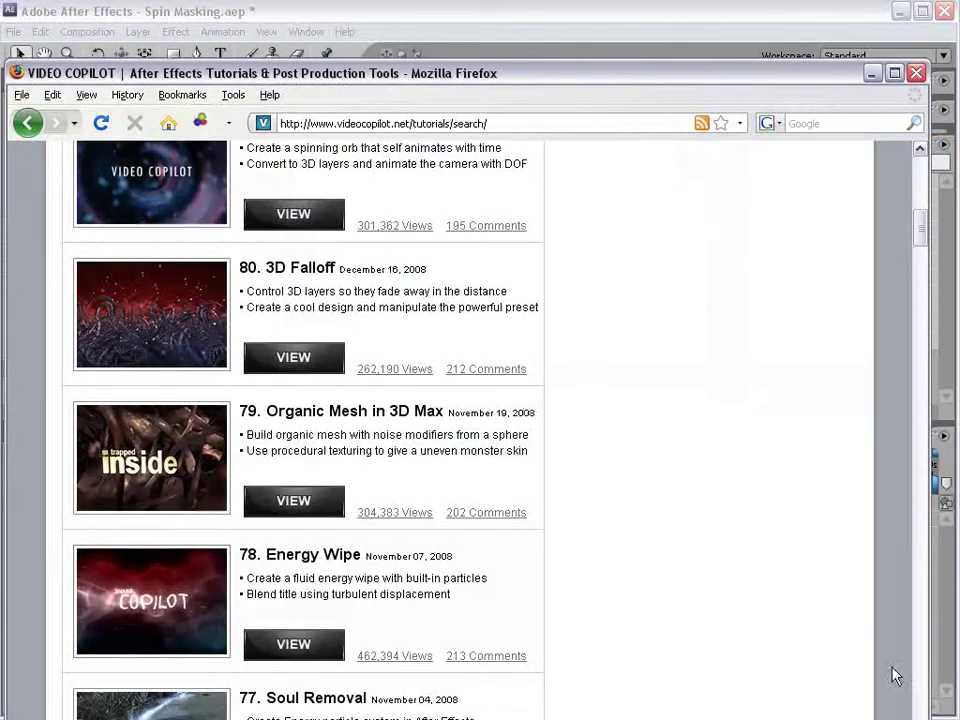
scroll(921, 236, "up", 15)
mouse_move(183, 487)
scroll(446, 514, "down", 5)
mouse_move(214, 439)
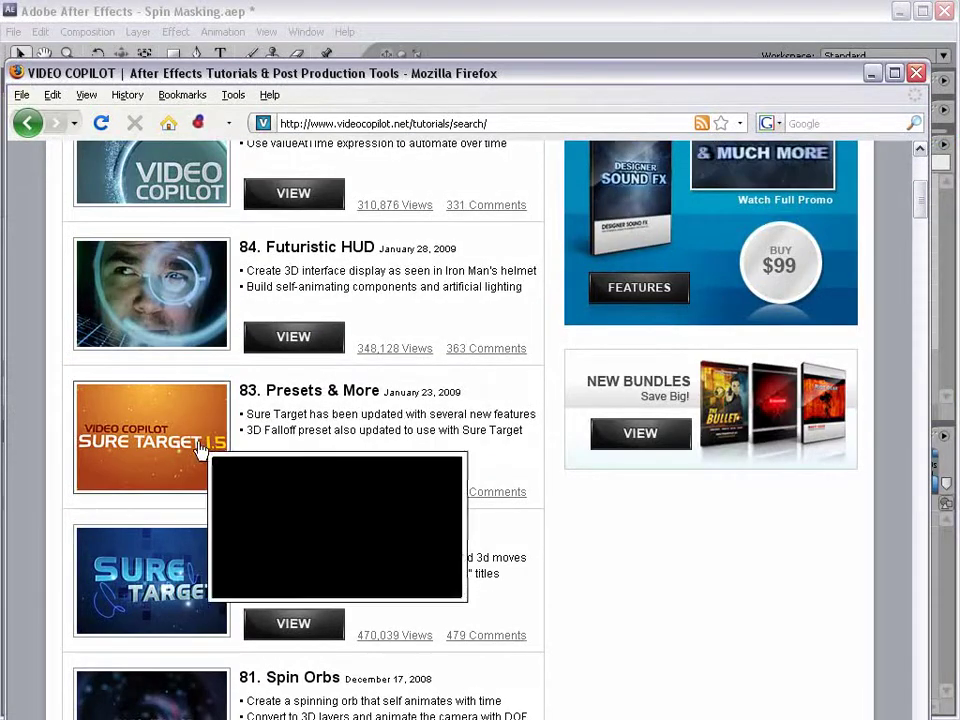
scroll(461, 450, "up", 7)
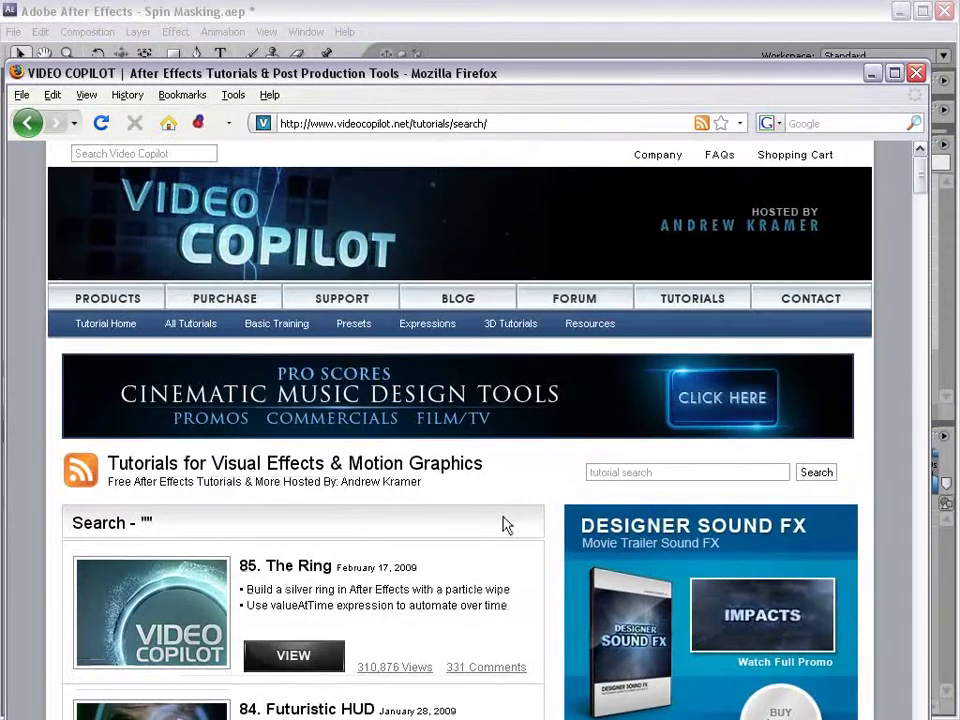
left_click(345, 325)
scroll(360, 400, "down", 6)
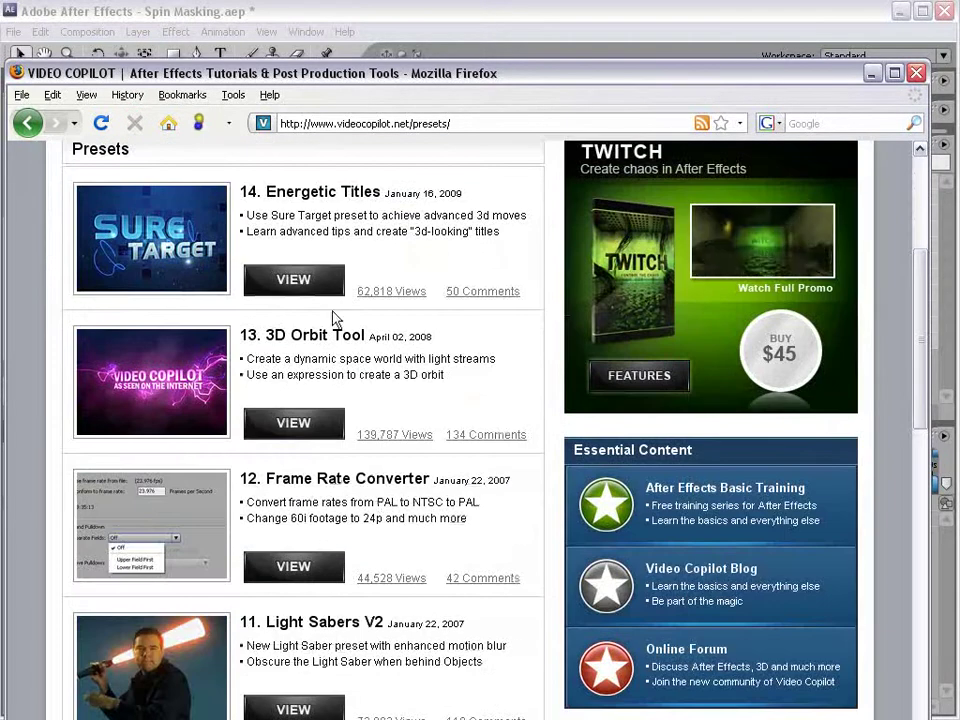
left_click(287, 281)
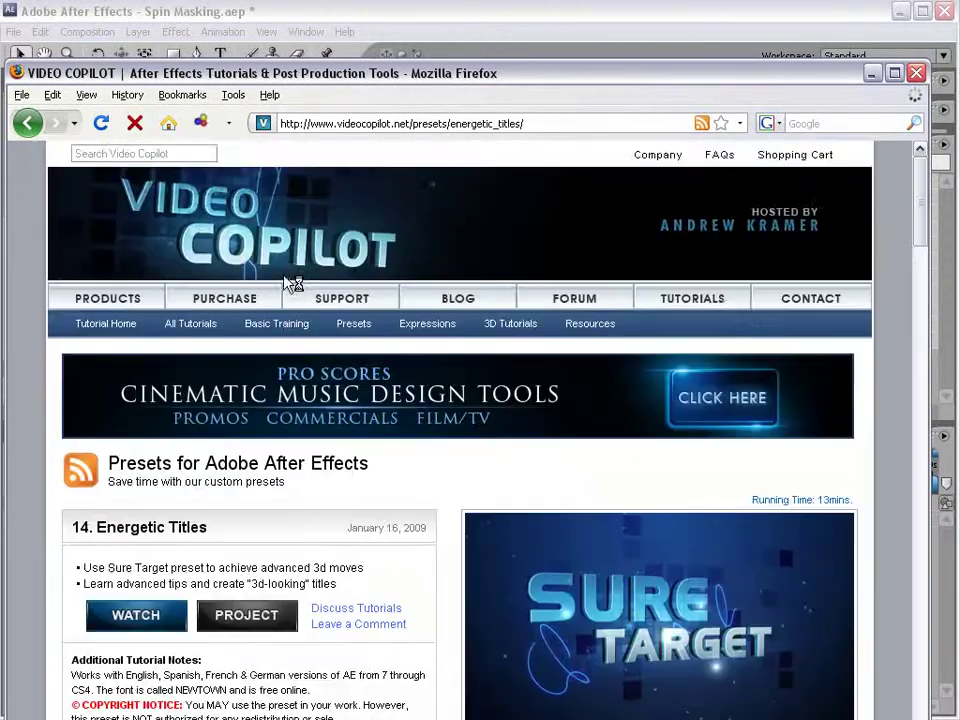
scroll(265, 420, "down", 1)
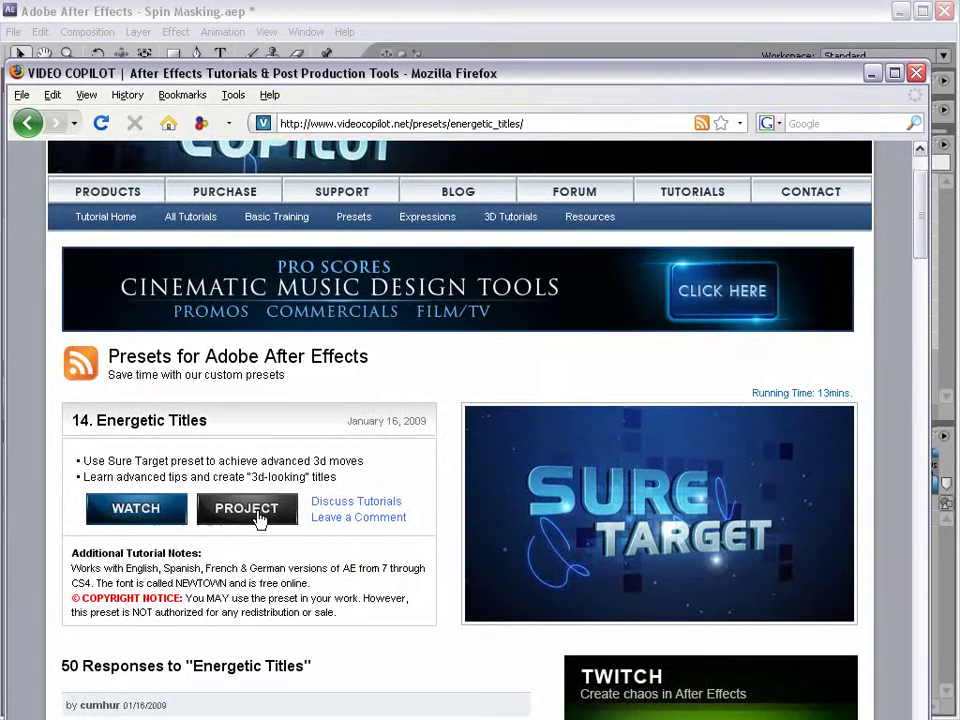
left_click(352, 18)
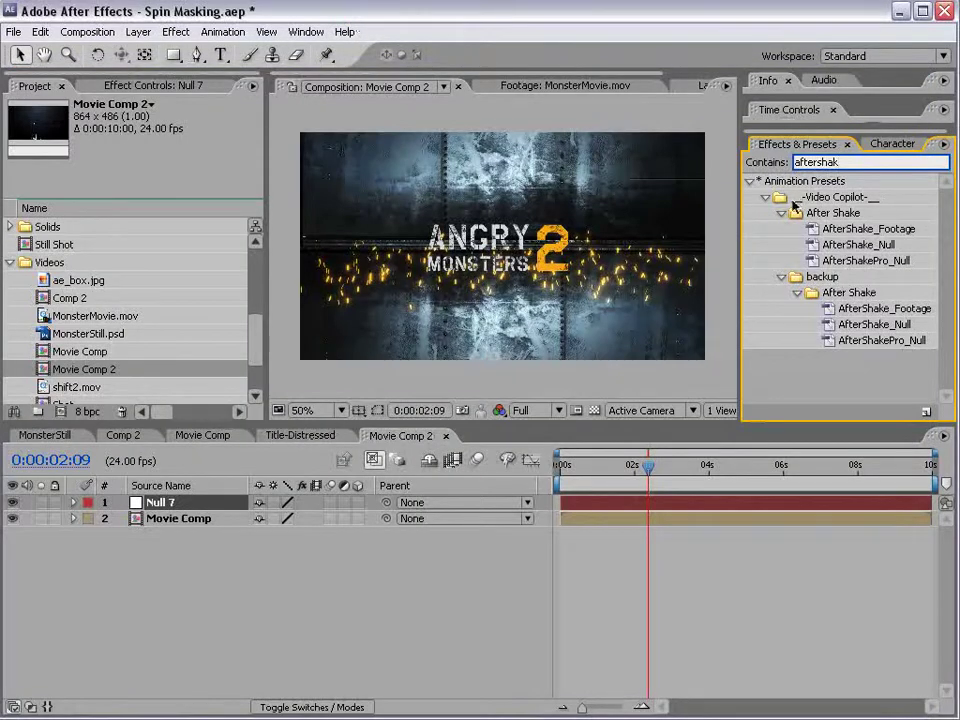
Apply the AfterShake_Null preset to Null 7 and set its Amount and Rotation sliders to 0.
left_click(852, 245)
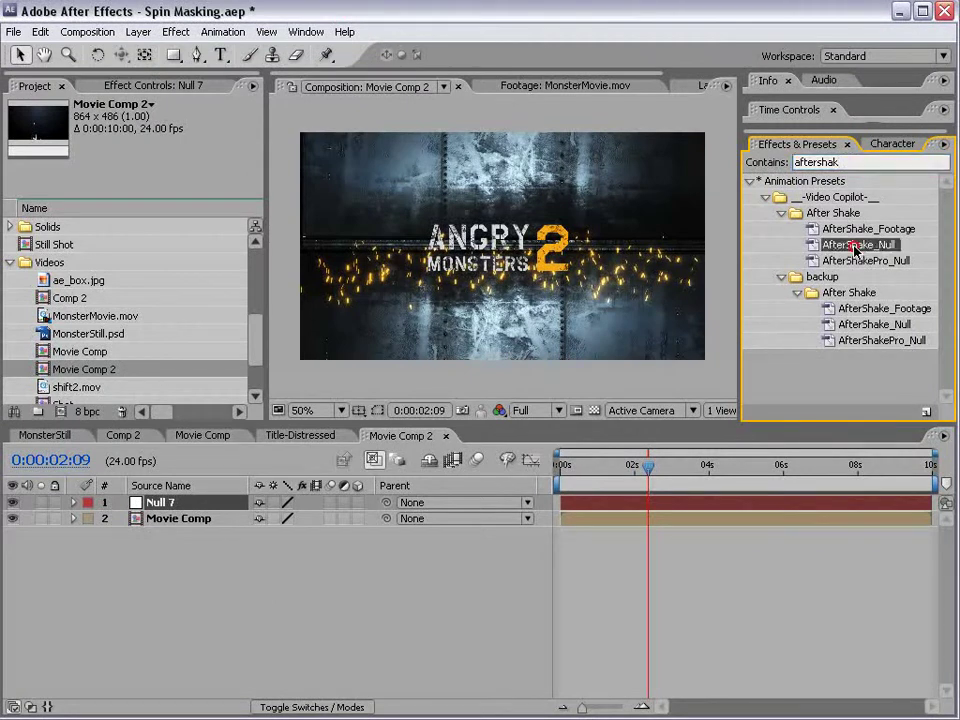
left_click_drag(855, 250, 171, 507)
left_click(146, 279)
left_click(135, 199)
type("0")
key("Return")
left_click(133, 248)
type("10")
key("Return")
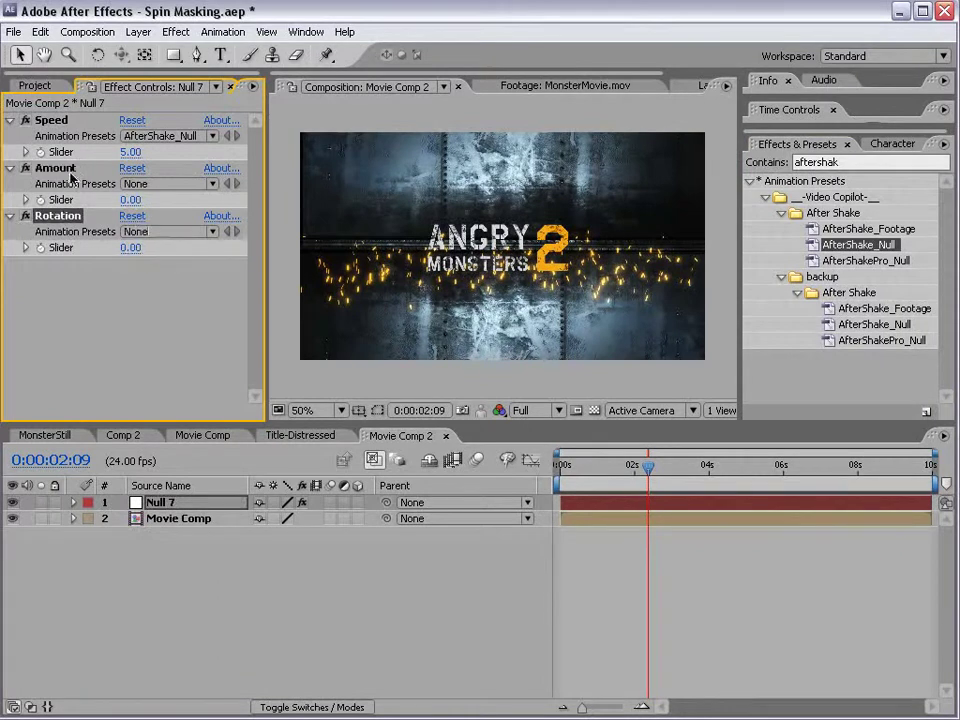
Set Null 7's Speed slider to 8.
left_click(56, 122)
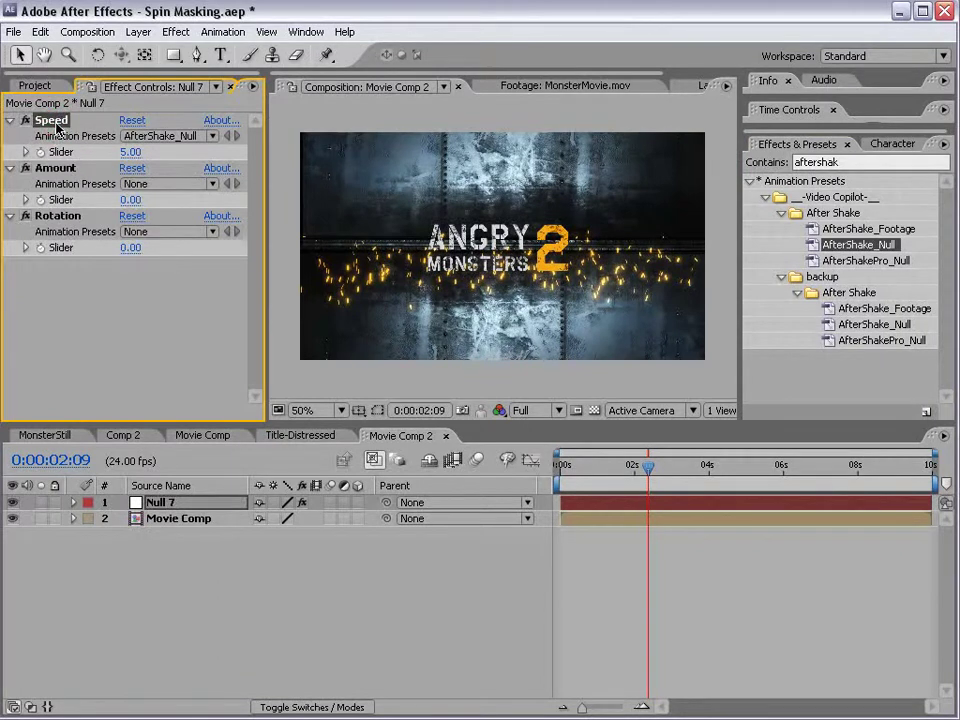
left_click(130, 152)
type("8")
key("Return")
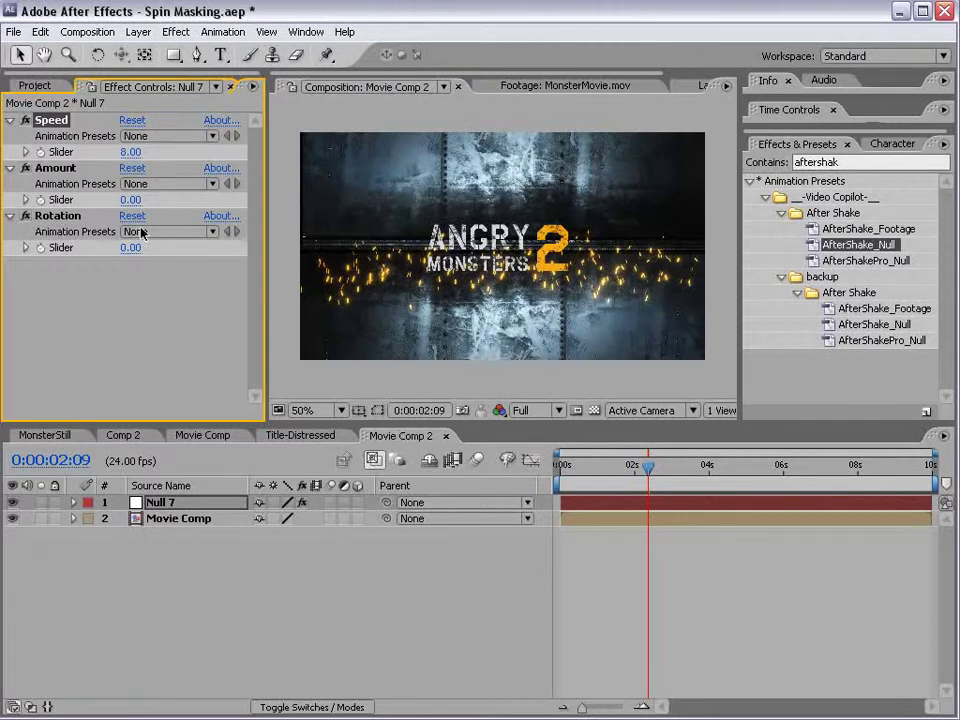
Keyframe Null 7's Amount and Rotation sliders at 0 at 0:00:01:23, rising to 62 and 81 at 0:00:02:03.
left_click_drag(646, 466, 632, 470)
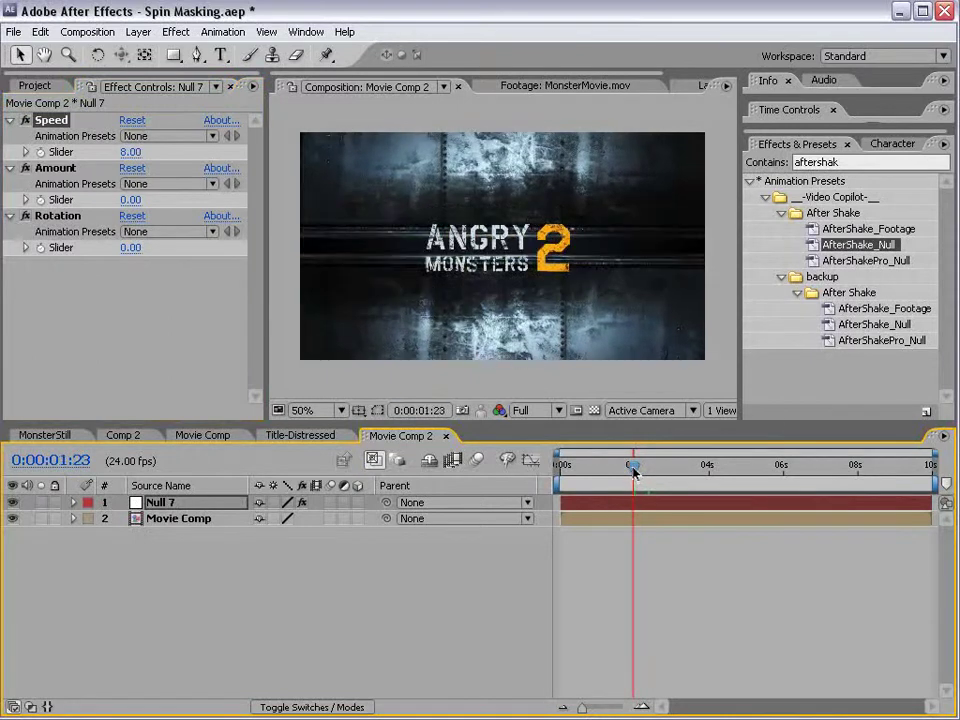
left_click(45, 216)
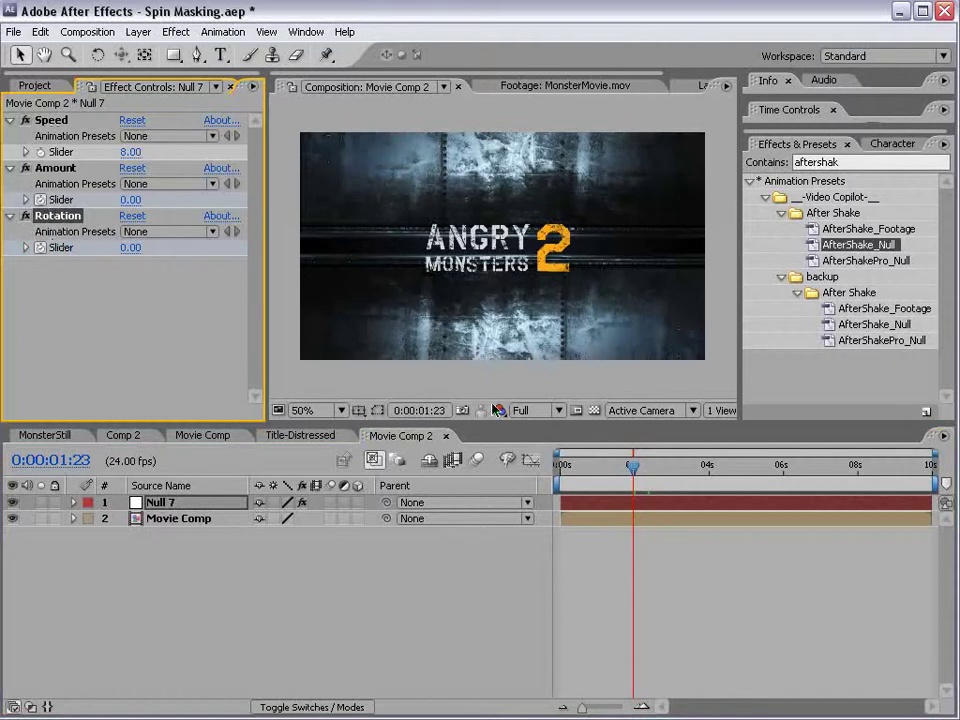
left_click_drag(637, 471, 639, 470)
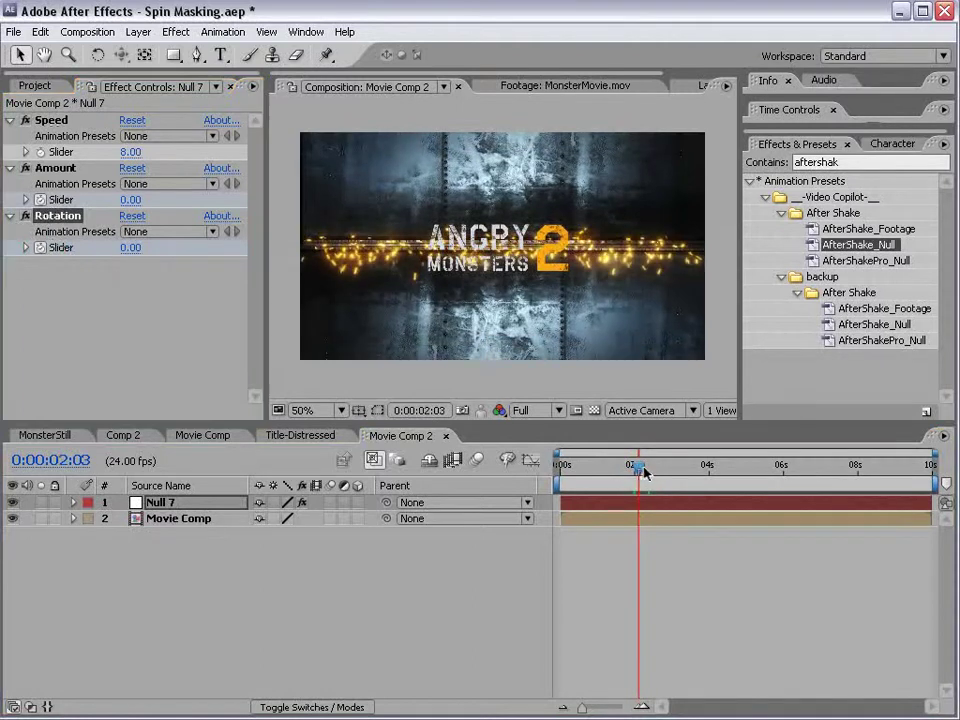
left_click(137, 199)
left_click_drag(137, 199, 160, 196)
left_click_drag(130, 247, 163, 245)
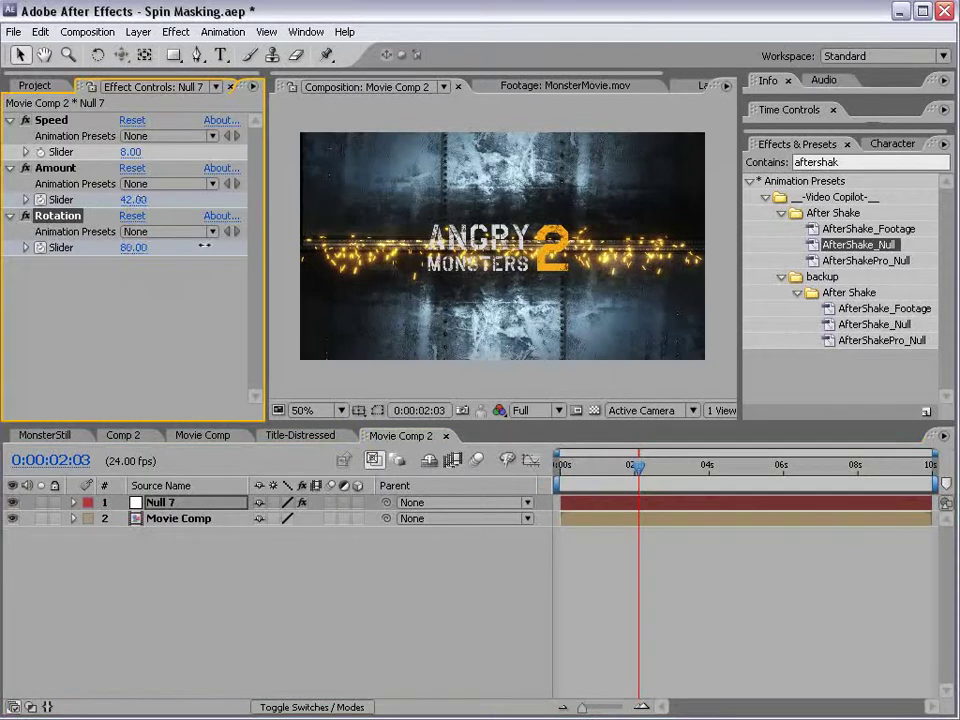
left_click(132, 215)
left_click(132, 168)
Parent the Movie Comp layer to Null 7 and scrub through the panel impact to check the shake.
left_click_drag(613, 470, 607, 474)
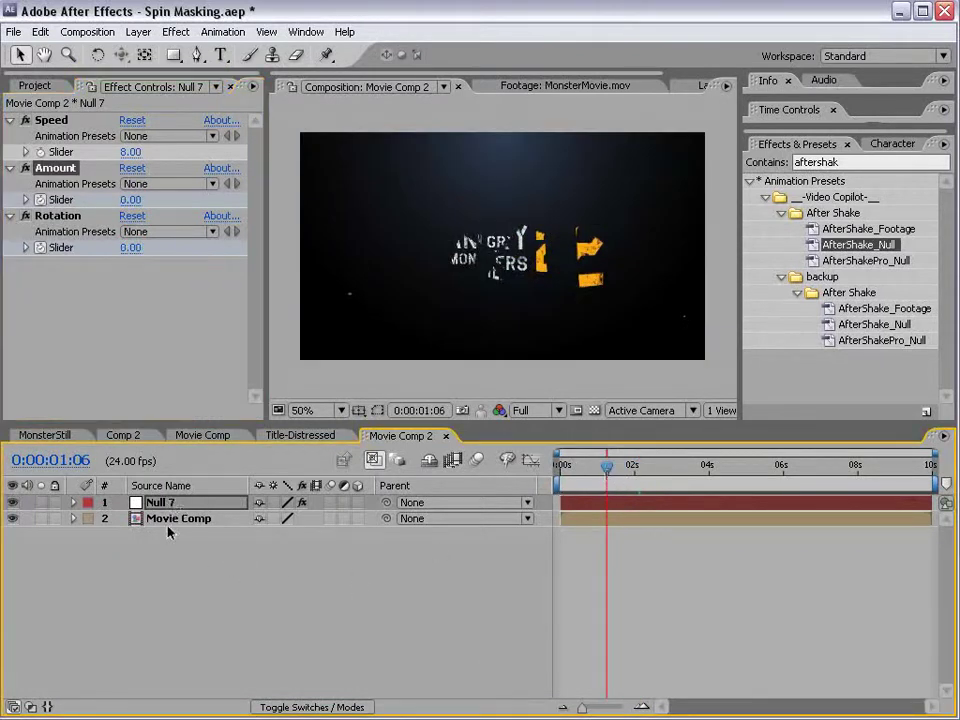
left_click(170, 522)
left_click_drag(361, 520, 150, 502)
left_click(616, 467)
left_click_drag(618, 468, 643, 468)
Reveal Null 7's keyframes and set its Amount and Rotation sliders to 0 at 0:00:03:01.
left_click(165, 503)
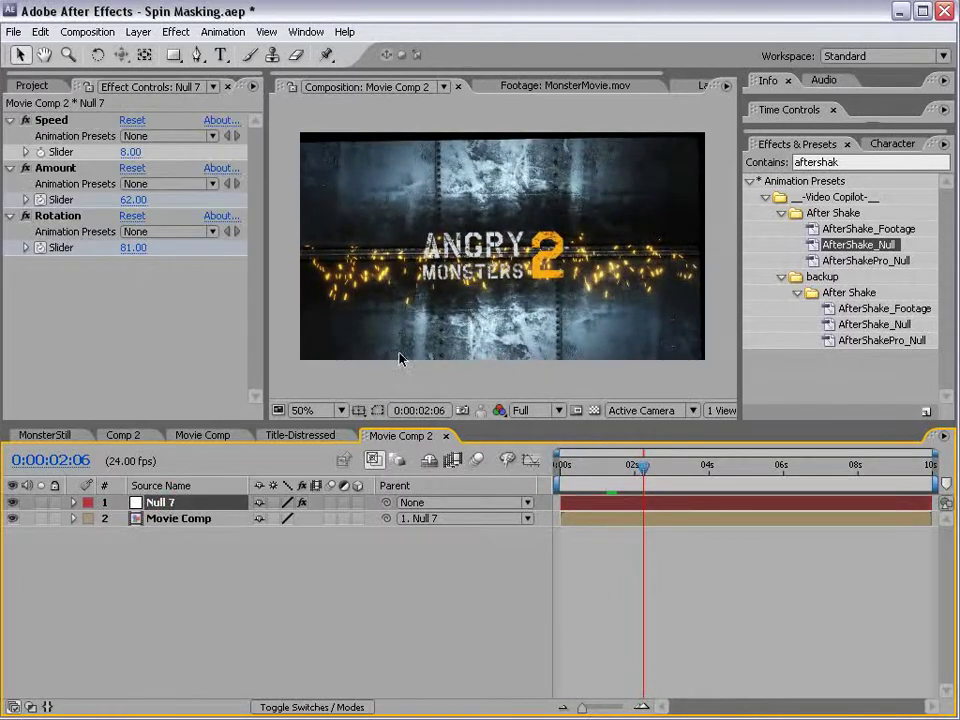
key("u")
key("u")
left_click_drag(645, 484, 675, 476)
left_click(133, 199)
type("0")
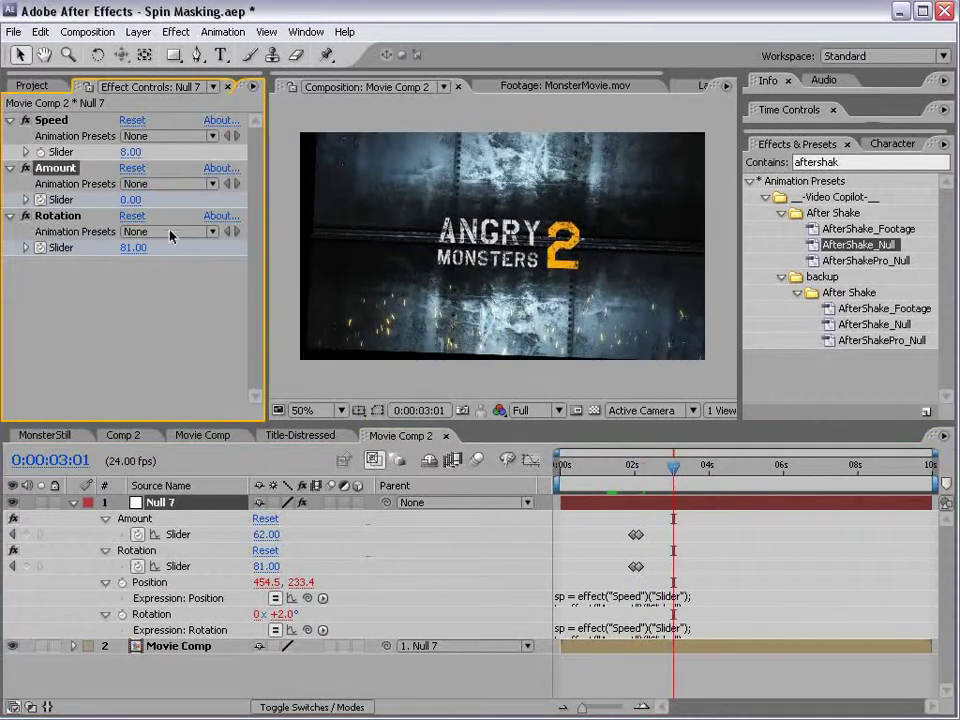
key("Return")
left_click(133, 247)
type("0")
key("Return")
Shift the final Amount and Rotation keyframes slightly earlier, and set Amount to 50 and Rotation to 45 at 0:00:02:03.
left_click_drag(638, 476, 659, 476)
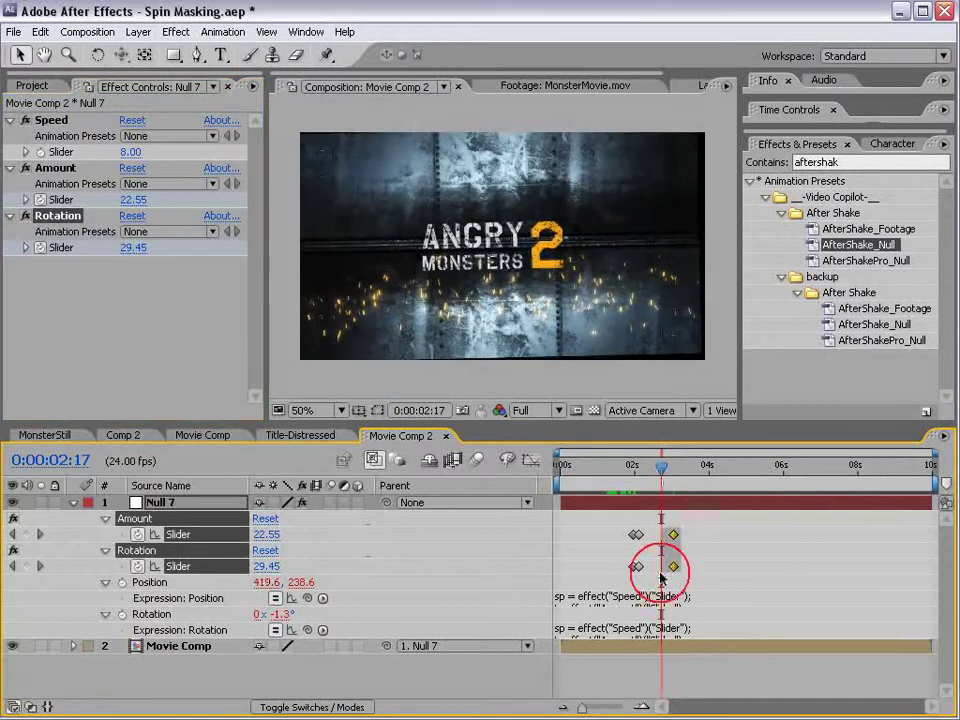
left_click_drag(673, 566, 668, 566)
left_click(643, 470)
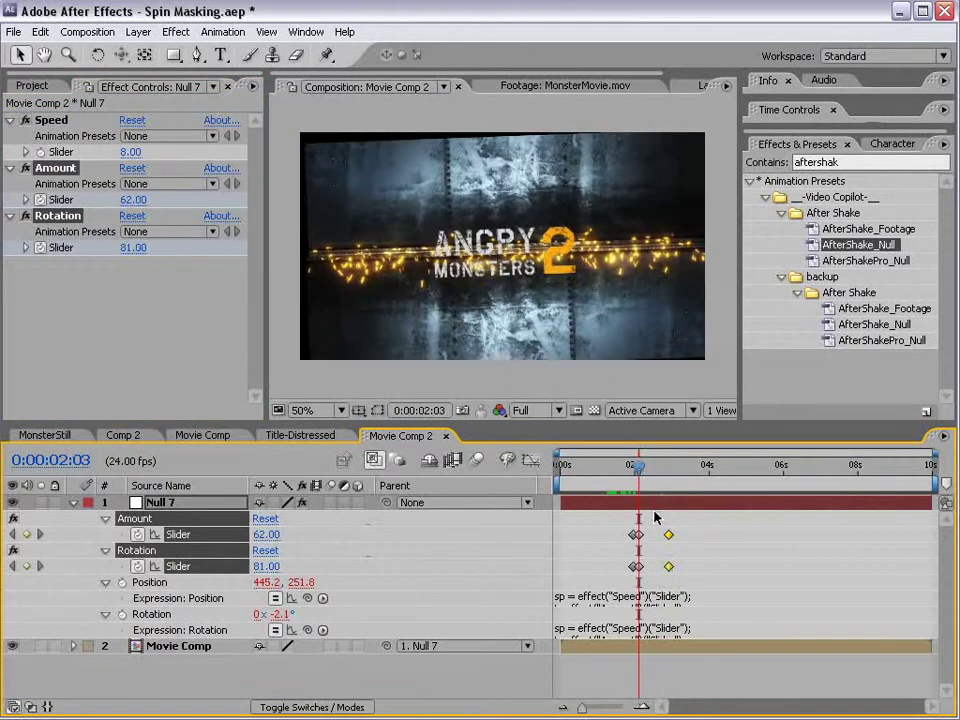
left_click(138, 200)
left_click(135, 248)
type("45")
key("Return")
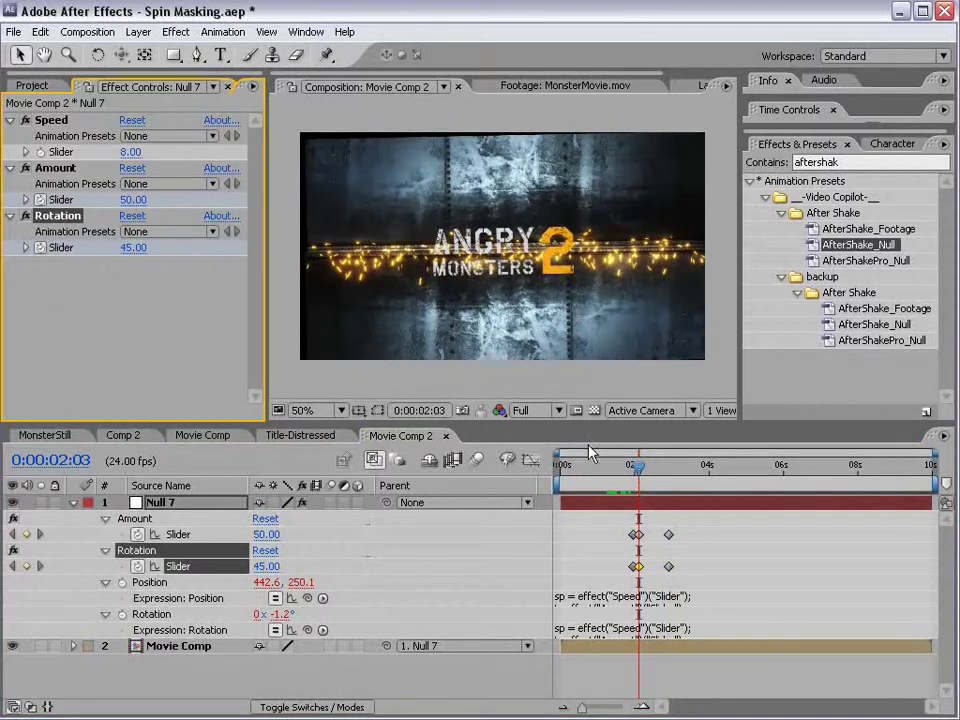
left_click_drag(640, 508, 698, 536)
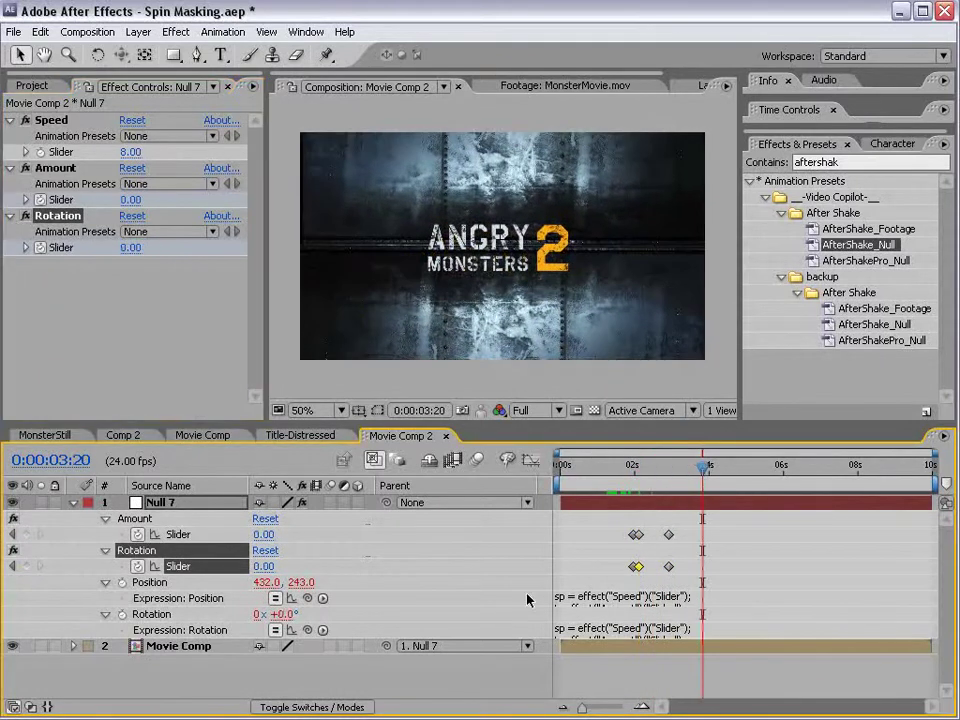
left_click_drag(645, 469, 648, 469)
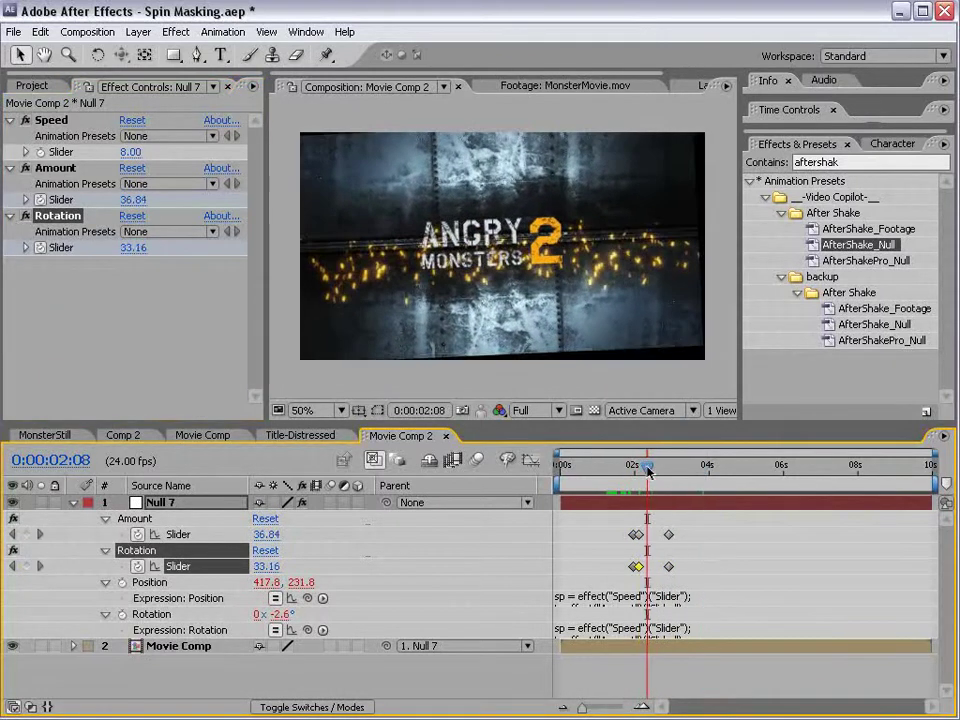
Apply Motion Tile to the Movie Comp layer with Mirror Edges on, Output Width 190 and Output Height 160.
left_click(765, 238)
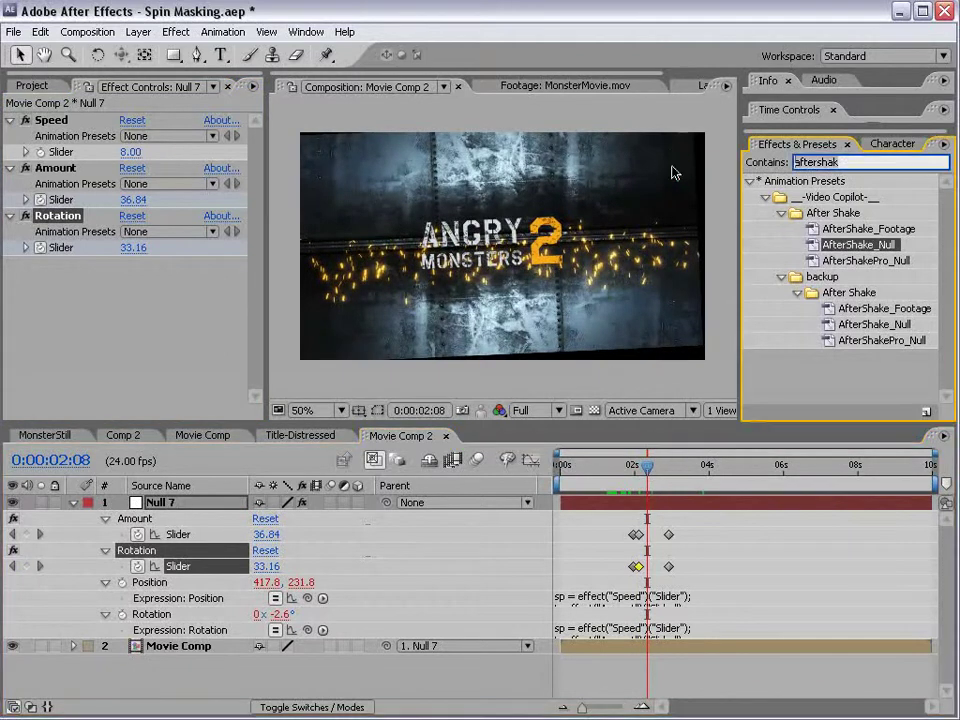
type("motion")
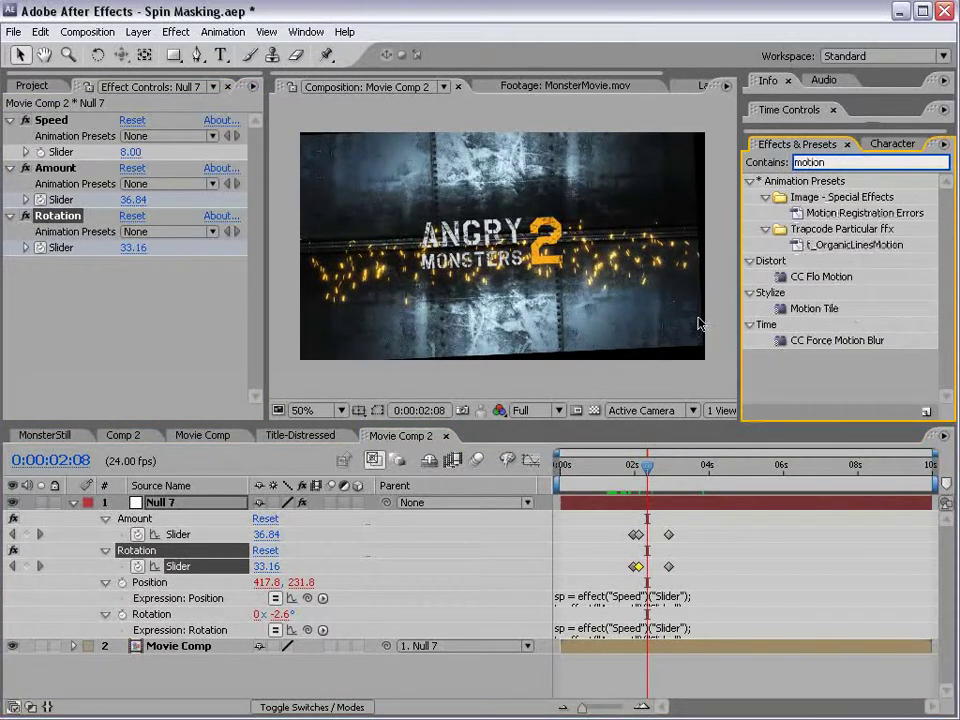
left_click_drag(812, 308, 608, 648)
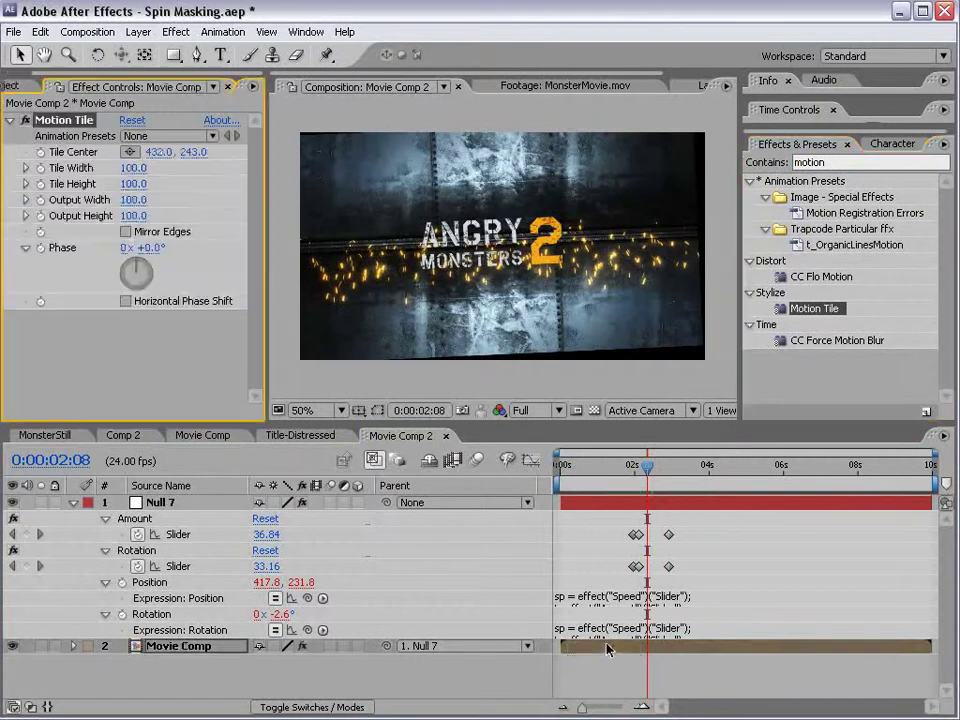
left_click(125, 231)
left_click_drag(130, 216, 133, 197)
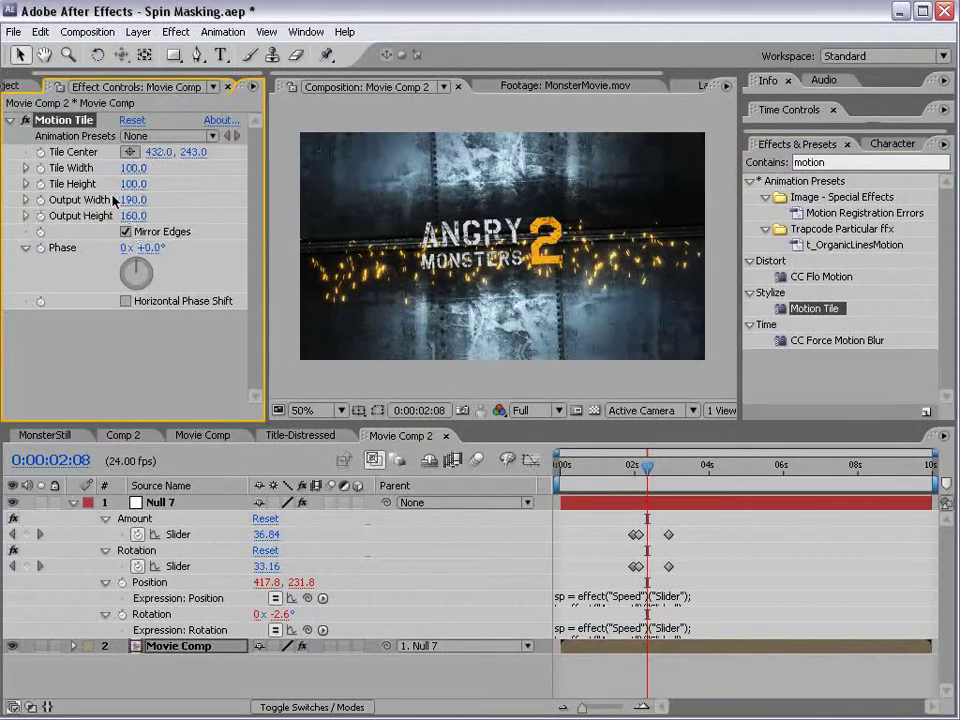
mouse_move(648, 466)
left_mouse_down()
mouse_move(630, 466)
mouse_move(651, 467)
left_mouse_up()
Create a bright orange 864 × 486 solid above the other layers in Movie Comp 2.
left_click(138, 31)
mouse_move(148, 55)
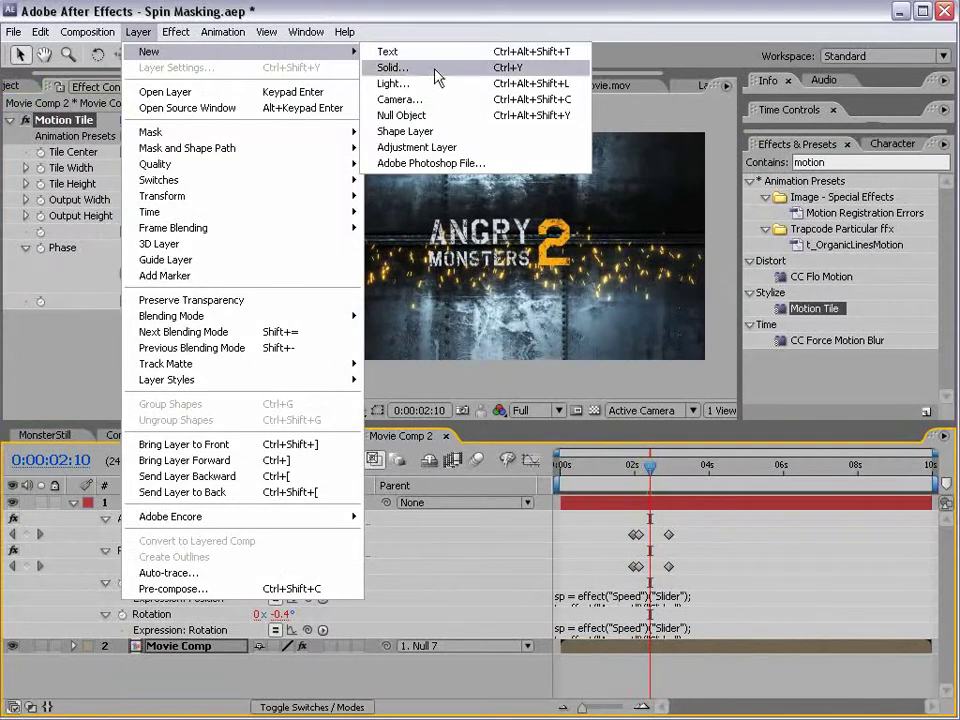
left_click(440, 67)
left_click(412, 600)
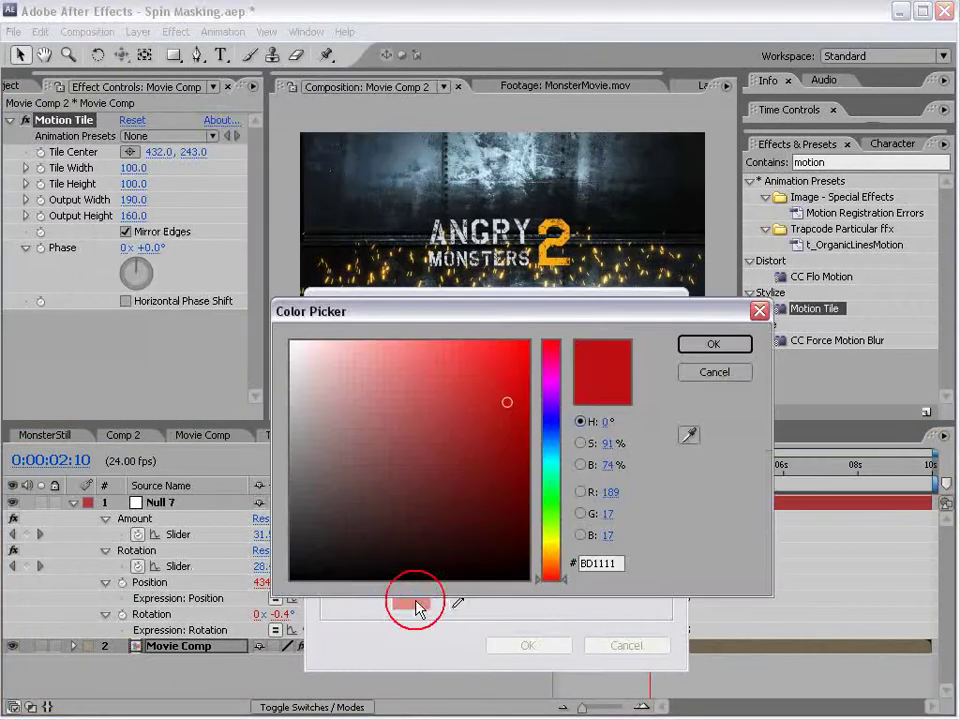
left_click(548, 556)
key("Return")
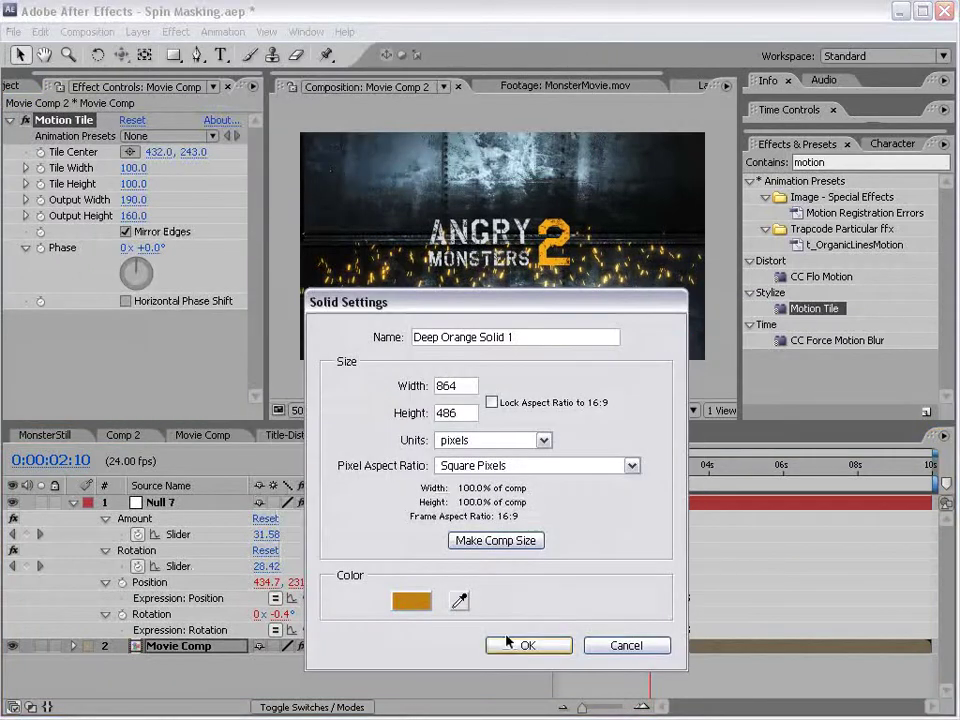
left_click(411, 602)
left_click(548, 560)
left_click_drag(519, 429, 564, 317)
left_click(713, 343)
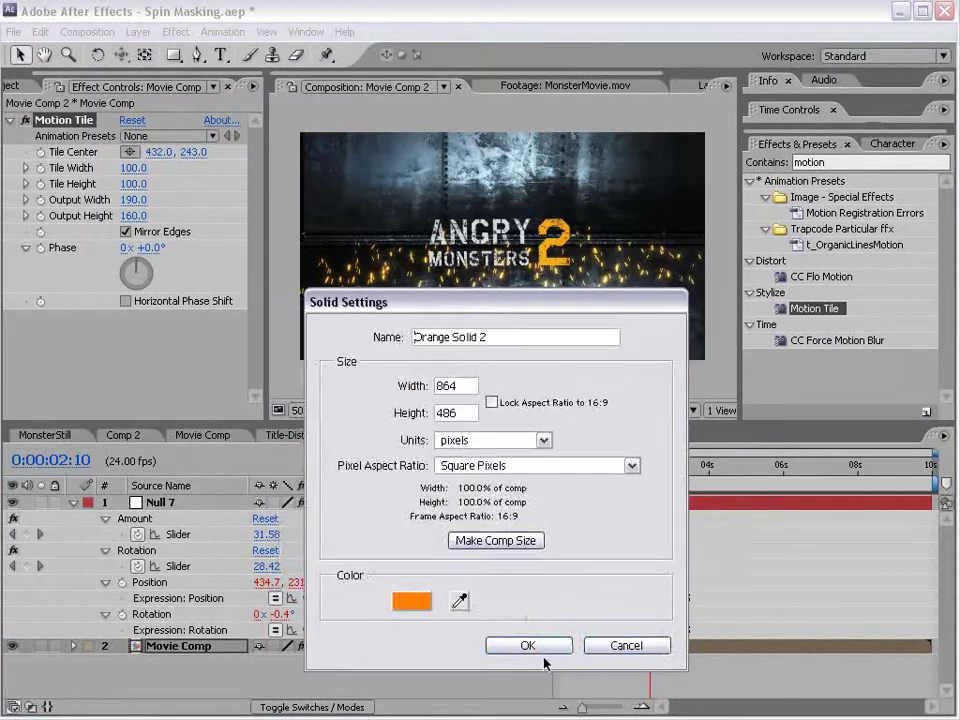
left_click(546, 652)
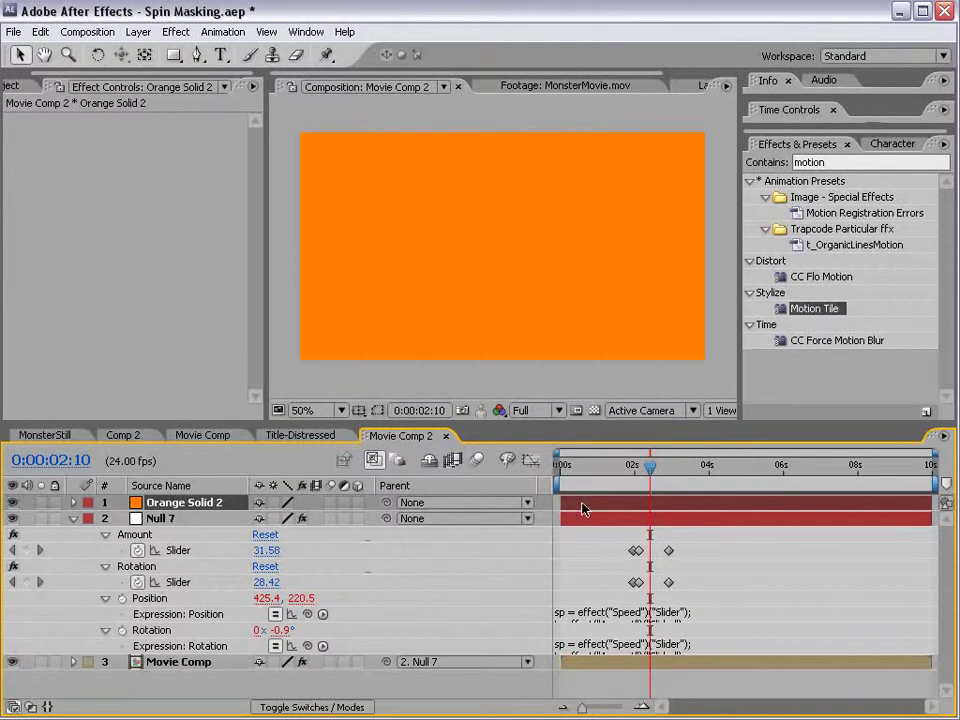
Move Orange Solid 2 in time so that it starts at 0:00:02:00.
key("shift+Page_Up")
key("bracketleft")
mouse_move(641, 505)
left_mouse_down()
mouse_move(666, 506)
mouse_move(650, 510)
left_mouse_up()
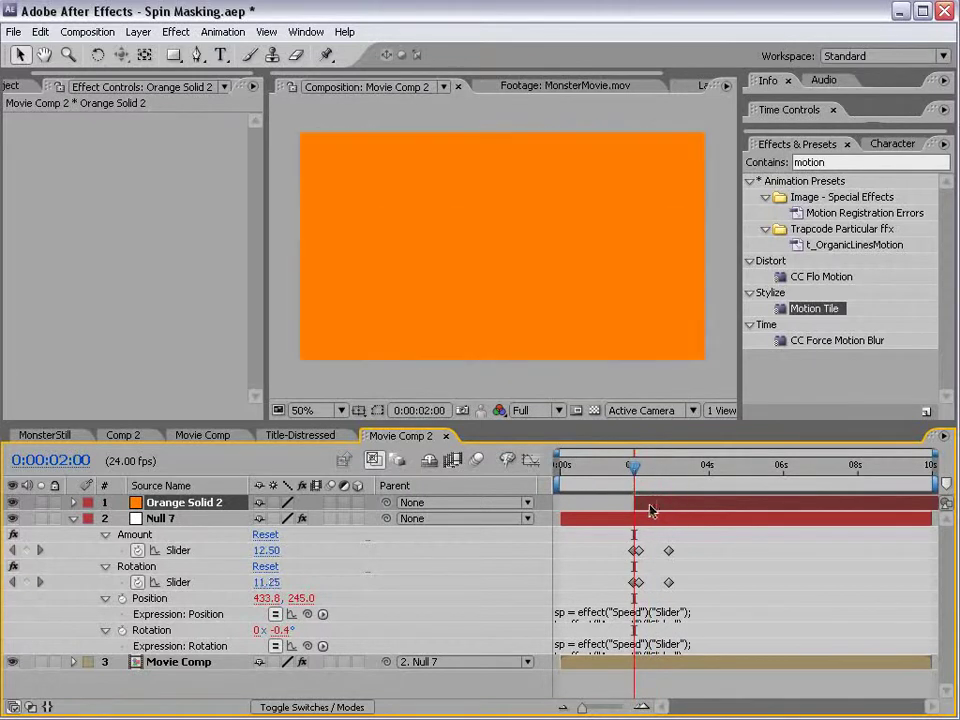
Animate Orange Solid 2's Opacity from 100% at 0:00:02:00 to 0% at 0:00:02:09 and trim the layer's end there.
key("t")
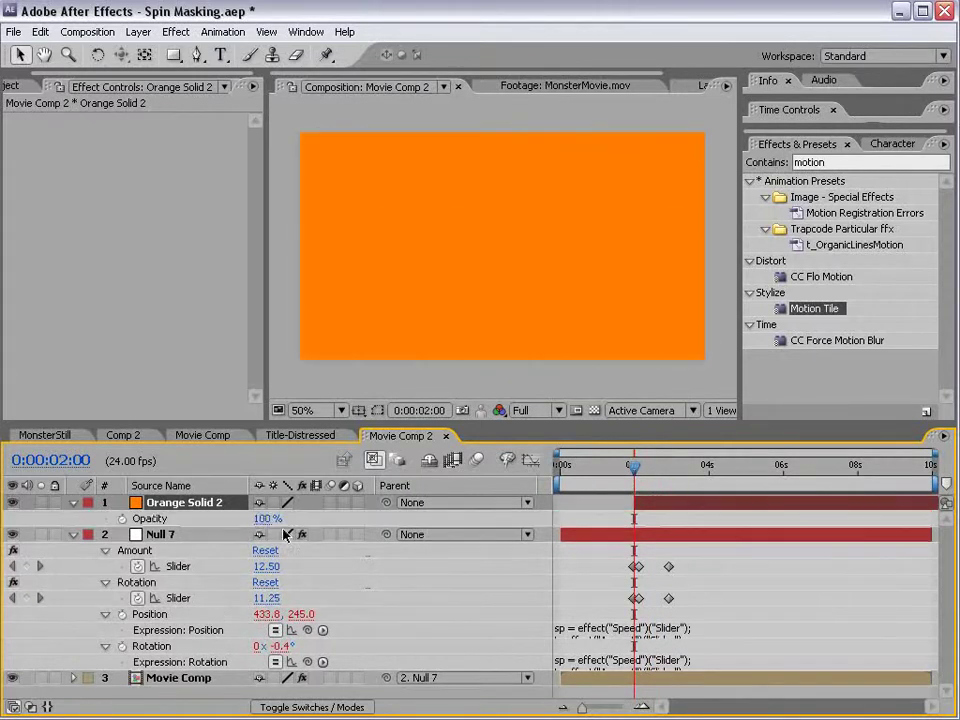
left_click(121, 518)
left_click_drag(640, 472, 648, 468)
left_click(266, 519)
type("0")
key("Return")
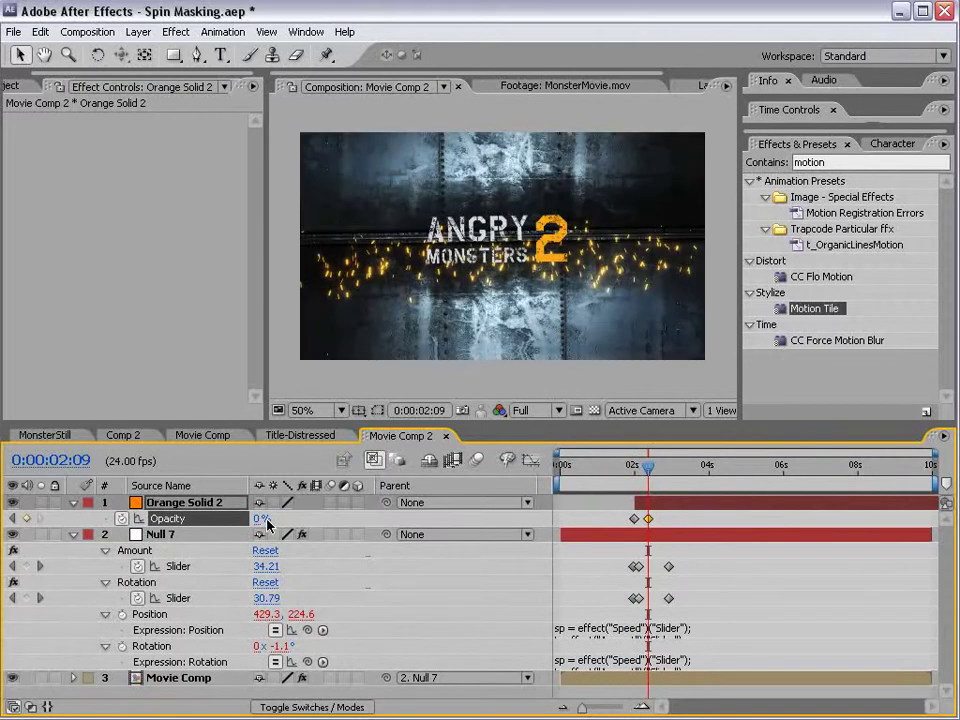
key("alt+bracketright")
left_click_drag(668, 466, 642, 466)
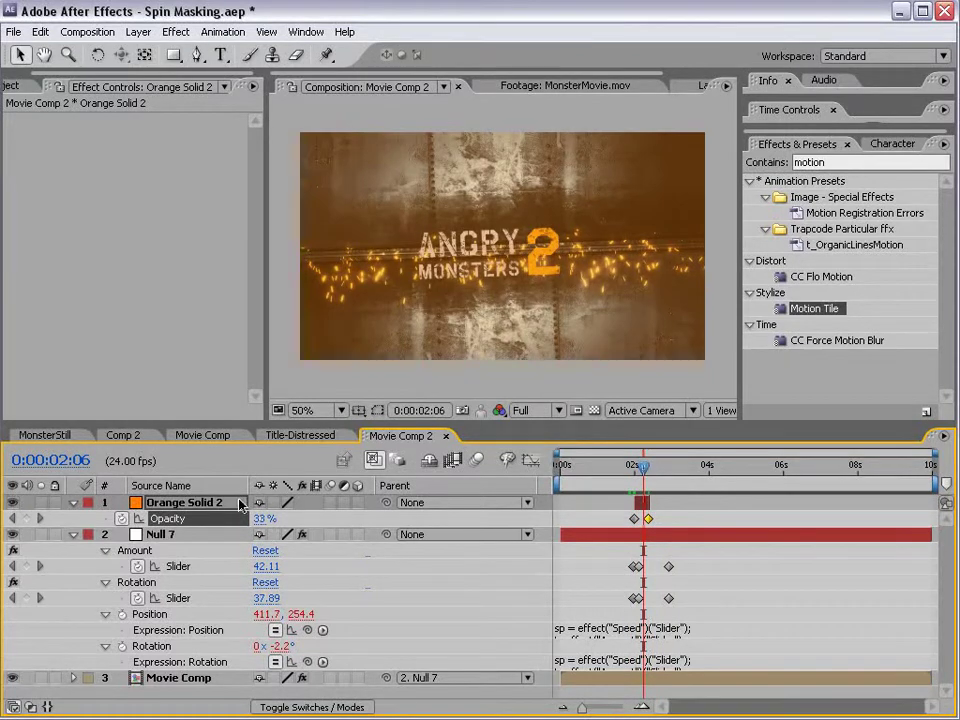
Set the blending mode of Orange Solid 2 to Add and check the flash around 0:00:02:01.
key("F4")
left_click(284, 500)
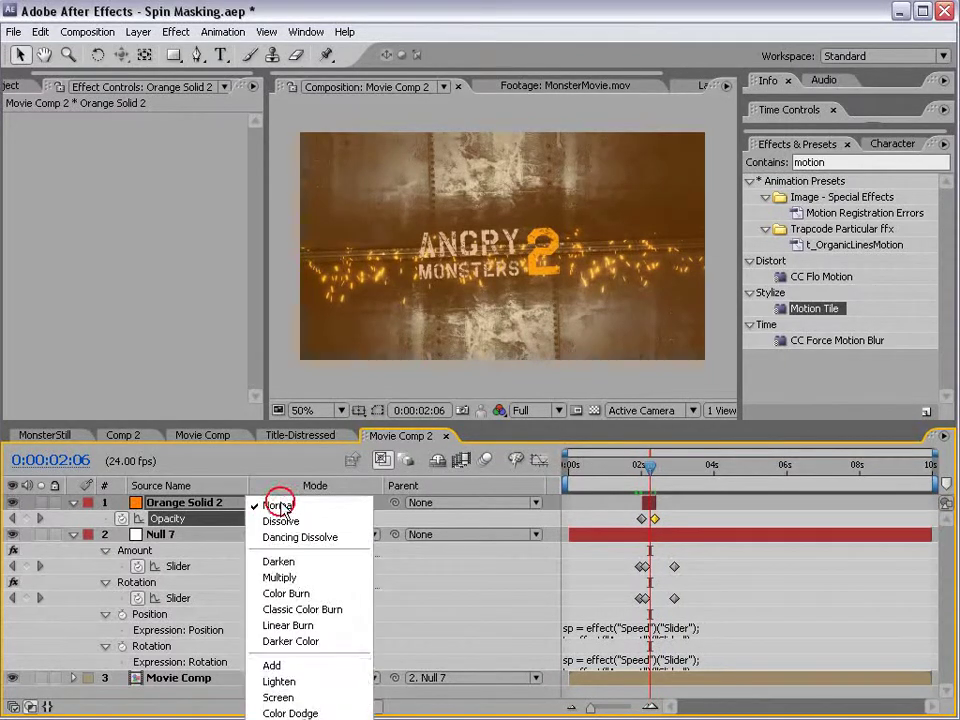
left_click(285, 664)
left_click(648, 468)
left_click_drag(648, 473, 644, 480)
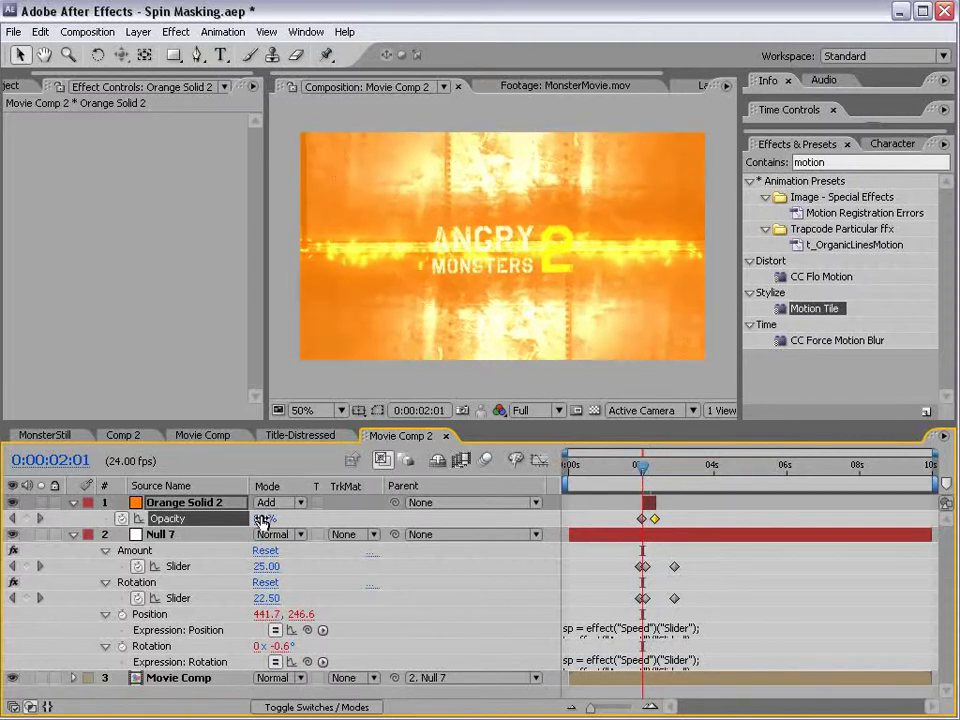
Lower the Opacity keyframe of Orange Solid 2 at 0:00:02:00 to 54%.
key("=")
key("=")
left_click(638, 470)
left_click_drag(266, 518, 162, 534)
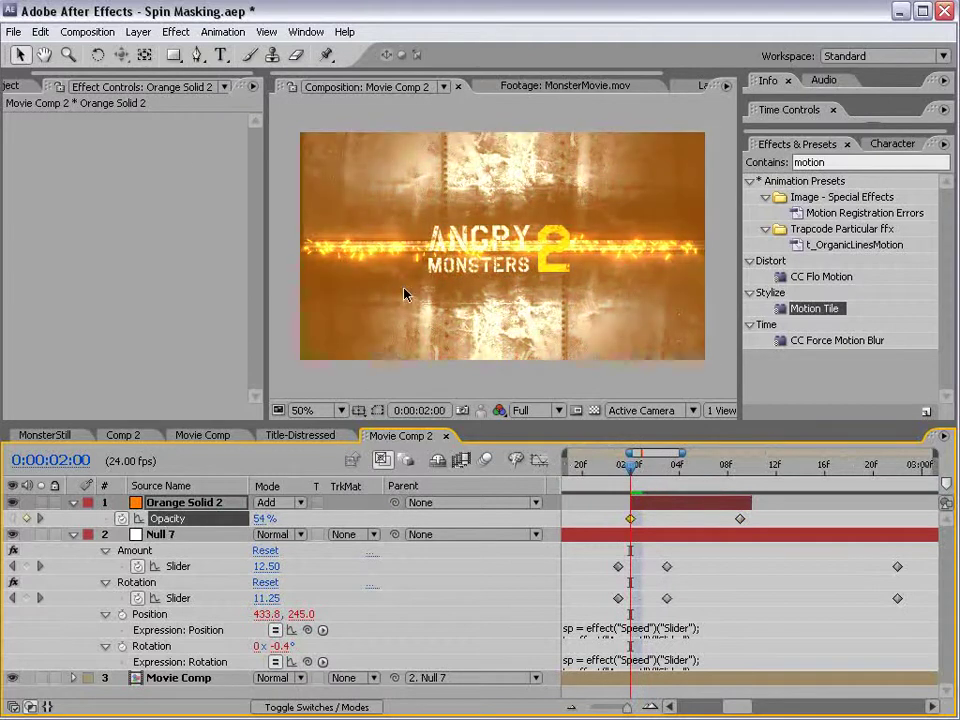
Draw a wide, flat elliptical mask on Orange Solid 2 across the title, extending past both sides of the frame.
left_click_drag(172, 55, 262, 92)
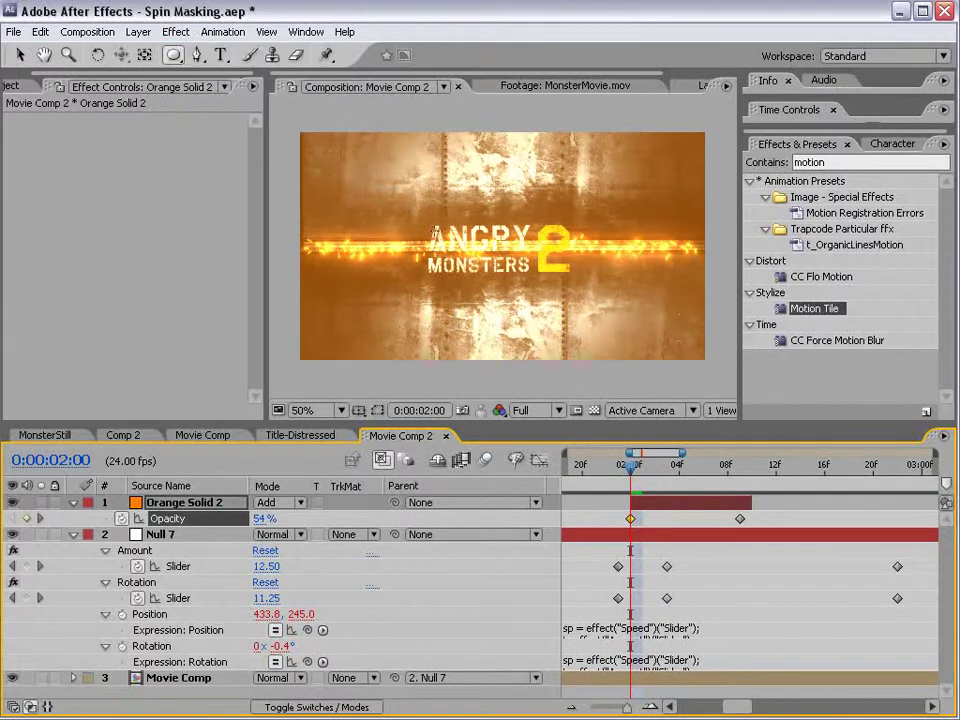
scroll(363, 220, "down", 1)
mouse_move(330, 220)
left_mouse_down()
mouse_move(651, 253)
mouse_move(673, 265)
left_mouse_up()
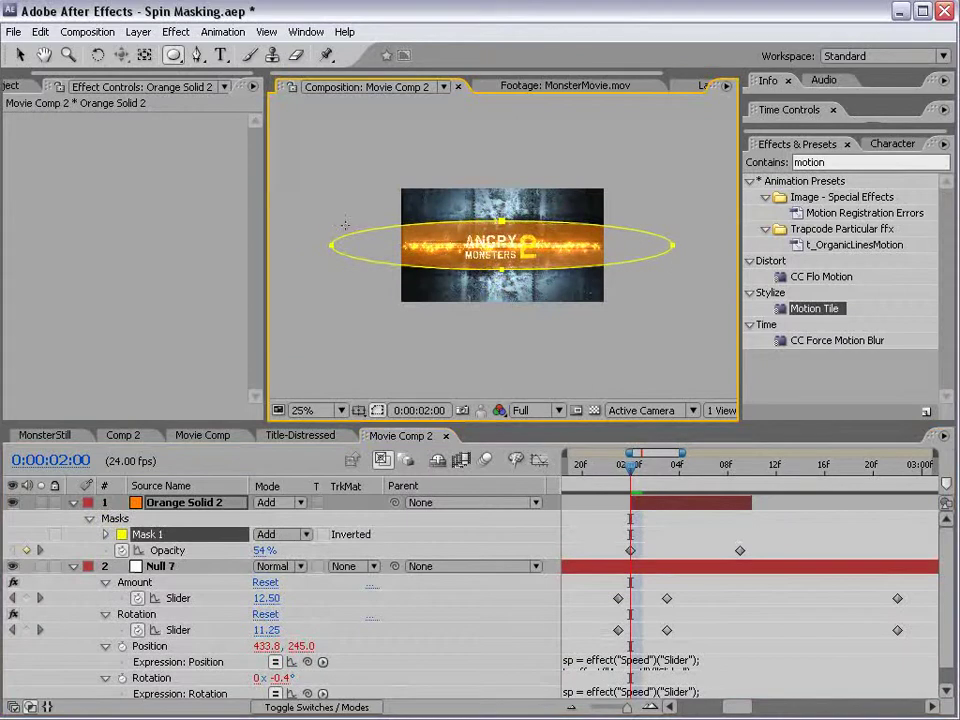
Feather the elliptical mask on Orange Solid 2 by 227 pixels and inspect the softened glow.
key("f")
left_click_drag(277, 534, 520, 523)
left_click(594, 461)
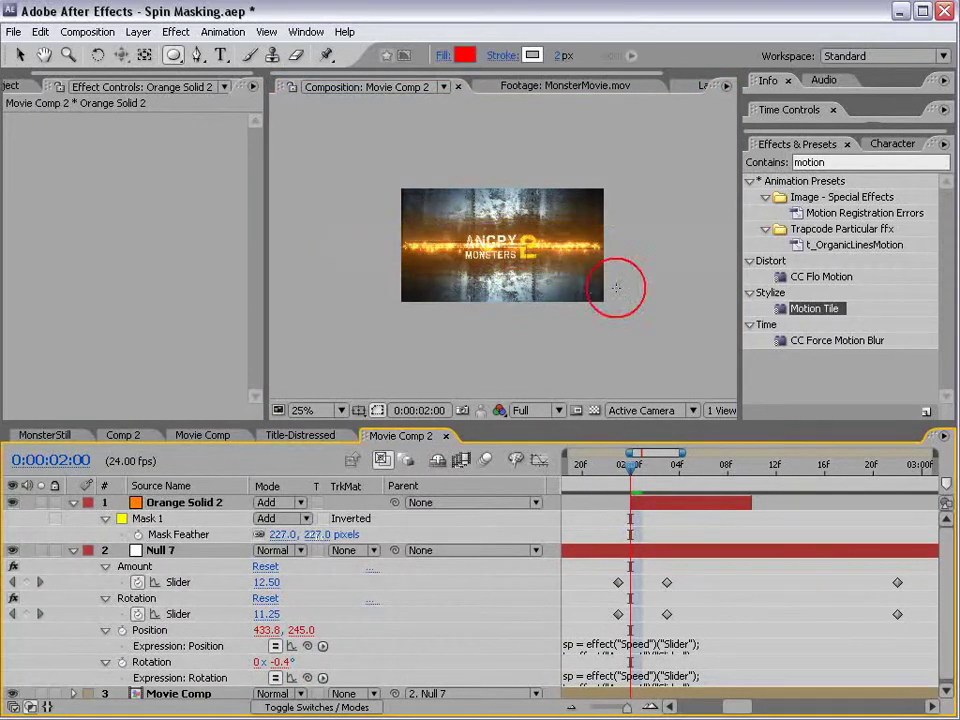
key("grave")
scroll(601, 290, "up", 2)
key("grave")
Readjust the starting Opacity keyframe of Orange Solid 2 at 0:00:02:00.
mouse_move(631, 468)
left_mouse_down()
mouse_move(670, 468)
mouse_move(624, 485)
mouse_move(633, 487)
left_mouse_up()
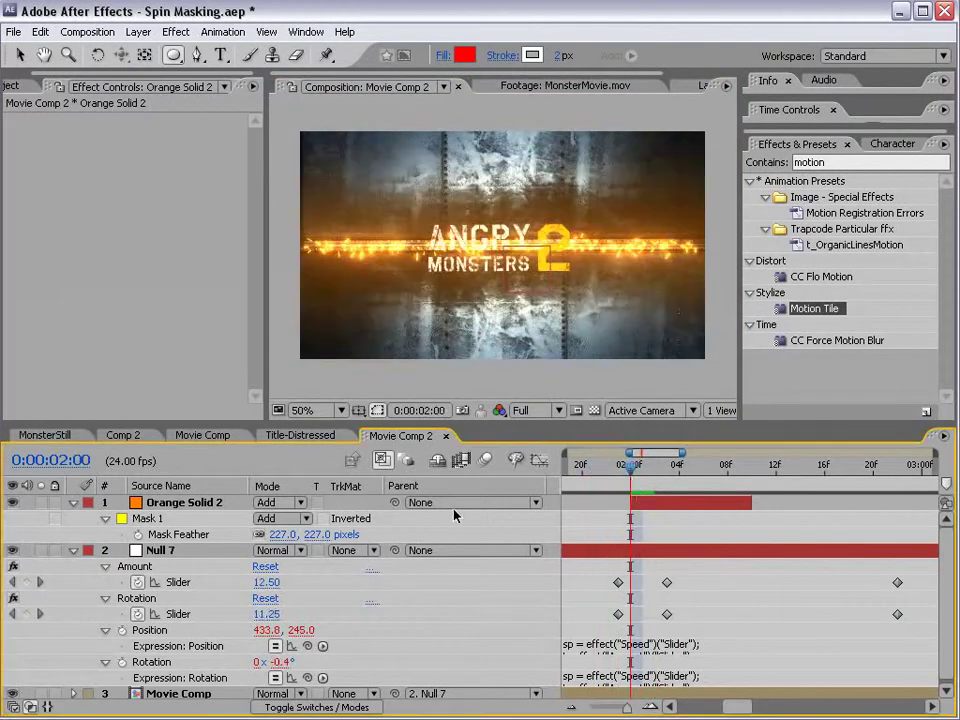
key("t")
key("t")
key("t")
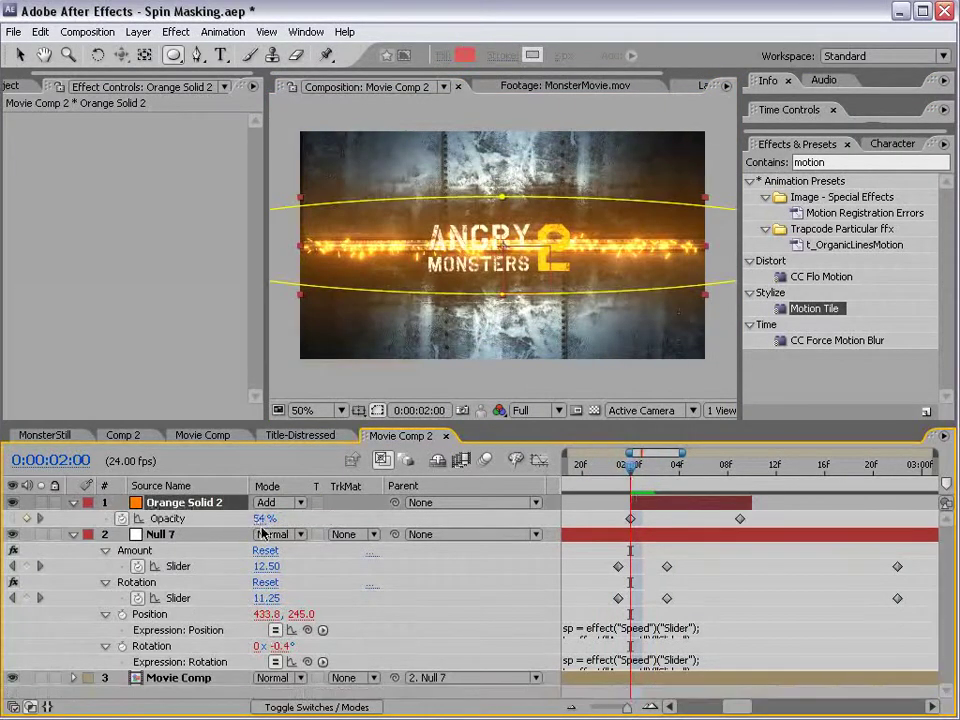
left_click_drag(263, 523, 356, 579)
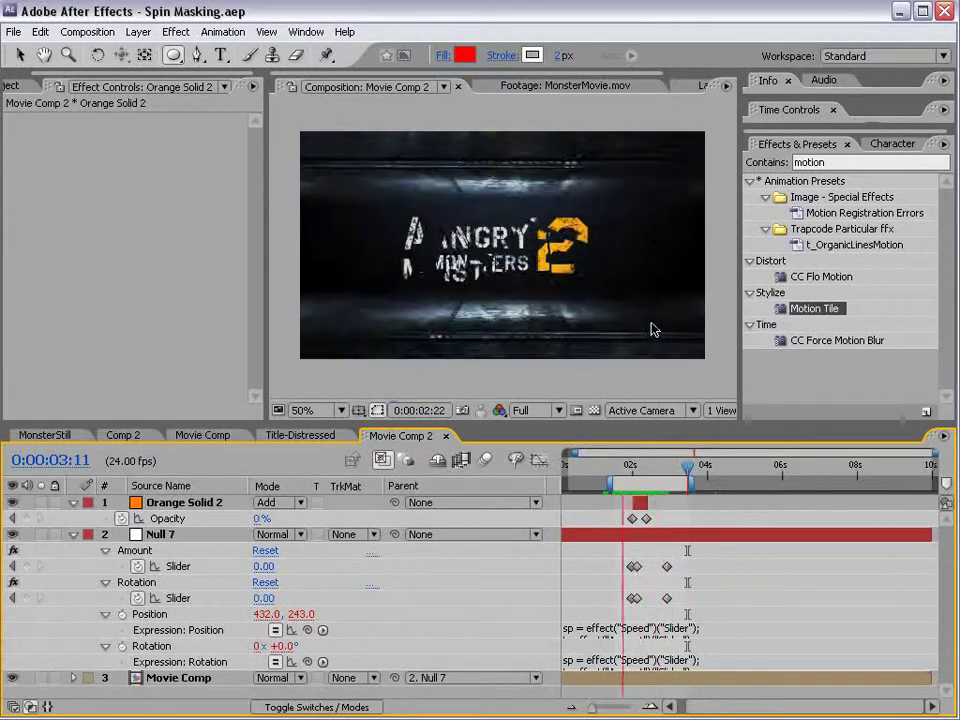
Compare the frames after the impact in Movie Comp 2 with the reference footage MonsterMovie.mov.
left_click_drag(688, 466, 666, 469)
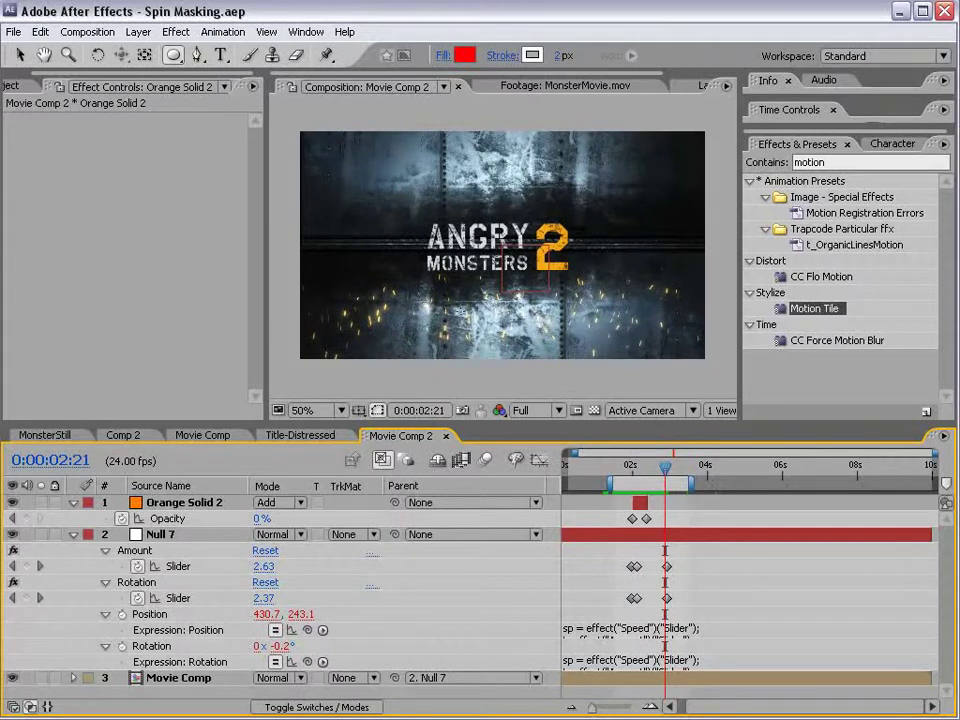
left_click(560, 87)
left_click_drag(480, 368, 517, 371)
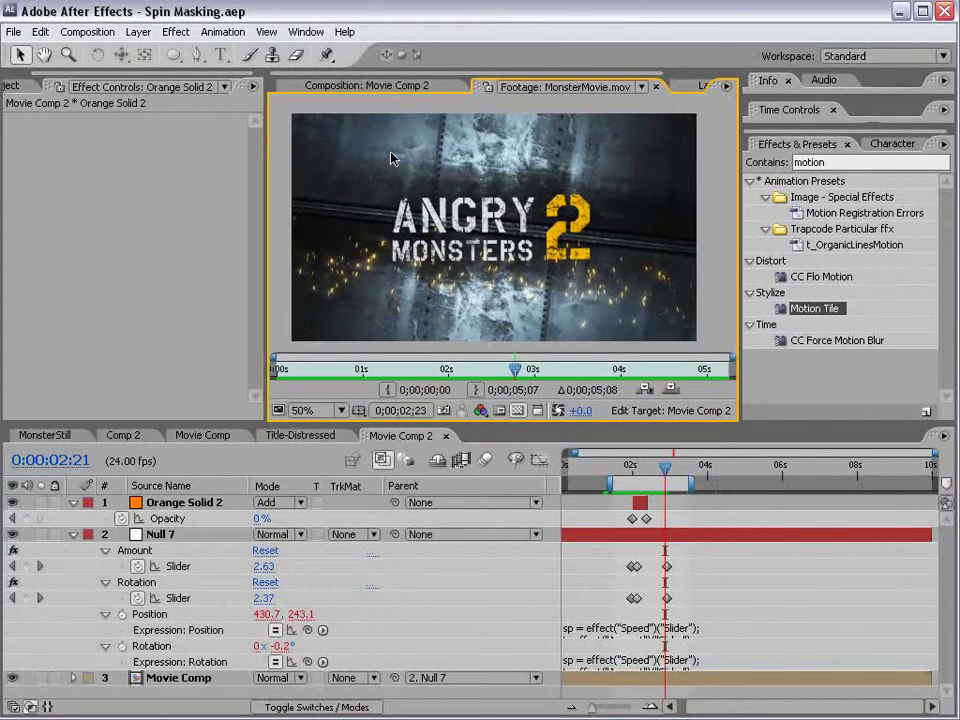
left_click(366, 87)
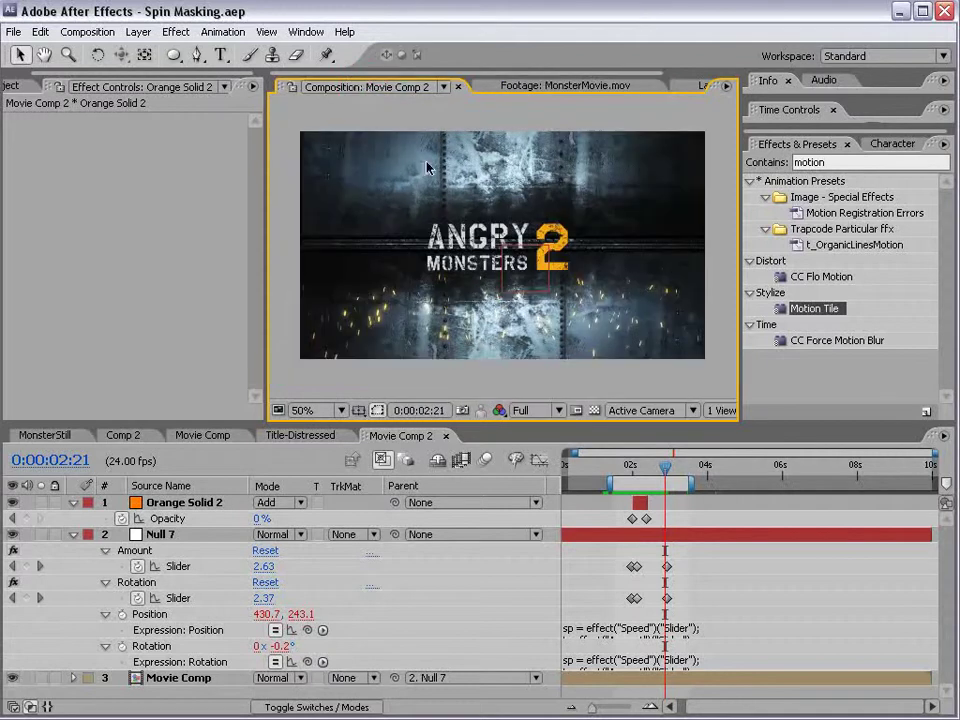
mouse_move(661, 461)
left_mouse_down()
mouse_move(627, 465)
mouse_move(655, 468)
left_mouse_up()
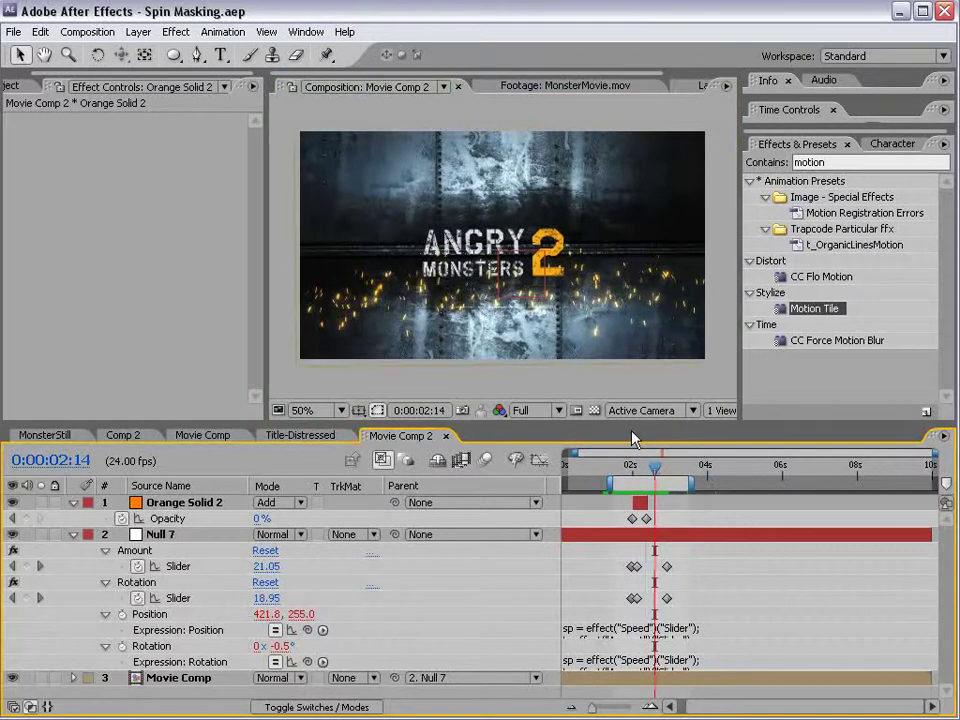
left_click(294, 438)
left_click(402, 436)
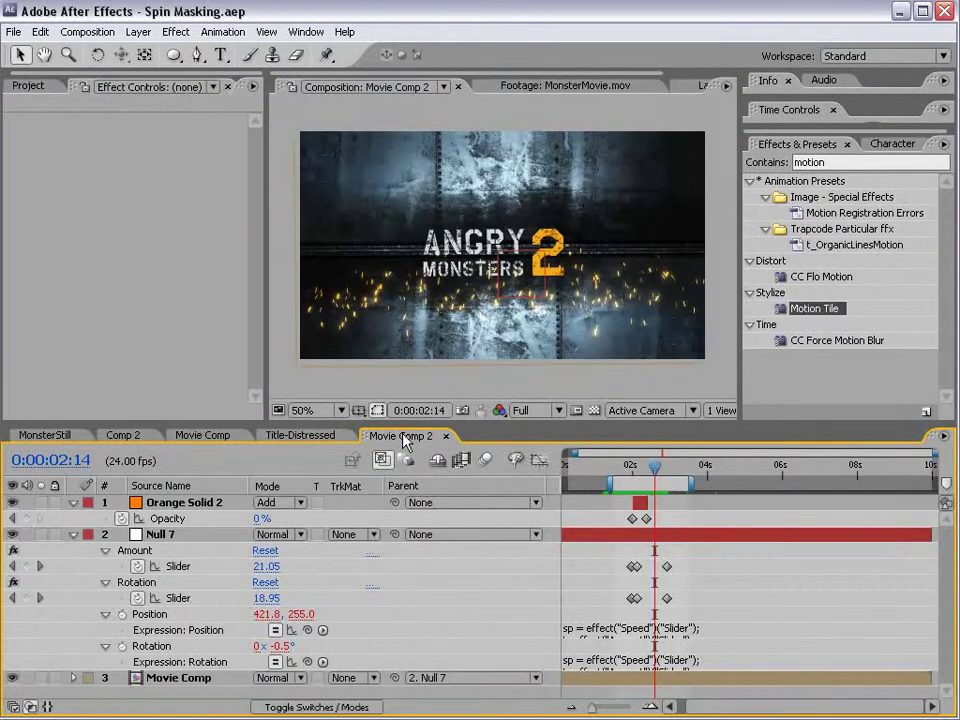
mouse_move(655, 468)
left_mouse_down()
mouse_move(632, 468)
mouse_move(663, 478)
left_mouse_up()
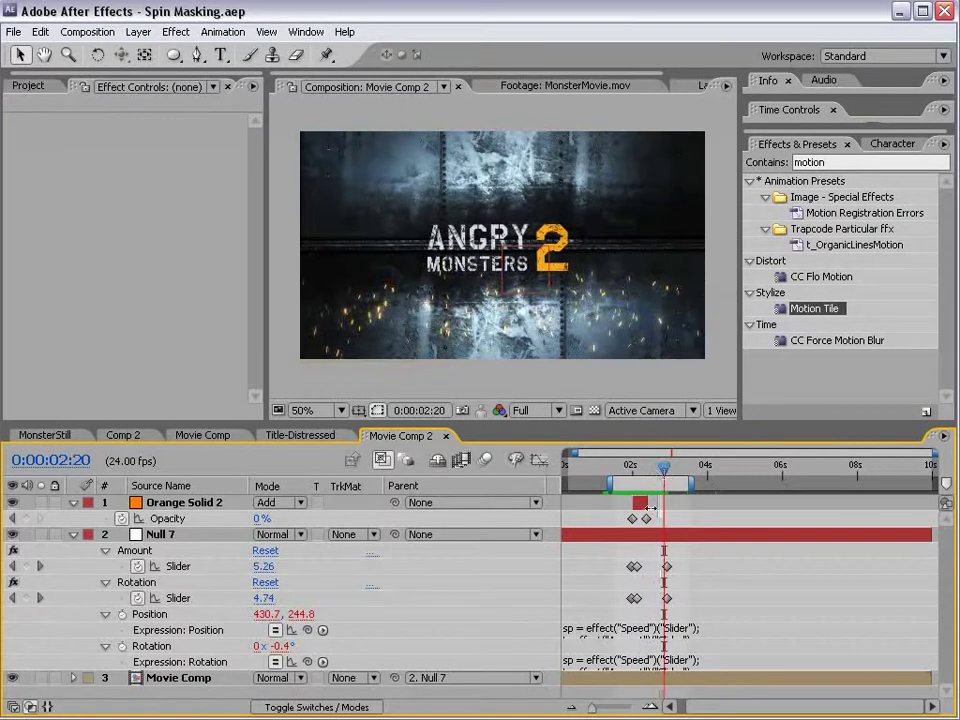
Collapse the layer properties and add an adjustment layer above all layers in Movie Comp 2.
left_click(73, 503)
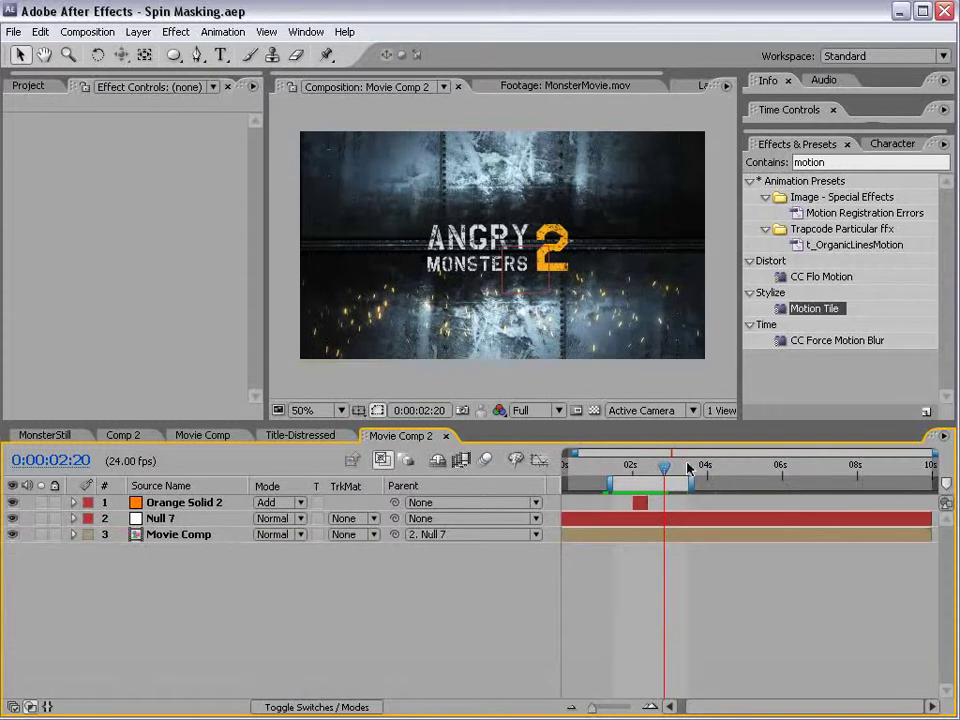
scroll(700, 615, "left", 1)
left_click_drag(652, 460, 709, 470)
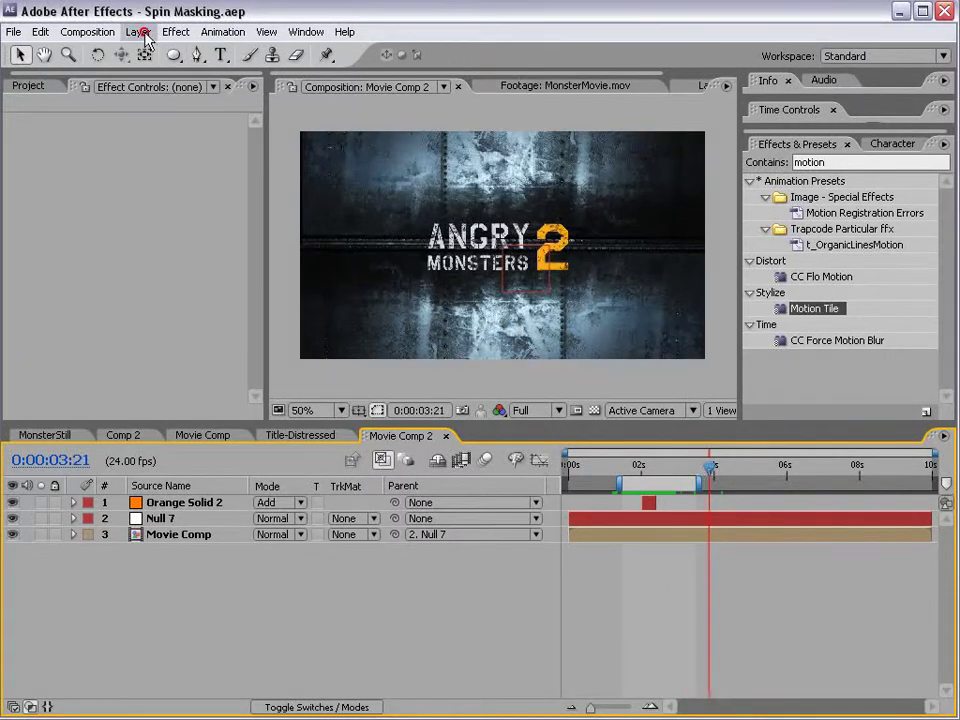
left_click(141, 32)
mouse_move(150, 51)
left_click(408, 147)
Apply Video Copilot's Twitch effect to the adjustment layer with the Orange Color Shift preset.
left_click(177, 31)
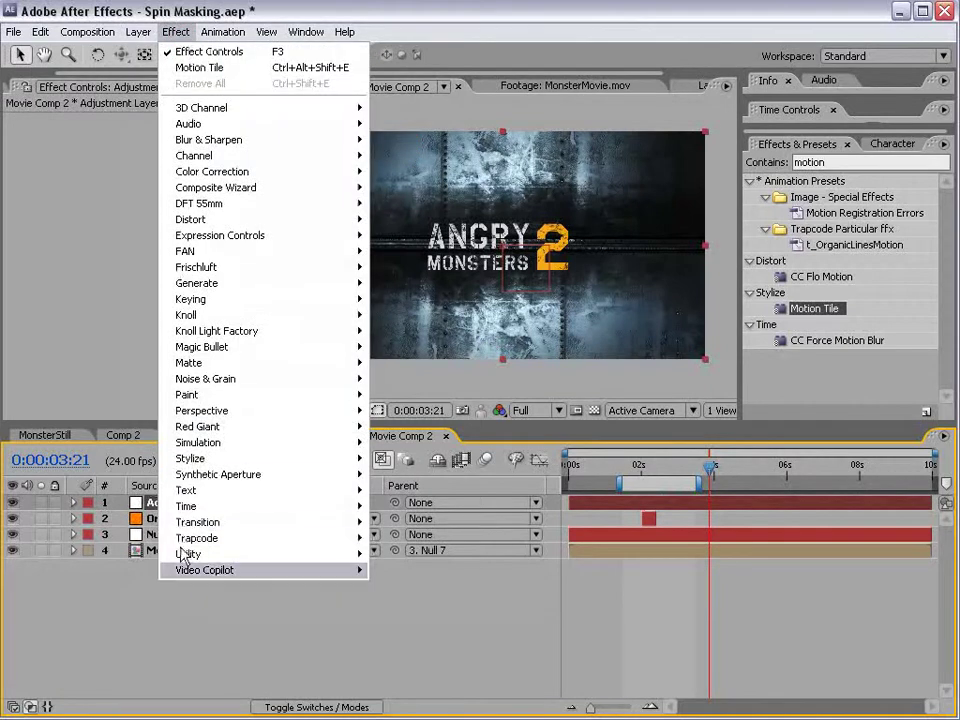
mouse_move(208, 572)
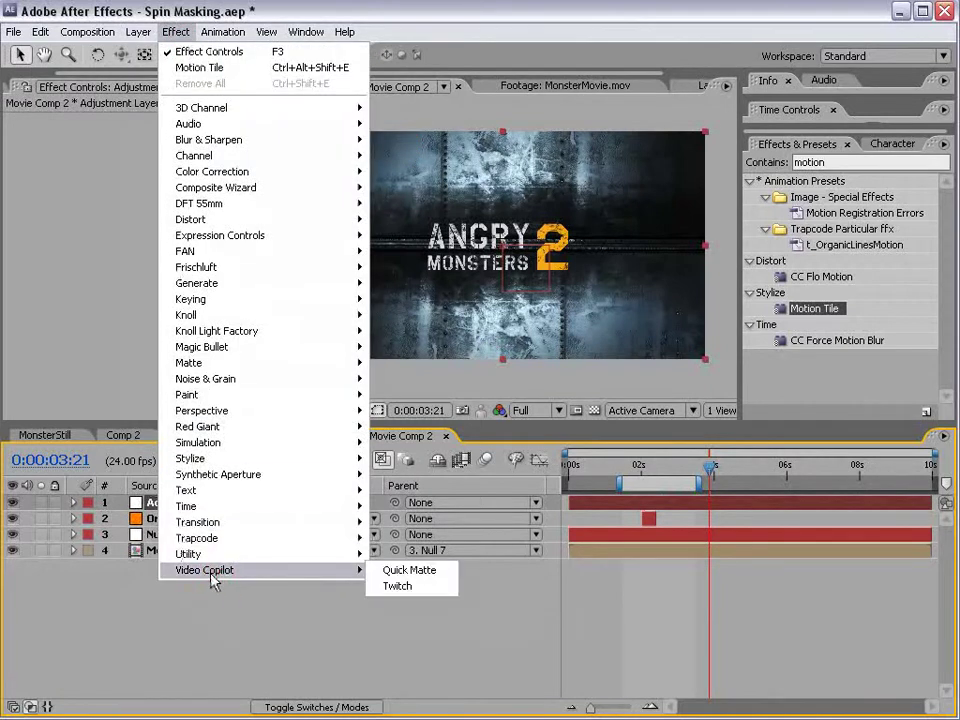
left_click(397, 587)
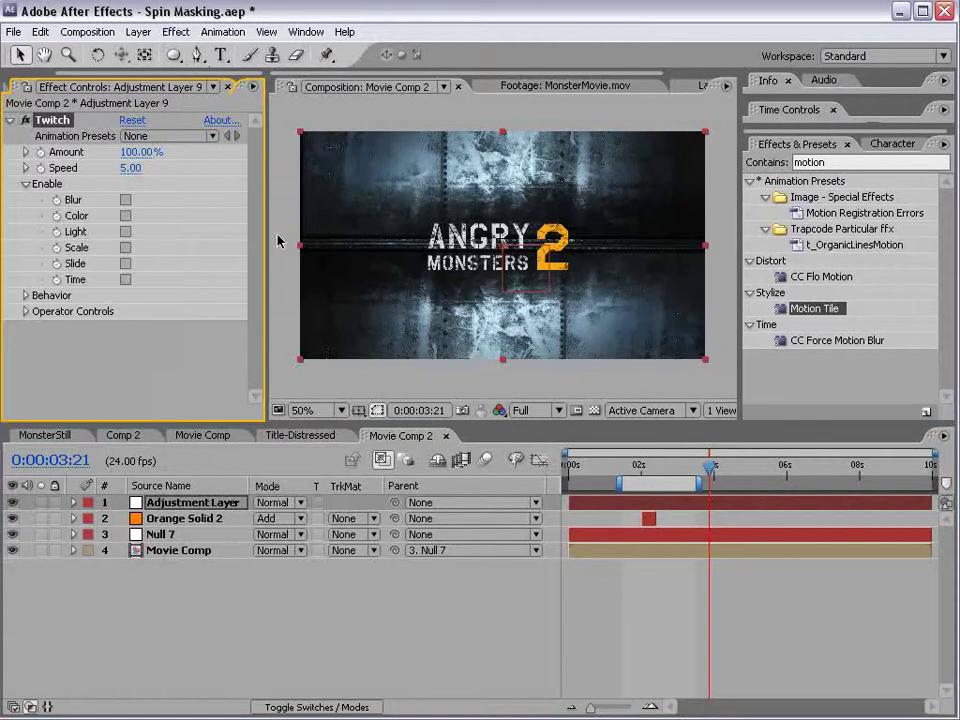
left_click_drag(268, 236, 292, 237)
left_click(160, 136)
left_click(165, 137)
left_click(167, 139)
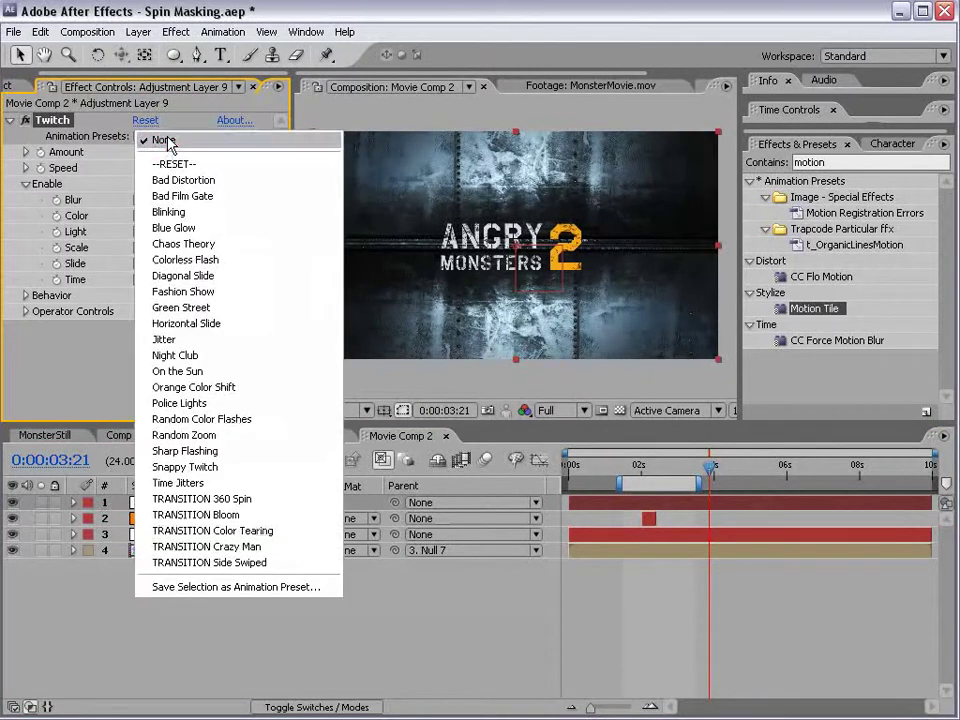
left_click(244, 390)
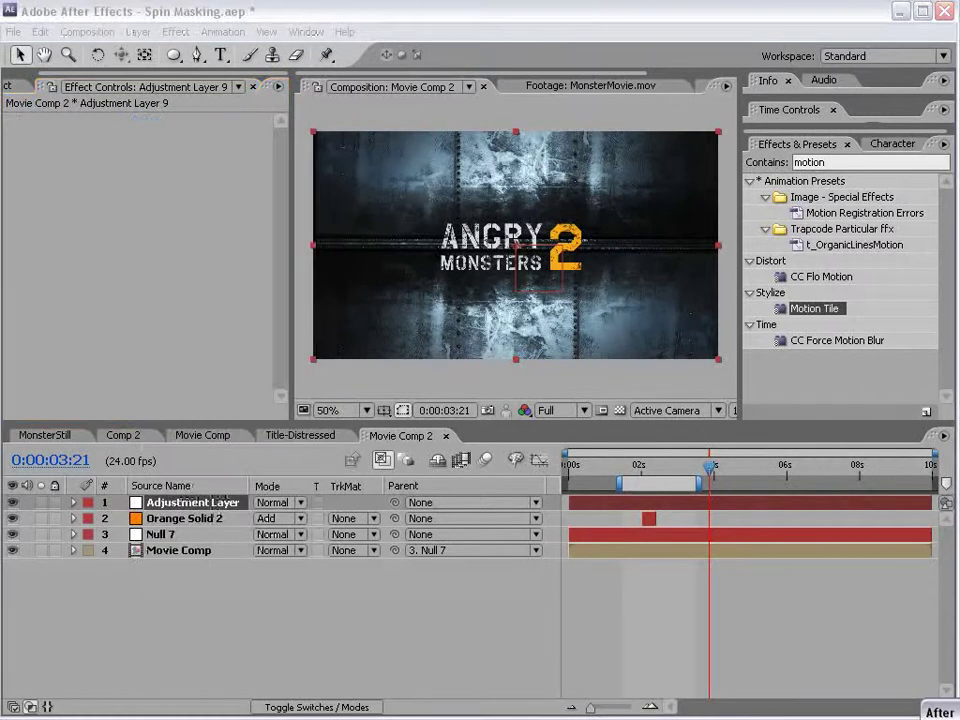
Turn off Twitch's Slide option, hide the Null 7 layer and check the color shift up to 0:00:04:11.
mouse_move(710, 466)
left_mouse_down()
mouse_move(679, 466)
mouse_move(728, 466)
mouse_move(695, 468)
left_mouse_up()
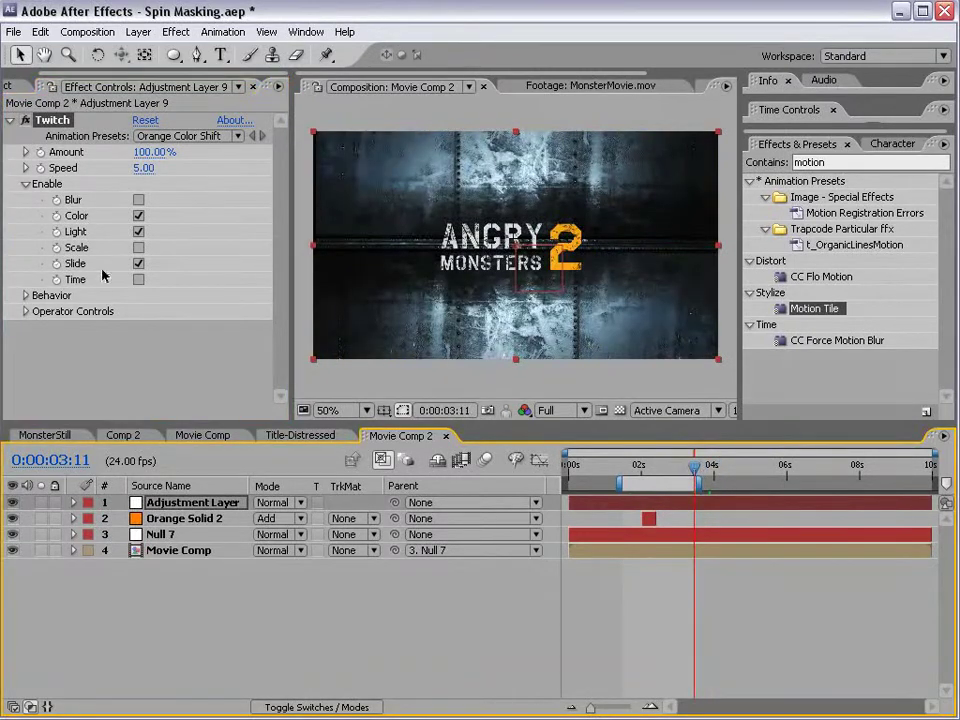
left_click(138, 263)
left_click(656, 467)
left_click_drag(657, 470, 730, 469)
left_click(739, 624)
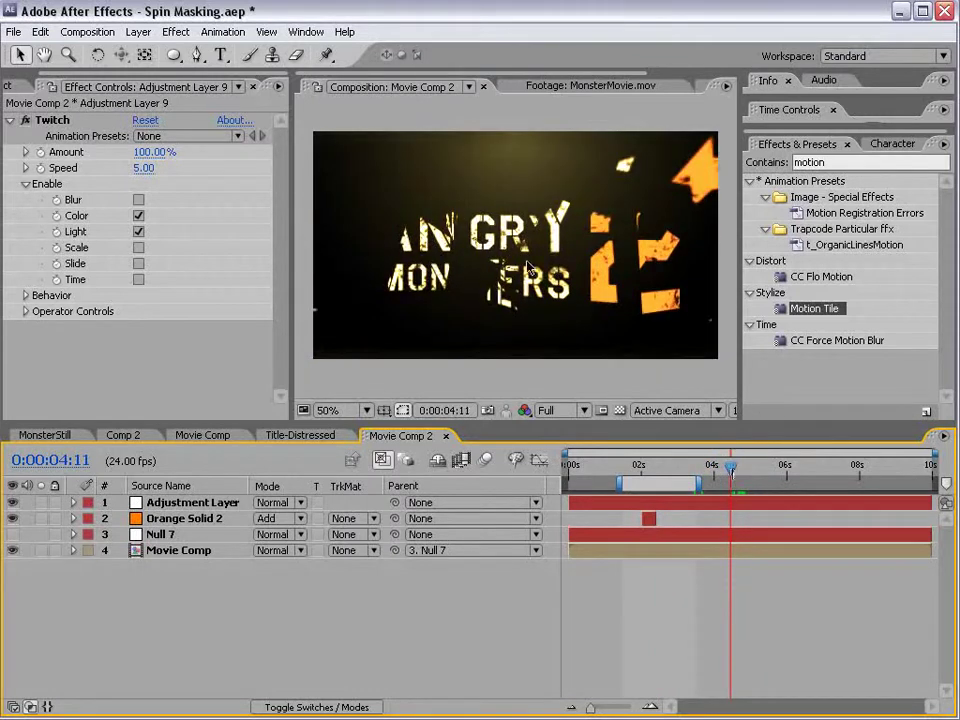
Compare the title's break-up in MonsterMovie.mov with the same moment in Movie Comp 2.
left_click(596, 87)
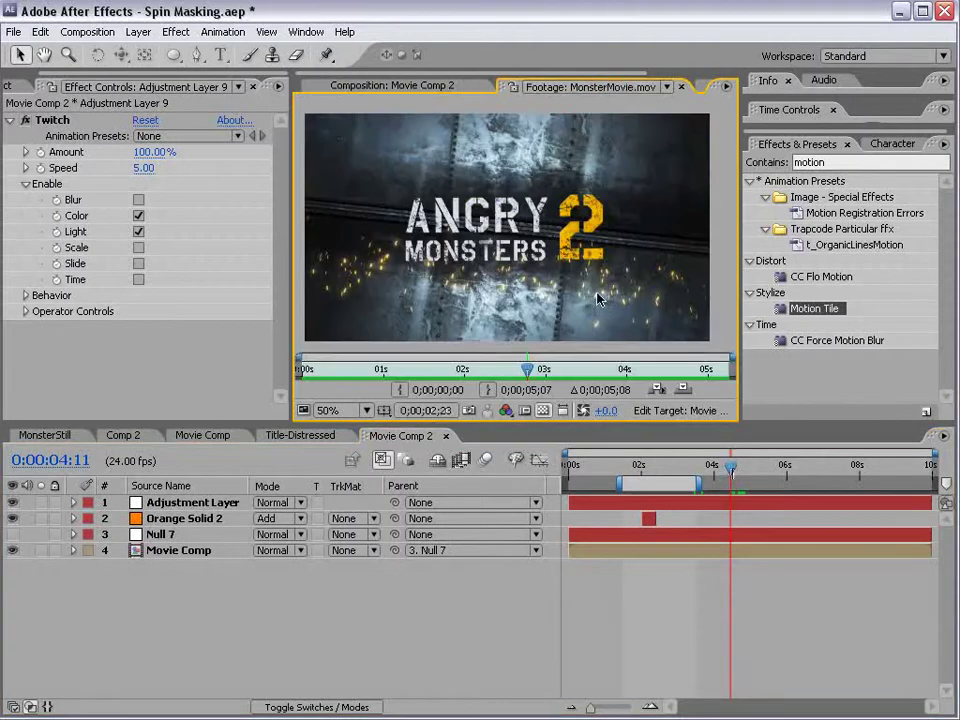
left_click(593, 370)
left_click_drag(593, 370, 648, 370)
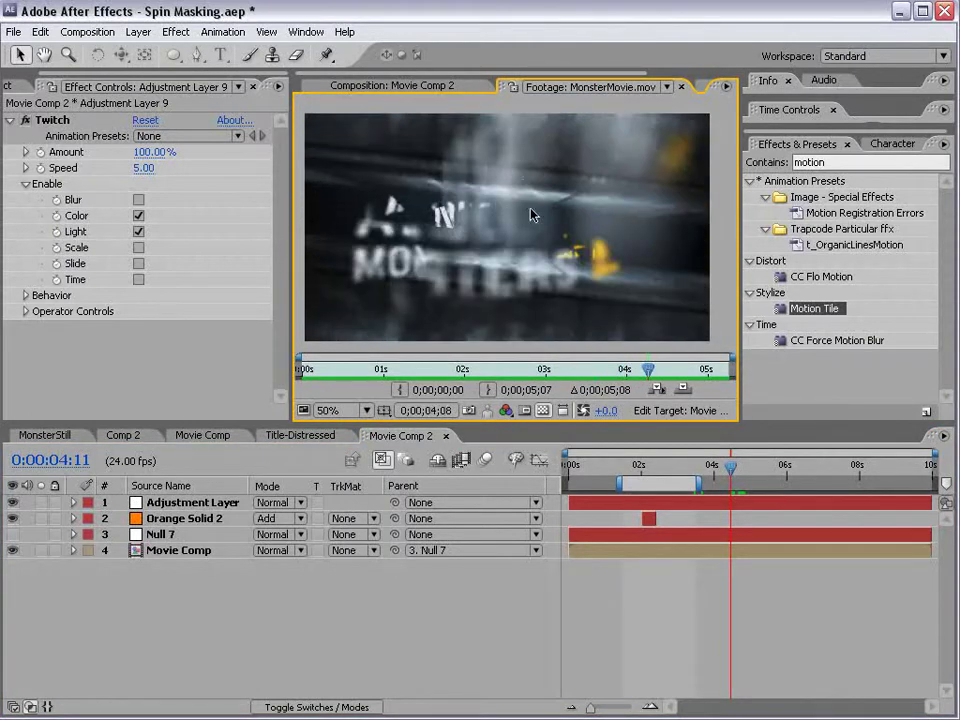
left_click(400, 86)
left_click_drag(730, 470, 728, 478)
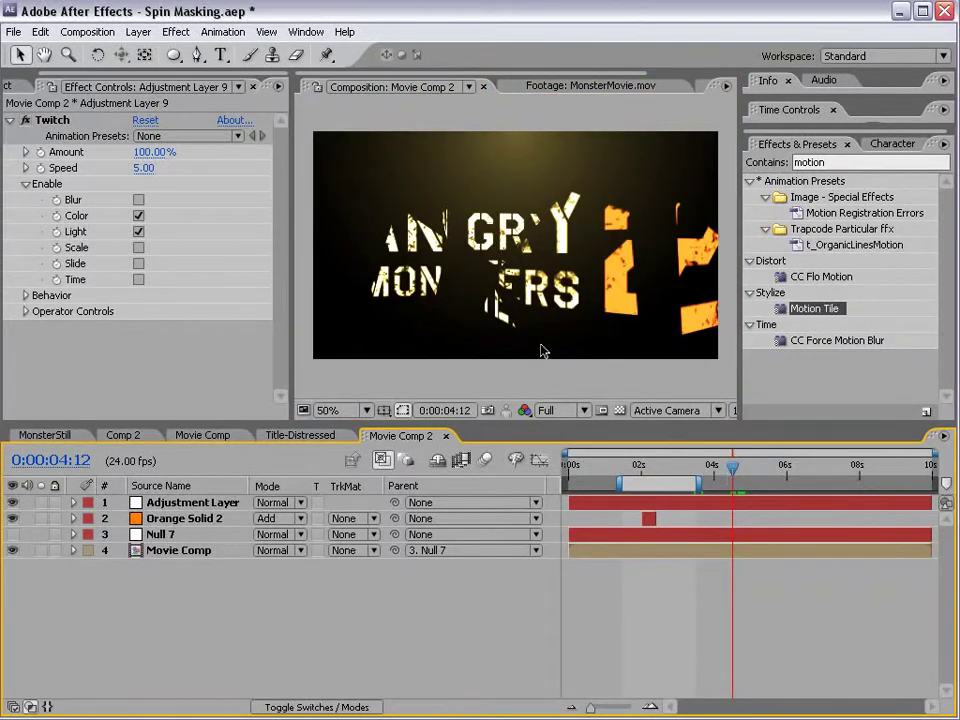
Save the project, show its item list and move the current time of Movie Comp 2 to 0:00:02:20.
key("ctrl+s")
left_click(8, 86)
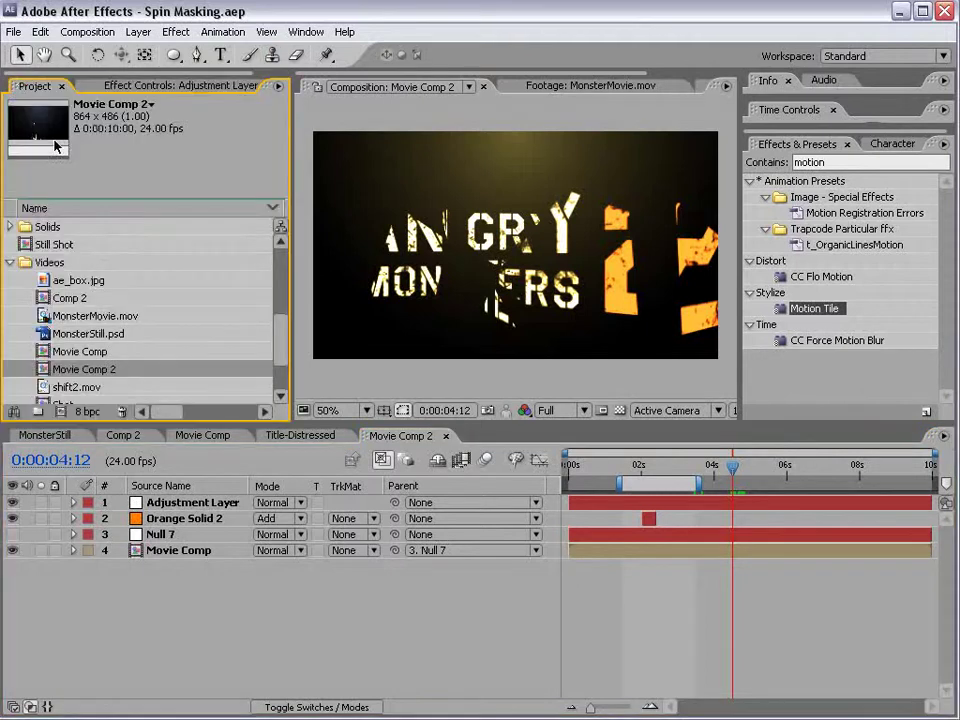
left_click_drag(292, 281, 270, 281)
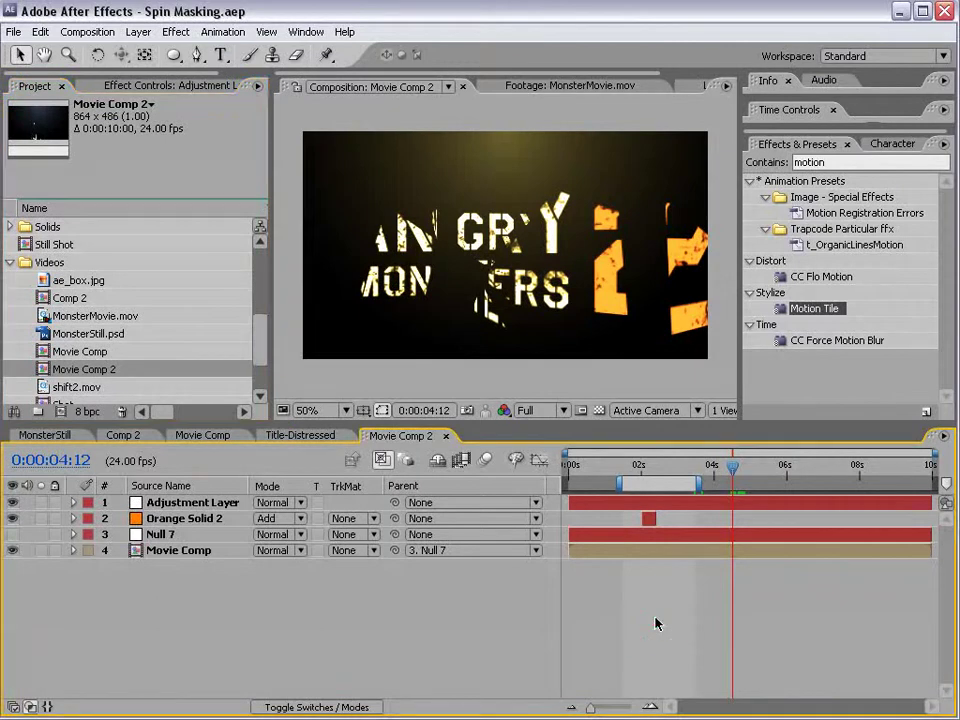
left_click_drag(733, 466, 670, 472)
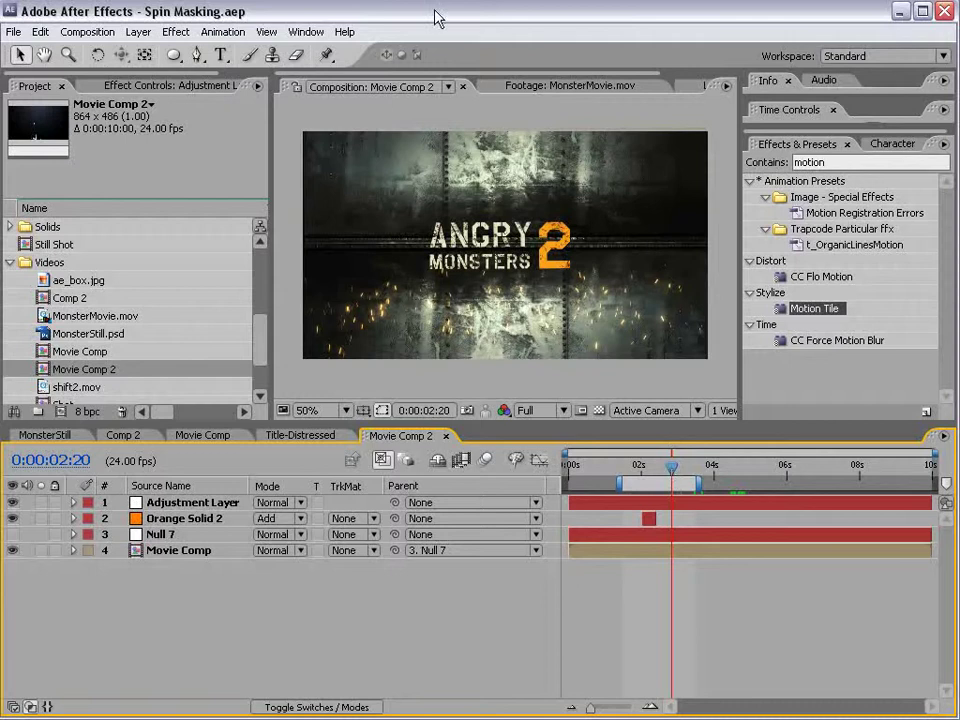
Switch to Firefox to view the Twitch product on the Video Copilot products page, and return to After Effects.
key("alt+Tab")
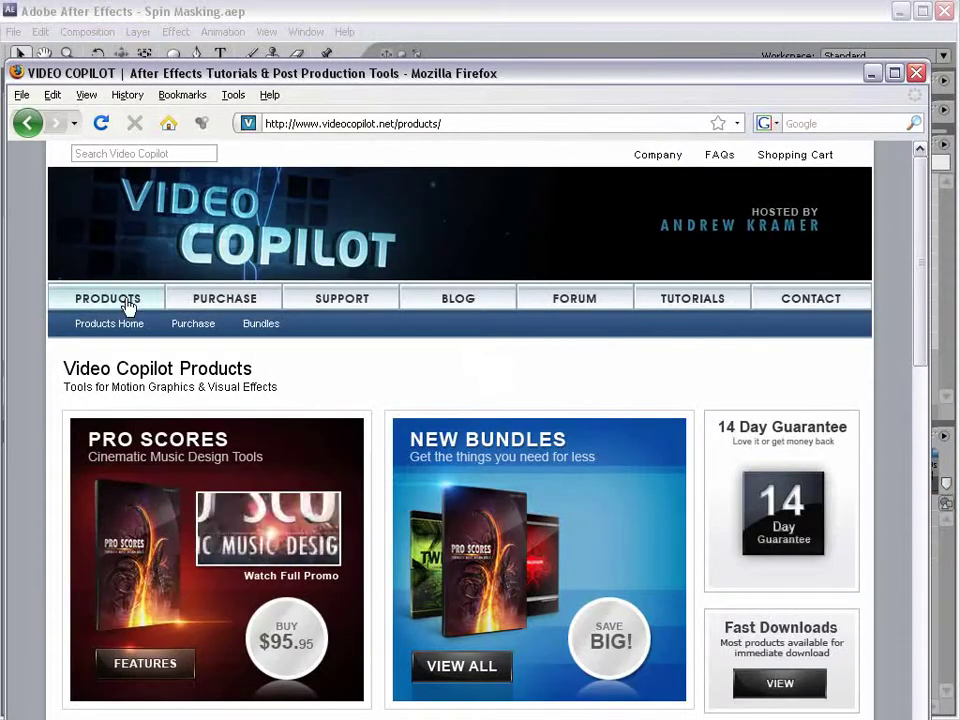
scroll(454, 377, "down", 5)
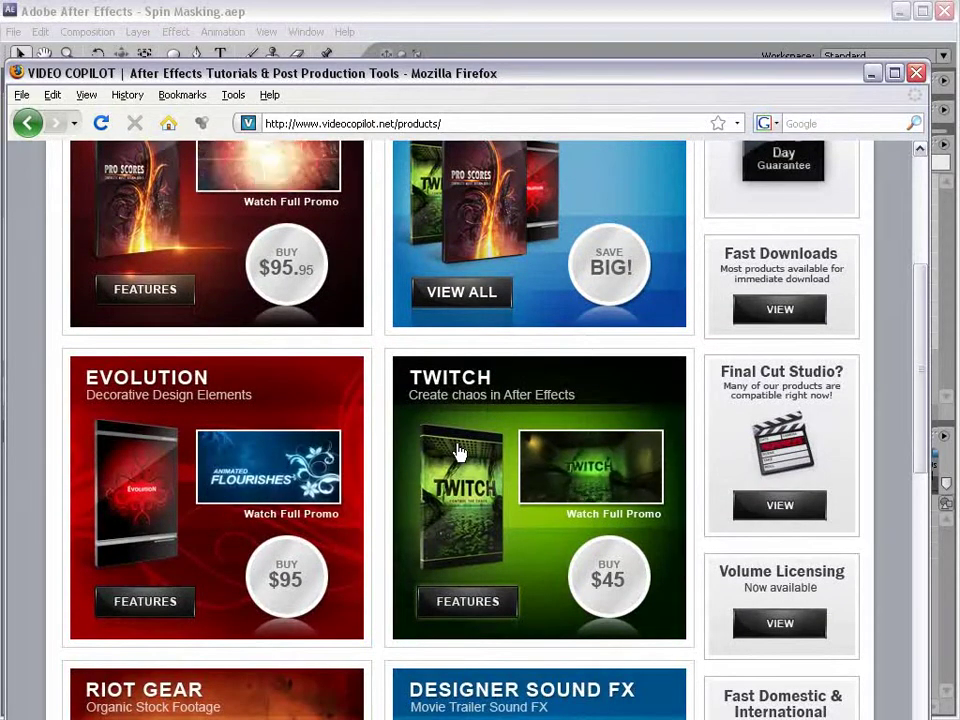
left_click(446, 12)
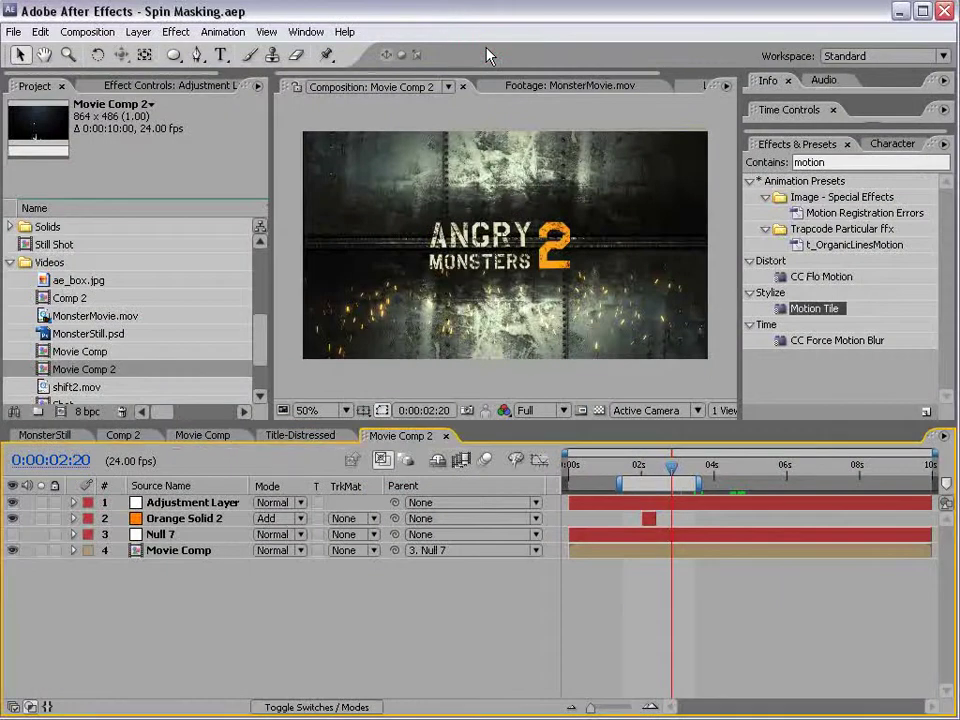